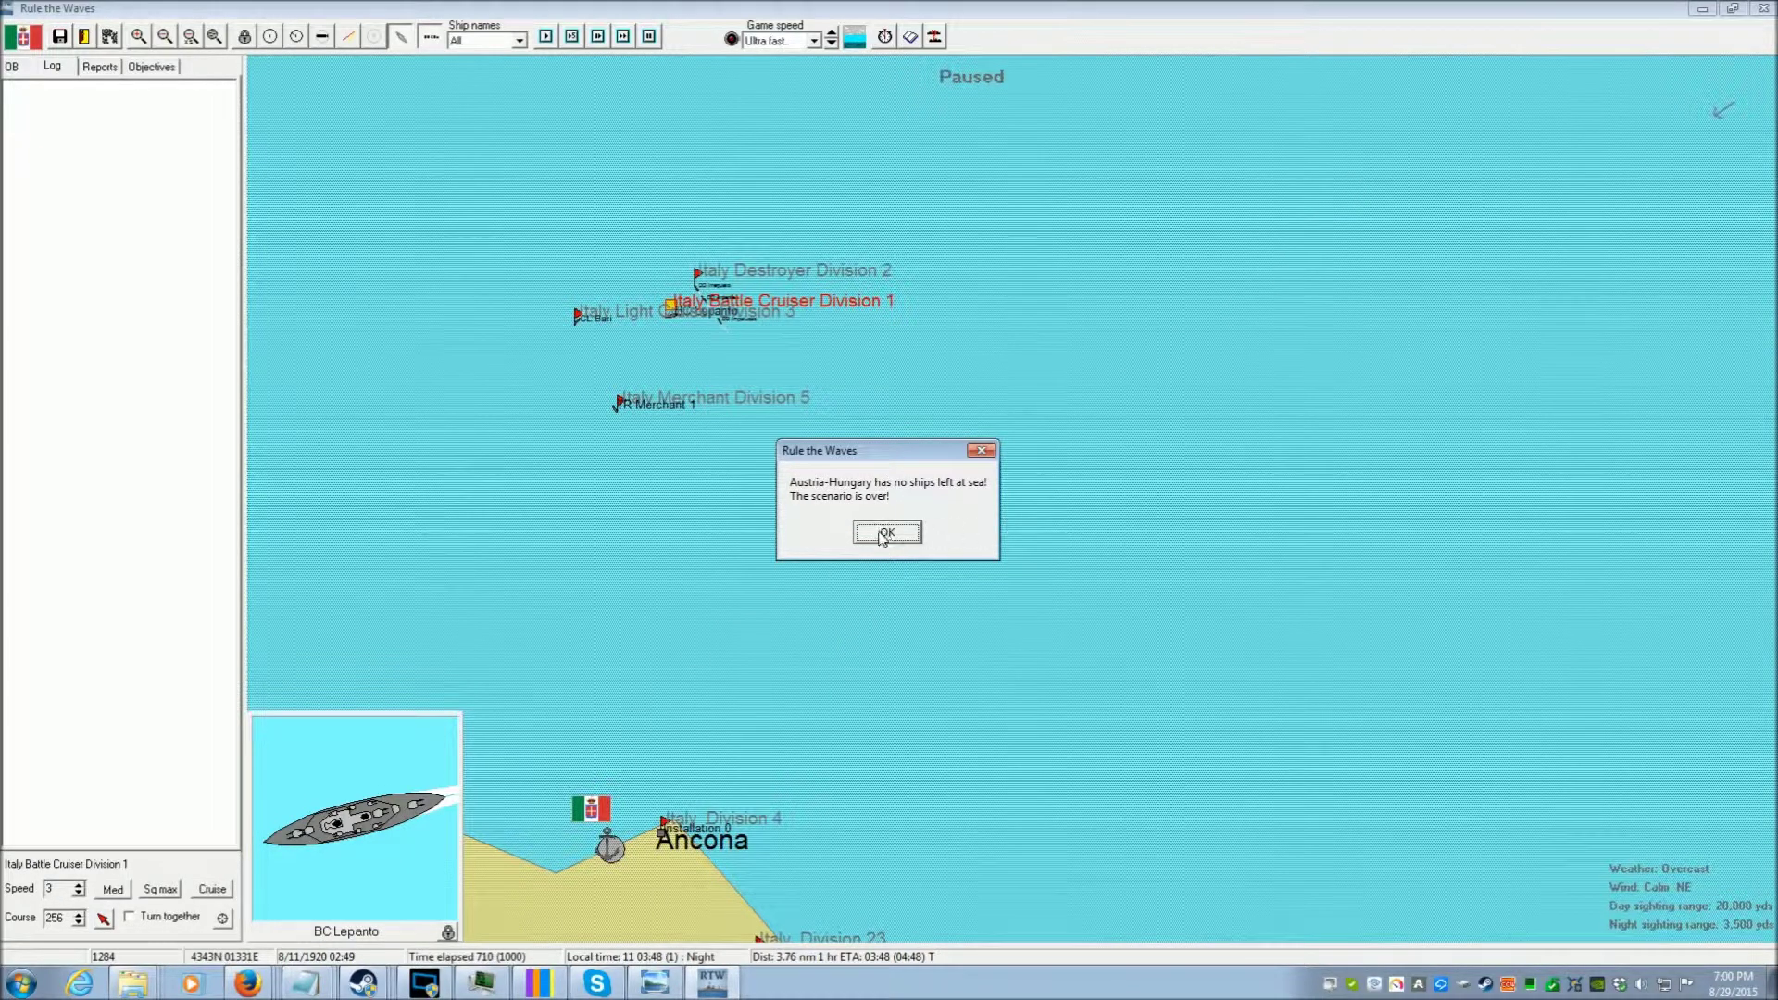
Acknowledge the scenario end, then review and close the per-ship damage statistics
click(885, 536)
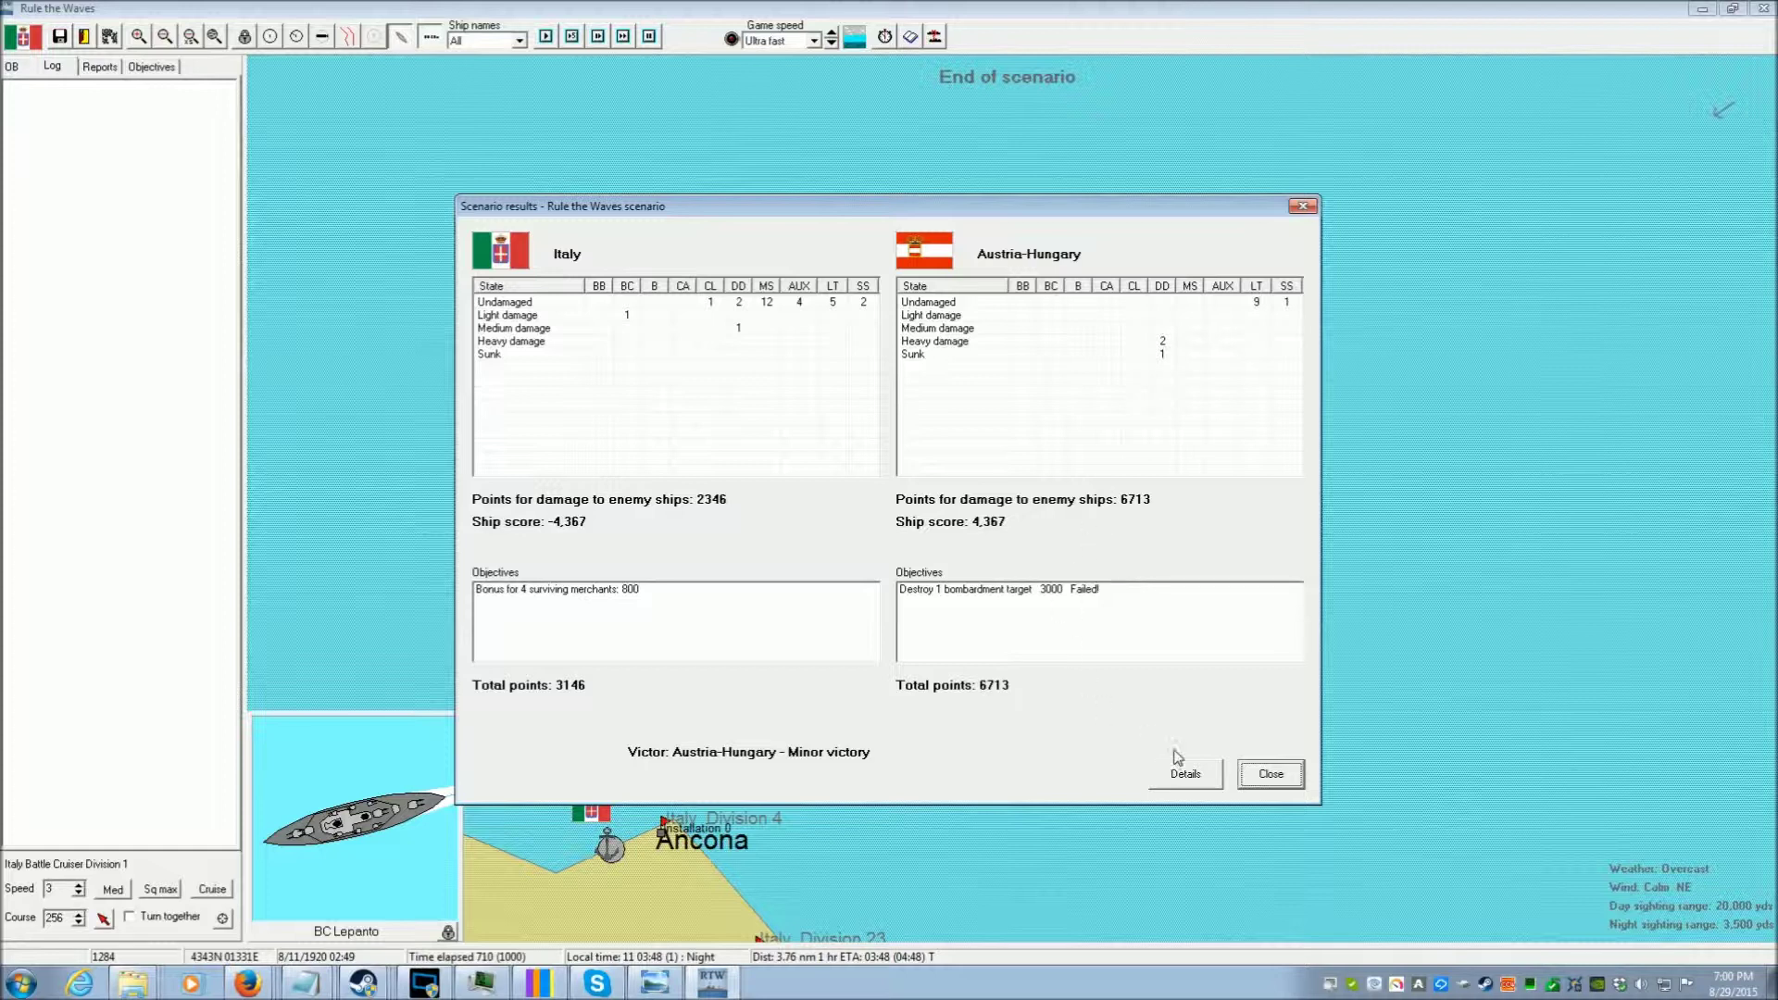
click(1185, 775)
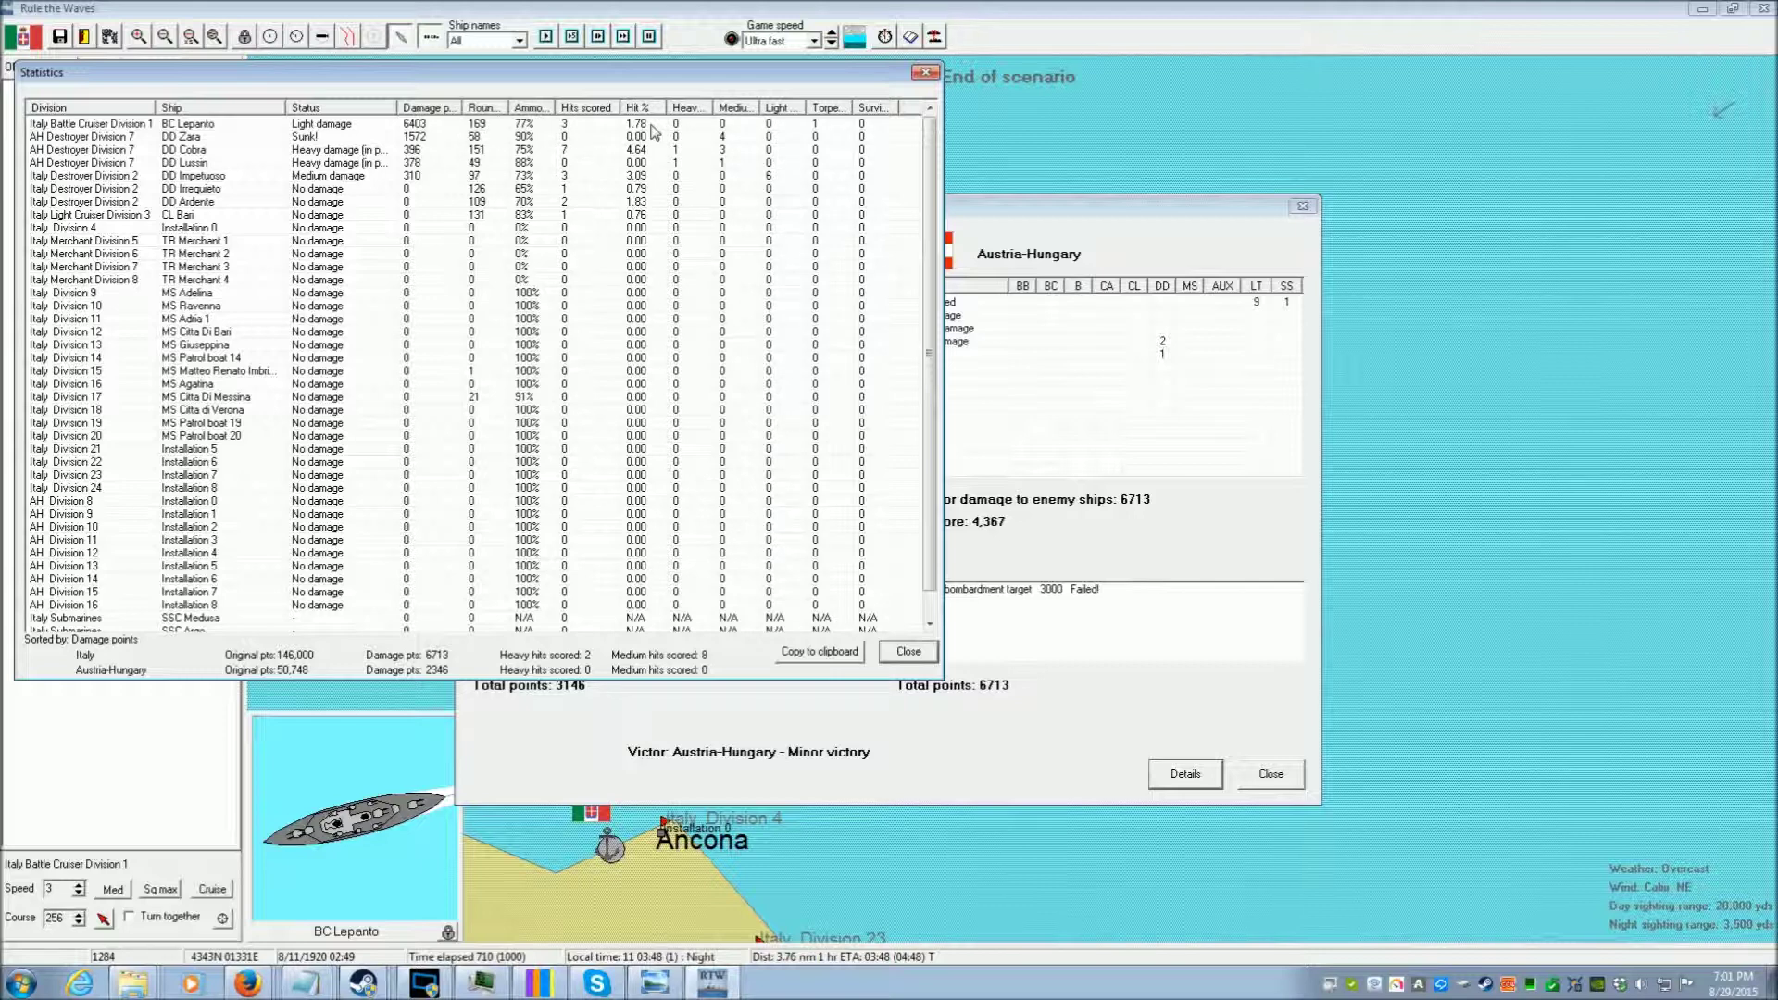
click(931, 80)
Leave the scenario, dismiss the enemy victory and turn messages, and review doctrine and training
click(1300, 776)
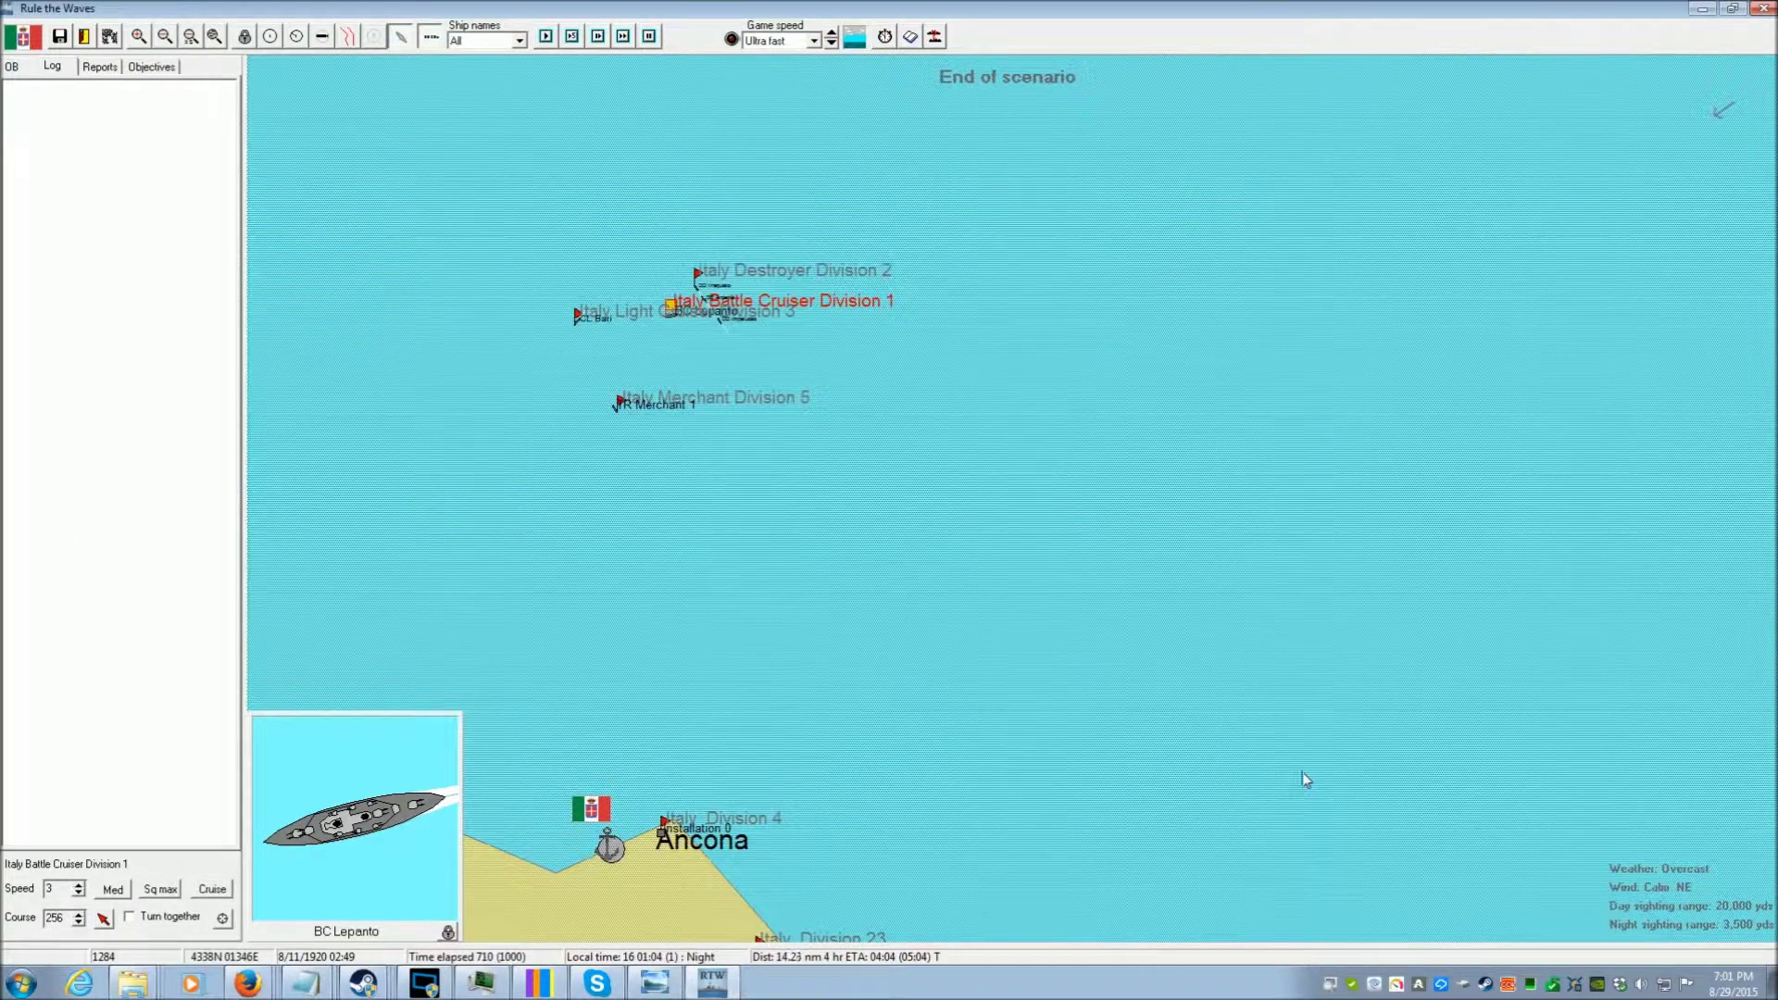
click(1760, 8)
click(851, 535)
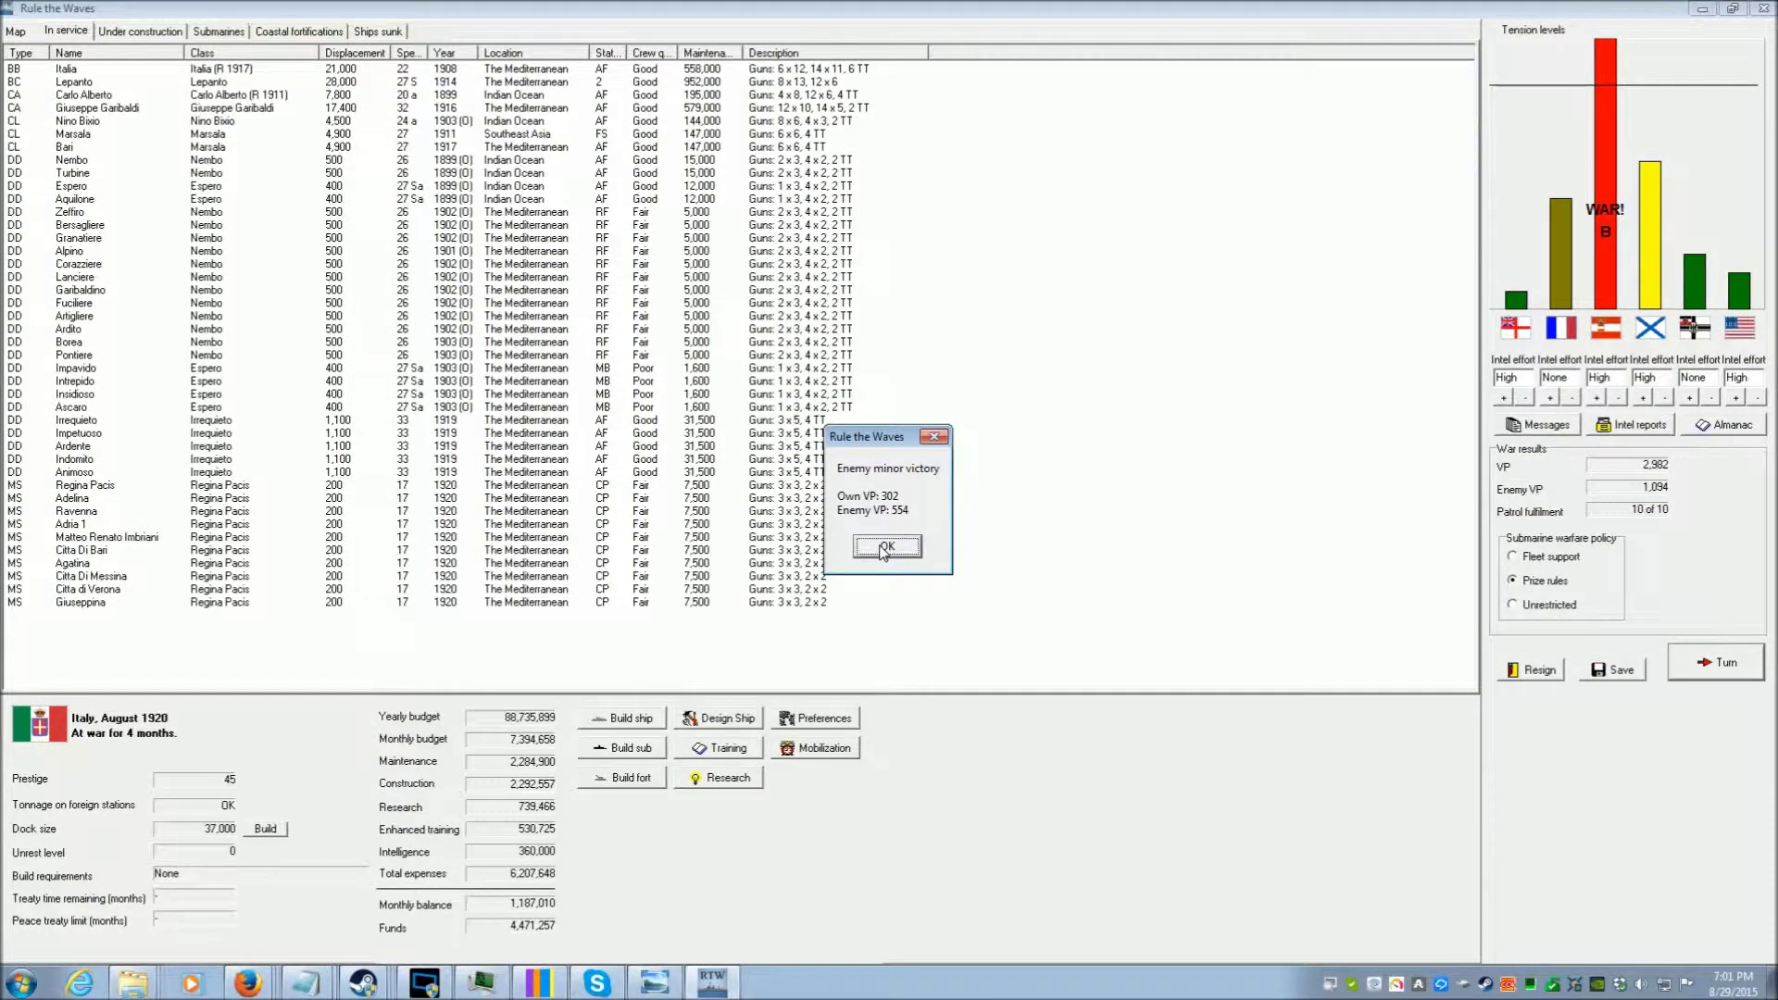
click(886, 547)
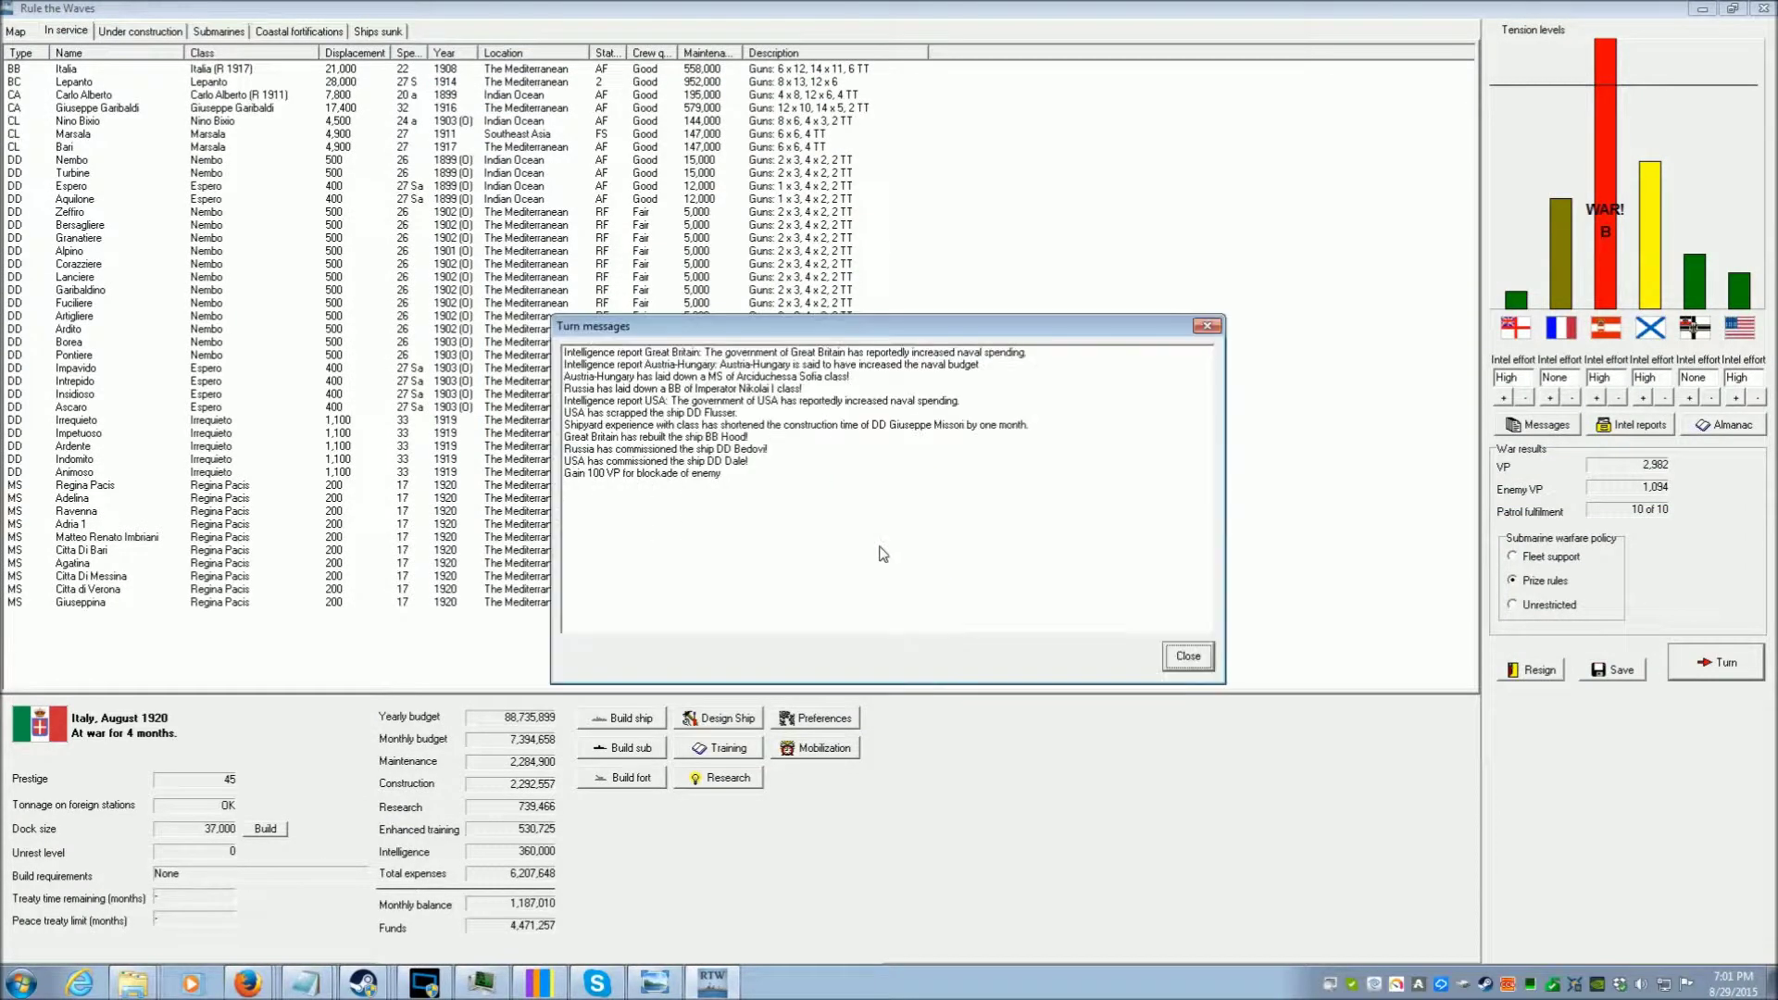
click(1193, 656)
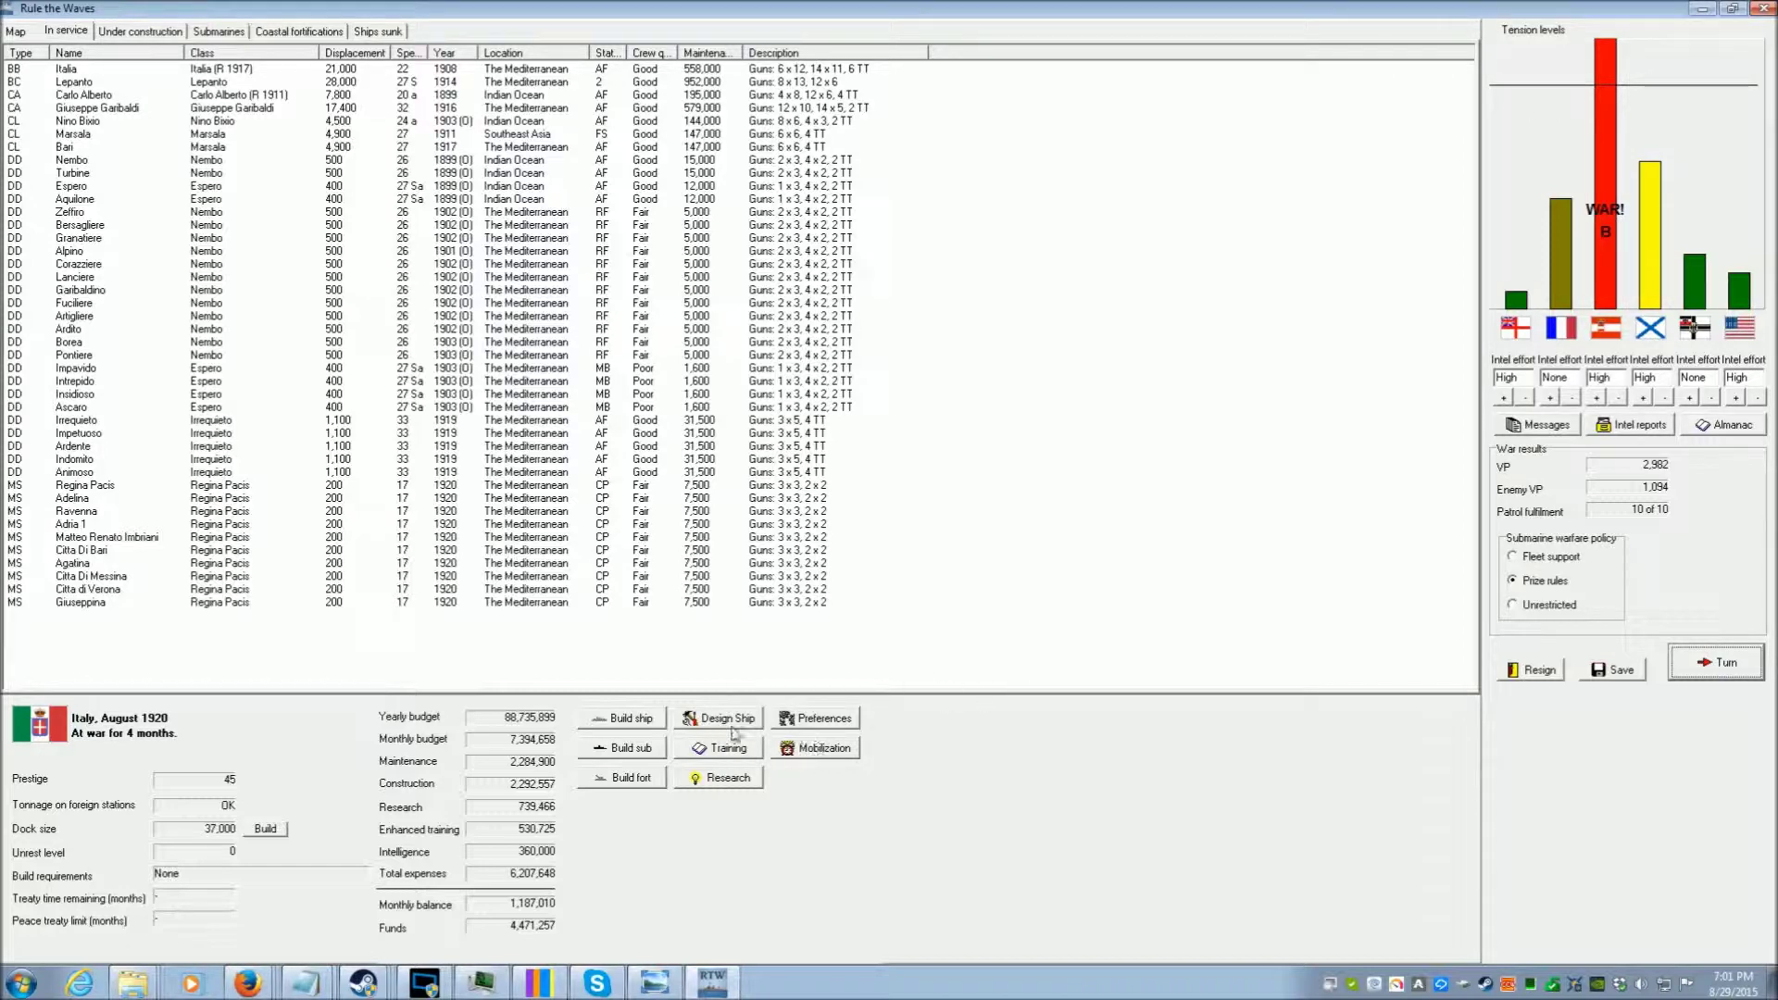
click(719, 754)
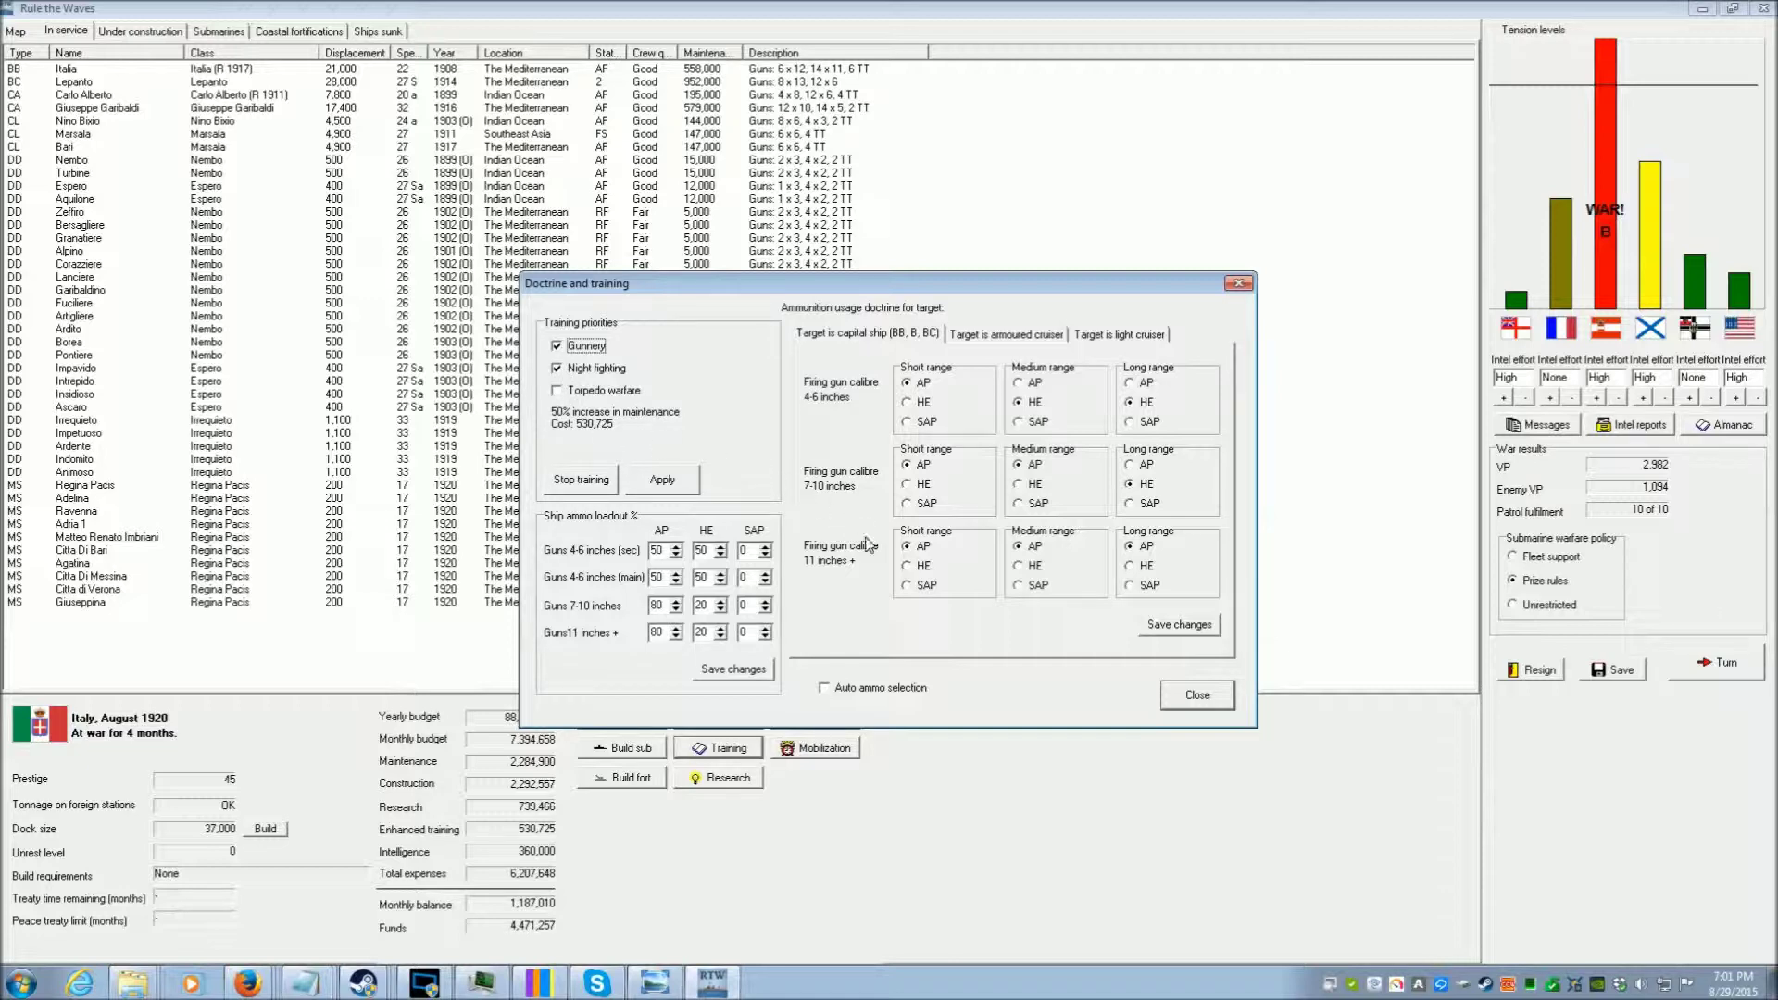
click(1197, 697)
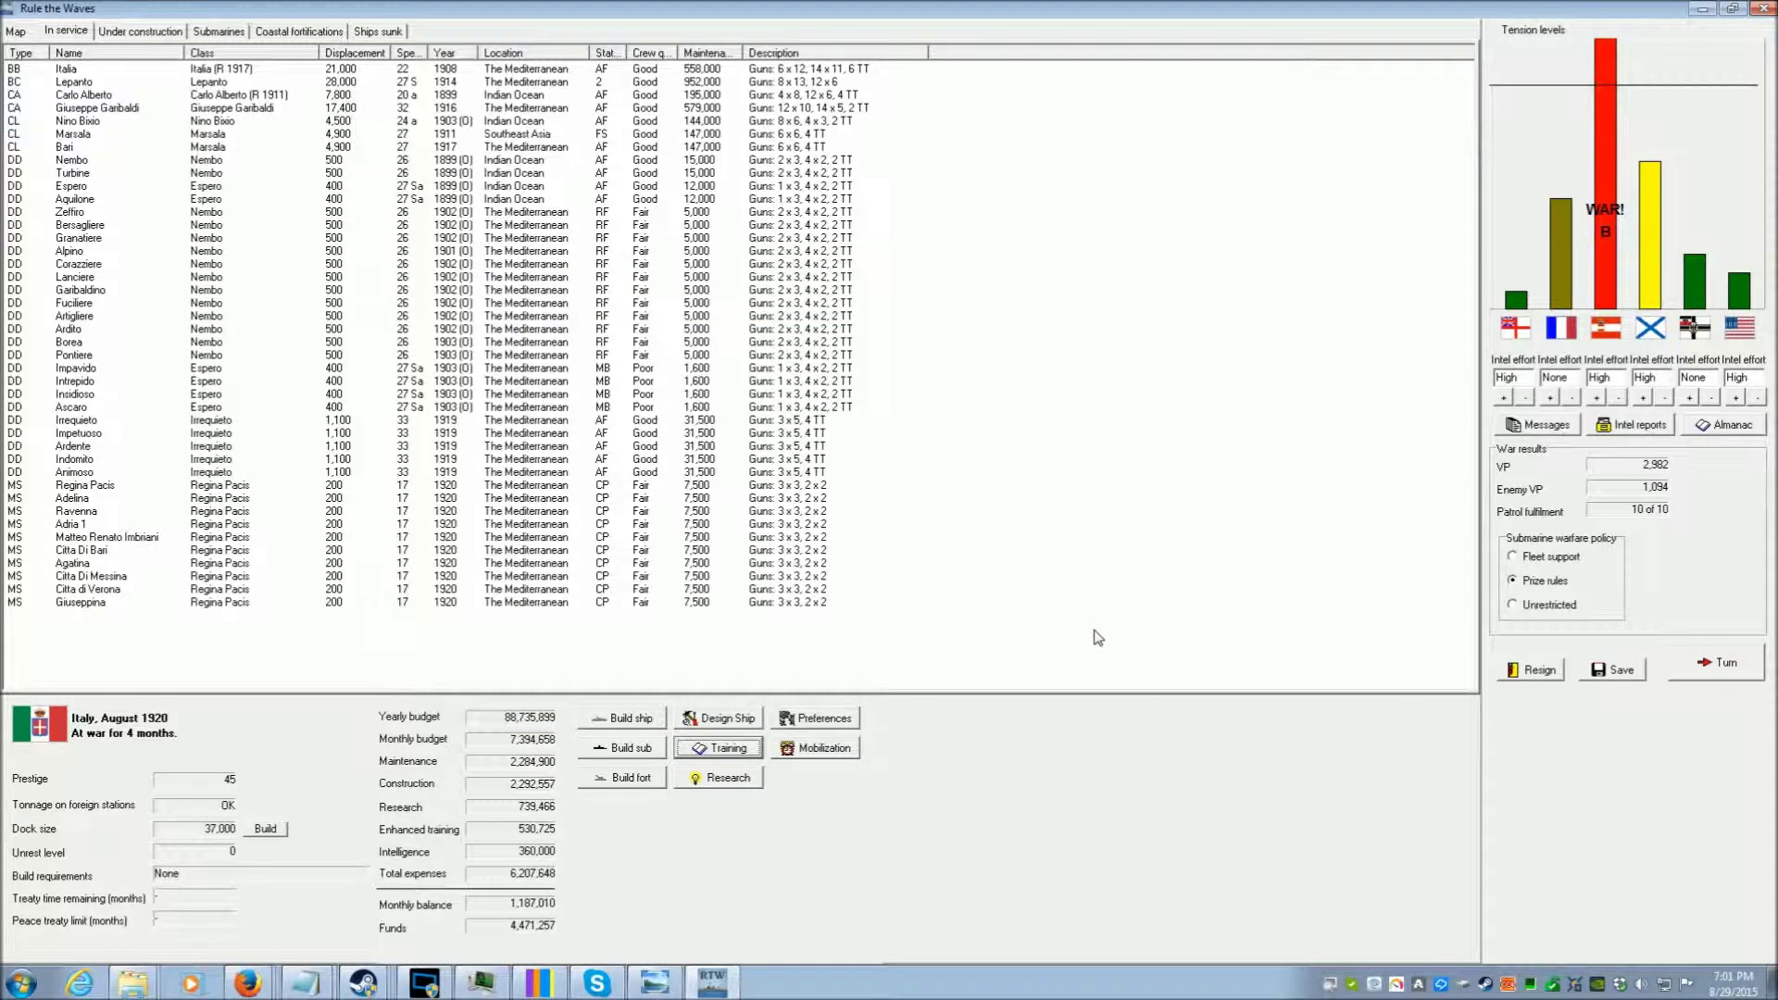
Advance to September 1920, dismiss six event messages, and accept the cruiser action off Sicily
click(1686, 668)
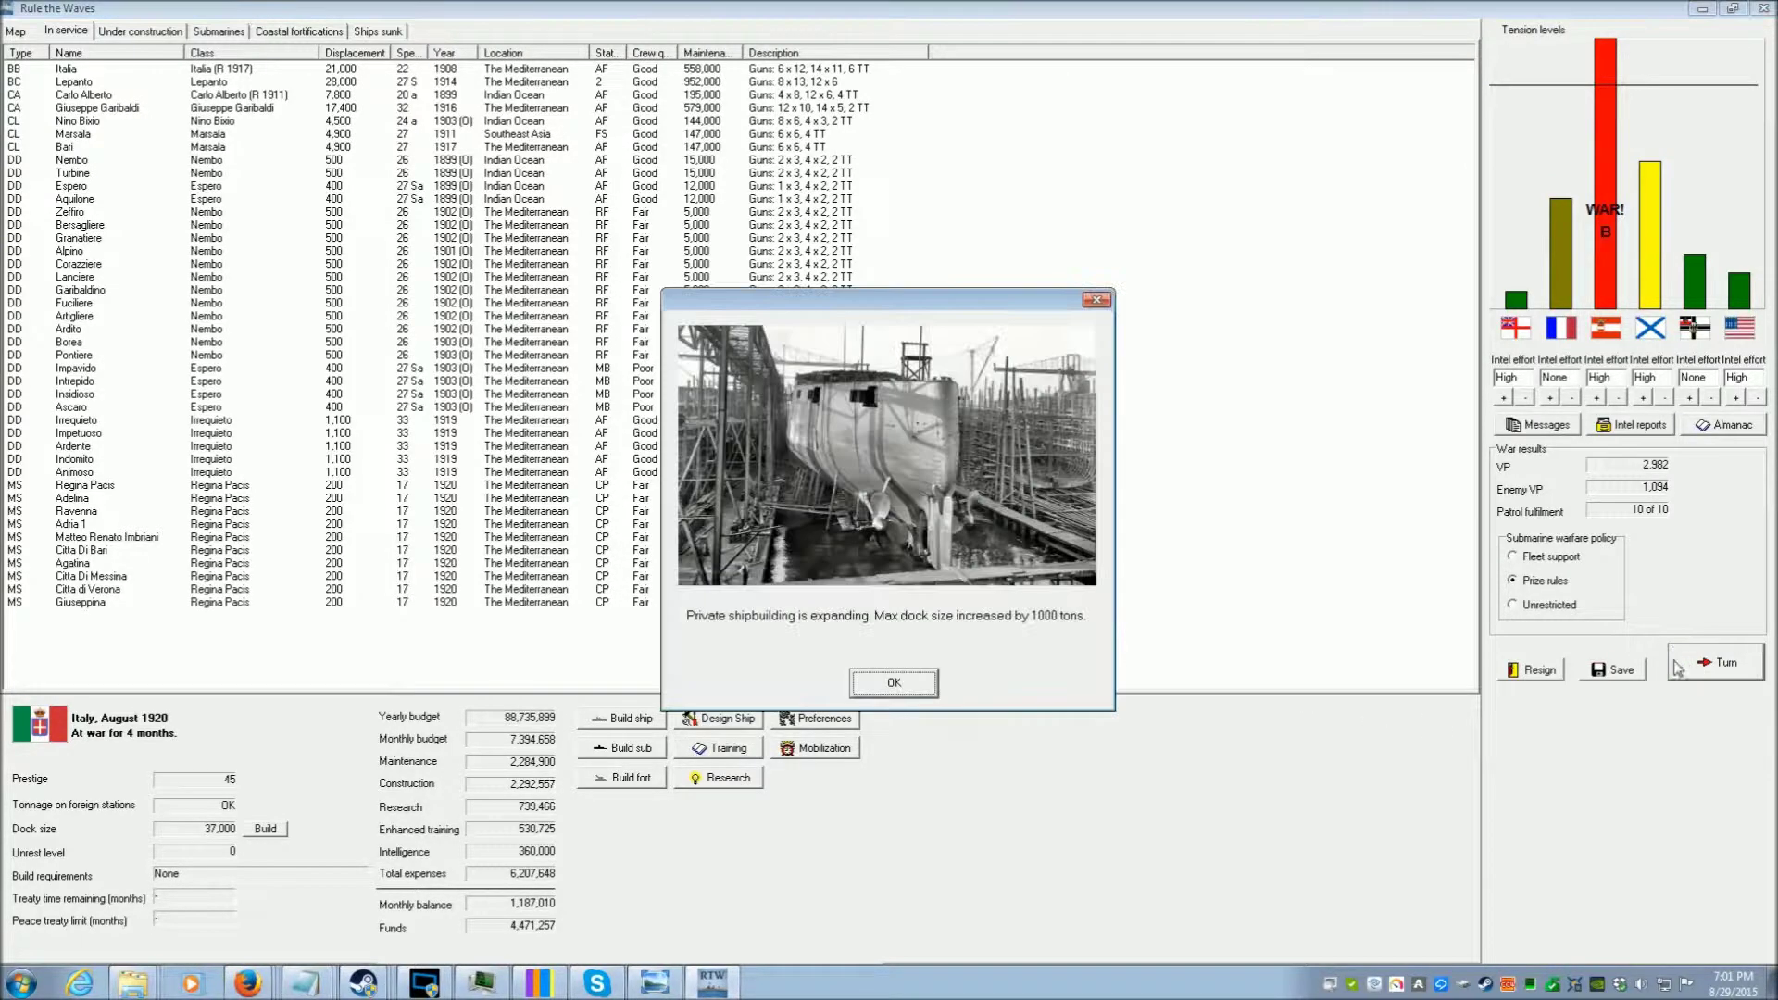
click(918, 688)
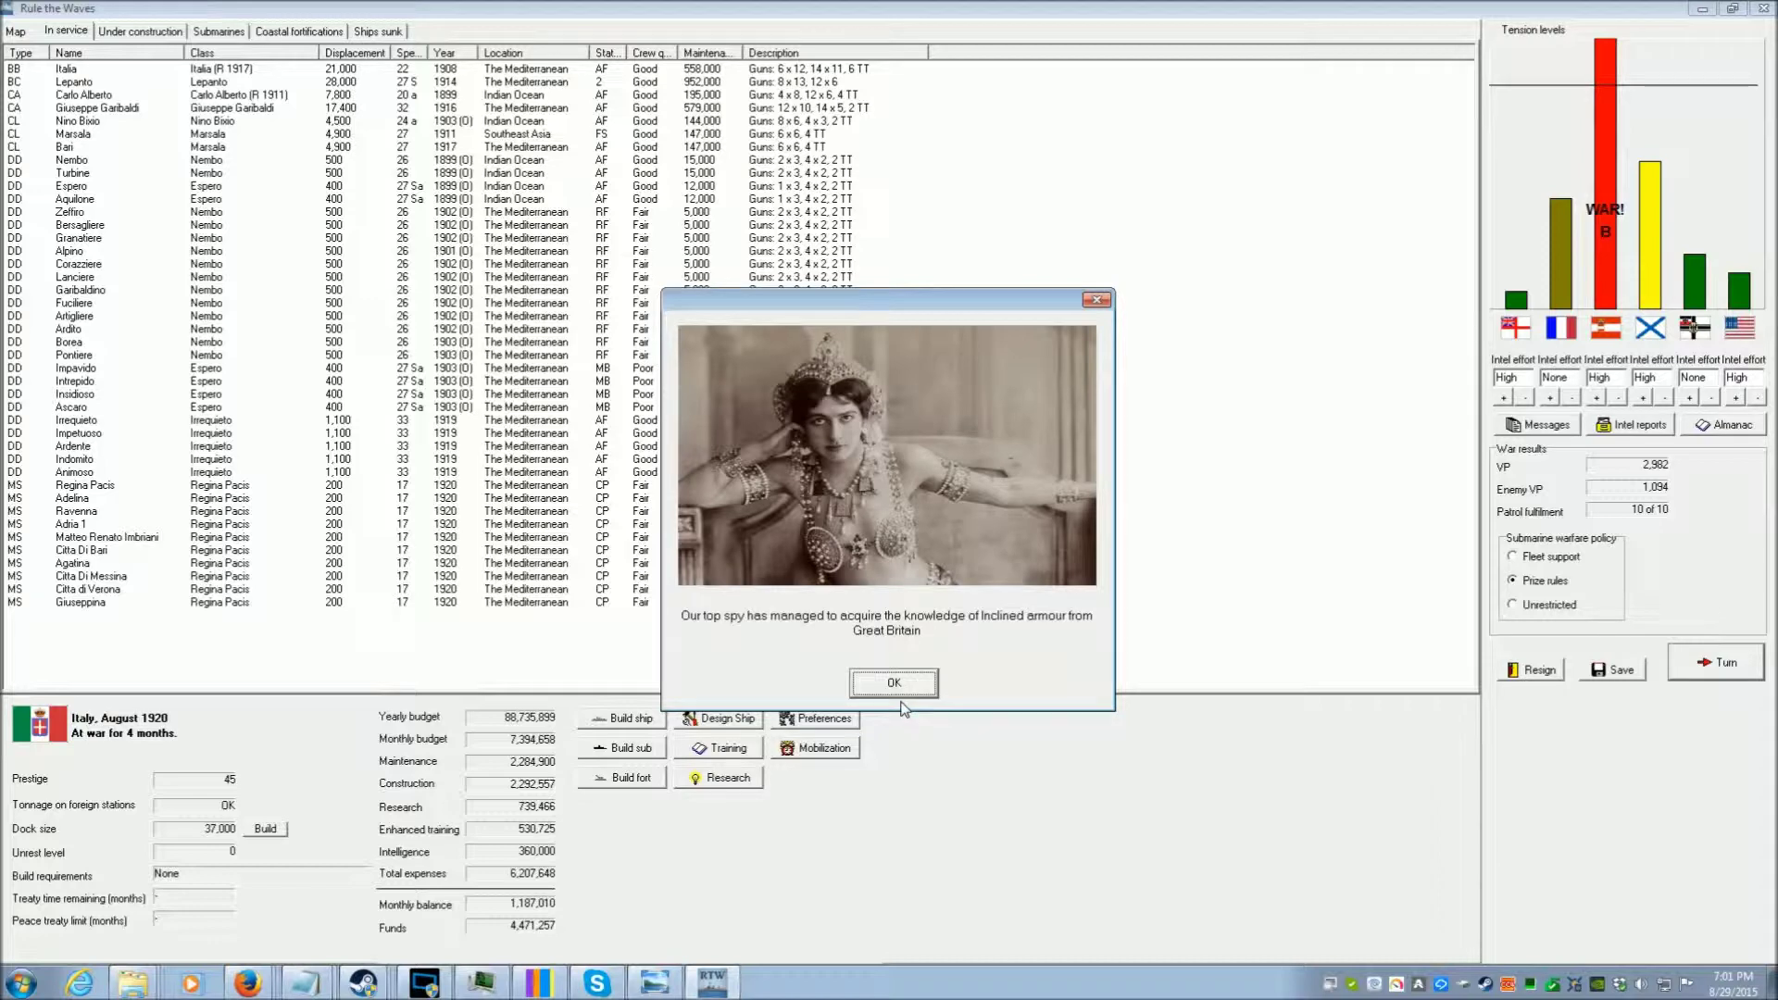
click(896, 685)
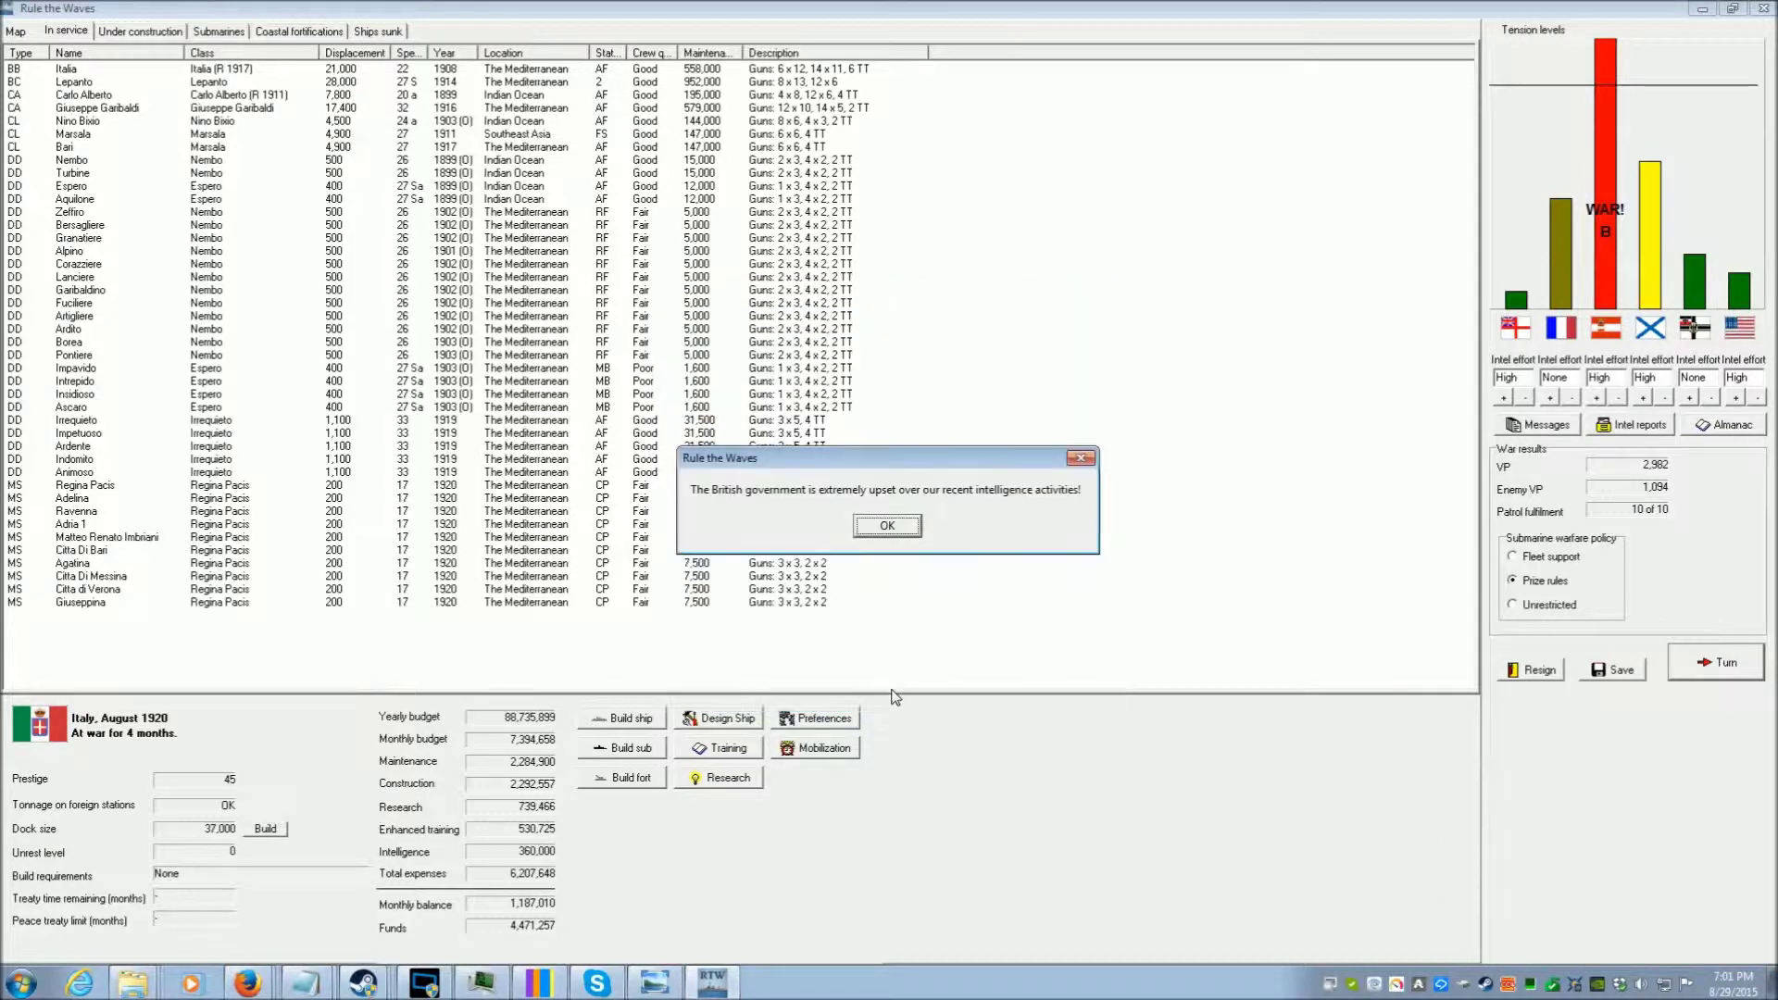
click(884, 533)
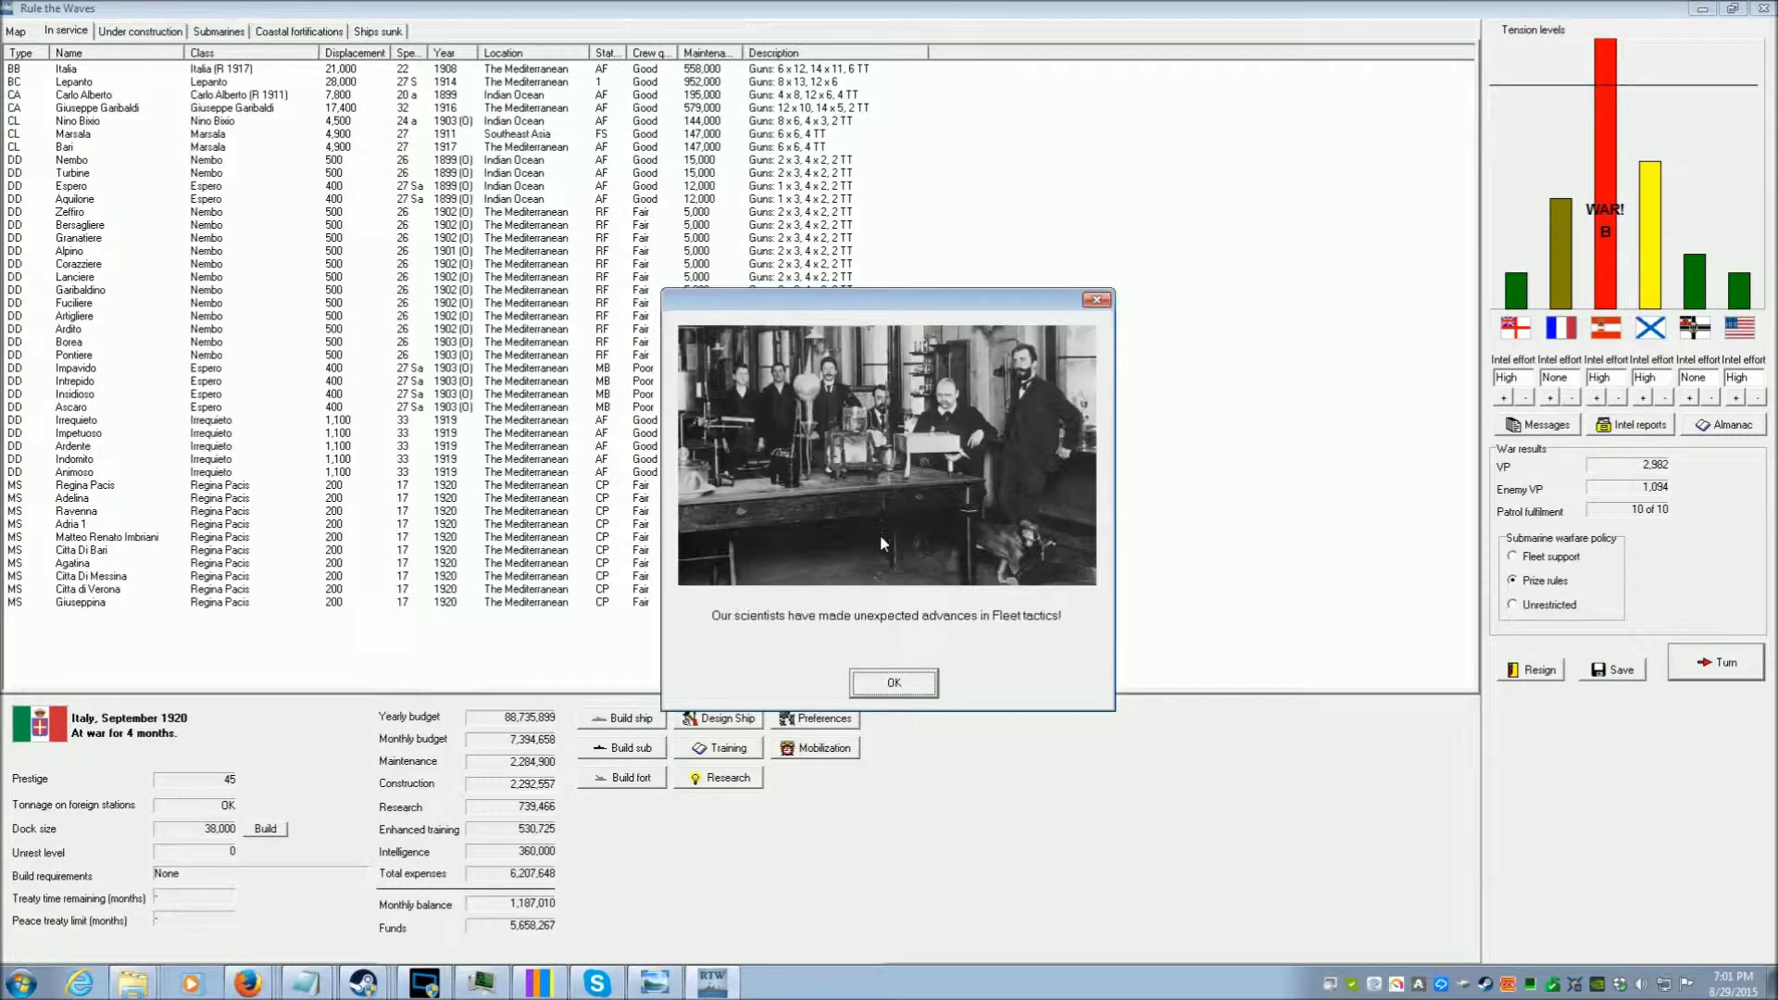
click(894, 684)
click(894, 684)
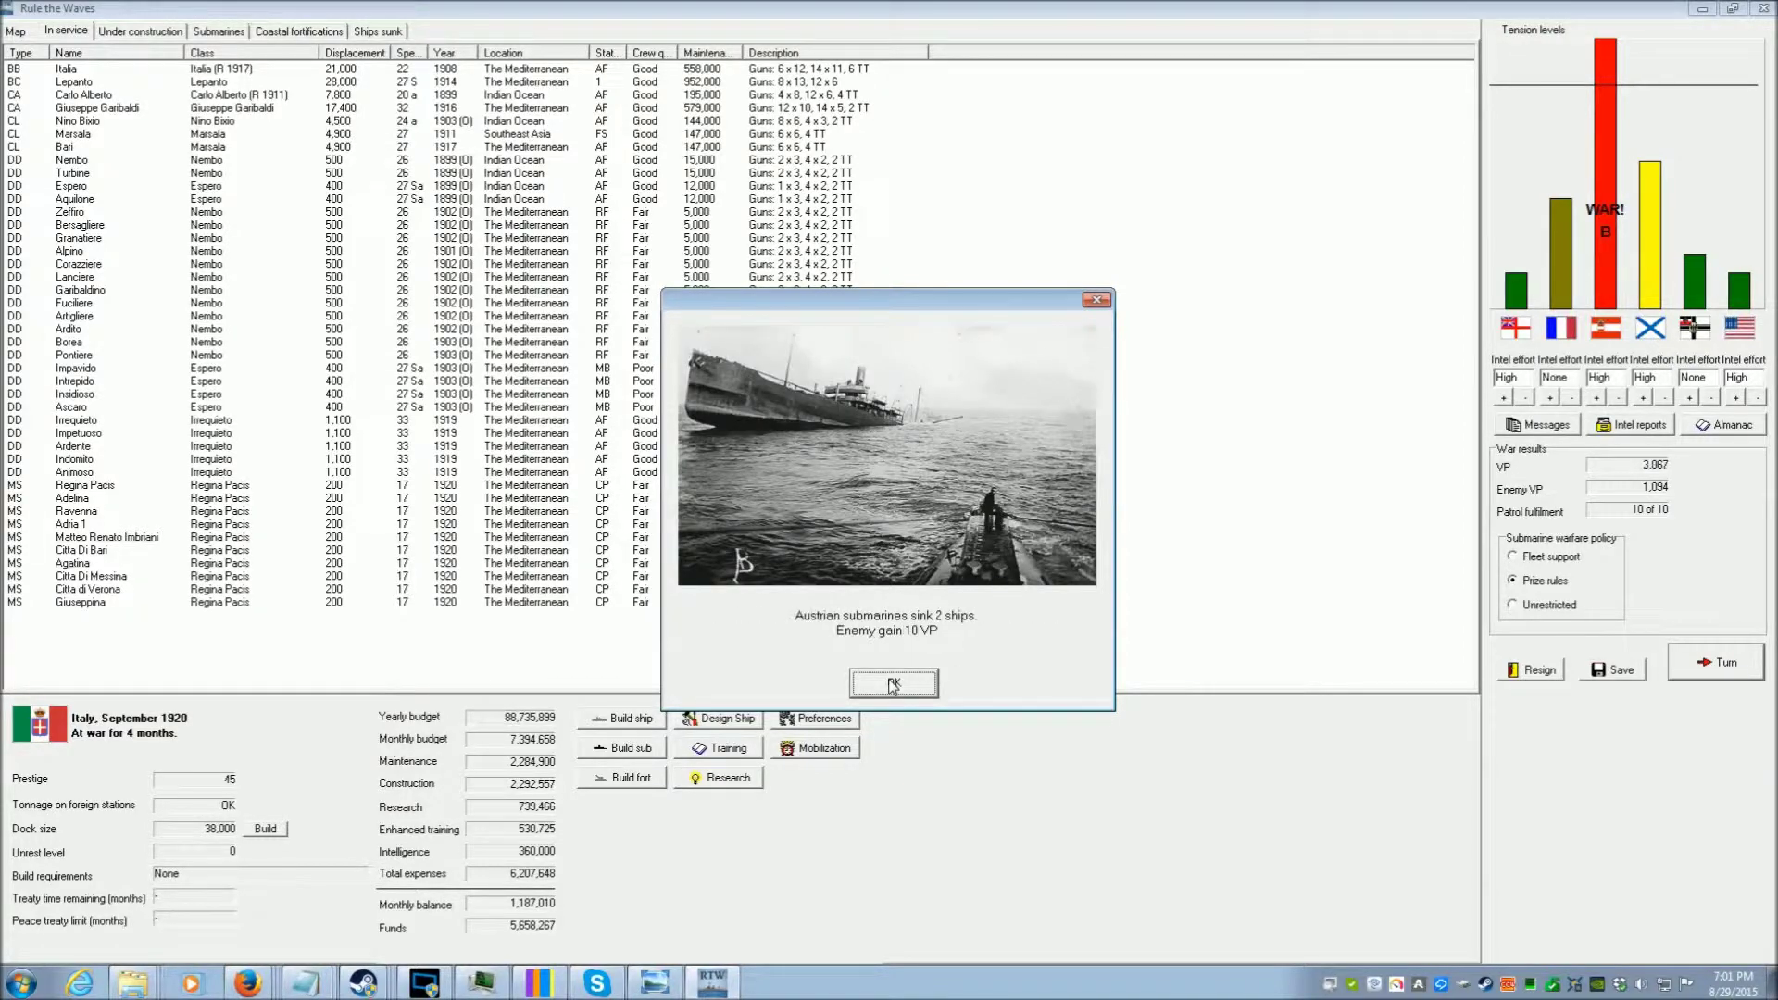
click(894, 685)
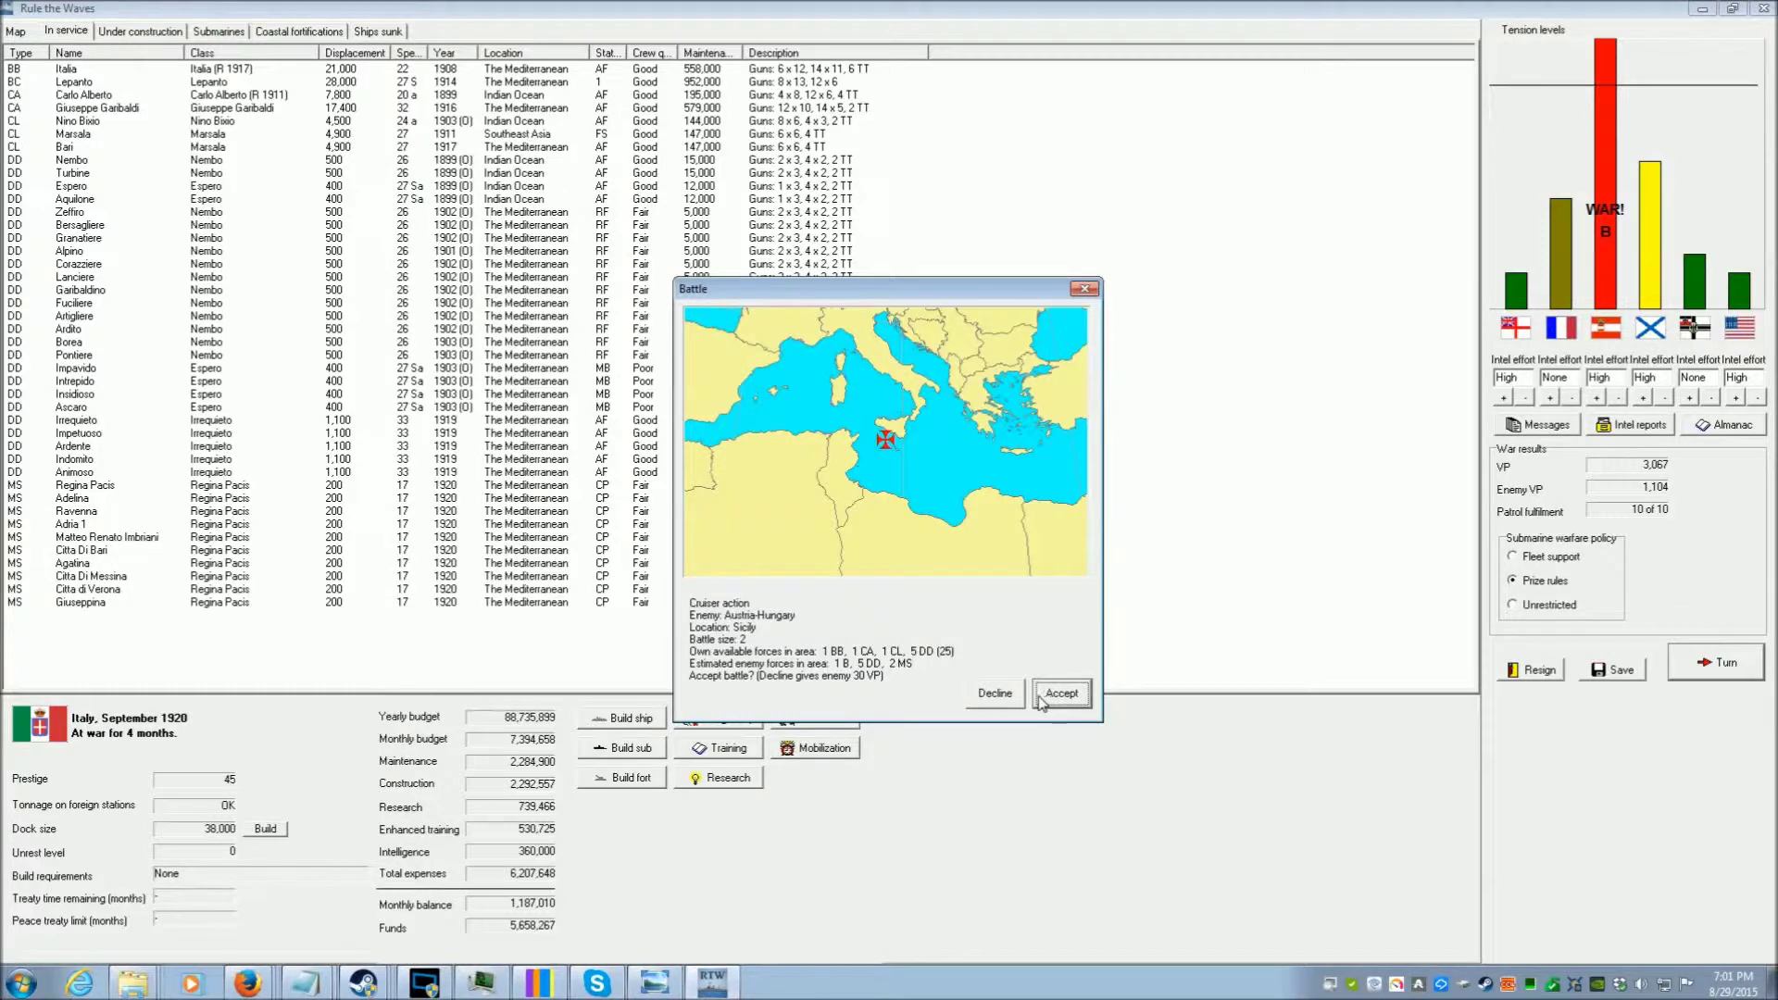
click(1059, 694)
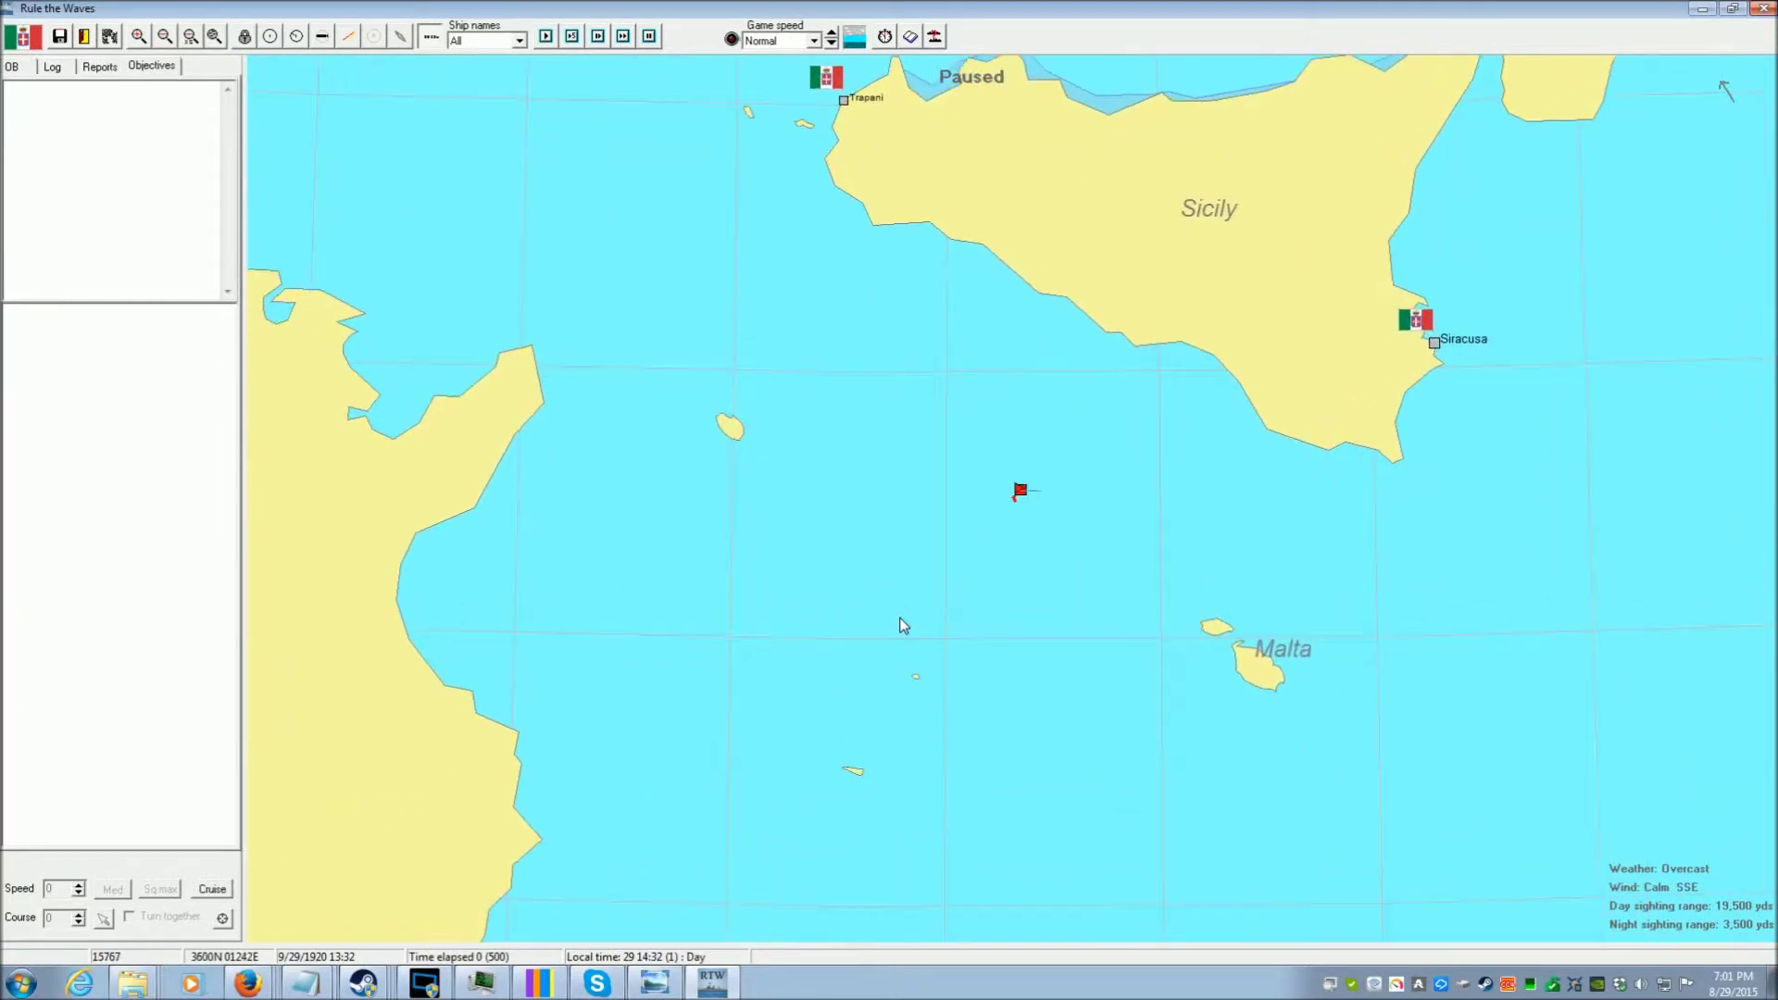
Select Light Cruiser Division 1, acknowledge the unknown-ship sighting, and raise its speed to 27
click(1031, 609)
scroll(738, 694, down, 1)
scroll(730, 684, down, 1)
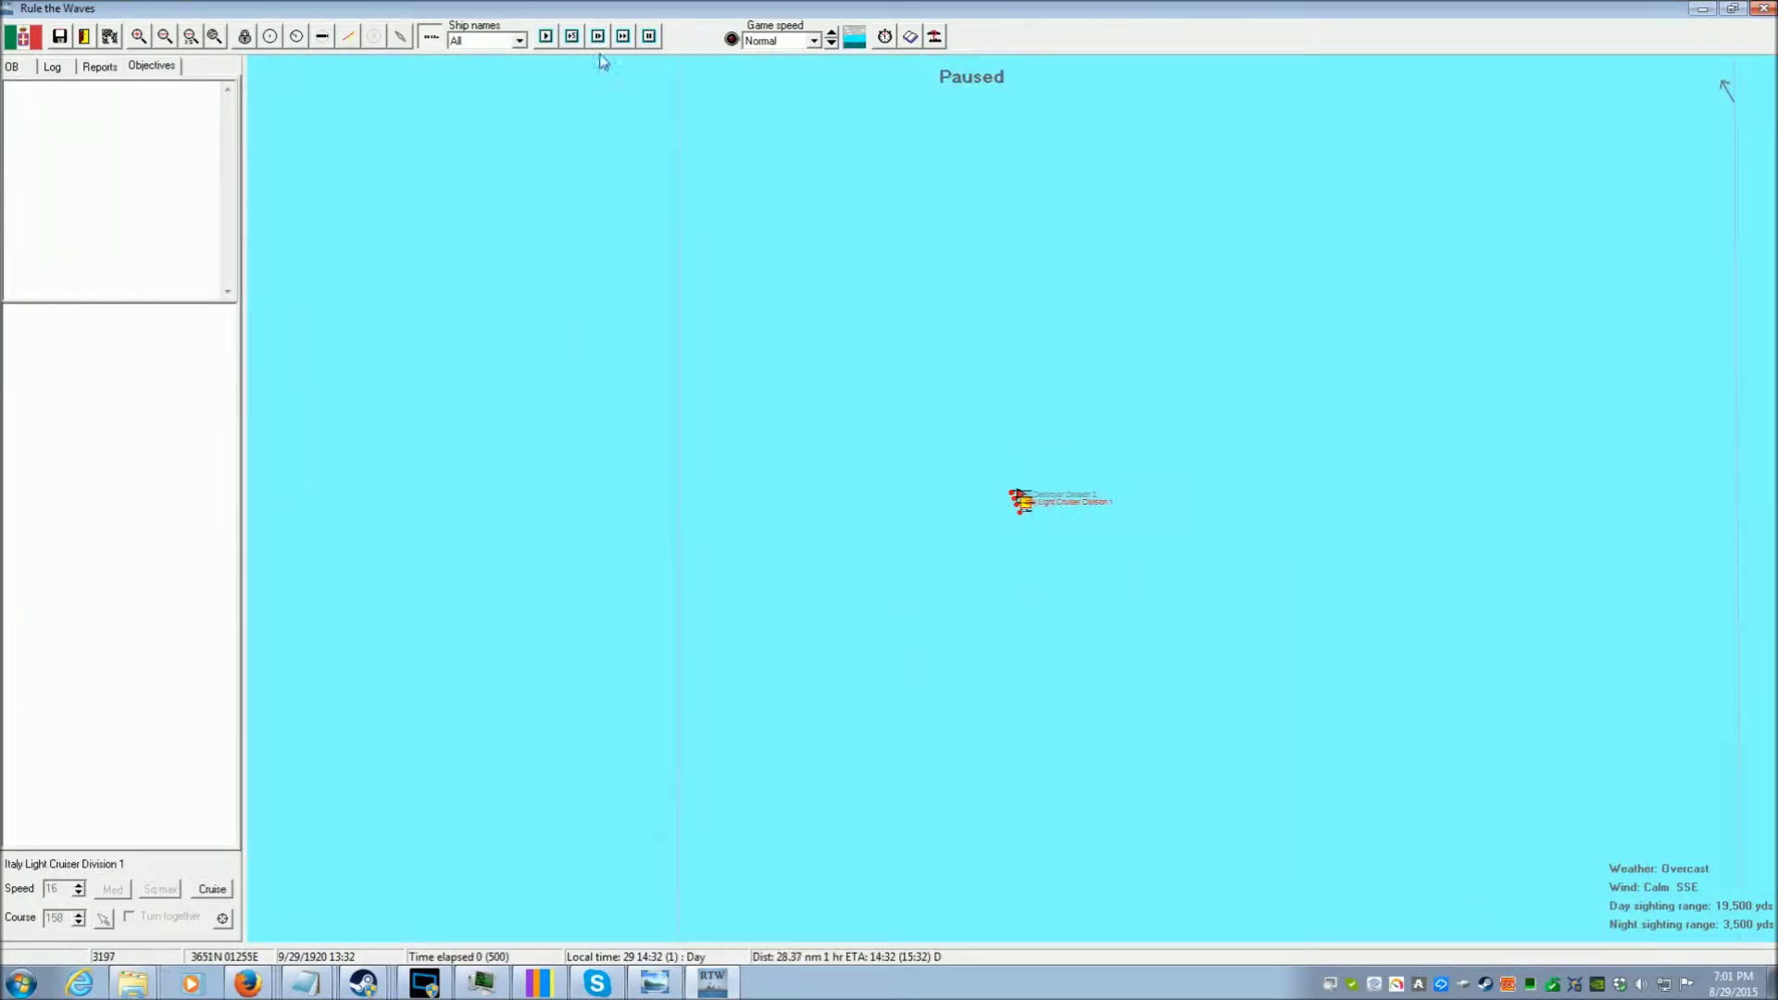
scroll(836, 616, down, 1)
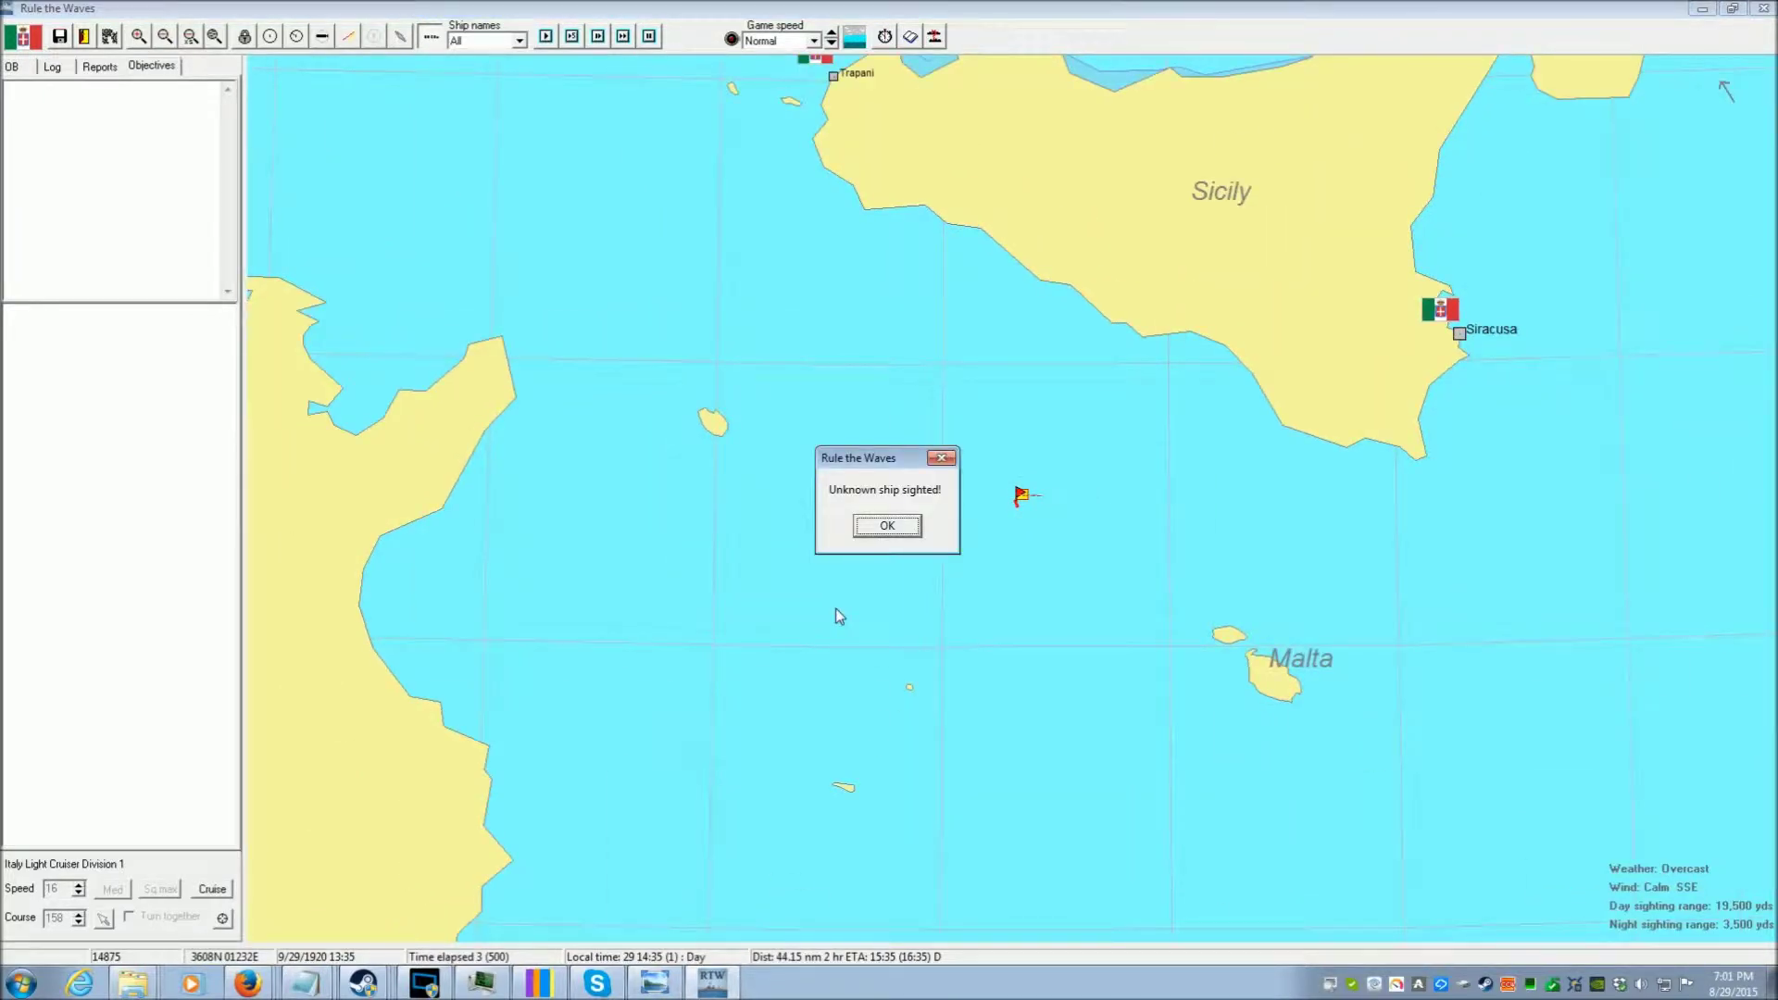
click(871, 530)
scroll(1045, 515, up, 1)
scroll(1046, 523, up, 1)
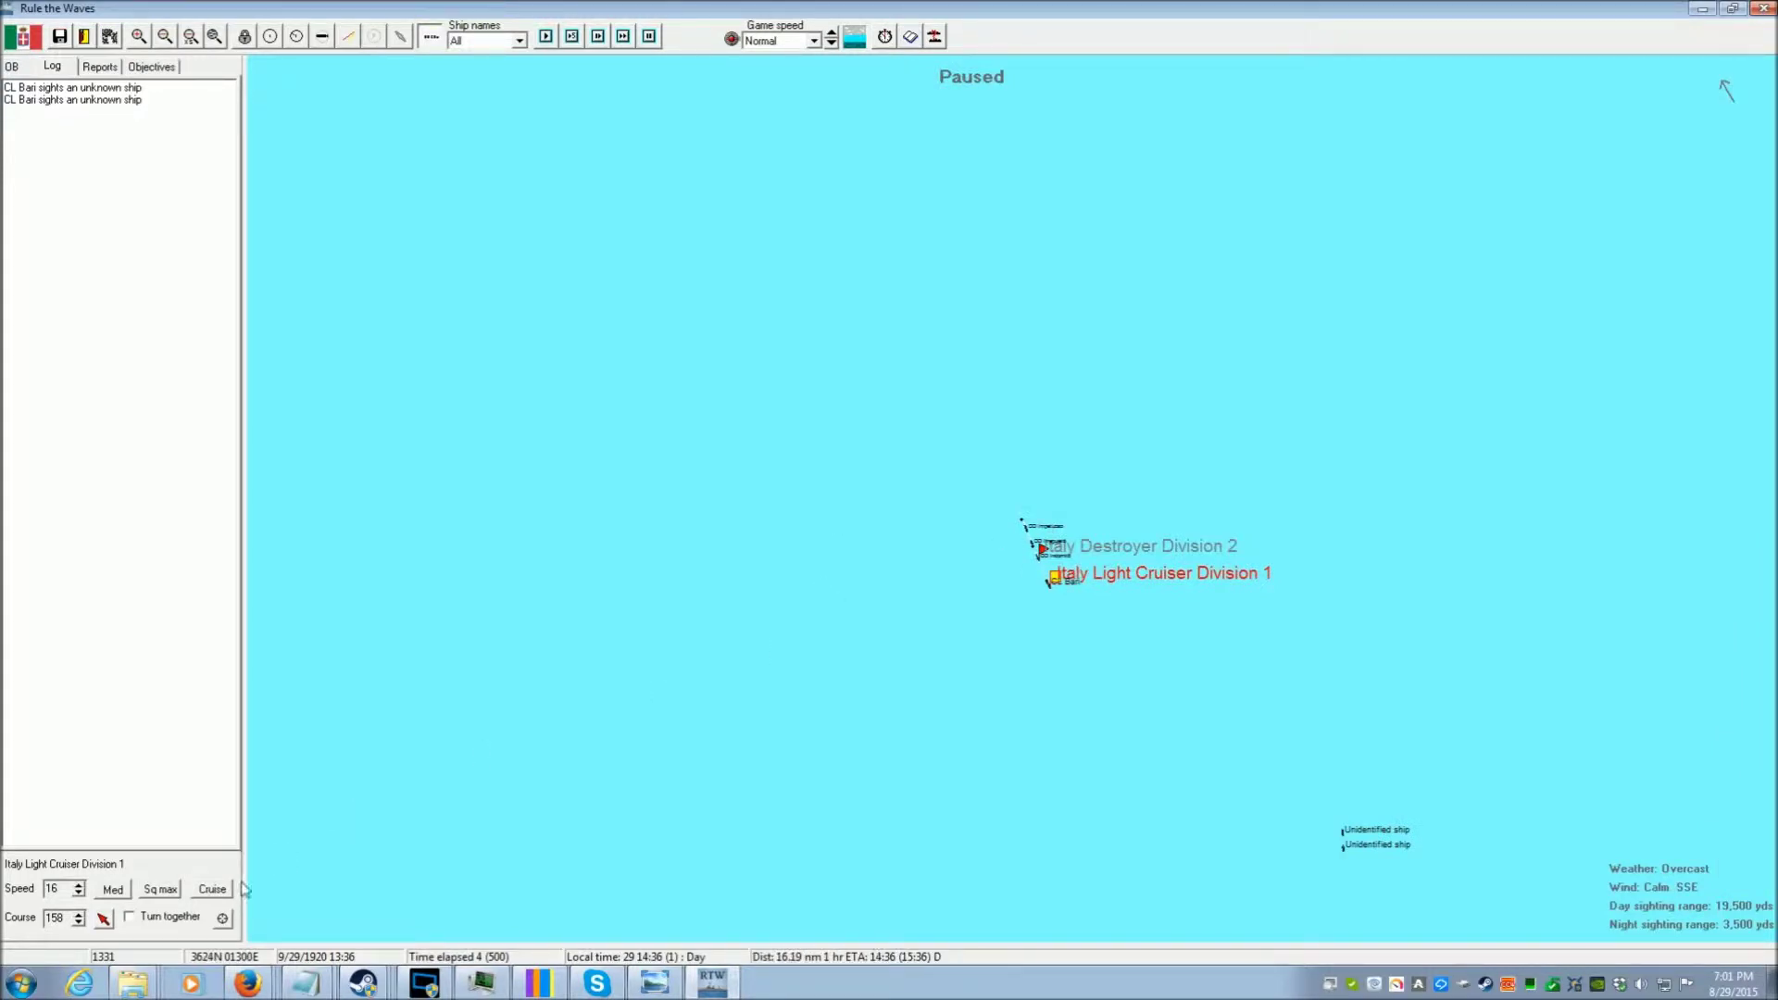
click(173, 889)
scroll(886, 730, down, 3)
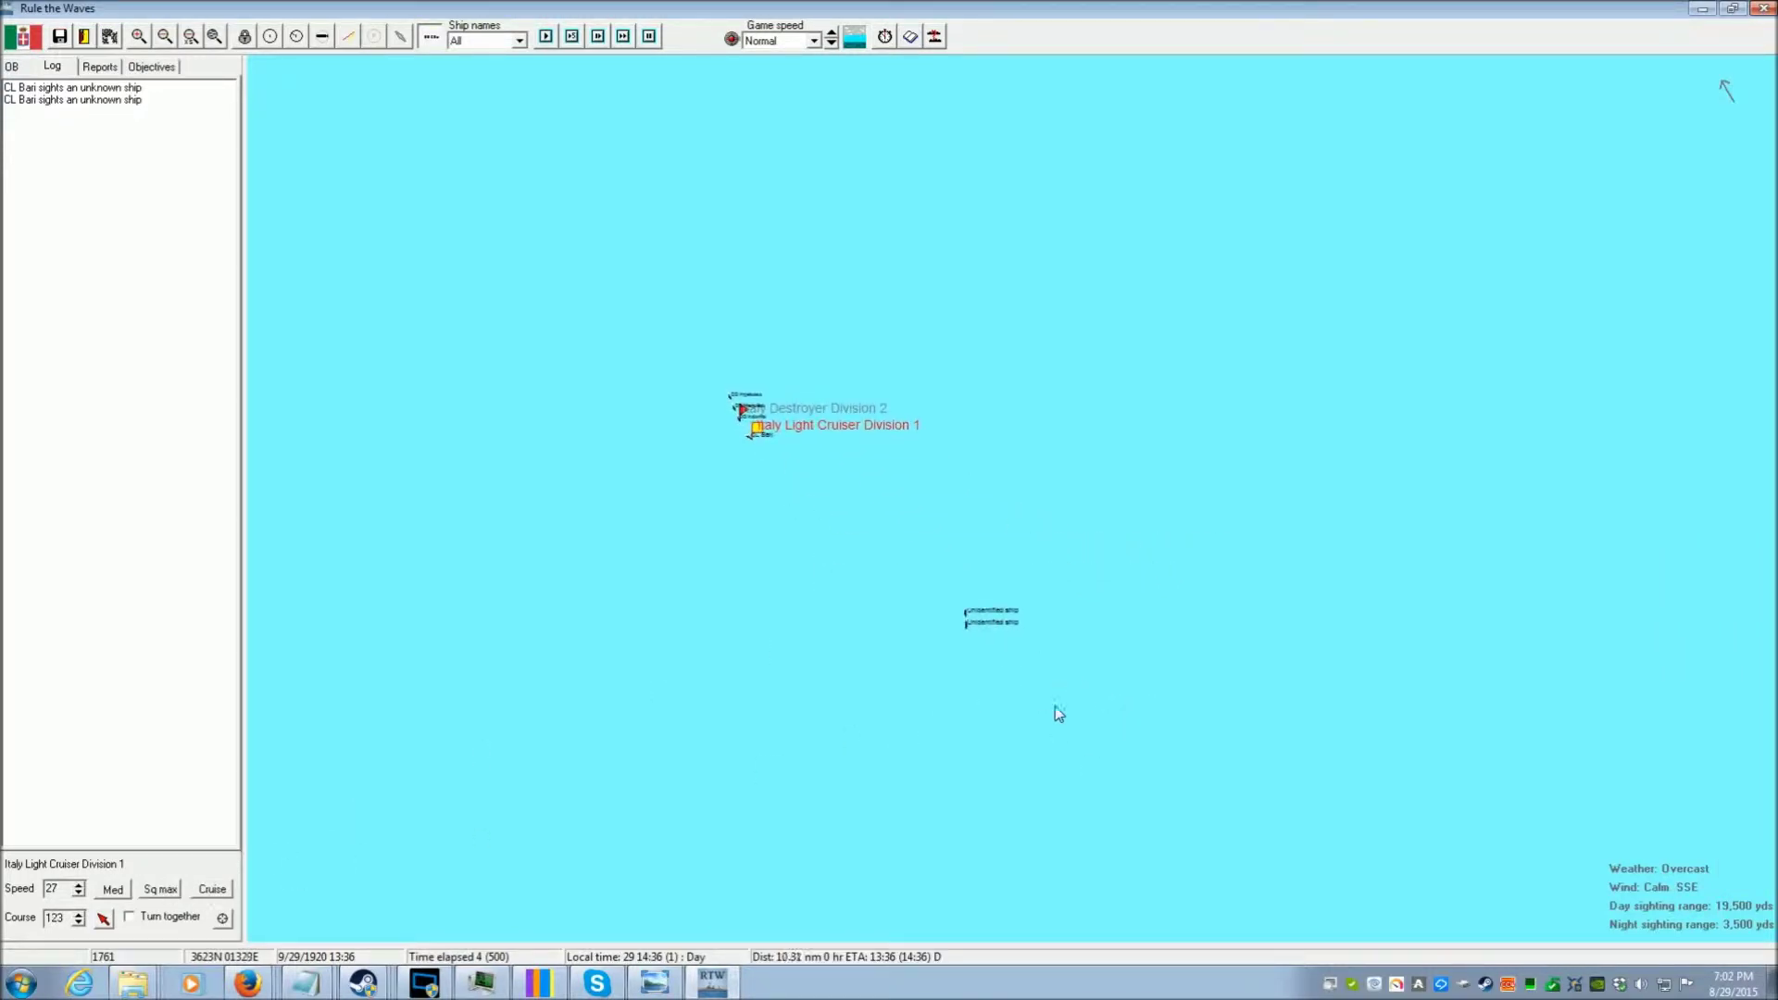
click(1302, 458)
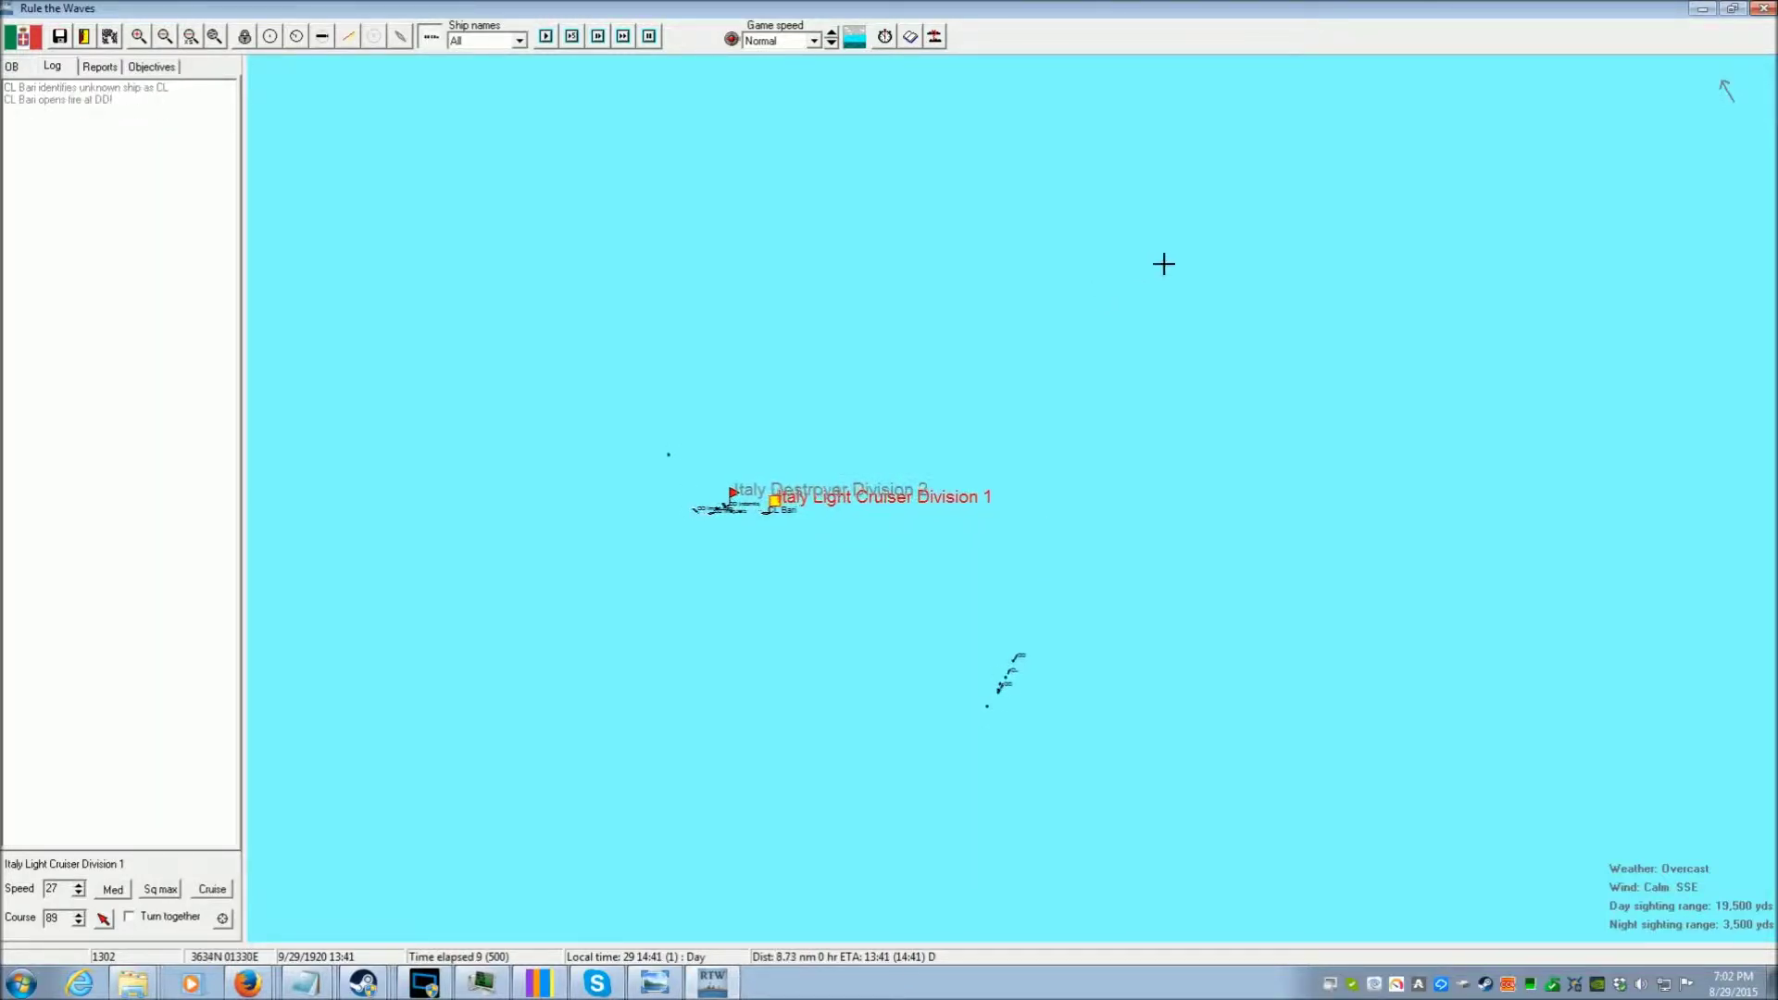
Steer the cruisers through courses 58, 125, 90, 20, 5 and 359, then slow the game
click(1251, 320)
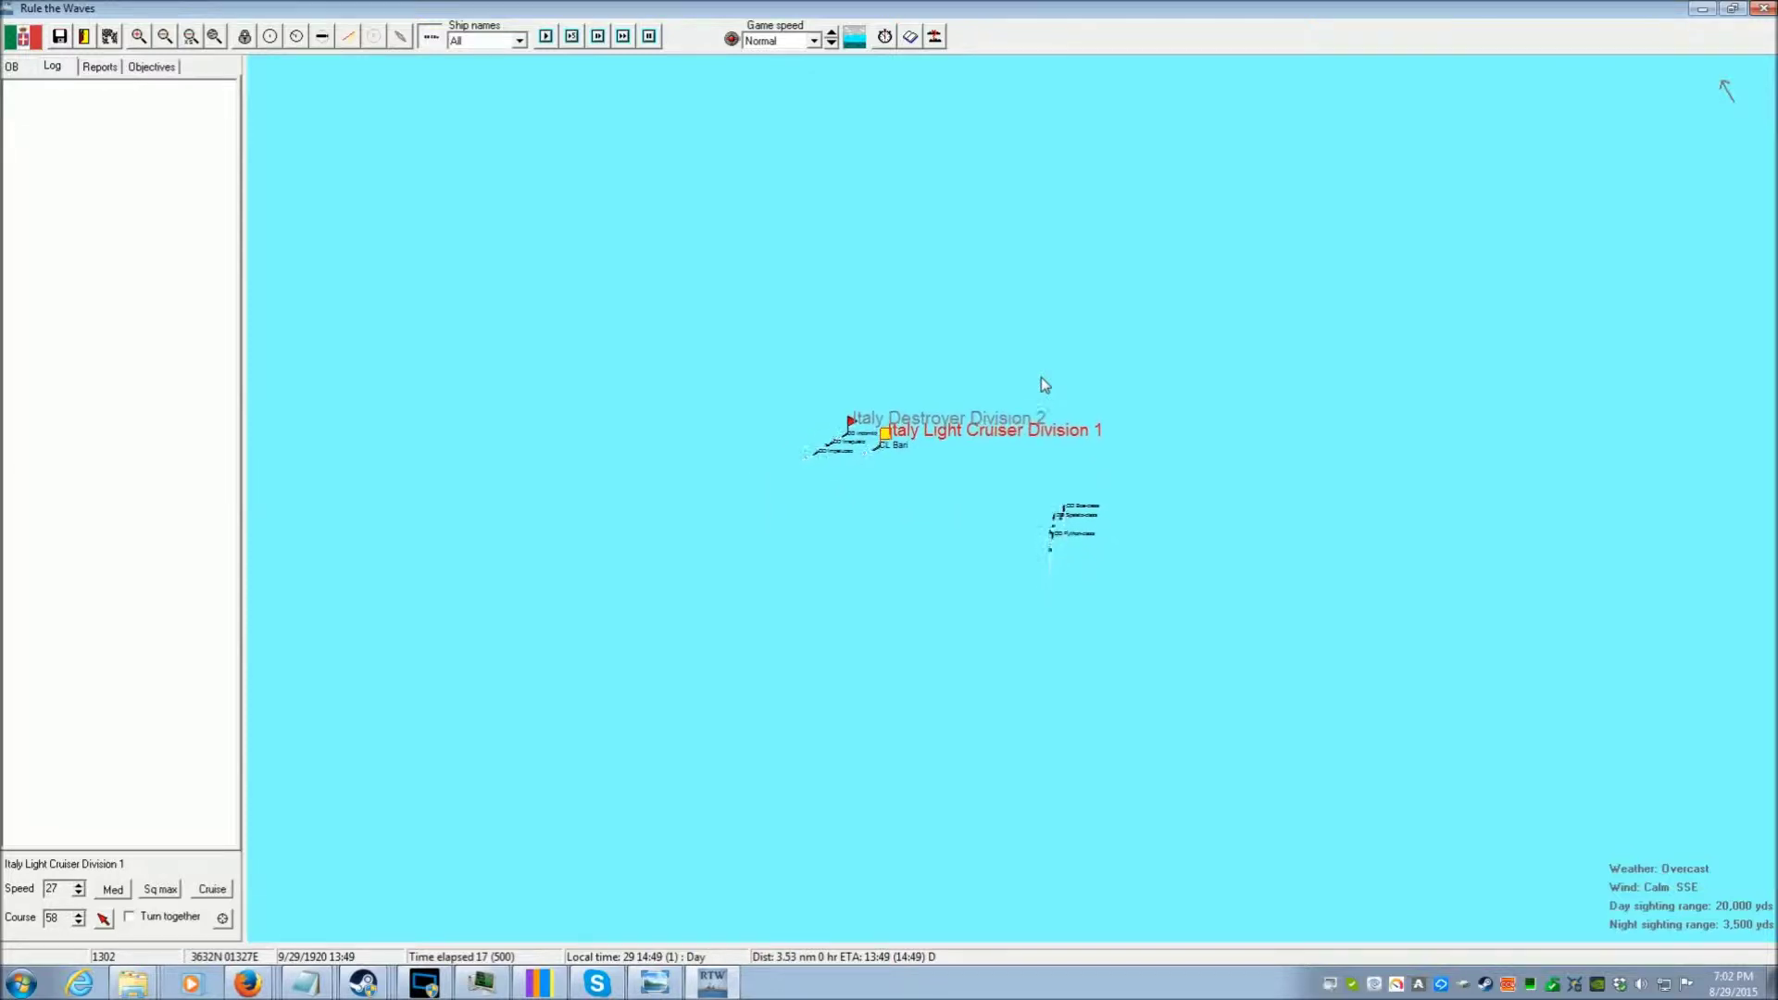
click(1145, 612)
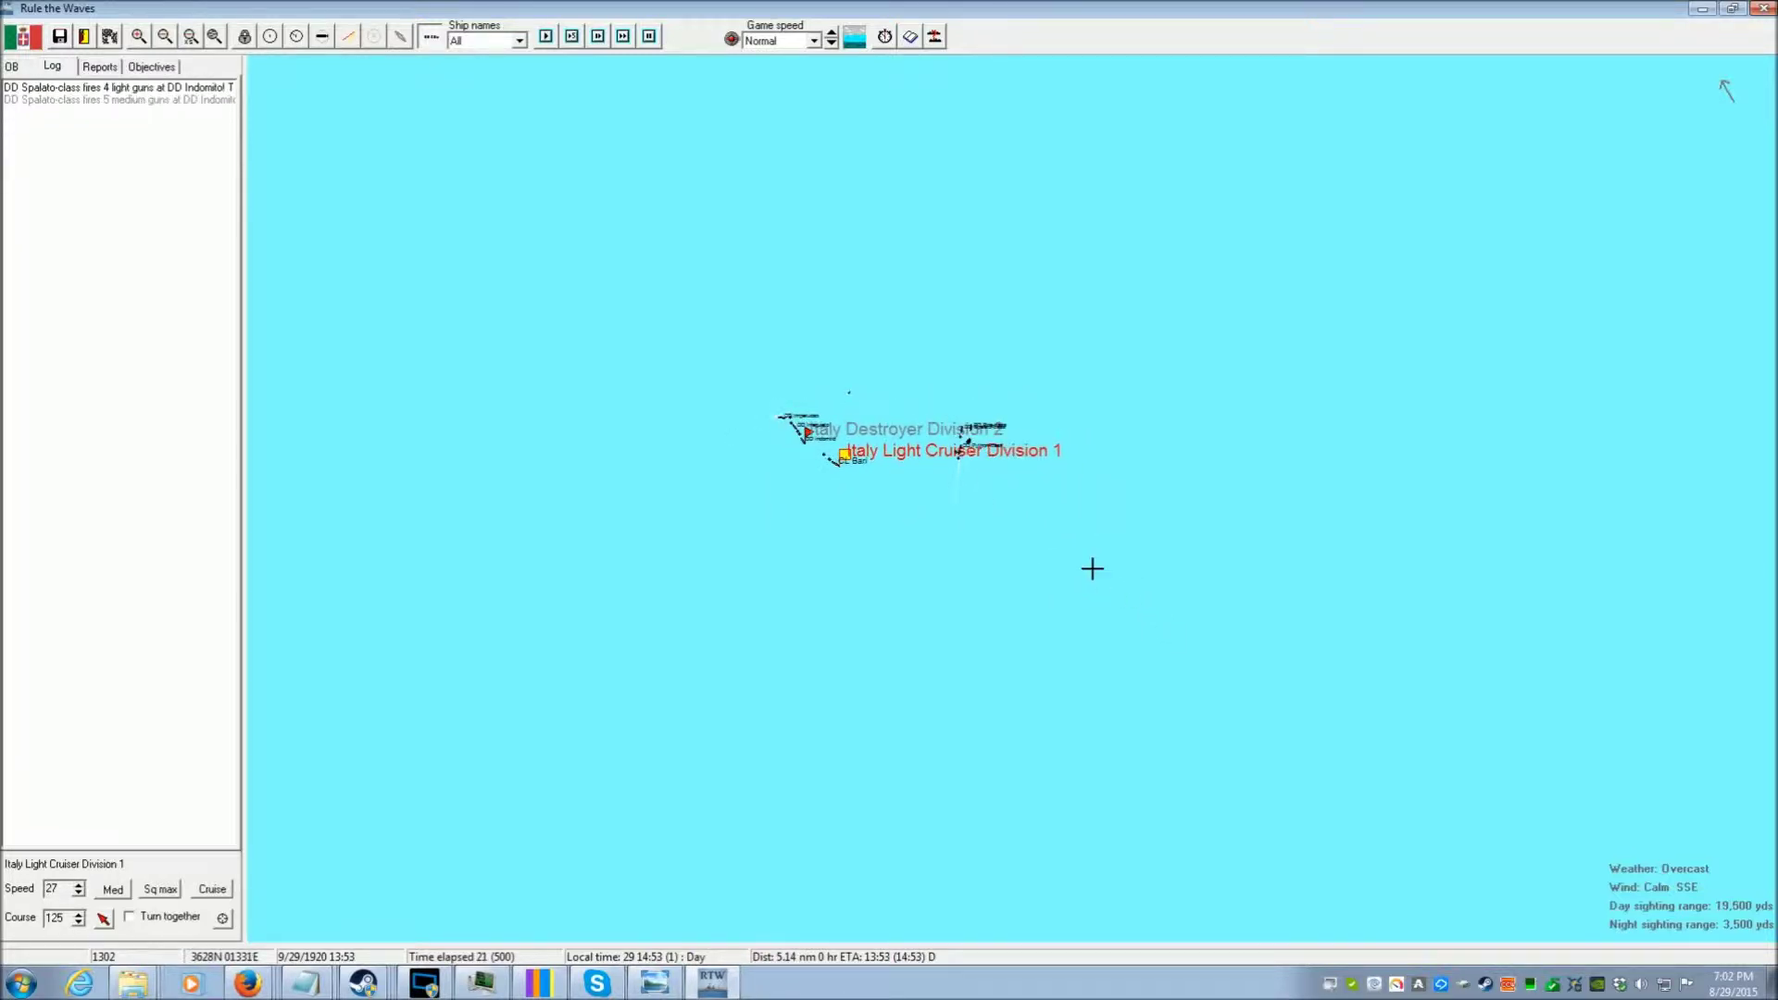
click(1154, 469)
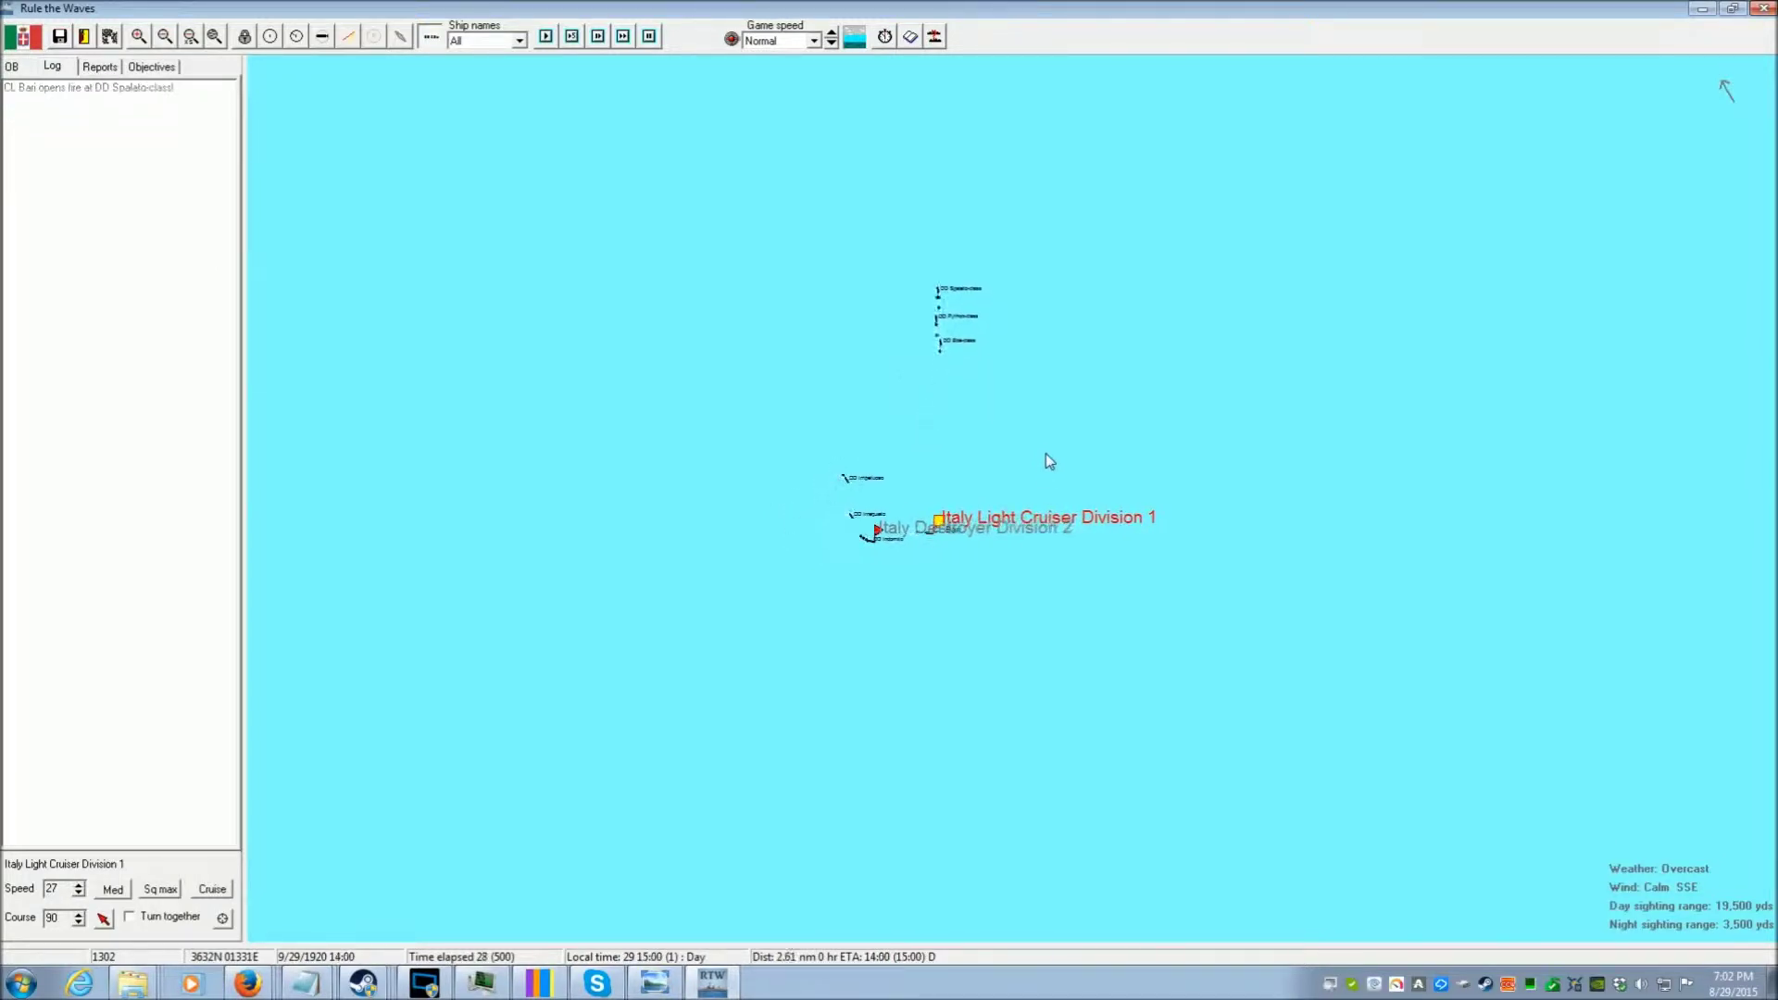
key(c)
click(1036, 343)
key(c)
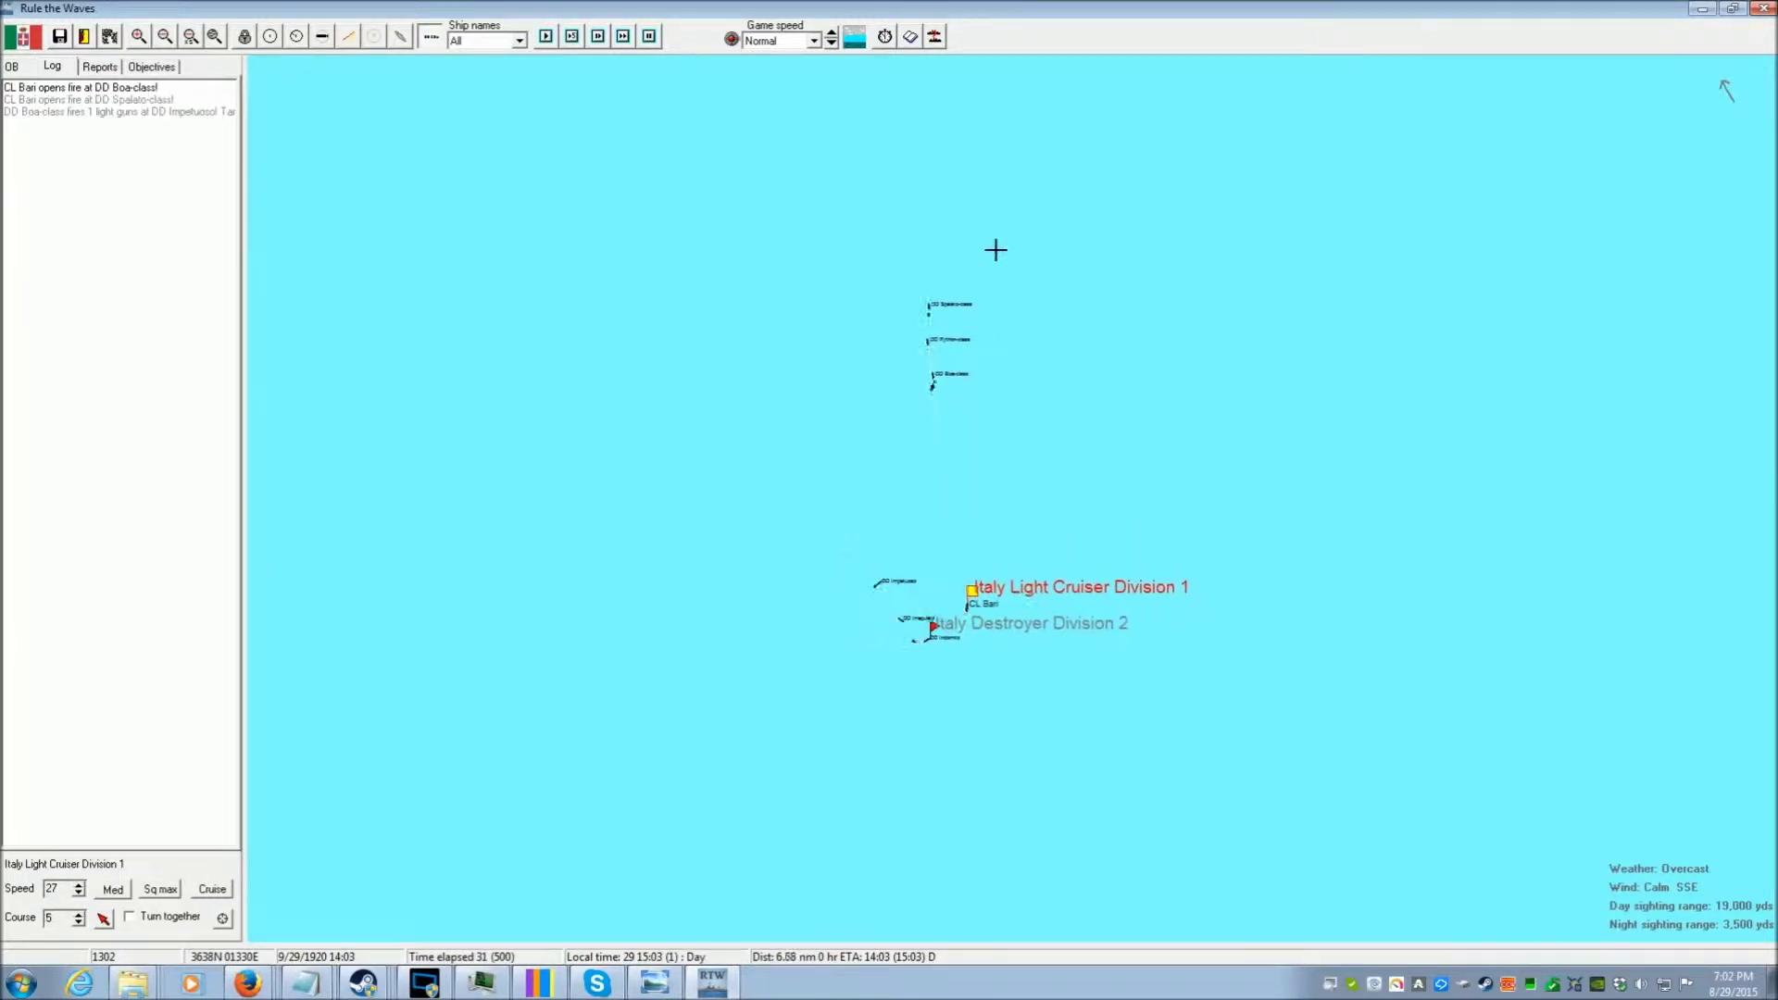
click(997, 252)
key(c)
click(972, 201)
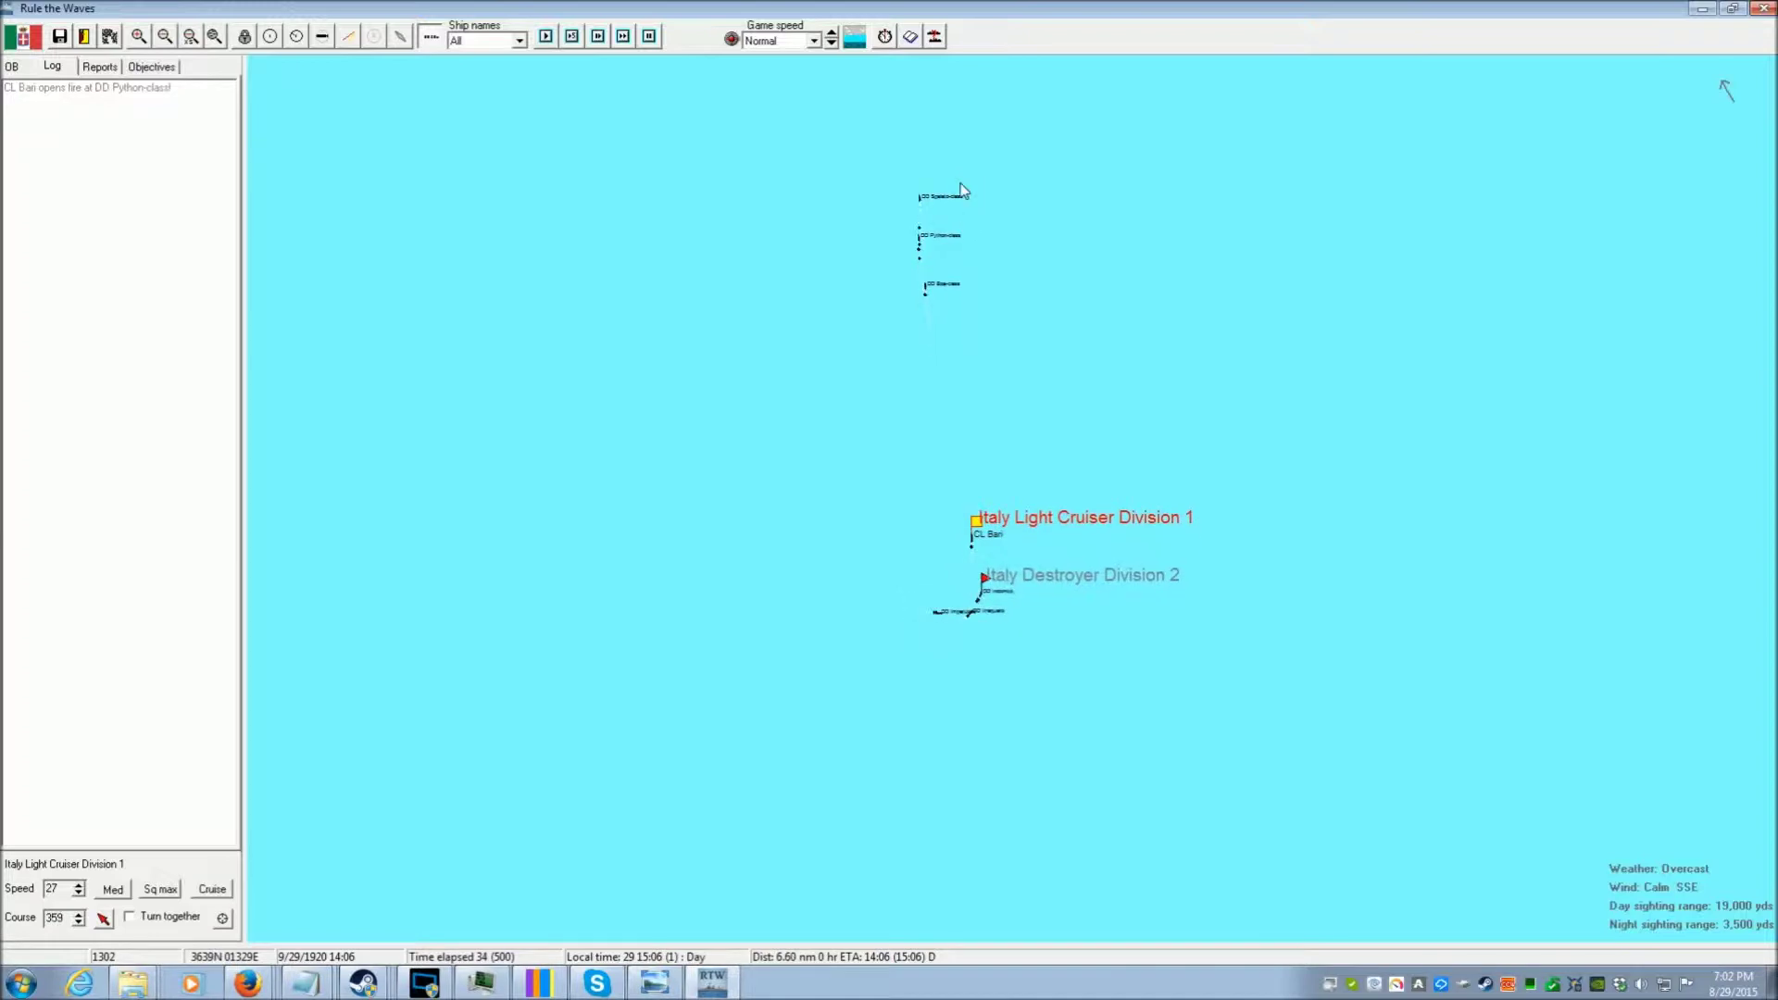
click(831, 46)
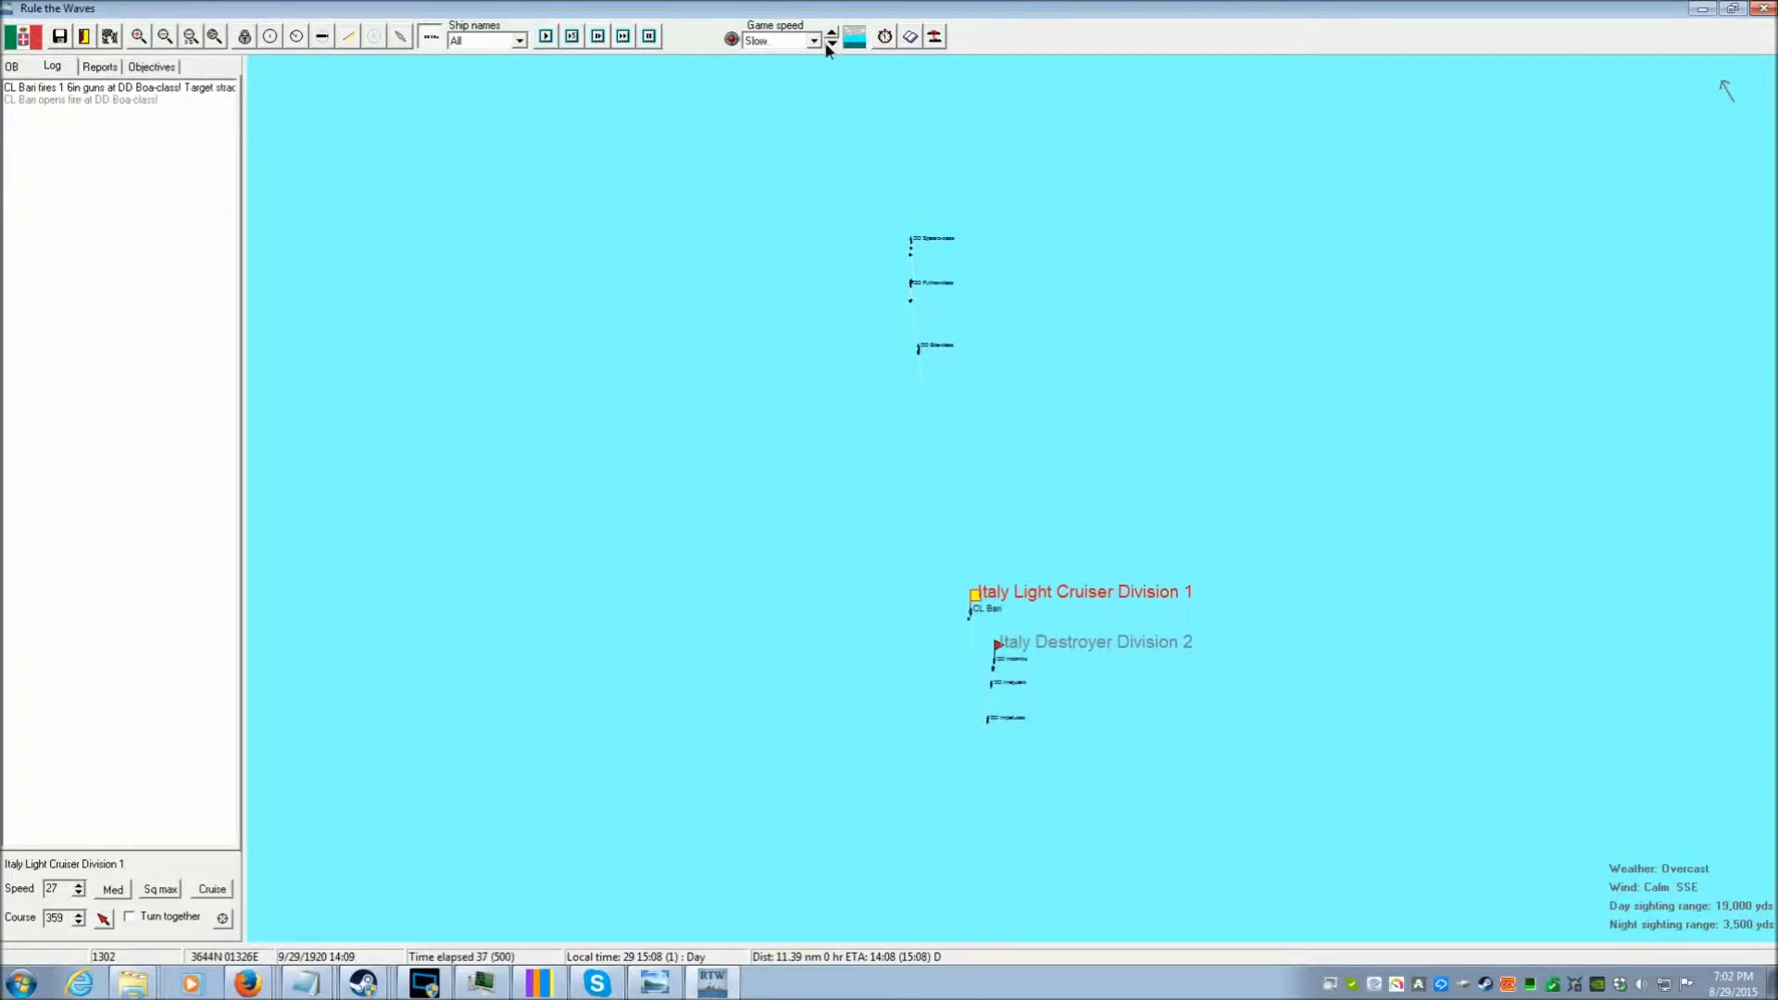
Put Destroyer Division 2 on course 355 and keep the game at normal speed
click(997, 646)
double_click(997, 640)
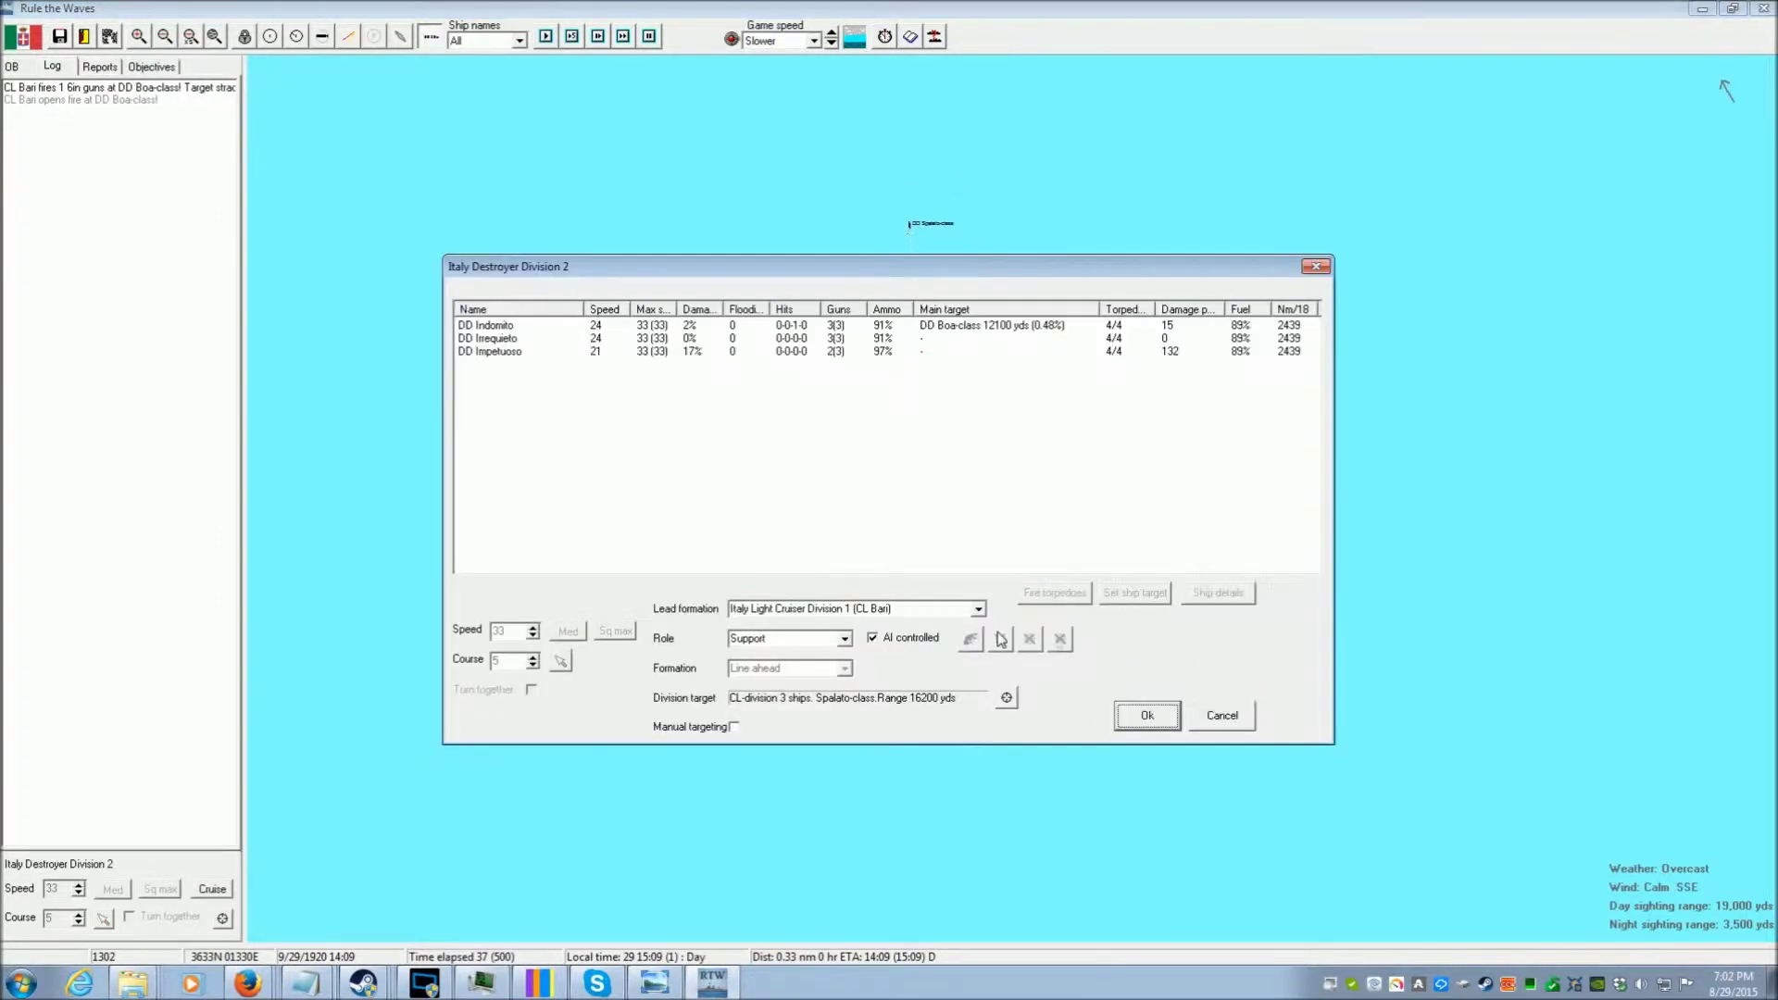
click(1148, 717)
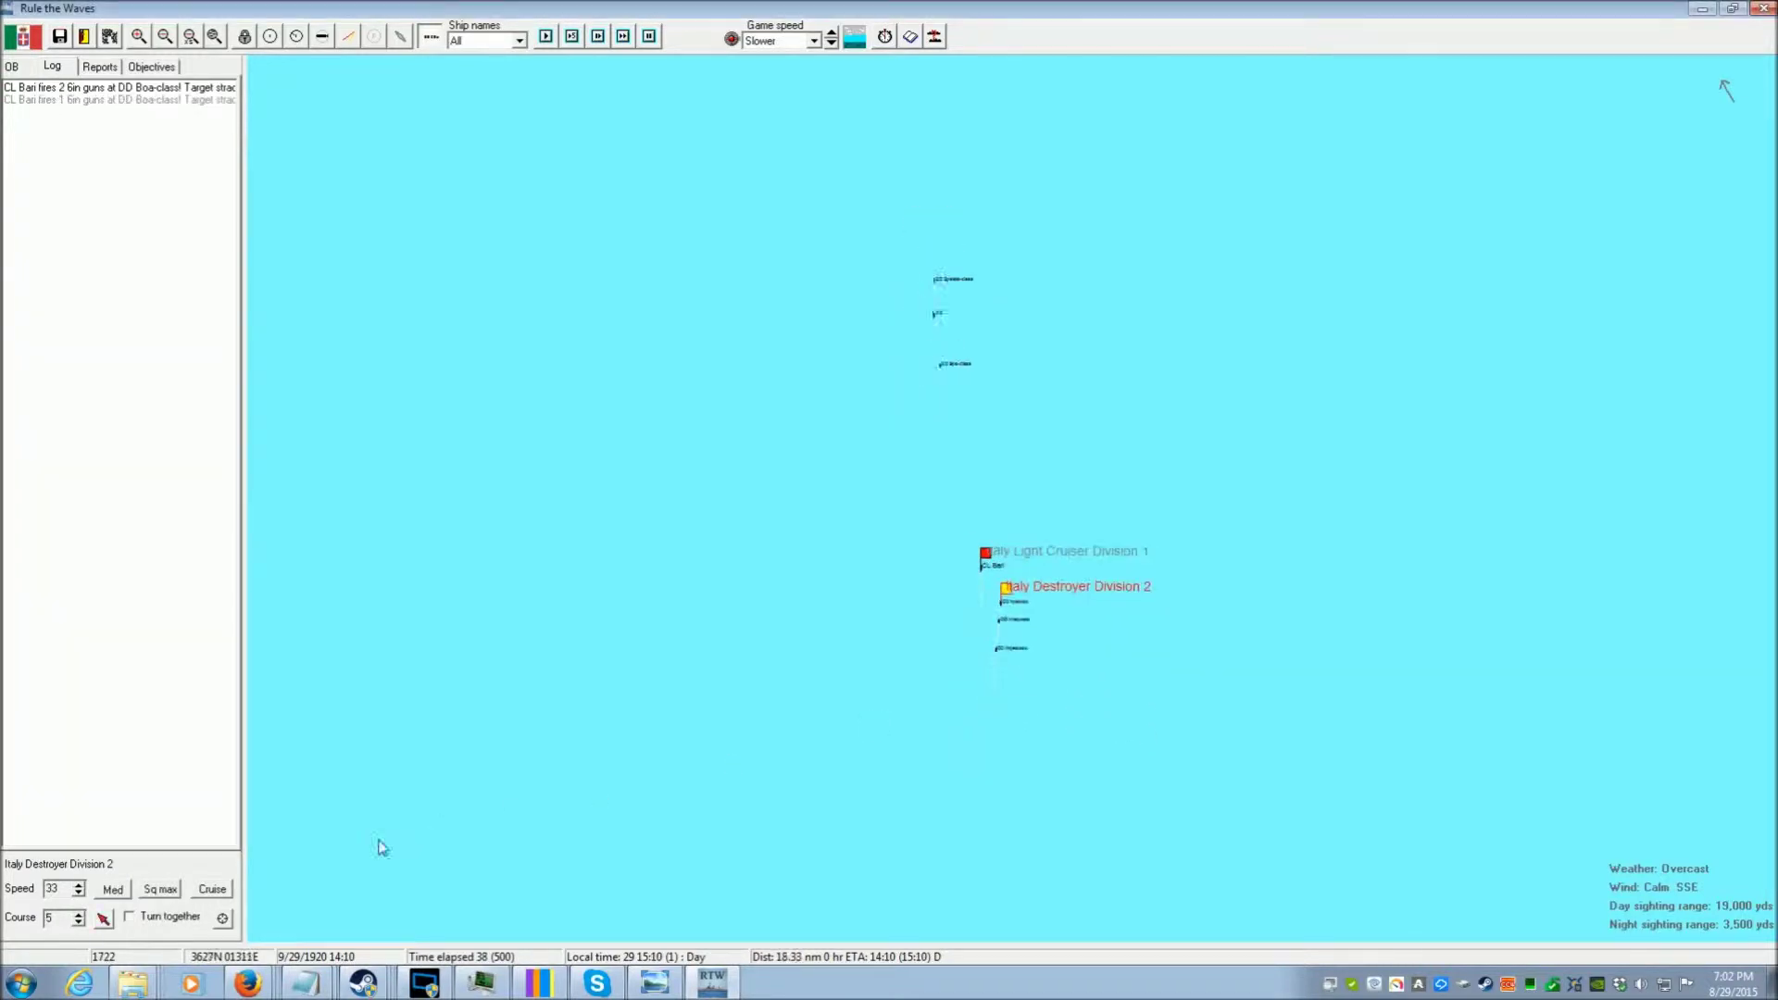
click(103, 919)
click(963, 213)
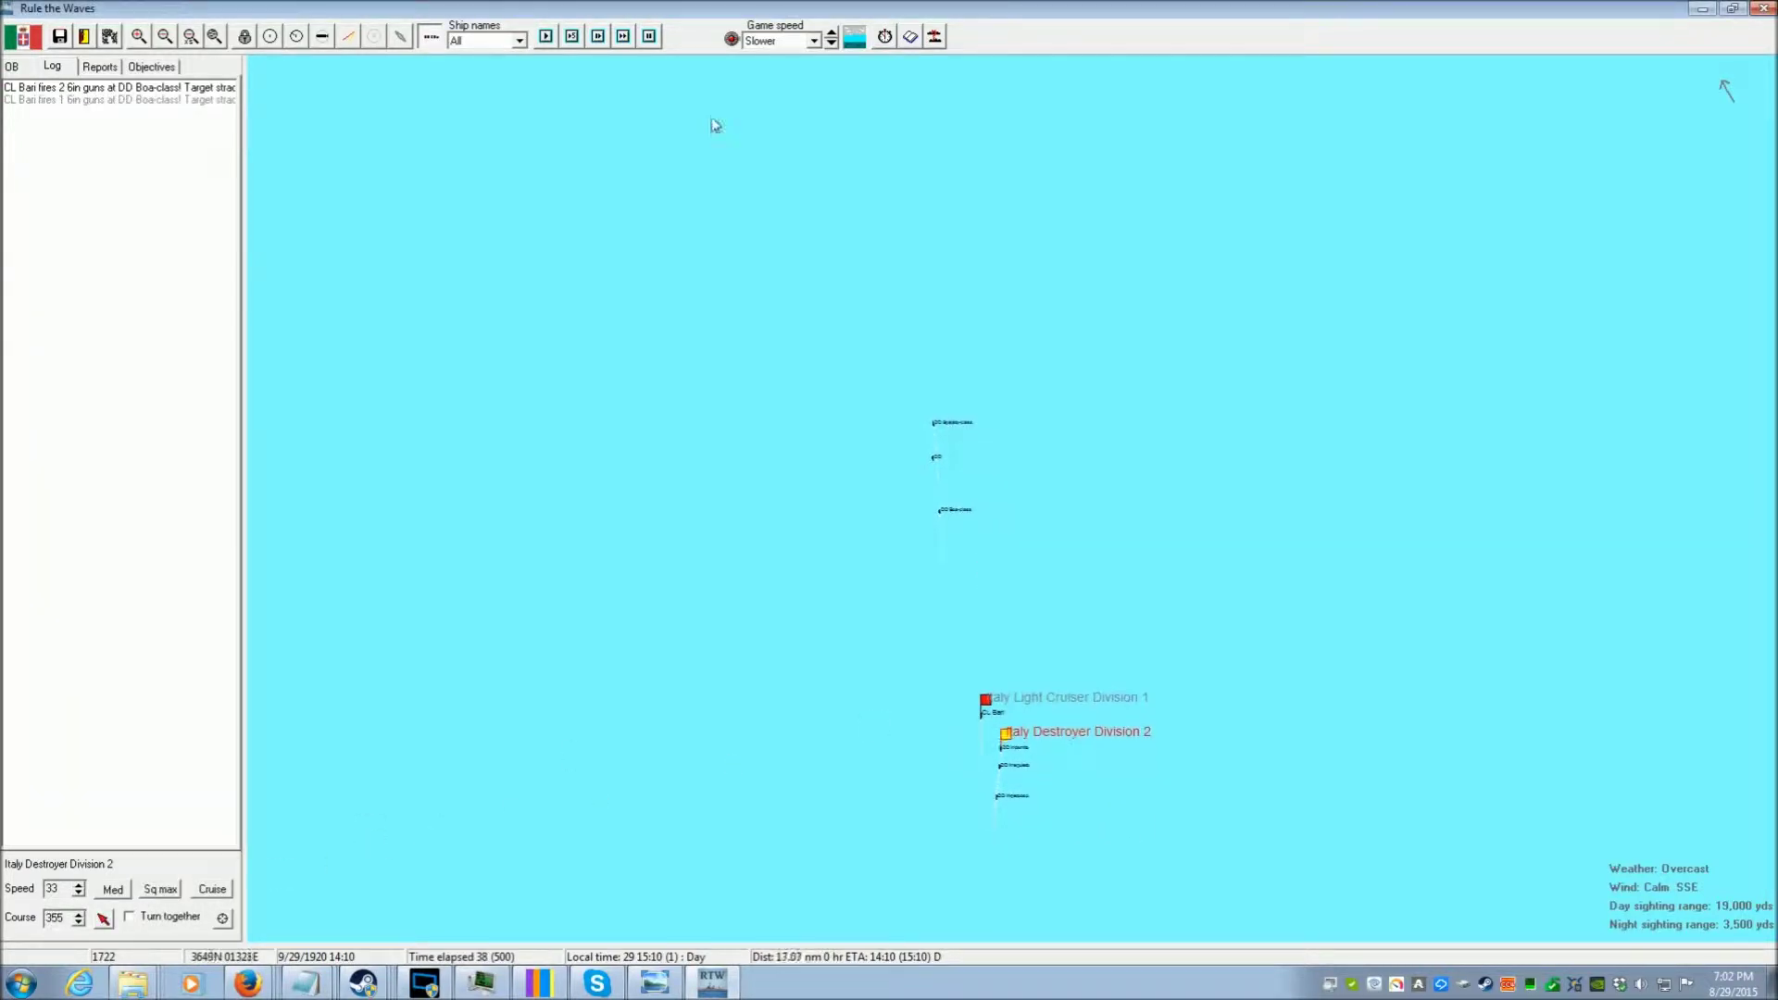
click(830, 42)
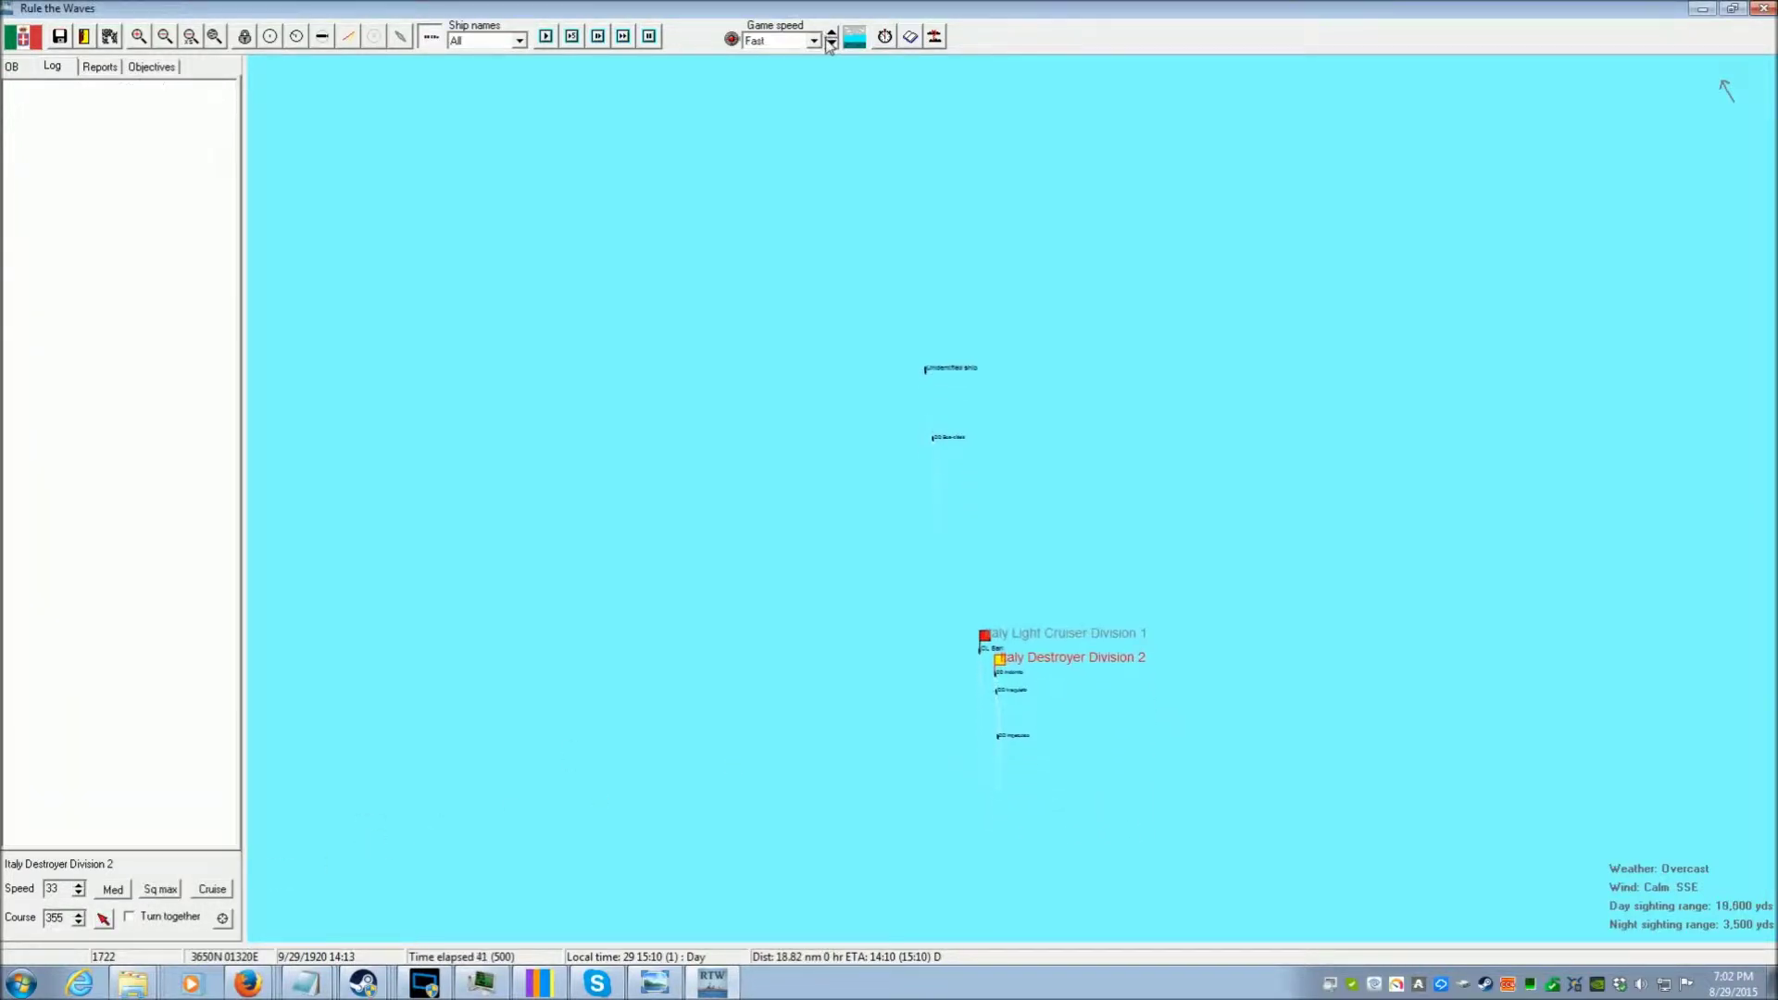
click(831, 45)
Resume the battle after the sighting pause and give Light Cruiser Division 1 new headings
click(981, 536)
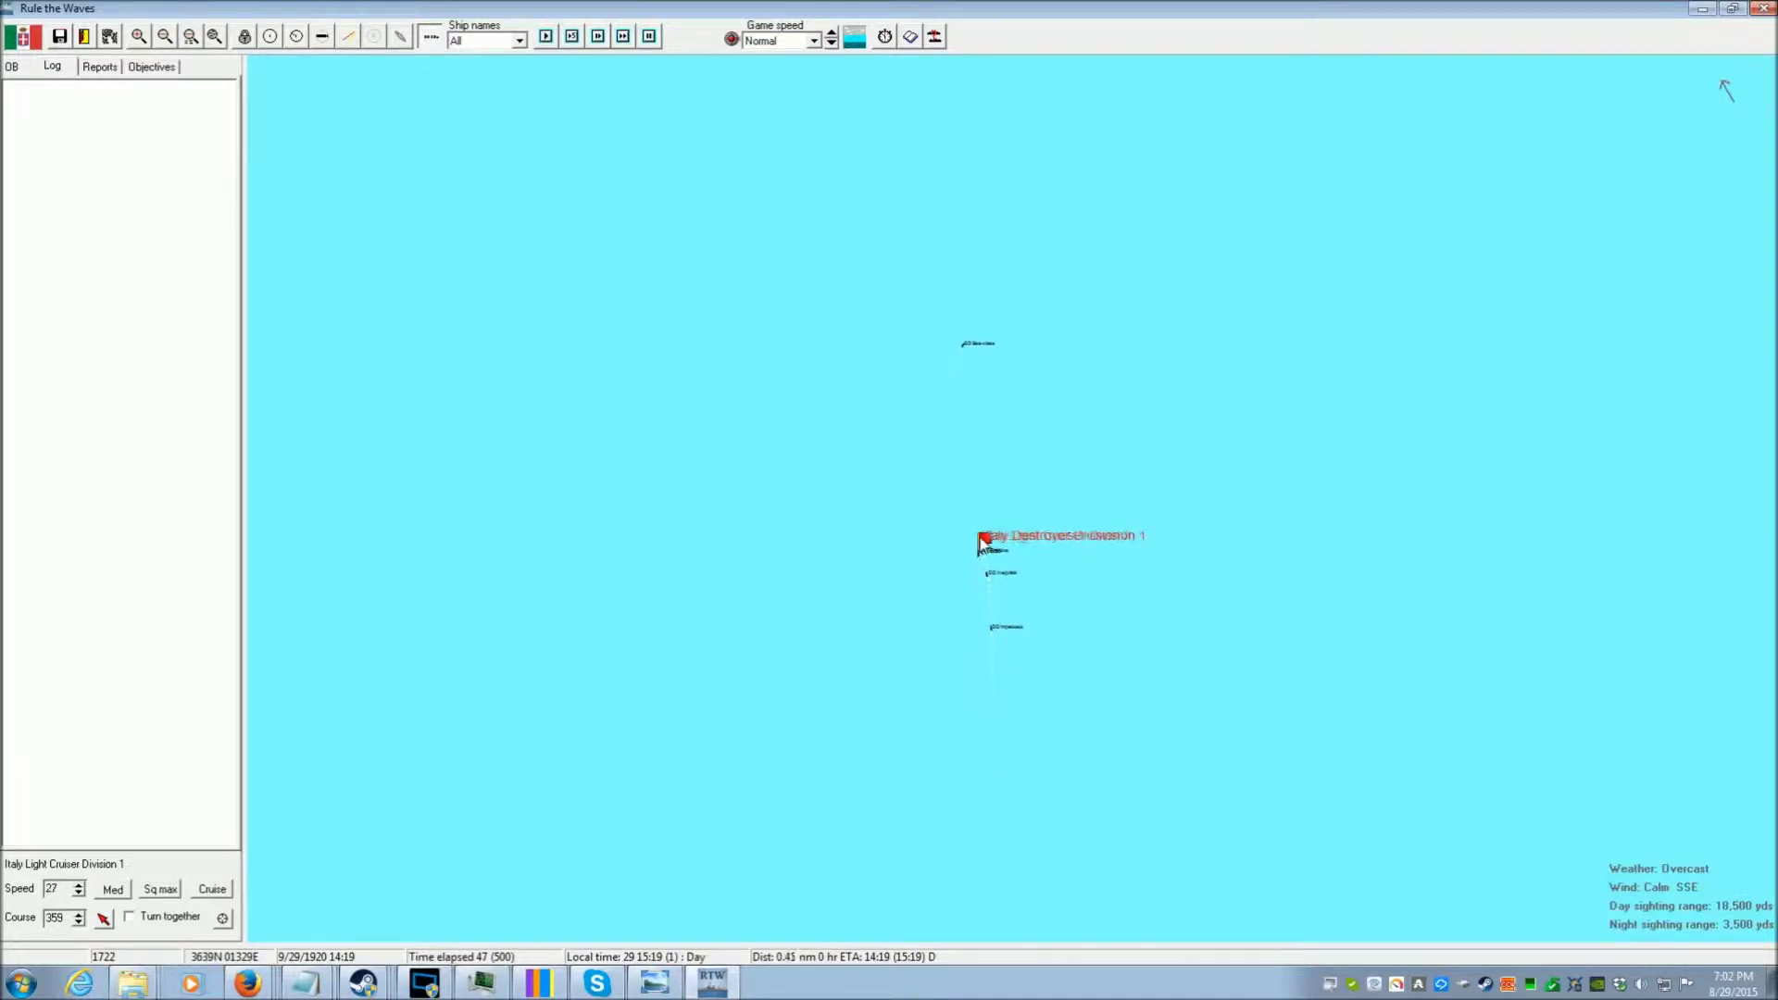
click(980, 487)
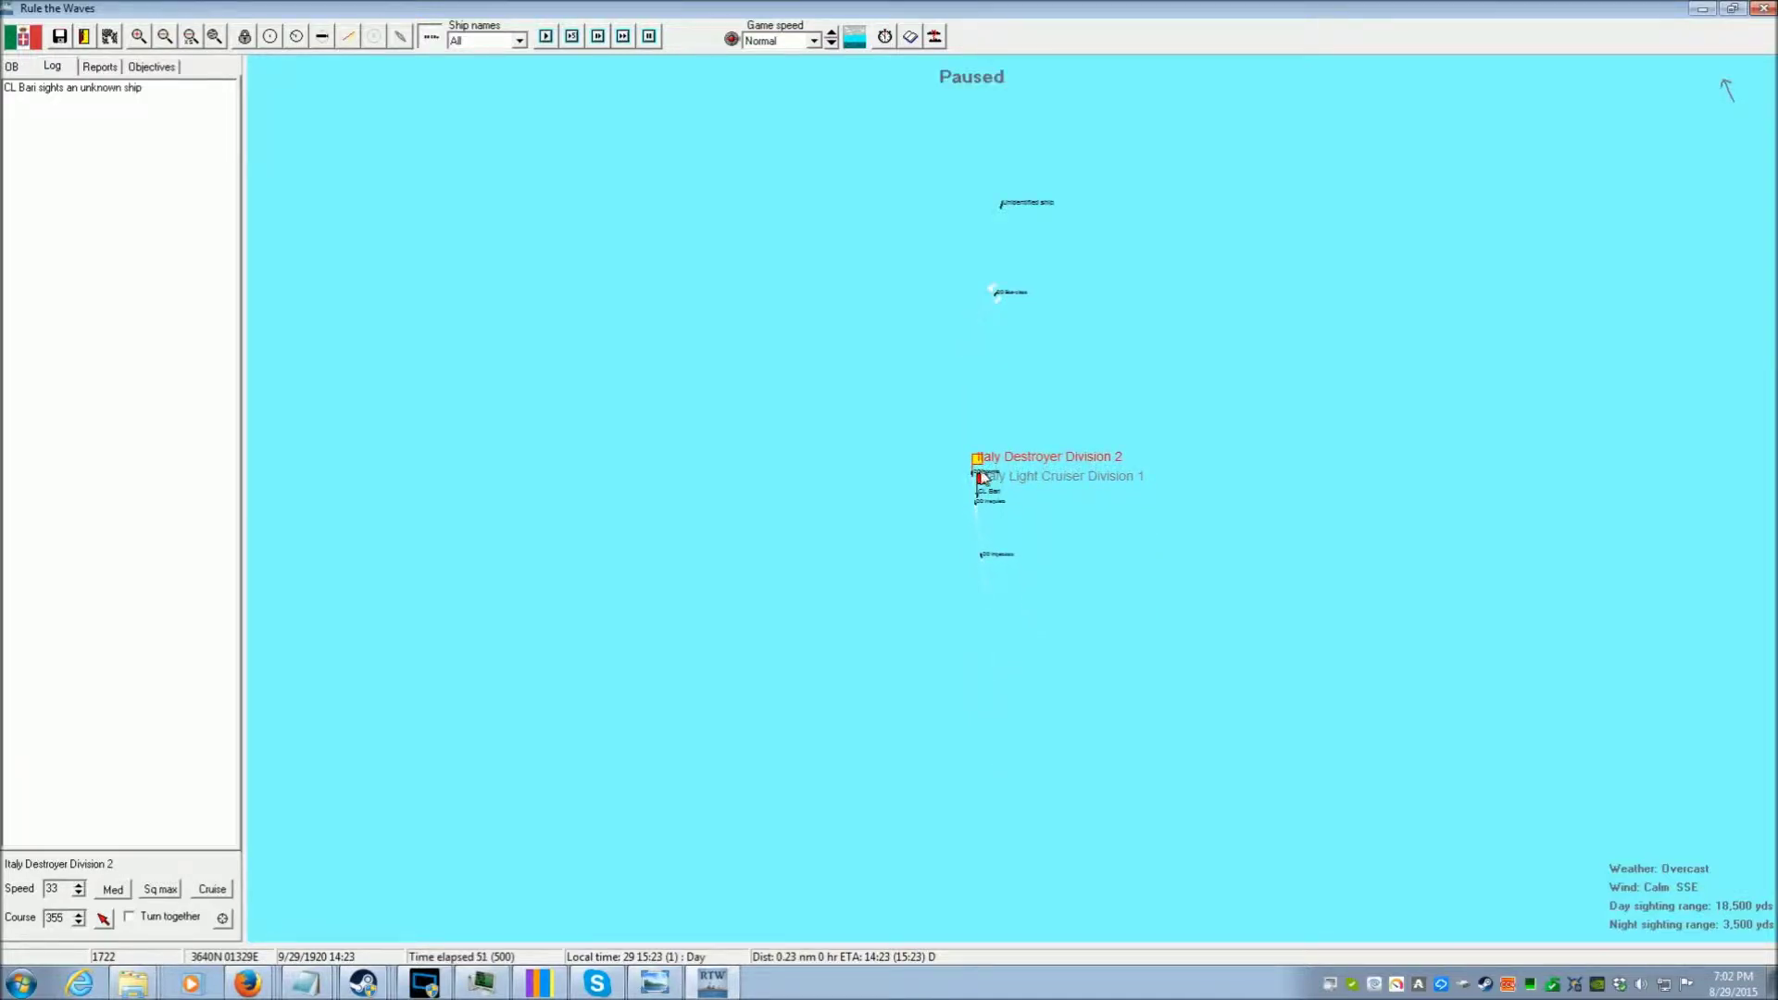
click(982, 480)
scroll(1142, 440, down, 1)
scroll(1142, 441, down, 1)
scroll(1121, 530, up, 1)
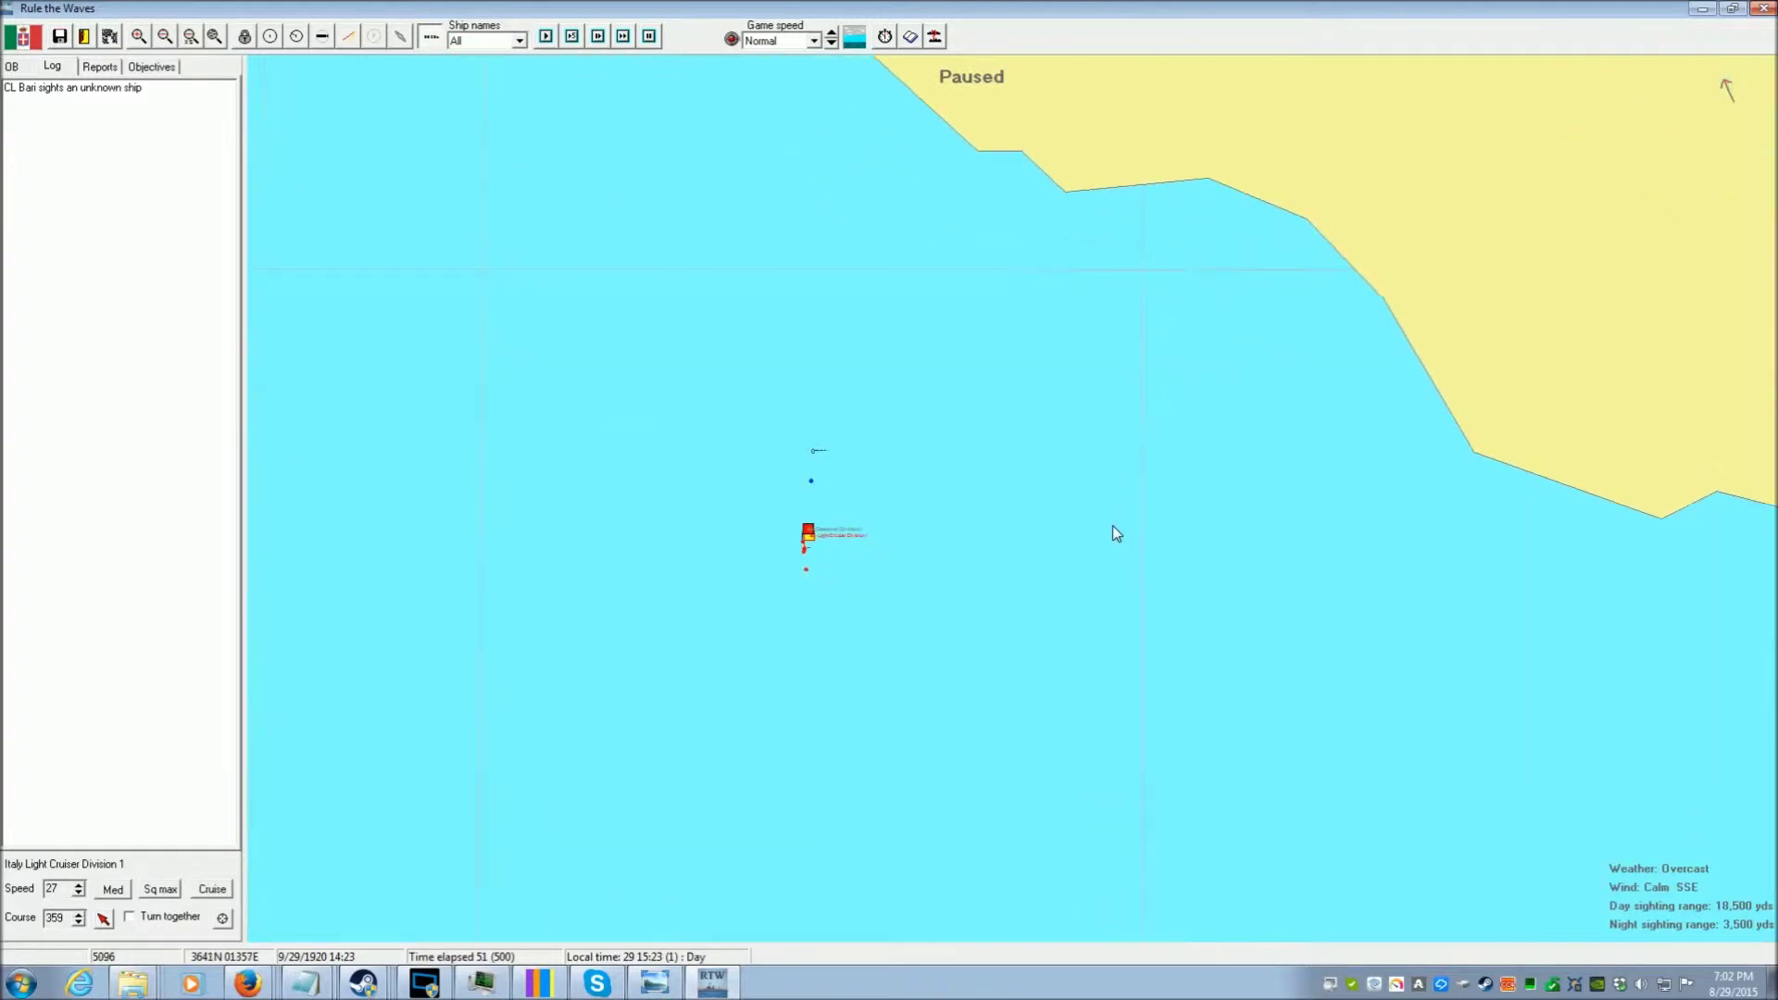
key(space)
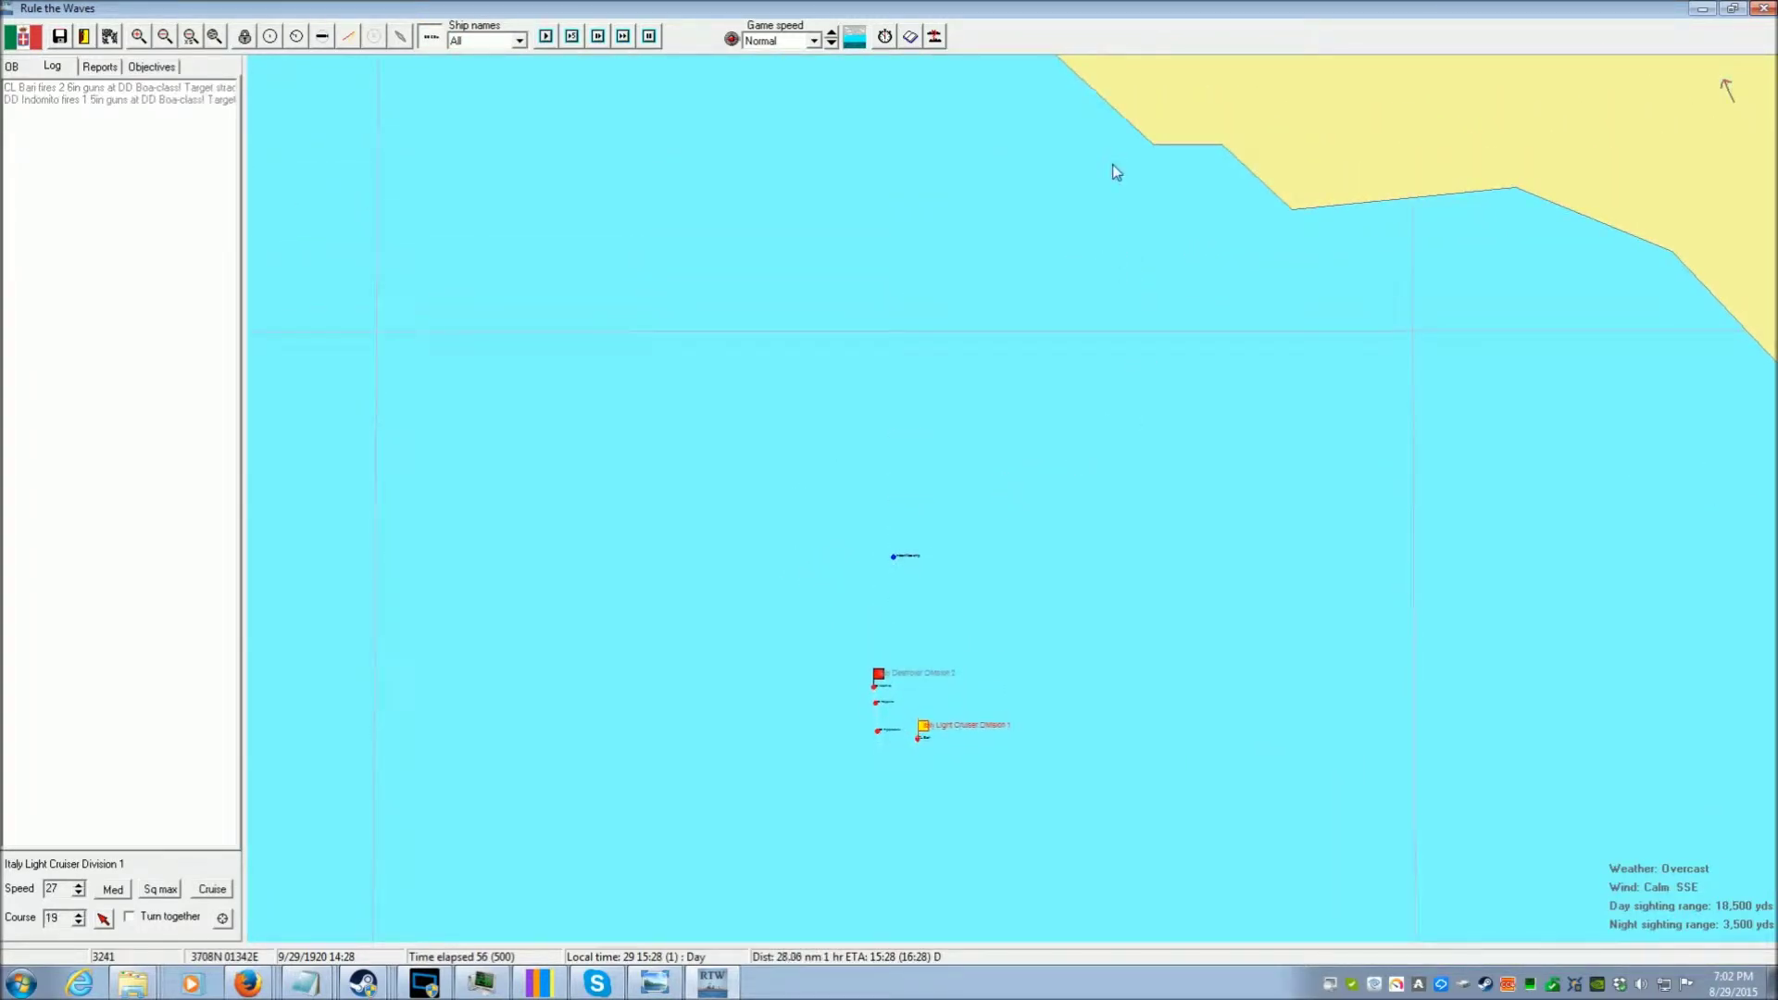
click(1329, 236)
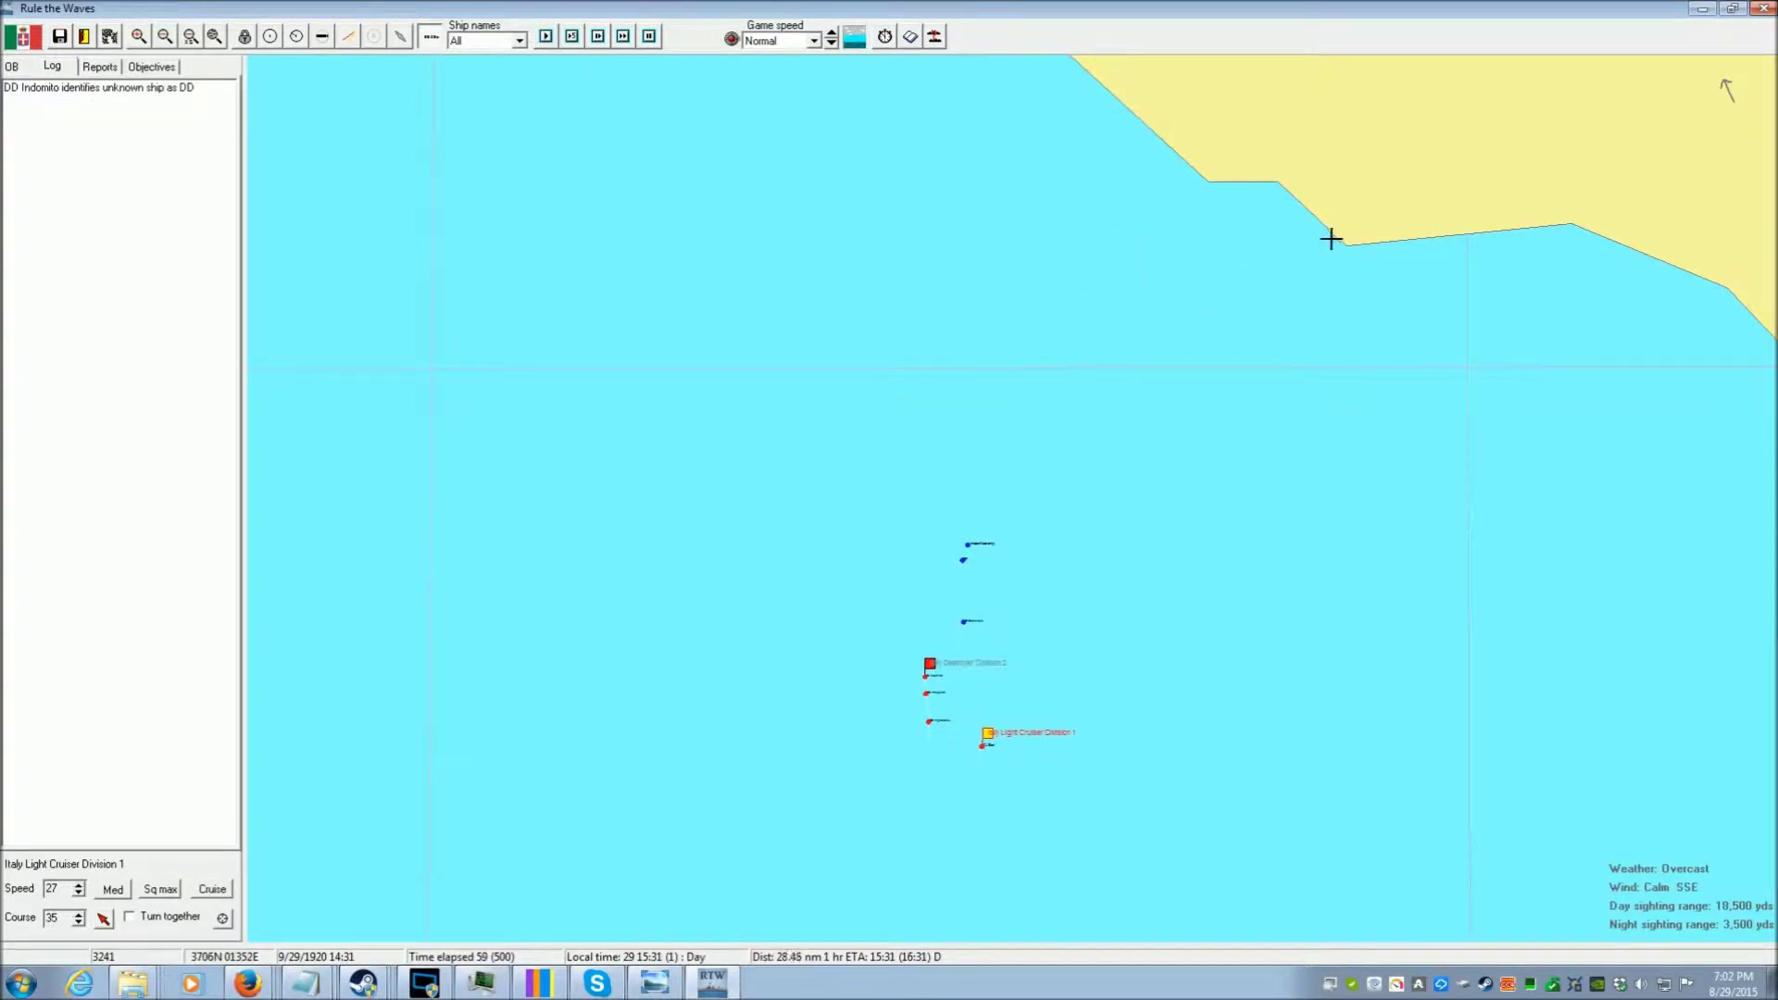
click(1091, 251)
scroll(1097, 429, up, 2)
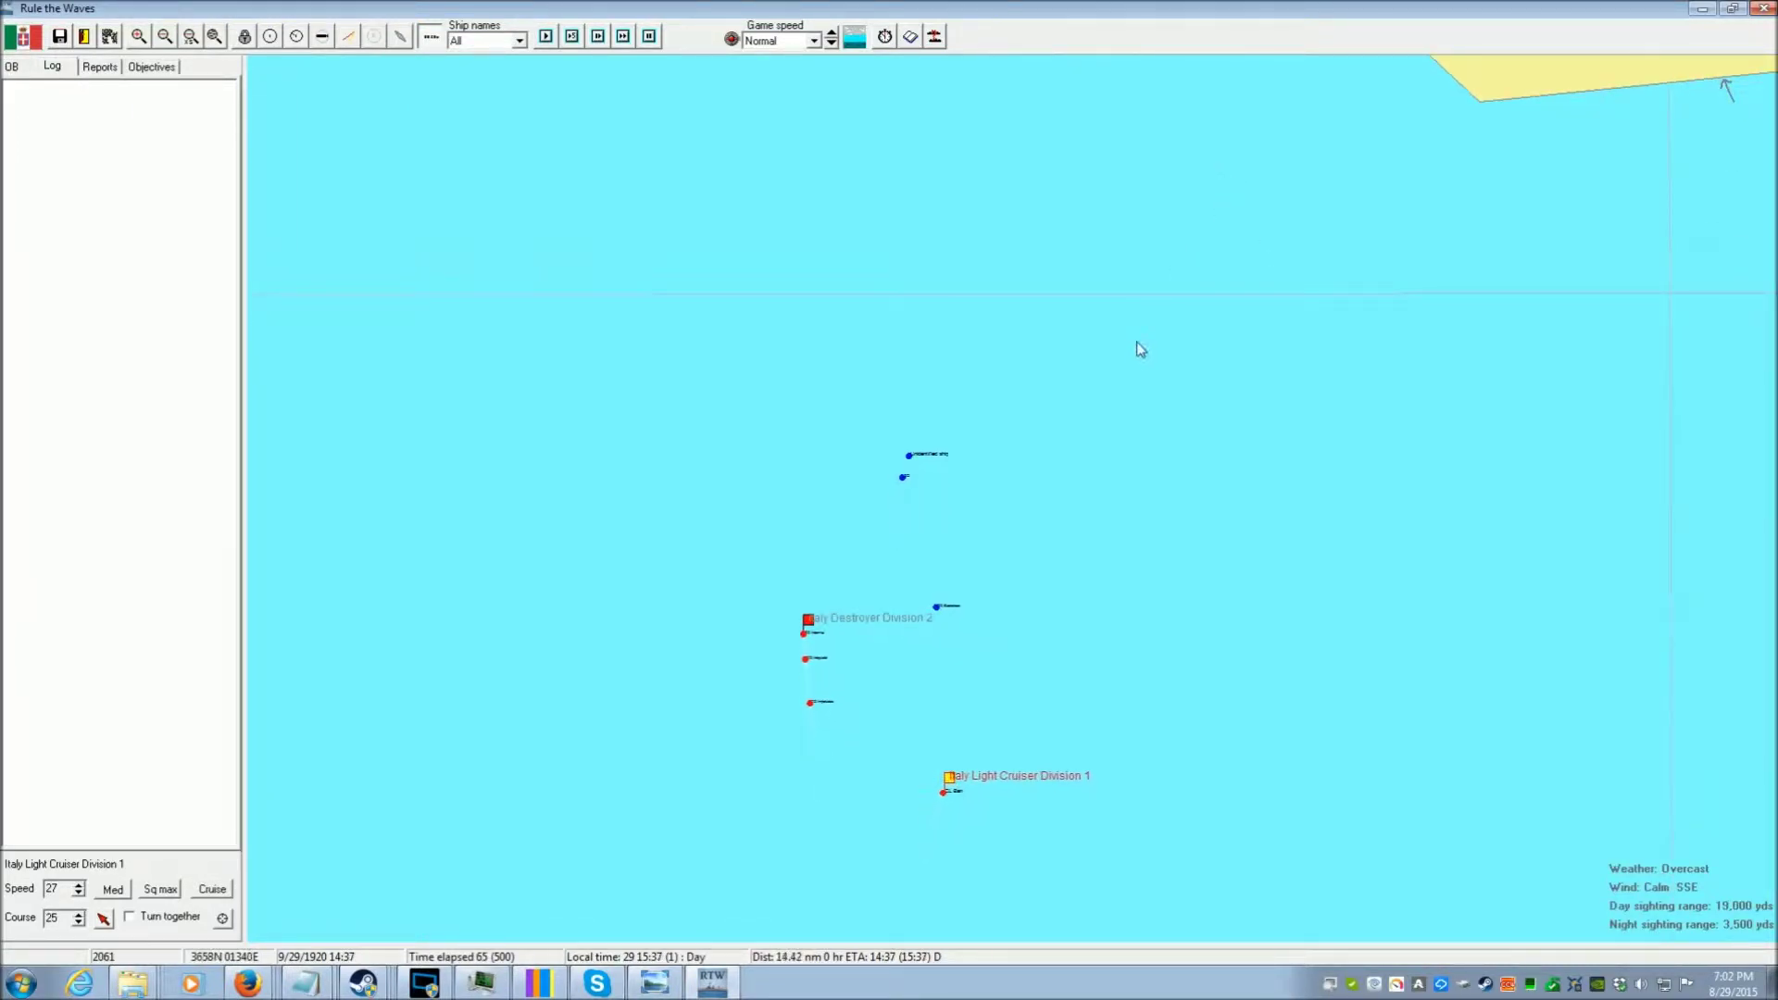
Plot northwest and near-north destinations for the cruiser division, dismissing the AI-control notice
click(808, 594)
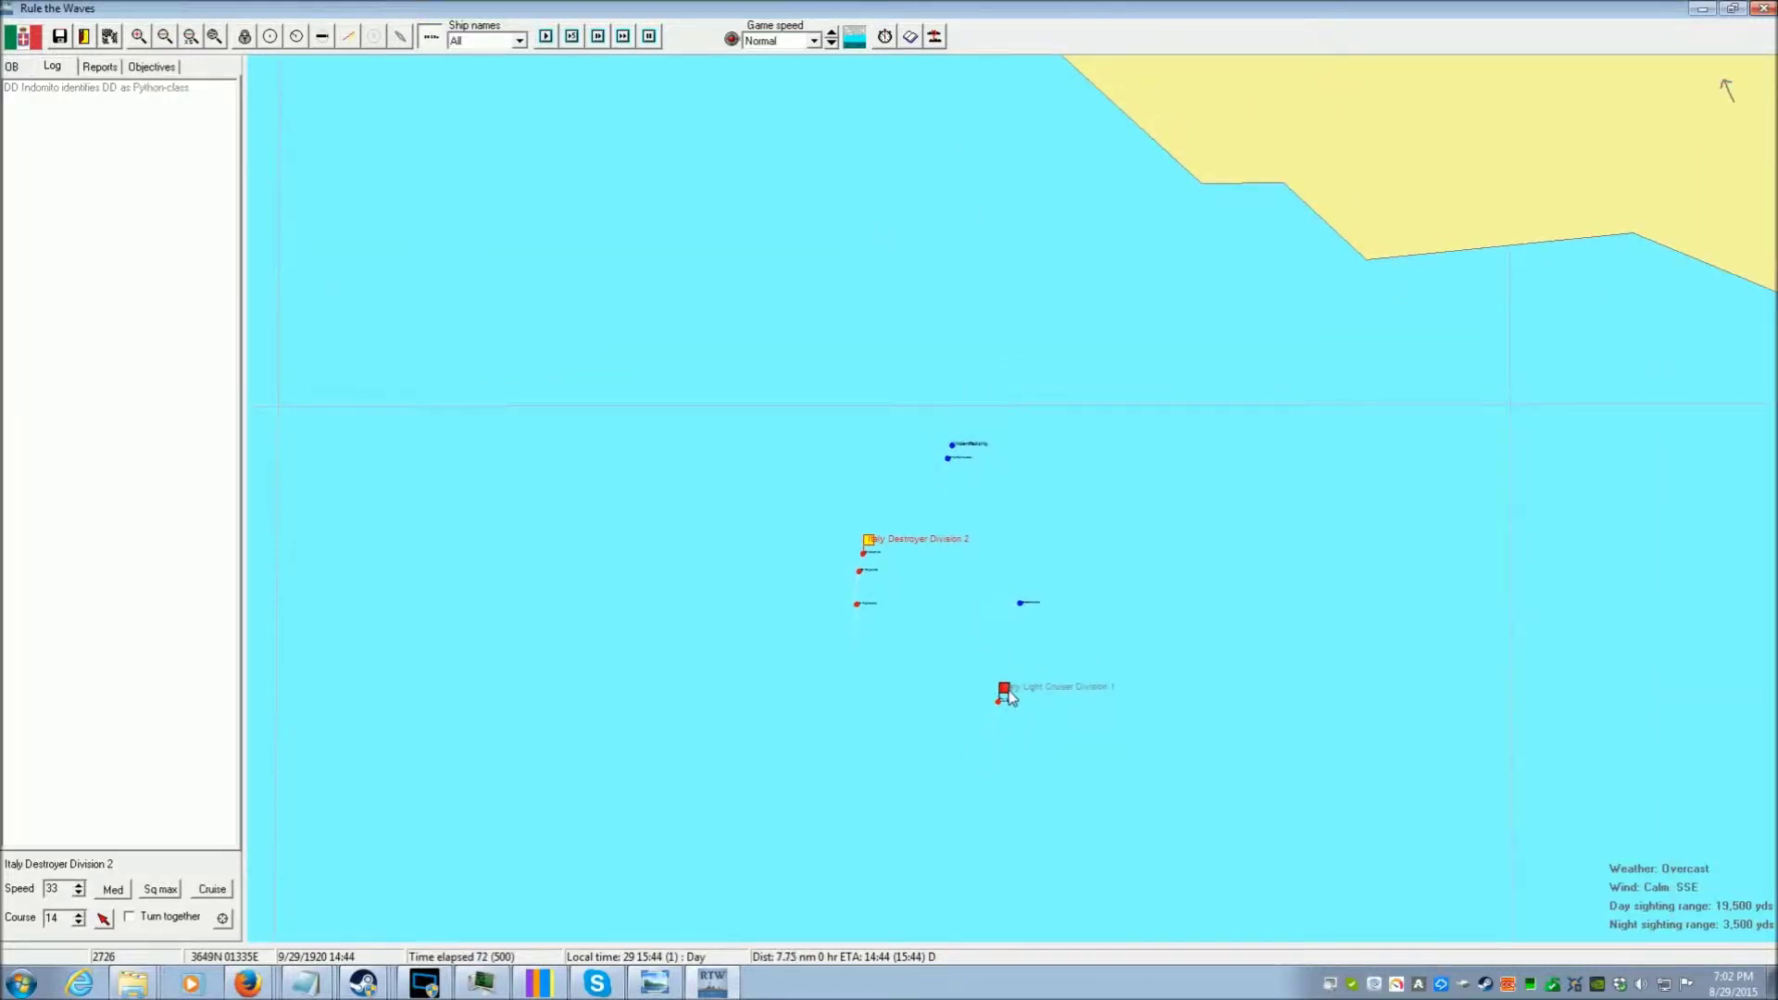
click(1008, 681)
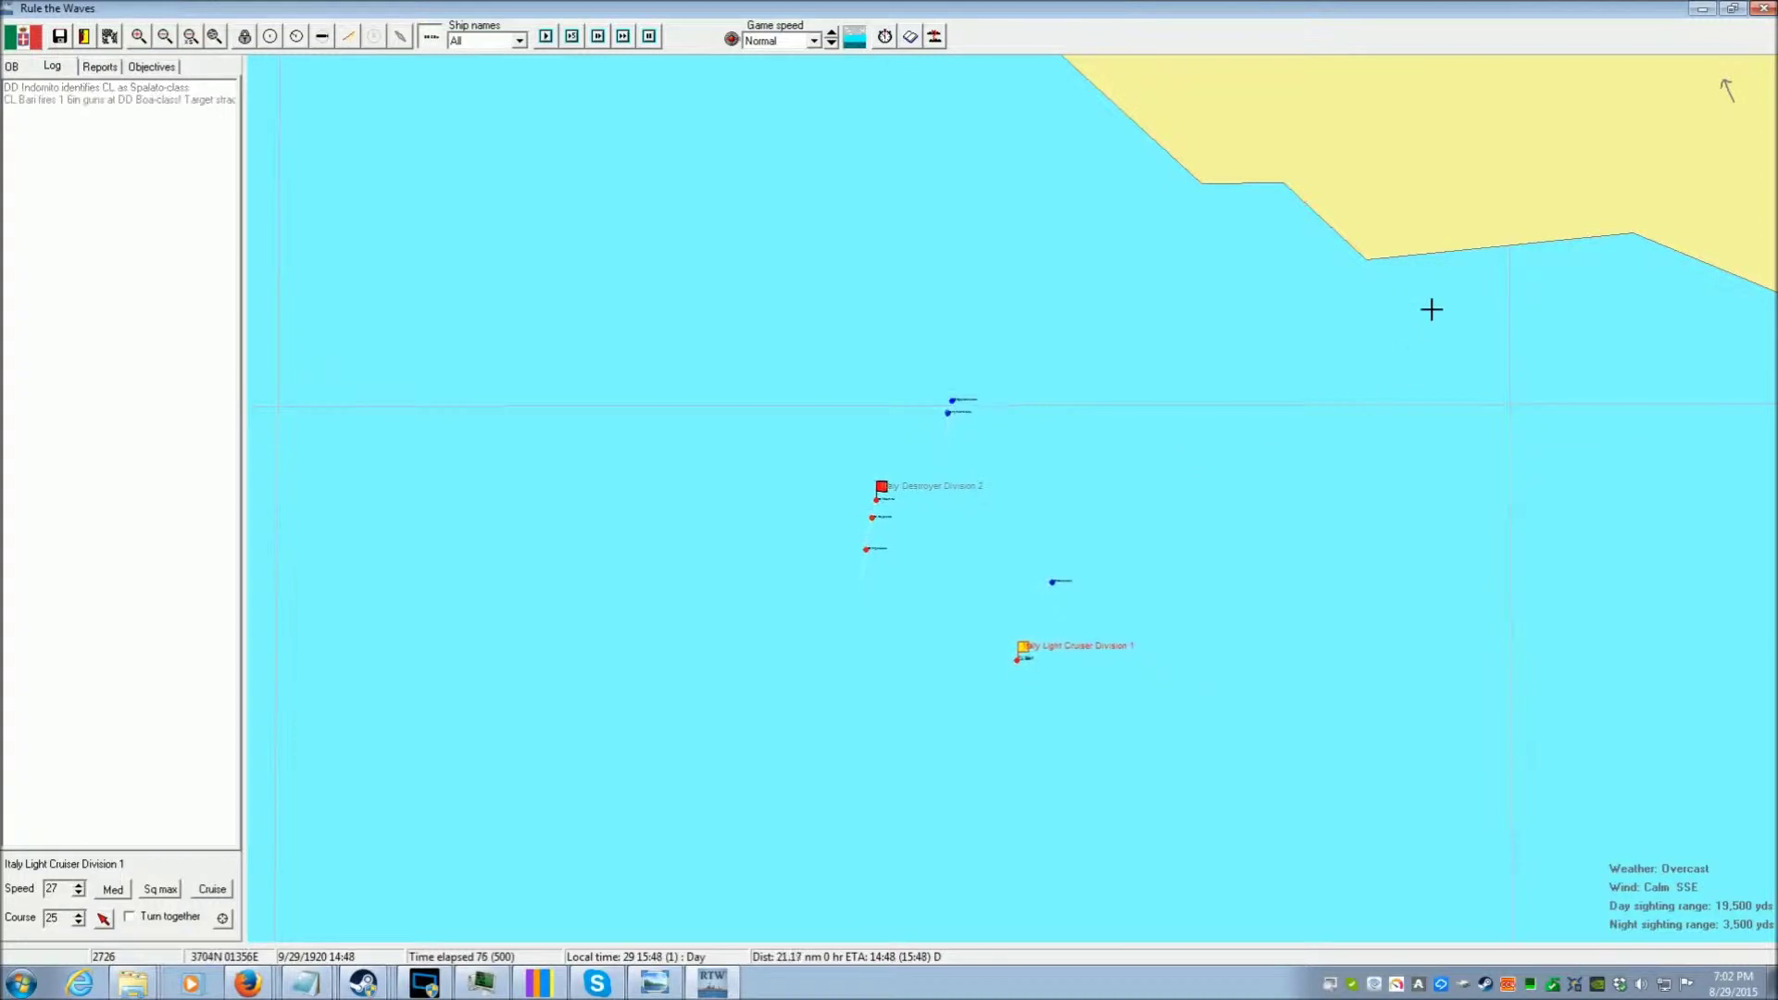
drag(1009, 681, 1430, 311)
scroll(1112, 480, up, 2)
click(887, 445)
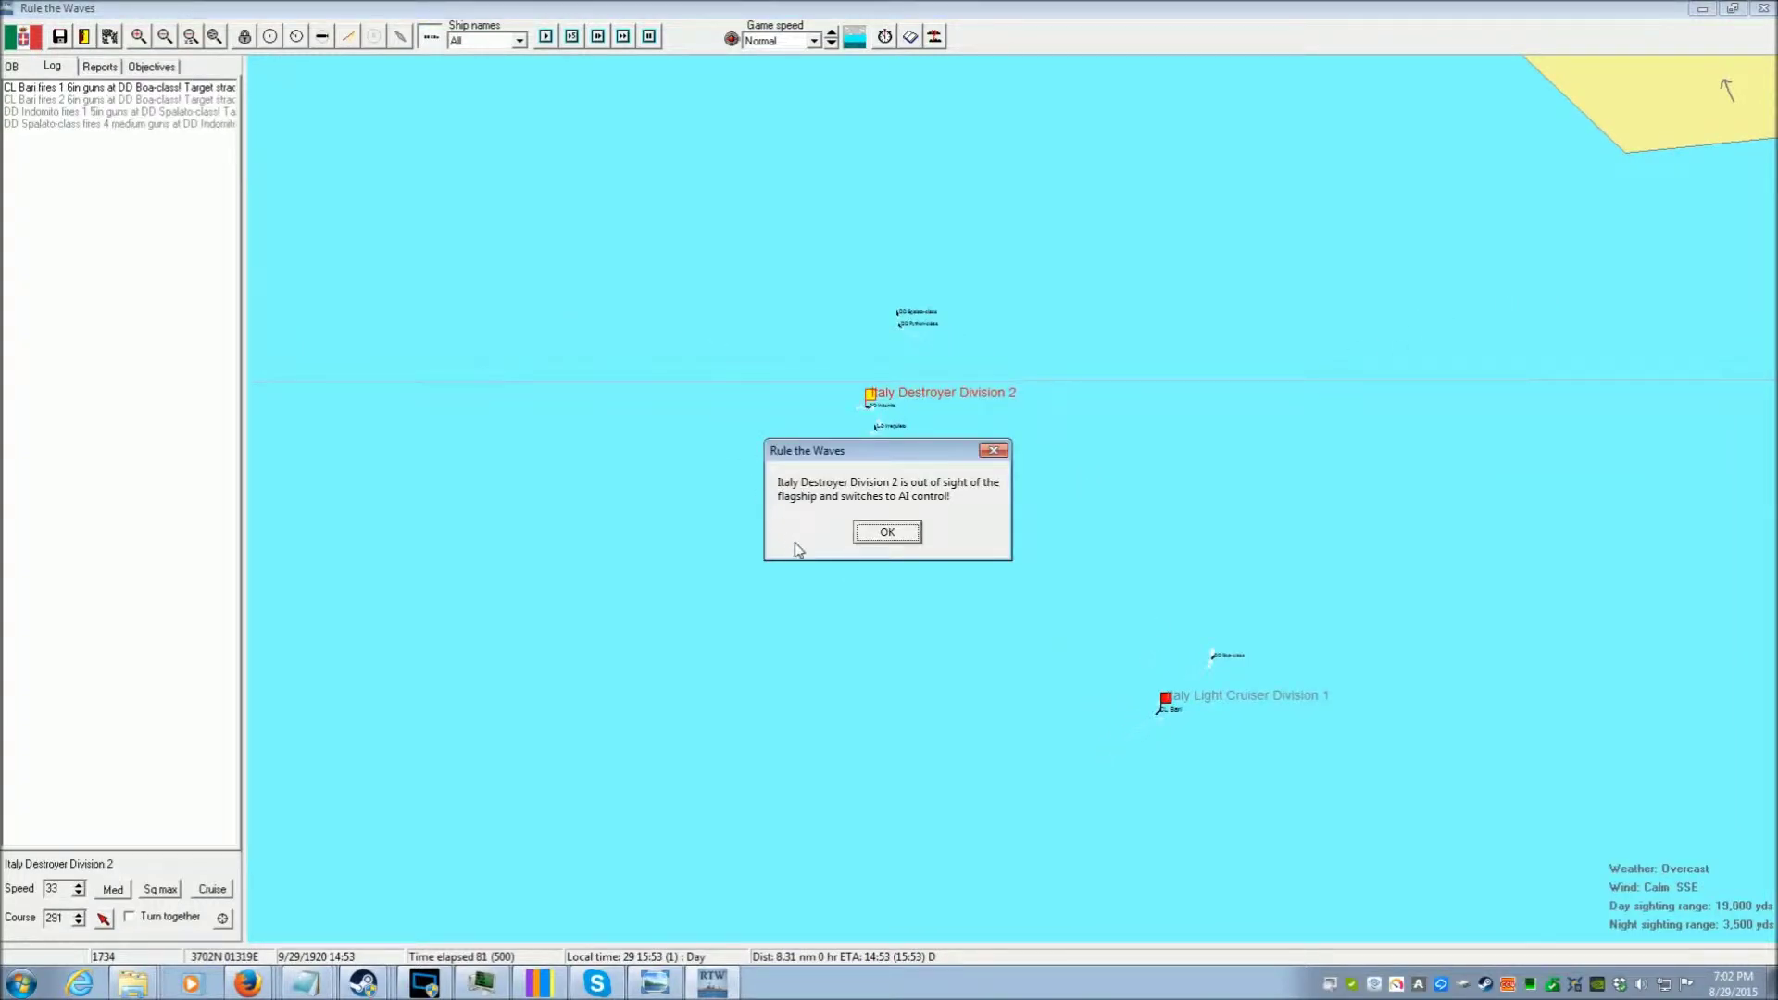
click(884, 537)
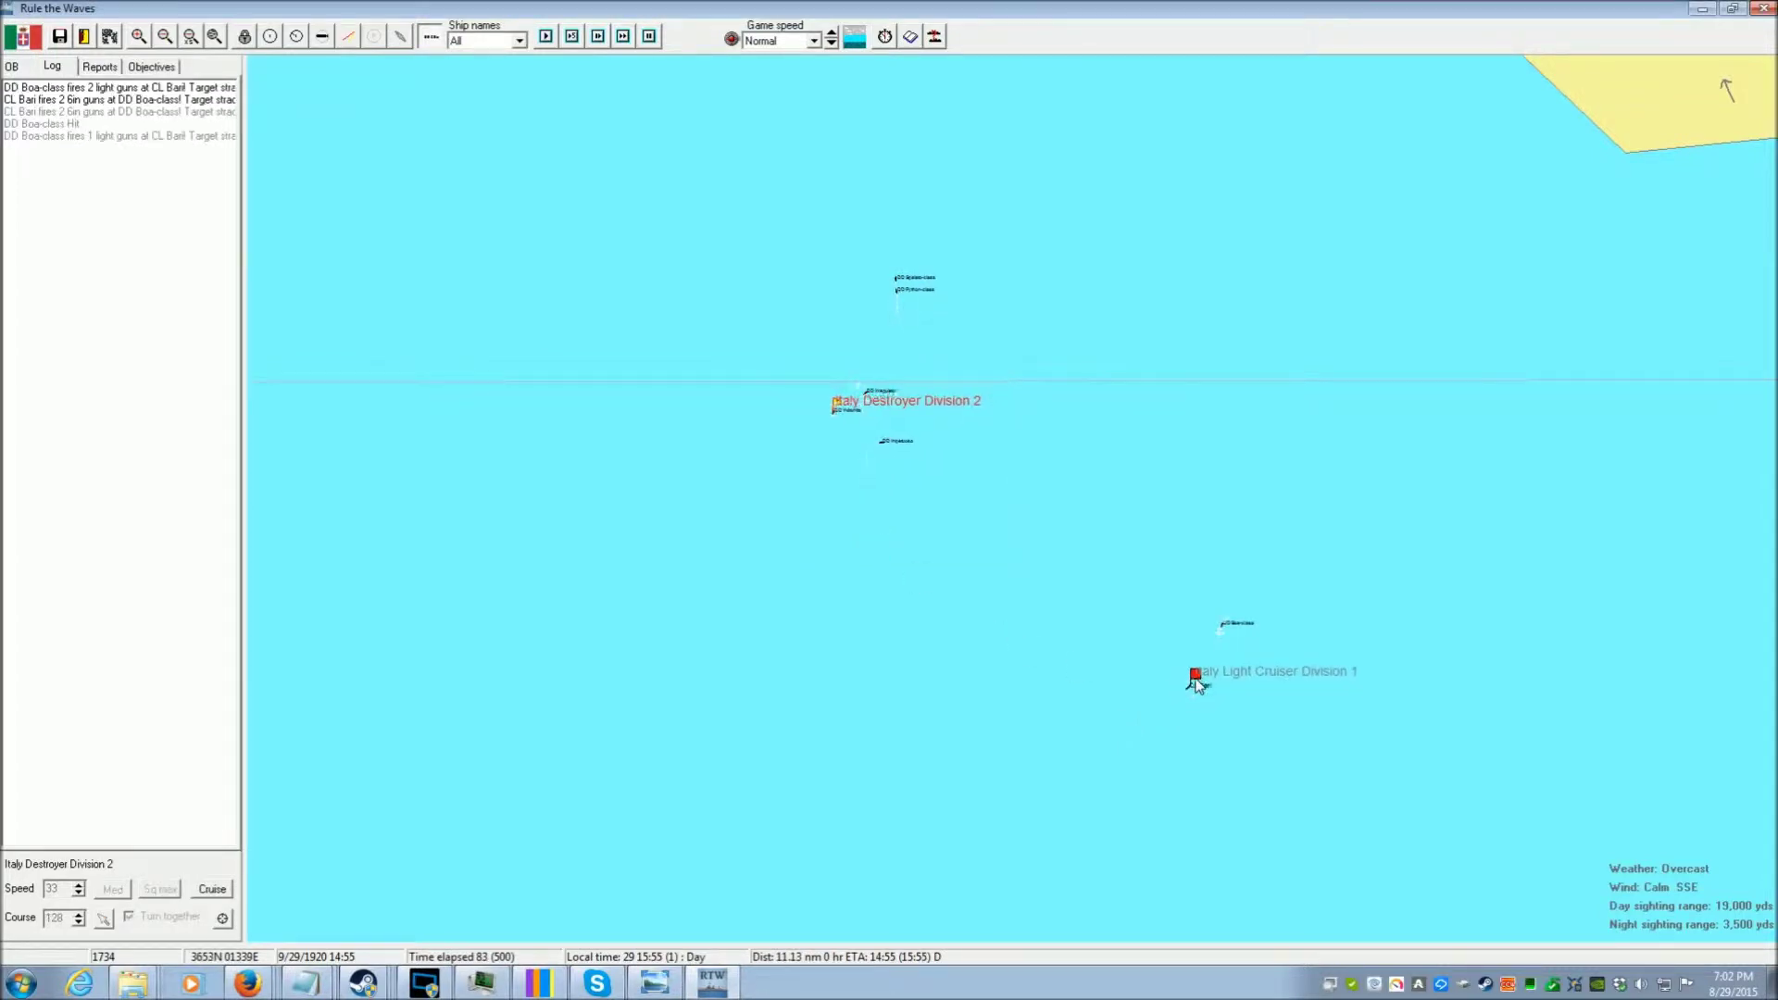
click(1209, 667)
drag(1209, 668, 1033, 229)
key(Up)
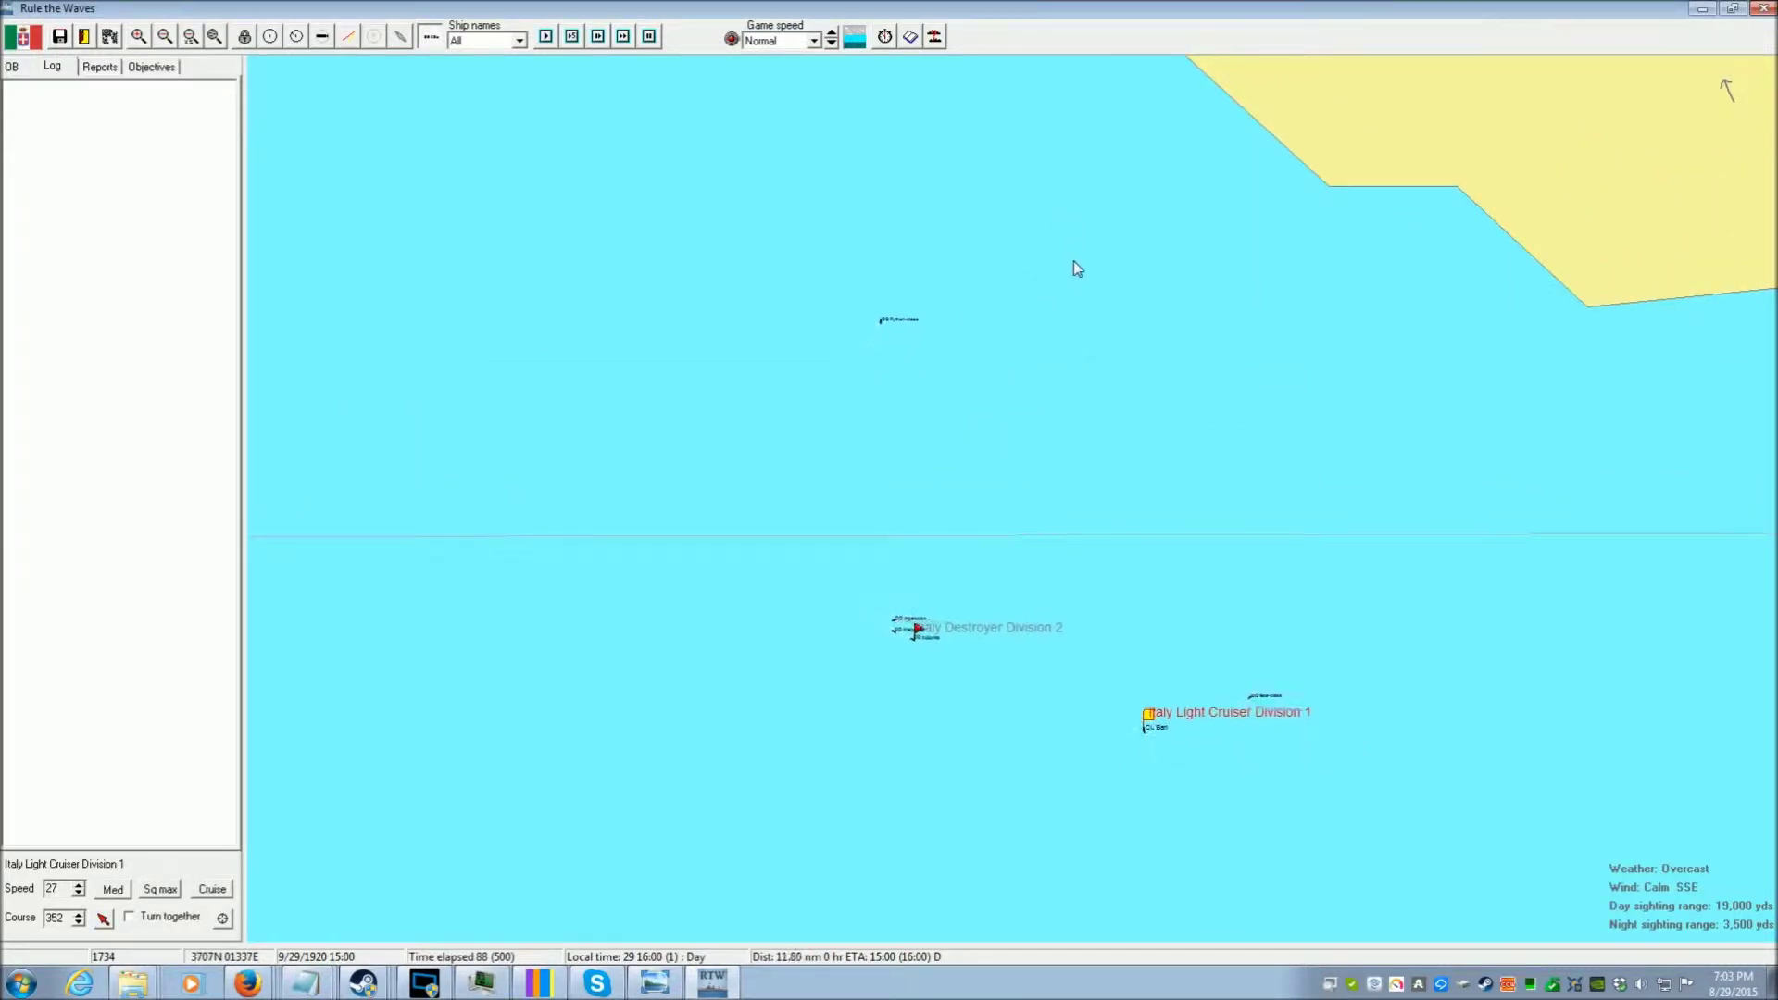
click(1105, 377)
key(Right)
key(Right)
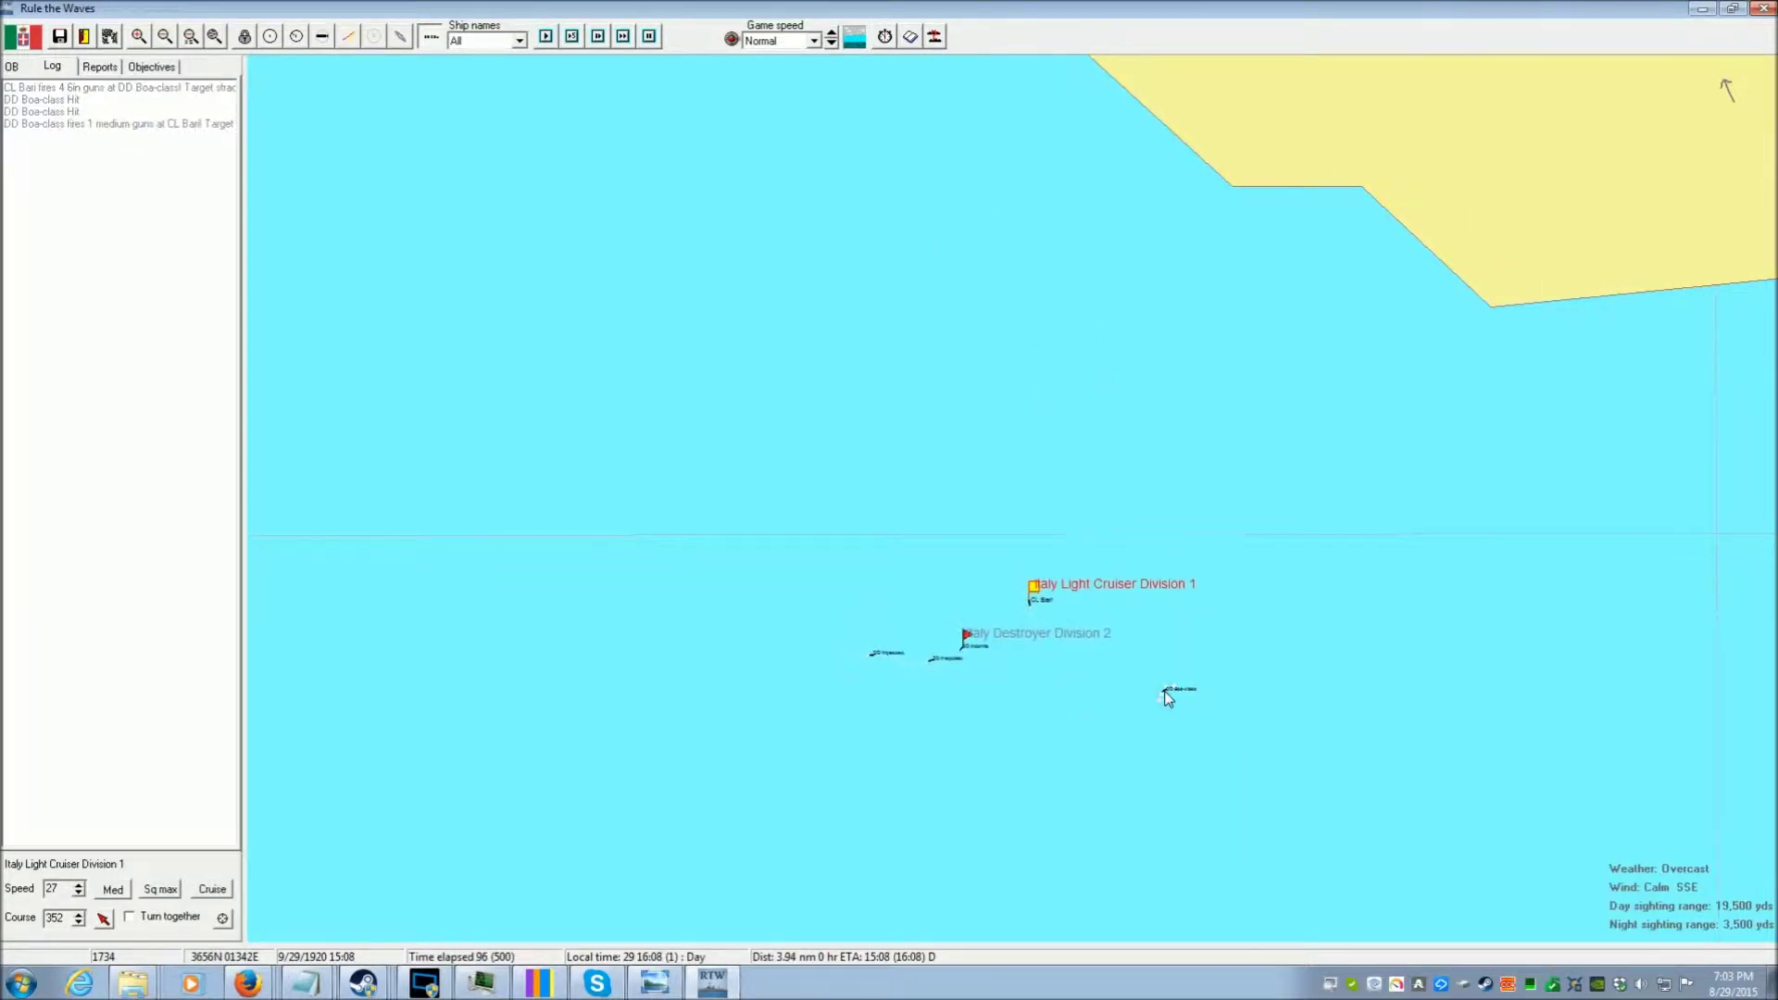
scroll(1072, 562, down, 2)
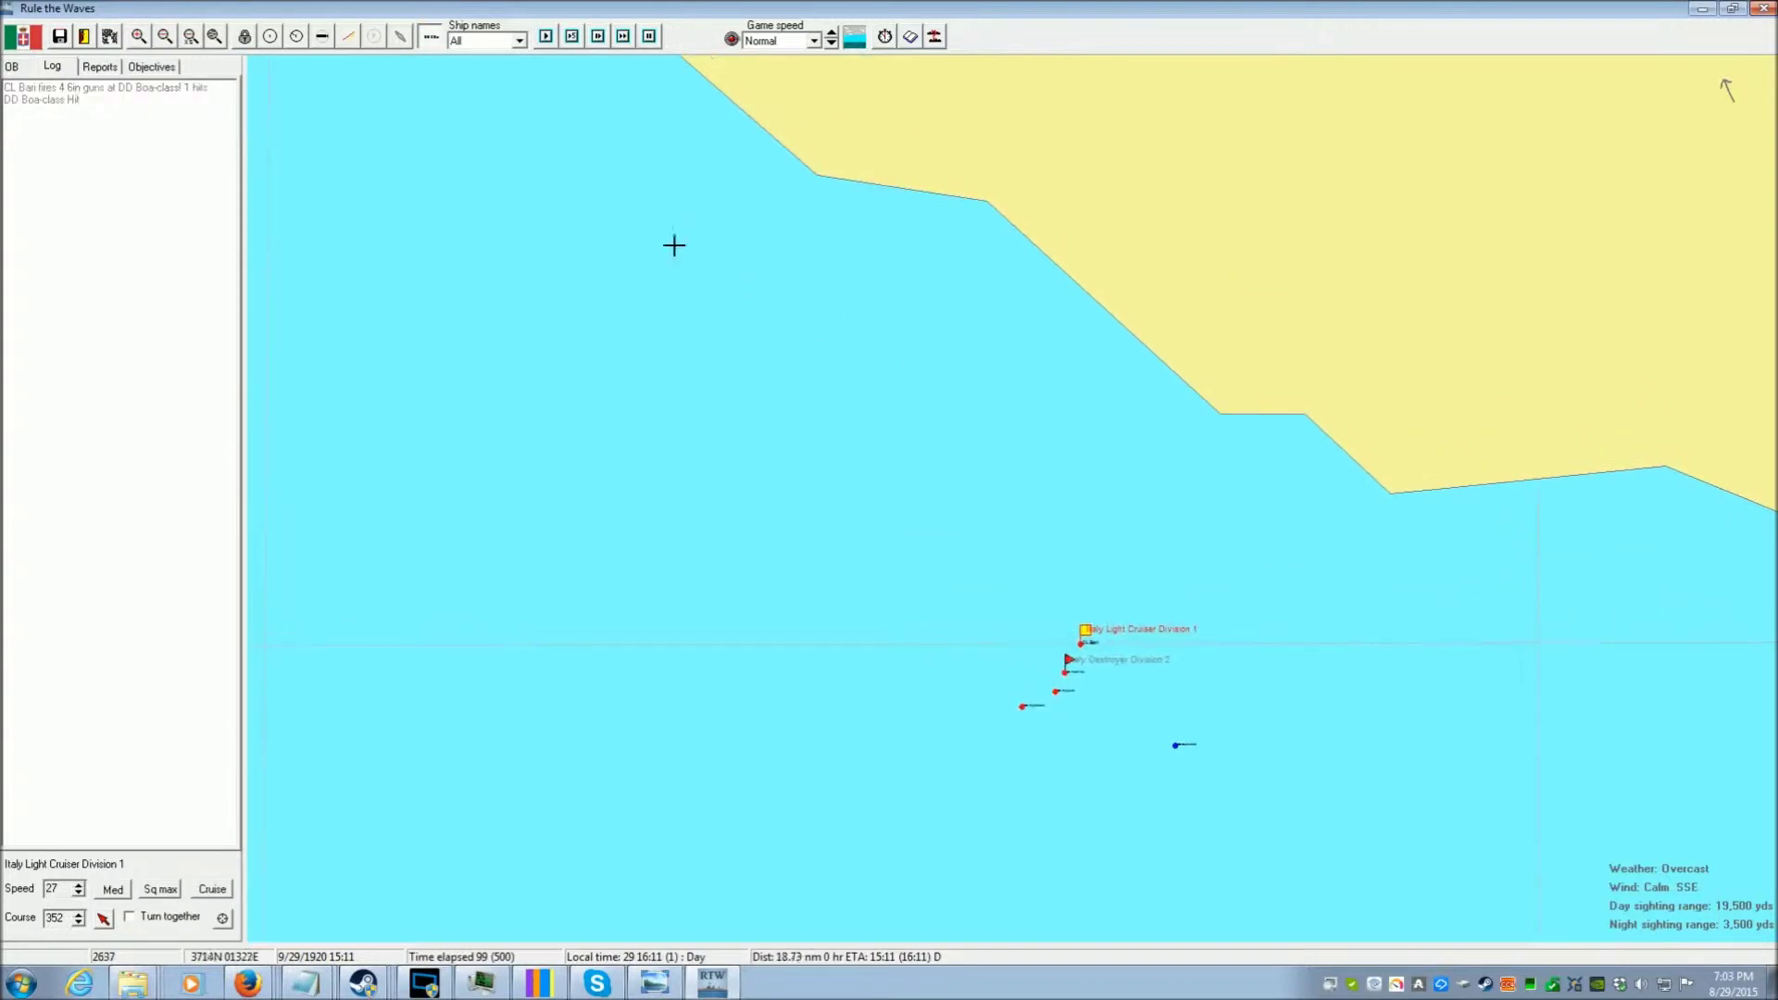
Turn the cruisers northwest and take Destroyer Division 2 off AI control
click(647, 232)
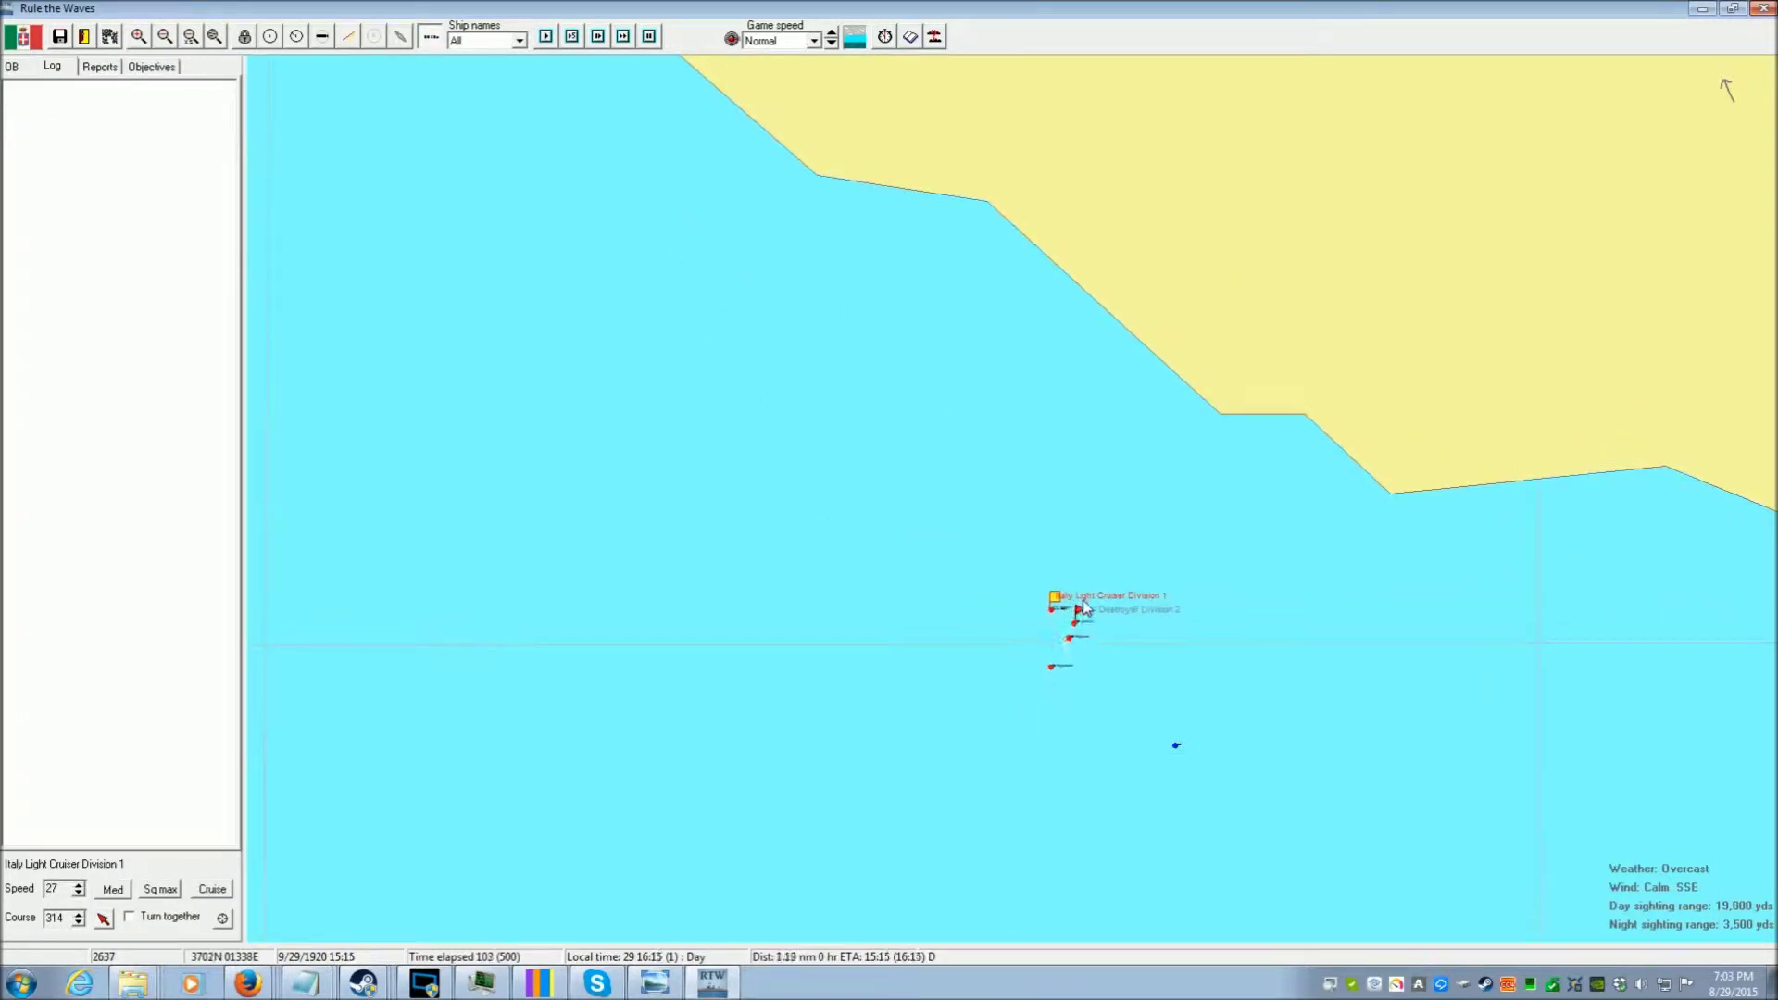
click(1084, 607)
double_click(1065, 593)
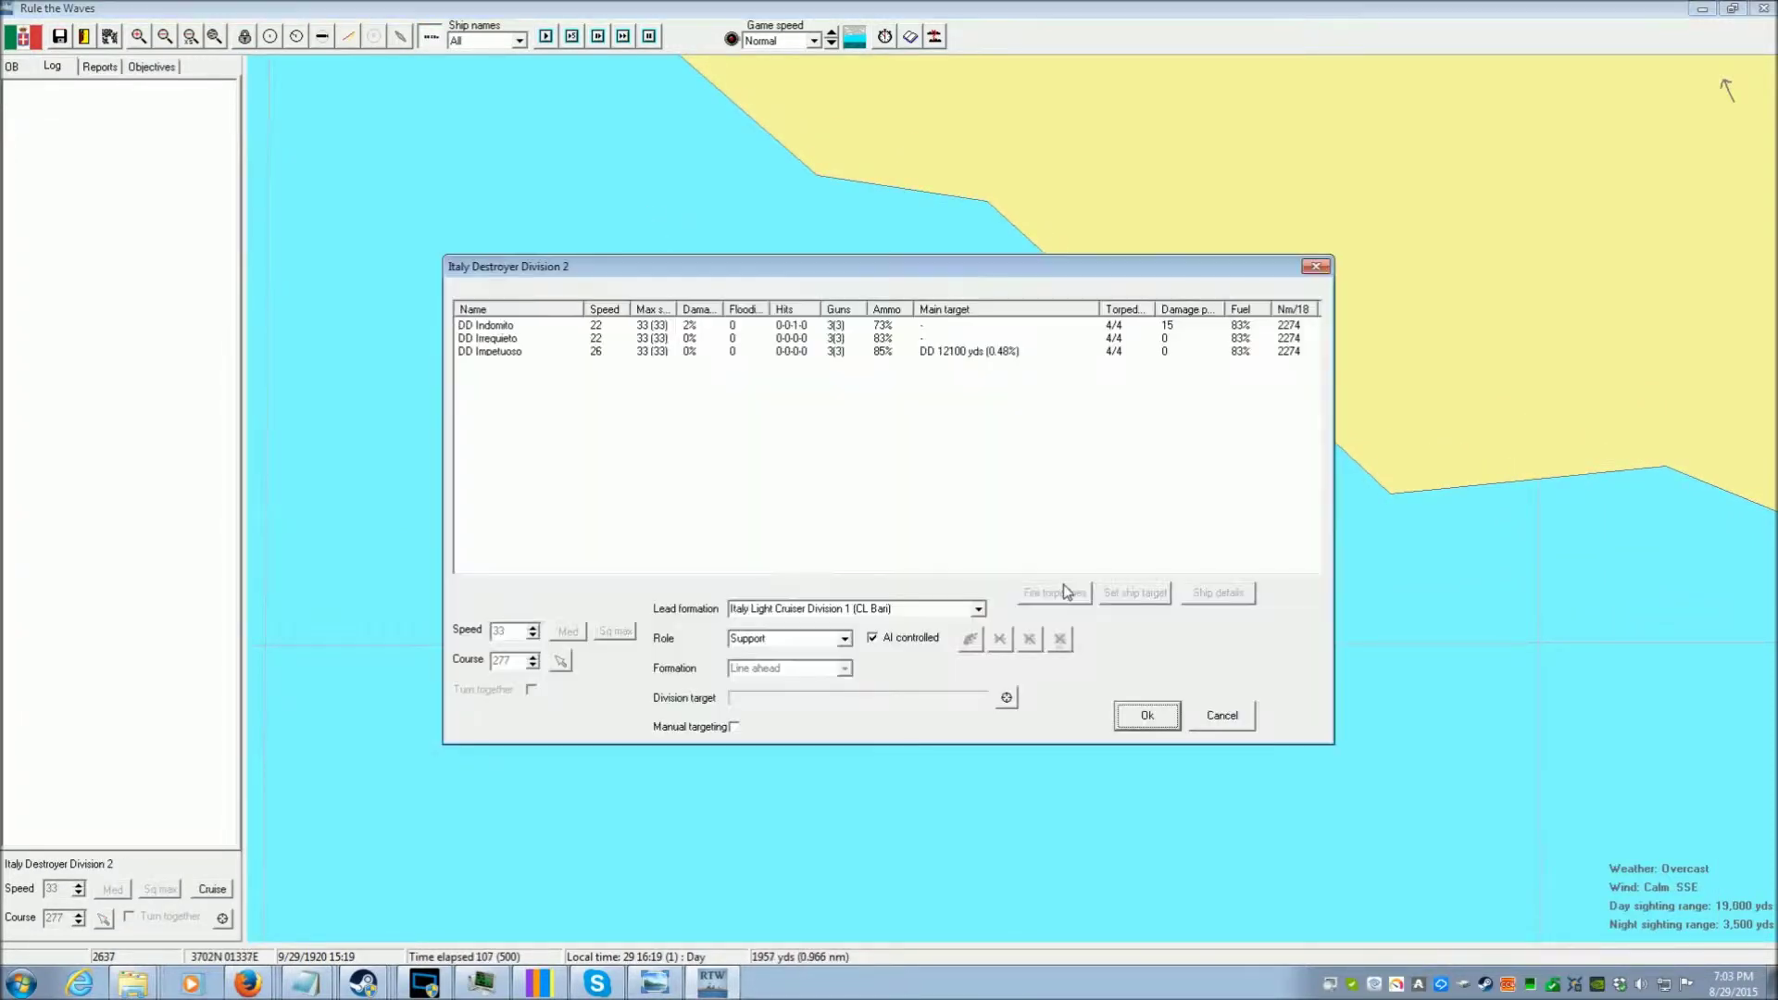
click(872, 638)
click(1148, 716)
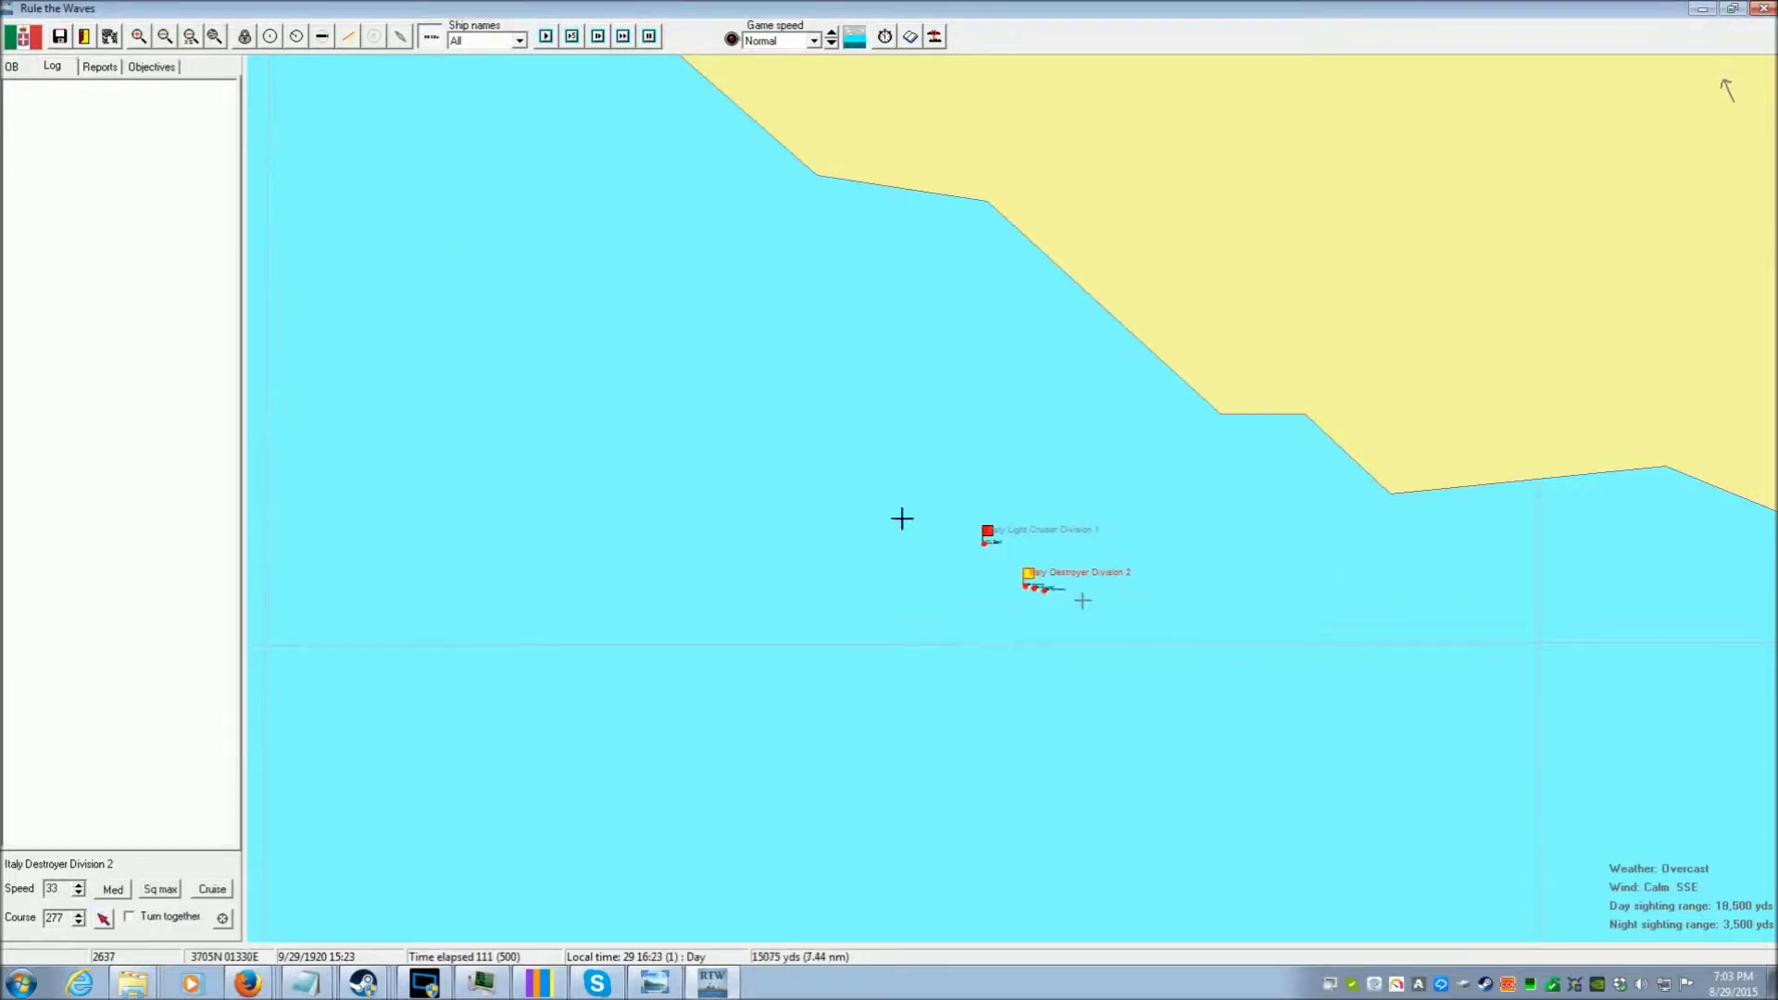
scroll(800, 308, up, 1)
scroll(851, 441, up, 2)
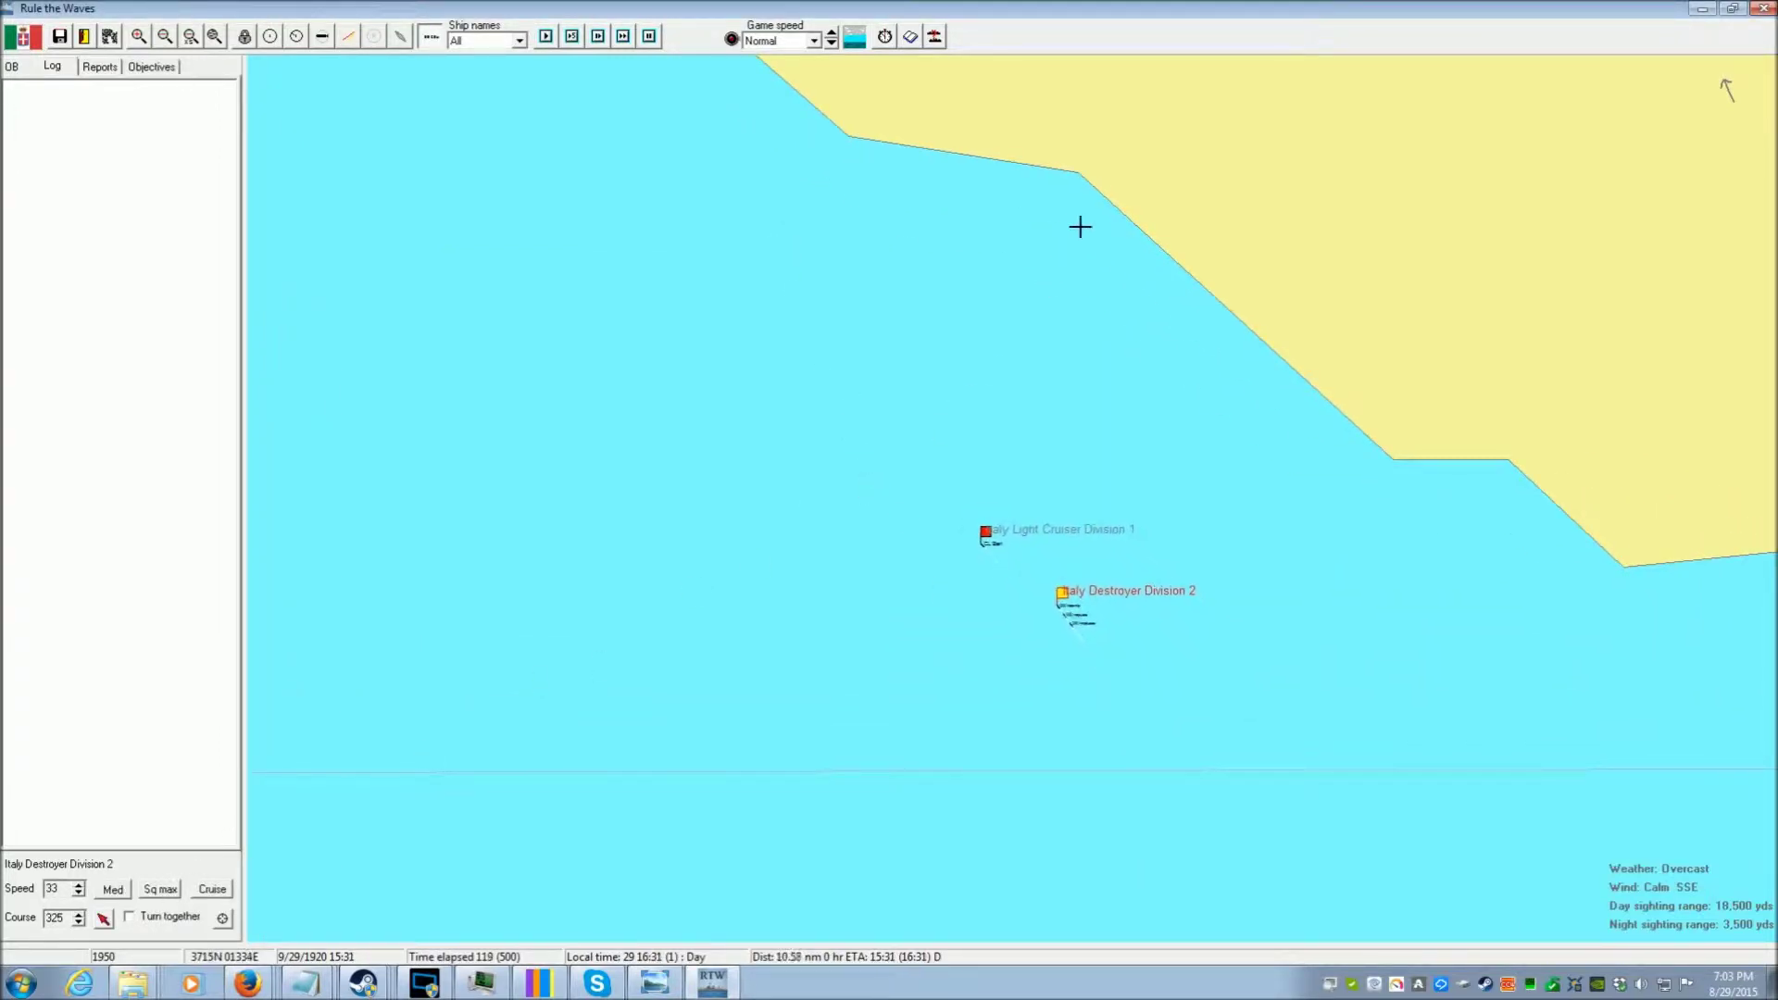
click(972, 517)
scroll(789, 455, down, 1)
scroll(788, 455, down, 1)
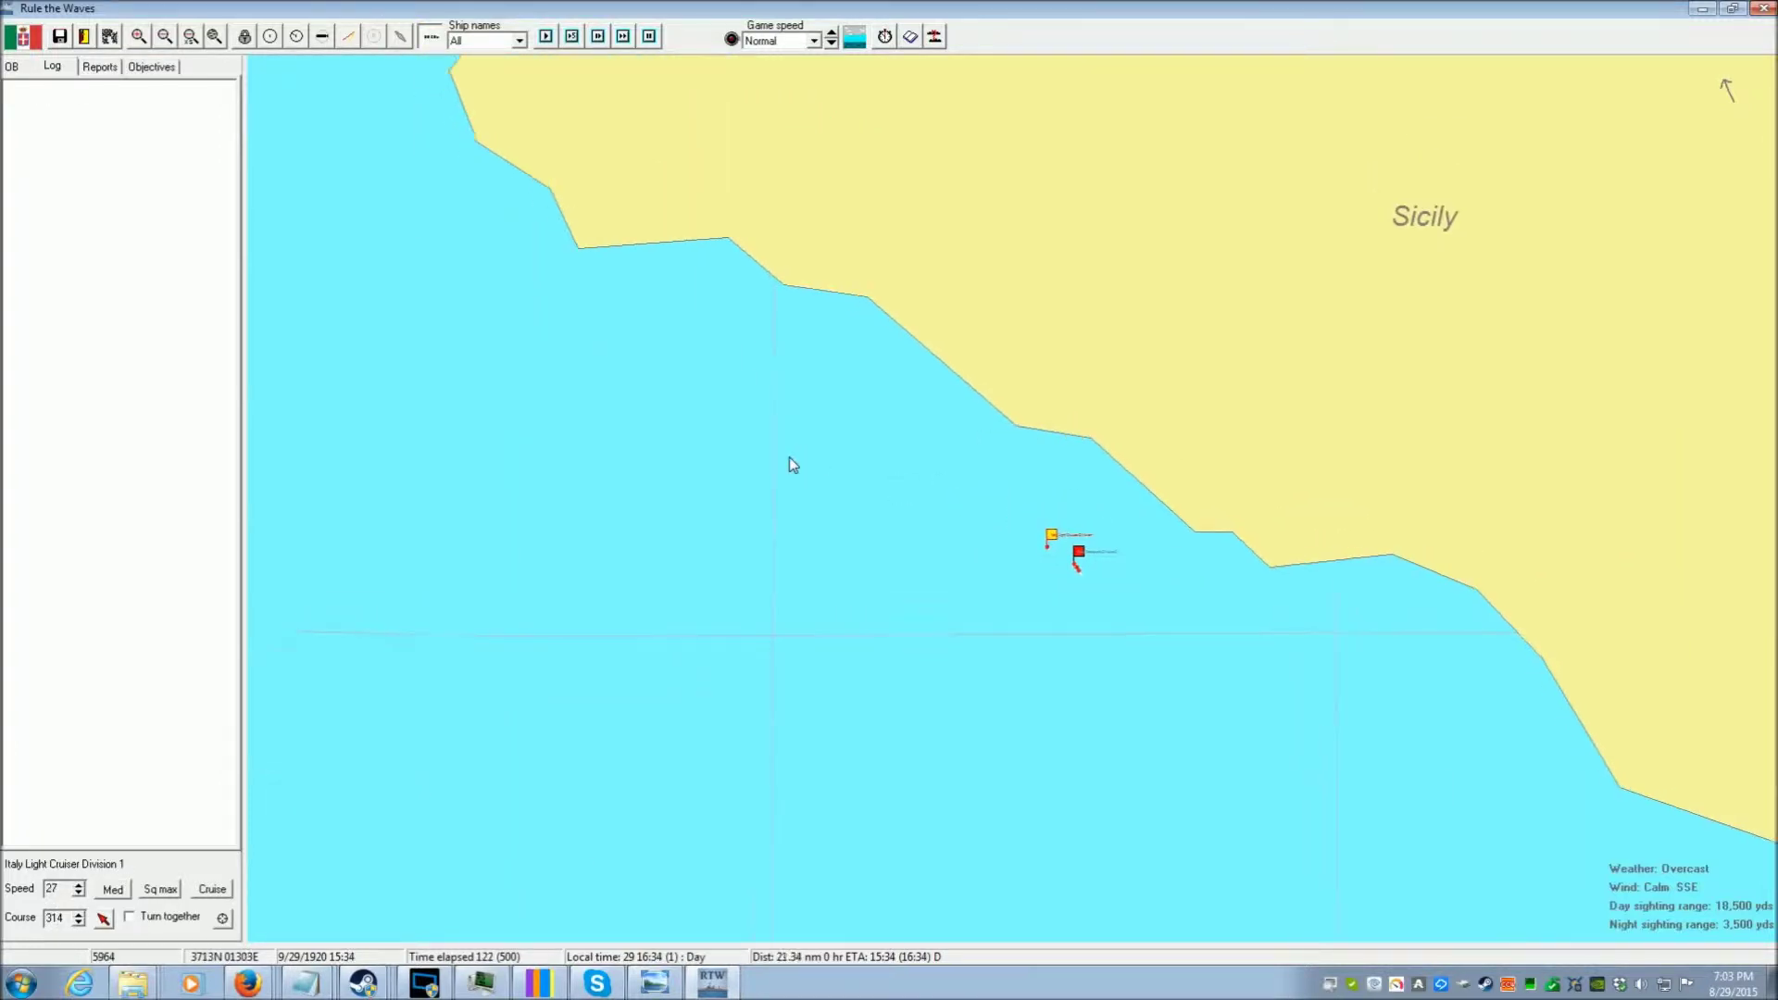
scroll(908, 563, up, 2)
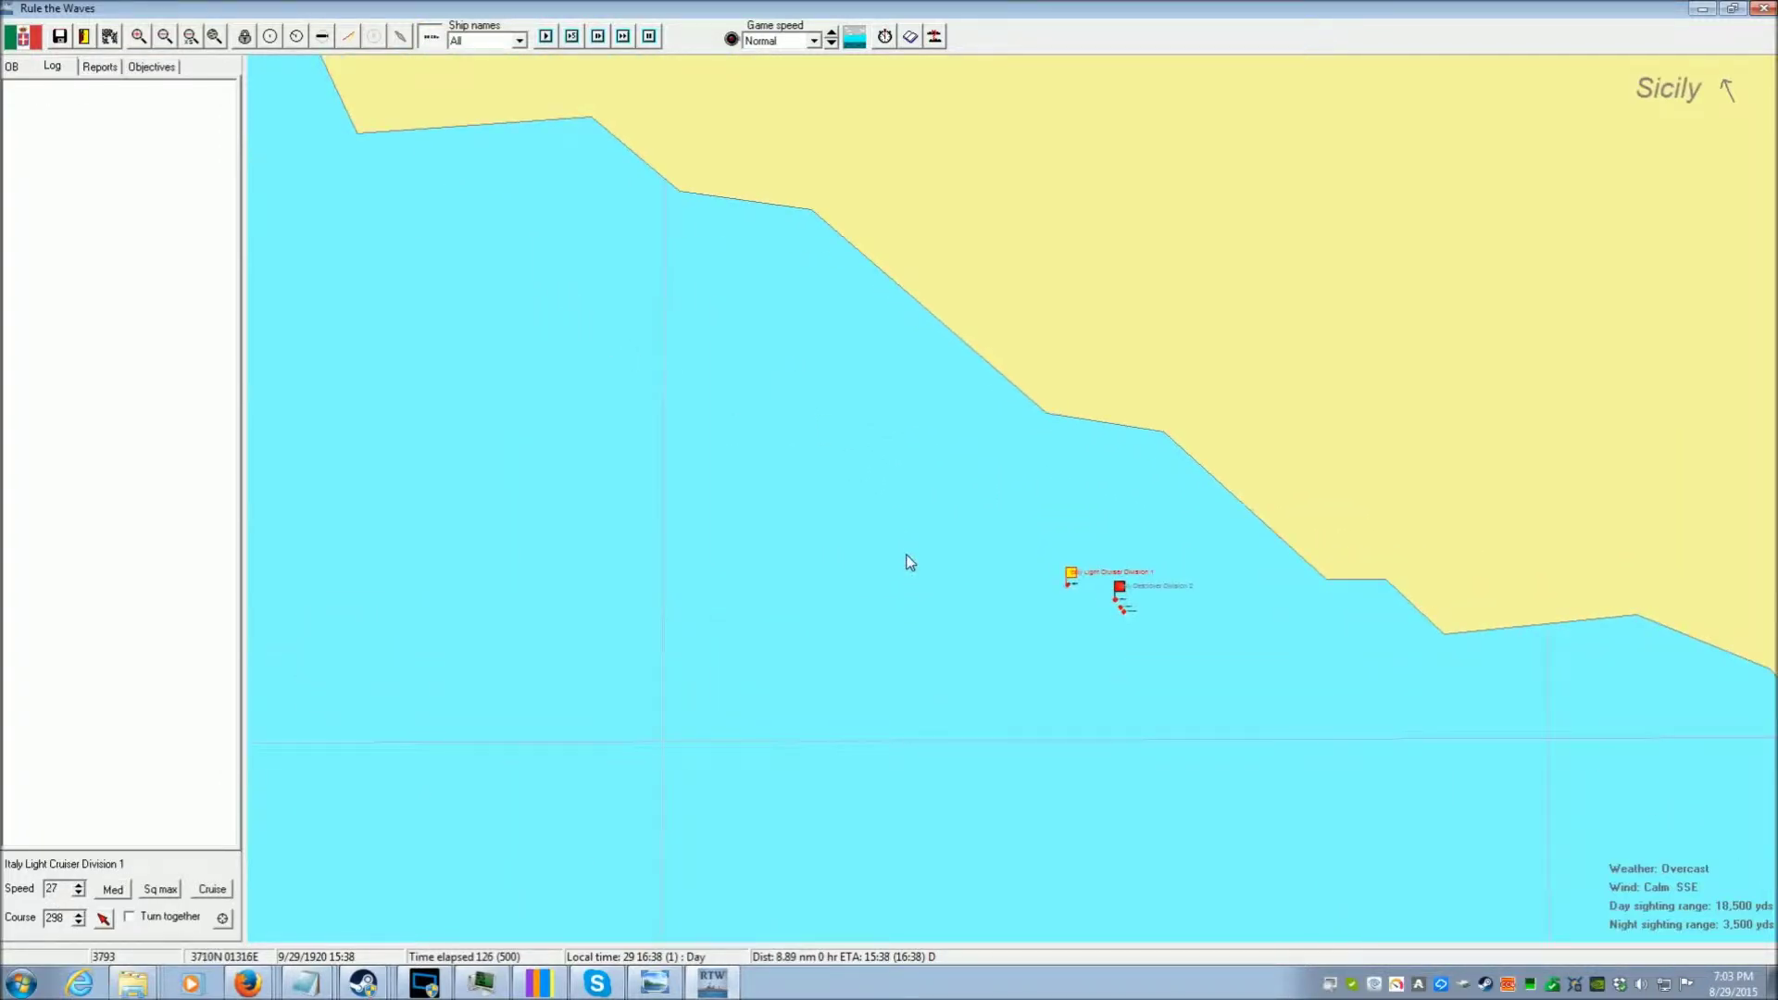
click(1103, 567)
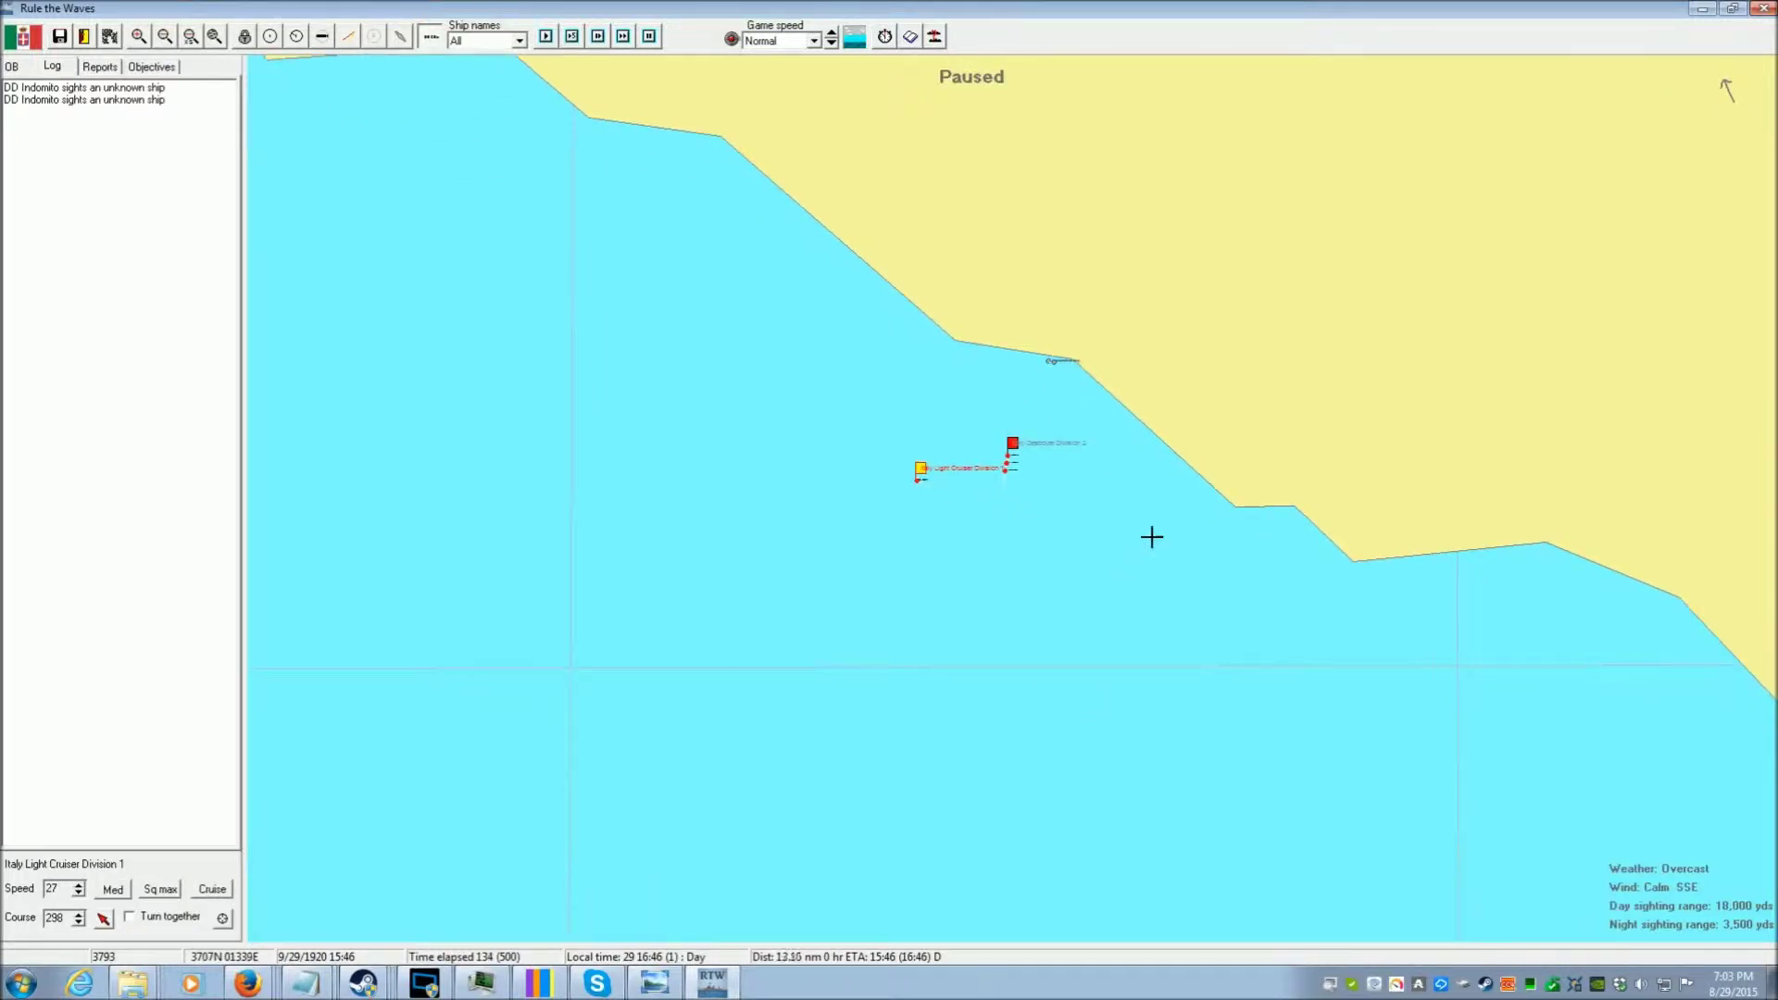
scroll(1099, 544, up, 1)
scroll(973, 334, up, 1)
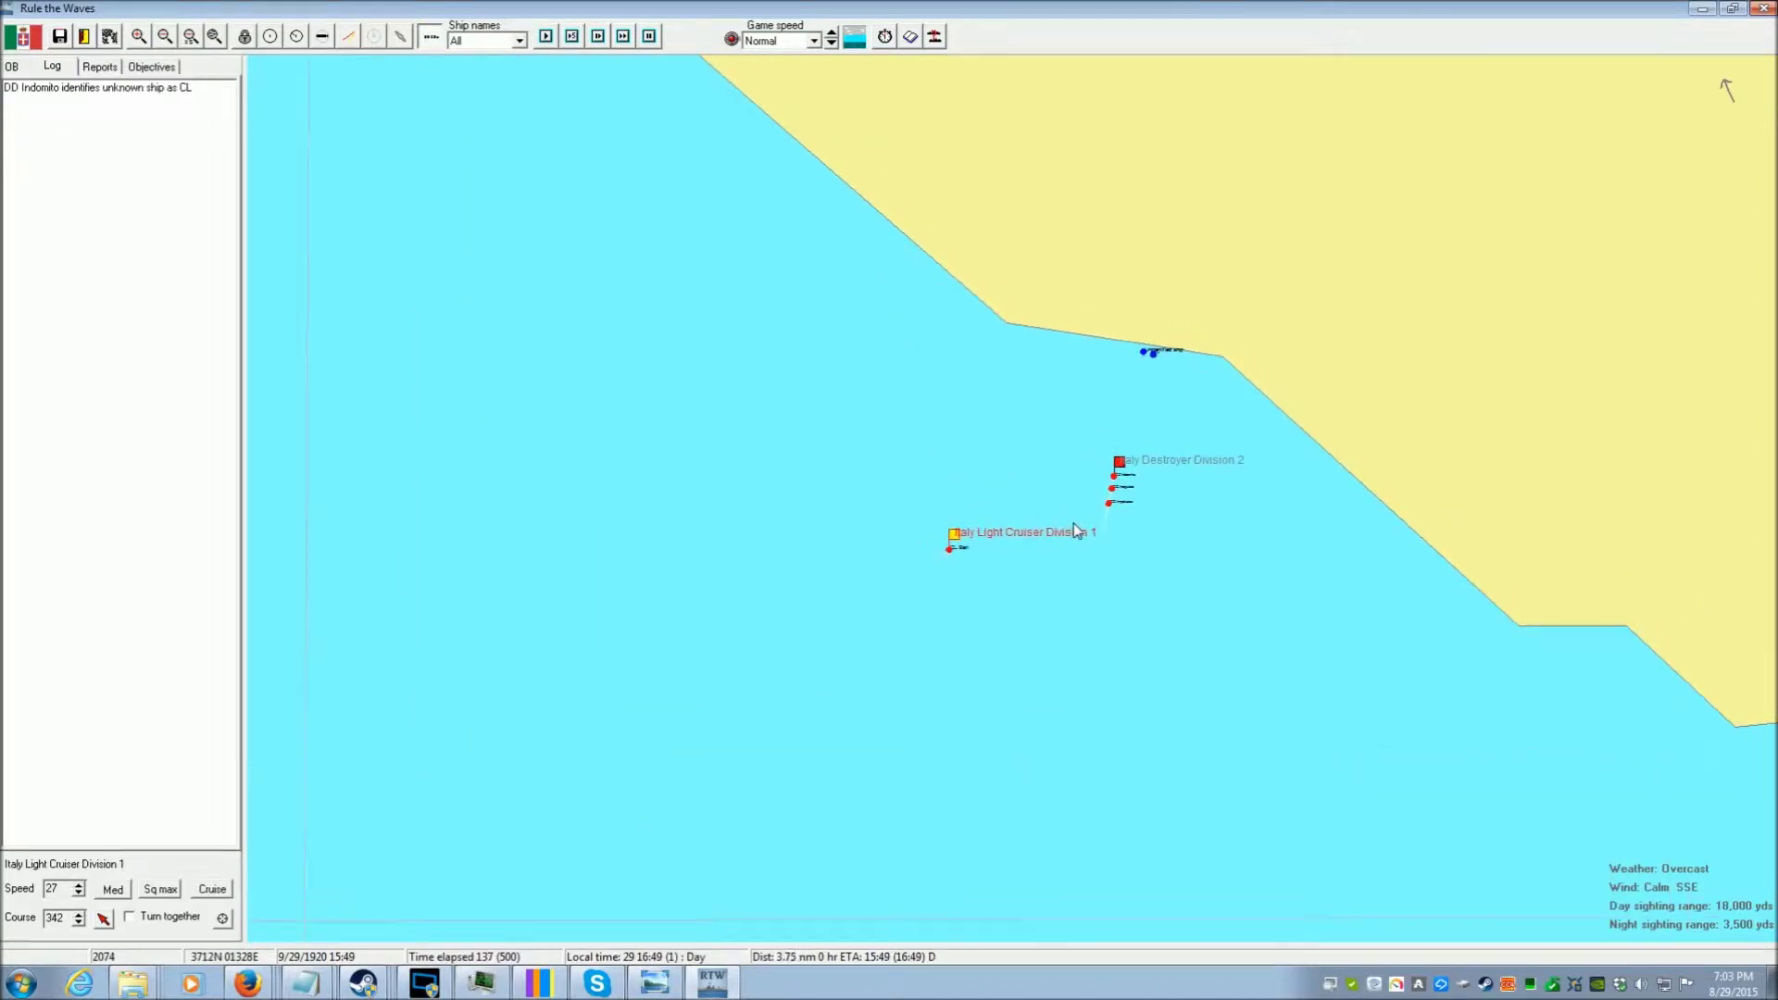
Alternate orders between Destroyer Division 2 and Light Cruiser Division 1 during the coastal fight
click(1121, 431)
scroll(839, 425, up, 1)
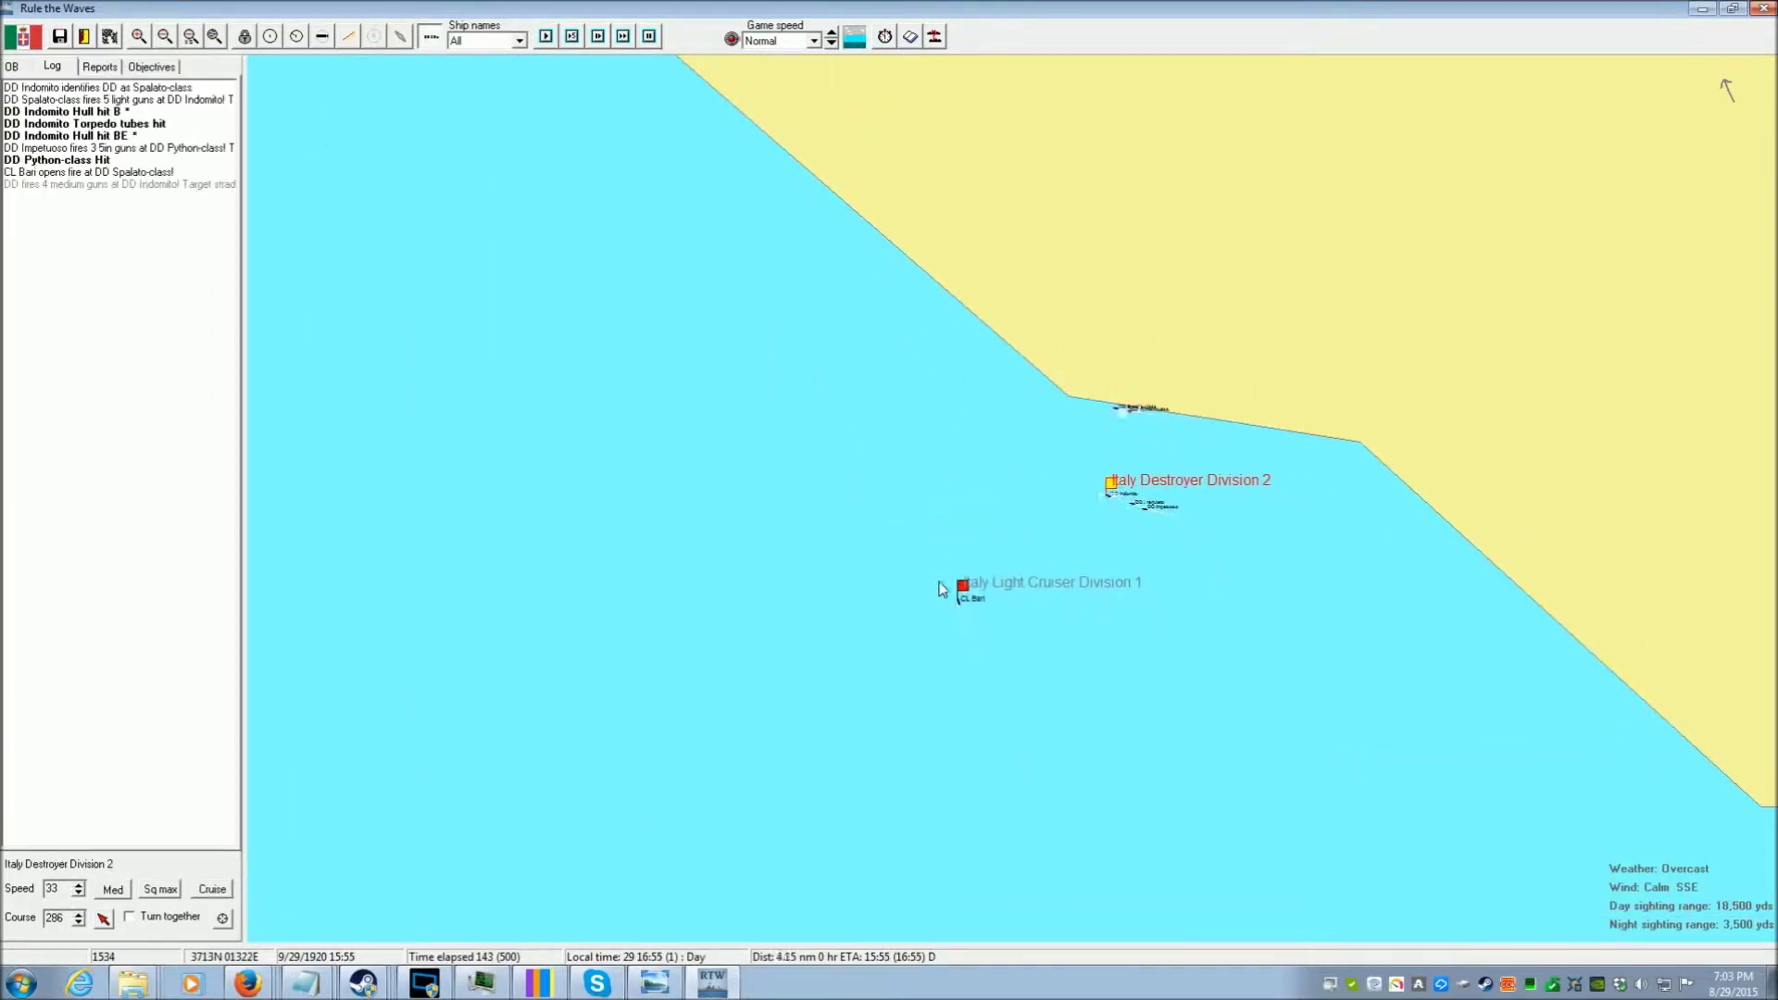
click(956, 581)
scroll(742, 378, up, 1)
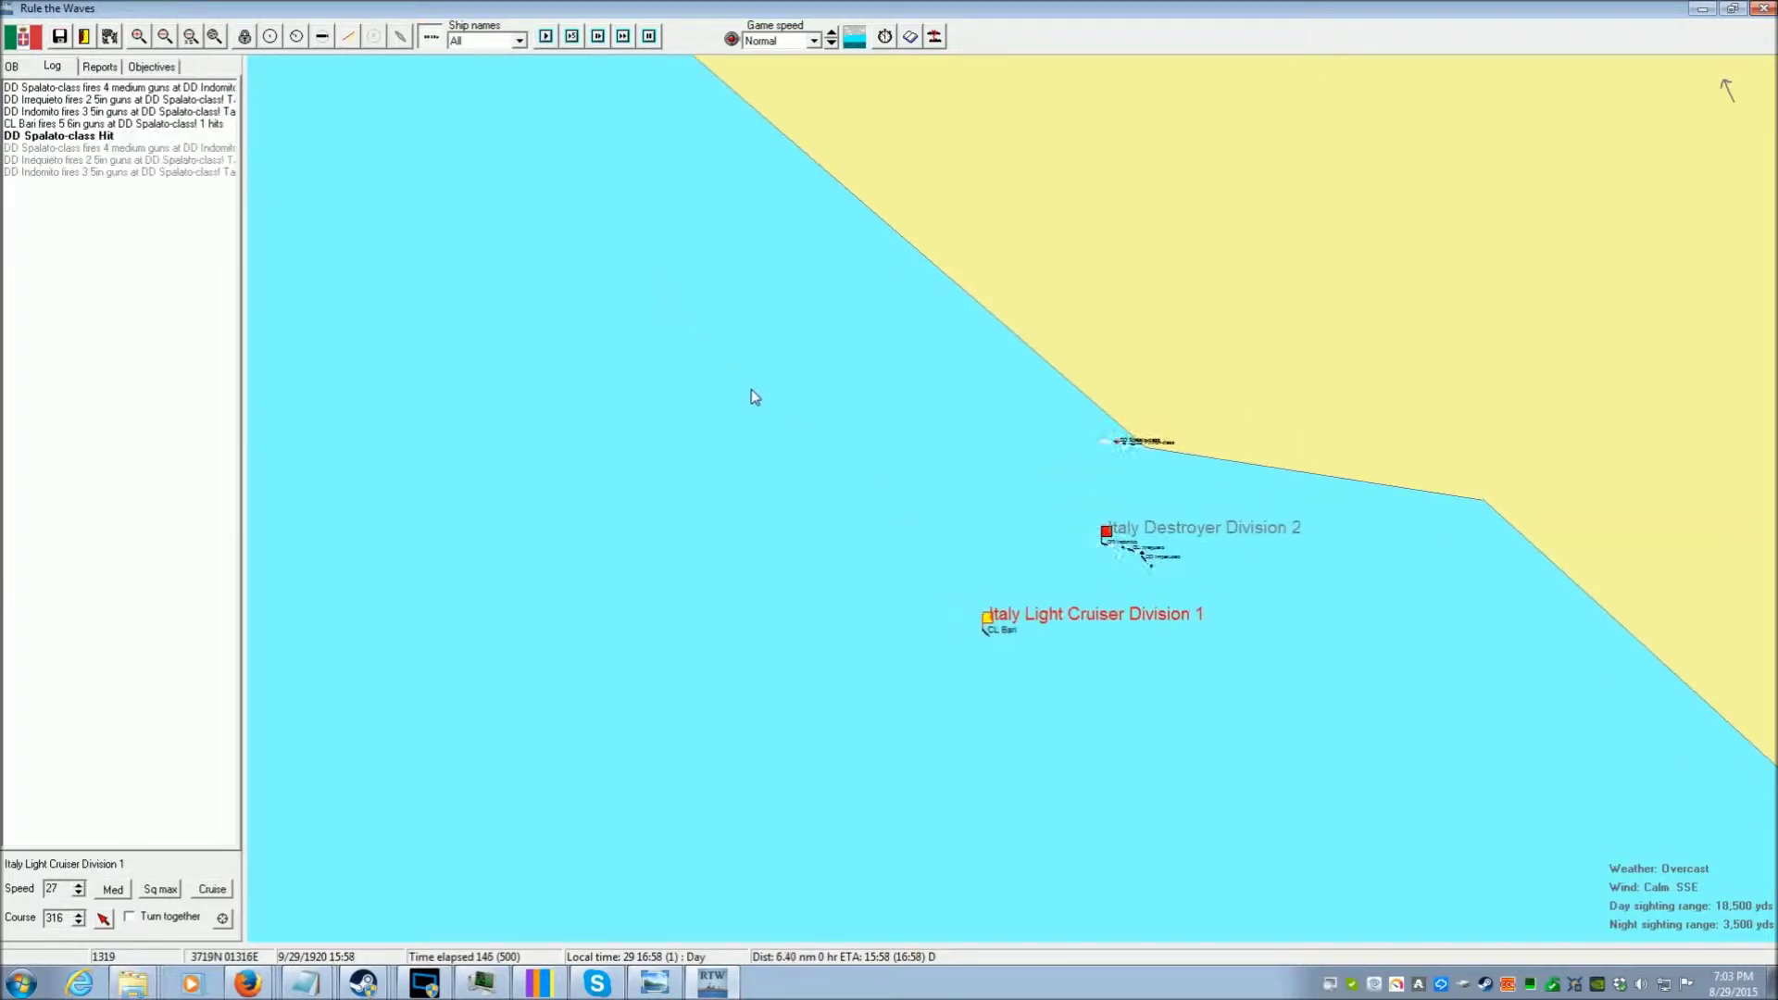
click(1056, 522)
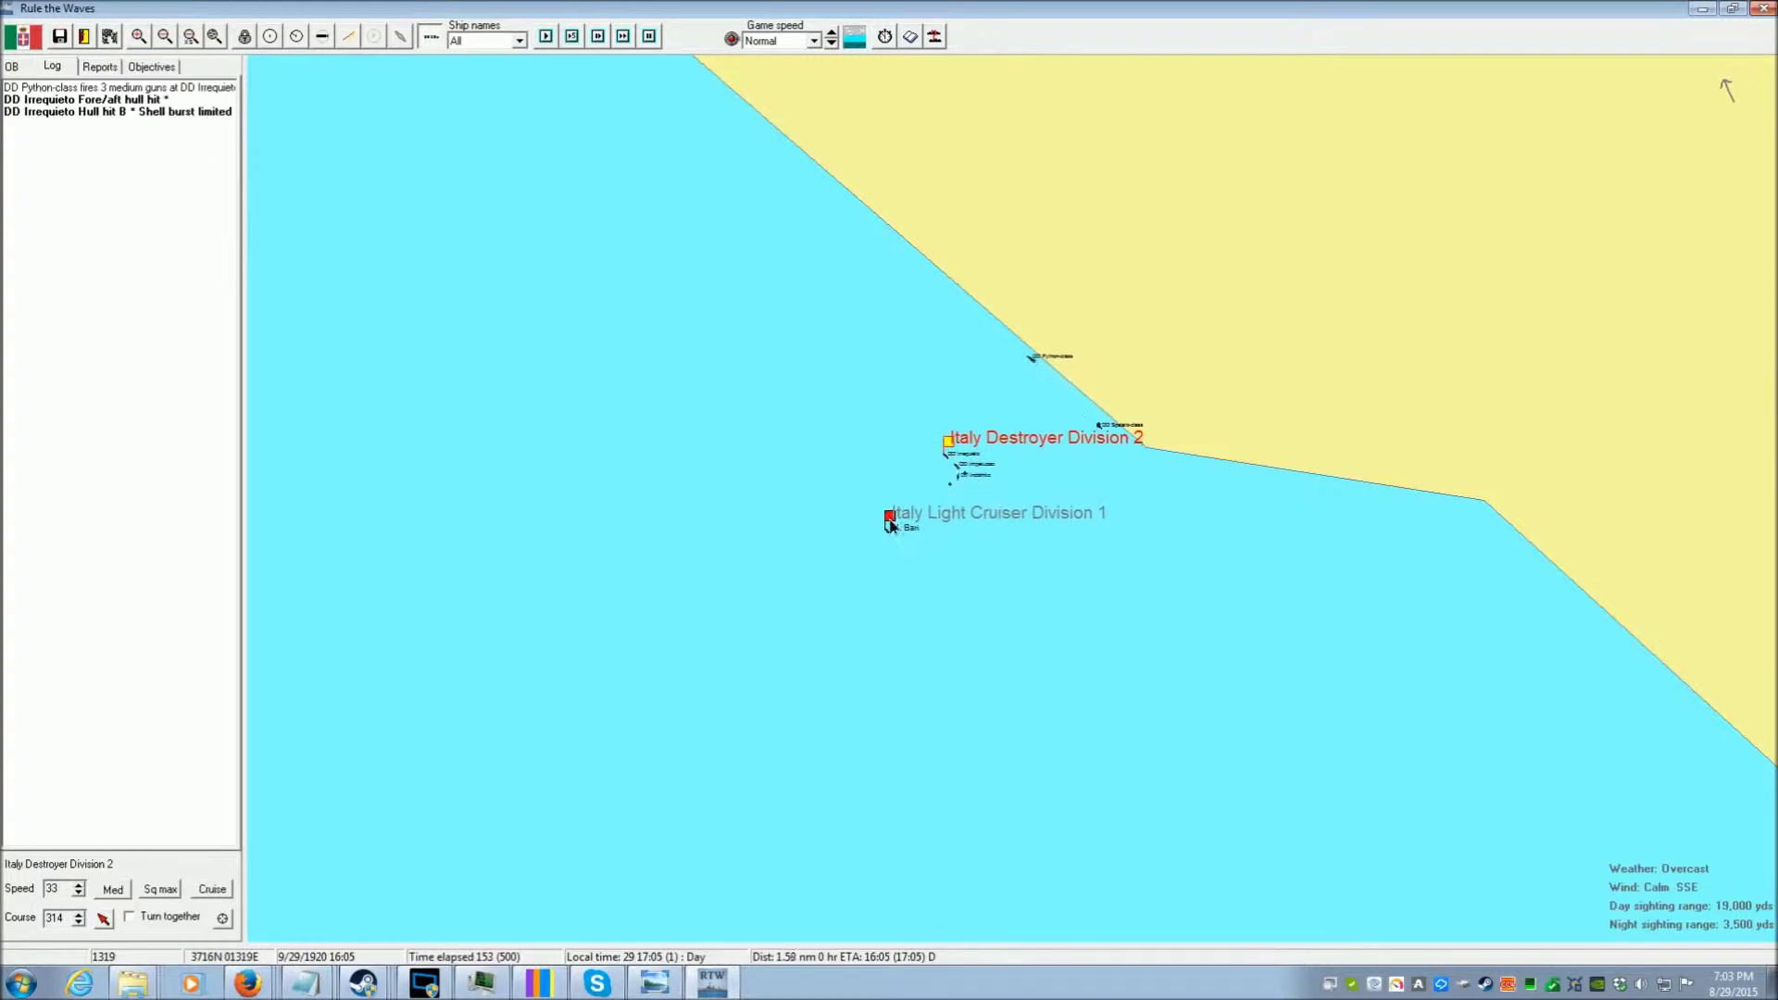
click(902, 537)
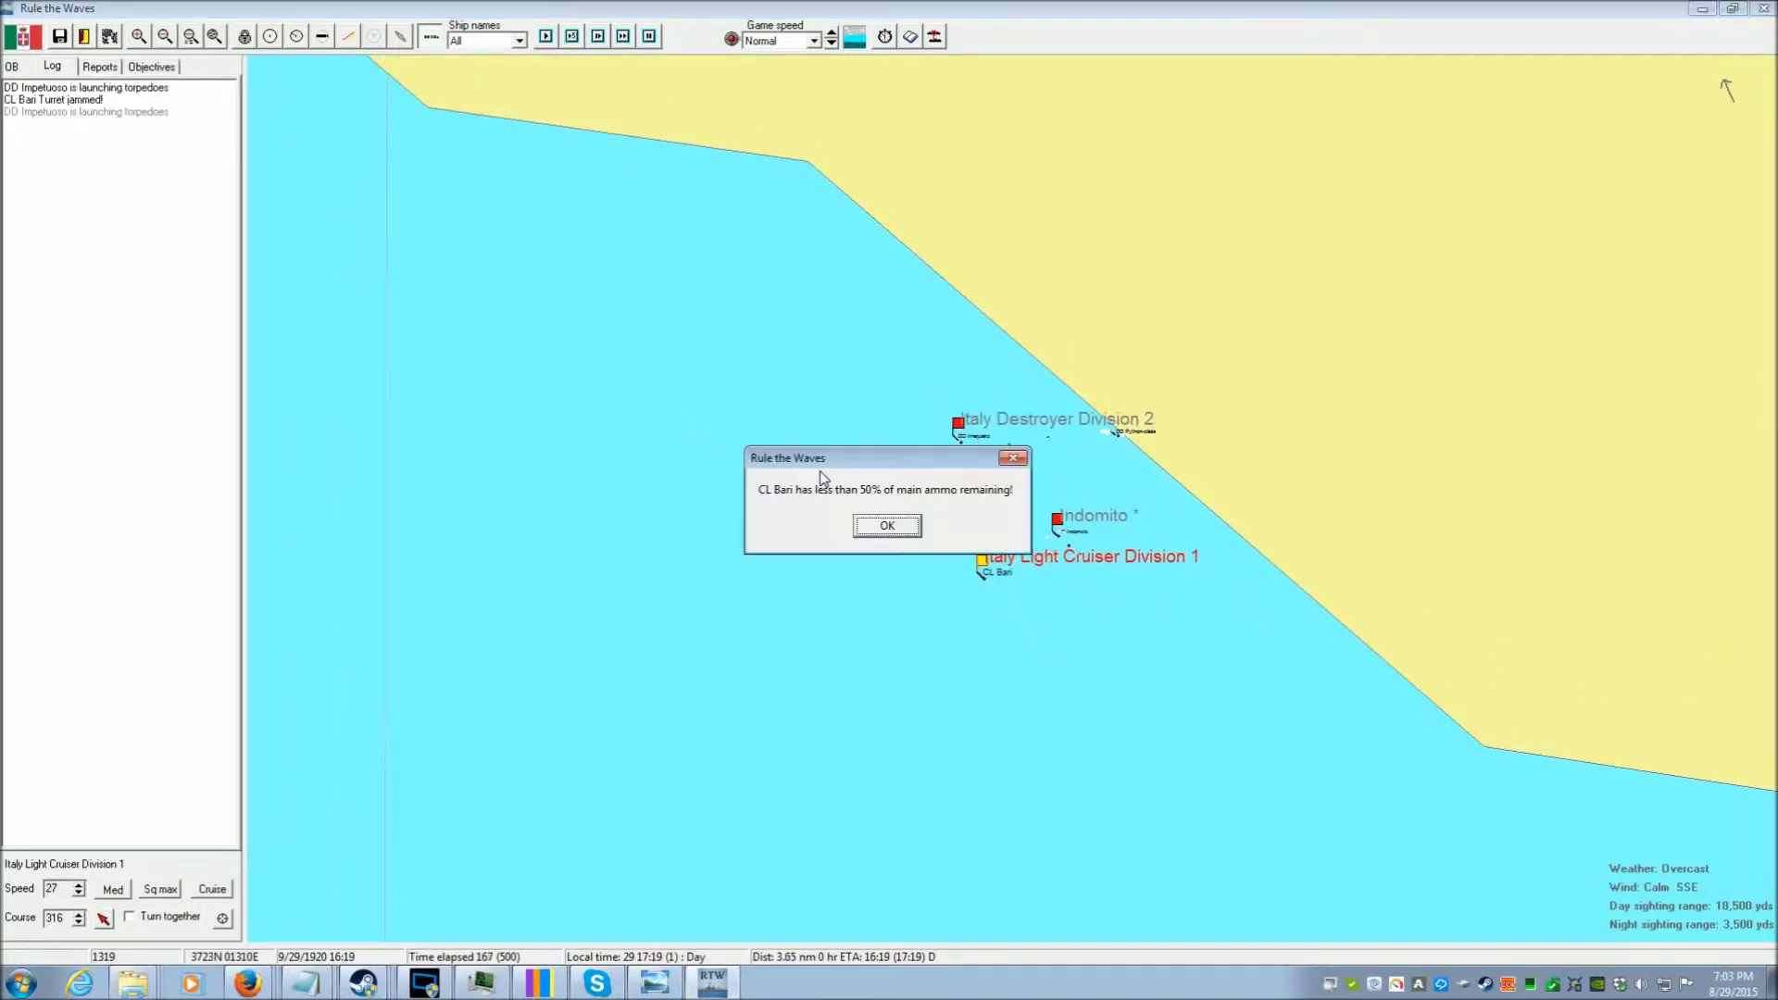
Dismiss the Bari, Indomito and Impetuoso ammo warnings and turn the destroyers southwest
click(883, 528)
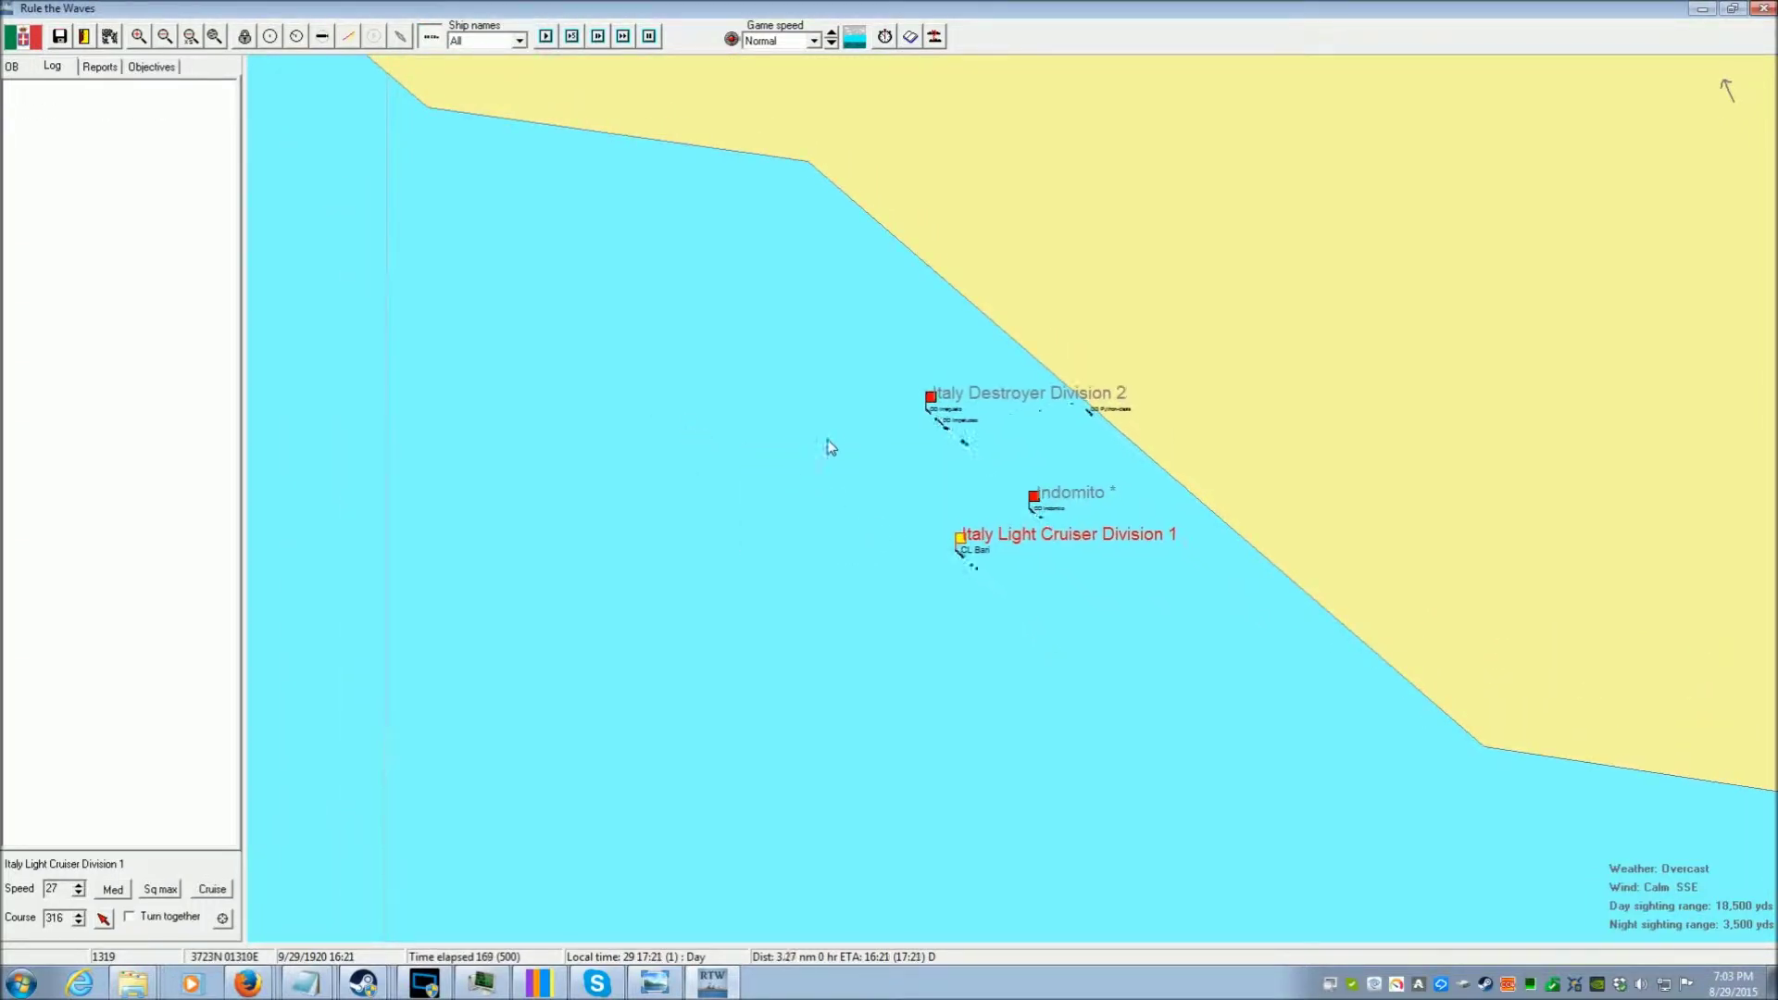
click(884, 526)
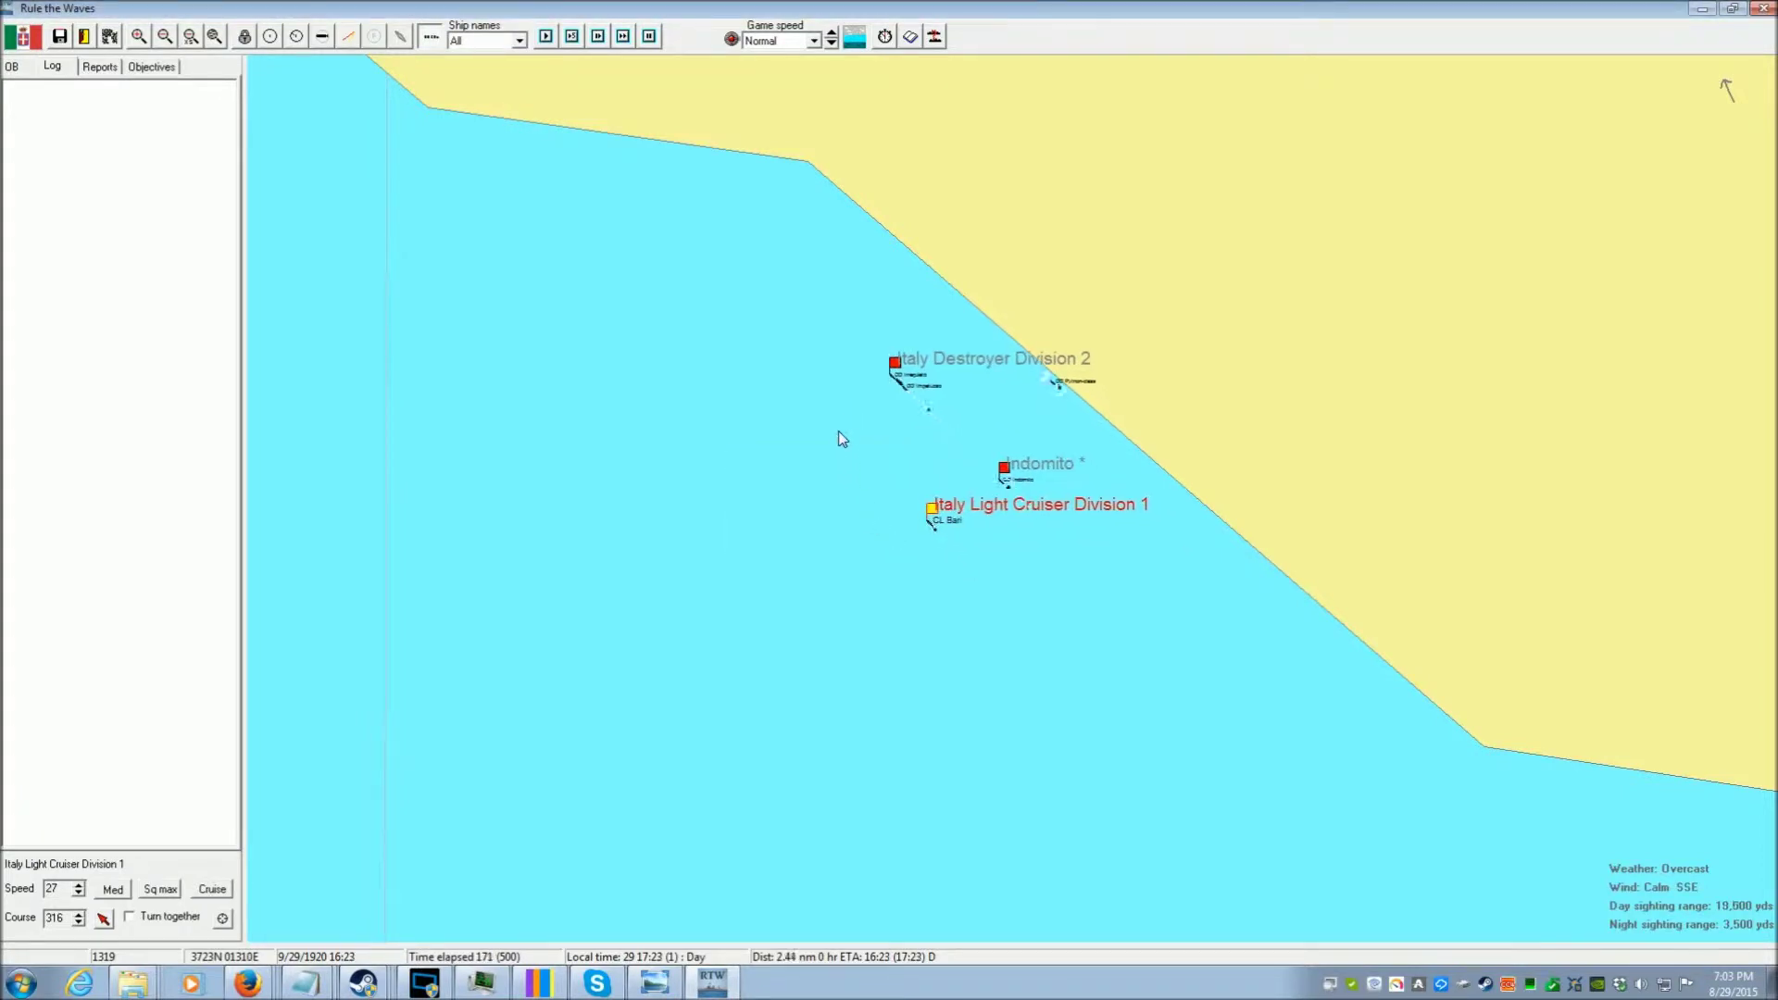
click(852, 327)
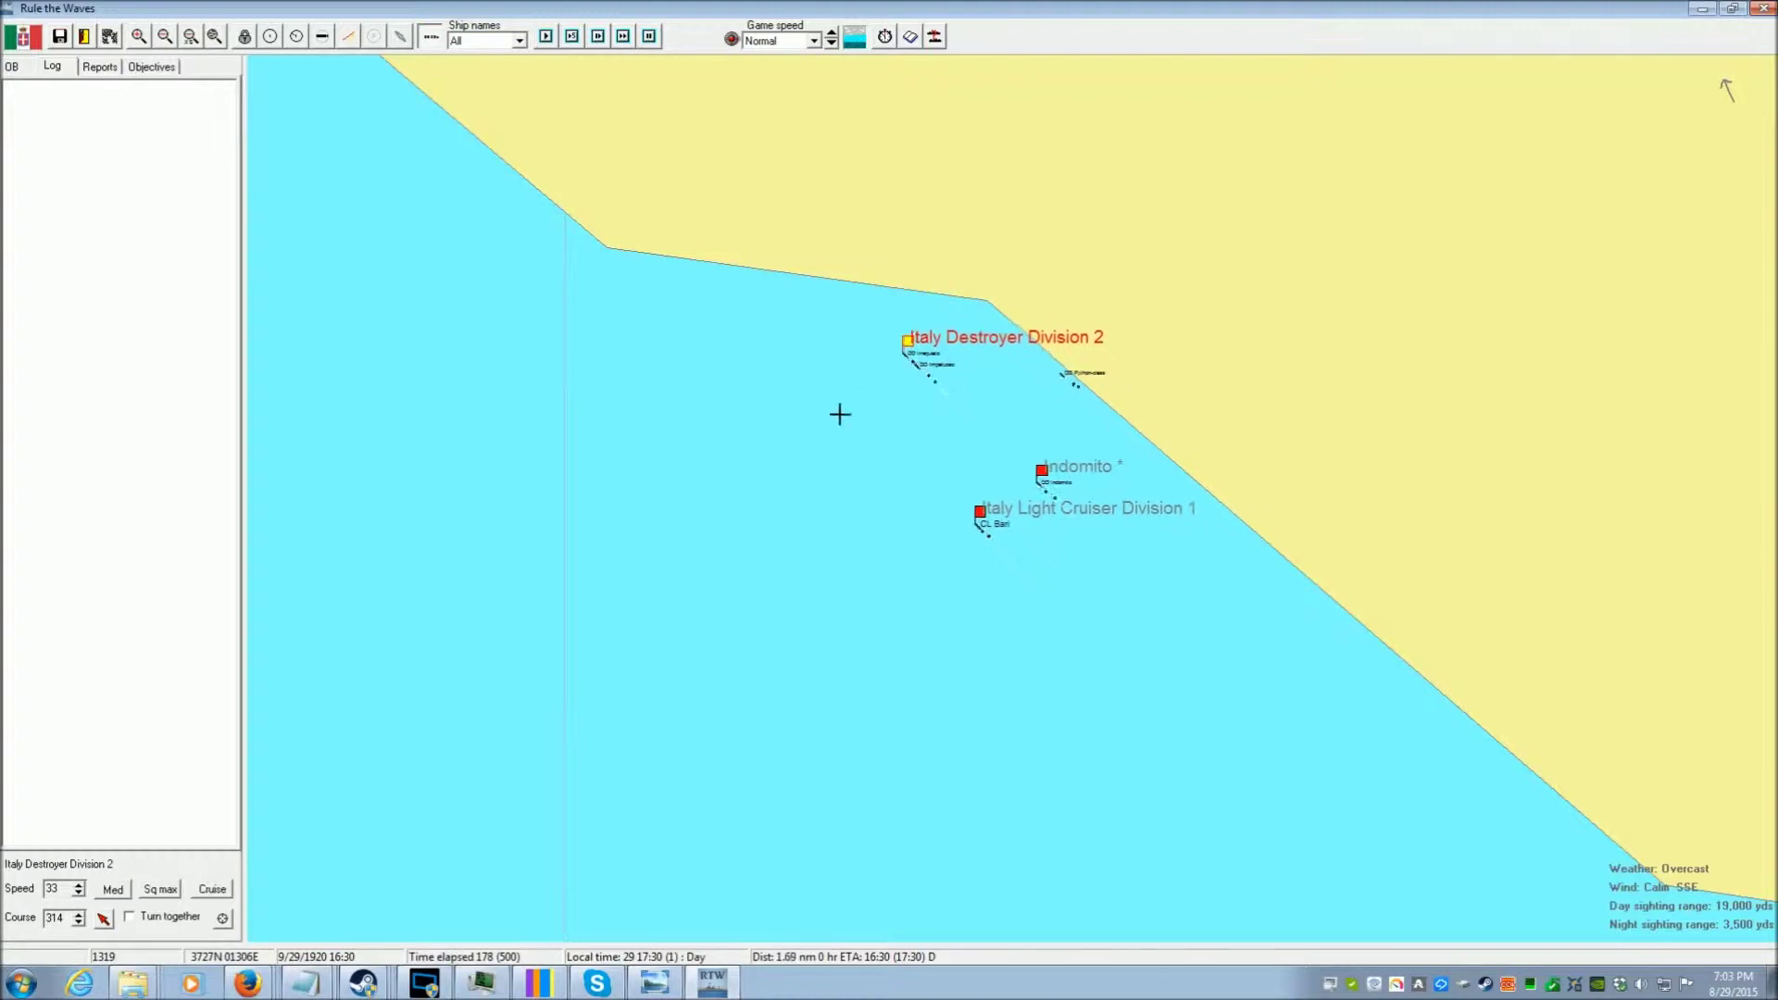
click(870, 421)
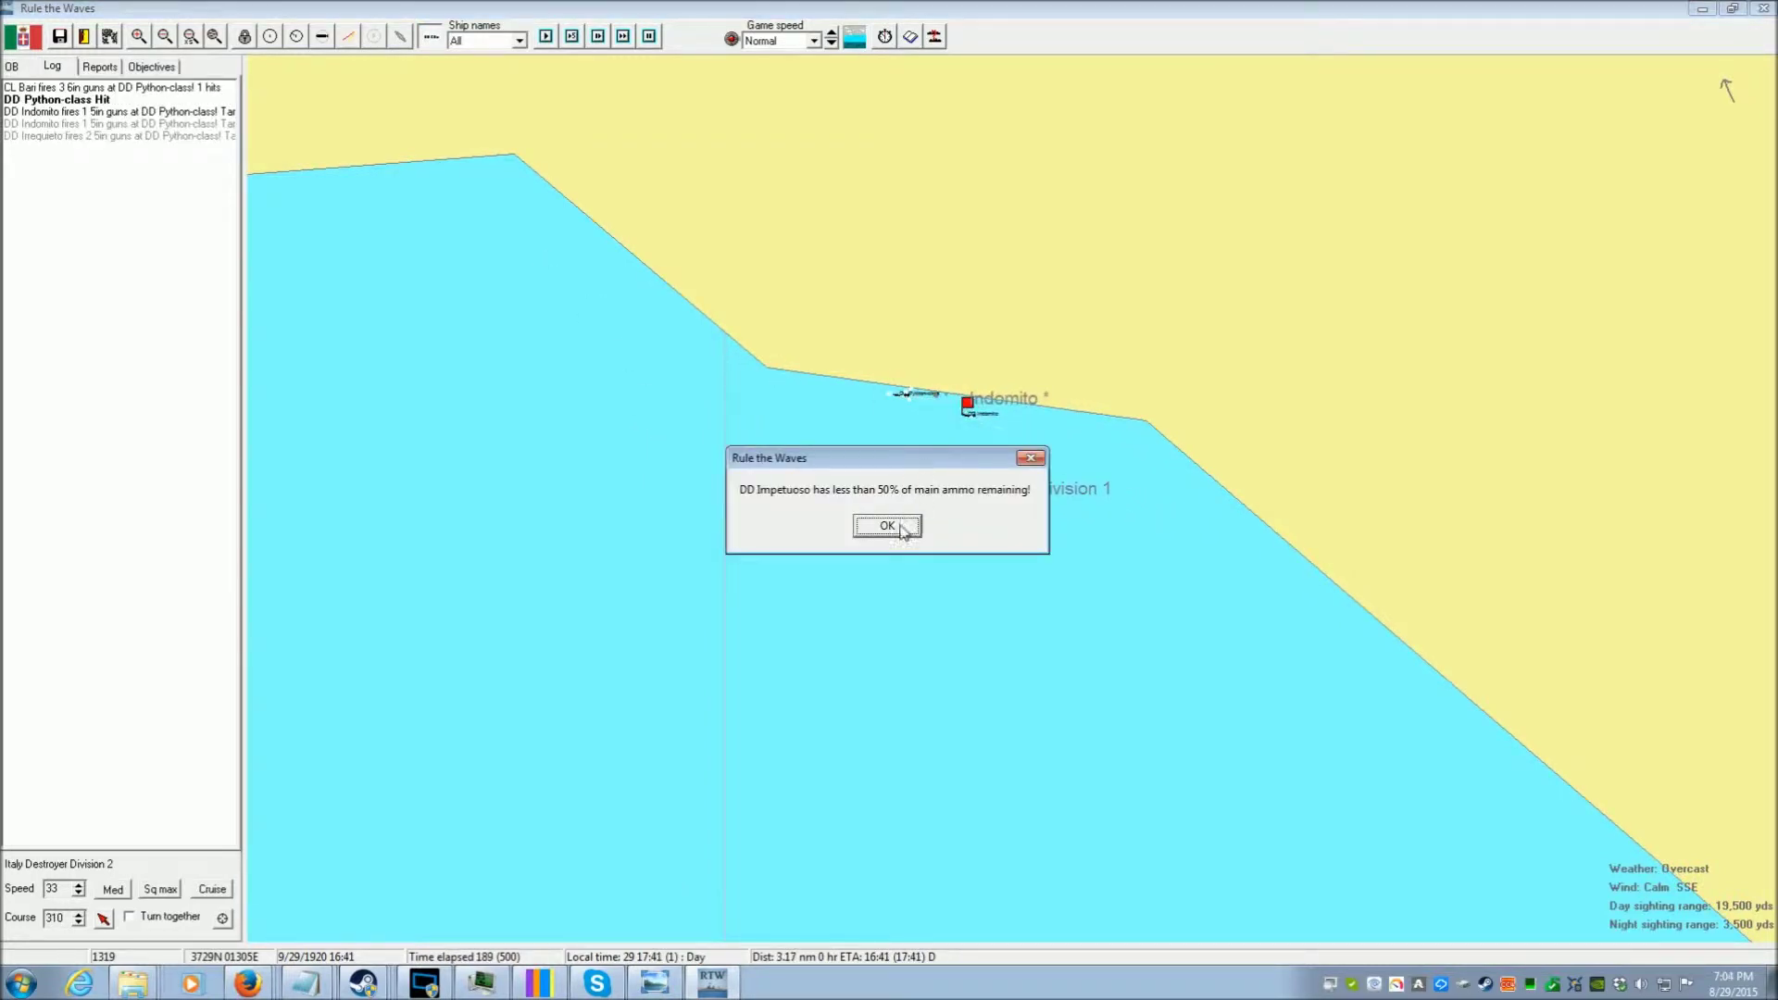
click(886, 527)
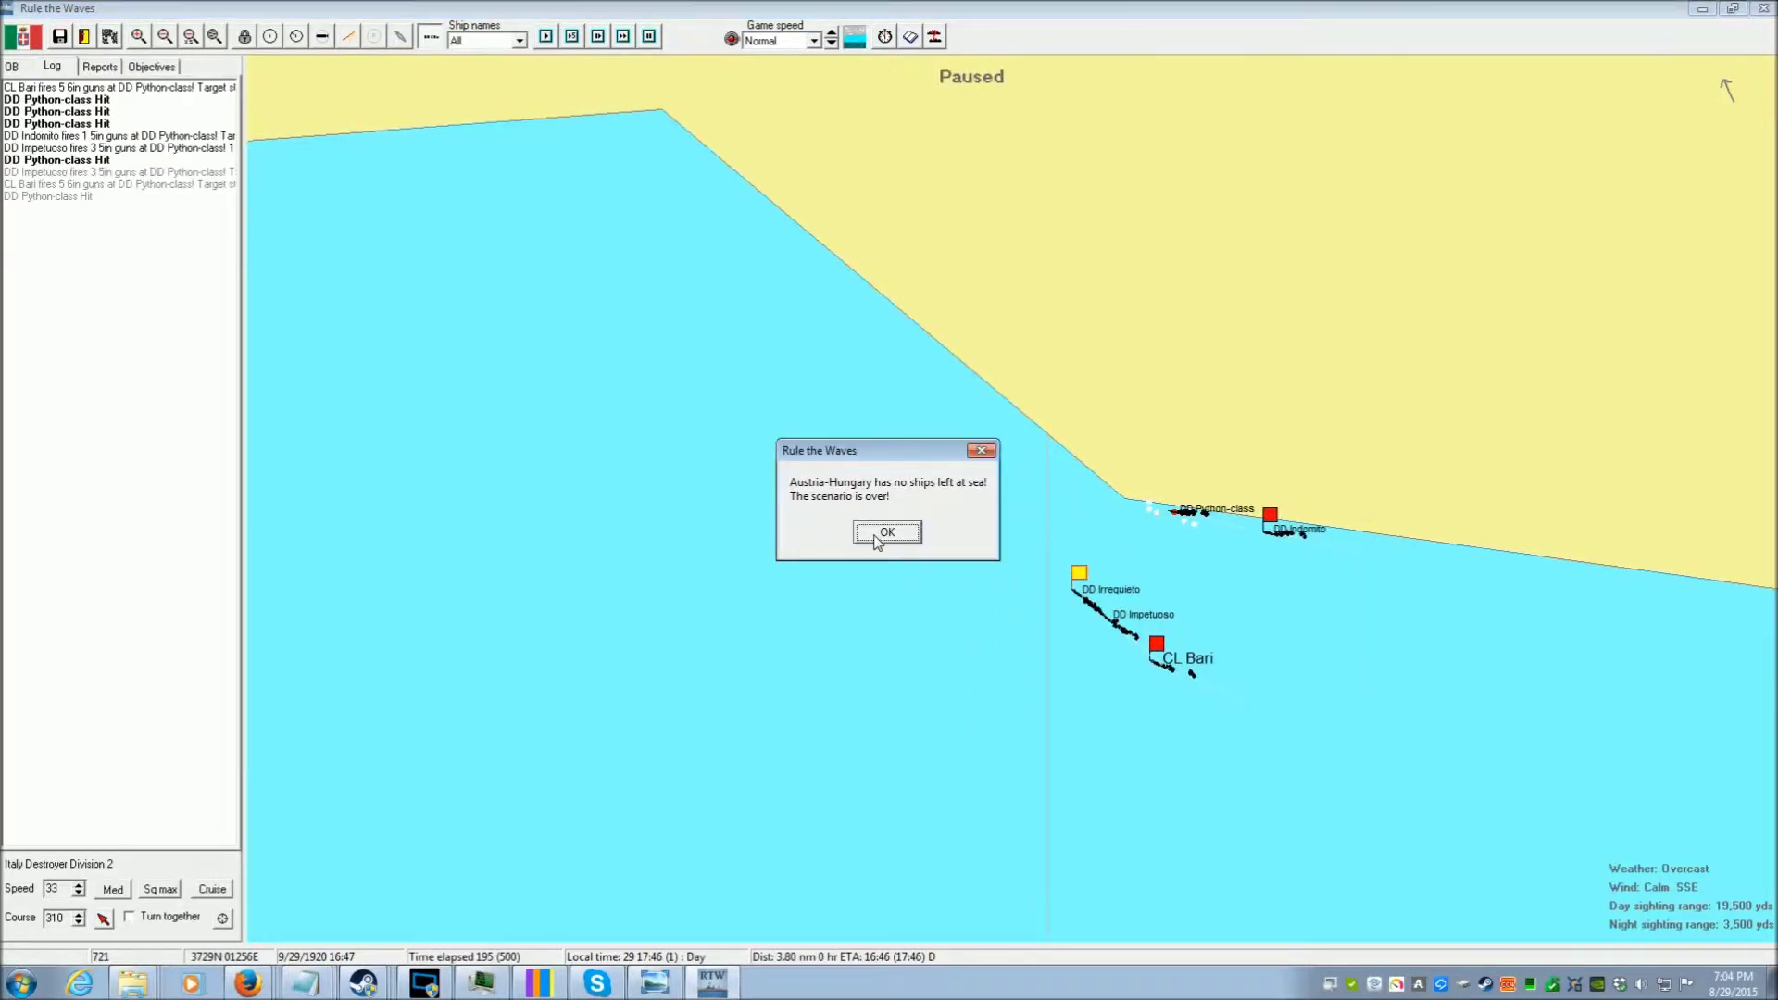
Dismiss the scenario-over notice, close Italy's minor victory results, and leave the scenario
click(887, 535)
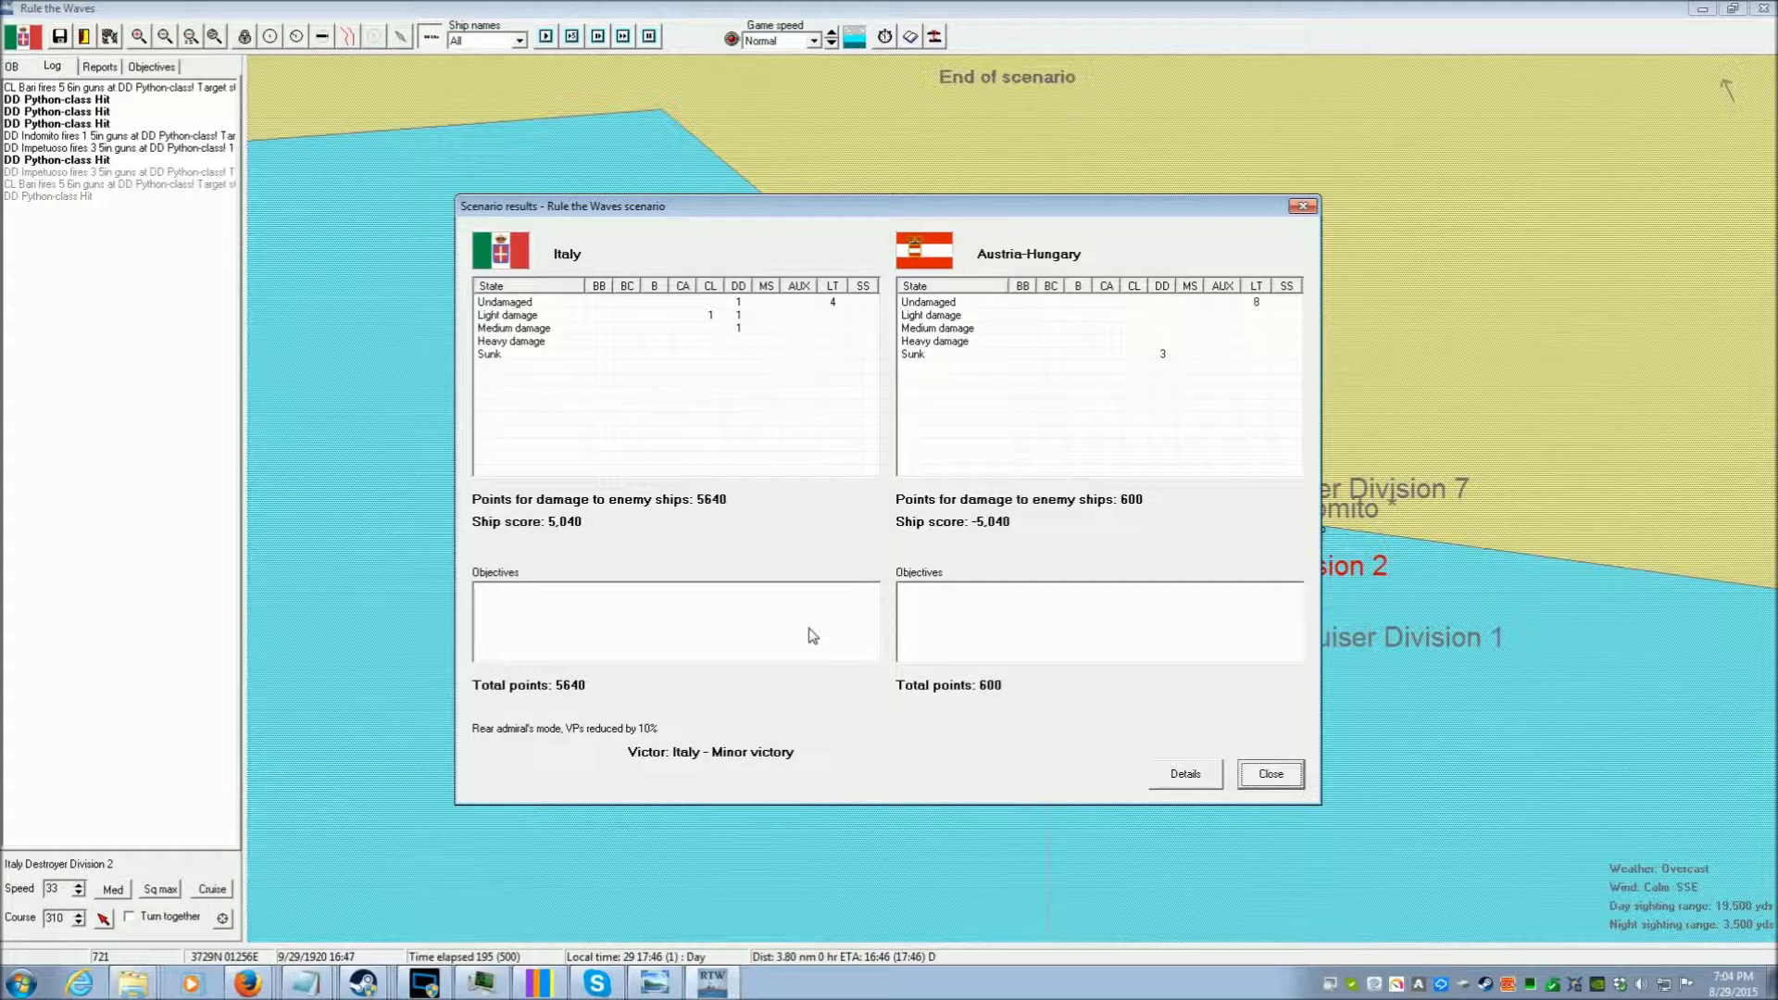
click(1248, 778)
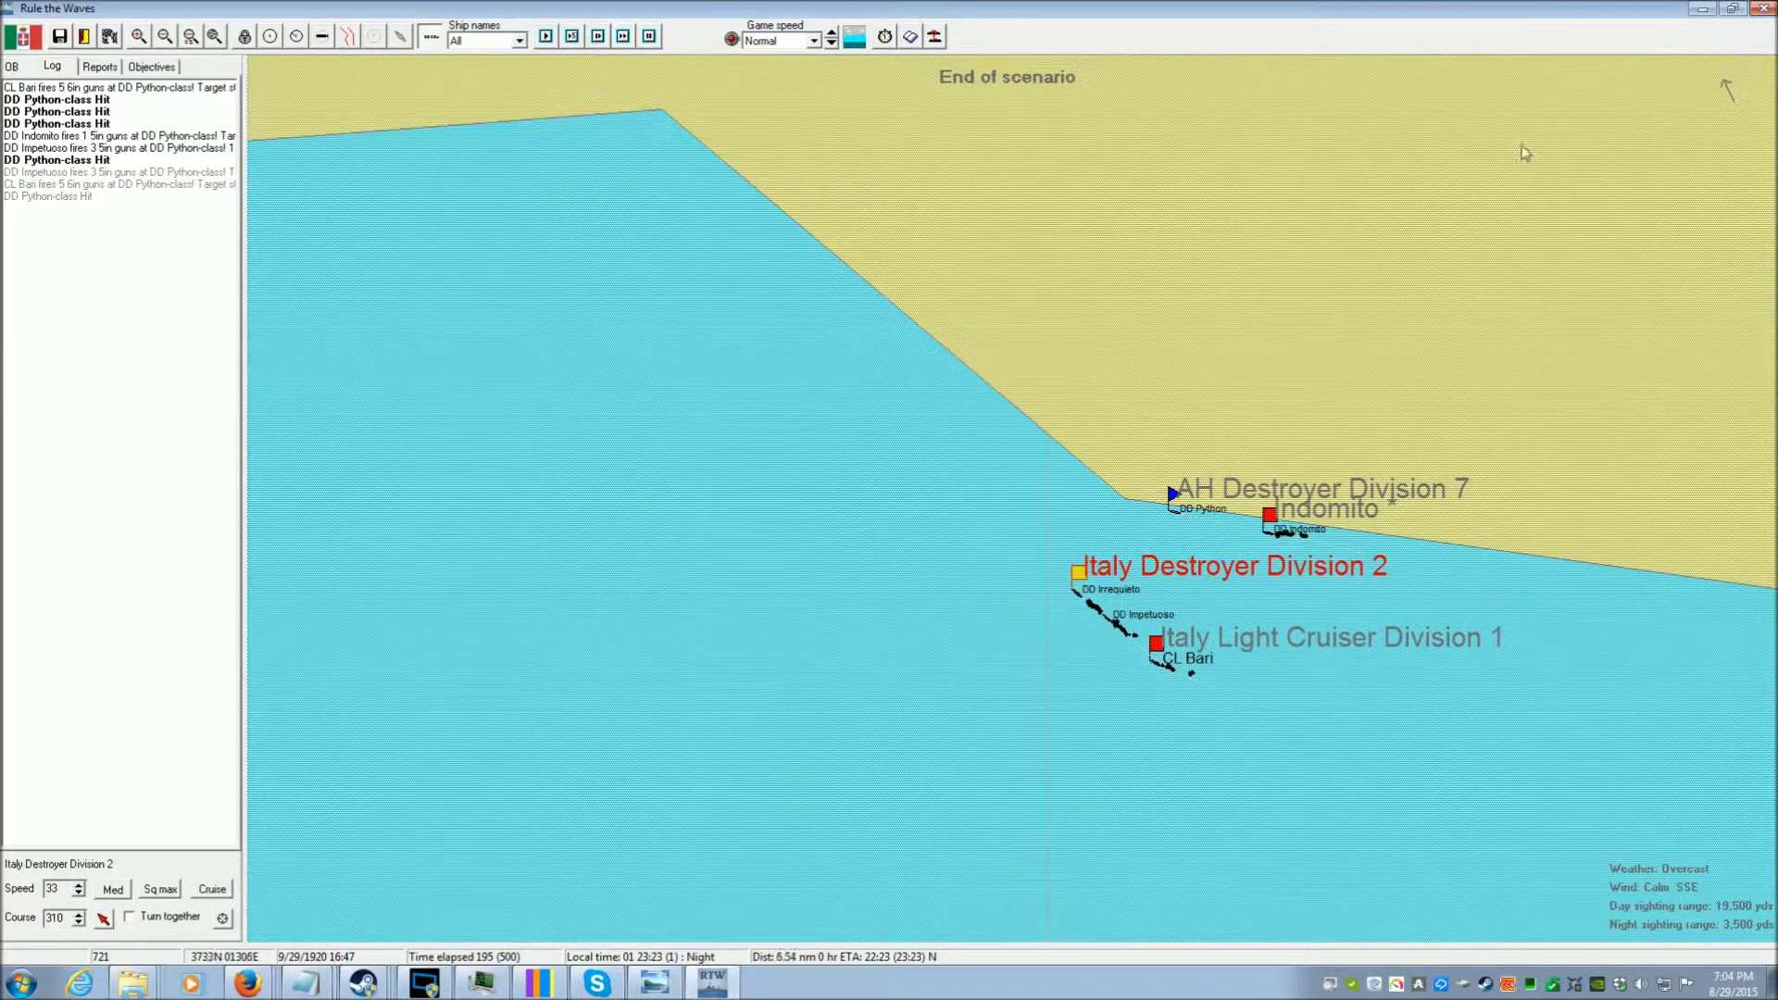
click(1767, 11)
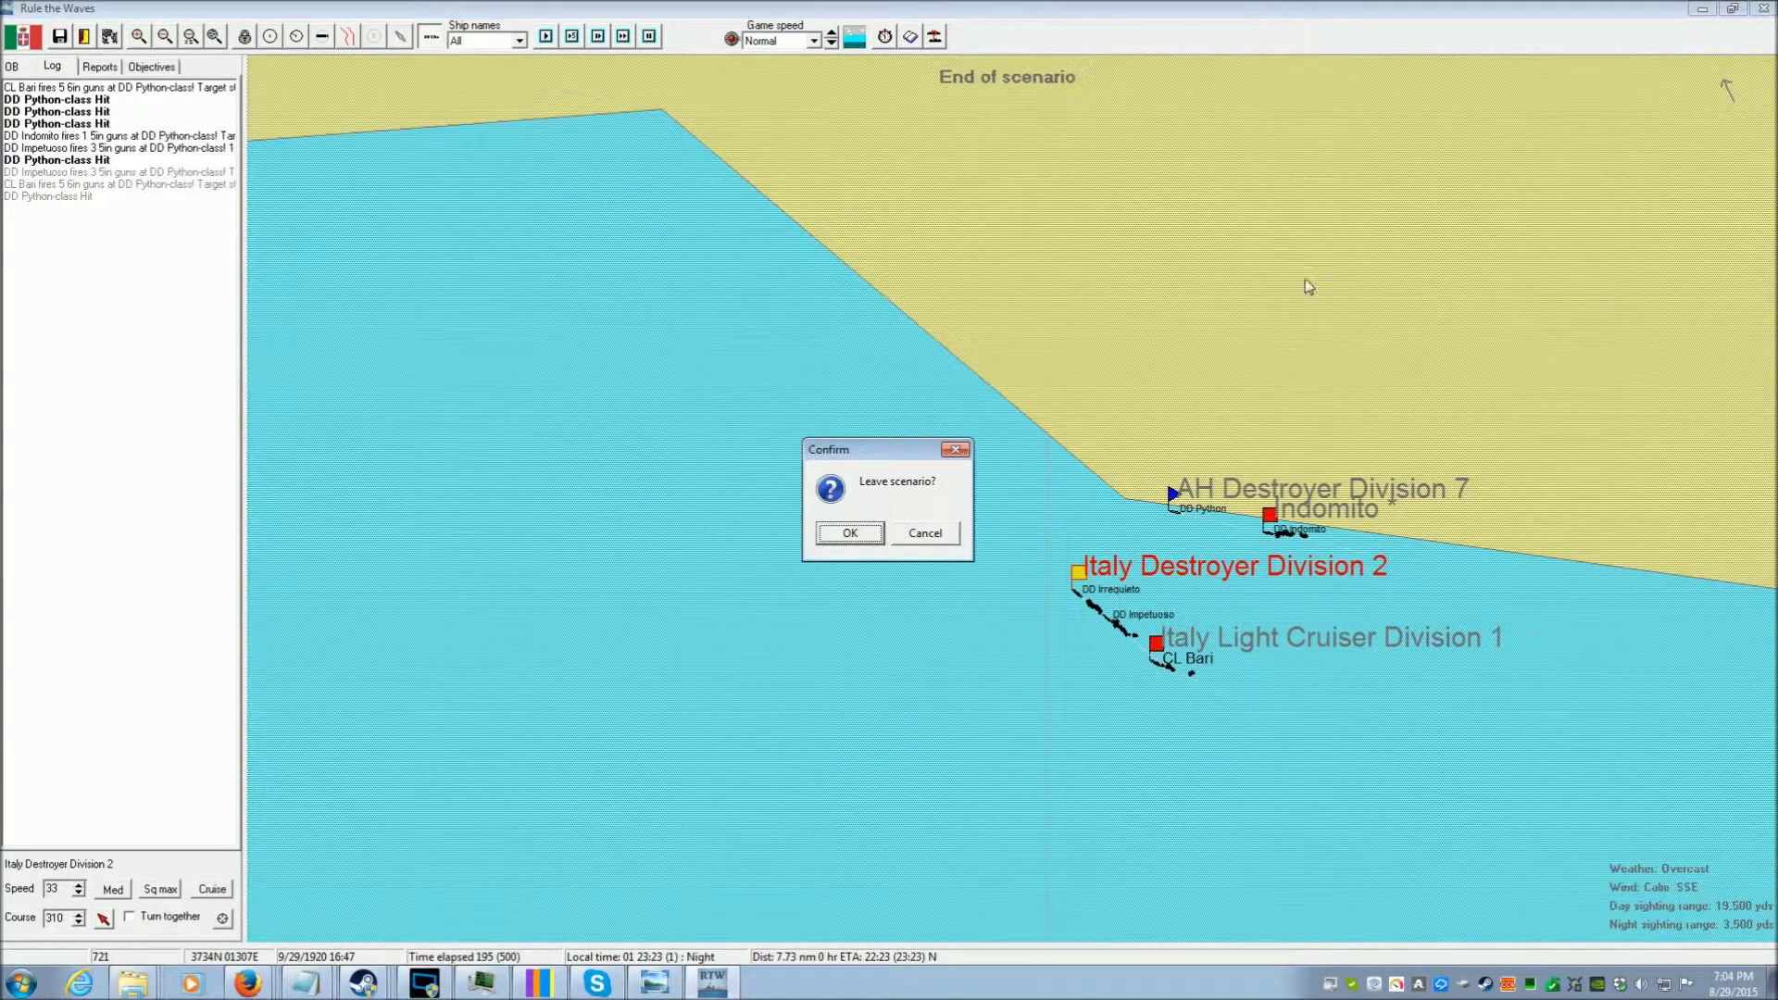
click(839, 538)
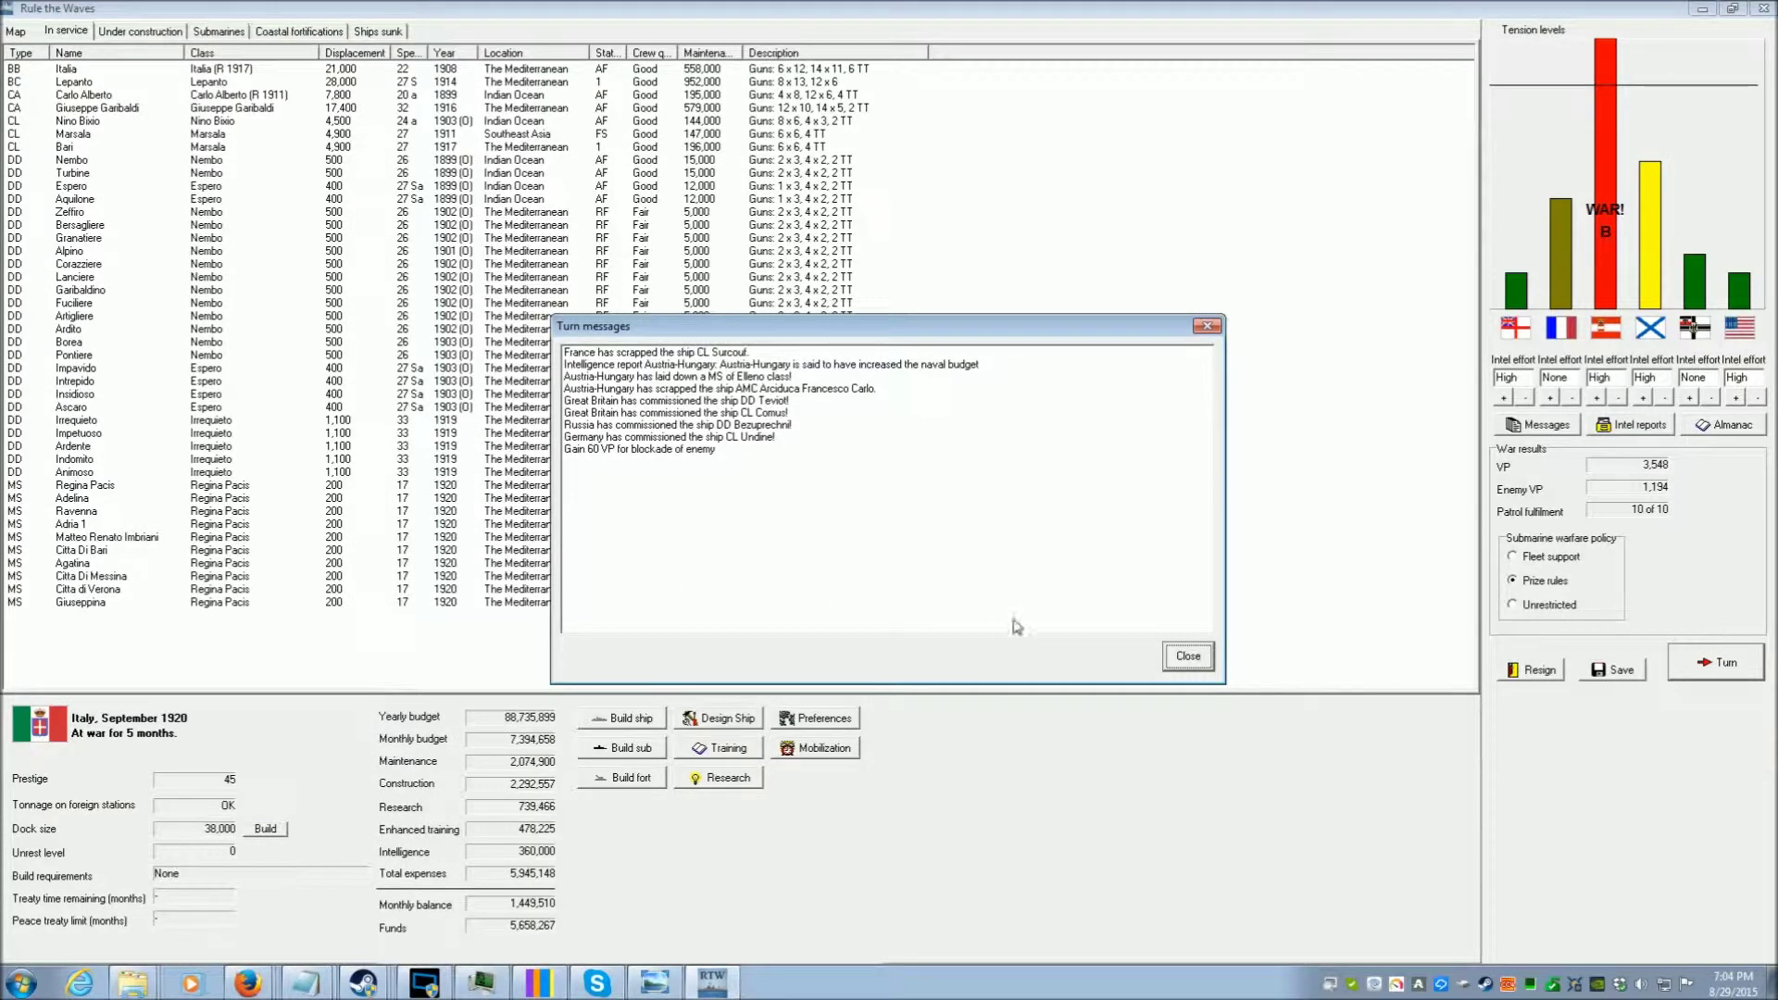
Dismiss the turn messages and check the Mediterranean force details on the world map
click(1191, 659)
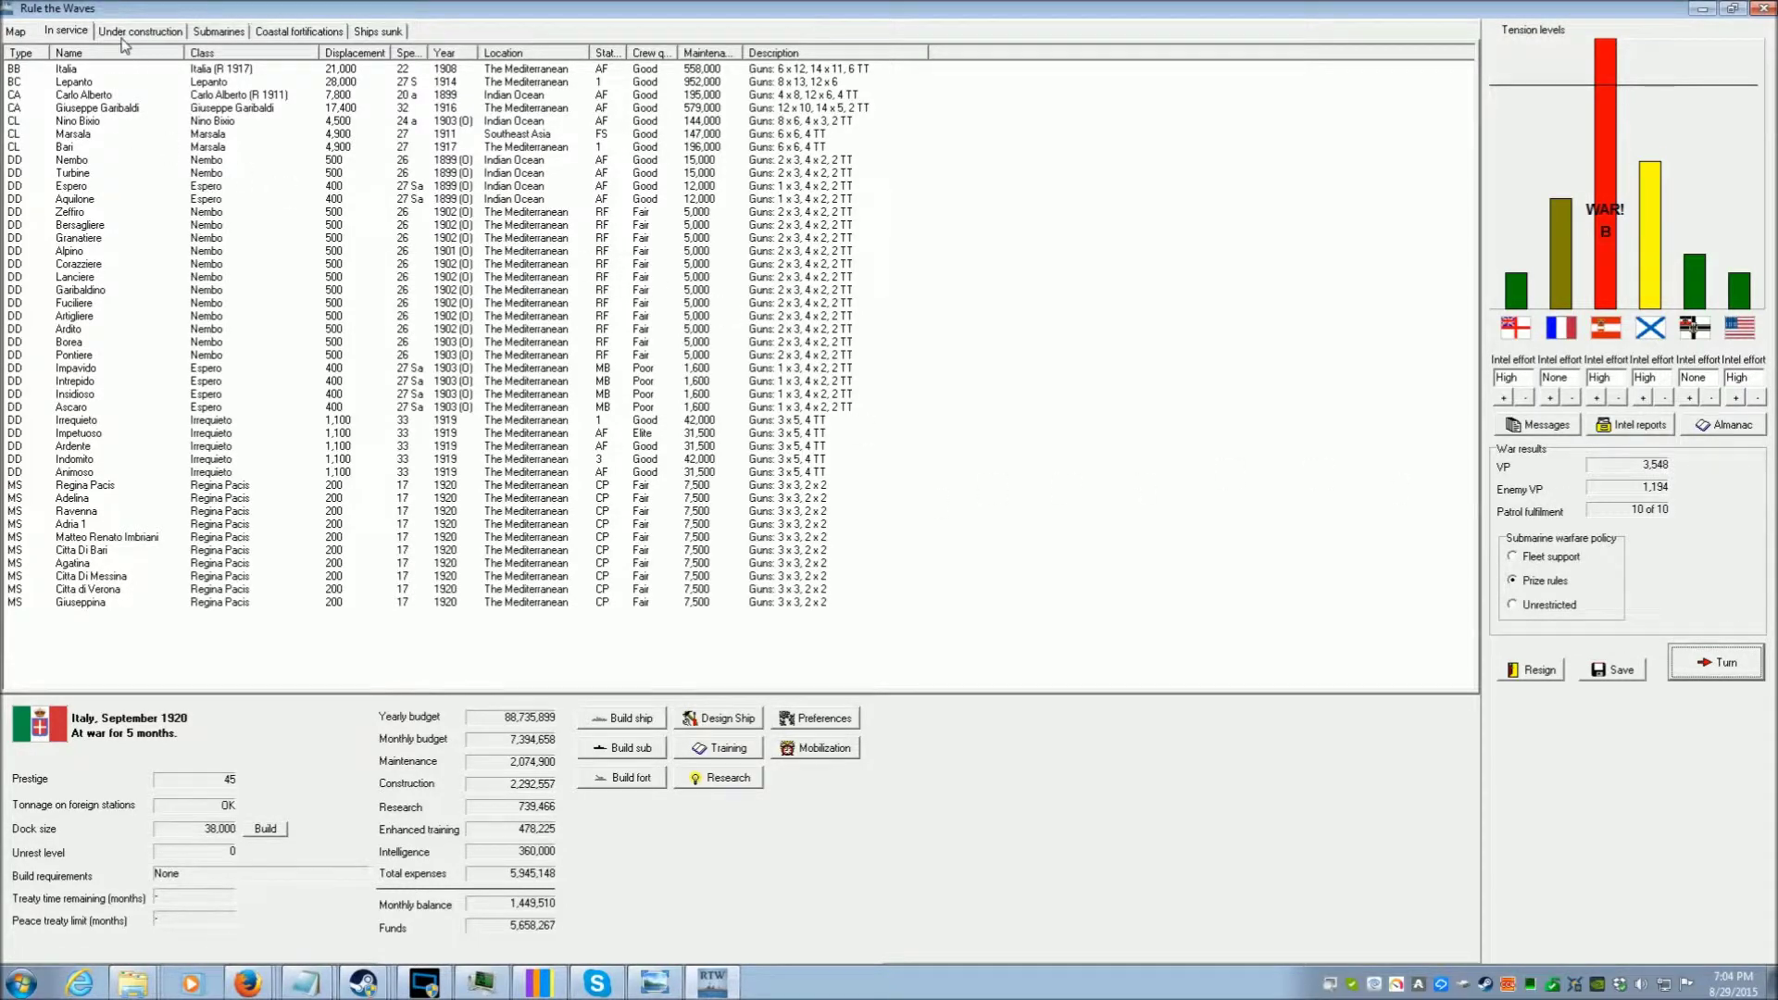
click(19, 31)
click(911, 362)
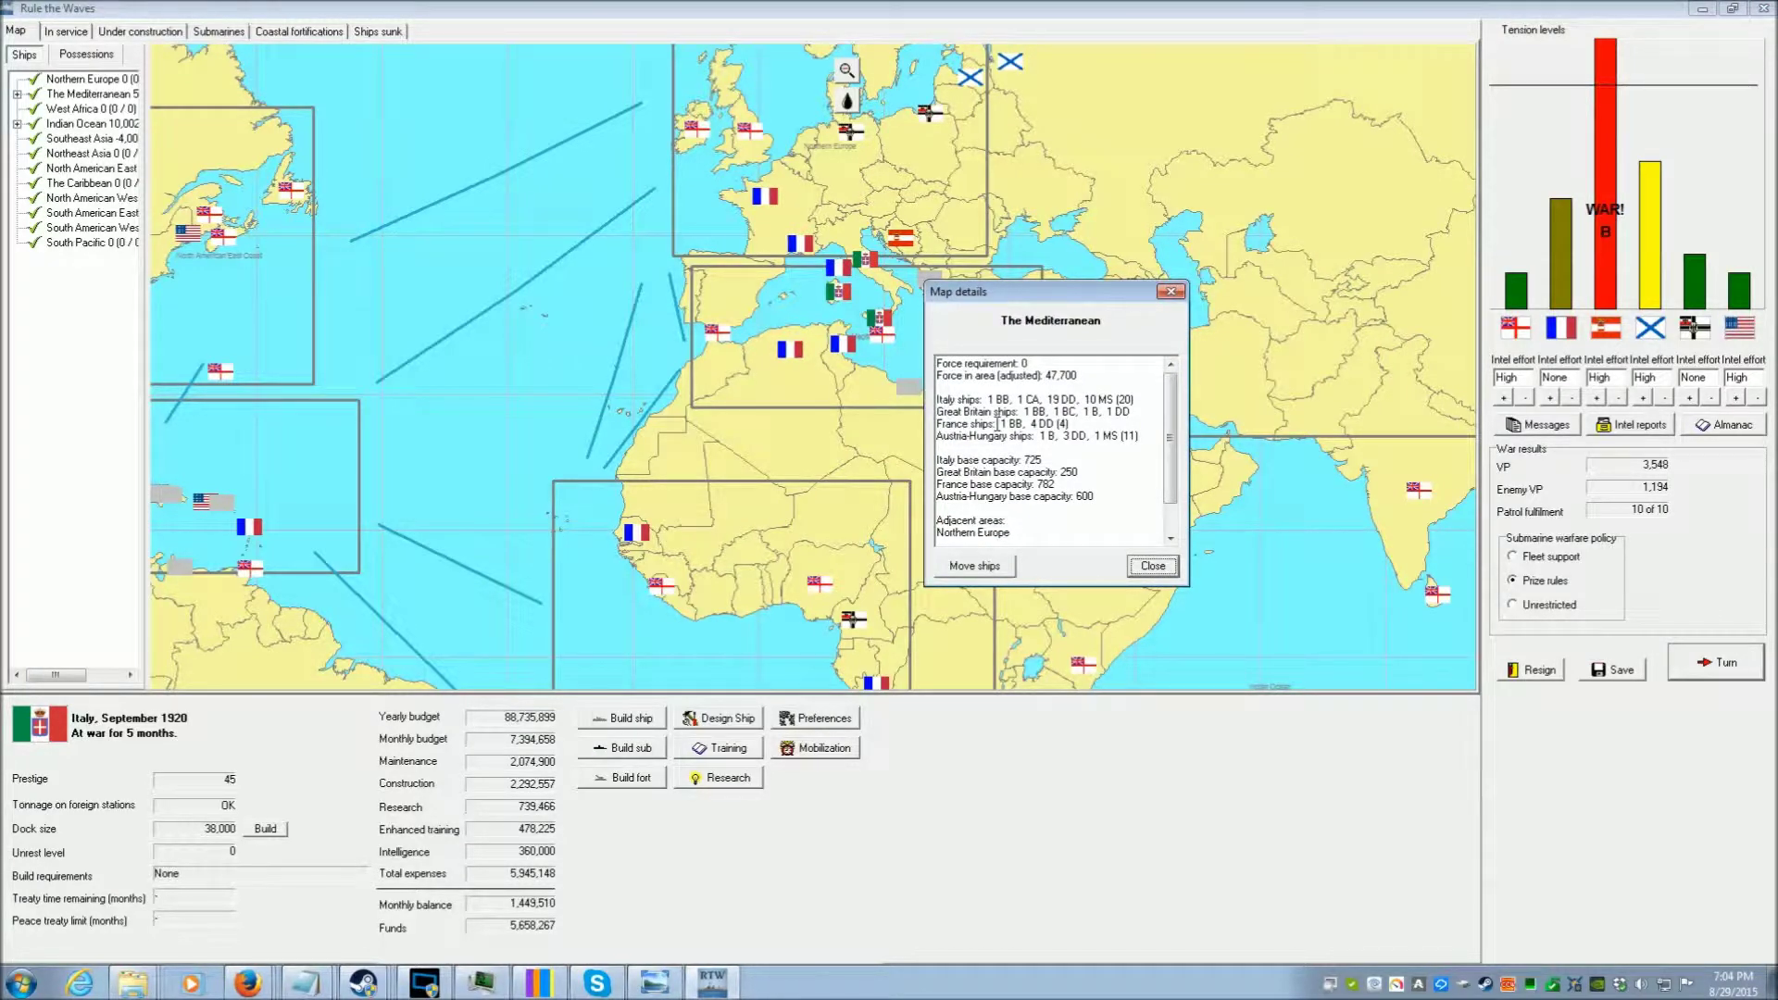
click(1158, 567)
click(1603, 330)
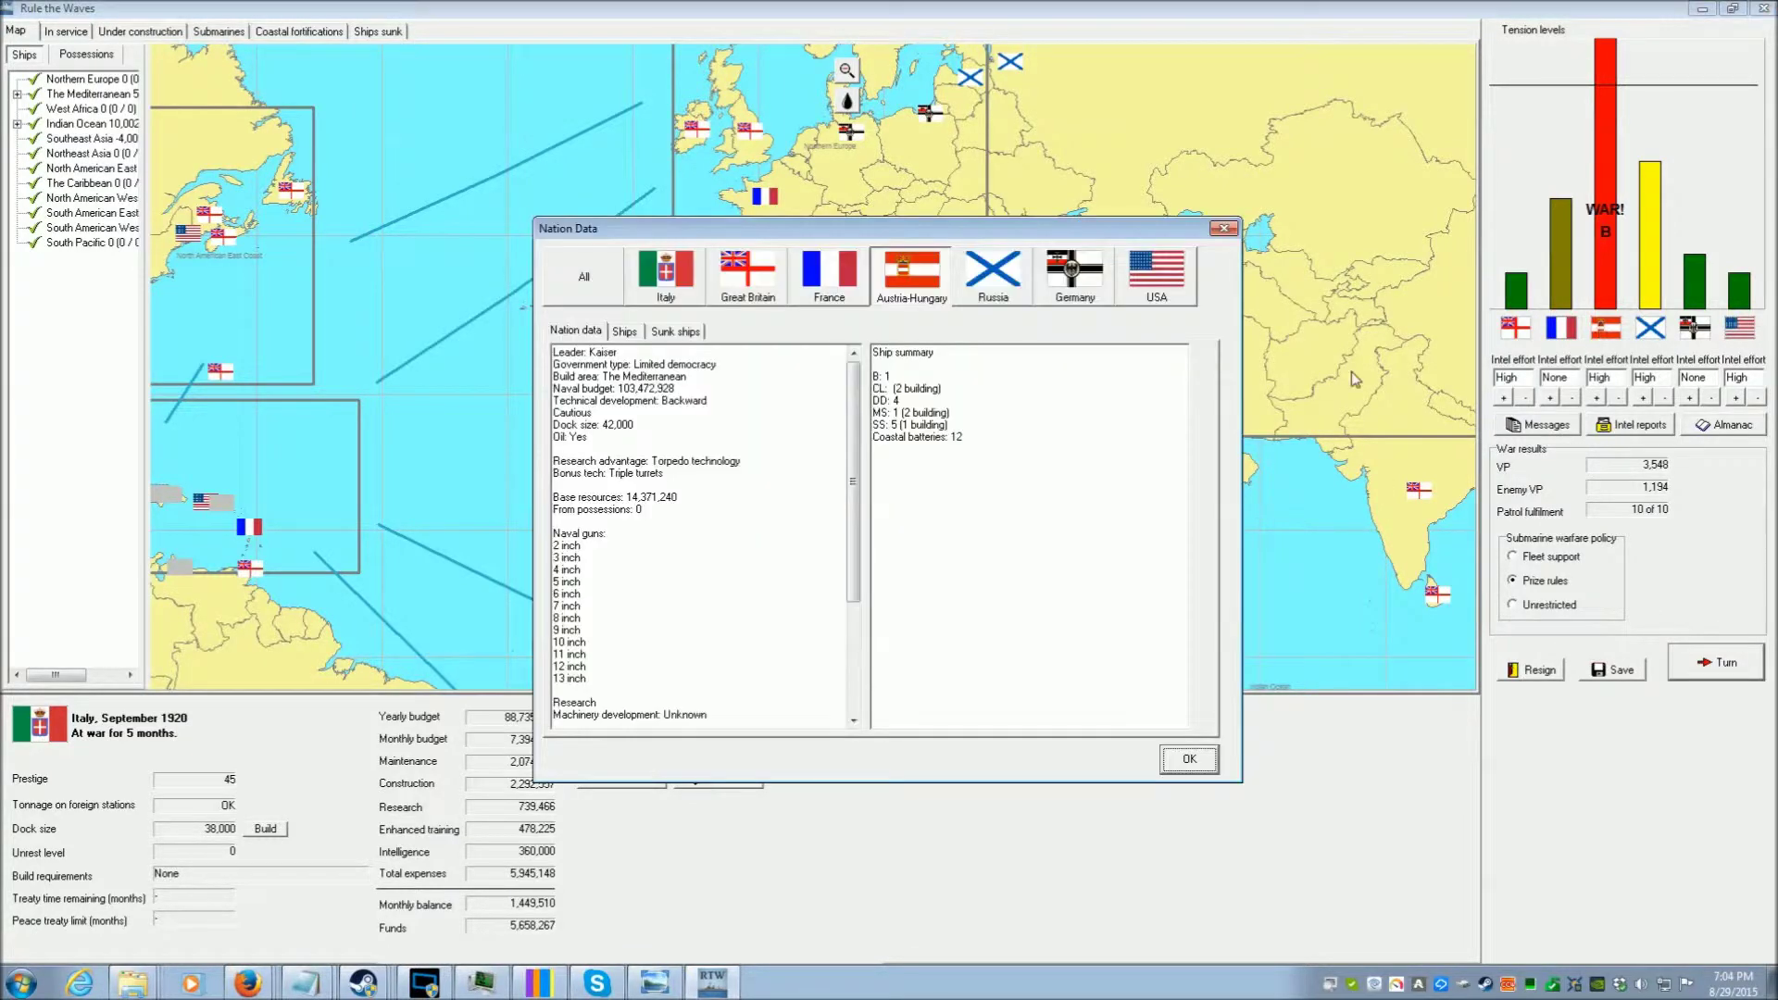
click(624, 332)
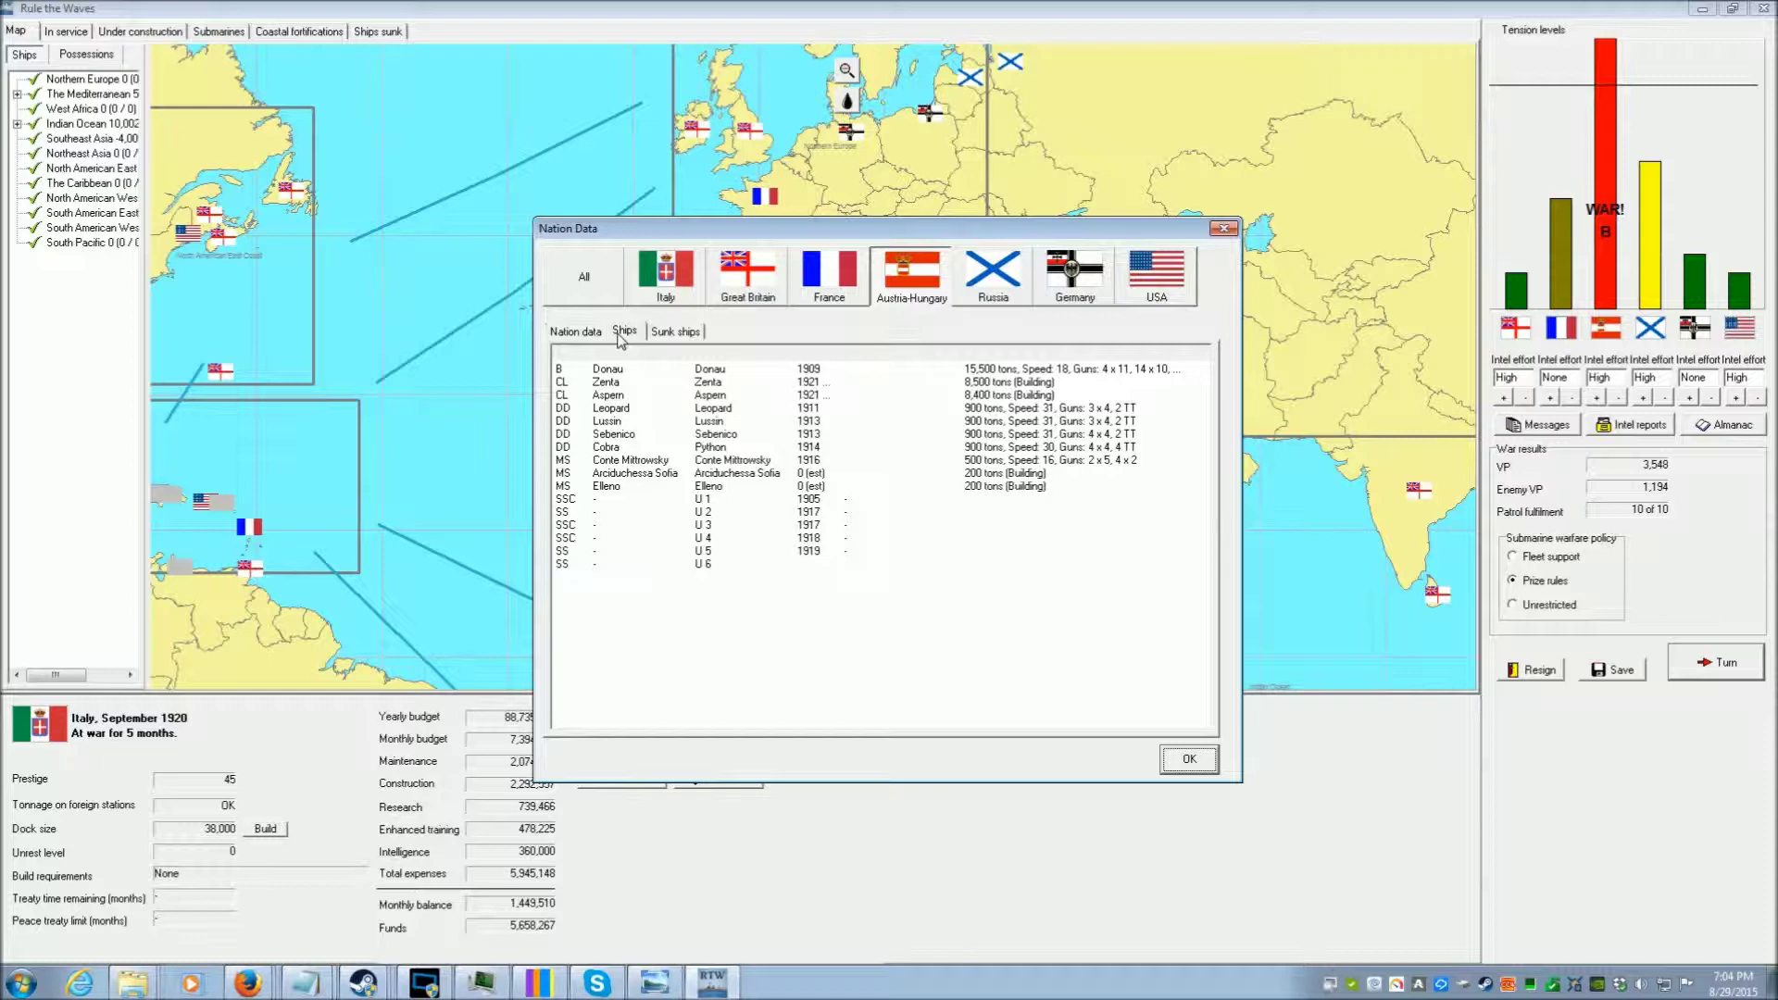
click(612, 373)
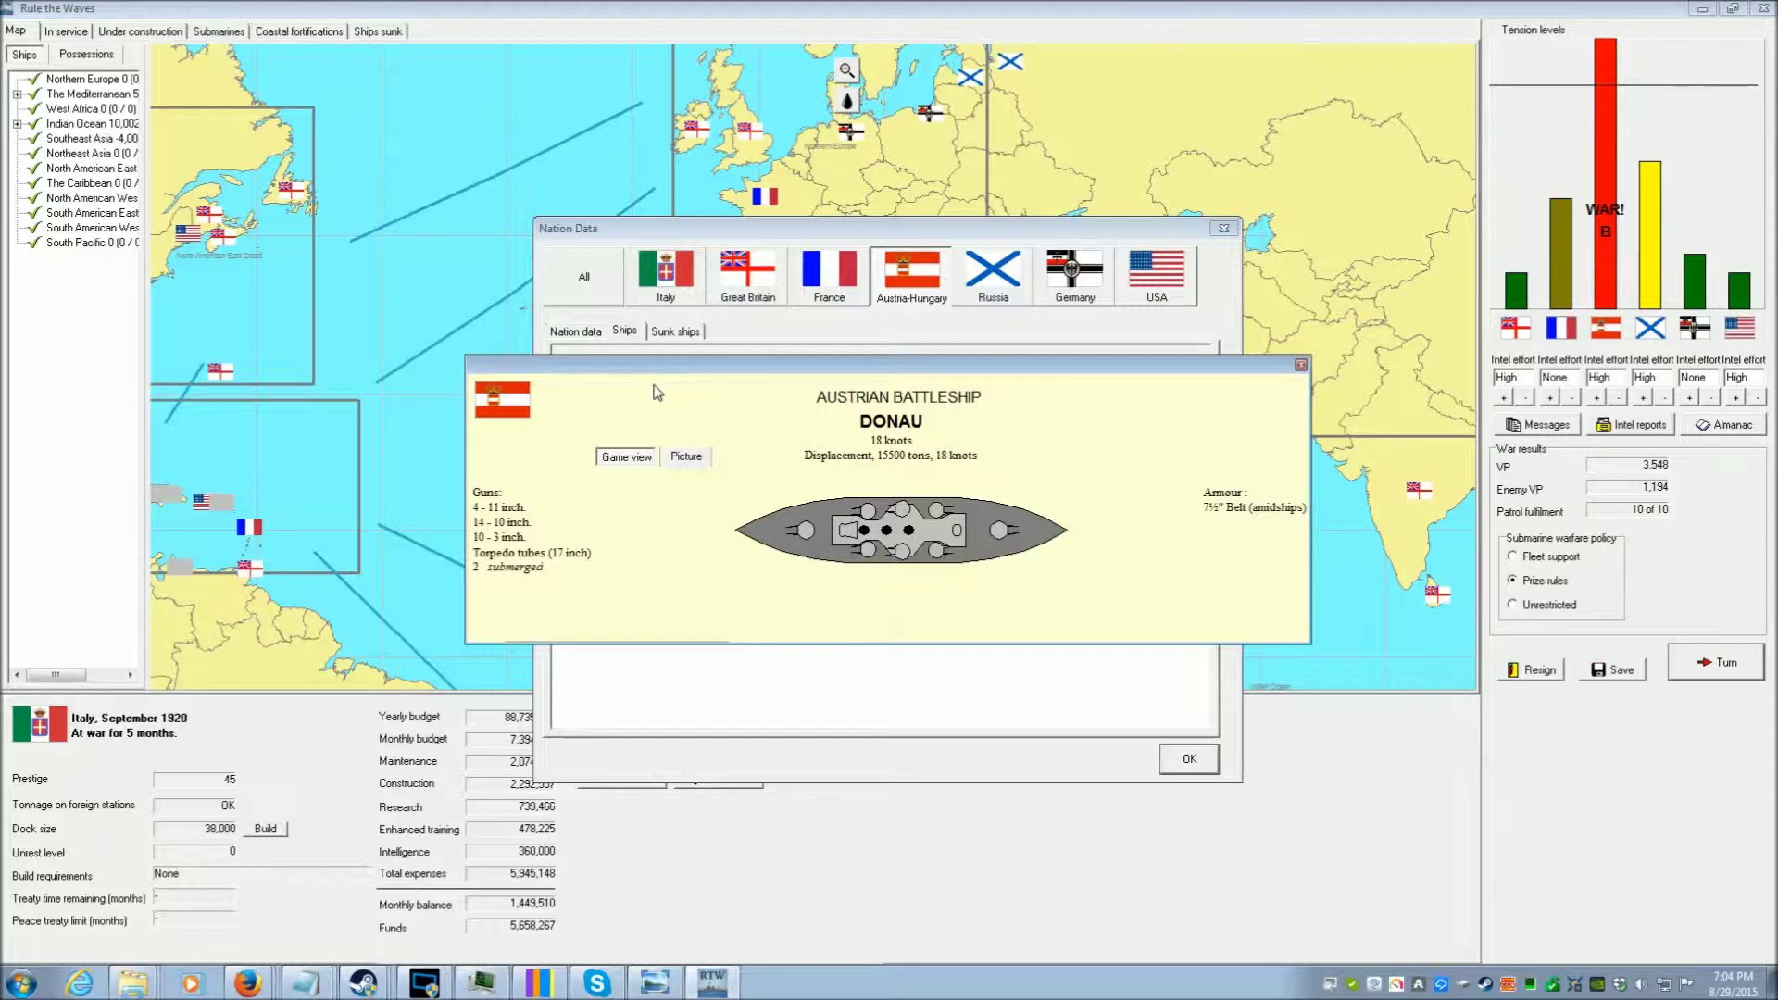
click(1302, 365)
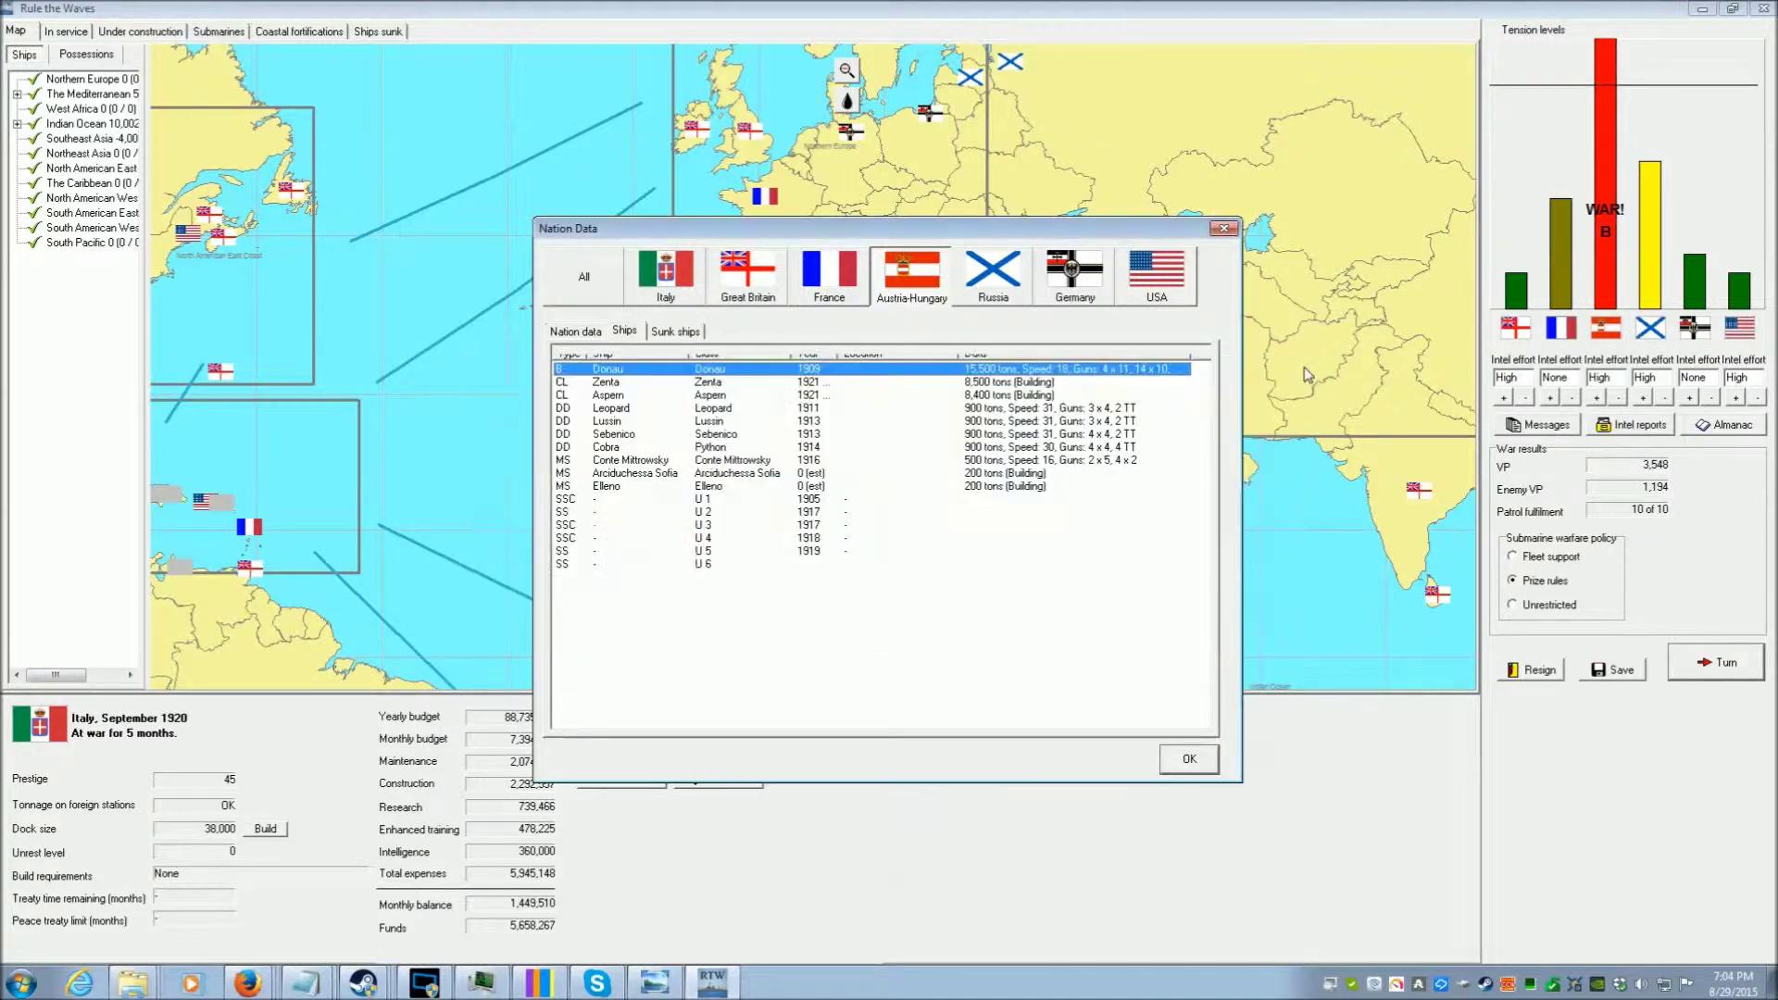
Switch to Italy's ships and inspect the dreadnought Italia and battle-cruiser Lepanto profiles
click(659, 284)
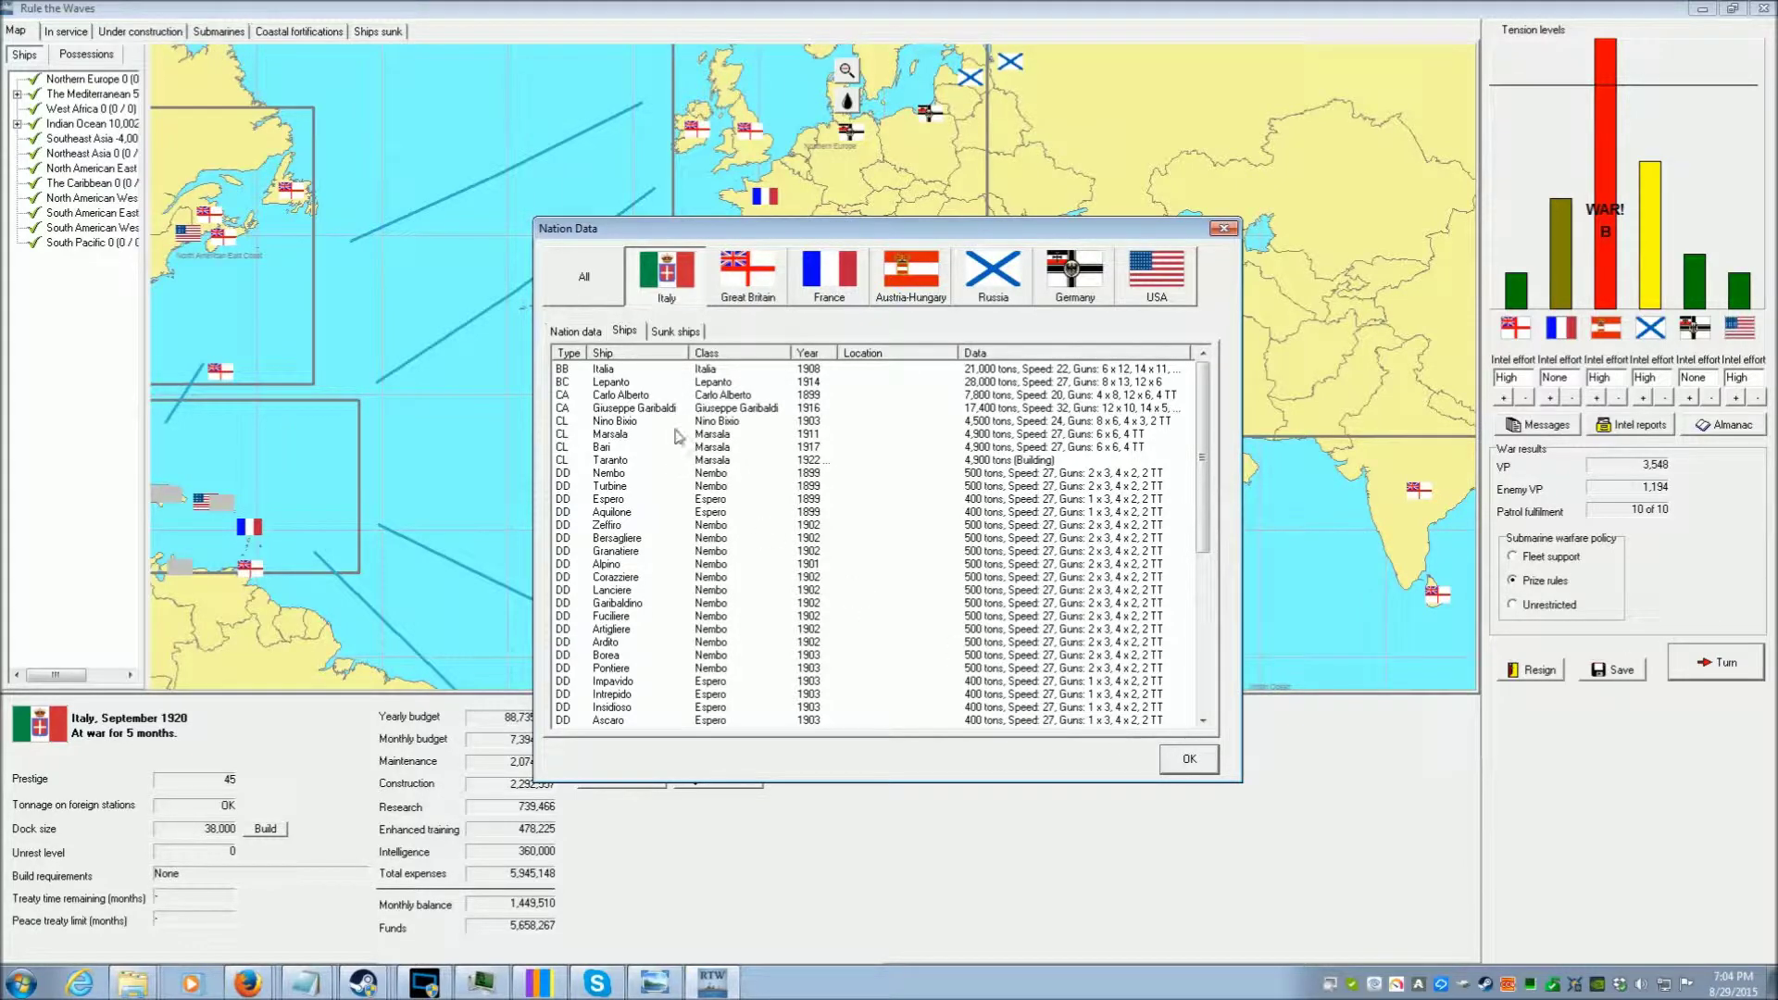
click(709, 378)
double_click(709, 381)
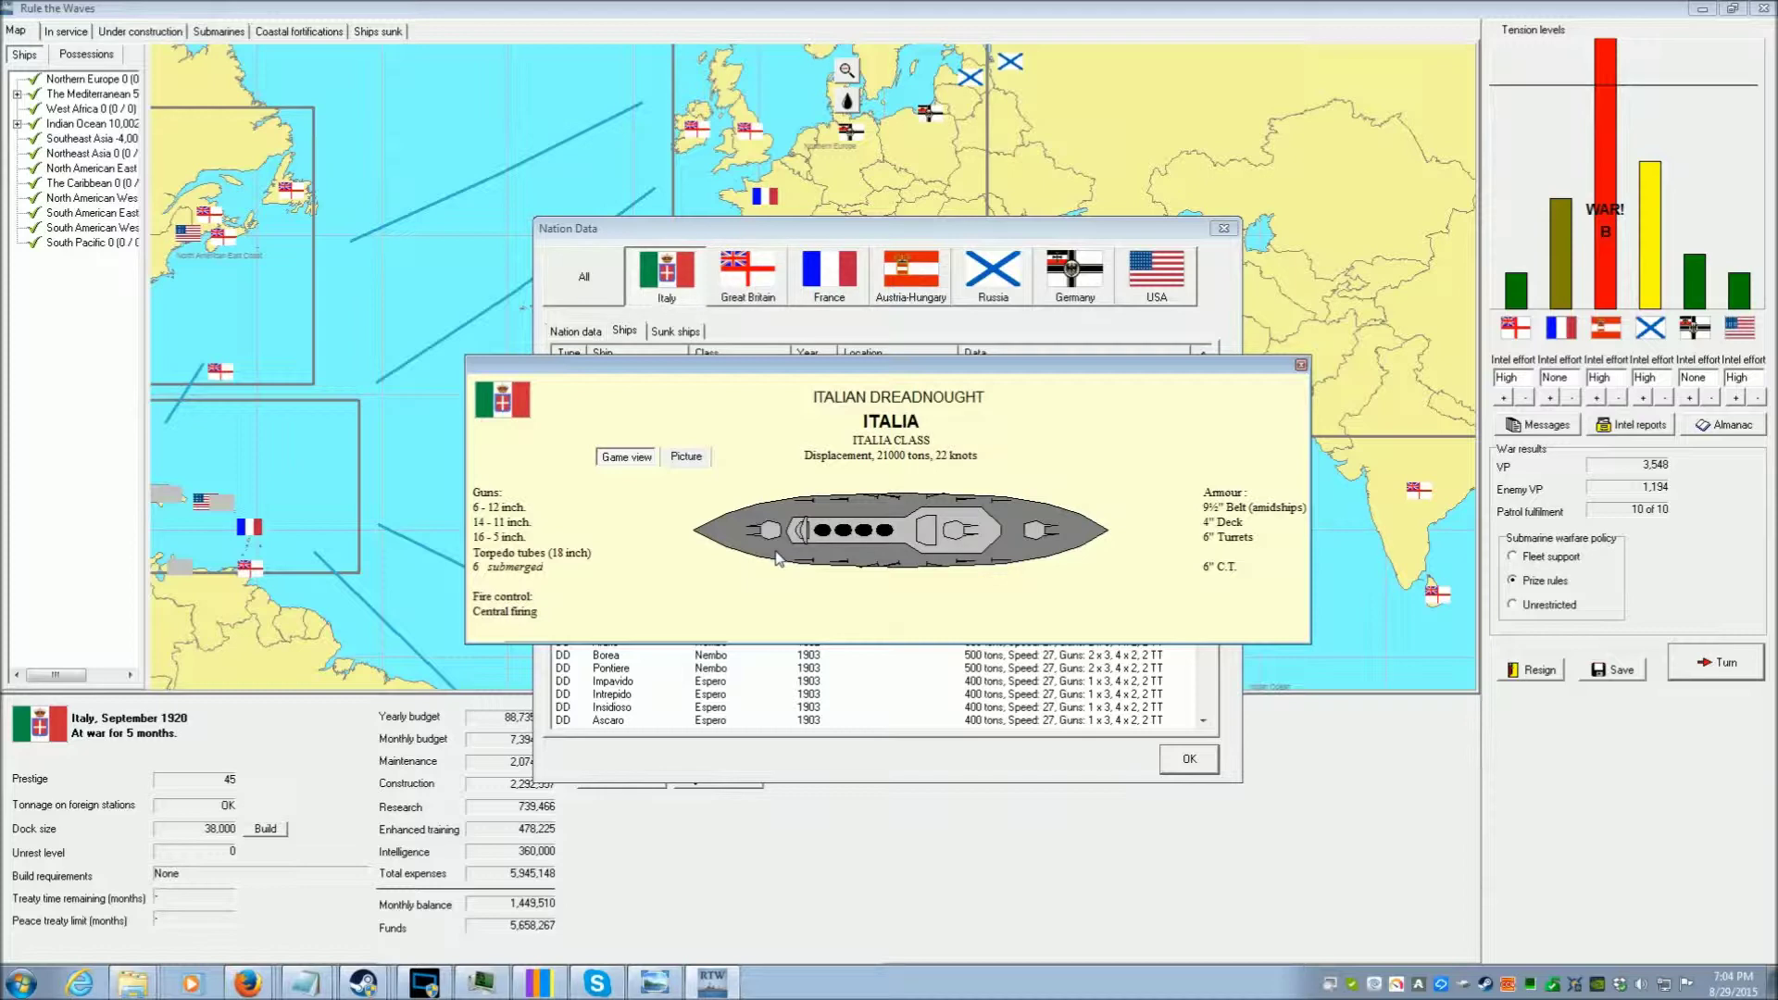
click(1300, 367)
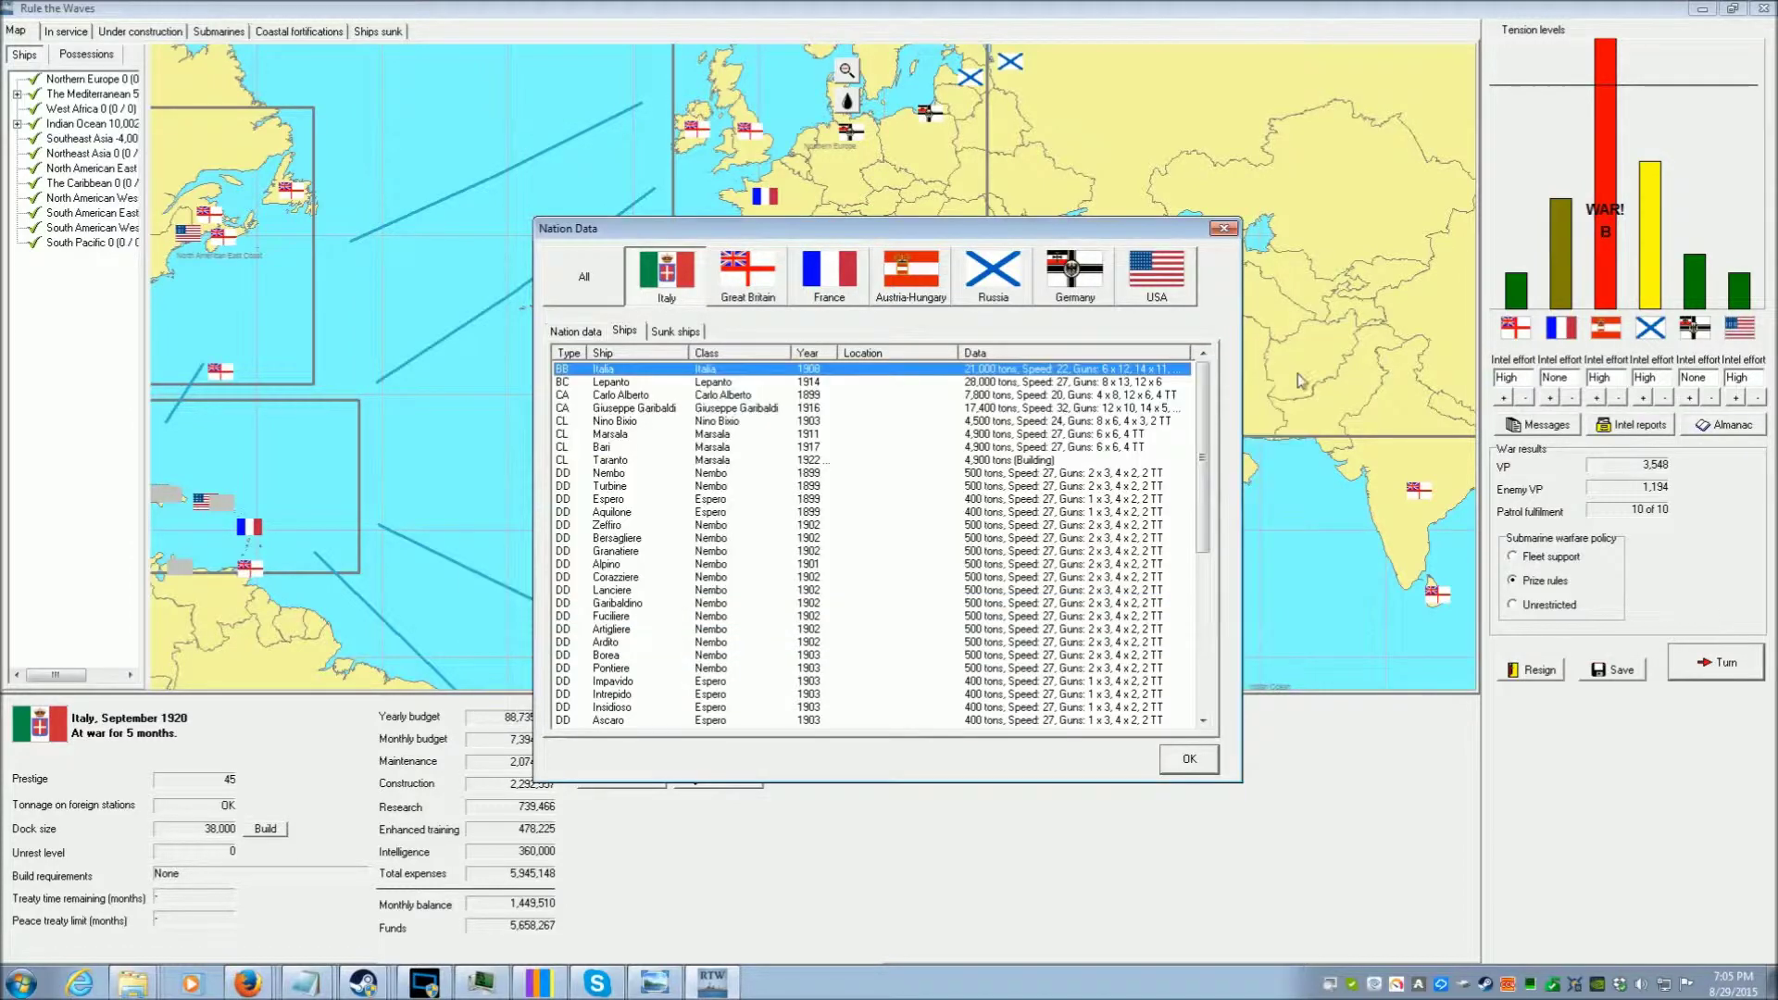
click(659, 385)
right_click(658, 385)
click(690, 394)
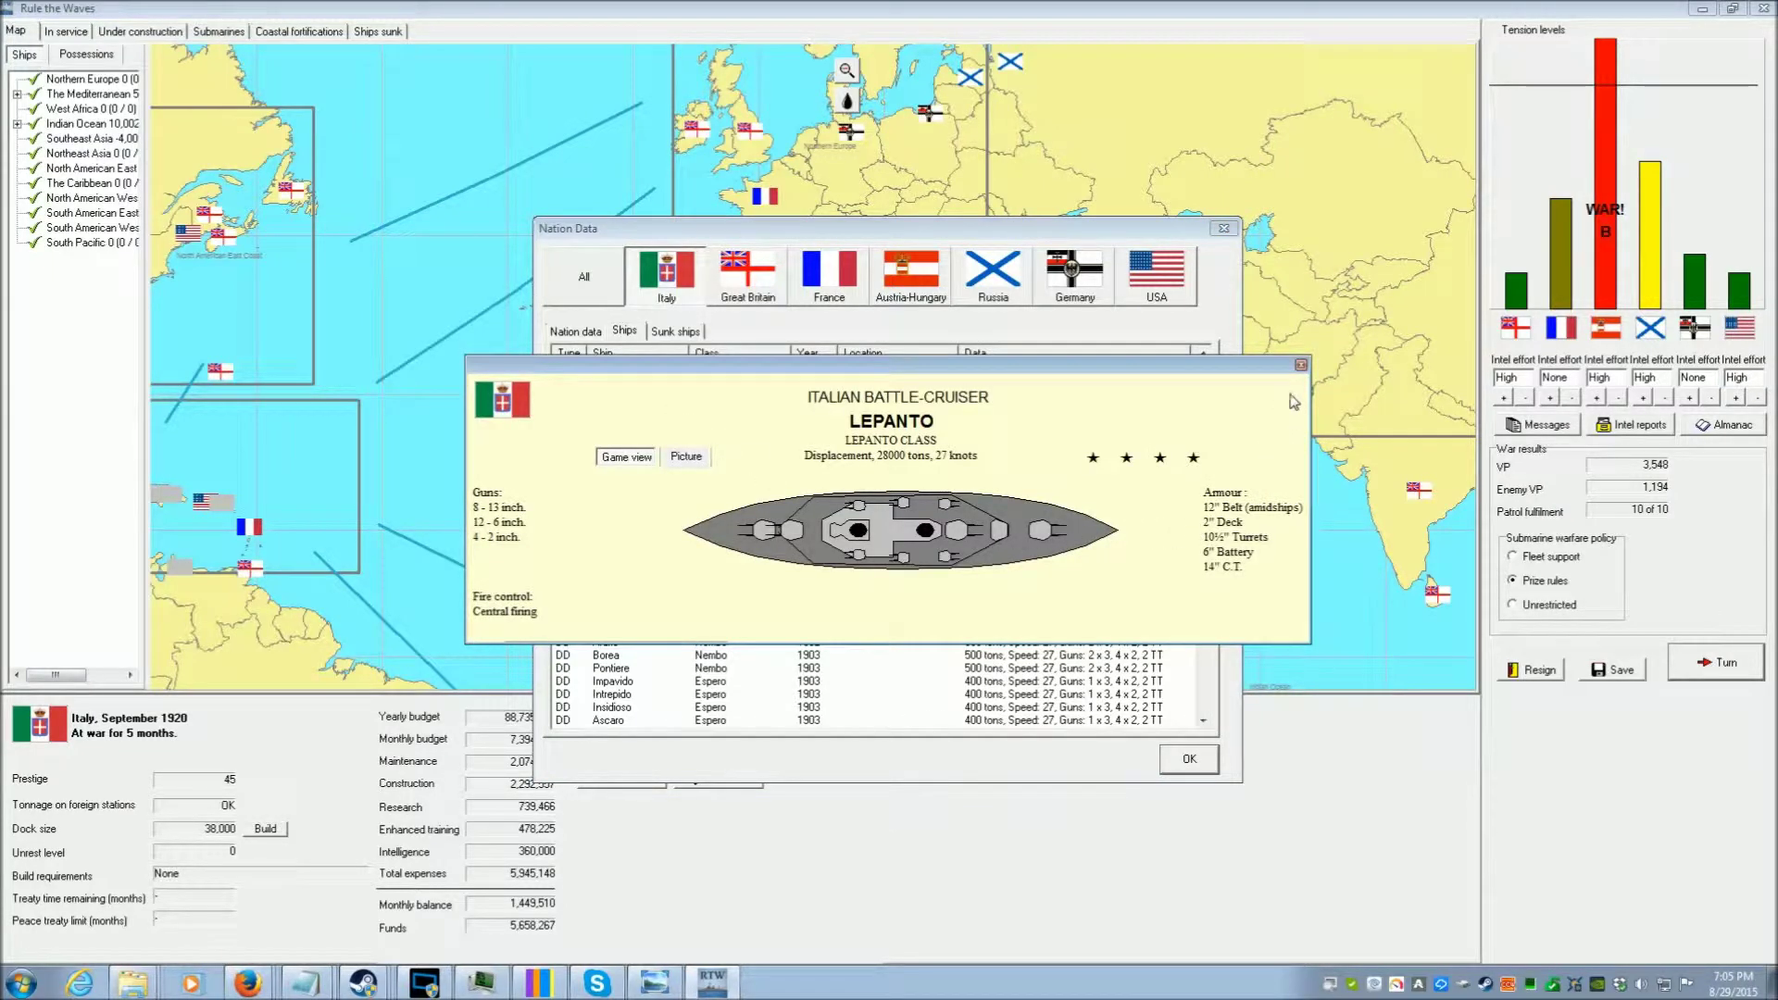
click(1300, 369)
Close the nation data and back out of the ship-building form without ordering
click(1189, 759)
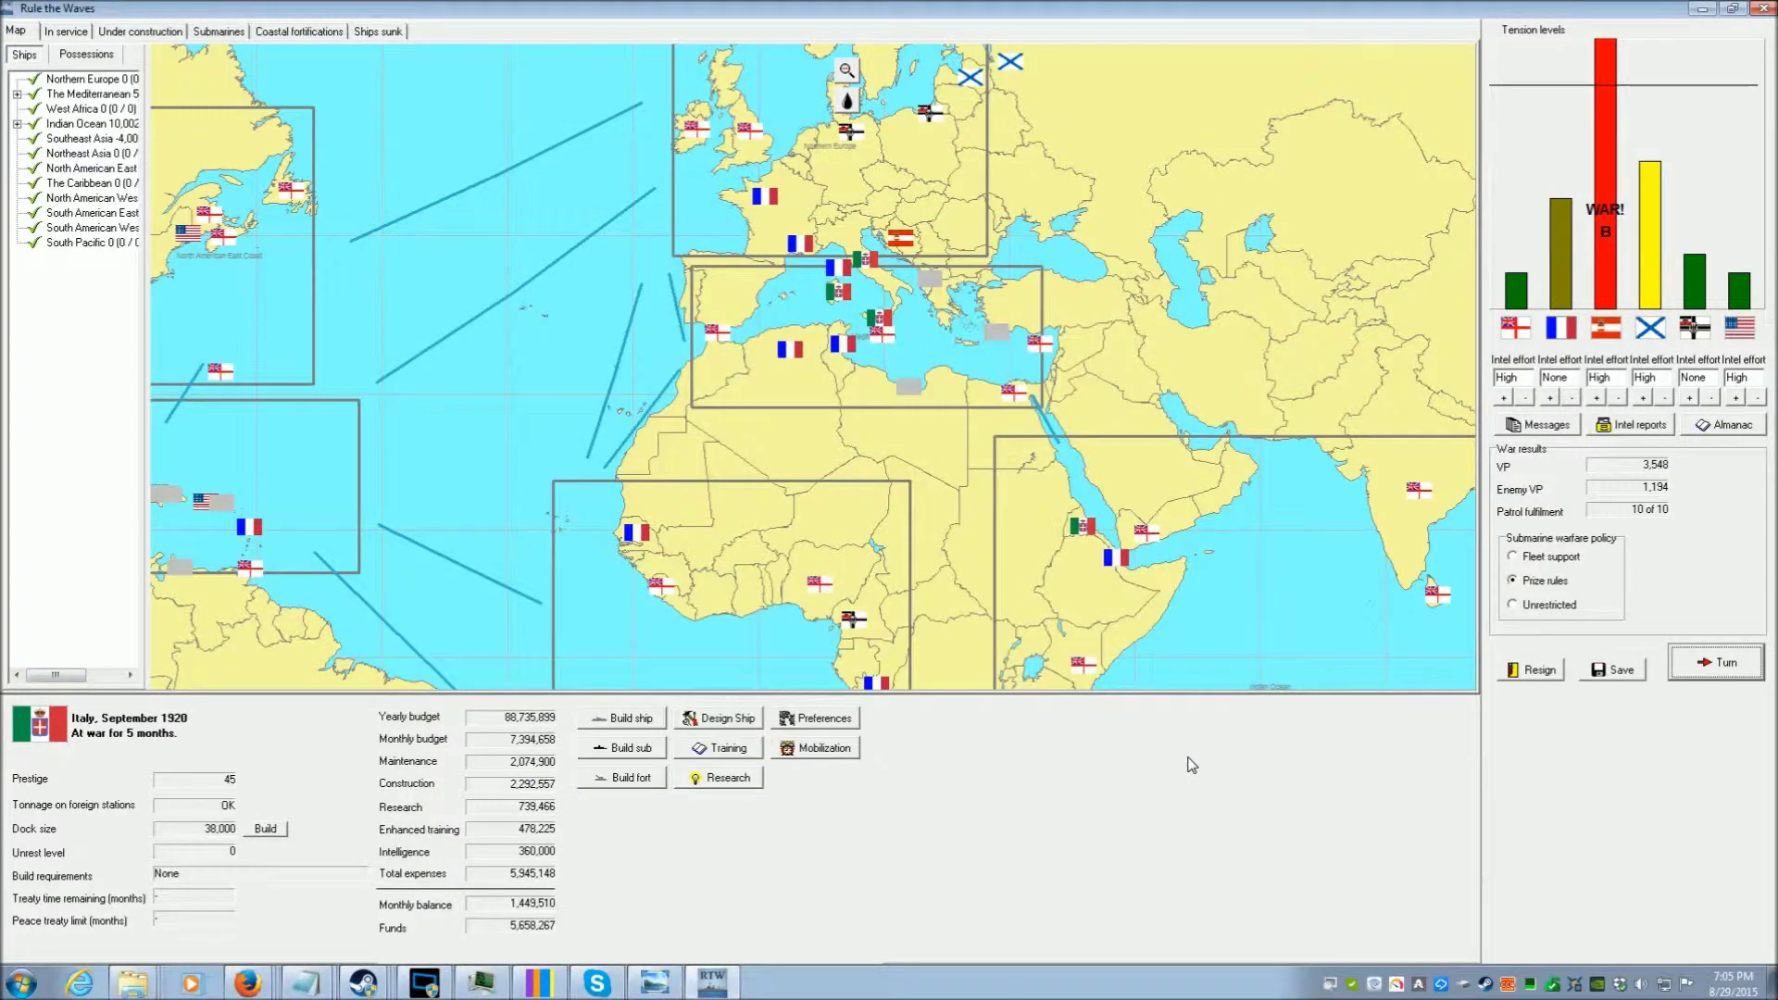
click(660, 726)
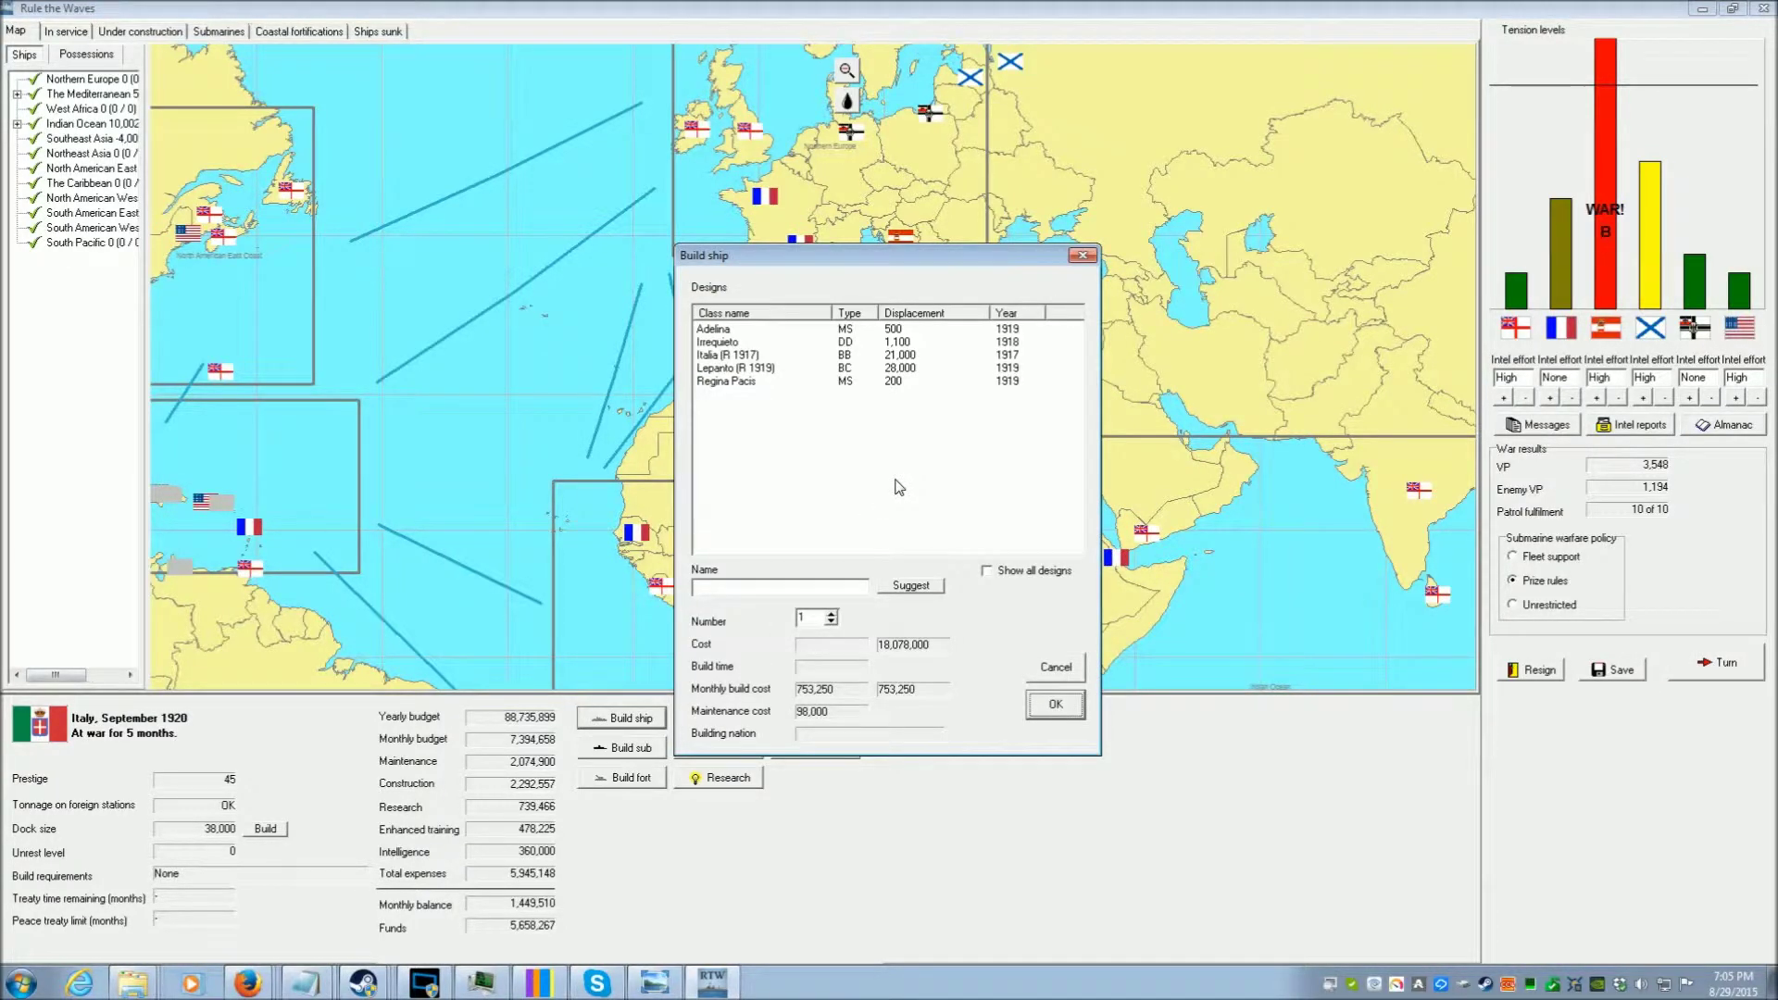
click(1056, 667)
Check the light cruiser Taranto under construction, advance to October 1920, and acknowledge the engine overhaul notice
click(125, 34)
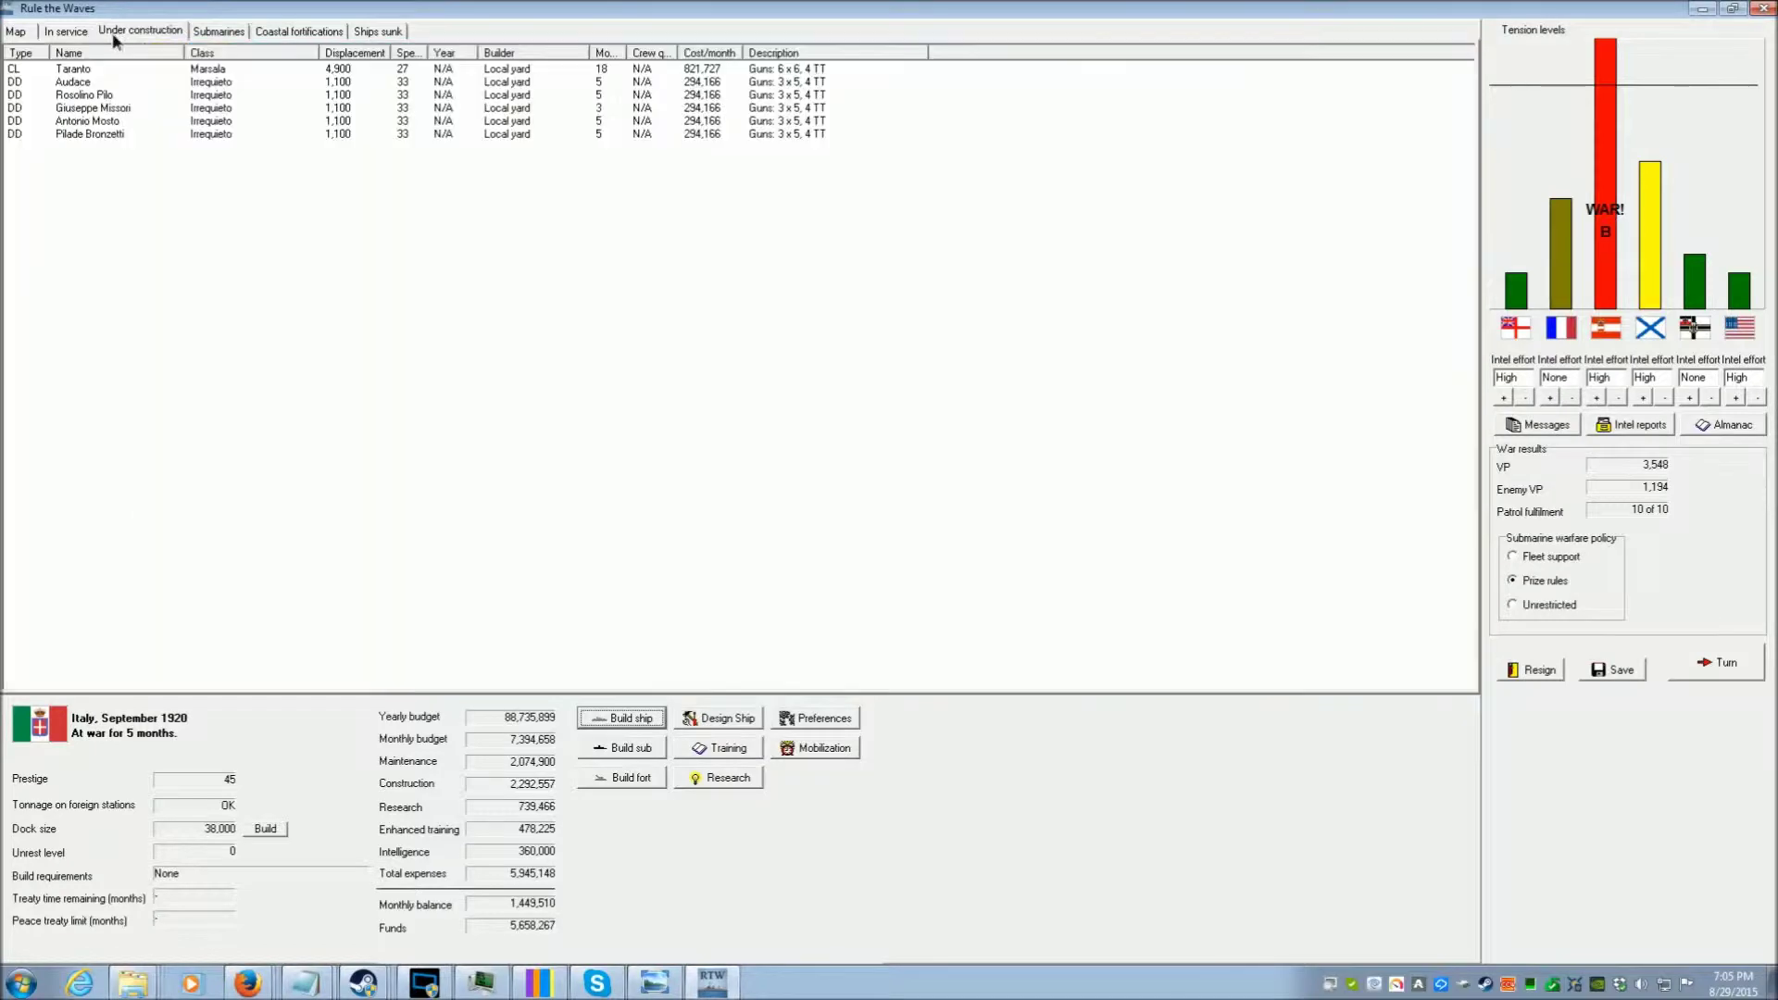
click(447, 70)
click(16, 33)
click(1719, 662)
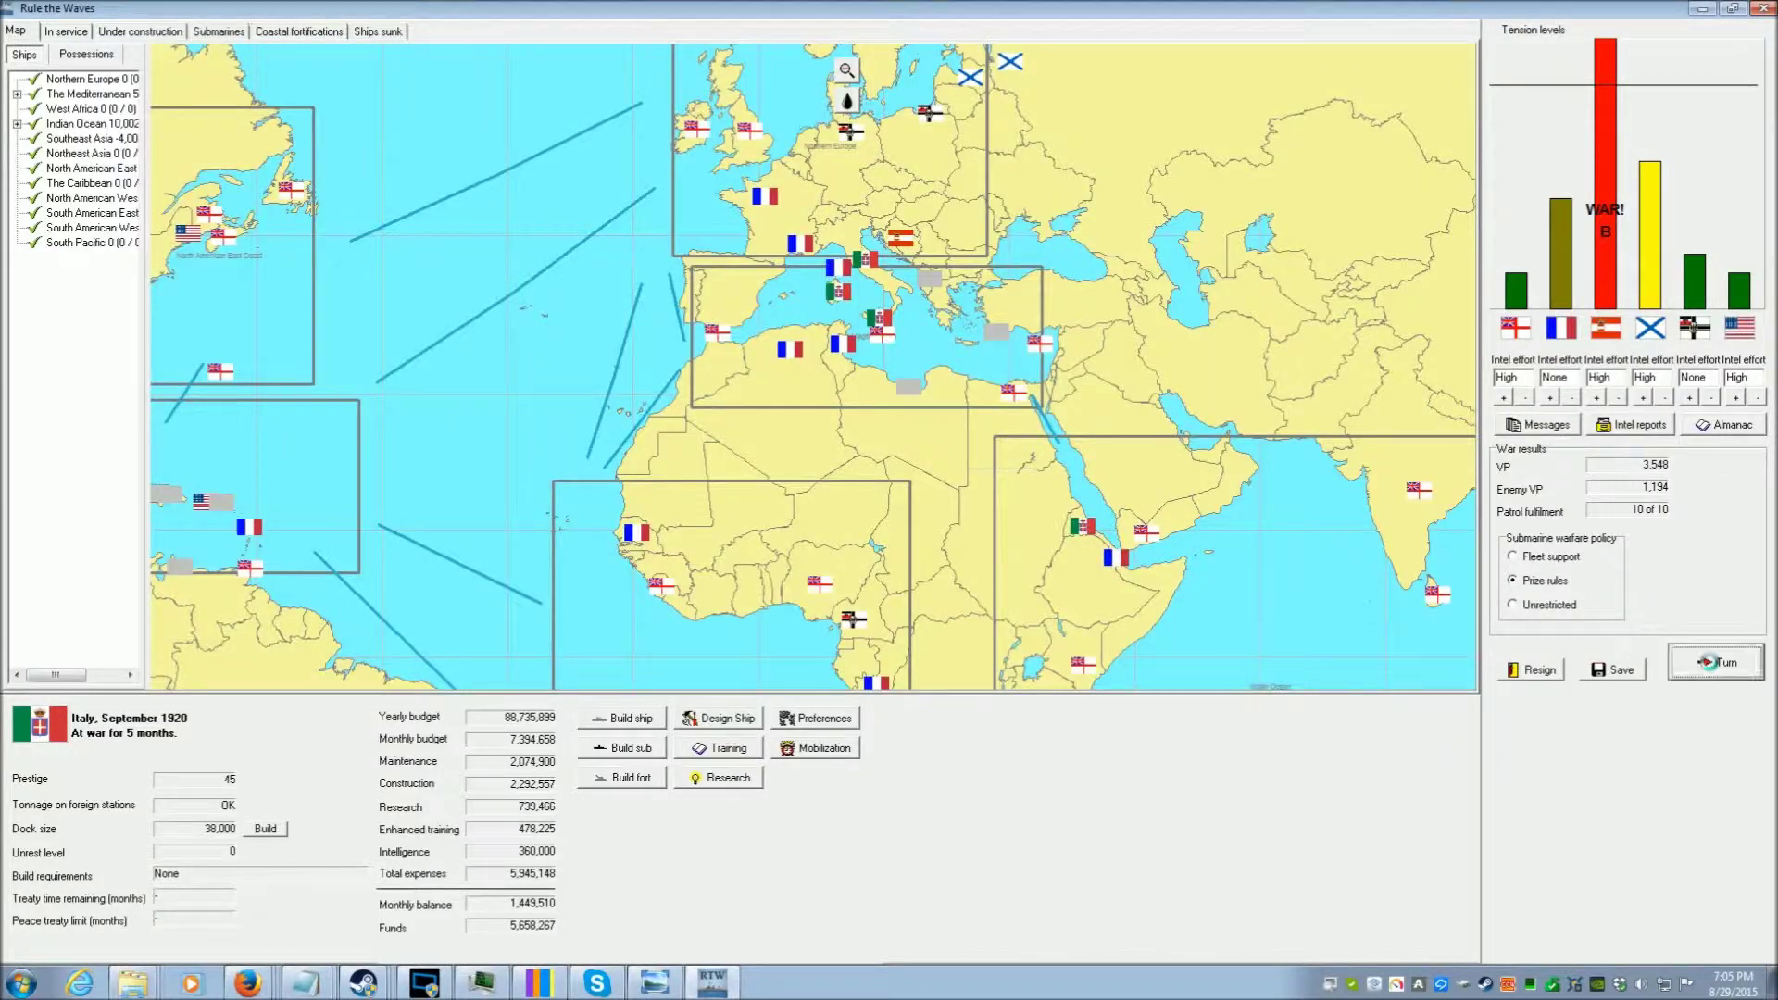
click(890, 526)
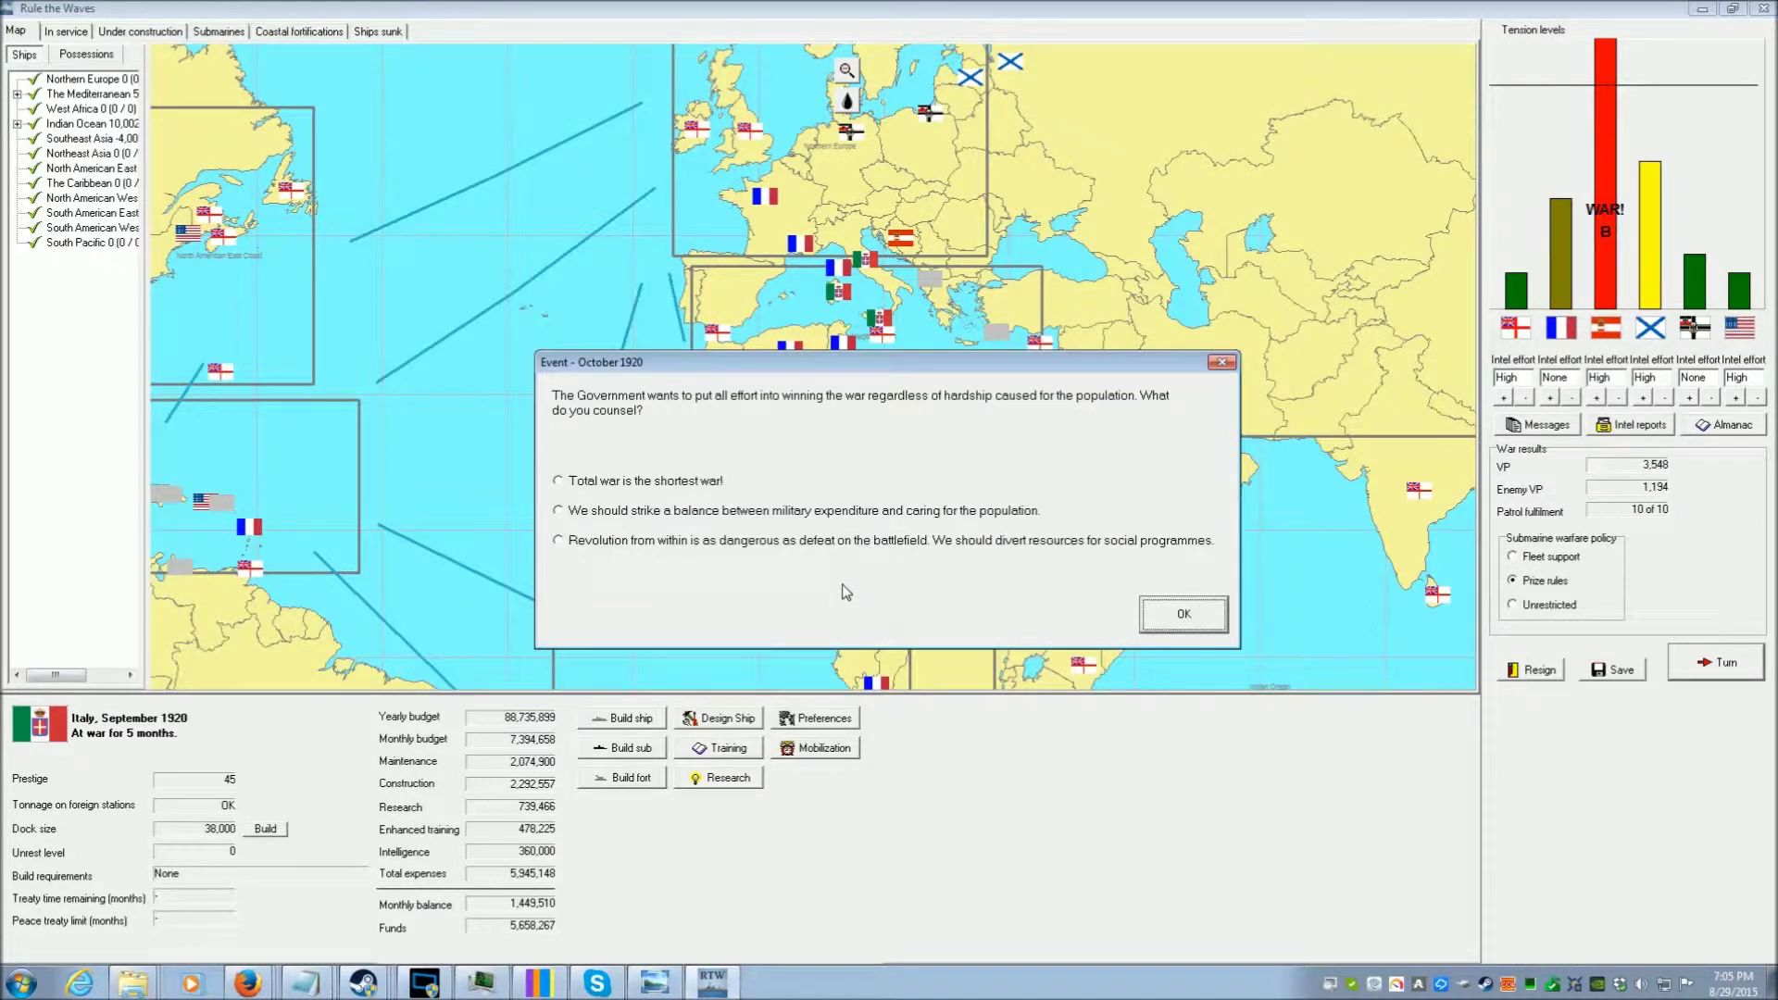
Advise balancing military spending with population care, acknowledge both research breakthroughs, and accept the coastal raid
click(702, 512)
click(1168, 620)
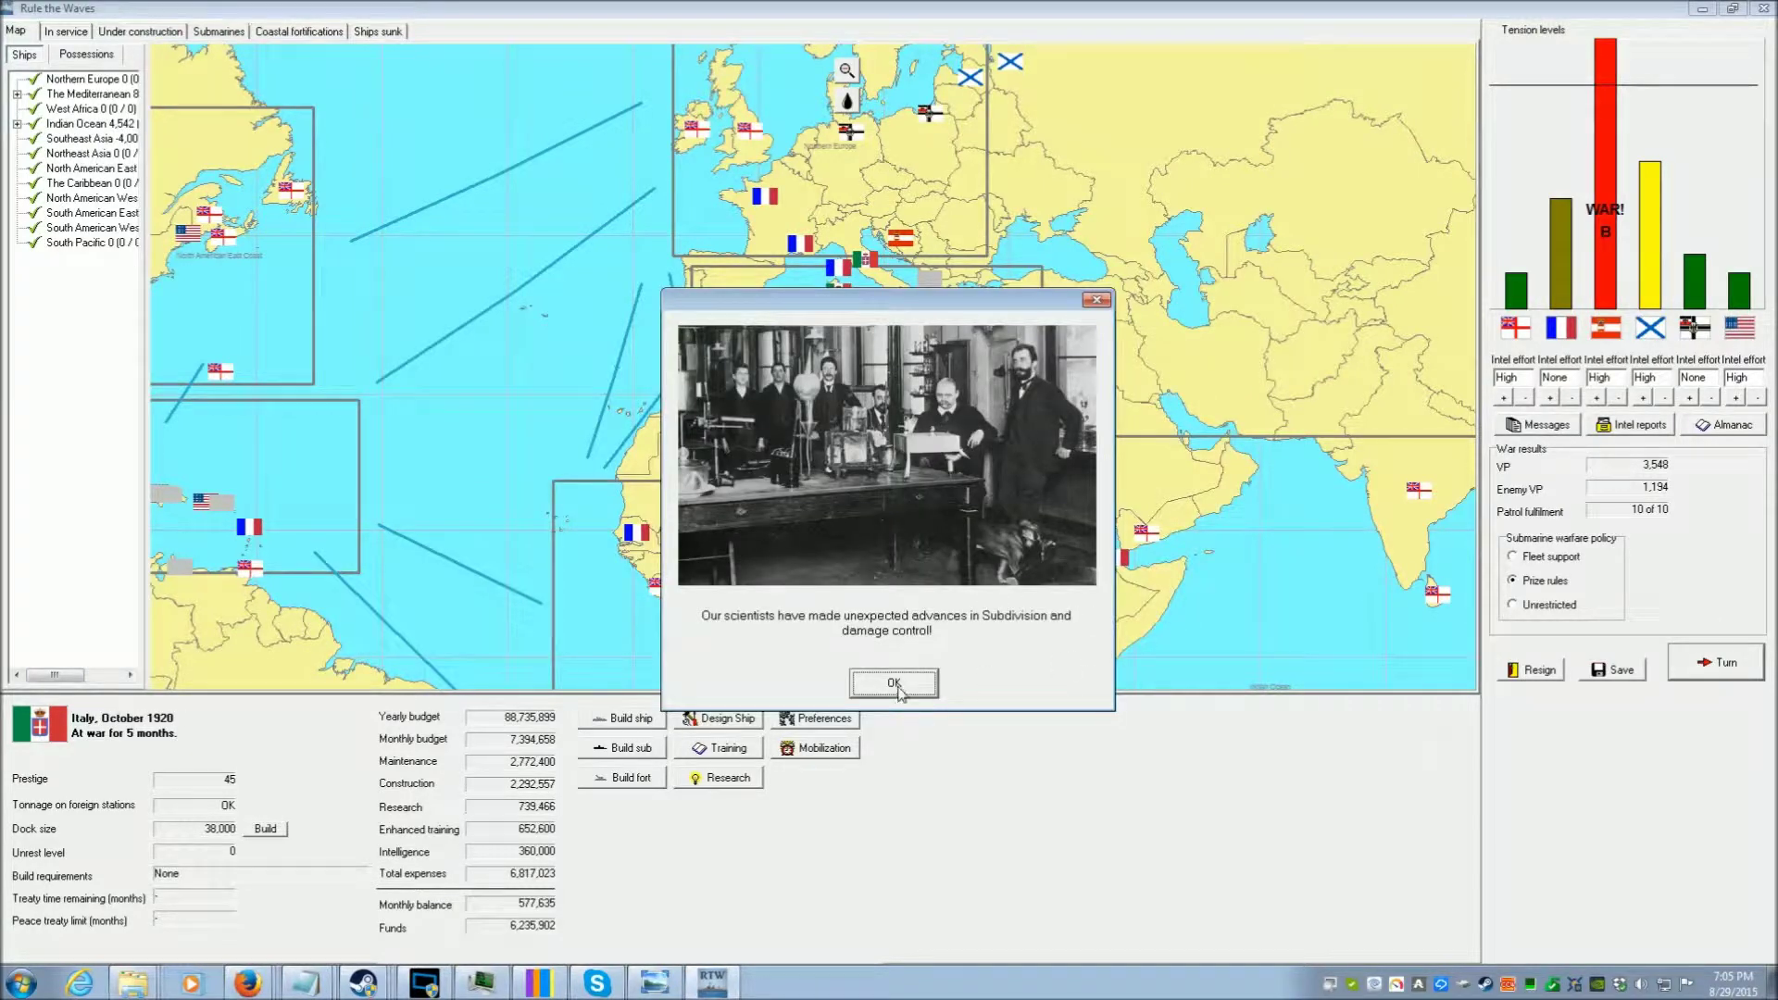
click(897, 692)
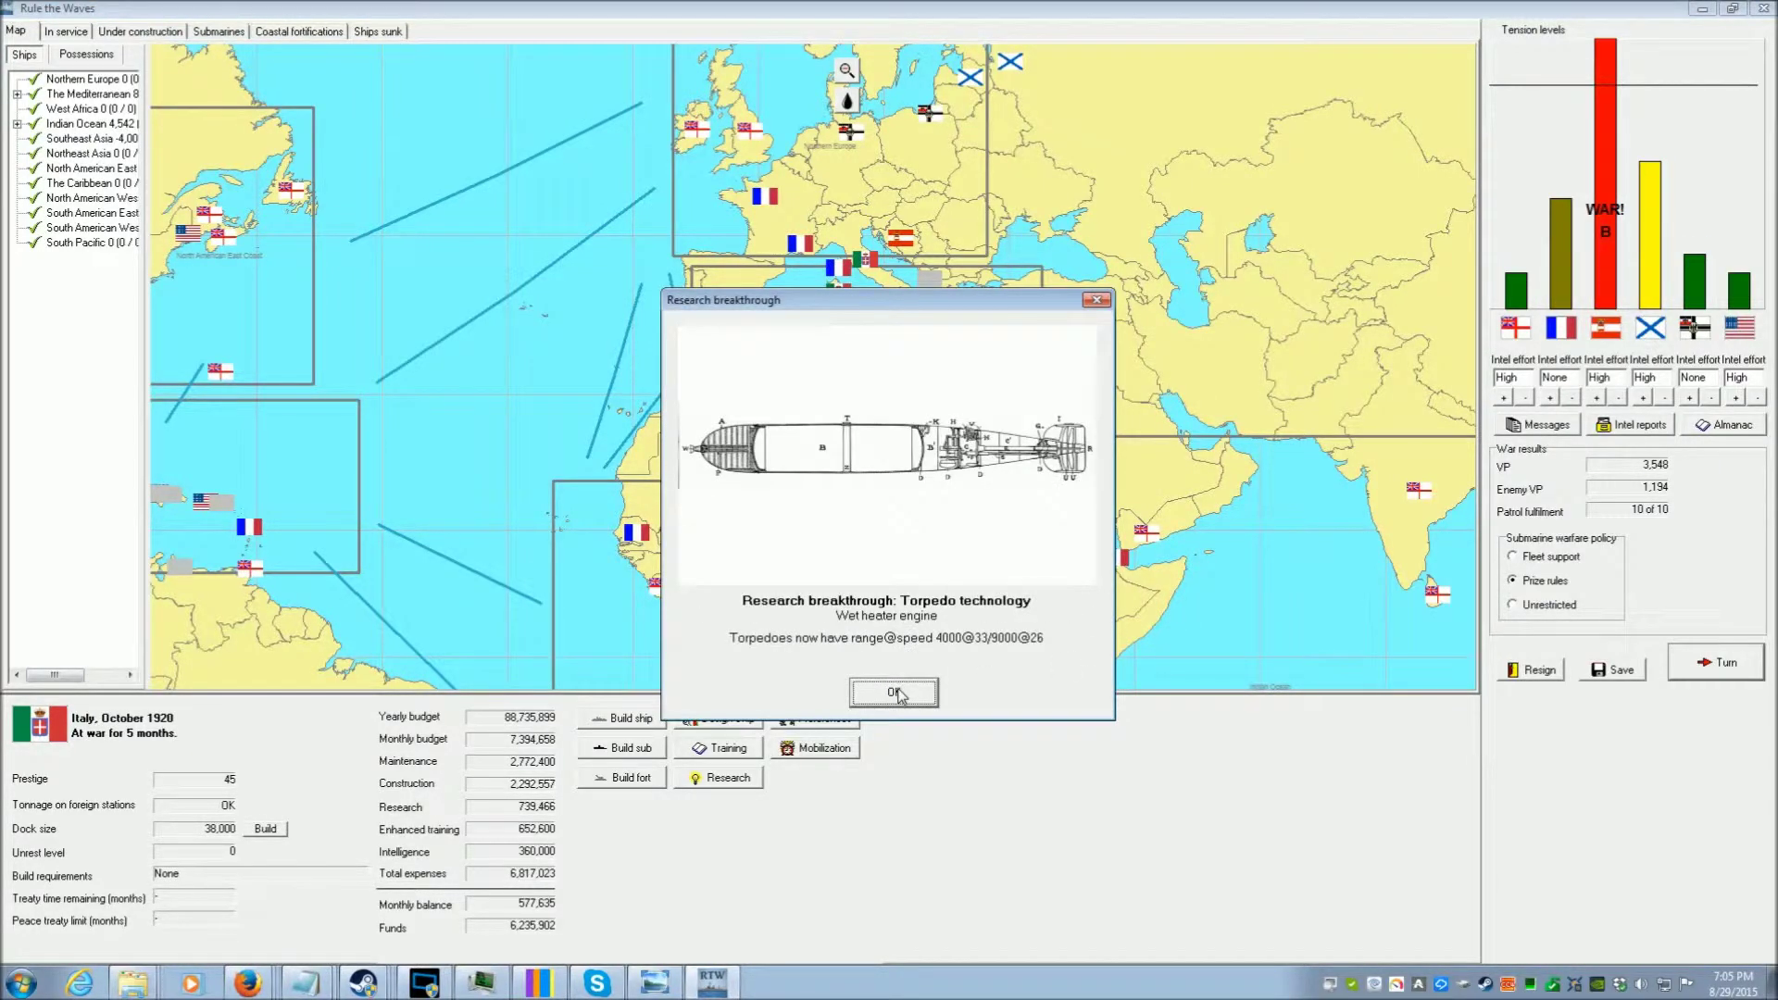
click(894, 692)
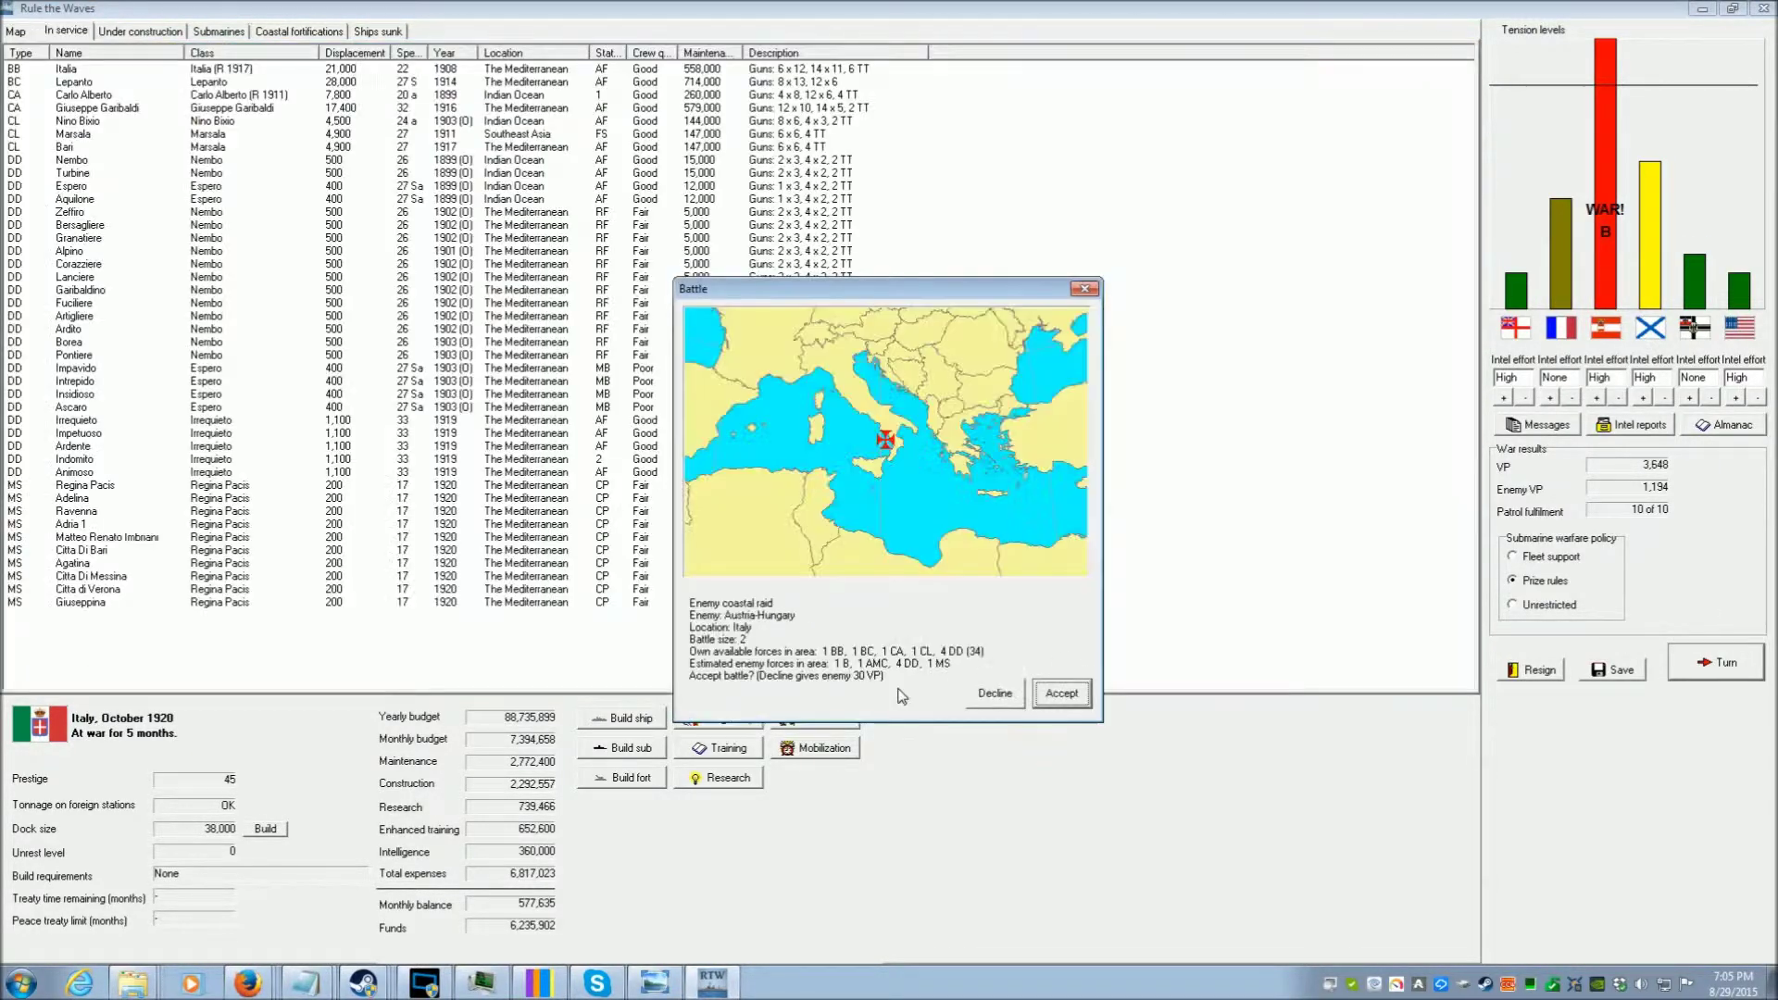
click(1061, 693)
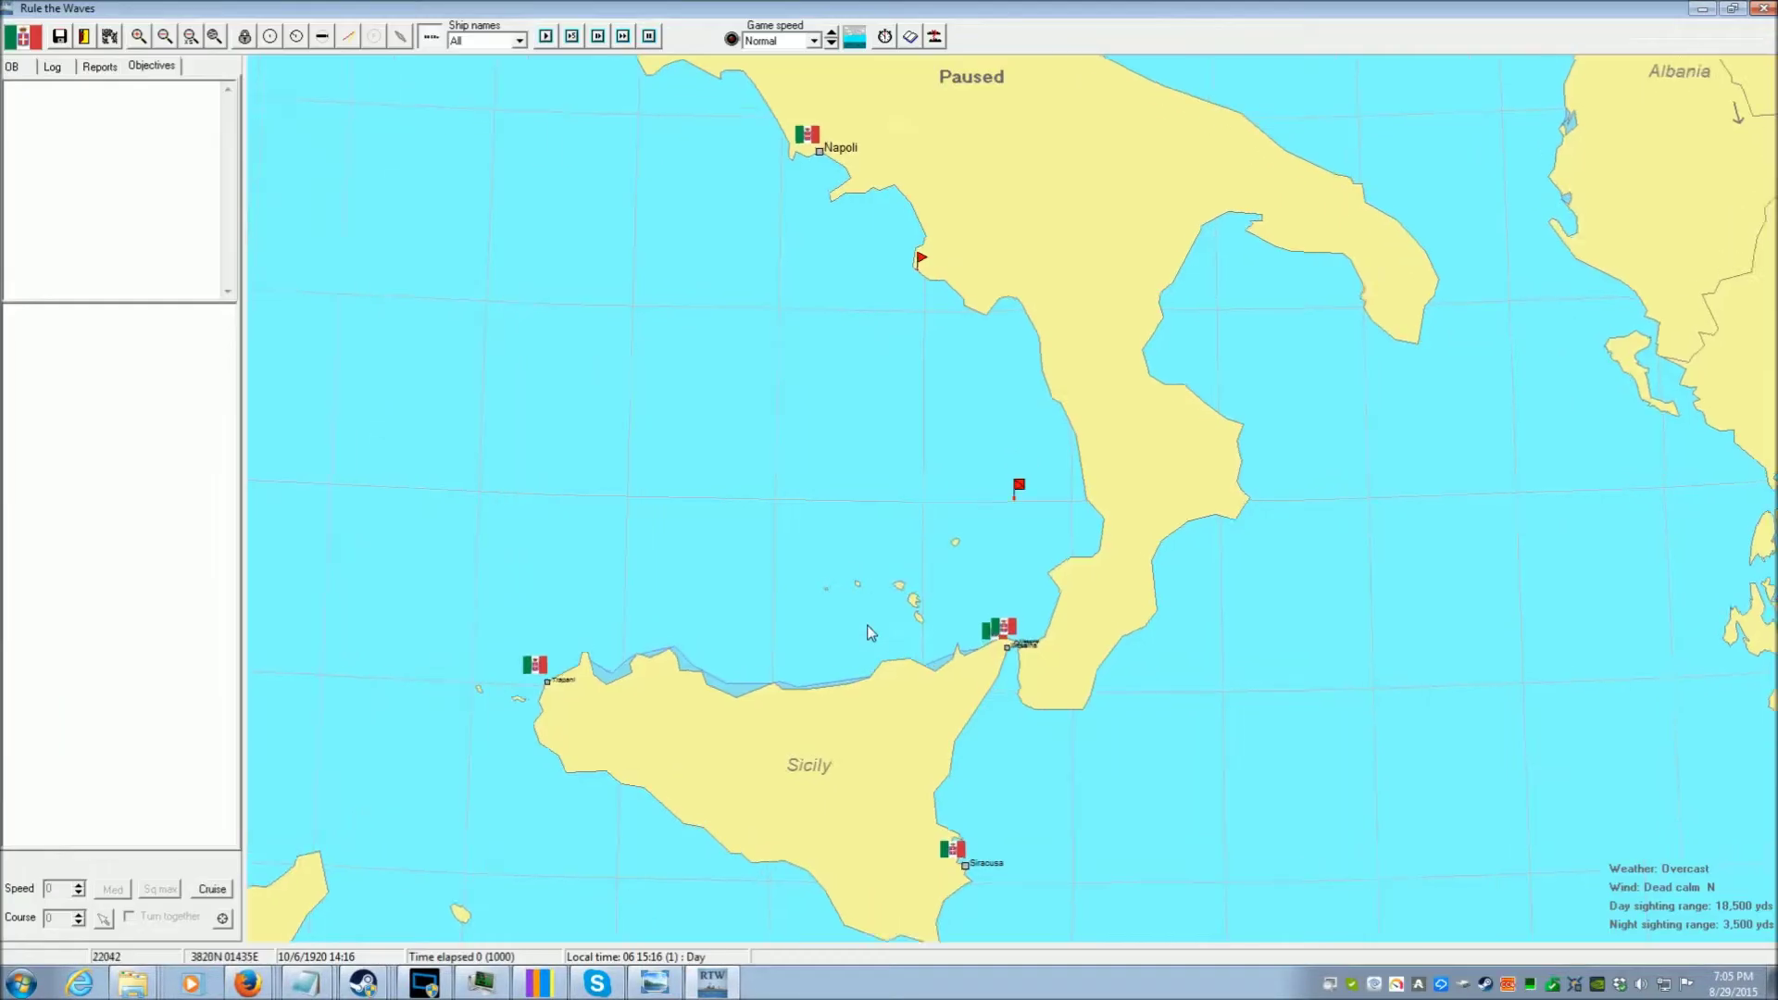
scroll(869, 634, up, 1)
scroll(869, 635, up, 1)
scroll(868, 633, up, 1)
scroll(868, 635, up, 1)
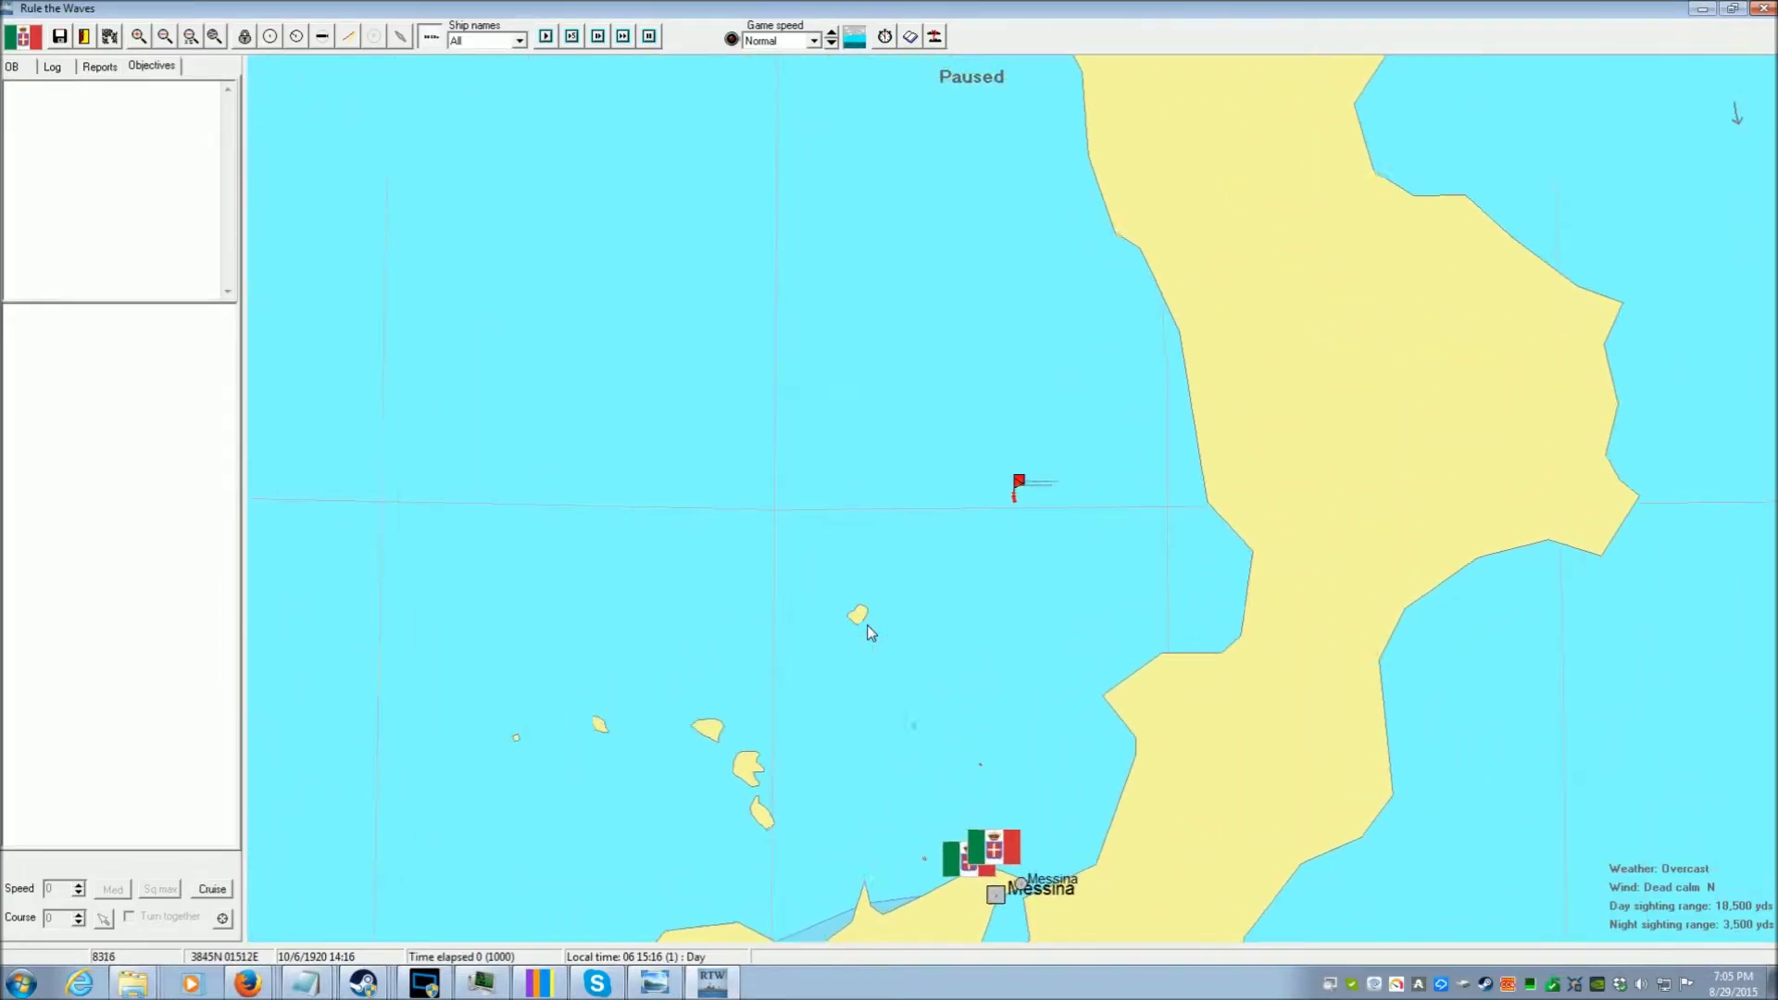
scroll(868, 634, up, 1)
scroll(869, 634, up, 1)
scroll(868, 634, up, 1)
Select Light Cruiser Division 1, raise its speed to 27, and unpause the battle
click(1022, 378)
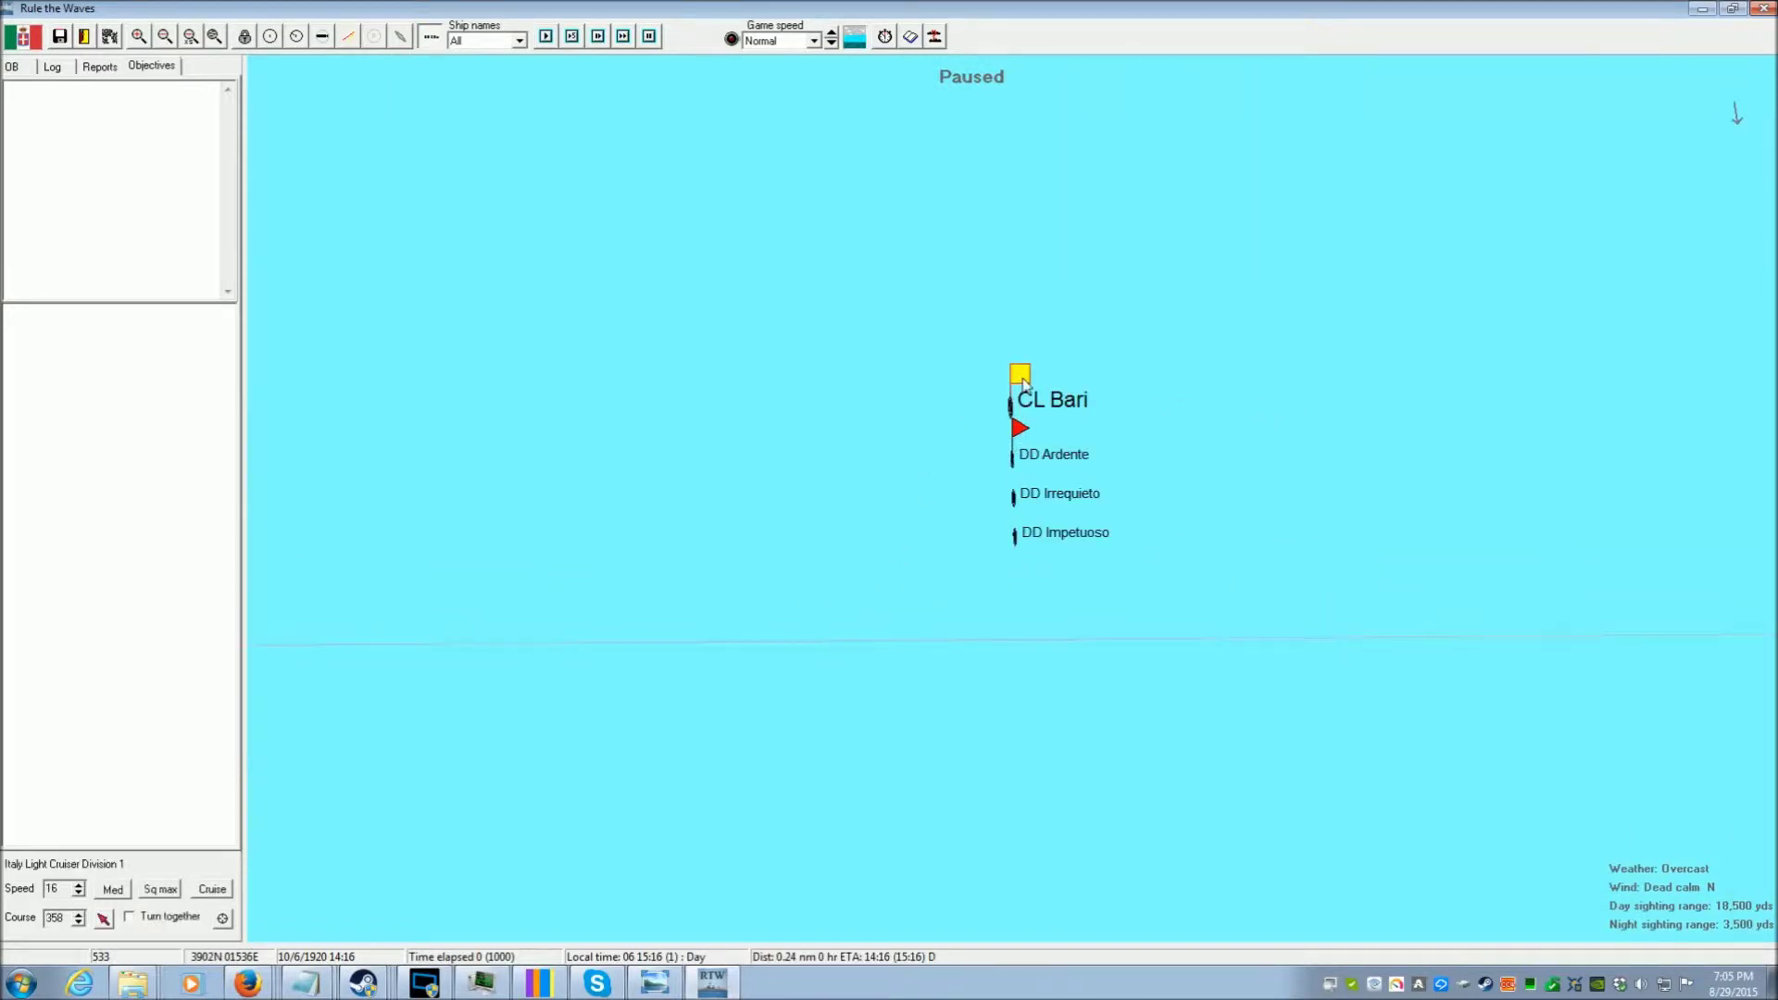
scroll(675, 703, down, 1)
scroll(402, 704, down, 1)
click(163, 894)
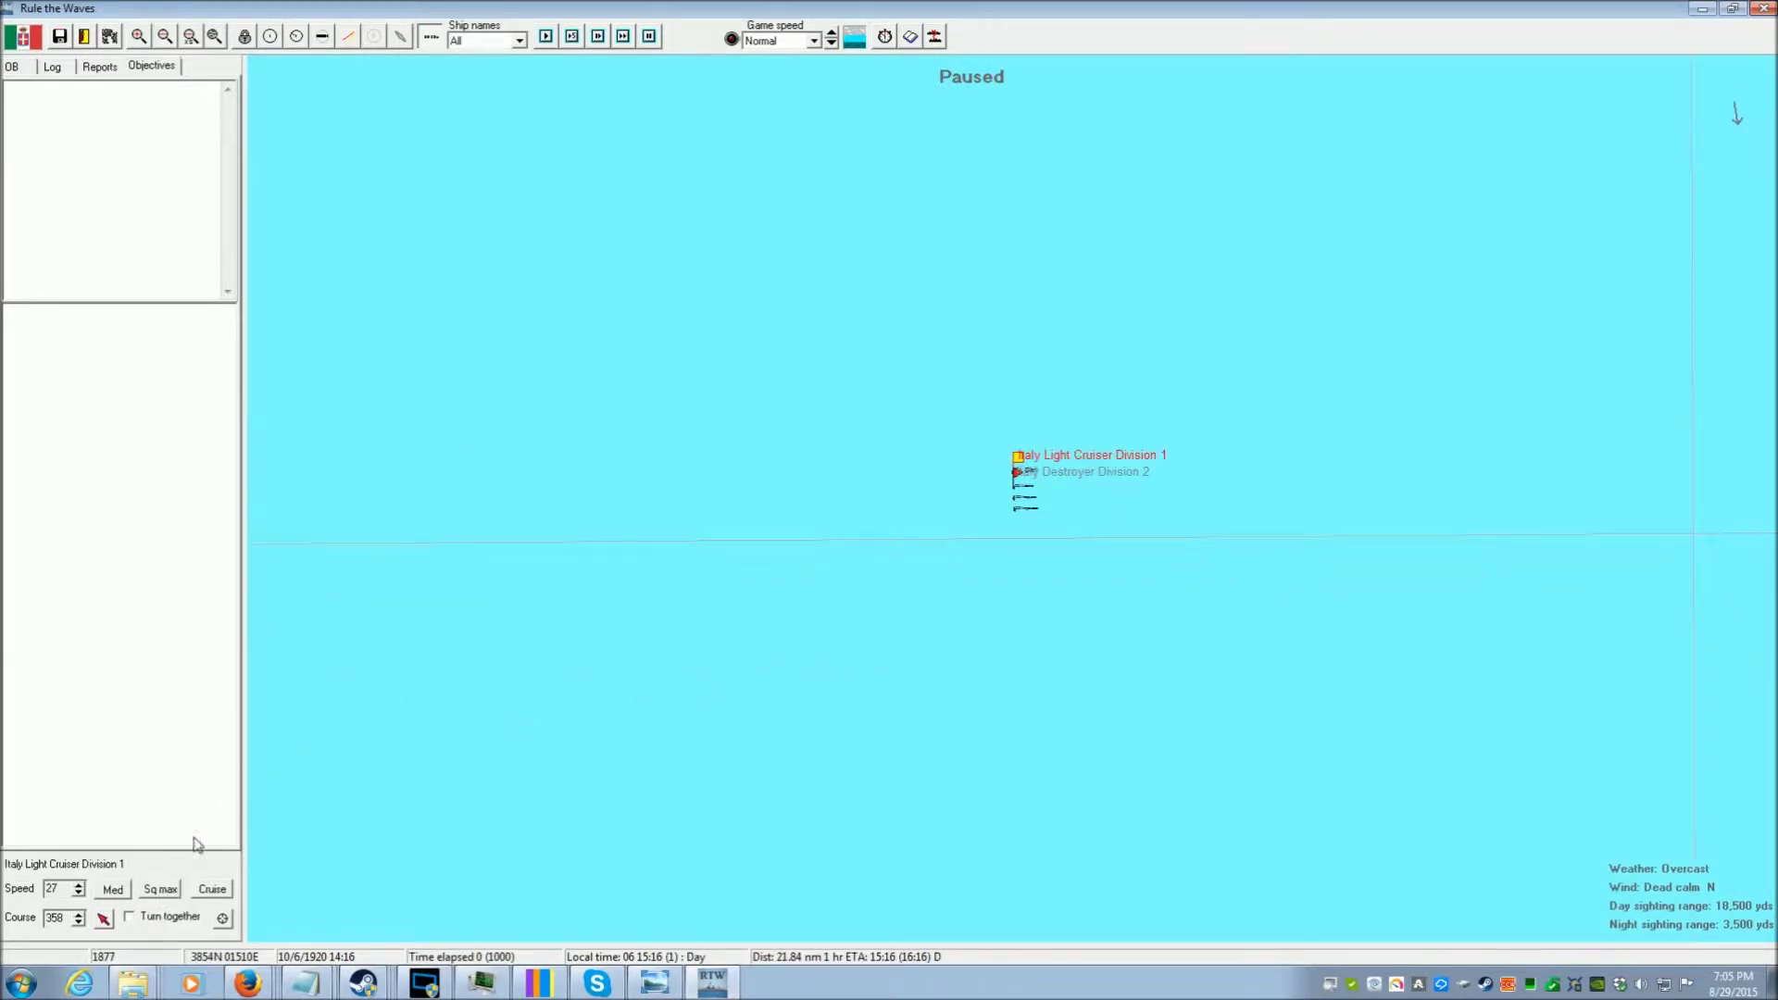
scroll(613, 97, down, 1)
click(613, 44)
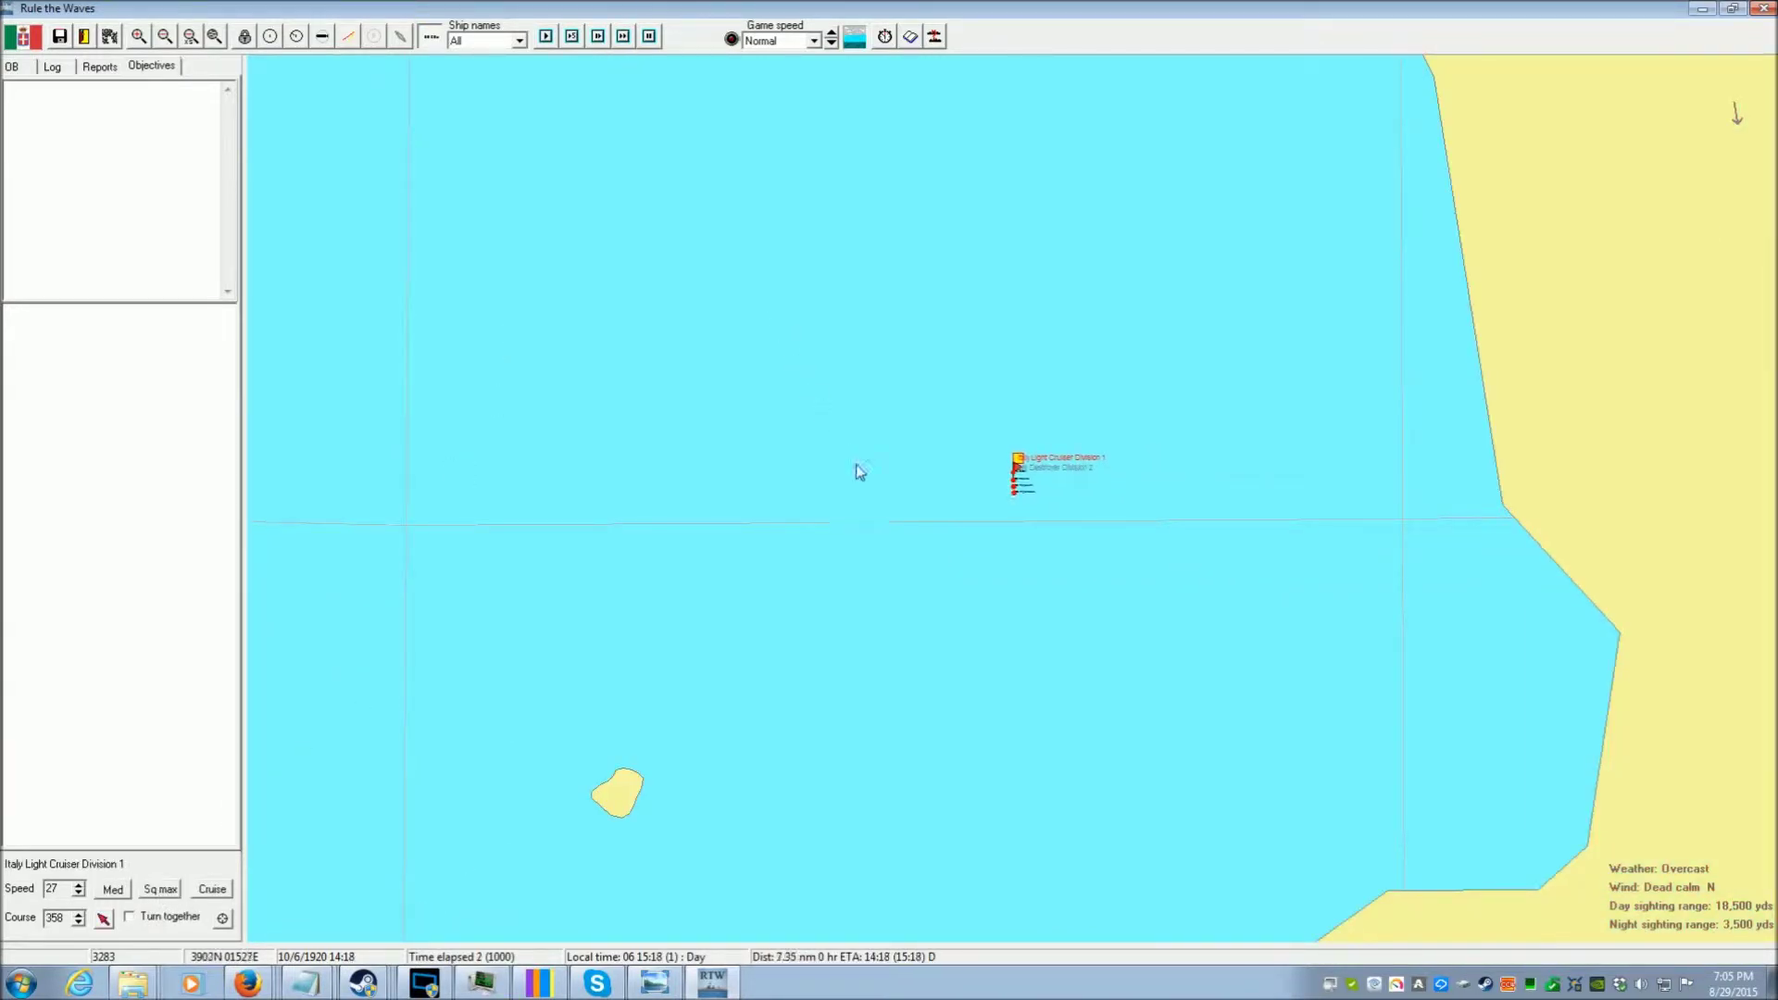
scroll(905, 607, down, 1)
scroll(905, 606, down, 1)
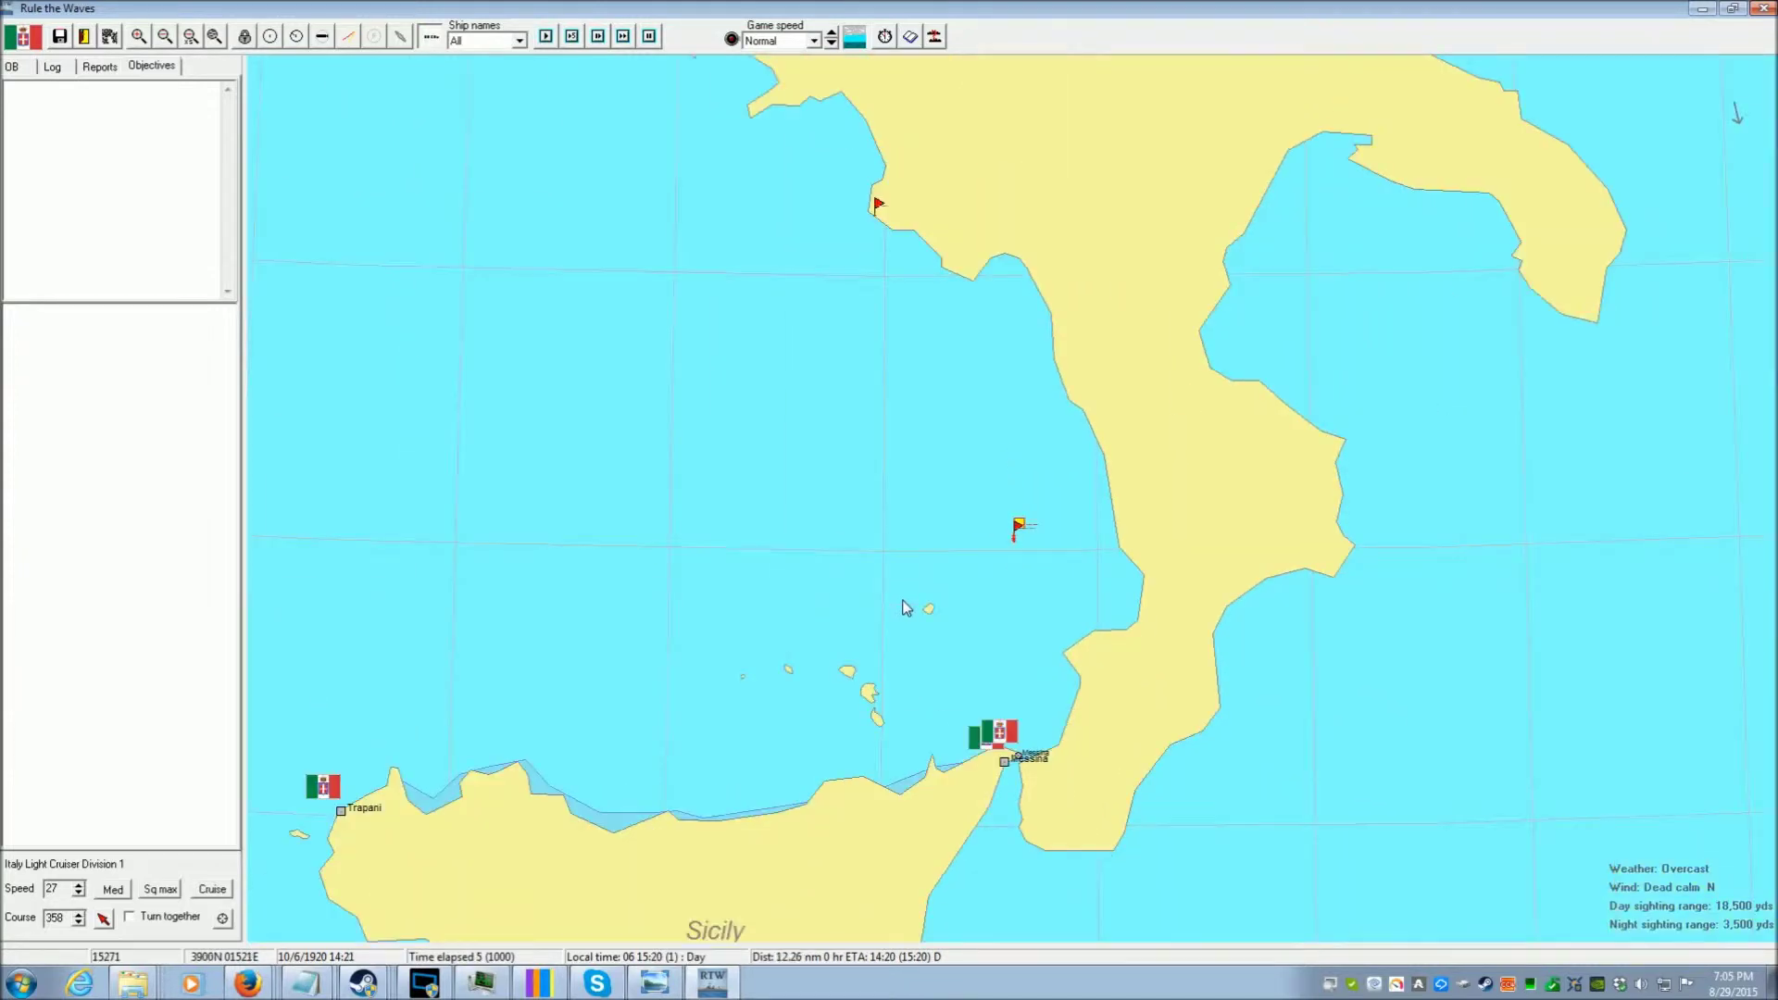
scroll(904, 607, up, 2)
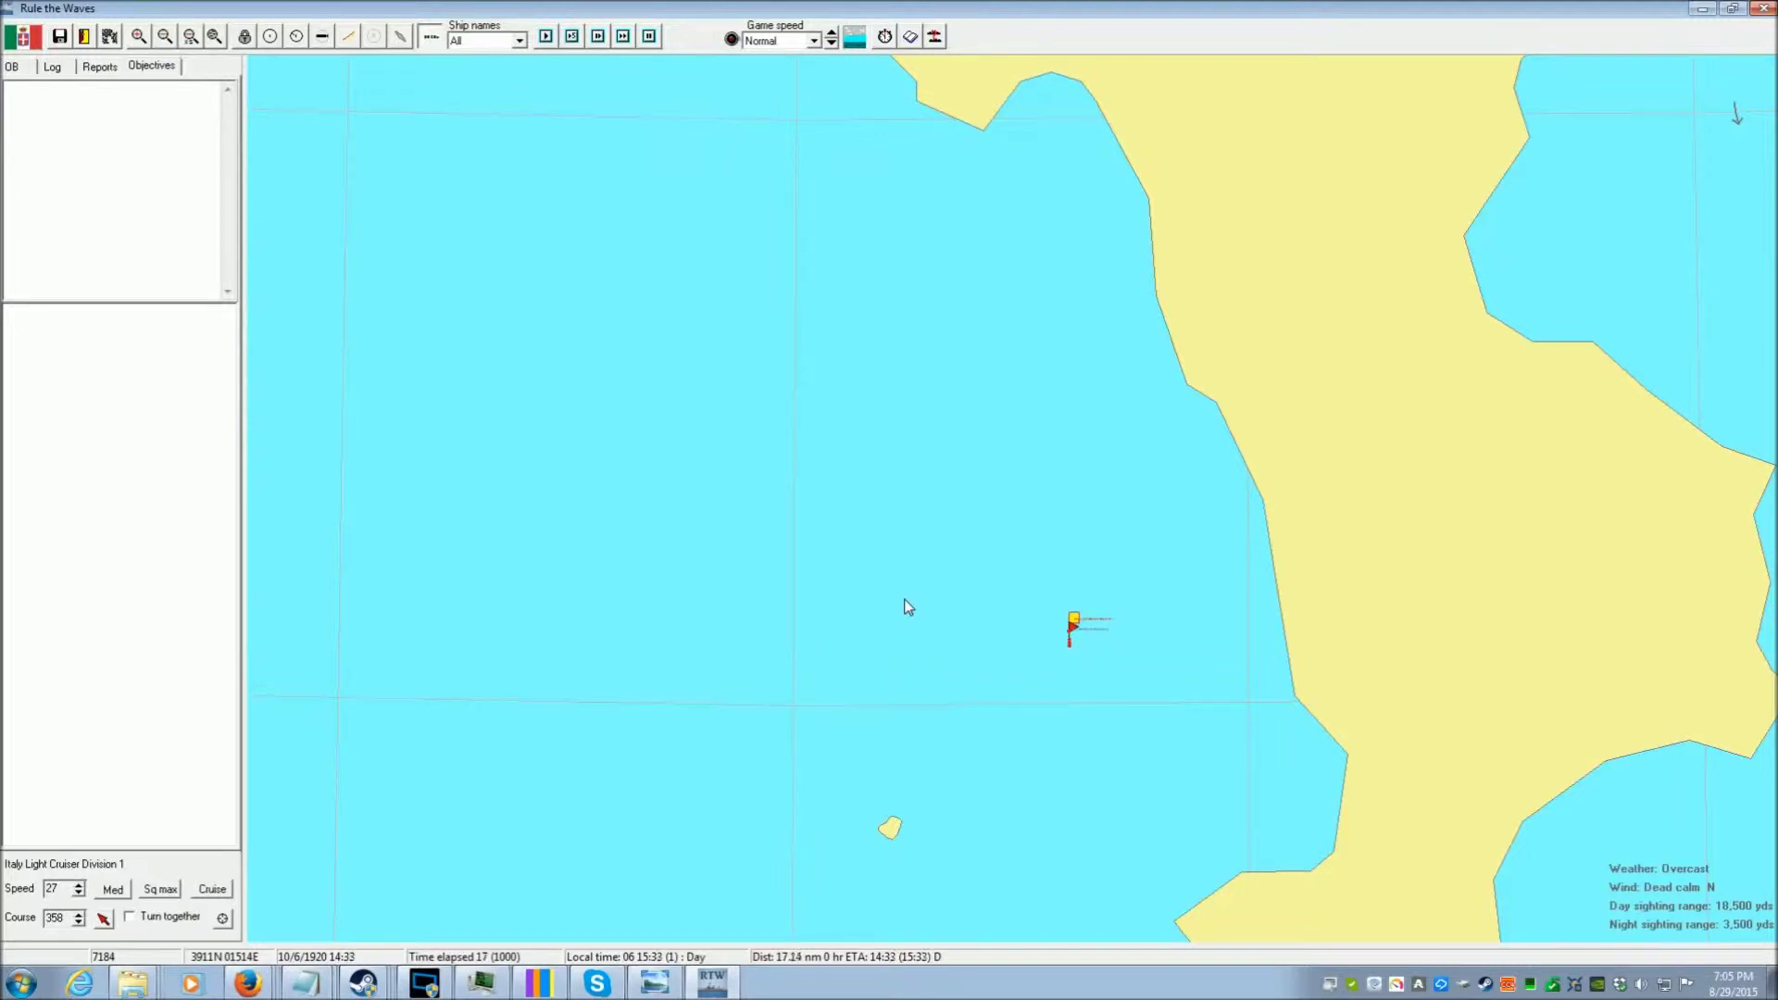
Speed up time while turning the division onto courses 303, 183, 164, 133, then 0
click(830, 34)
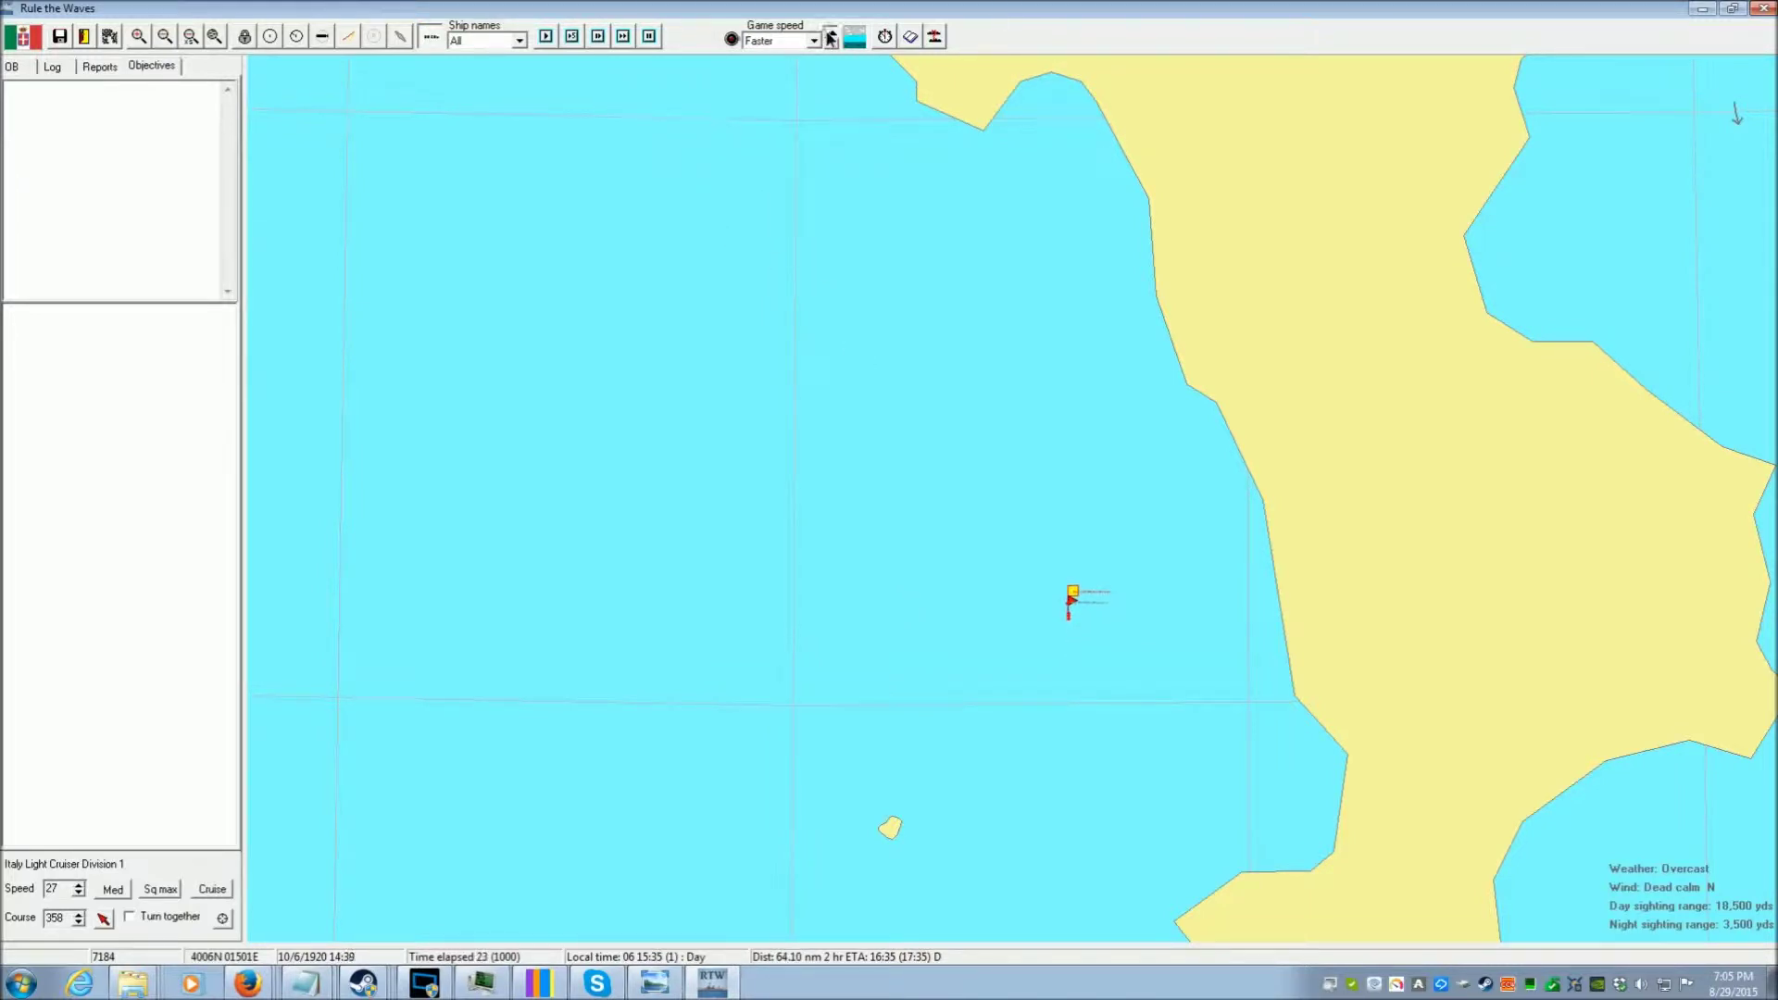
scroll(972, 454, down, 1)
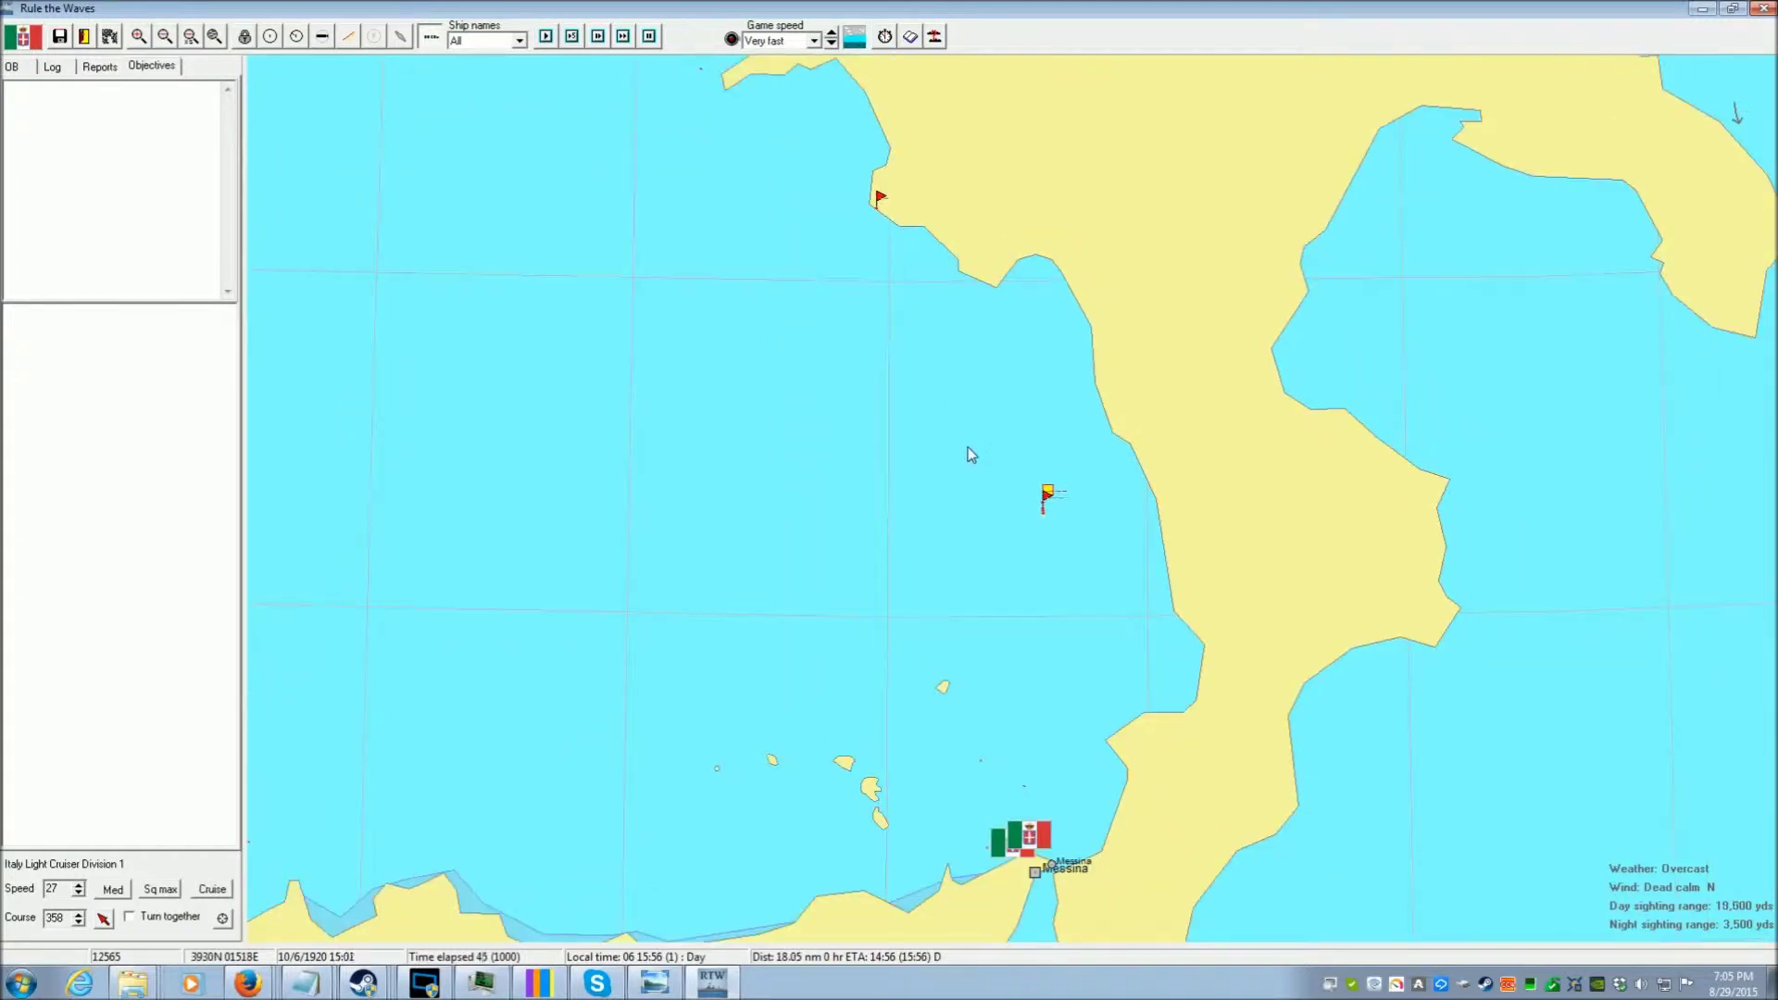
click(765, 266)
scroll(897, 504, down, 1)
scroll(896, 505, down, 1)
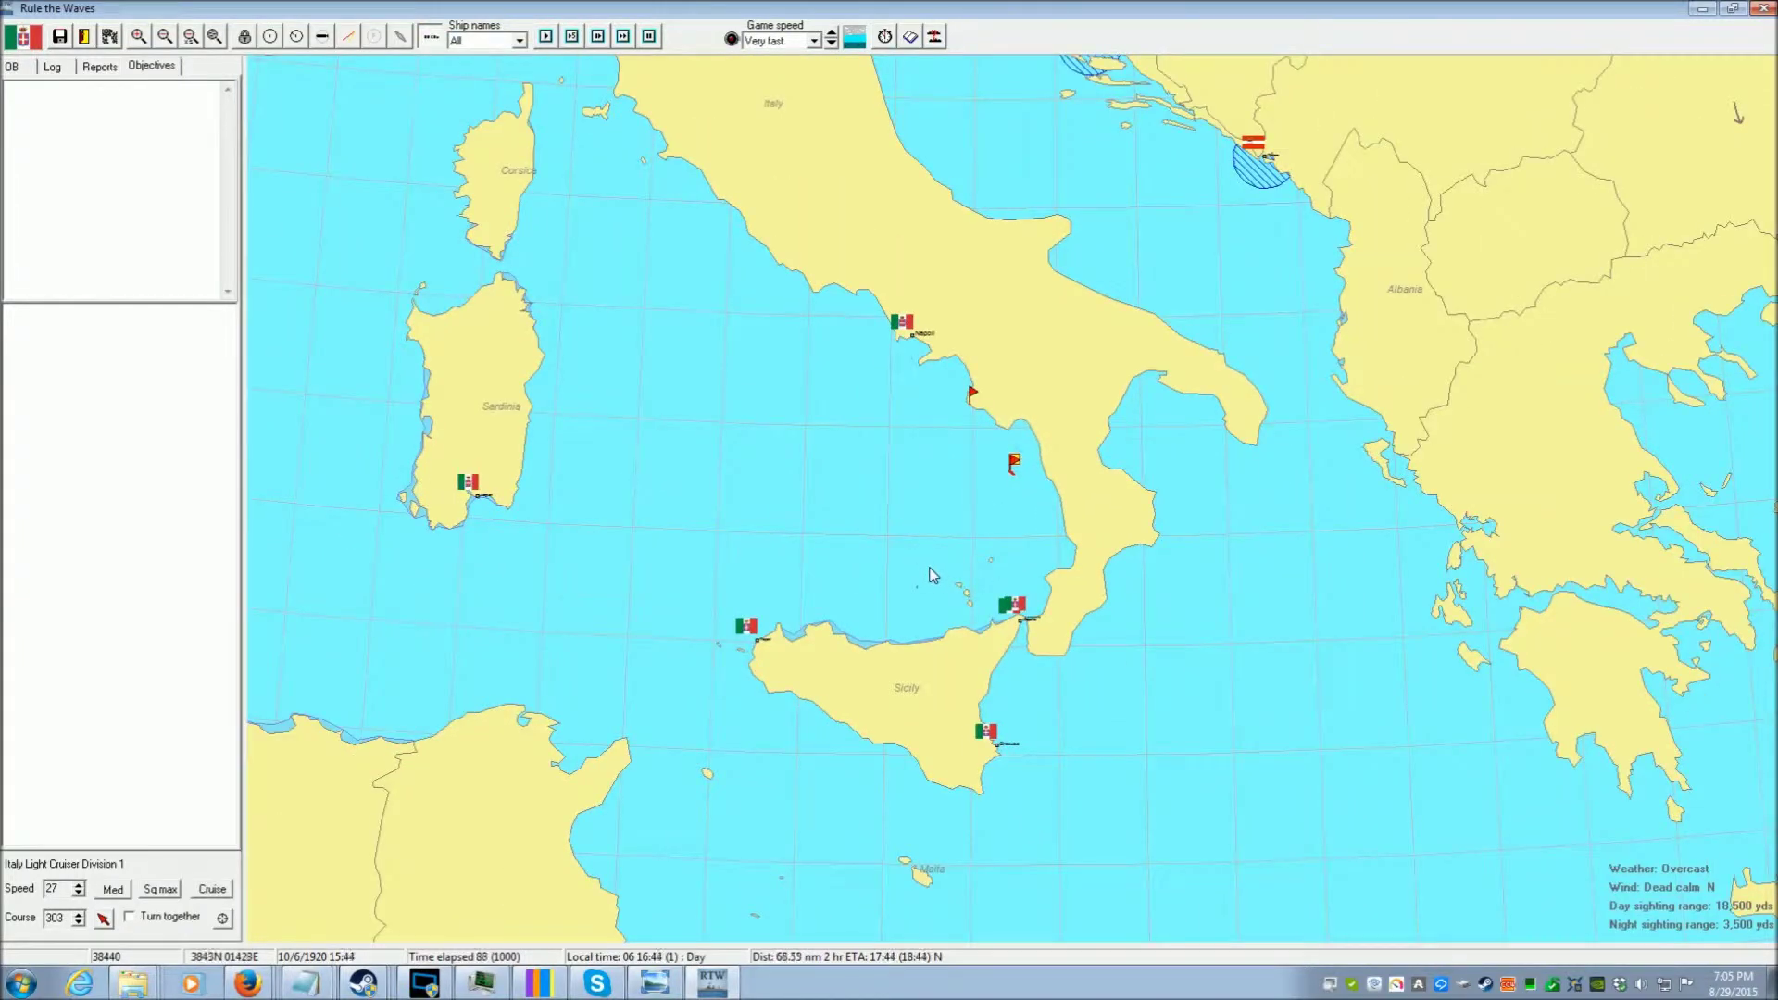
scroll(951, 591, up, 1)
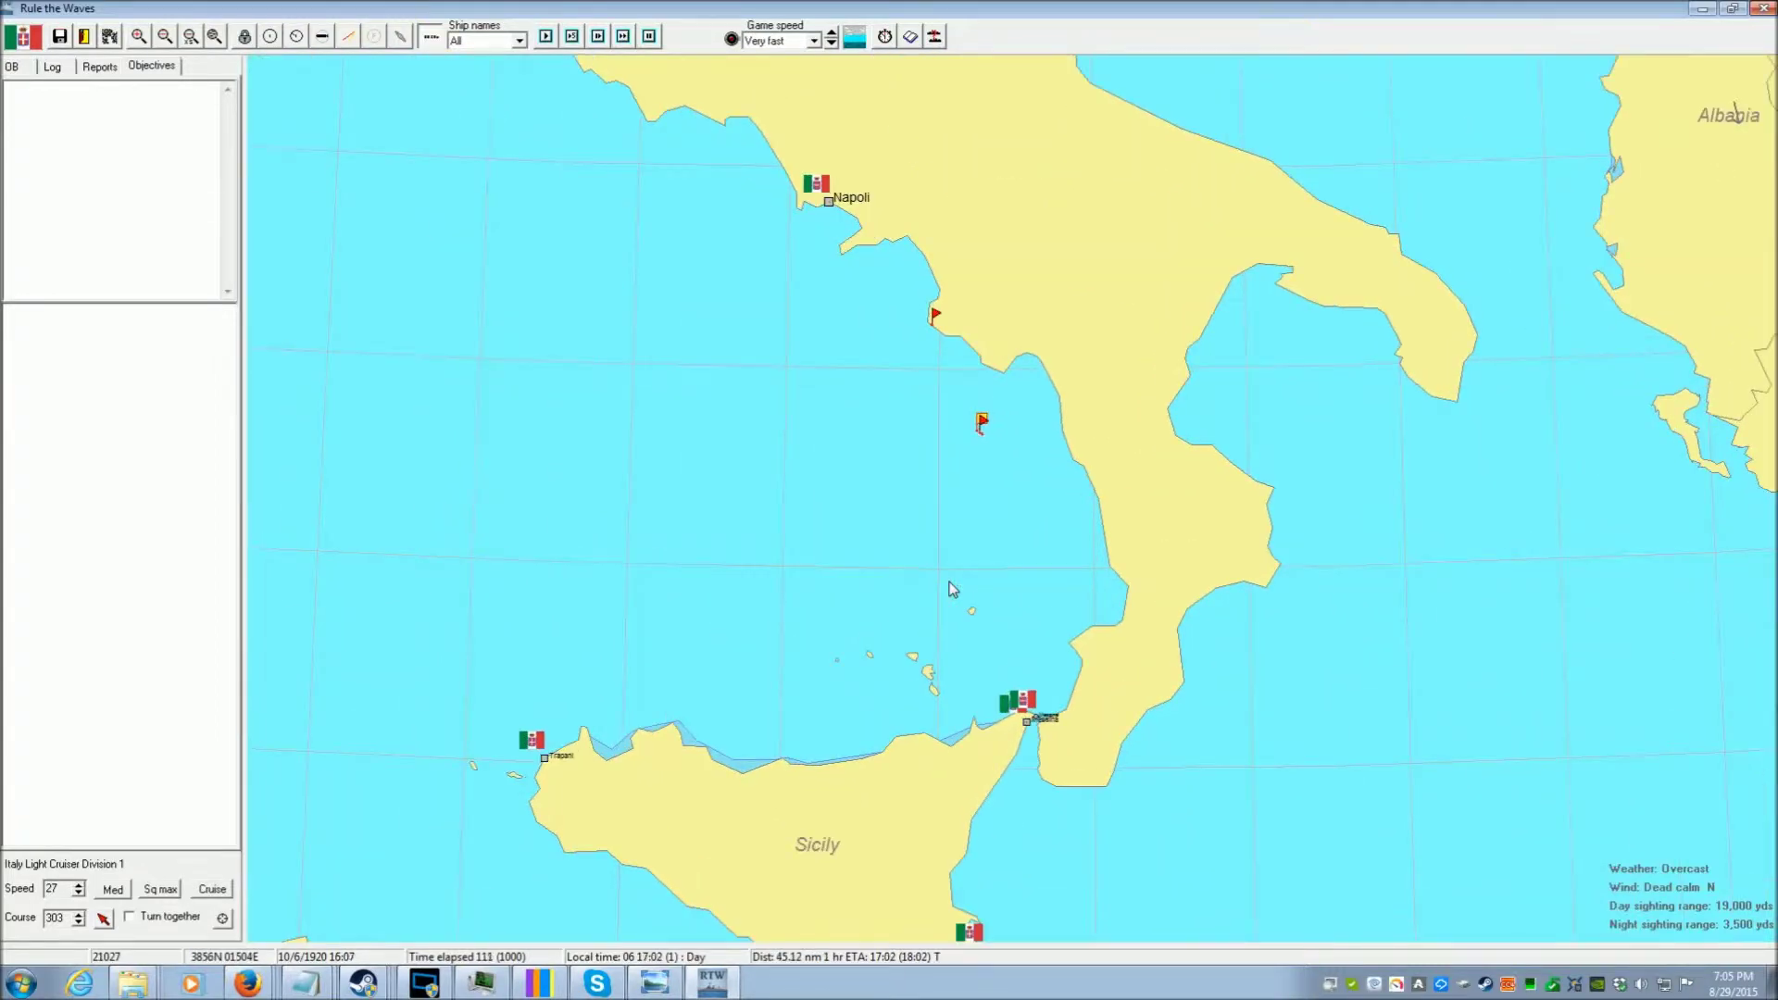
click(947, 580)
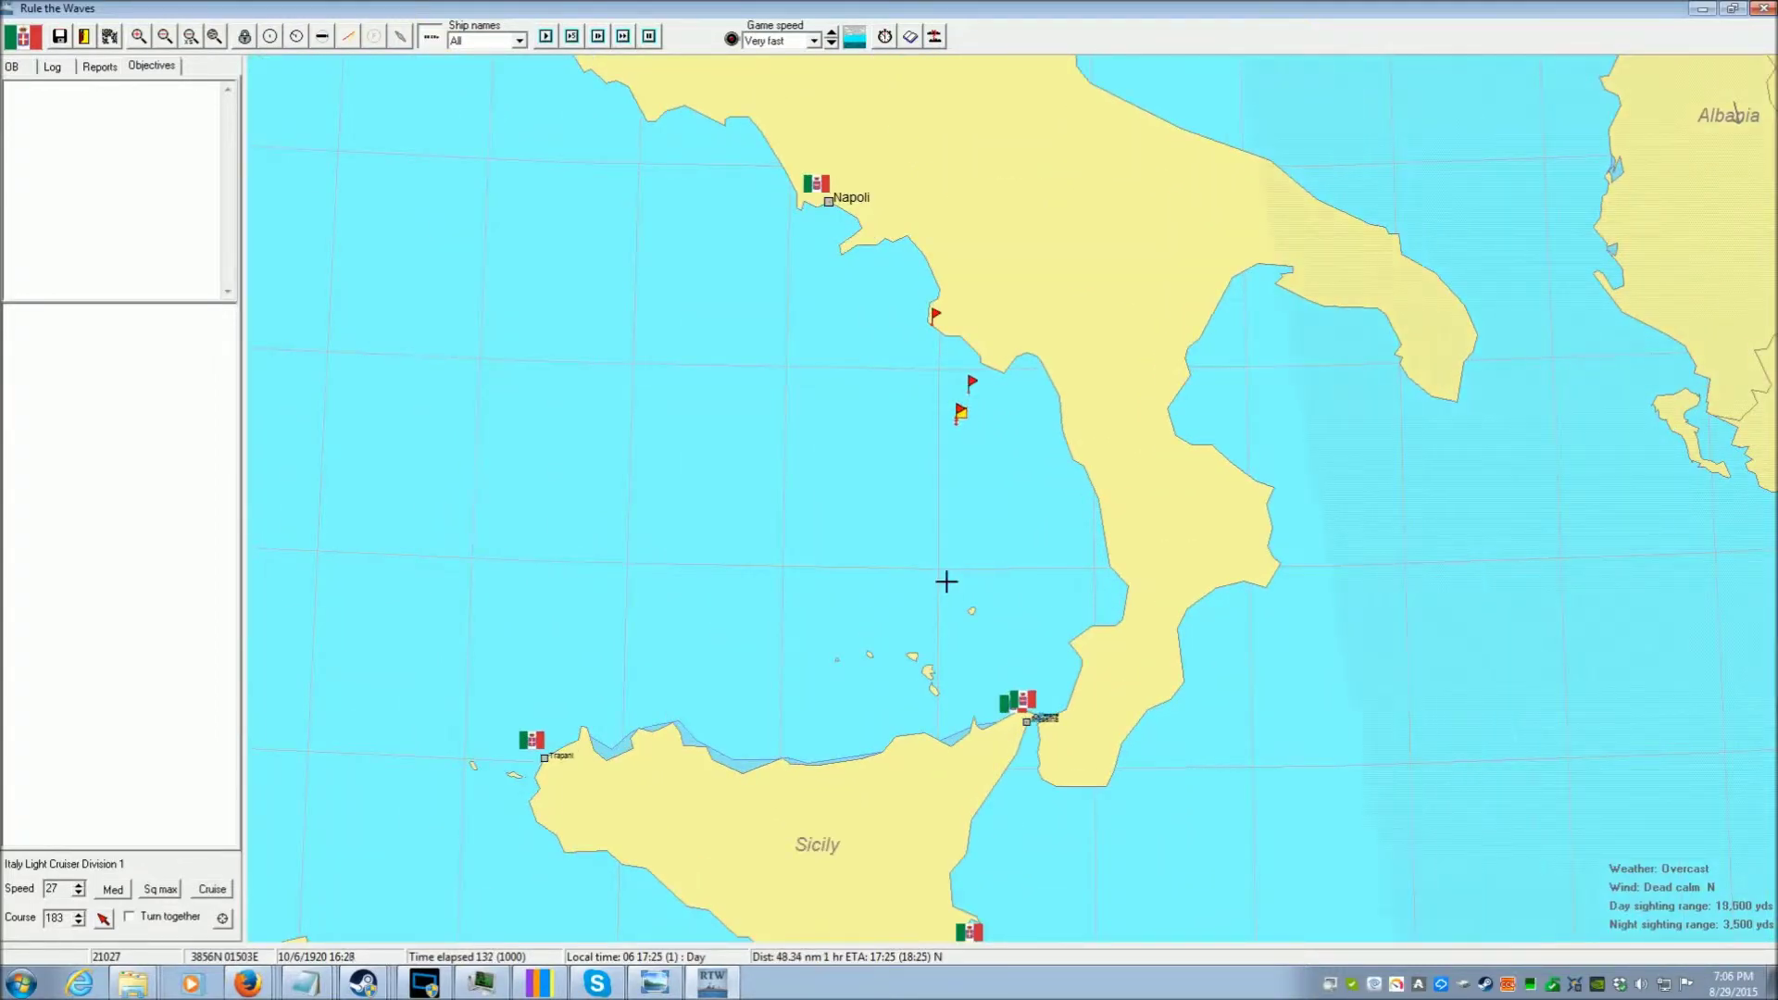
scroll(951, 620, up, 1)
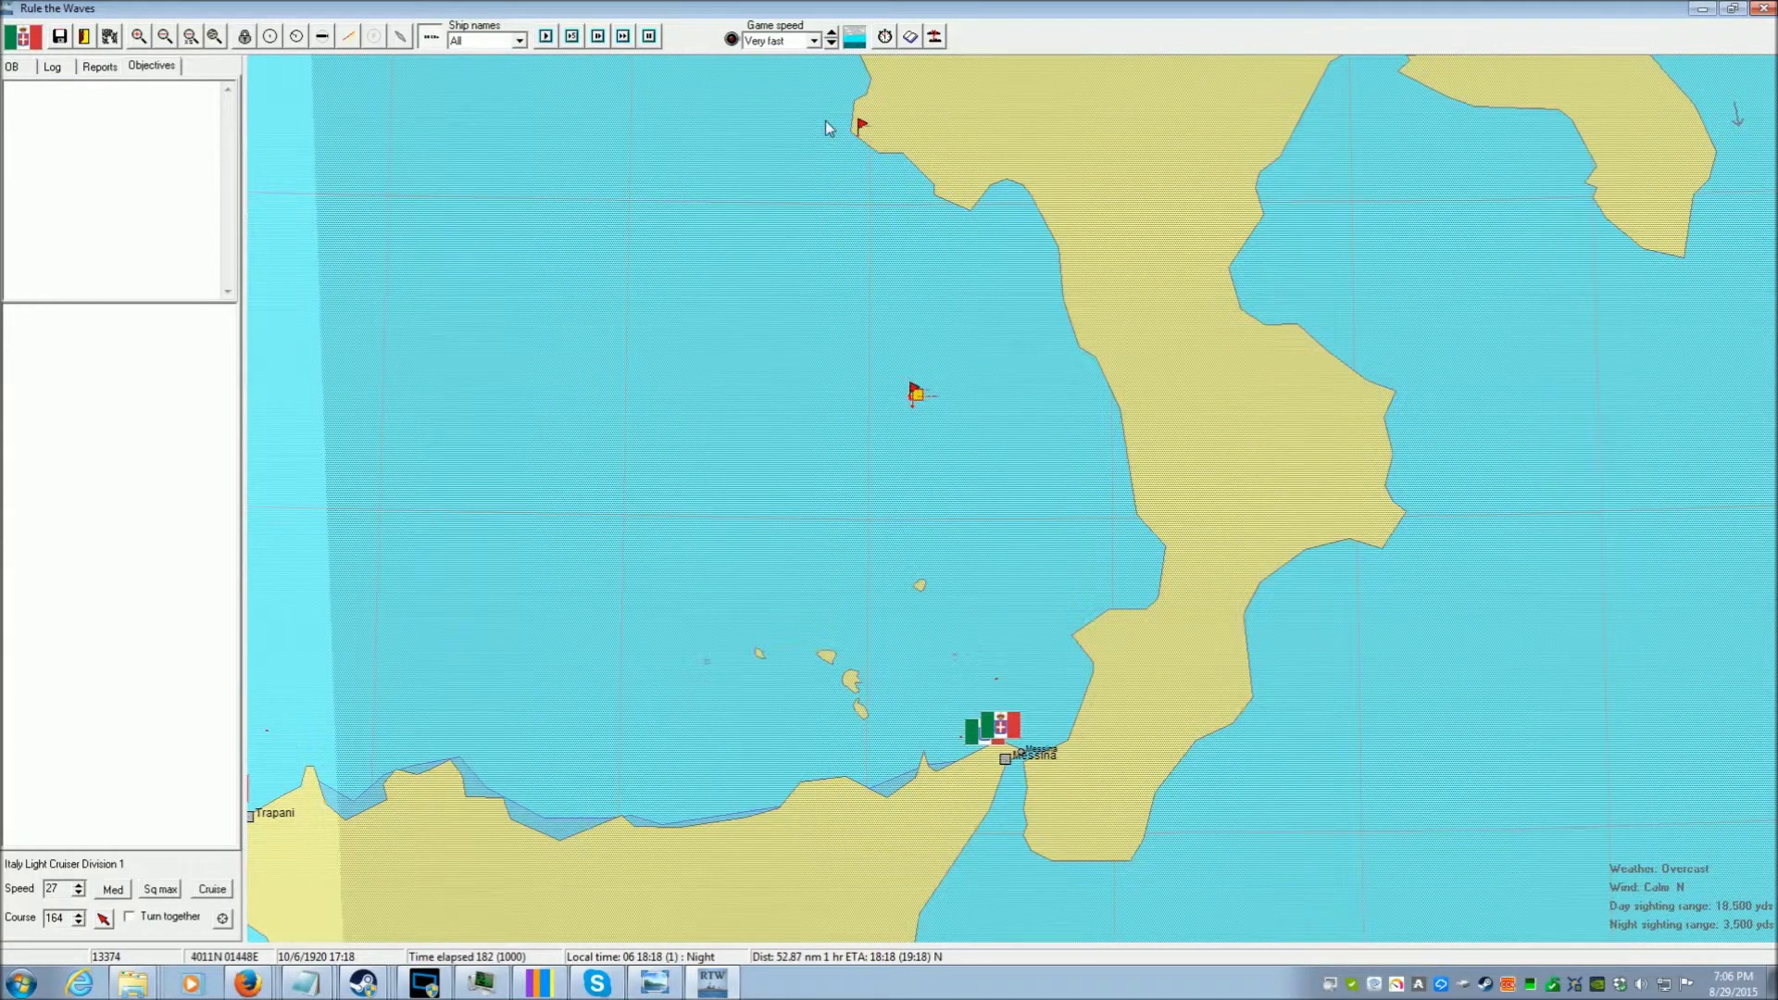
click(832, 35)
scroll(957, 556, up, 1)
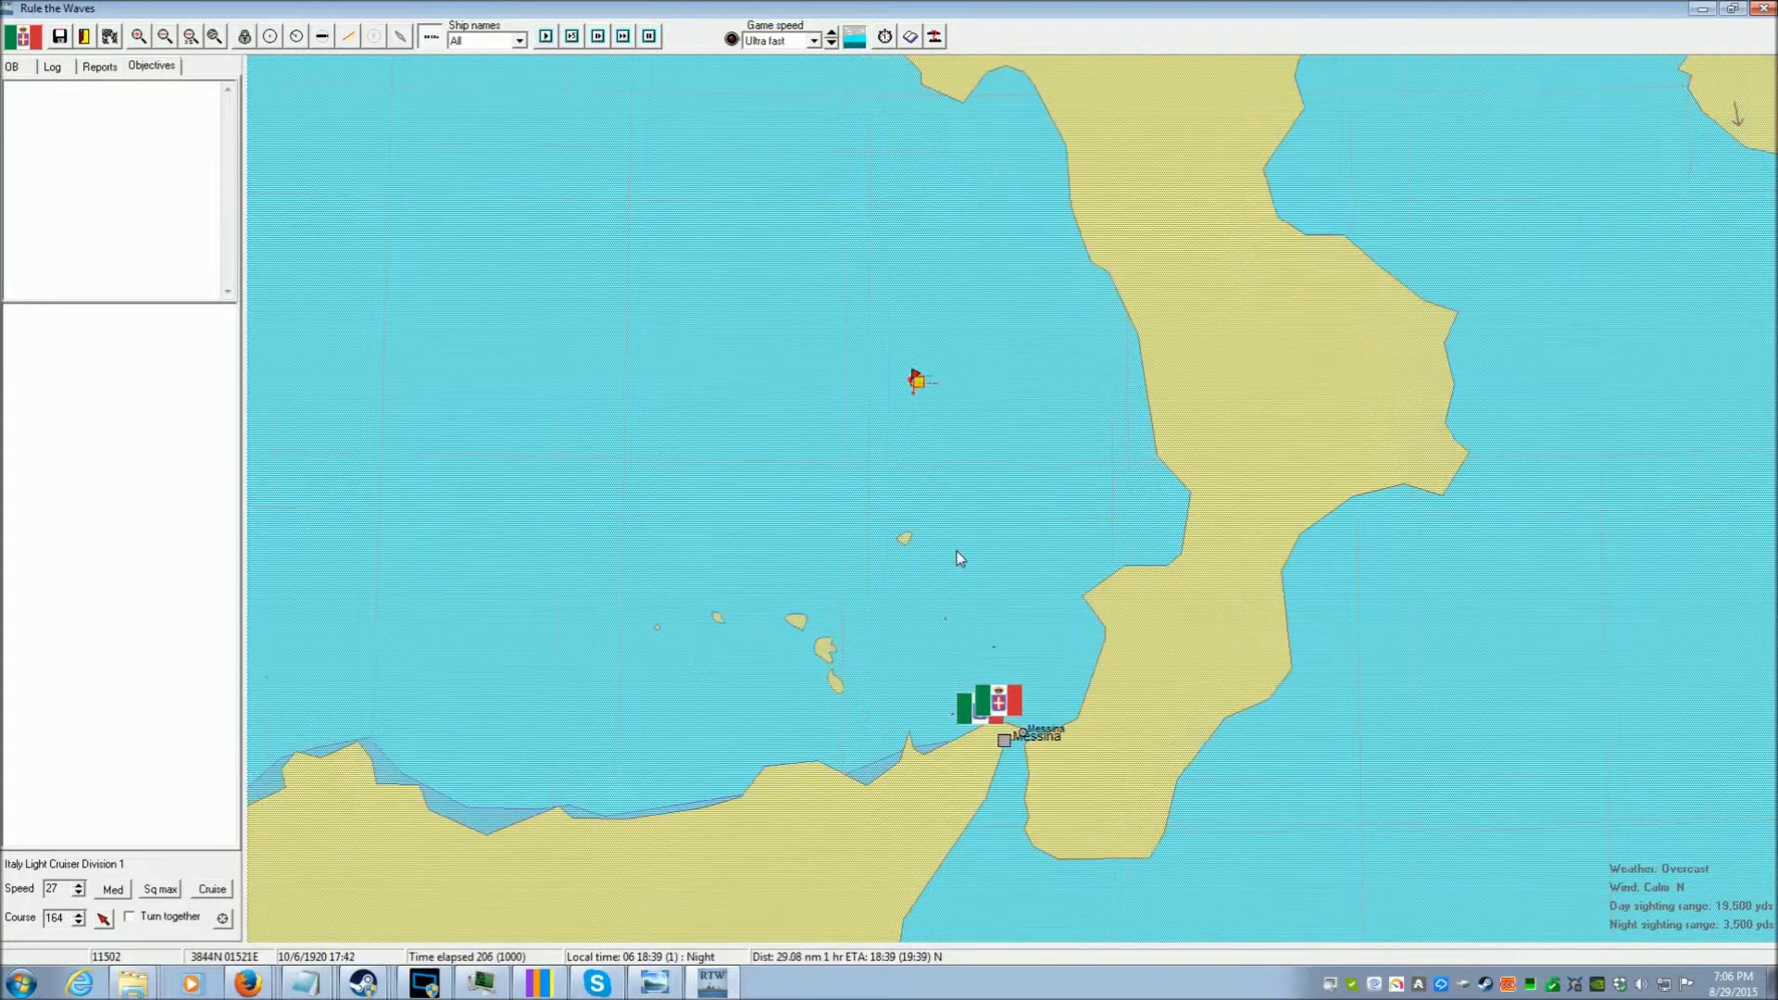
scroll(958, 555, up, 1)
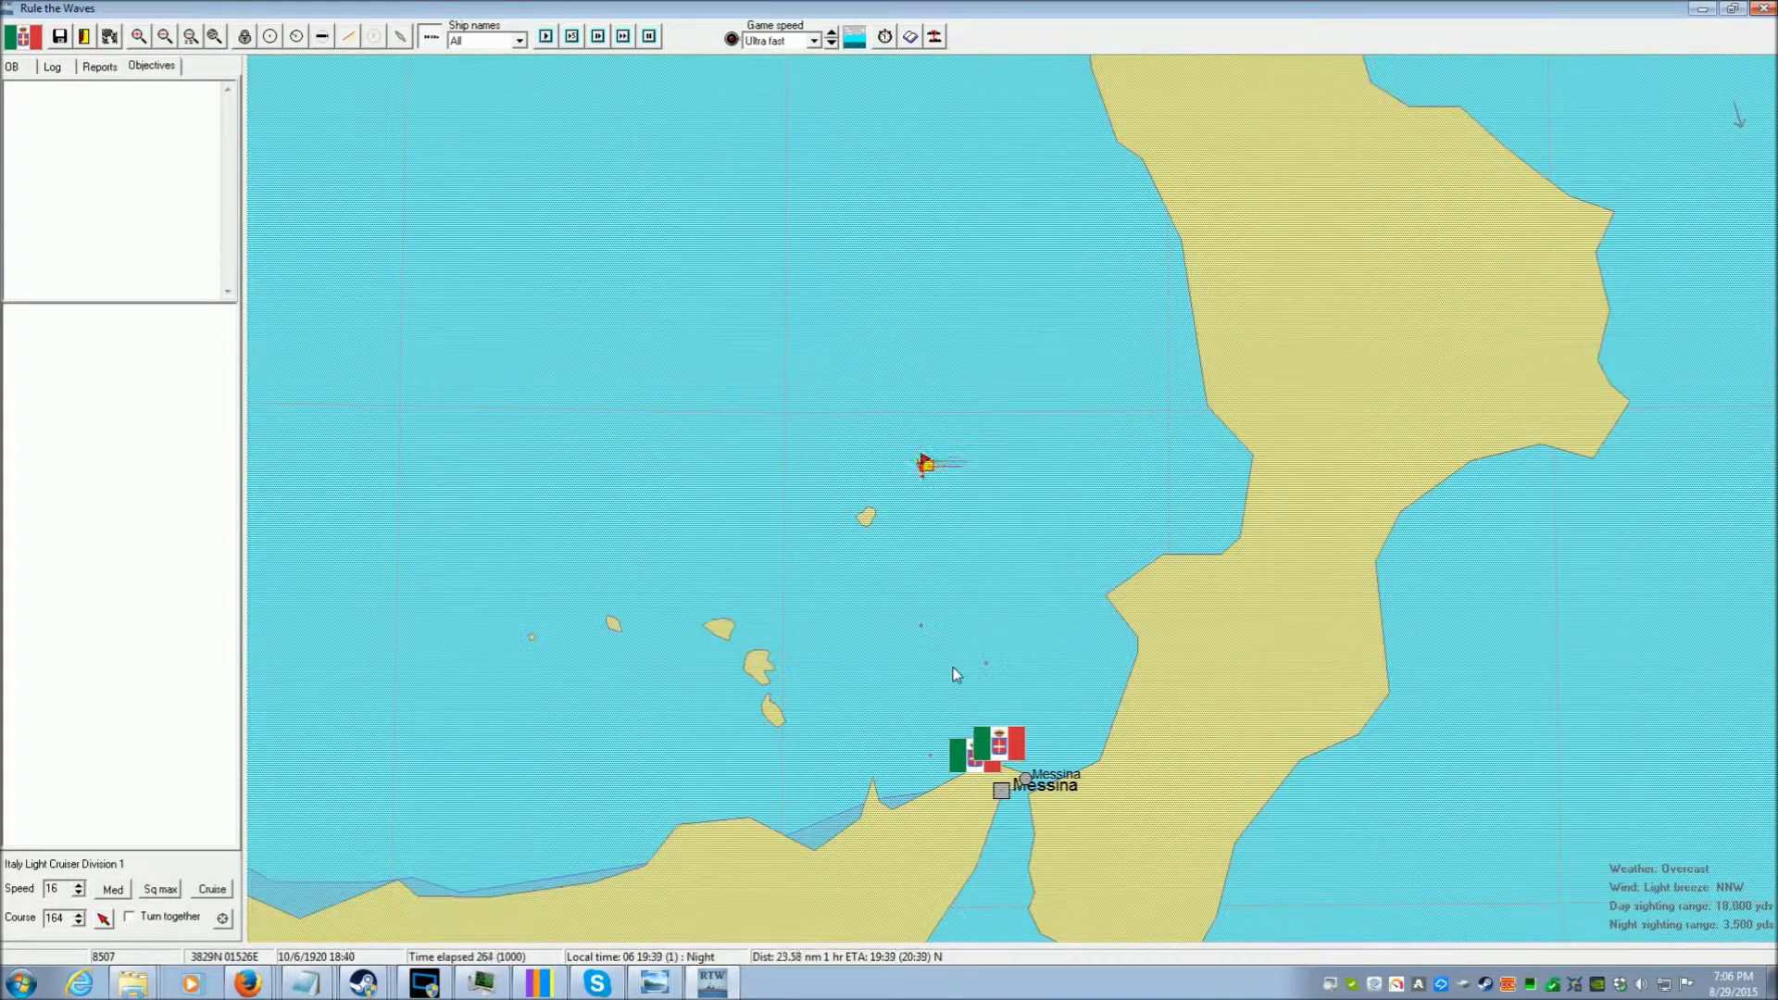
click(1065, 654)
scroll(1066, 649, down, 1)
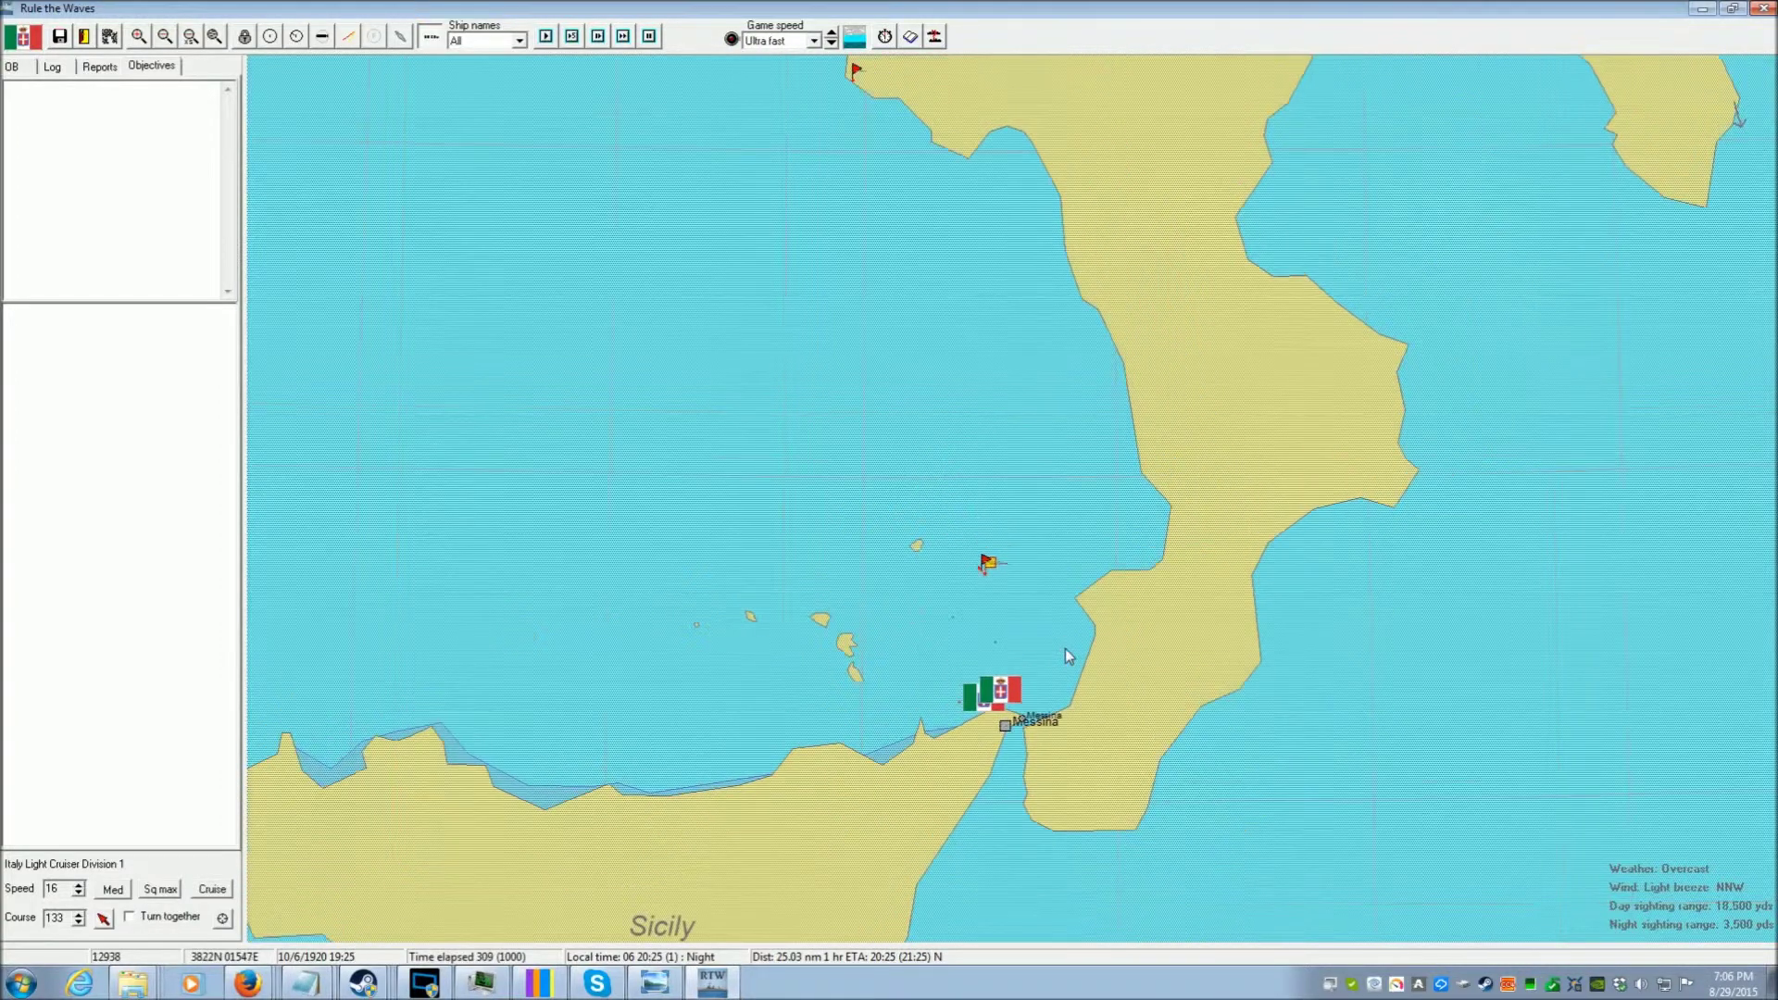
click(1011, 208)
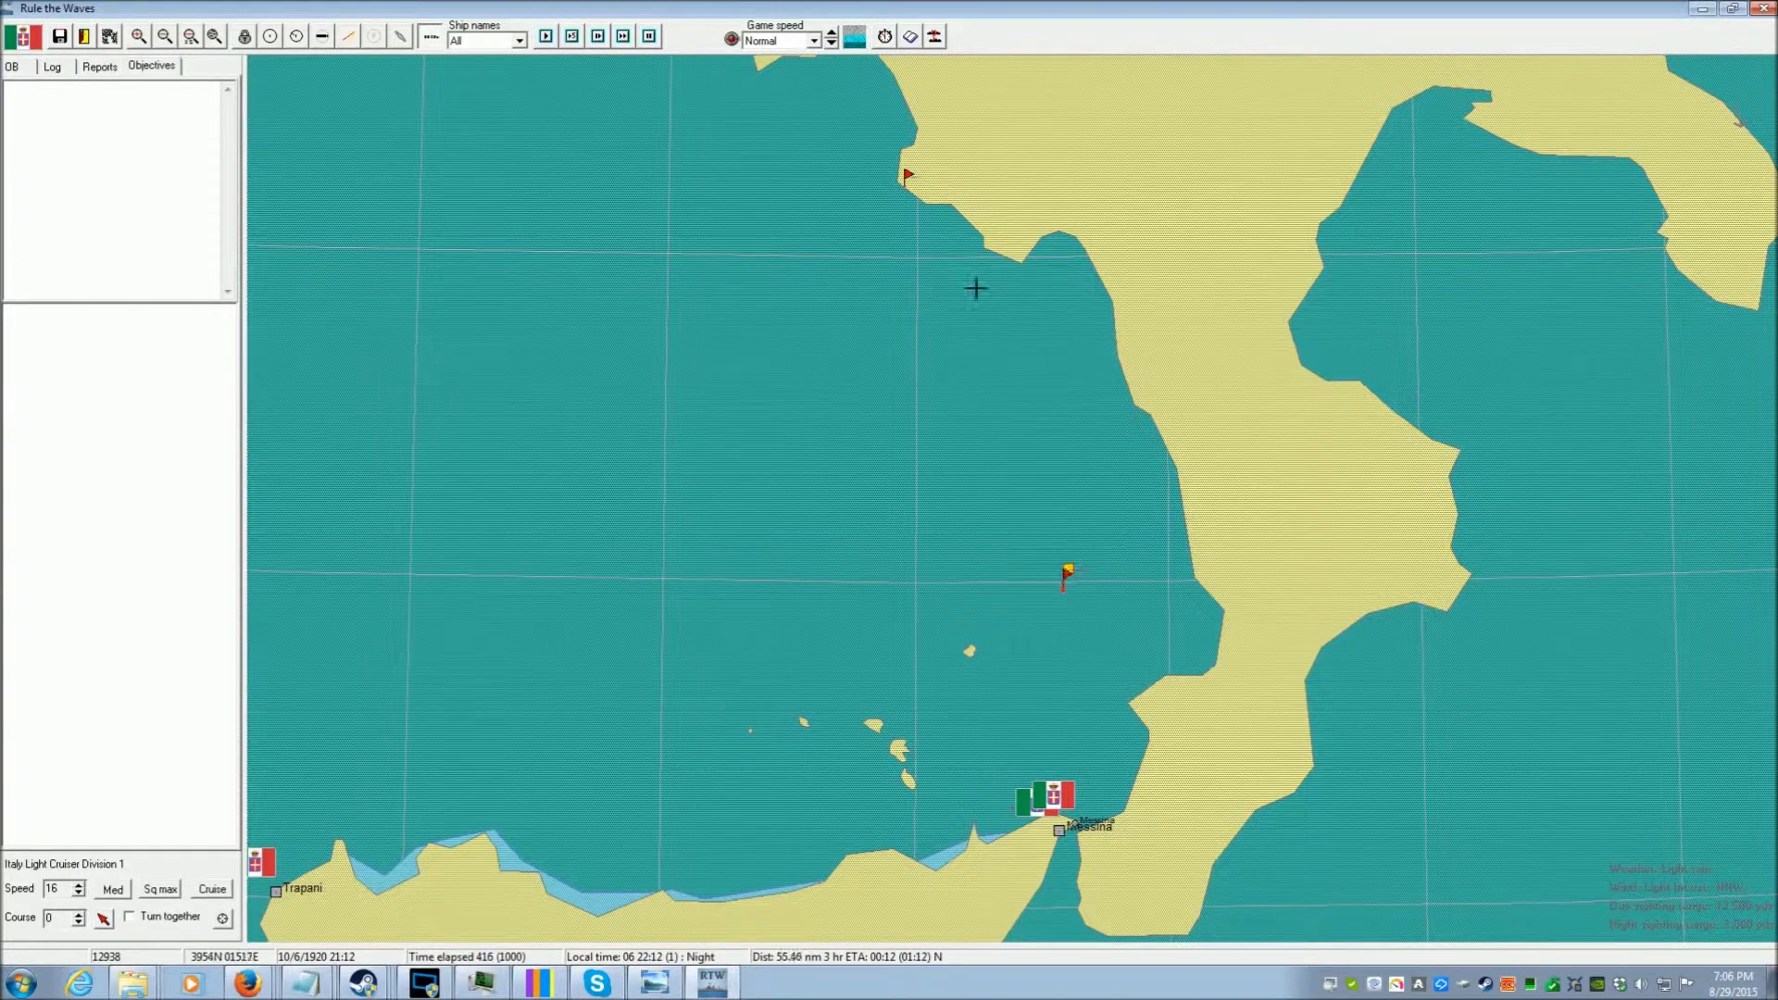
click(944, 263)
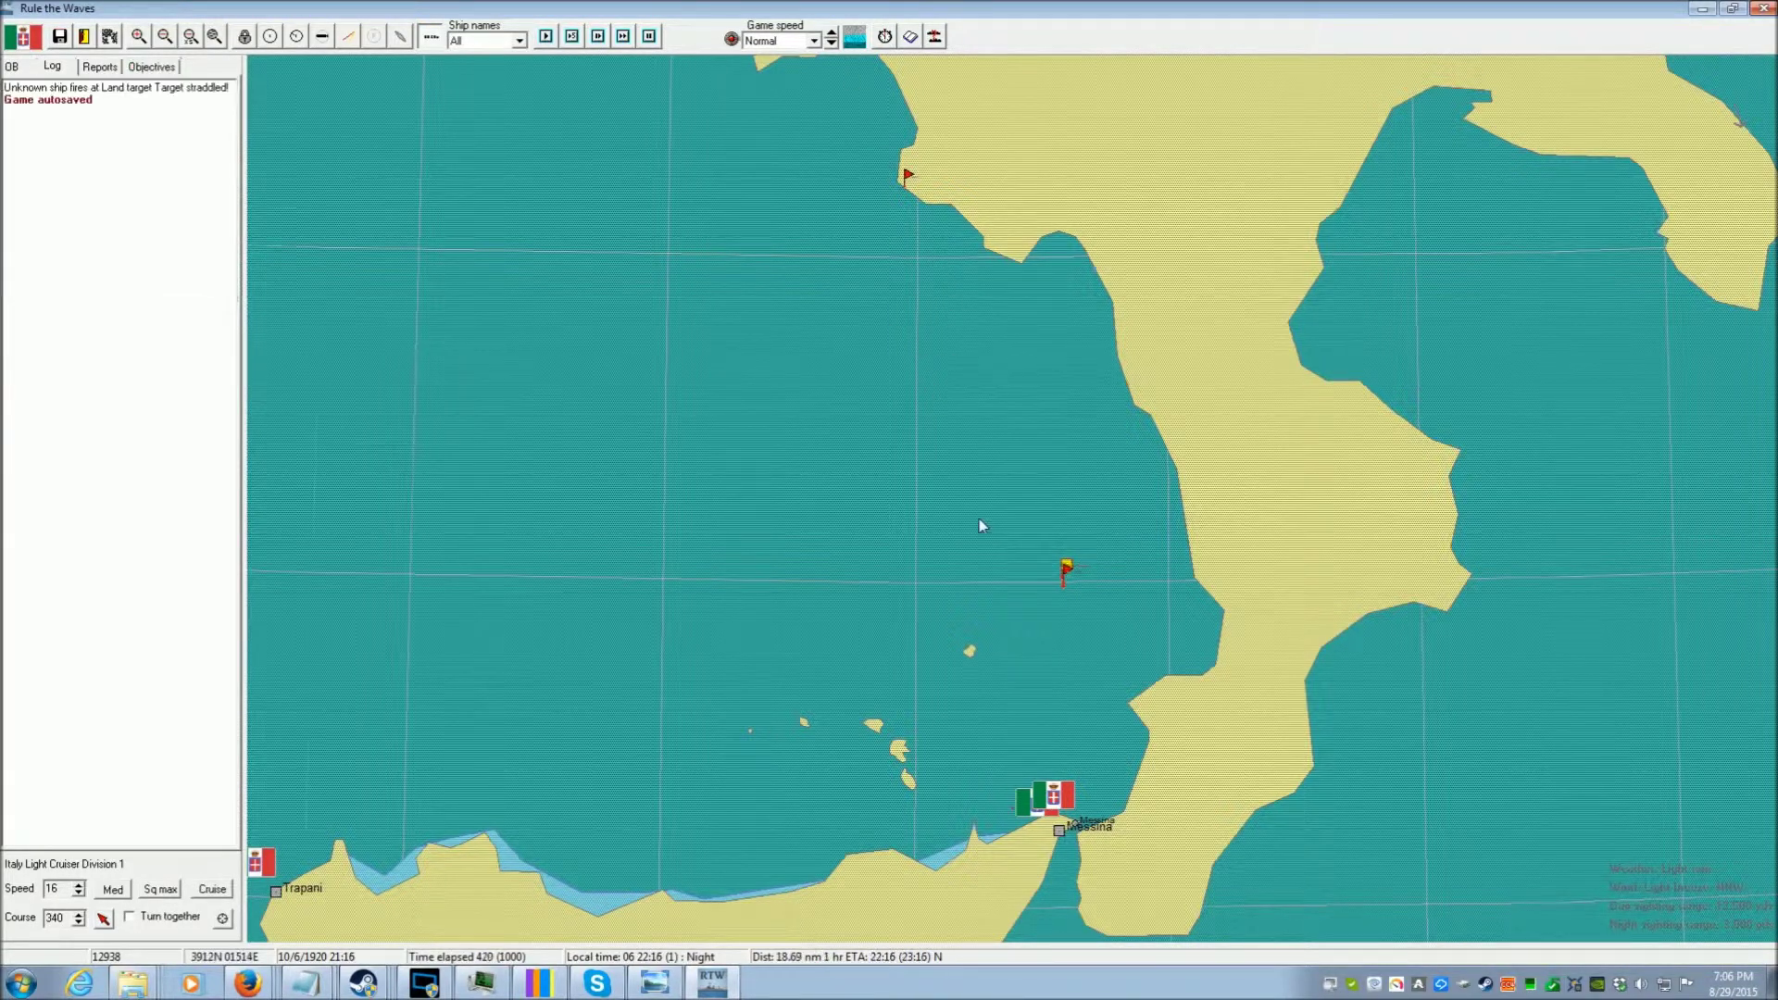
scroll(978, 515, up, 1)
scroll(978, 518, down, 3)
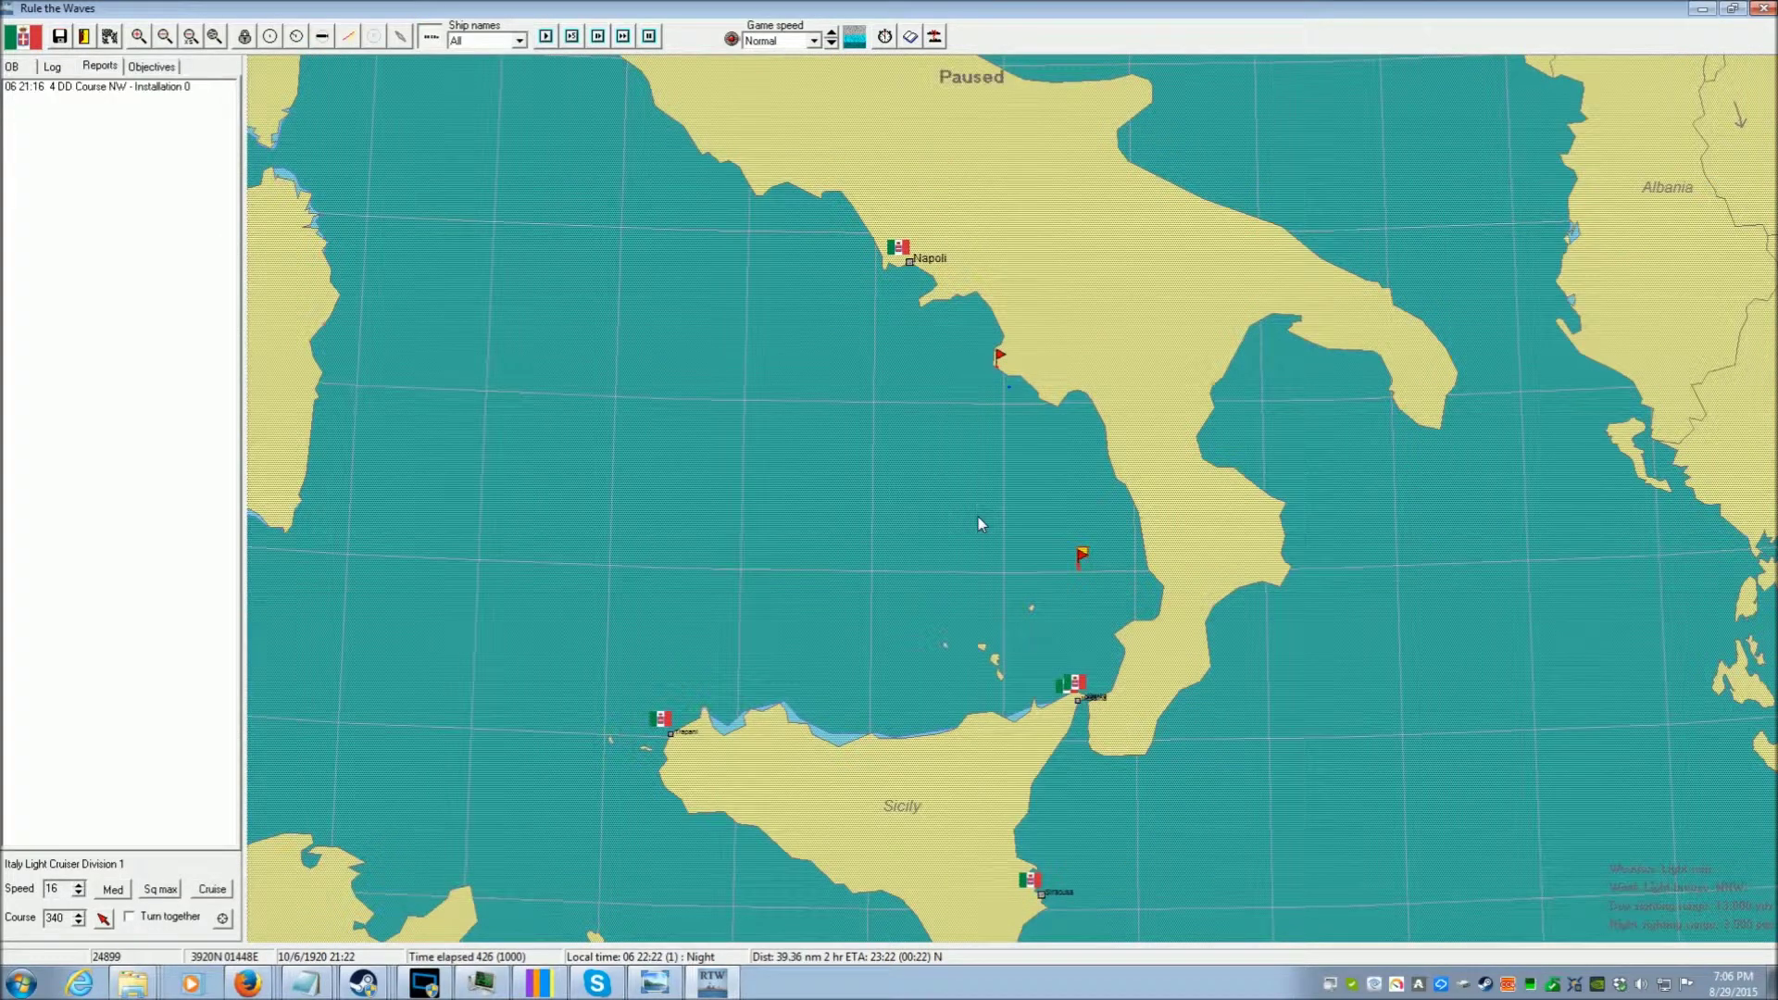
scroll(978, 517, up, 2)
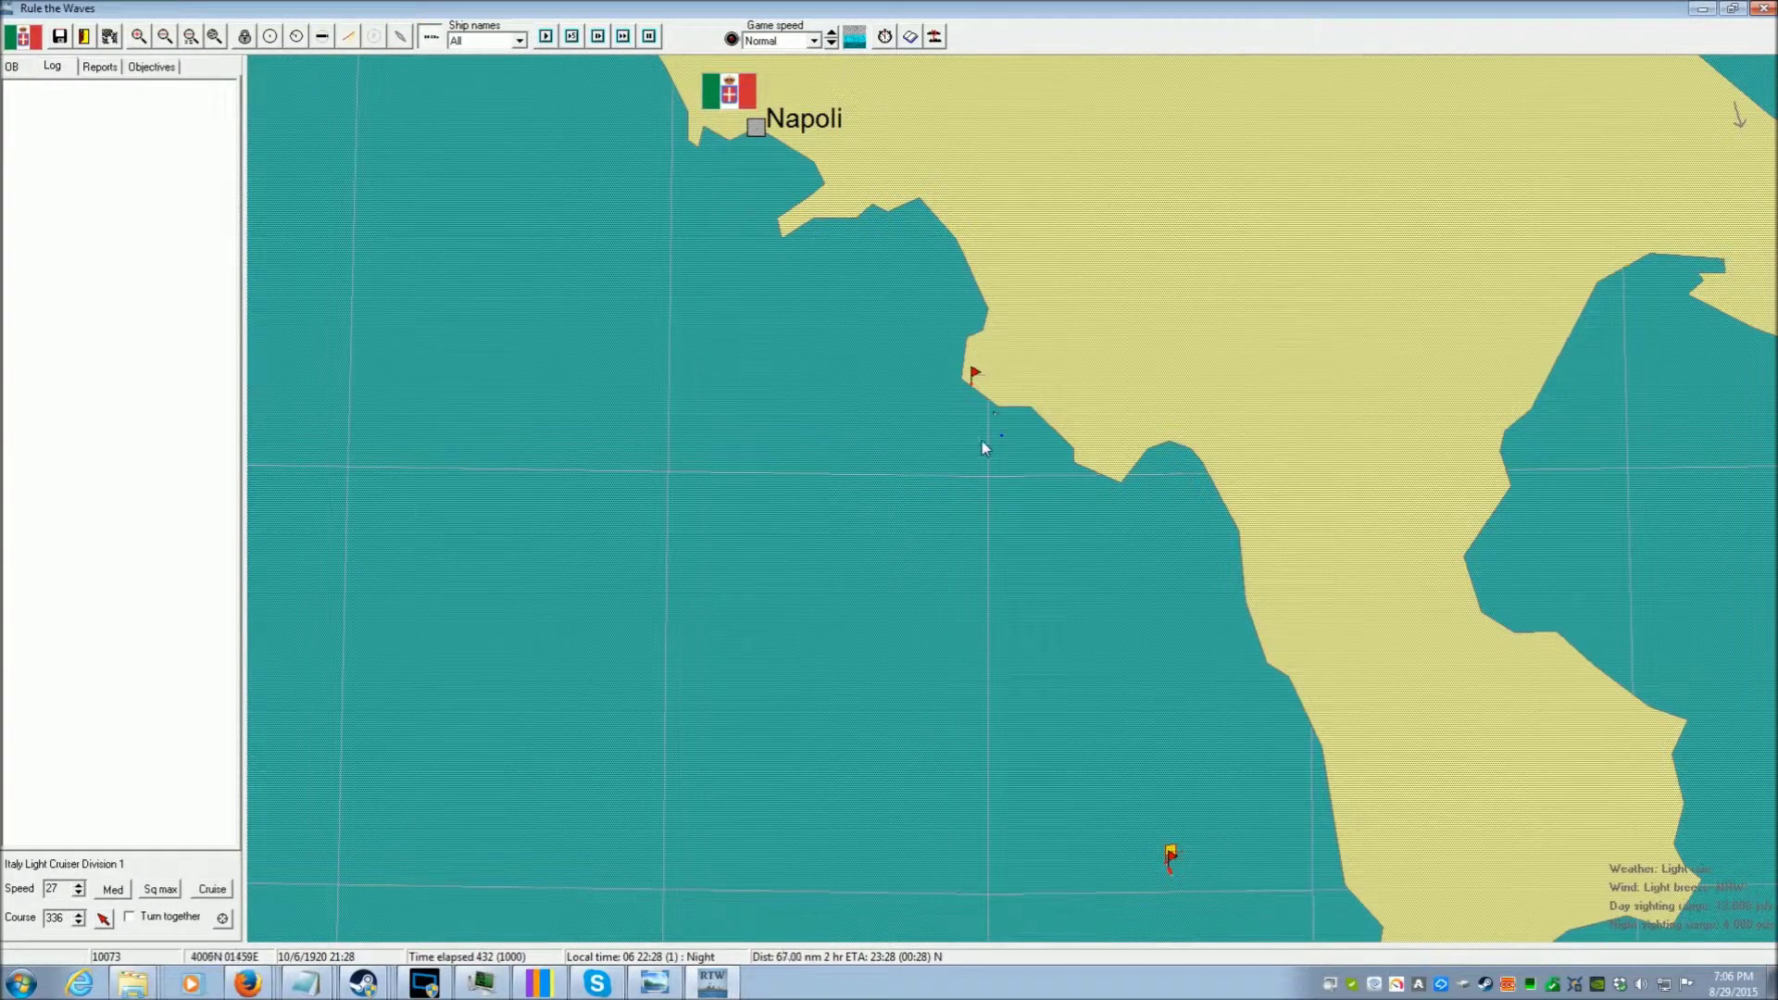
Set the game speed back to Normal
click(831, 34)
scroll(879, 605, down, 3)
scroll(880, 607, down, 3)
scroll(879, 606, down, 2)
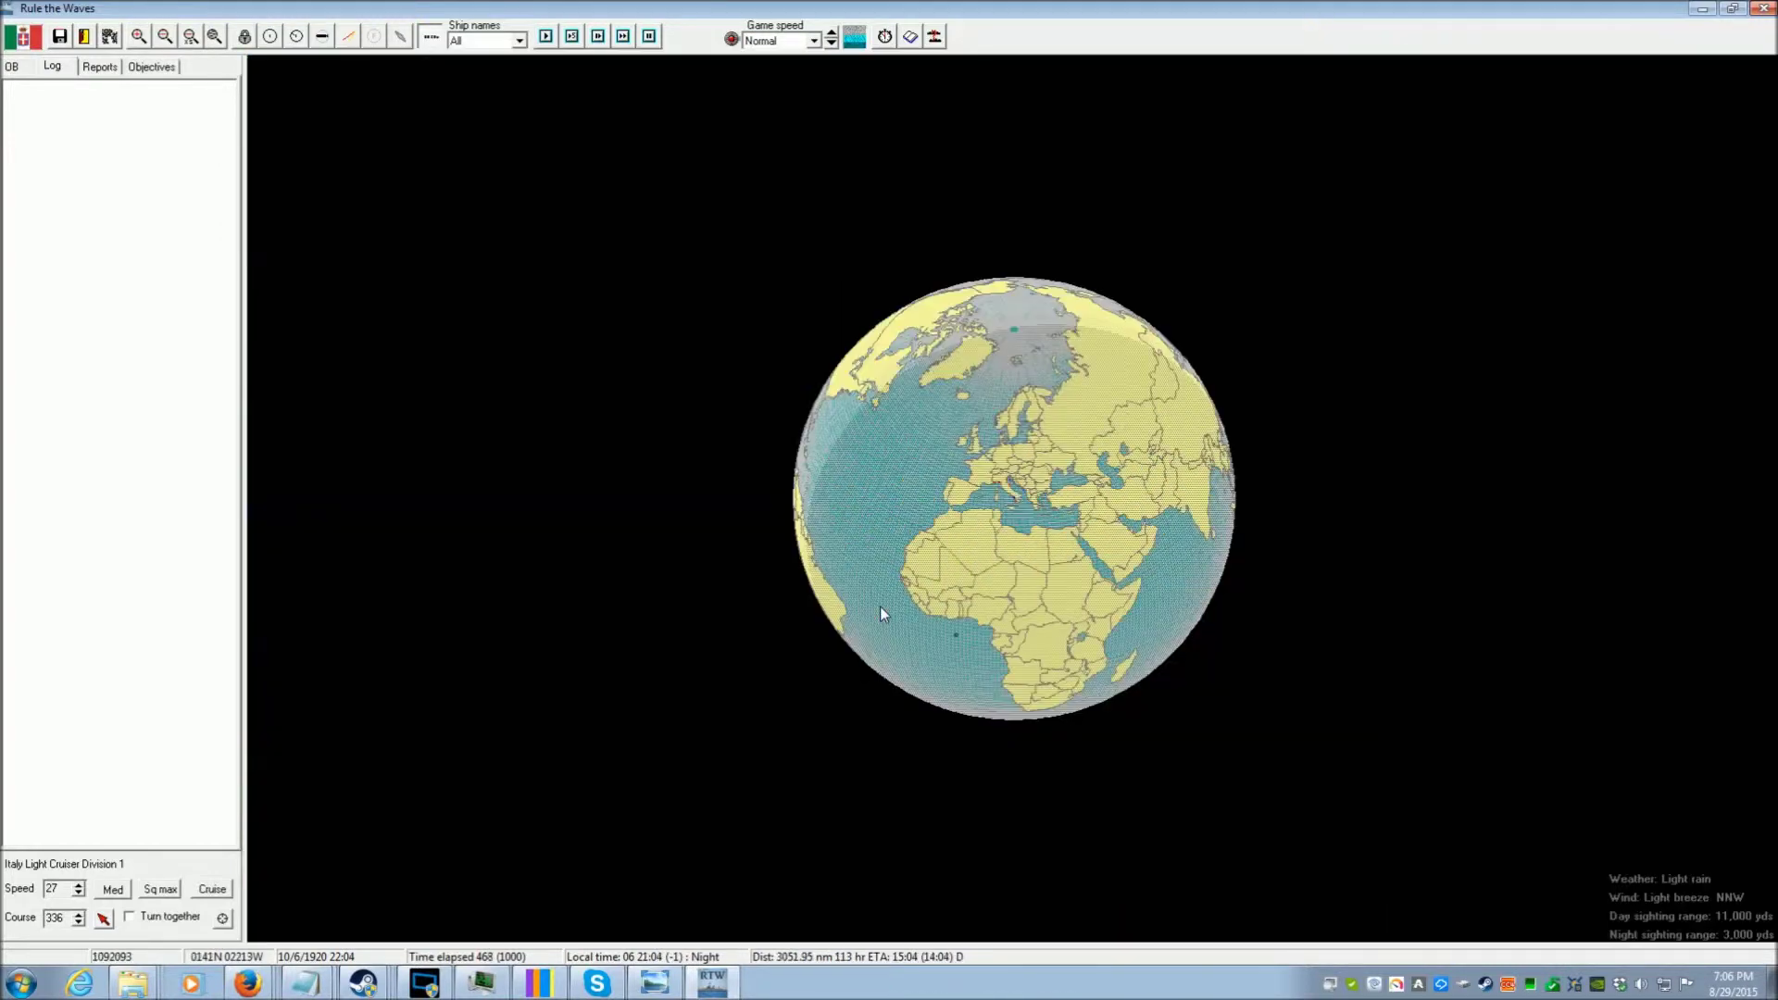
Rotate the globe to check the WNW and NW enemy sighting reports, then resume
mouse_move(1051, 362)
mouse_down()
mouse_move(1127, 545)
mouse_move(949, 549)
mouse_up()
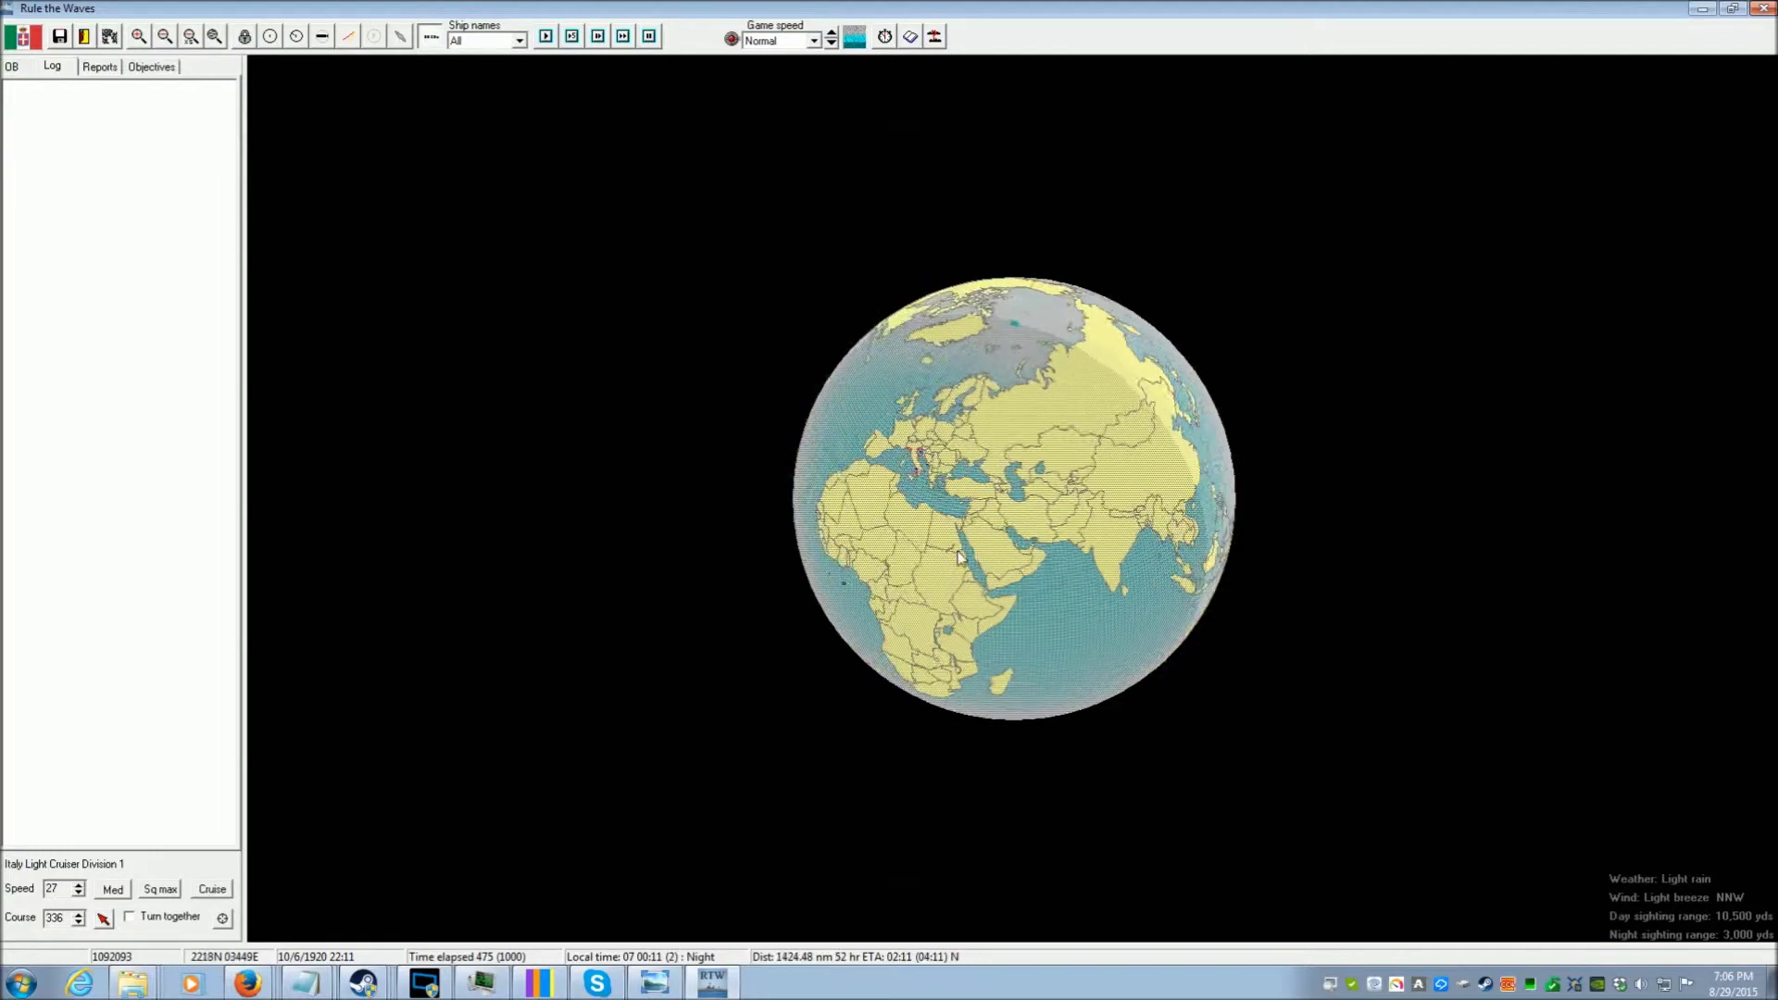
scroll(950, 550, up, 3)
scroll(948, 549, up, 3)
scroll(950, 553, up, 1)
scroll(950, 553, up, 2)
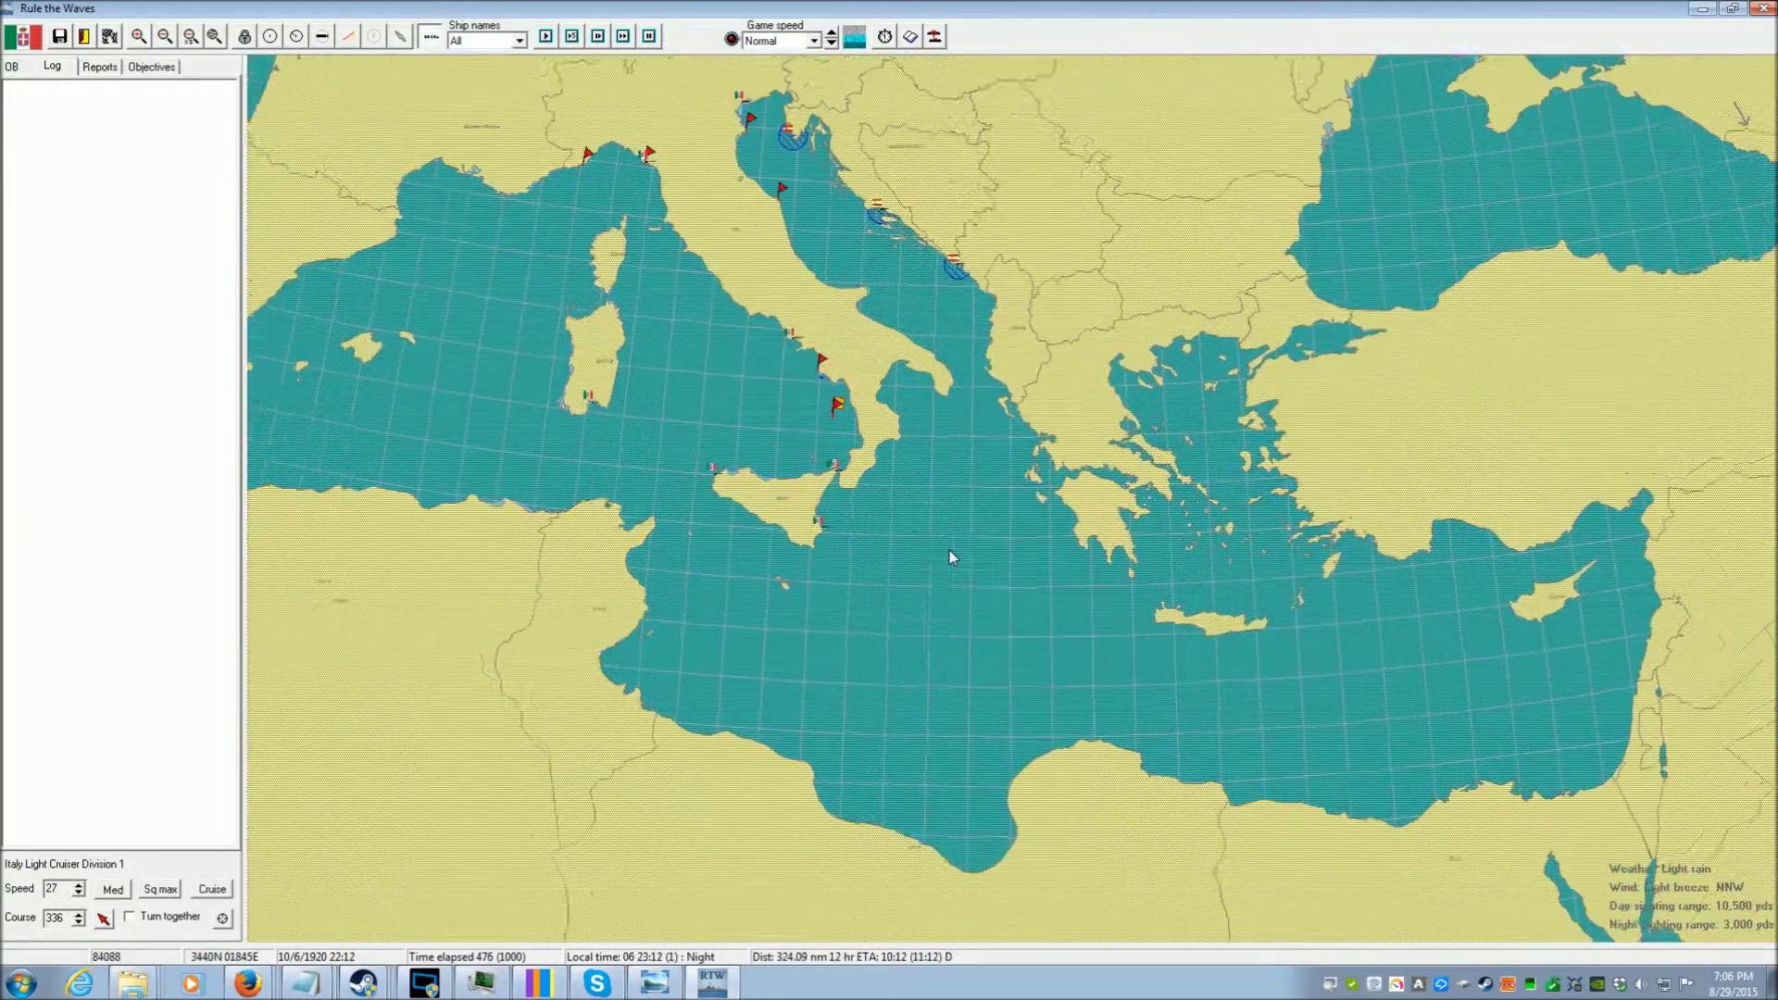
scroll(951, 553, up, 1)
scroll(951, 554, up, 1)
scroll(950, 556, up, 1)
scroll(950, 556, up, 2)
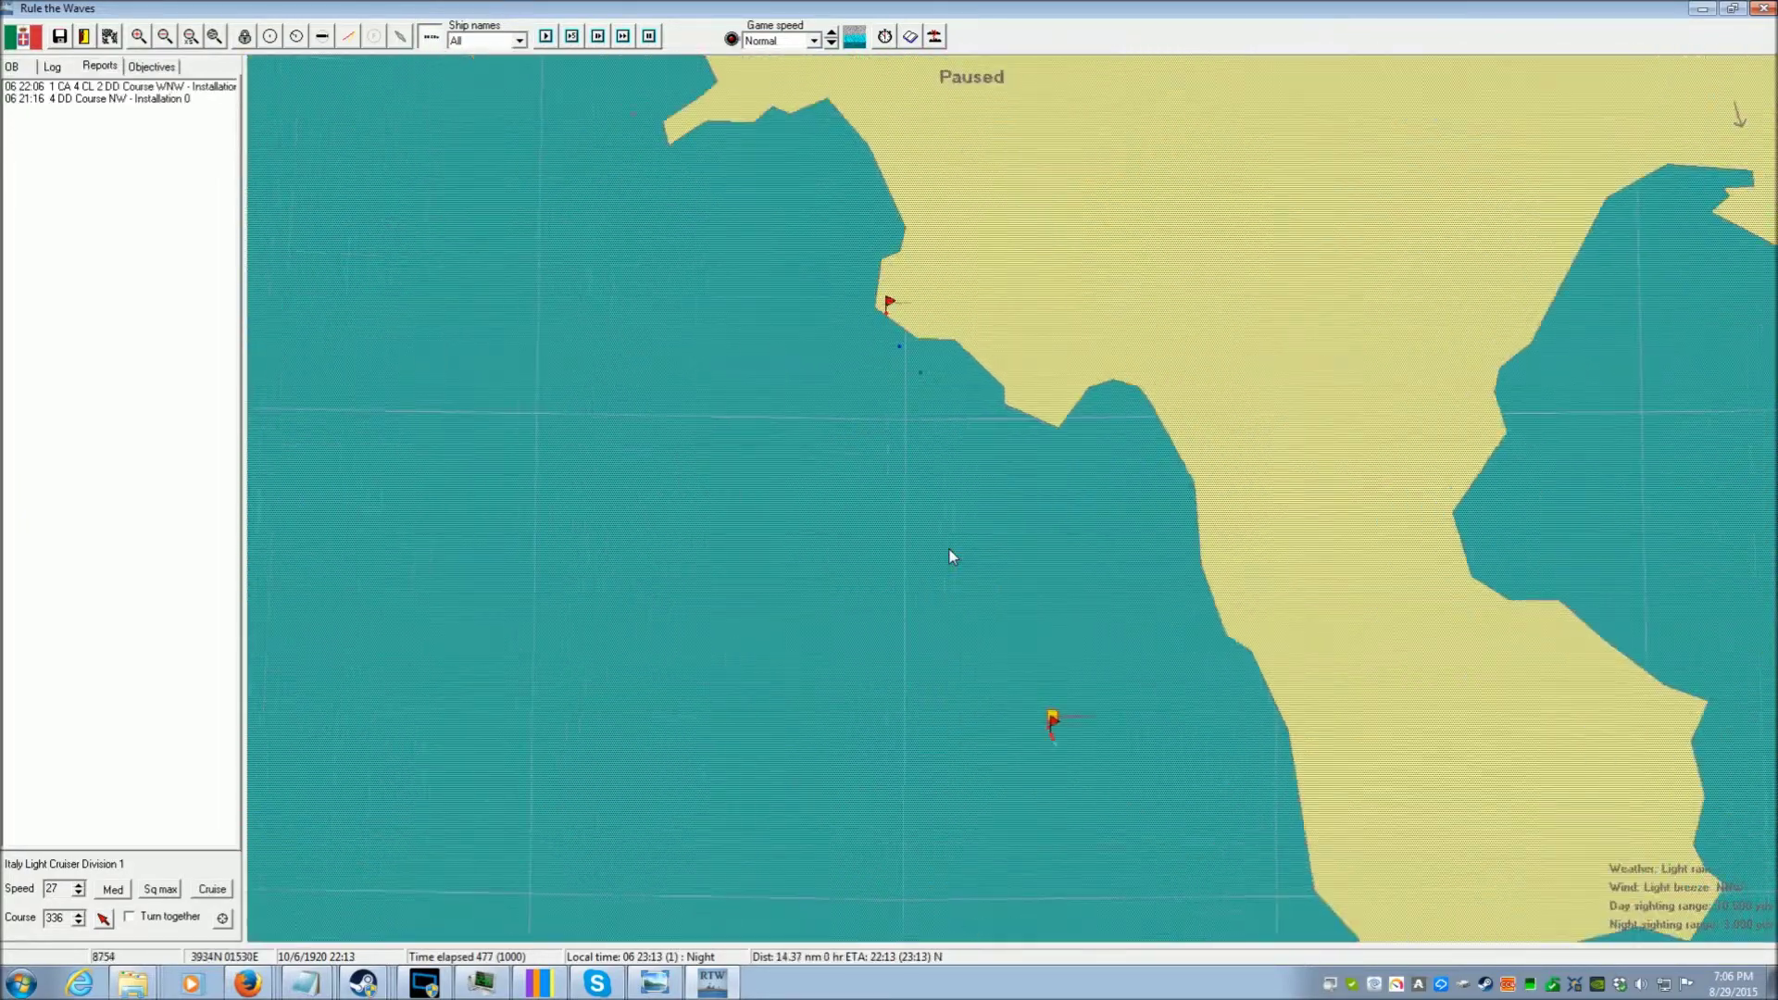
scroll(952, 555, up, 1)
scroll(919, 413, down, 1)
scroll(917, 402, down, 1)
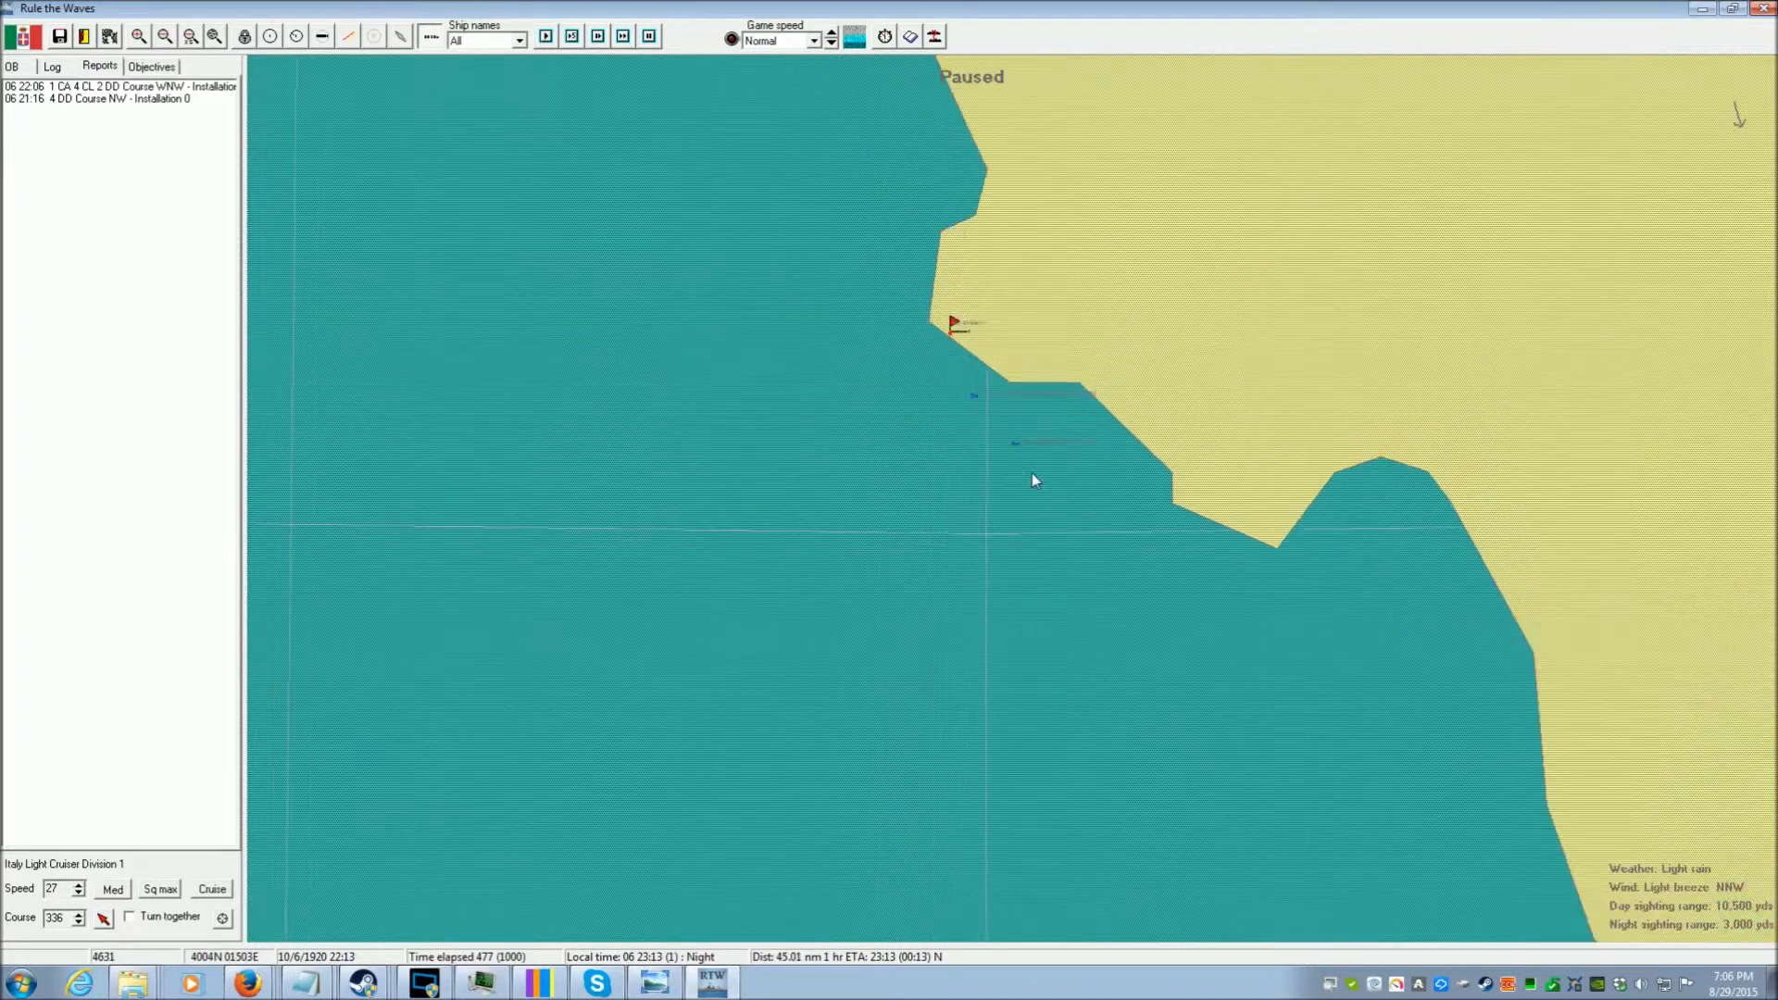
scroll(1033, 481, down, 2)
scroll(1002, 578, up, 1)
scroll(1002, 579, up, 2)
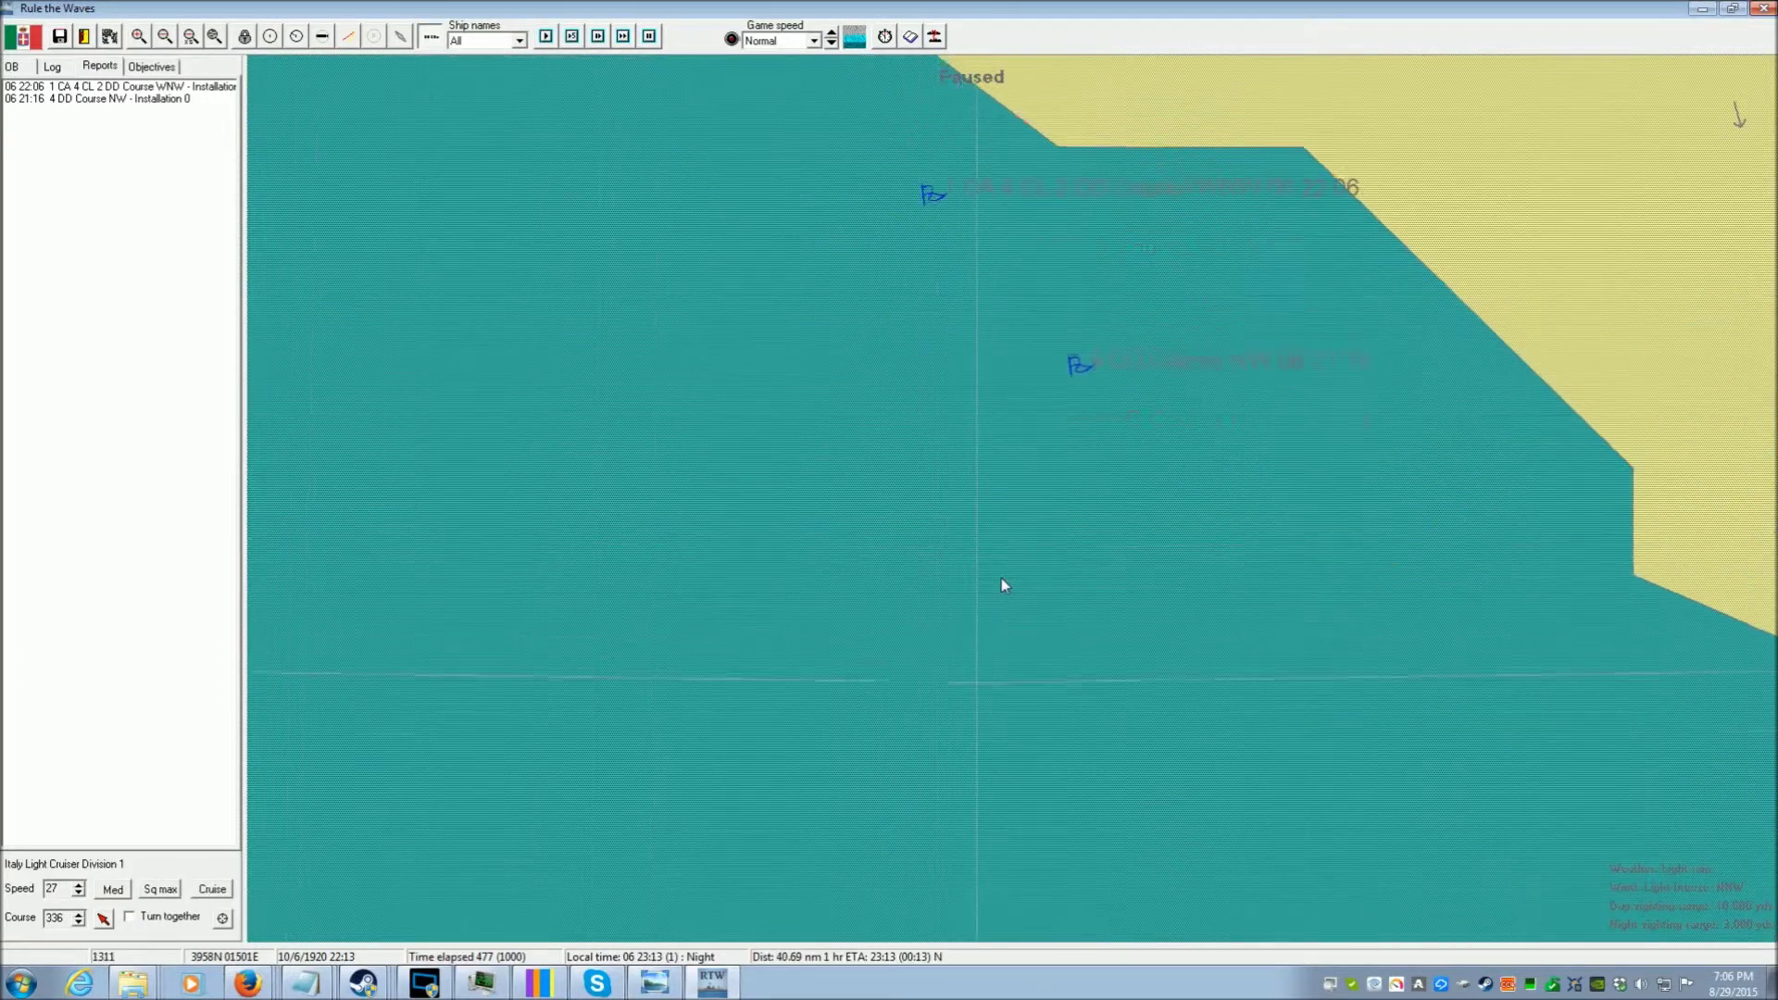
scroll(1001, 578, up, 1)
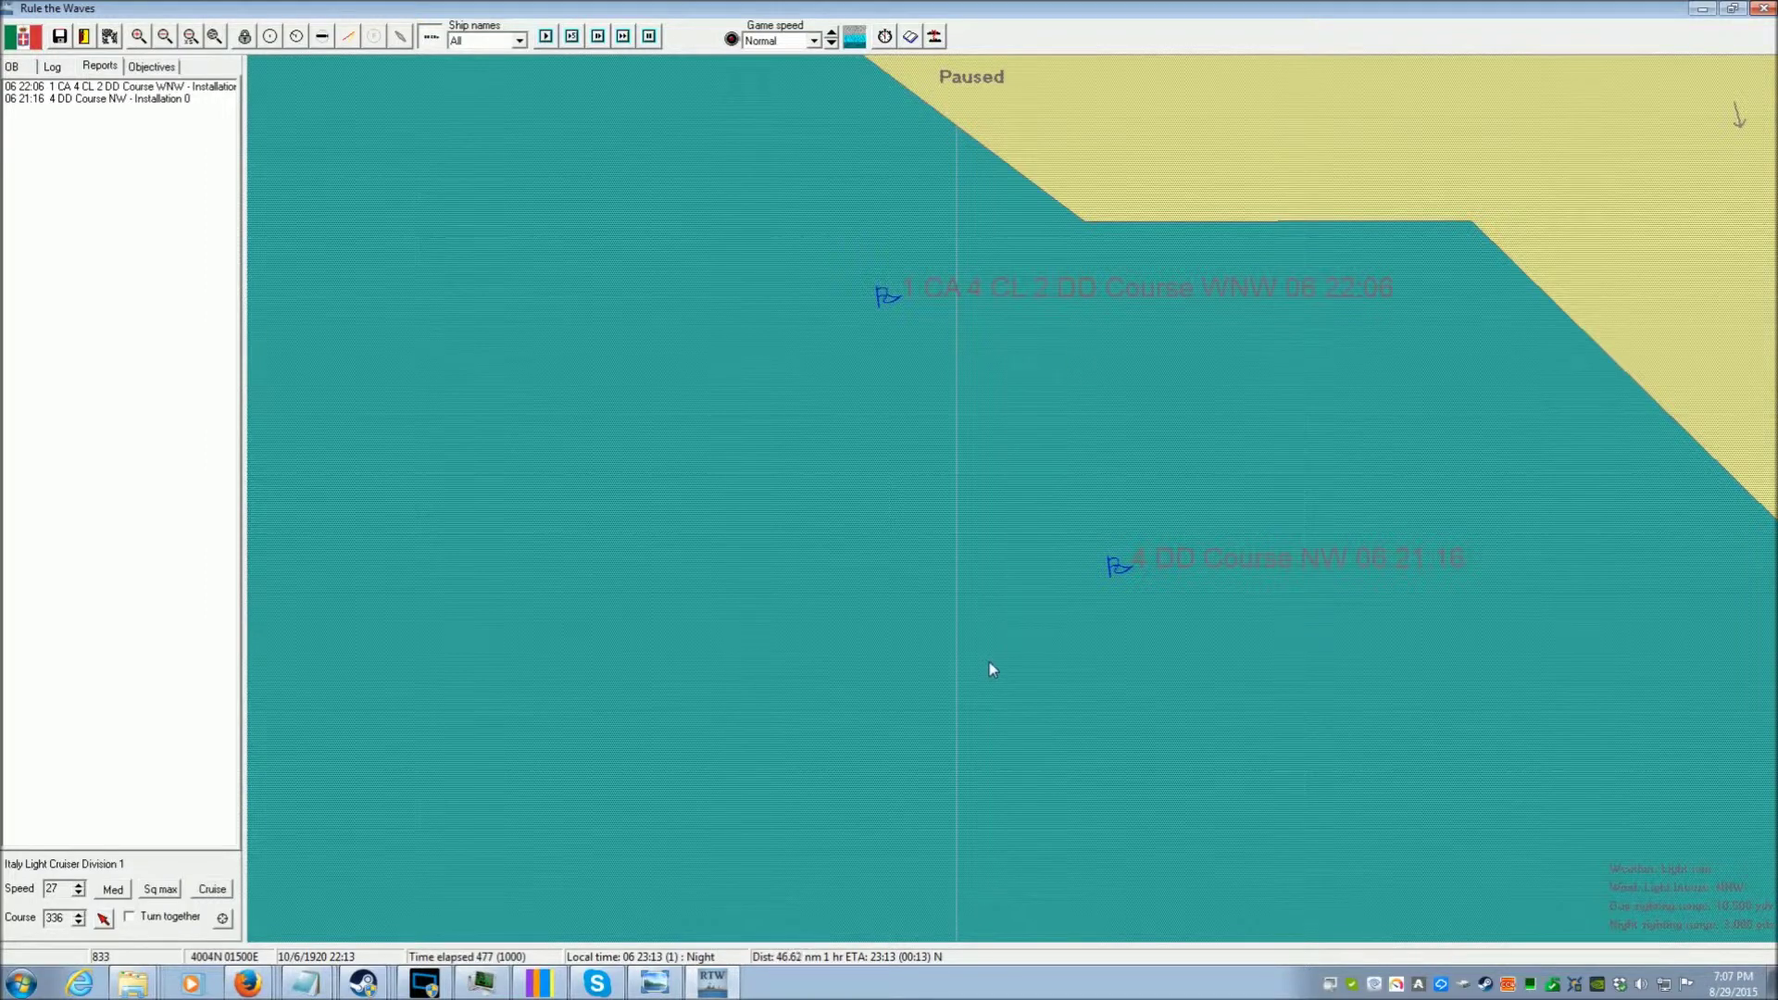
scroll(989, 670, down, 1)
scroll(989, 671, down, 1)
scroll(989, 670, down, 1)
scroll(989, 670, down, 1)
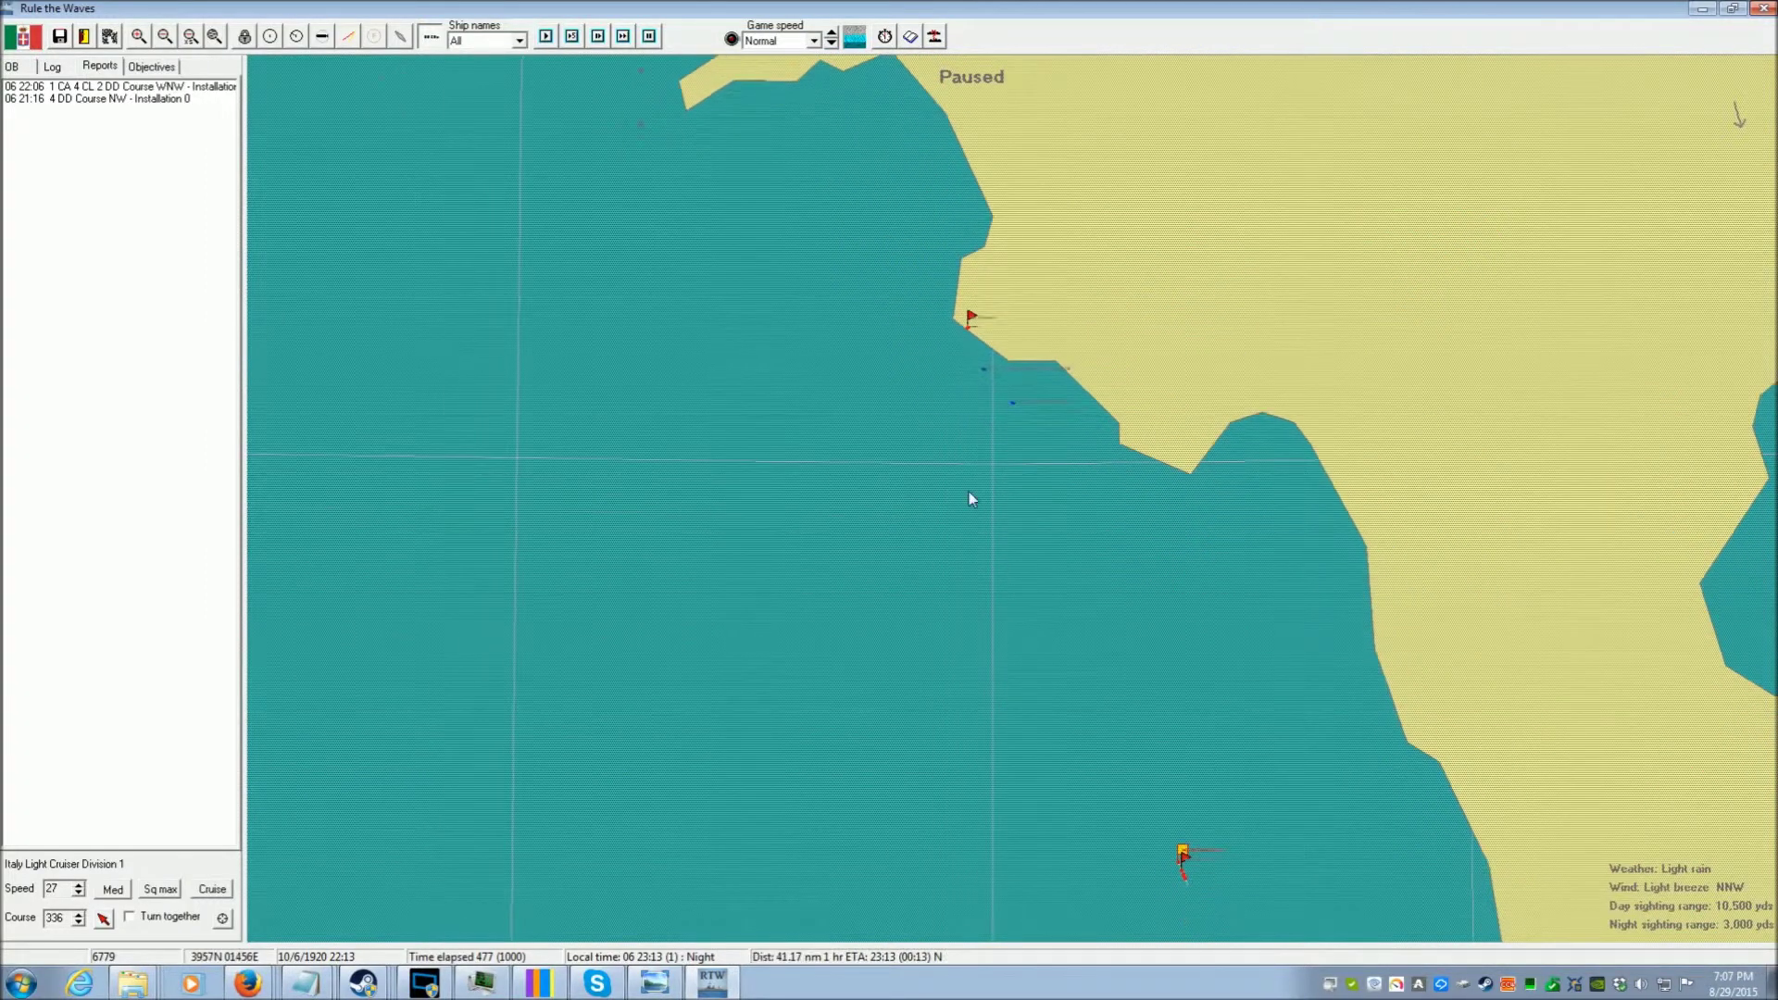
key(space)
At Fast speed, steer the division onto course 324 then 336, and check CL Bari's position
click(832, 43)
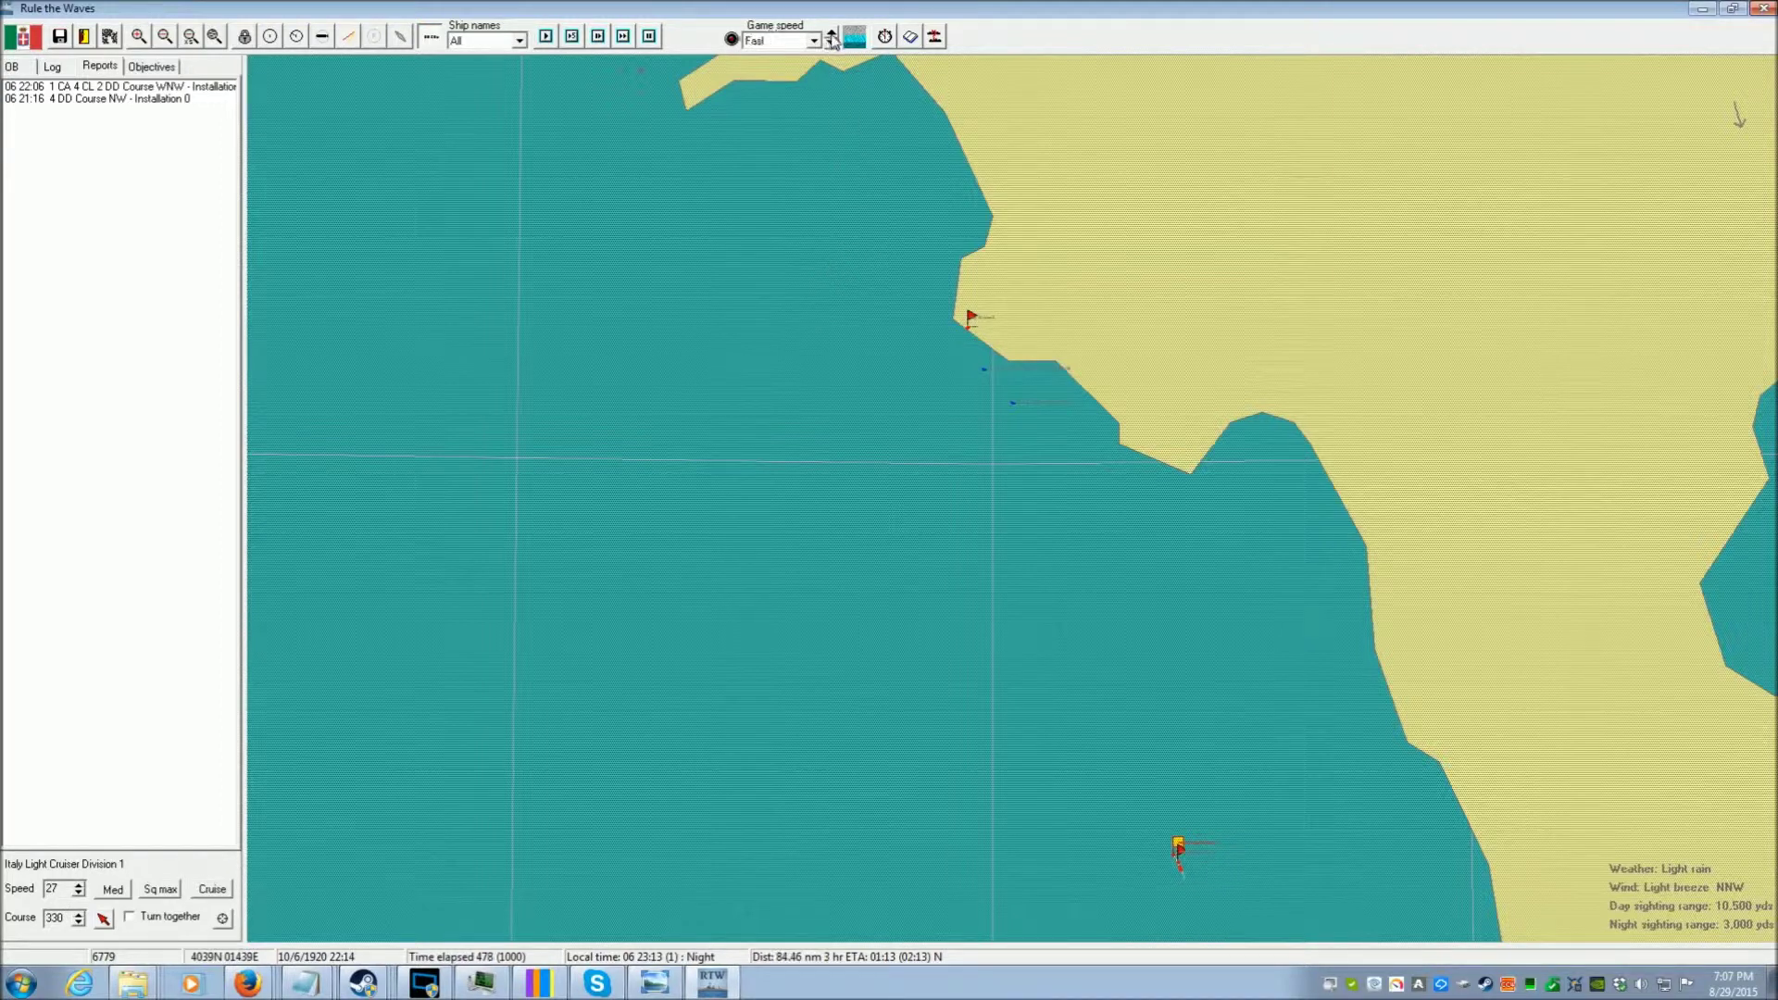
click(782, 326)
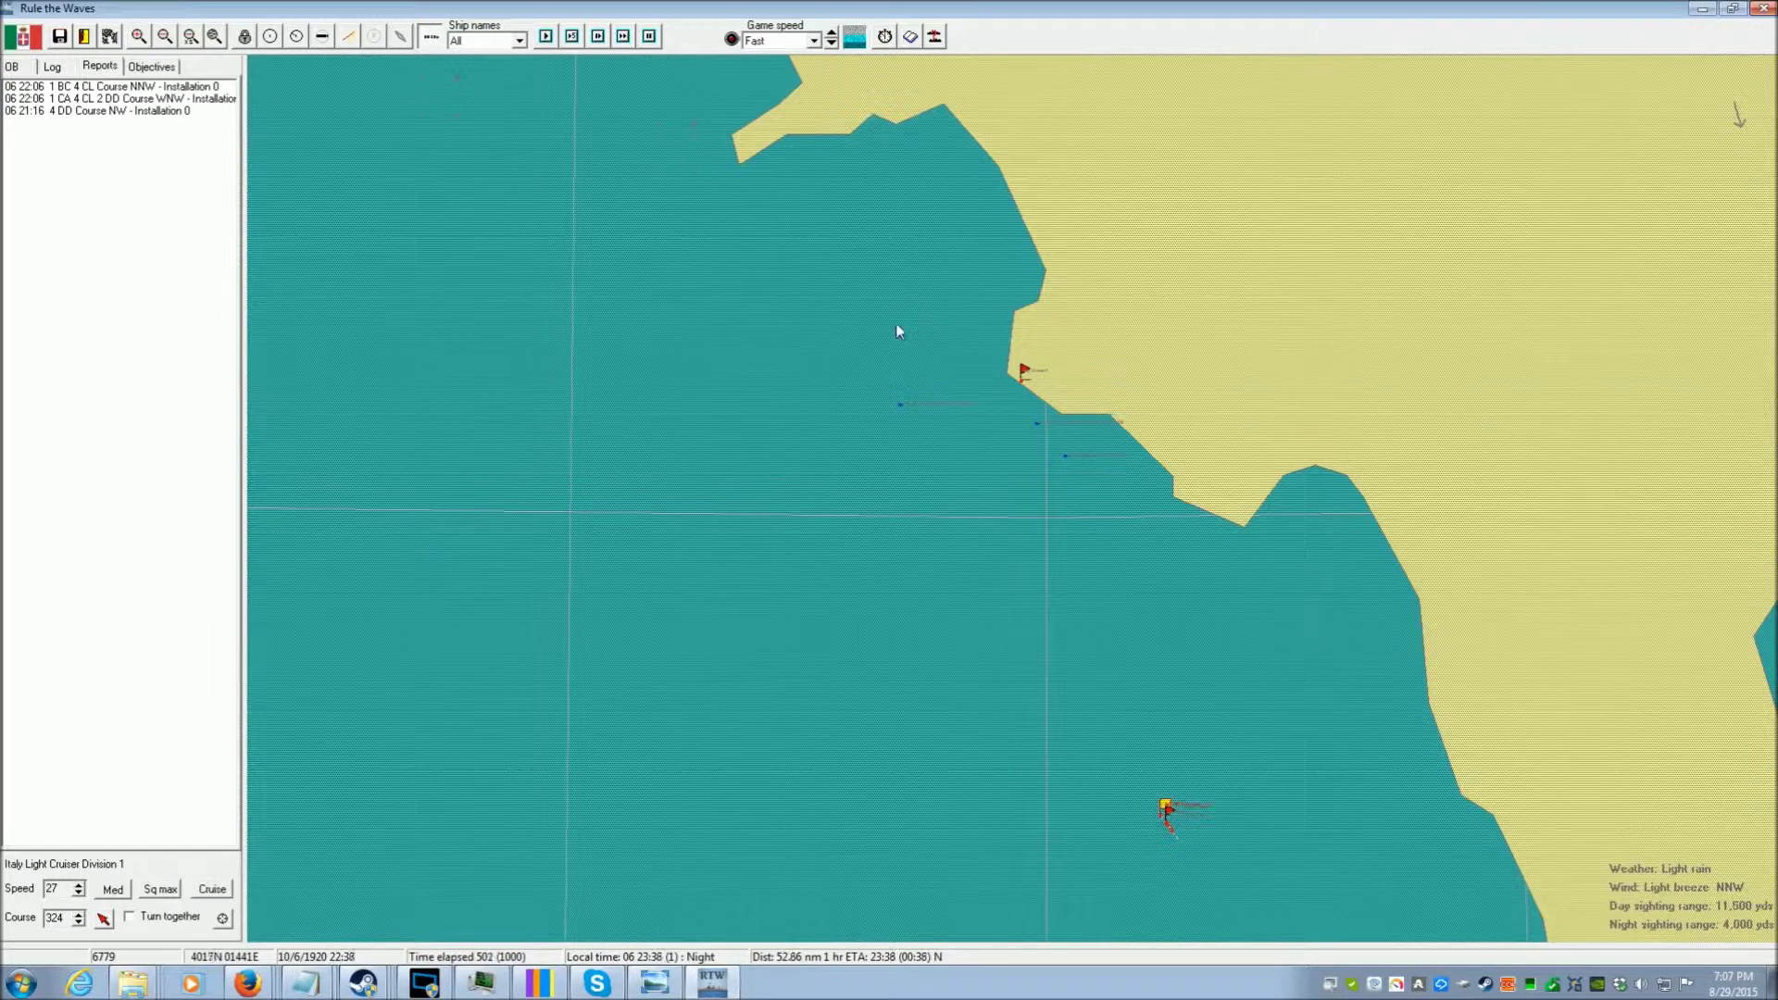
click(901, 251)
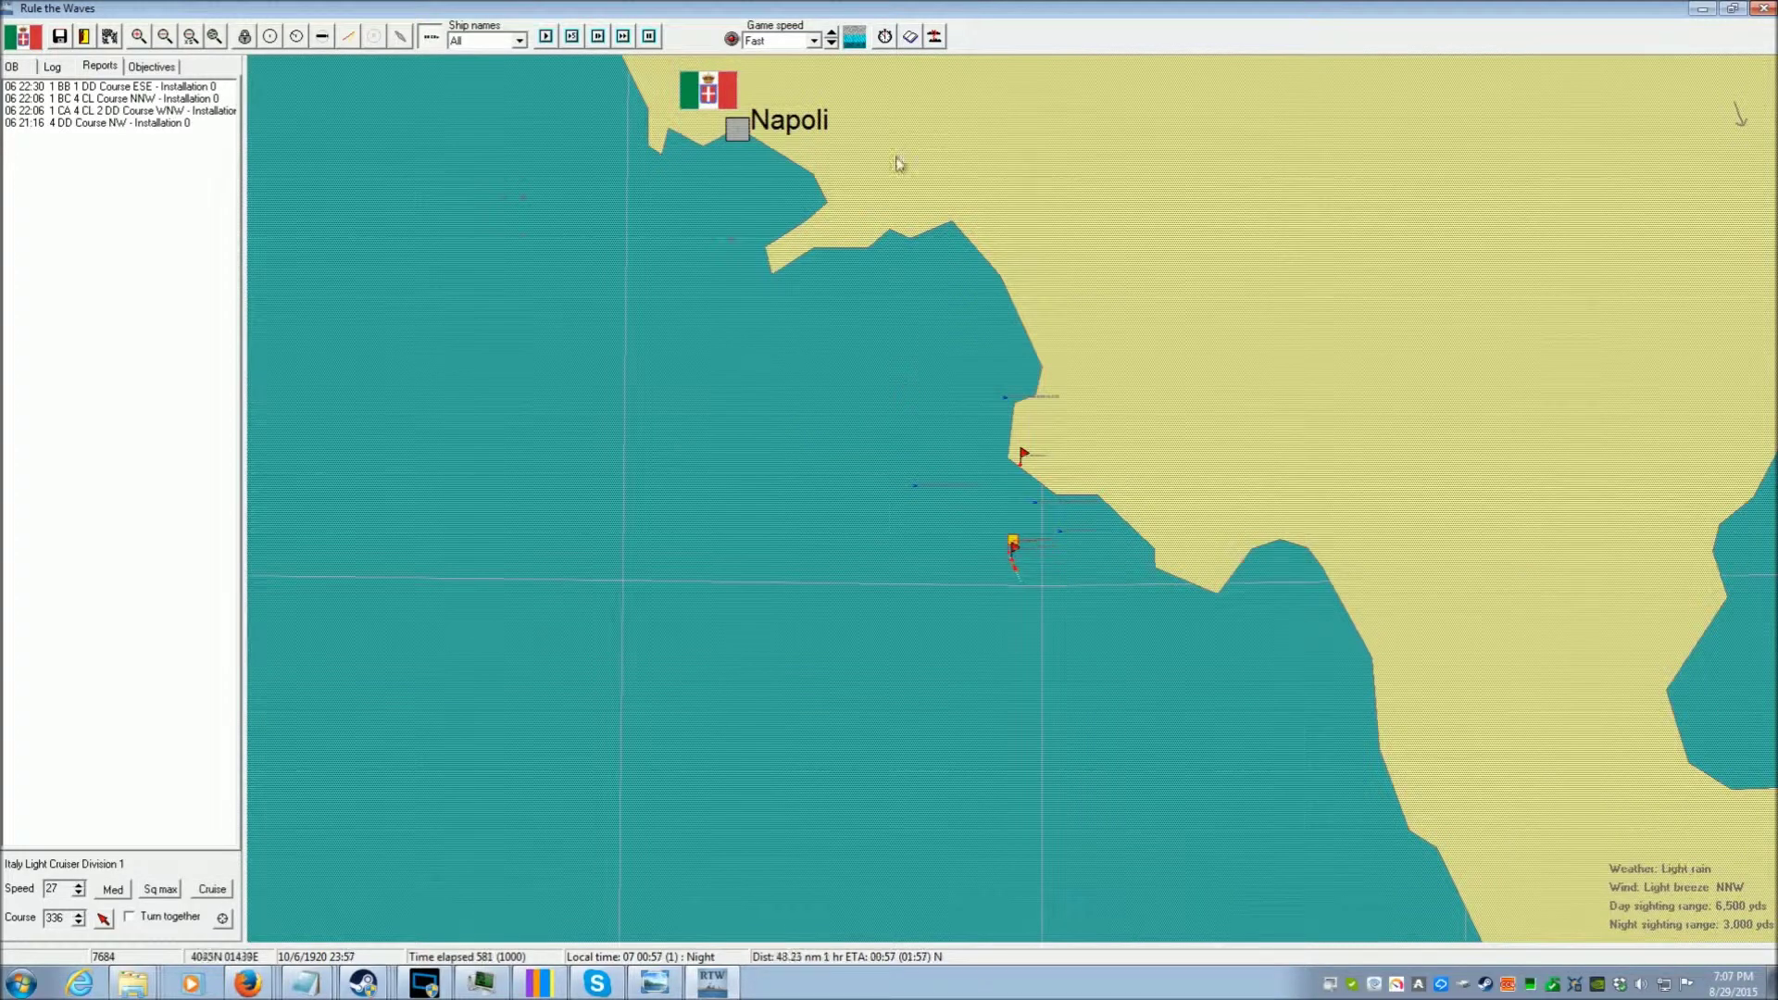
click(884, 39)
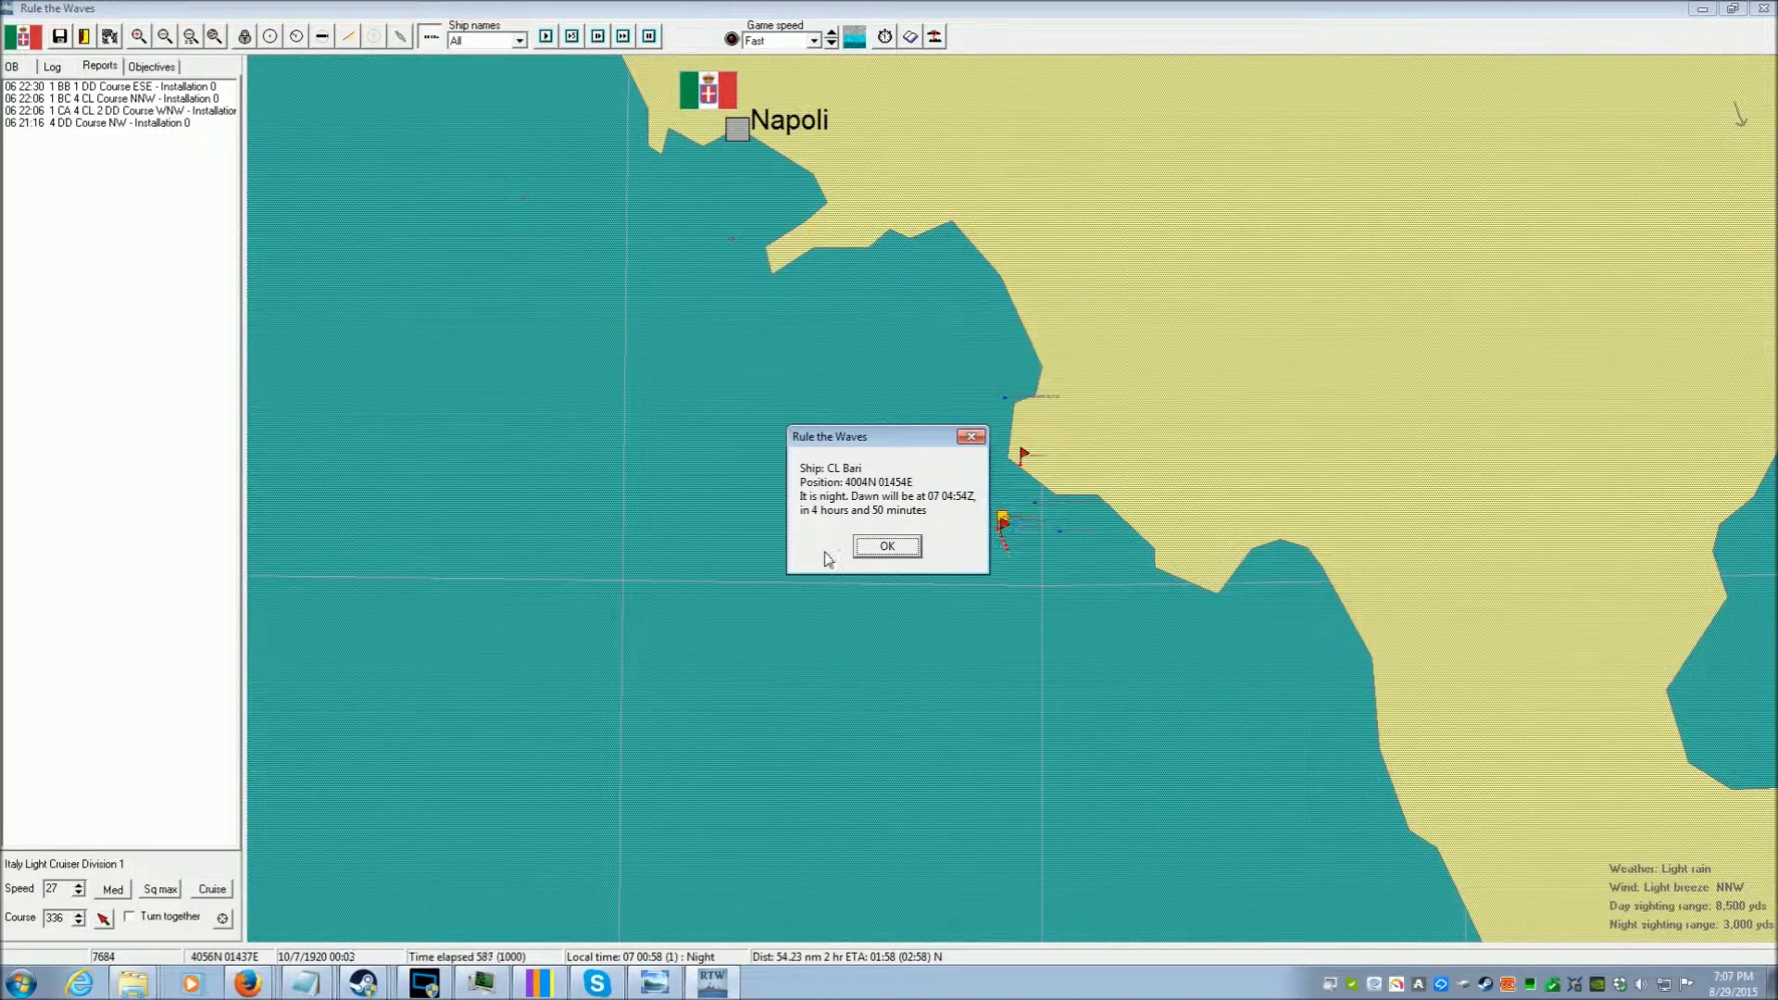
Dismiss the dawn report, cut the division's speed to 16, and turn it east
click(883, 547)
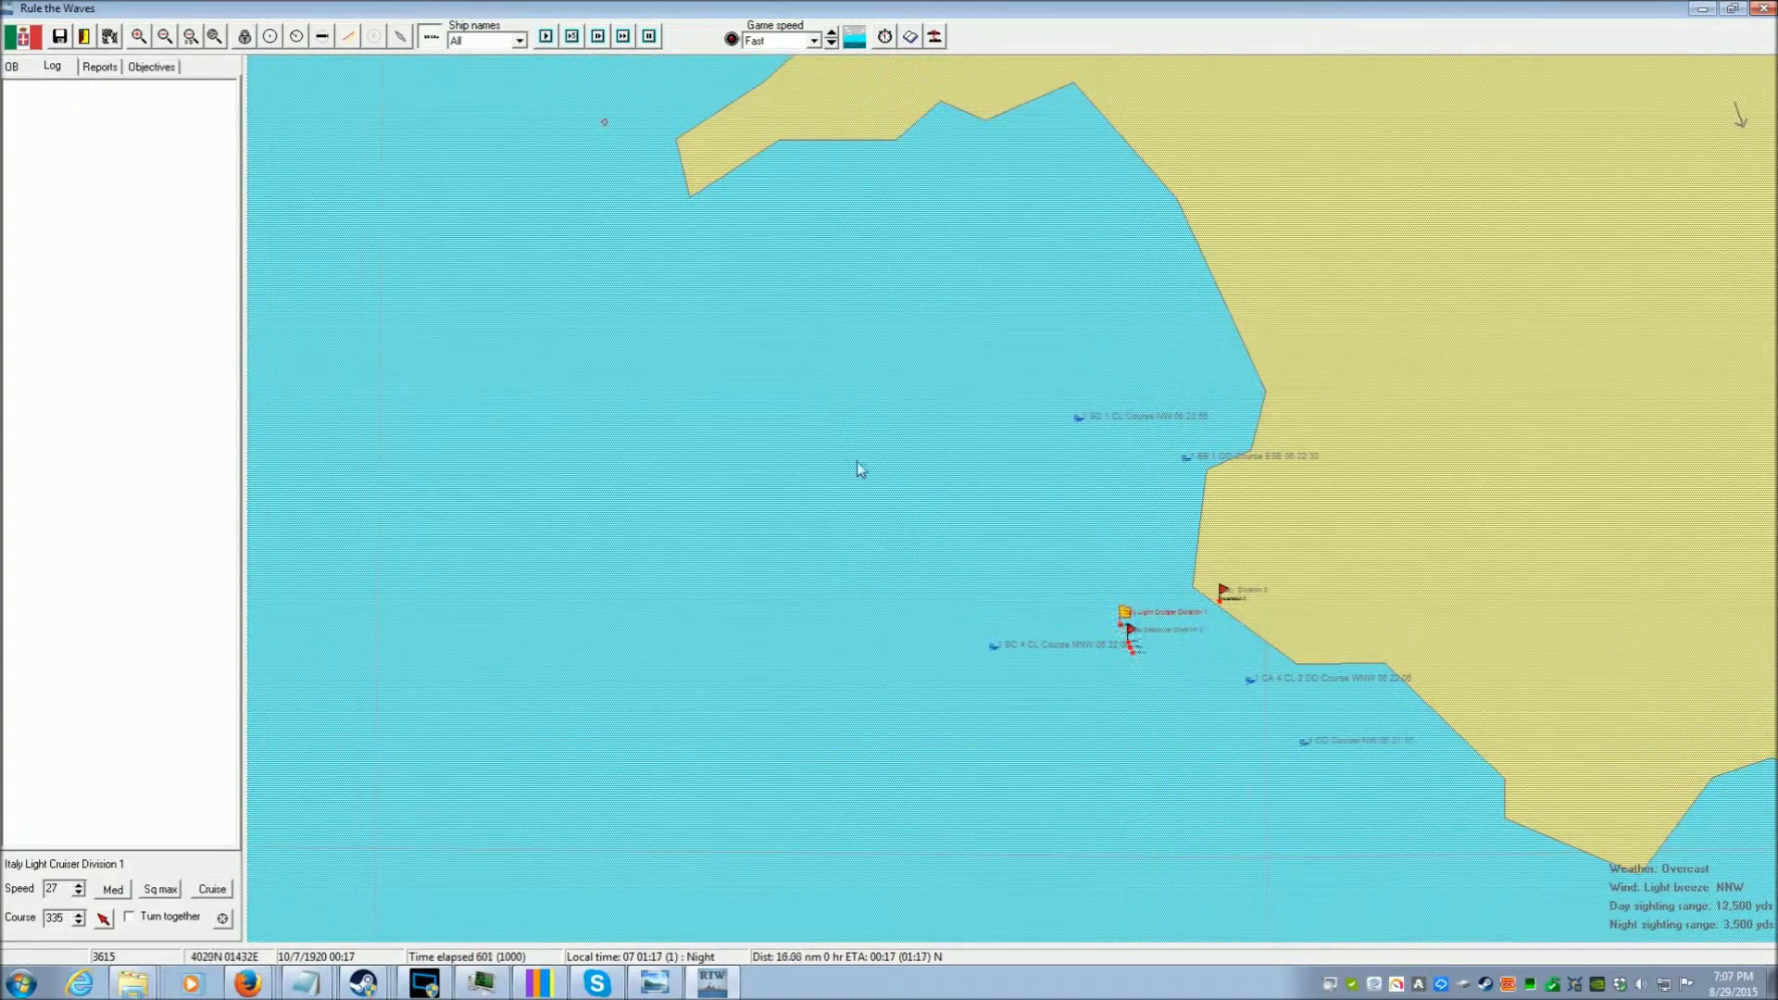
scroll(917, 505, up, 1)
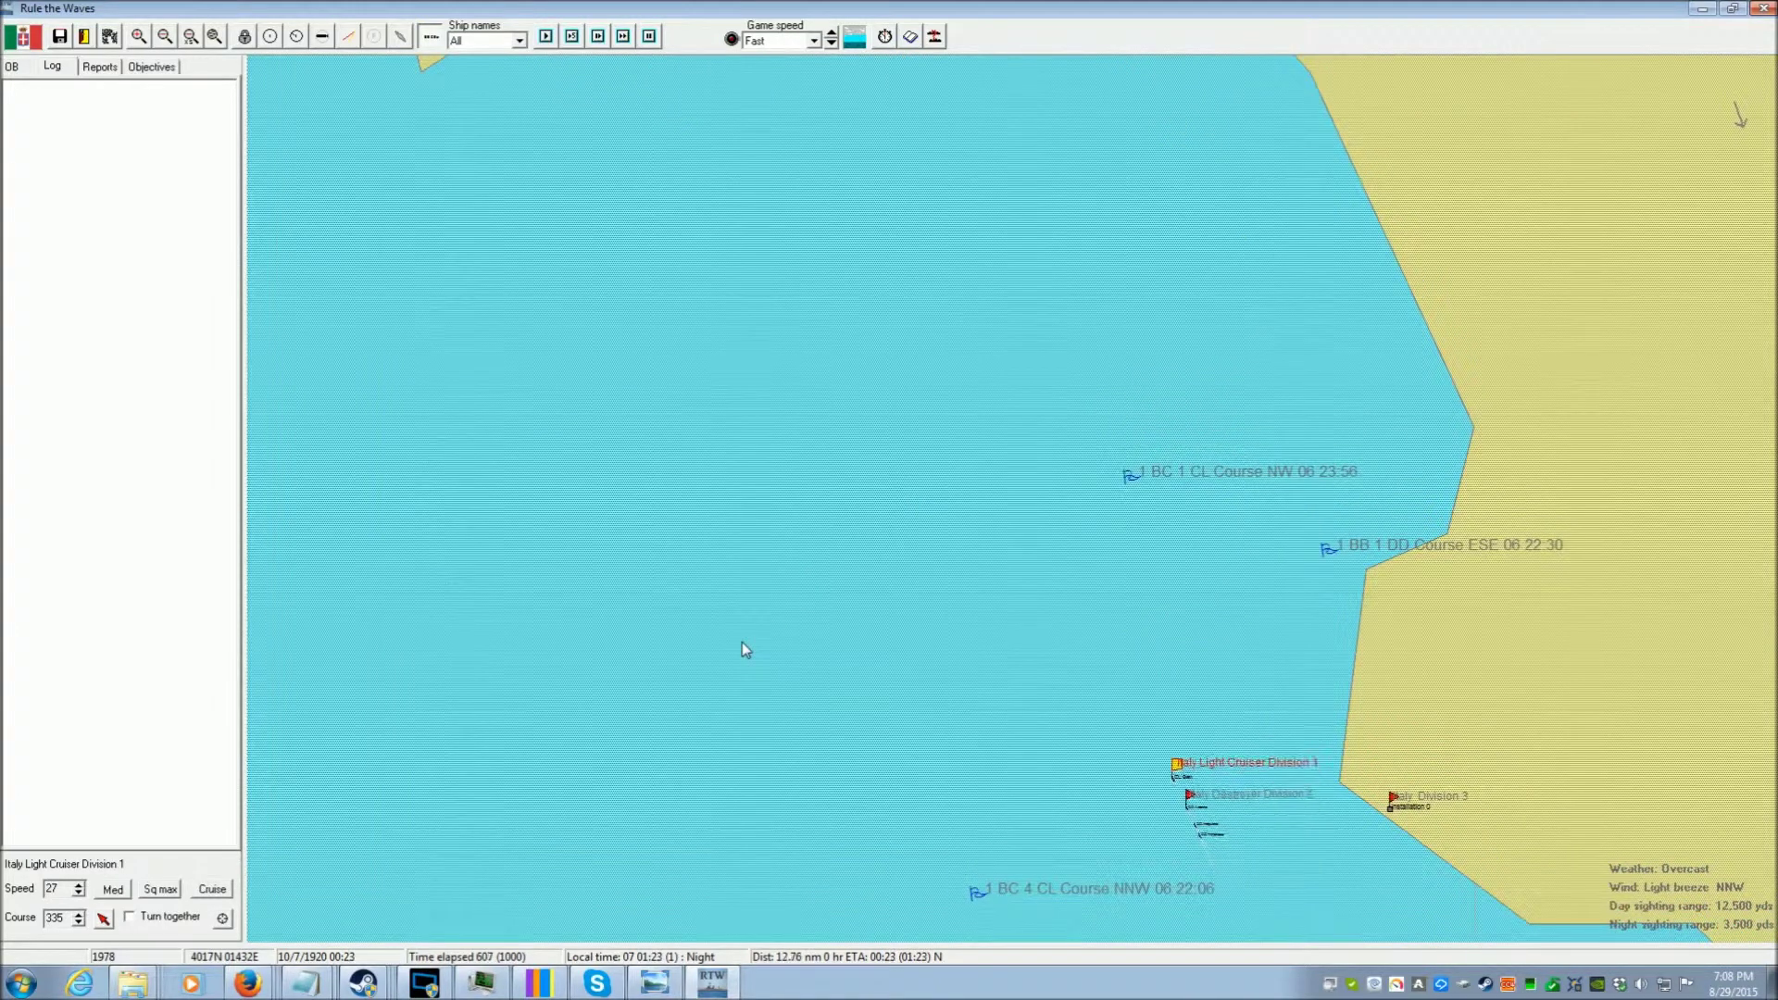
click(209, 891)
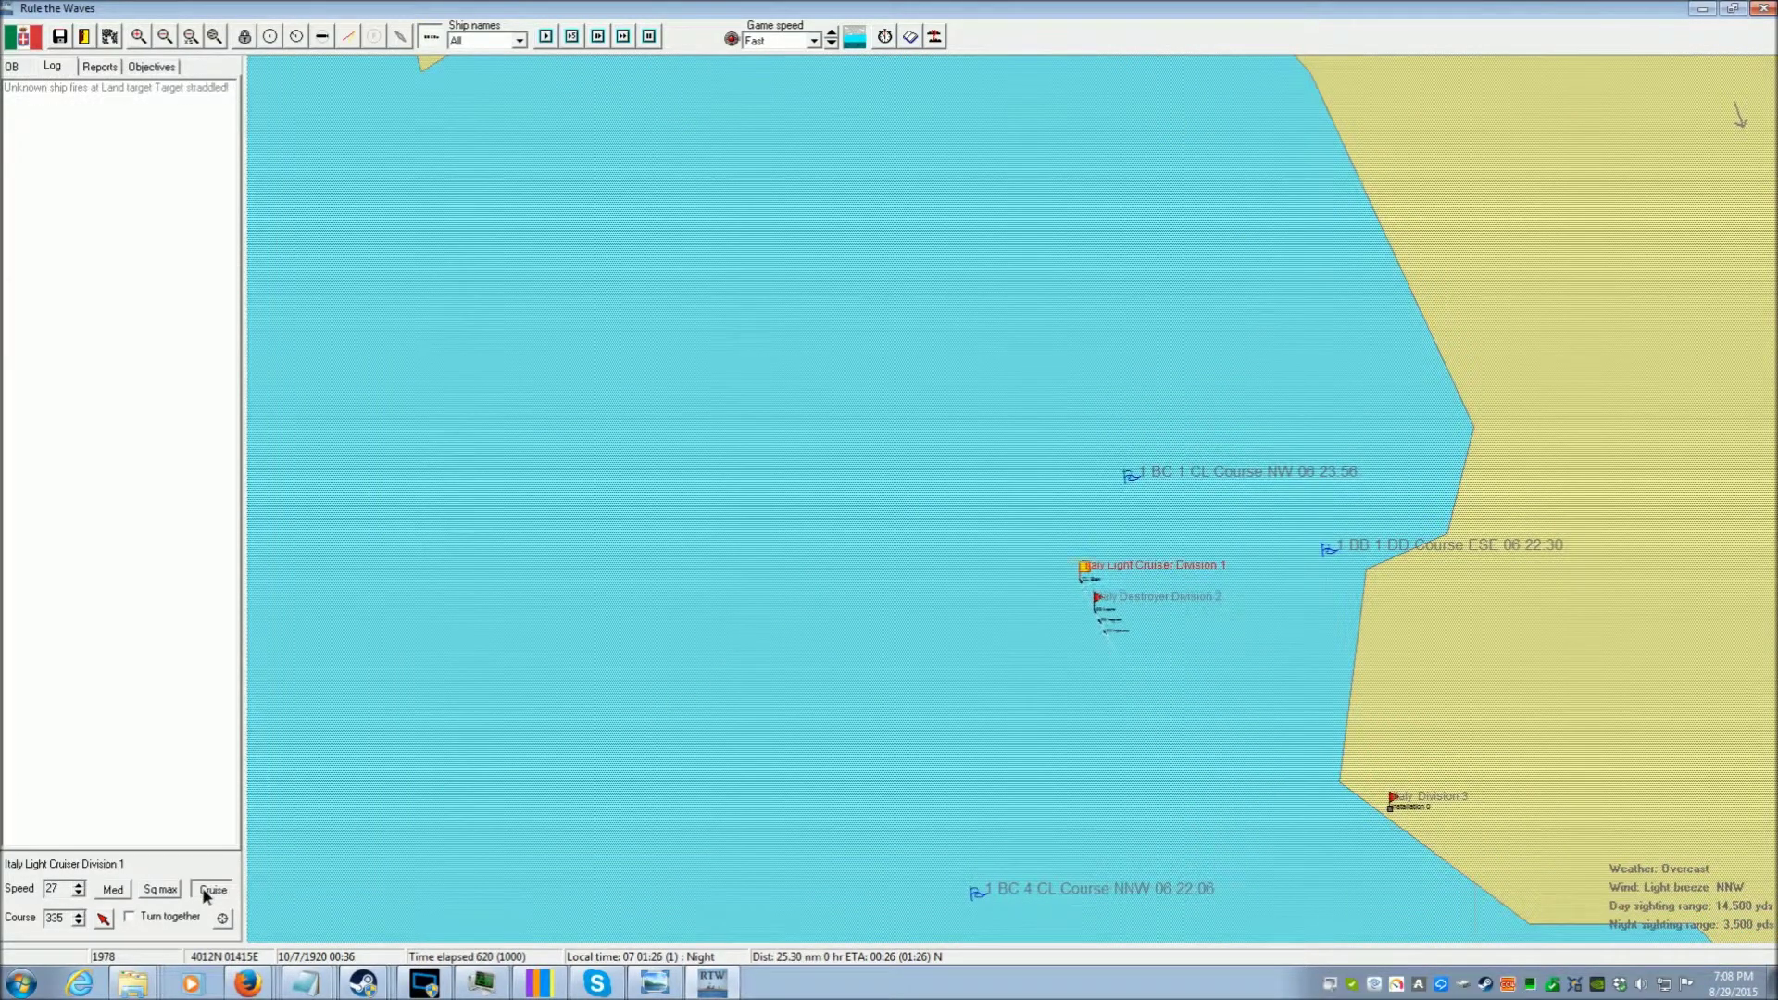
scroll(917, 548, down, 1)
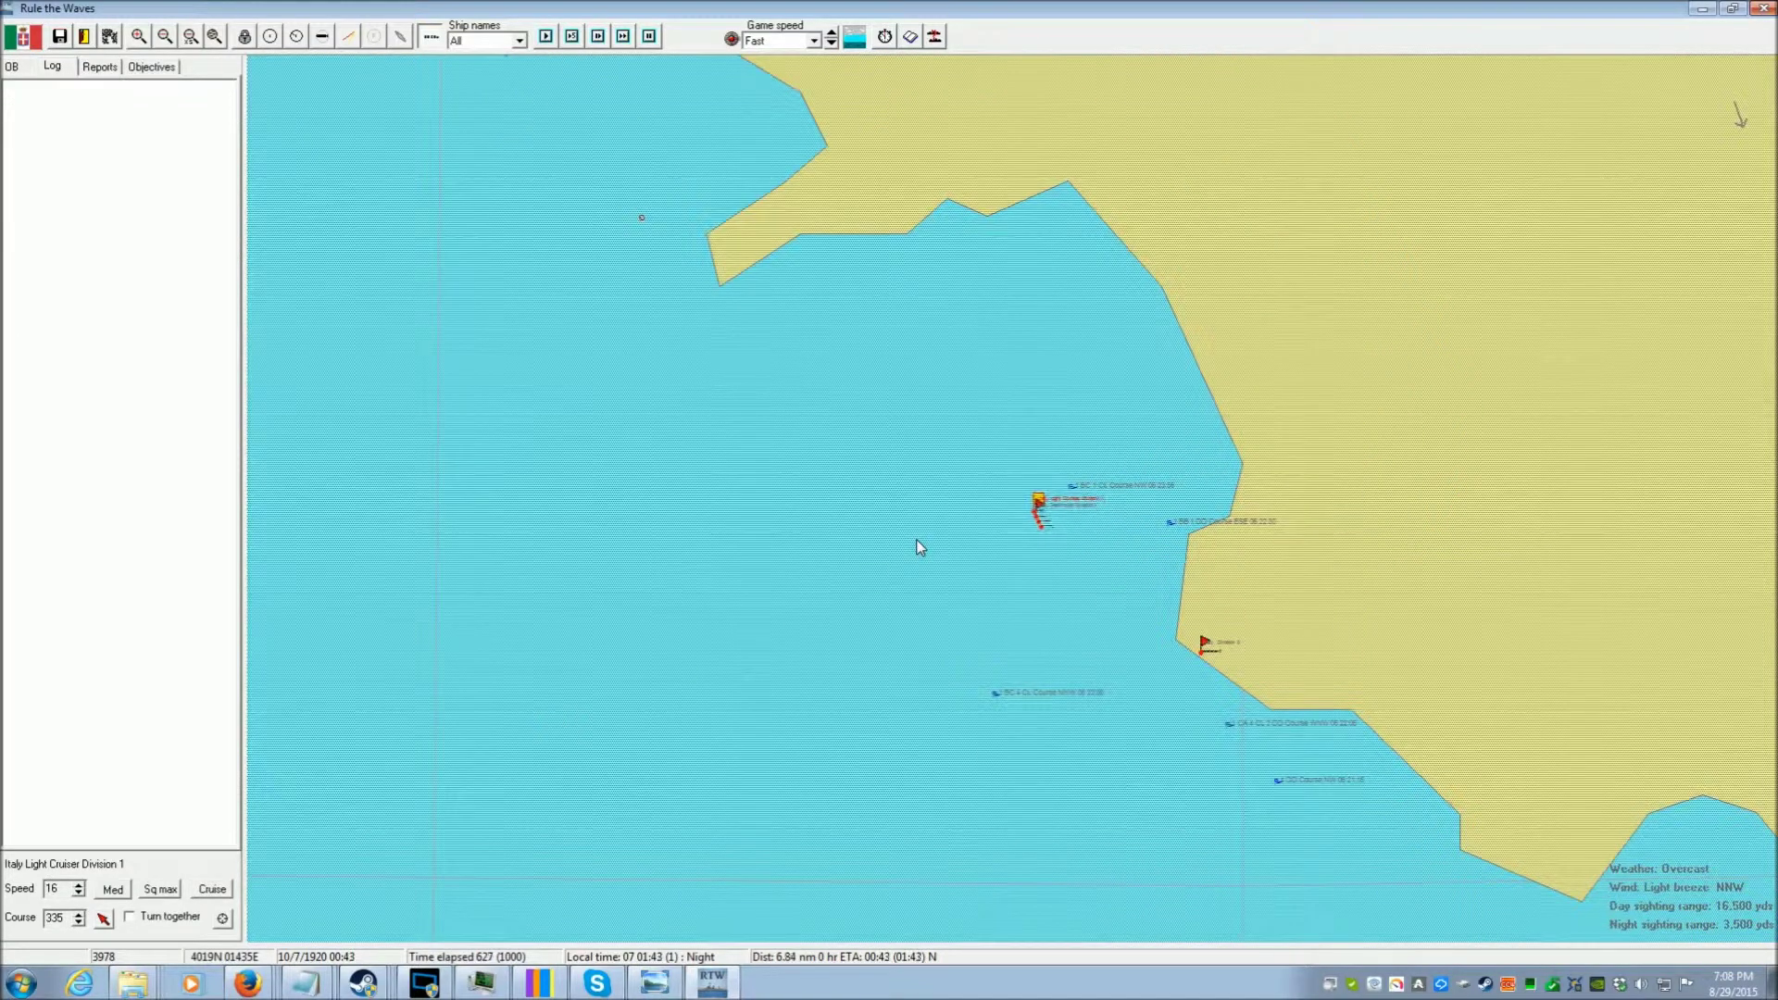
scroll(918, 547, up, 1)
scroll(918, 548, up, 1)
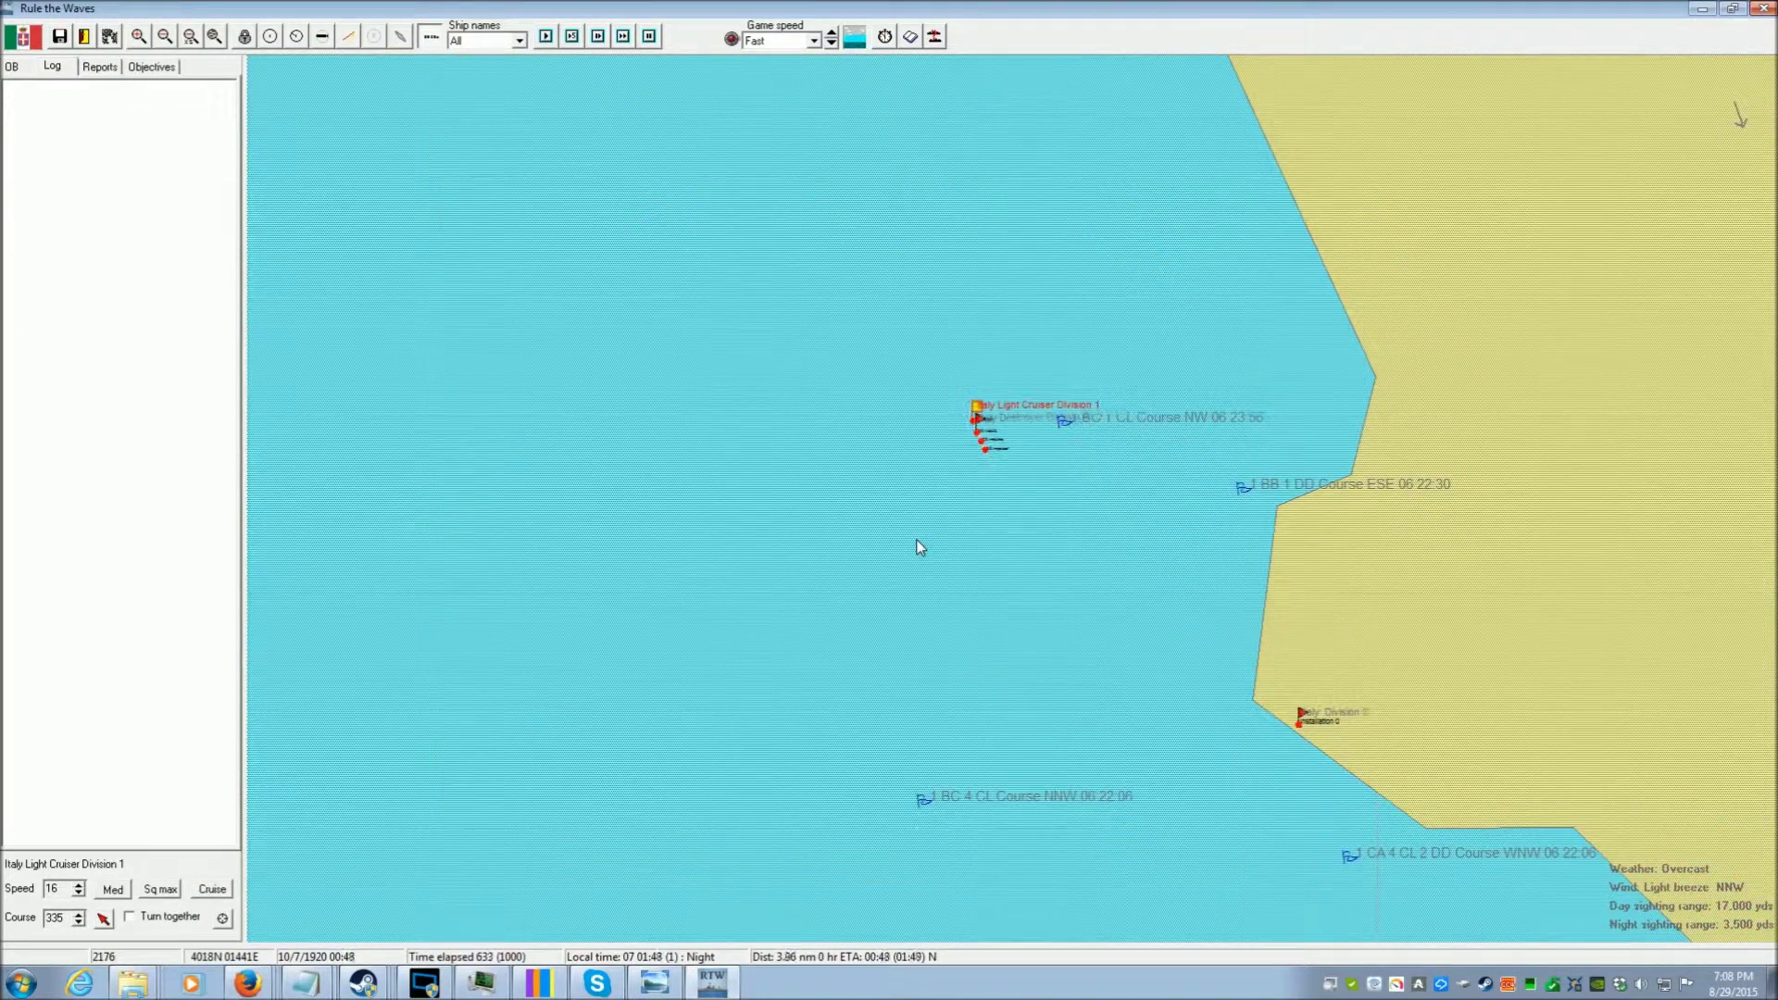
scroll(918, 548, down, 2)
scroll(916, 545, down, 2)
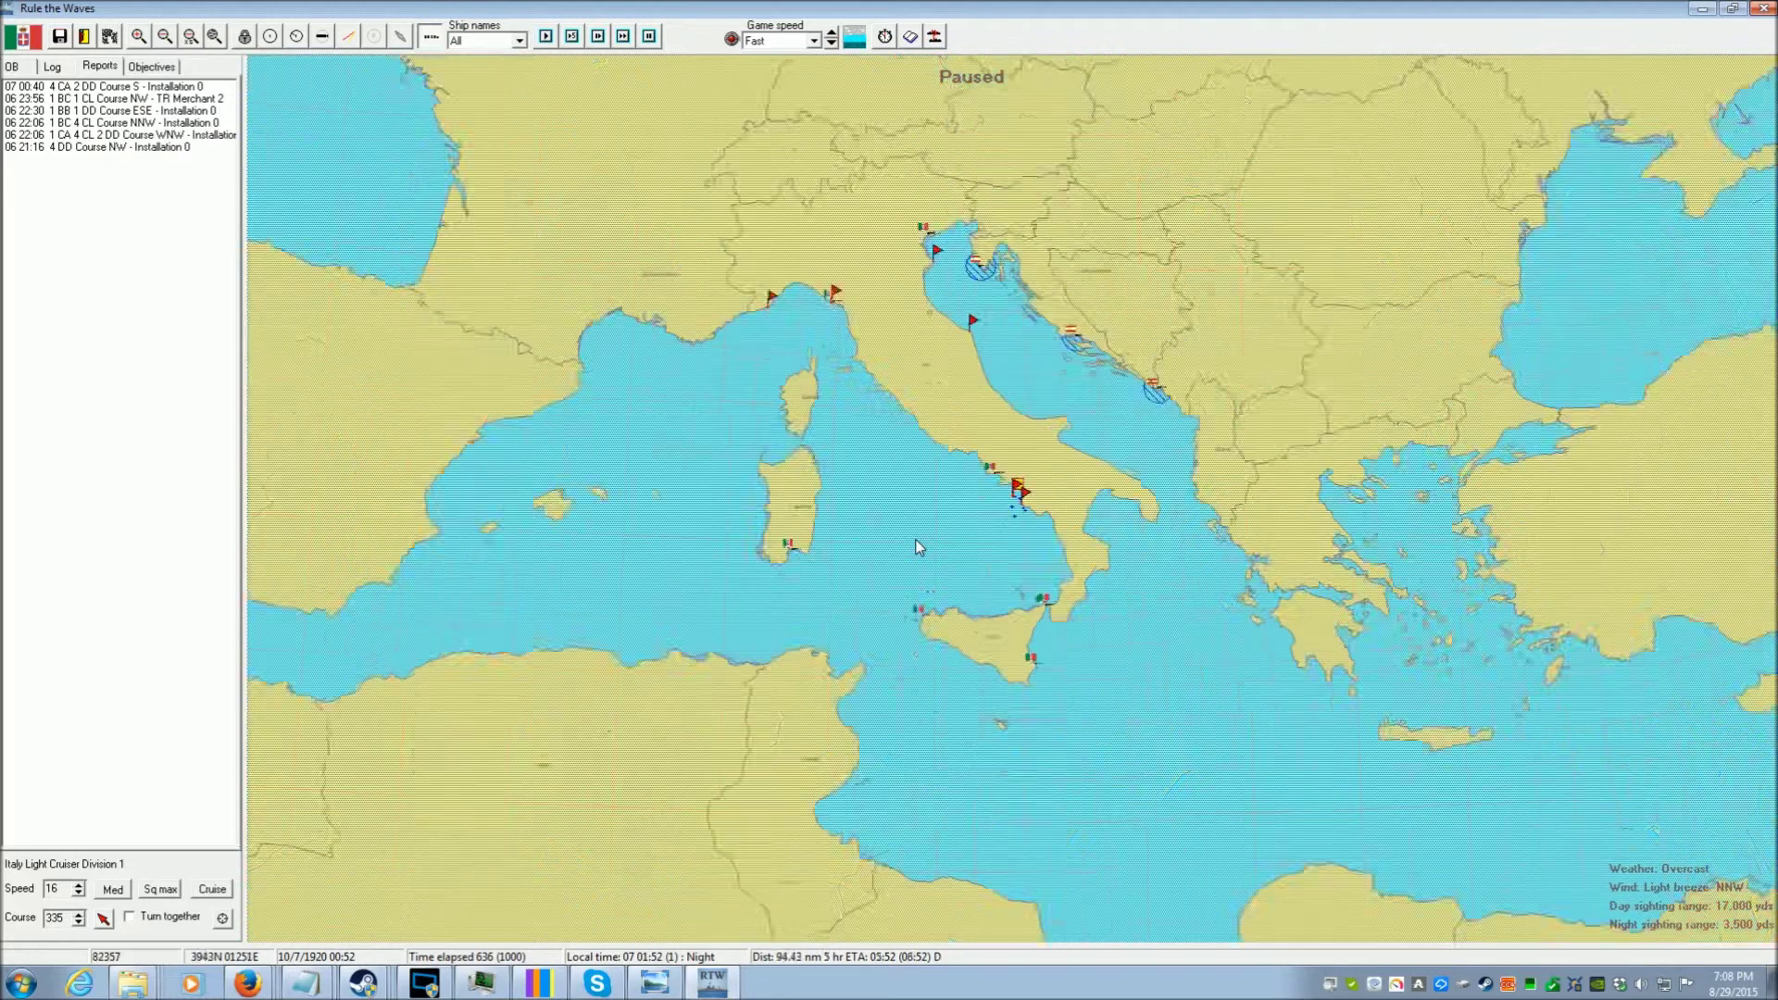
scroll(916, 547, down, 1)
scroll(916, 546, down, 1)
scroll(916, 546, up, 3)
scroll(915, 549, up, 2)
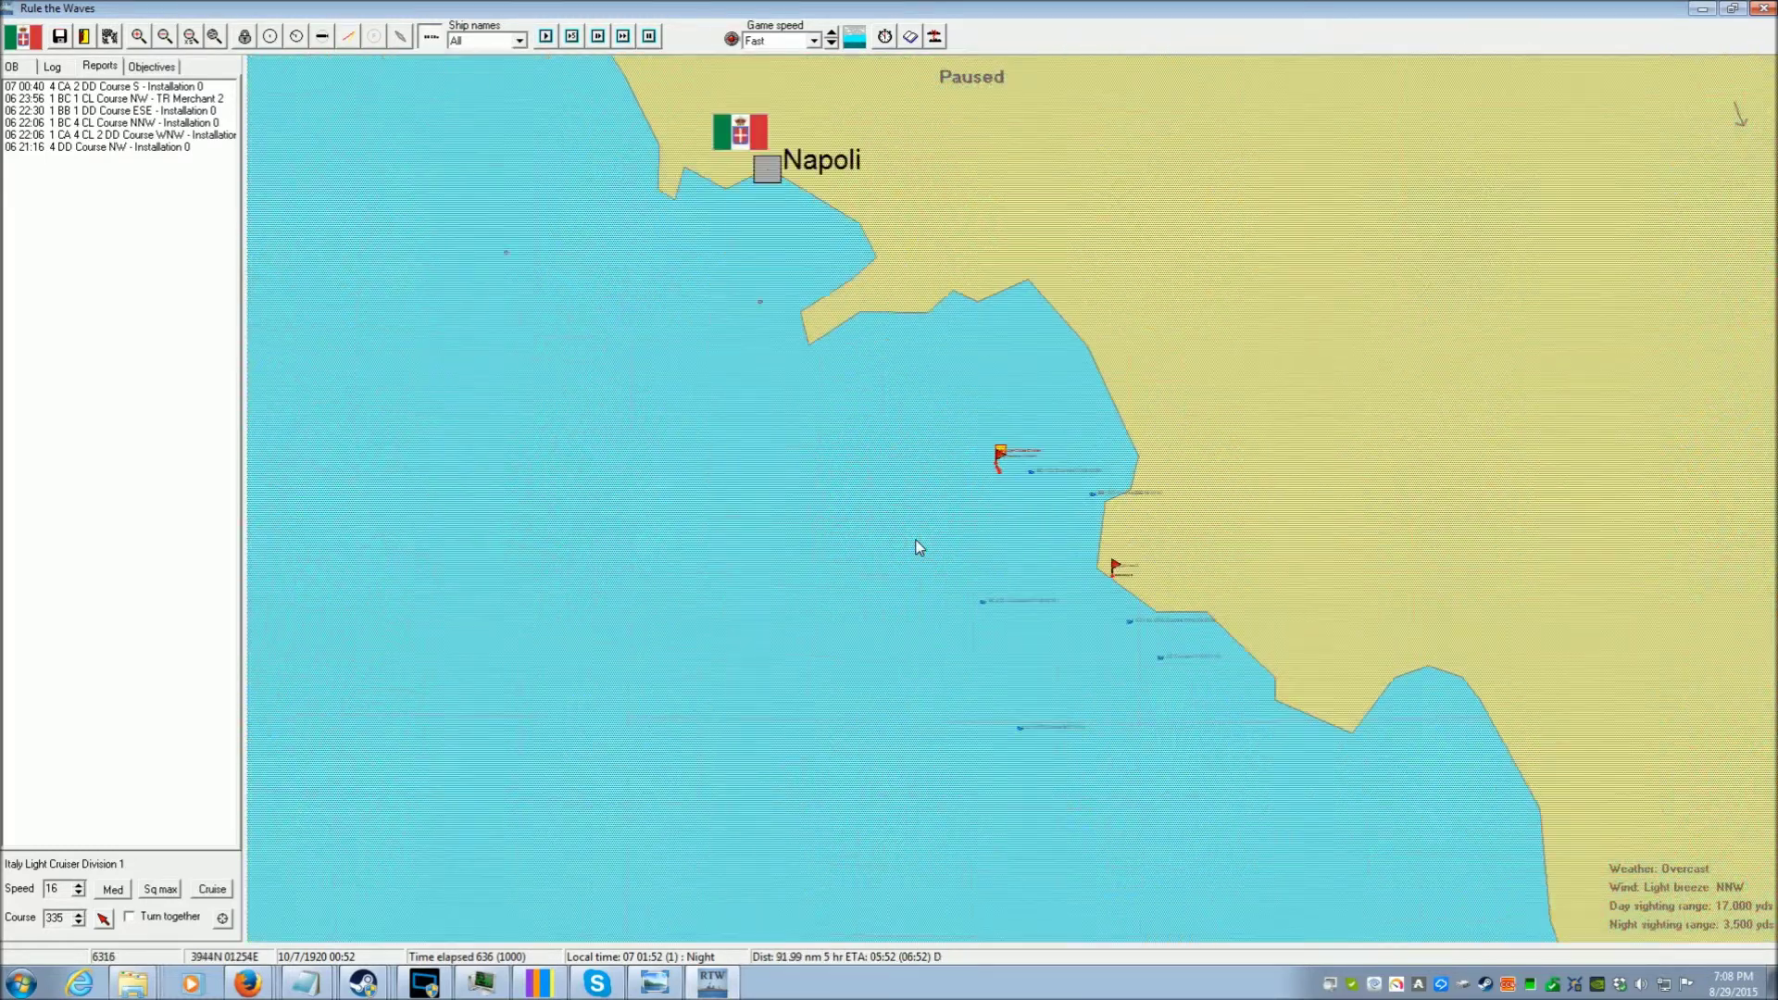
scroll(916, 548, up, 1)
click(1160, 448)
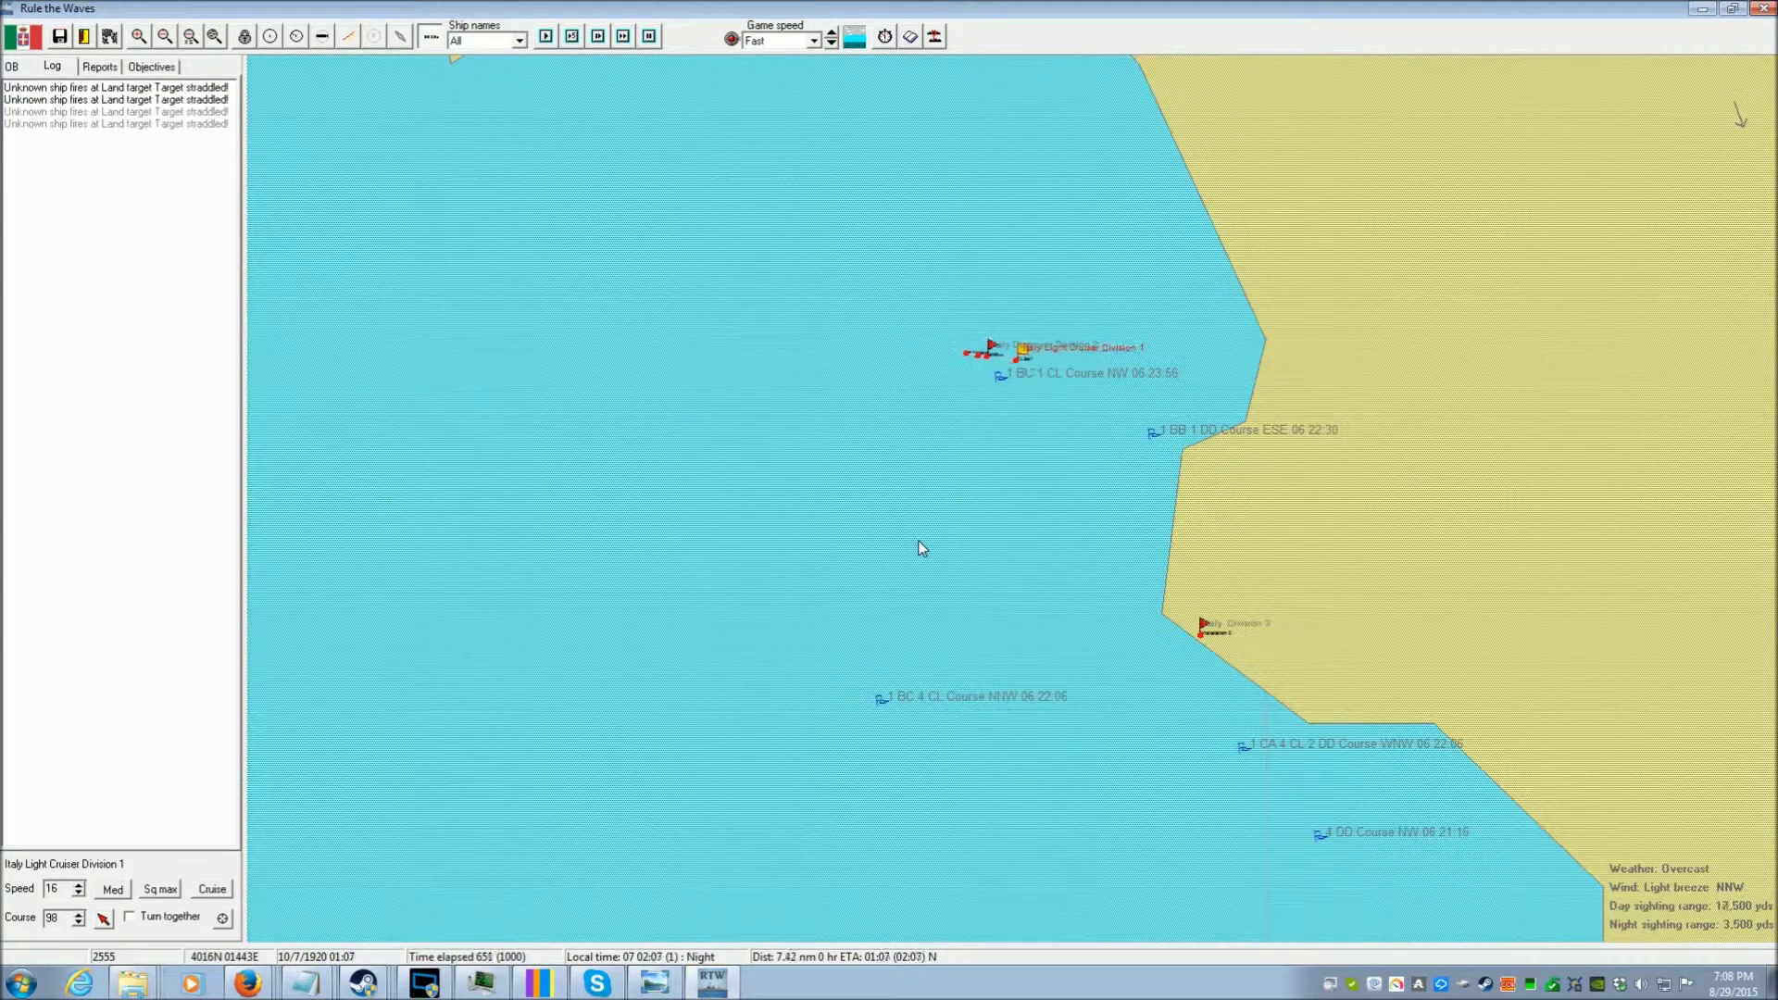
scroll(918, 549, down, 1)
scroll(1079, 591, up, 1)
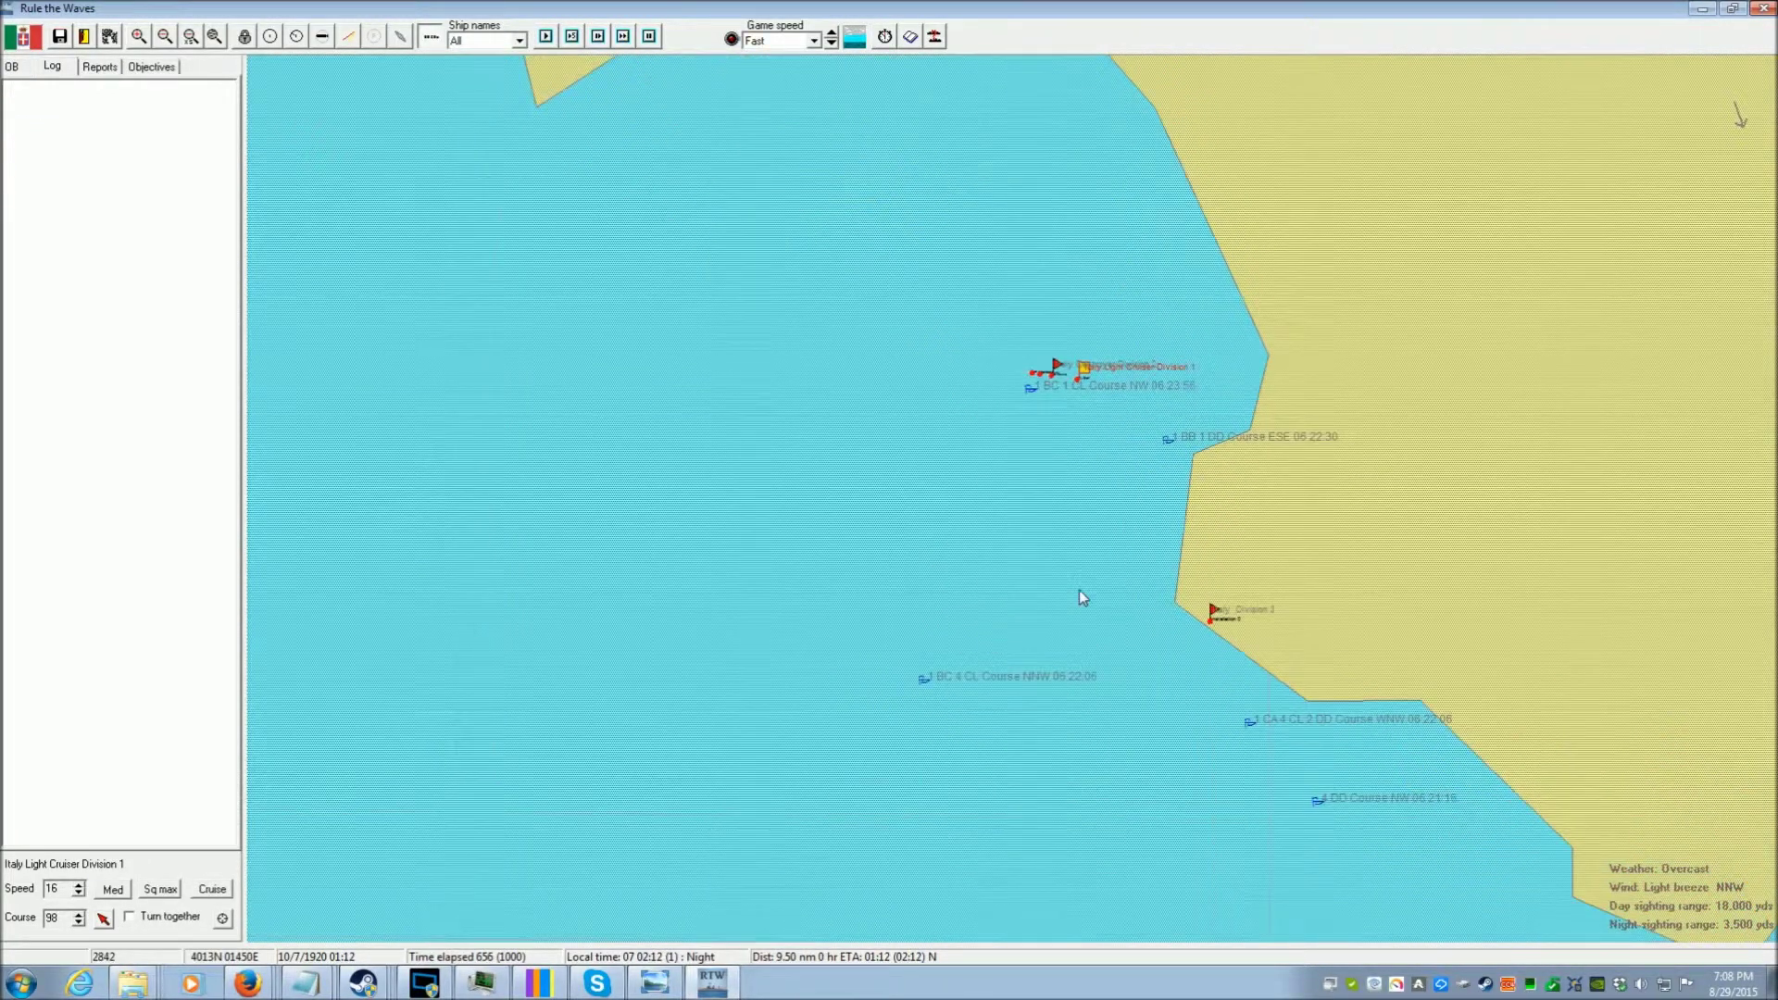
Turn the division progressively due south and dismiss the night-time position message
click(1171, 626)
scroll(1171, 630, up, 1)
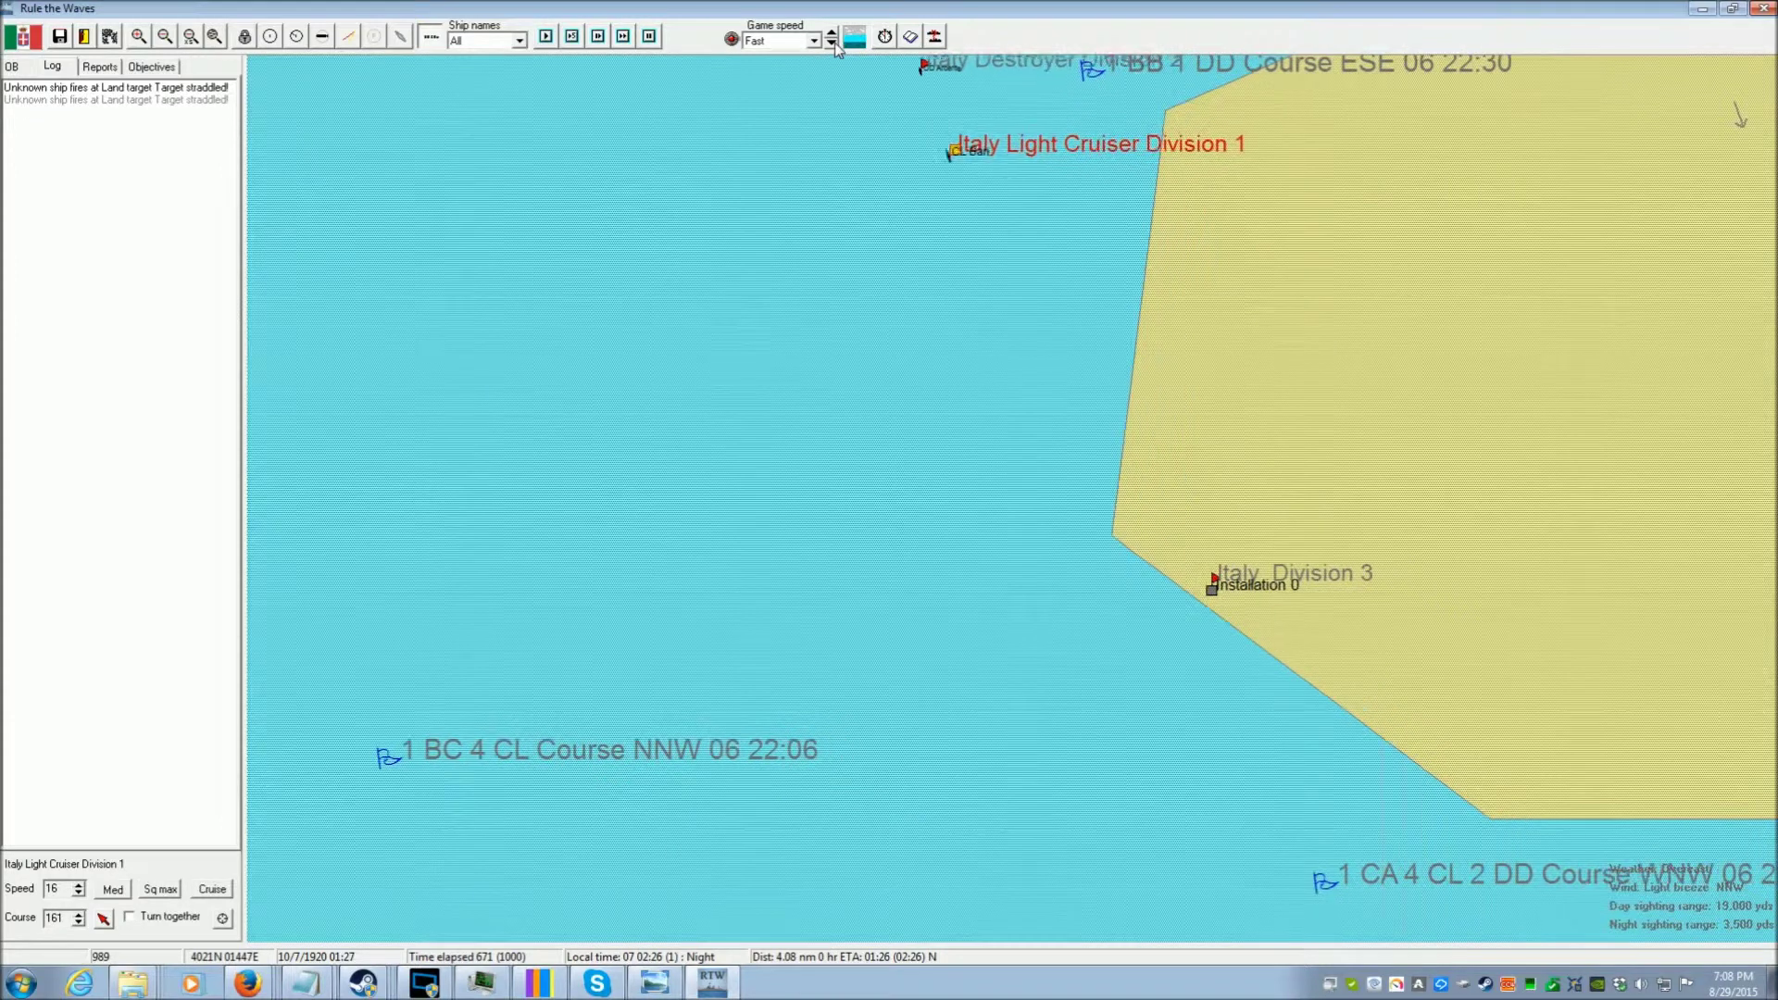
click(1029, 737)
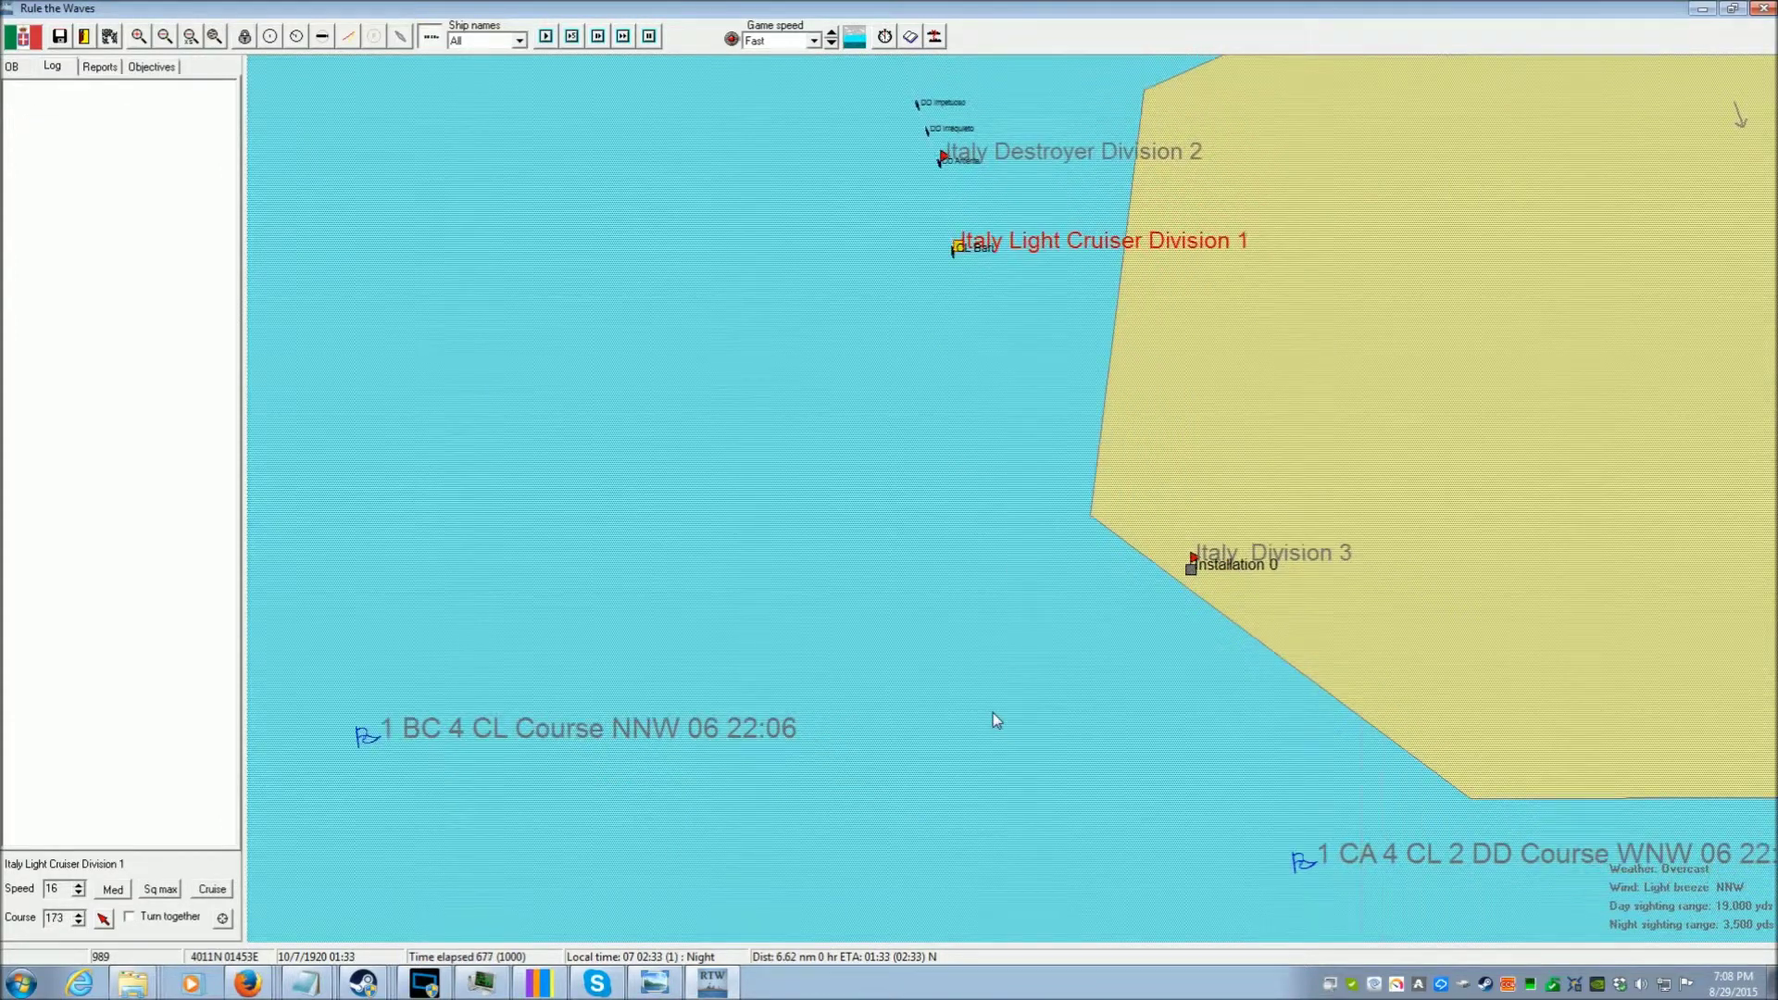
click(924, 722)
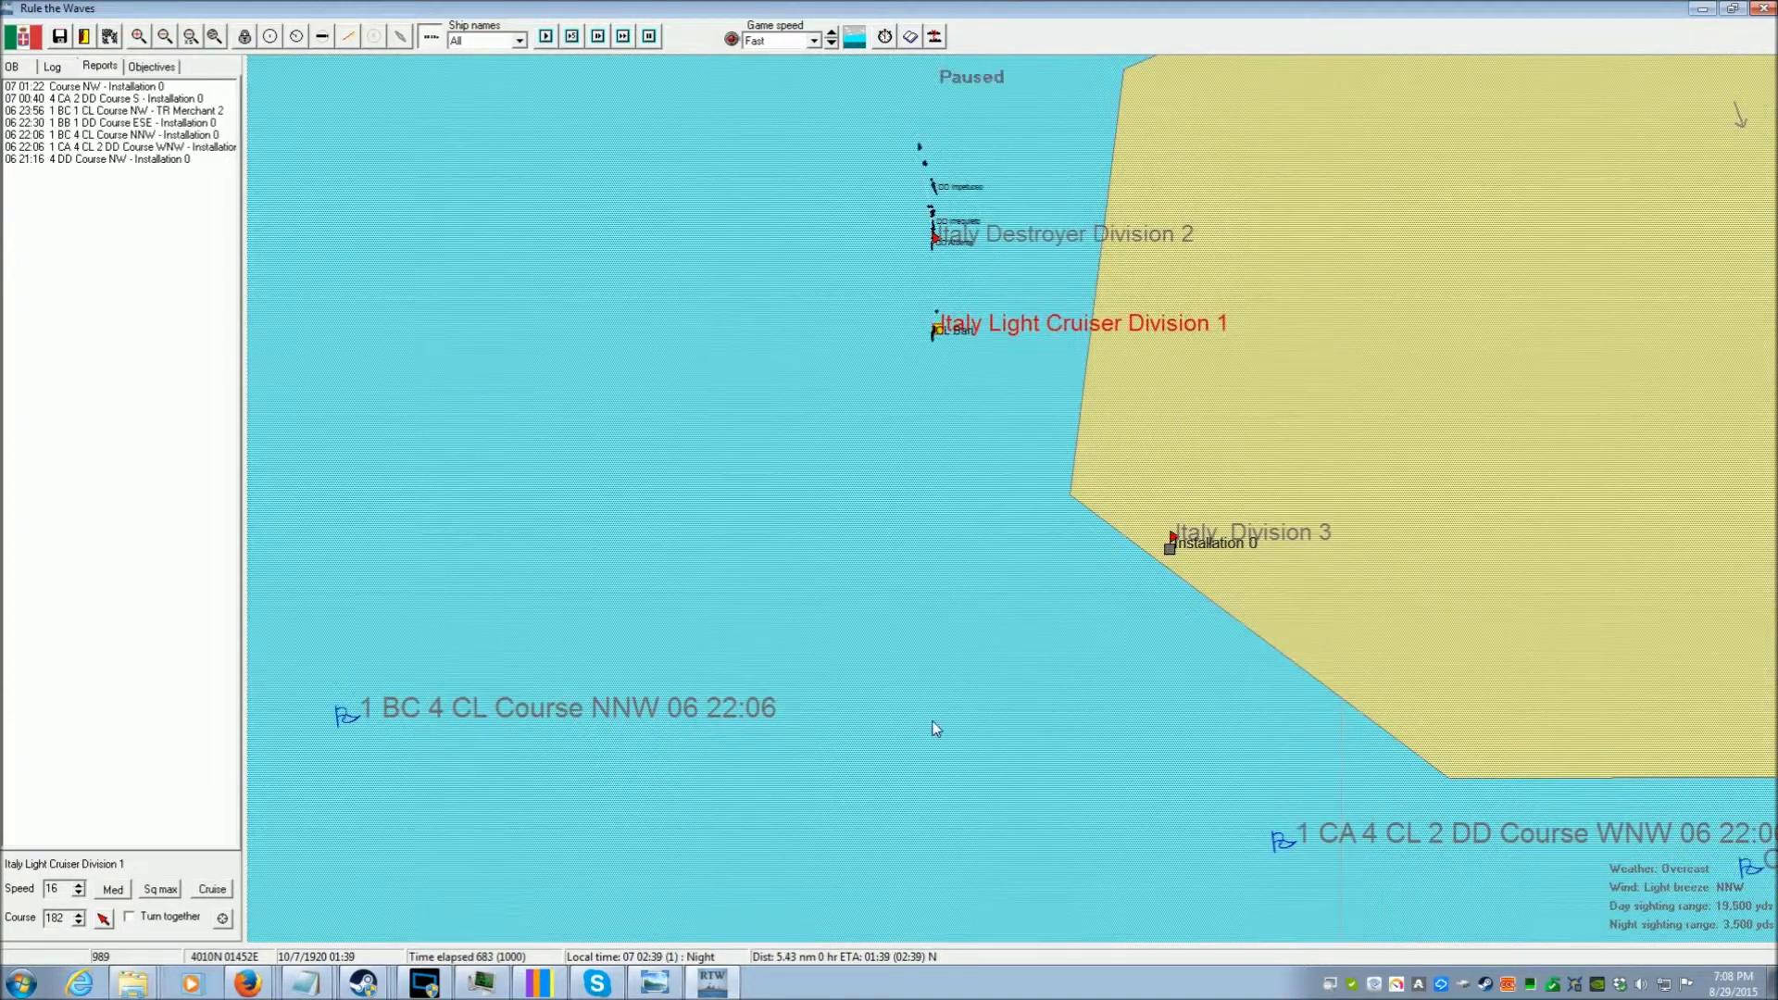
scroll(789, 556, up, 1)
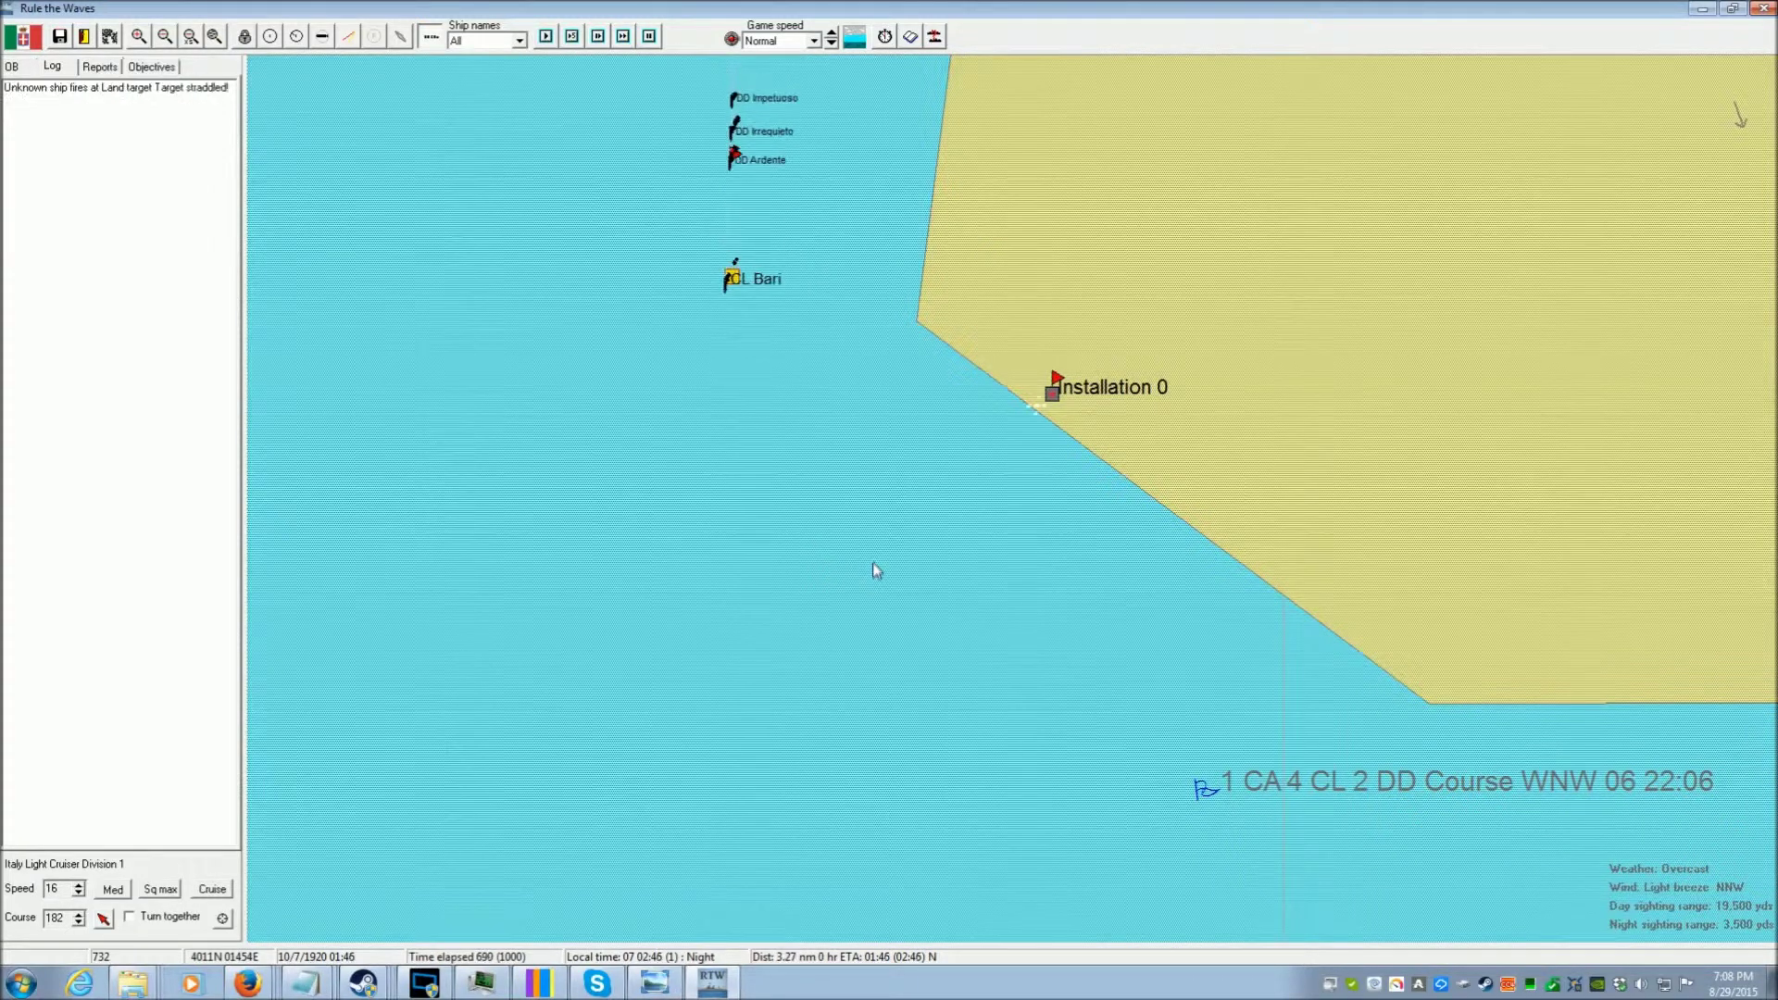
scroll(873, 573, down, 1)
scroll(875, 574, up, 1)
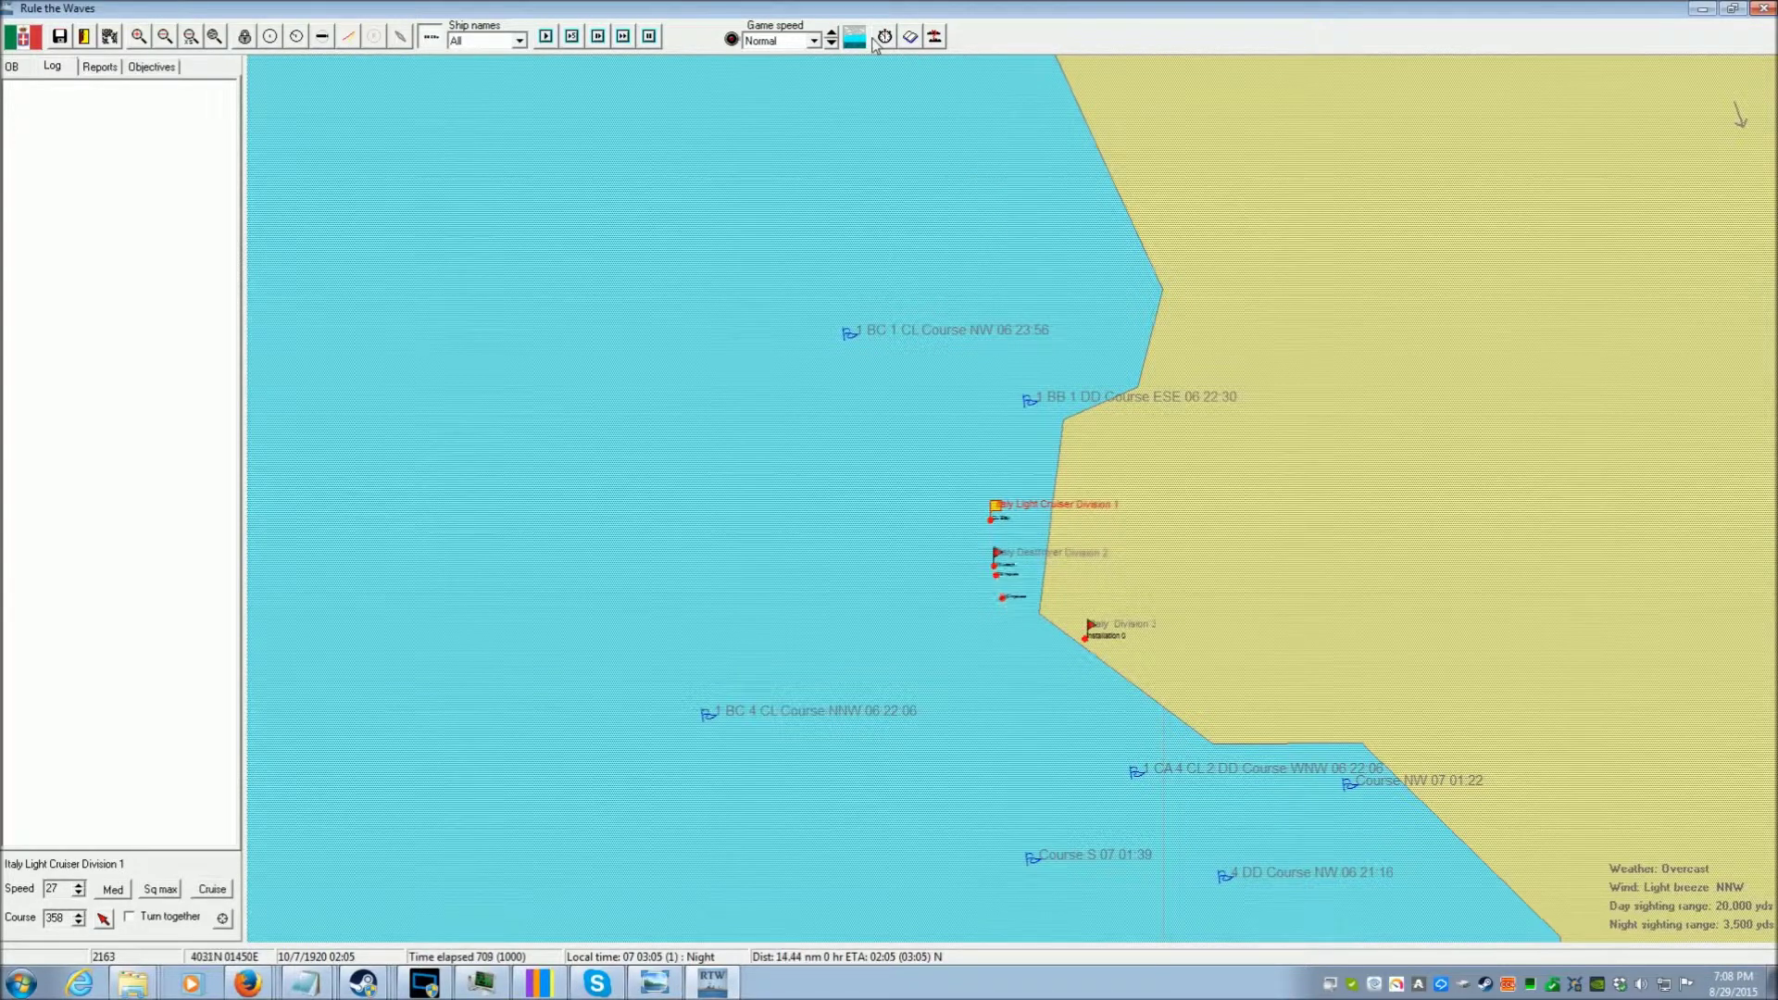
click(880, 546)
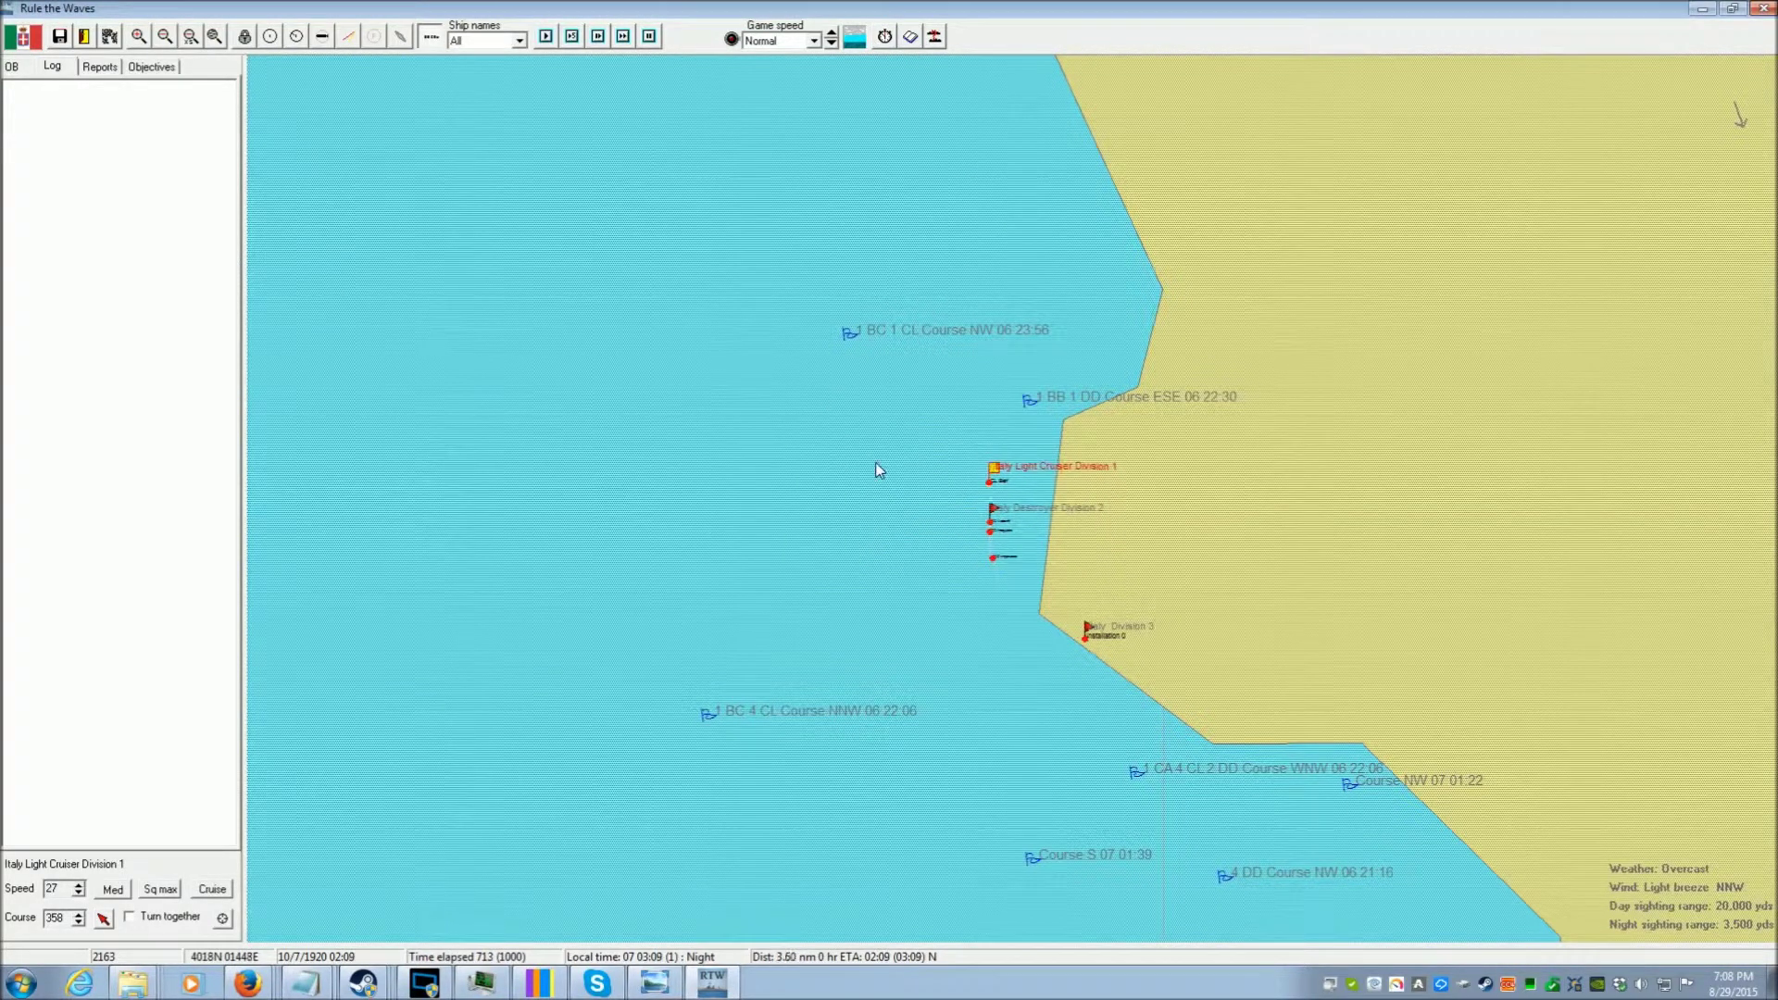
scroll(877, 479, up, 3)
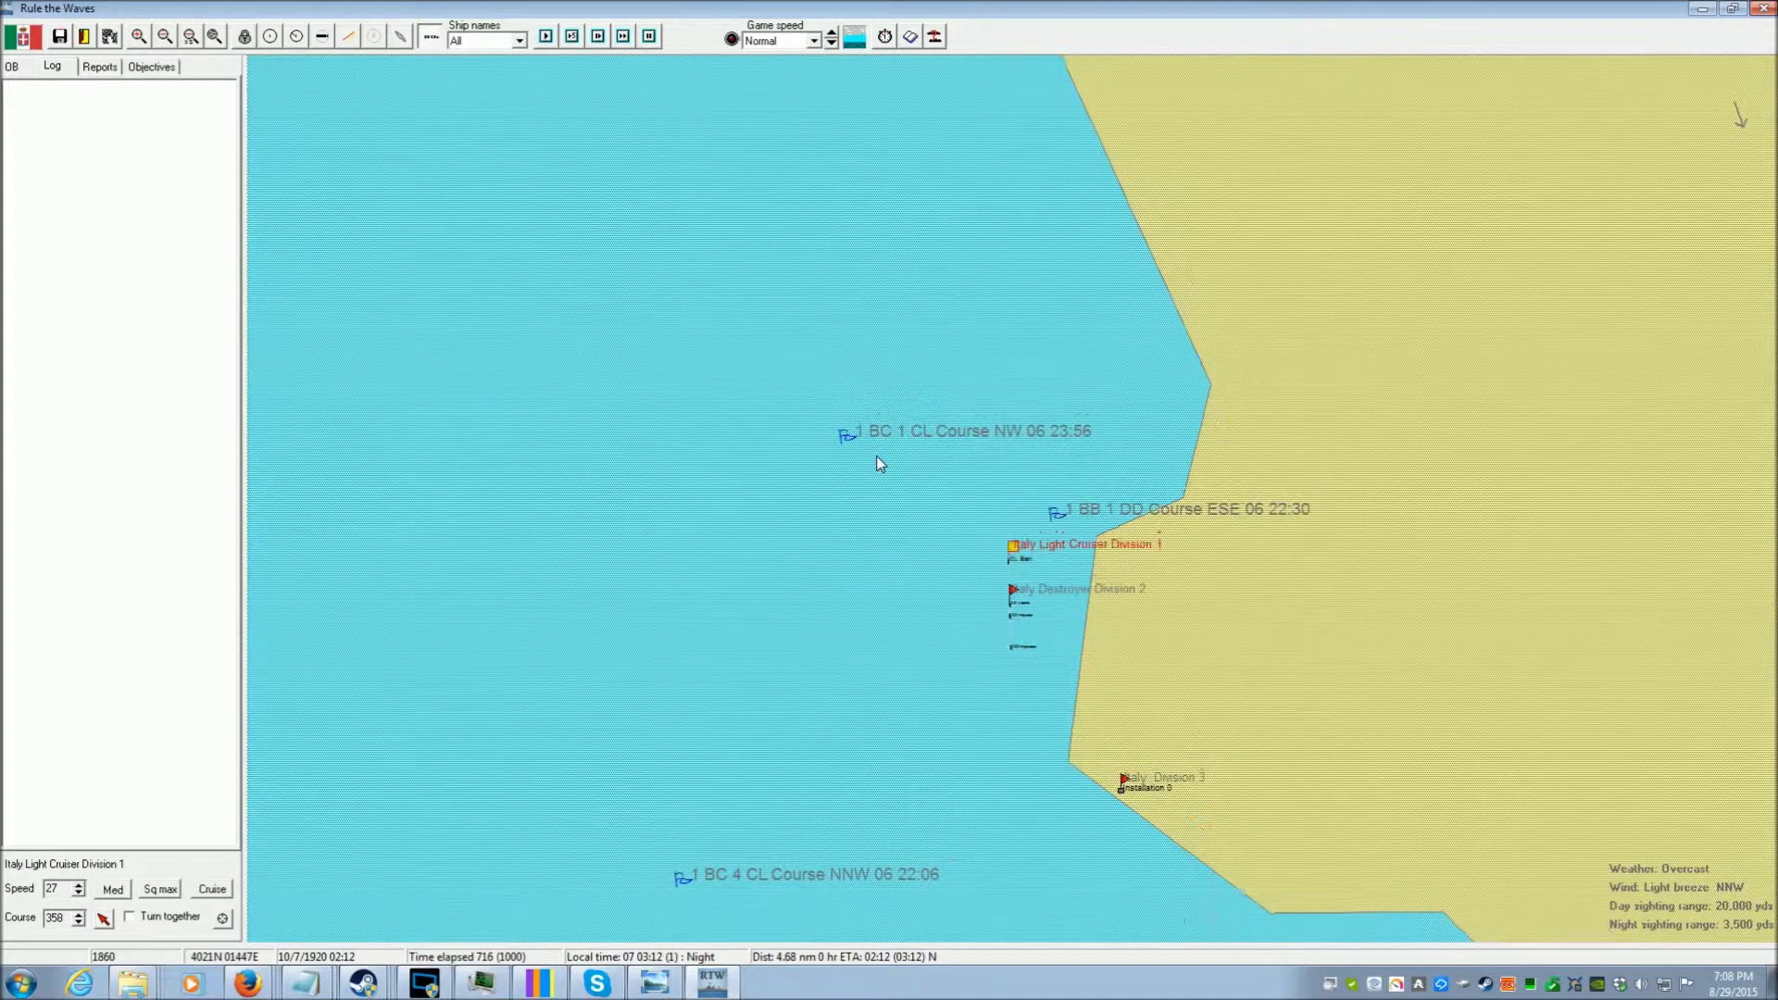
scroll(878, 463, down, 2)
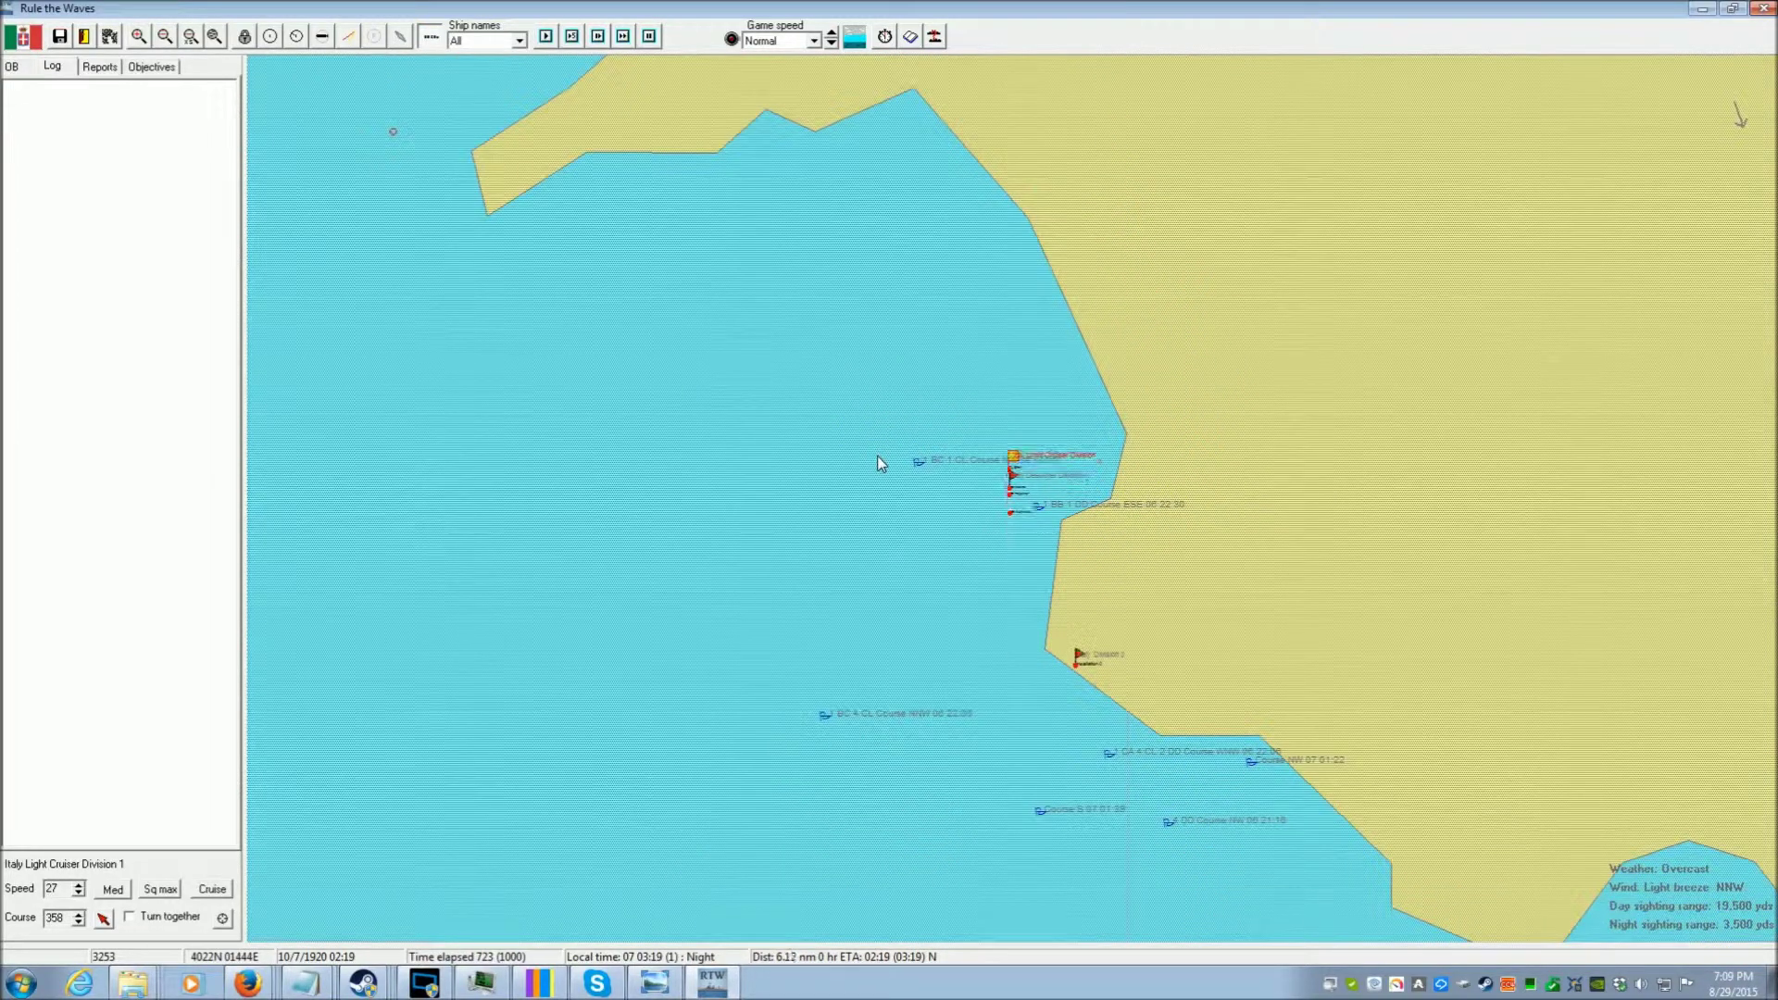
Swing the division northwest, north, west and southwest, checking the 95-minute dawn report
right_click(834, 162)
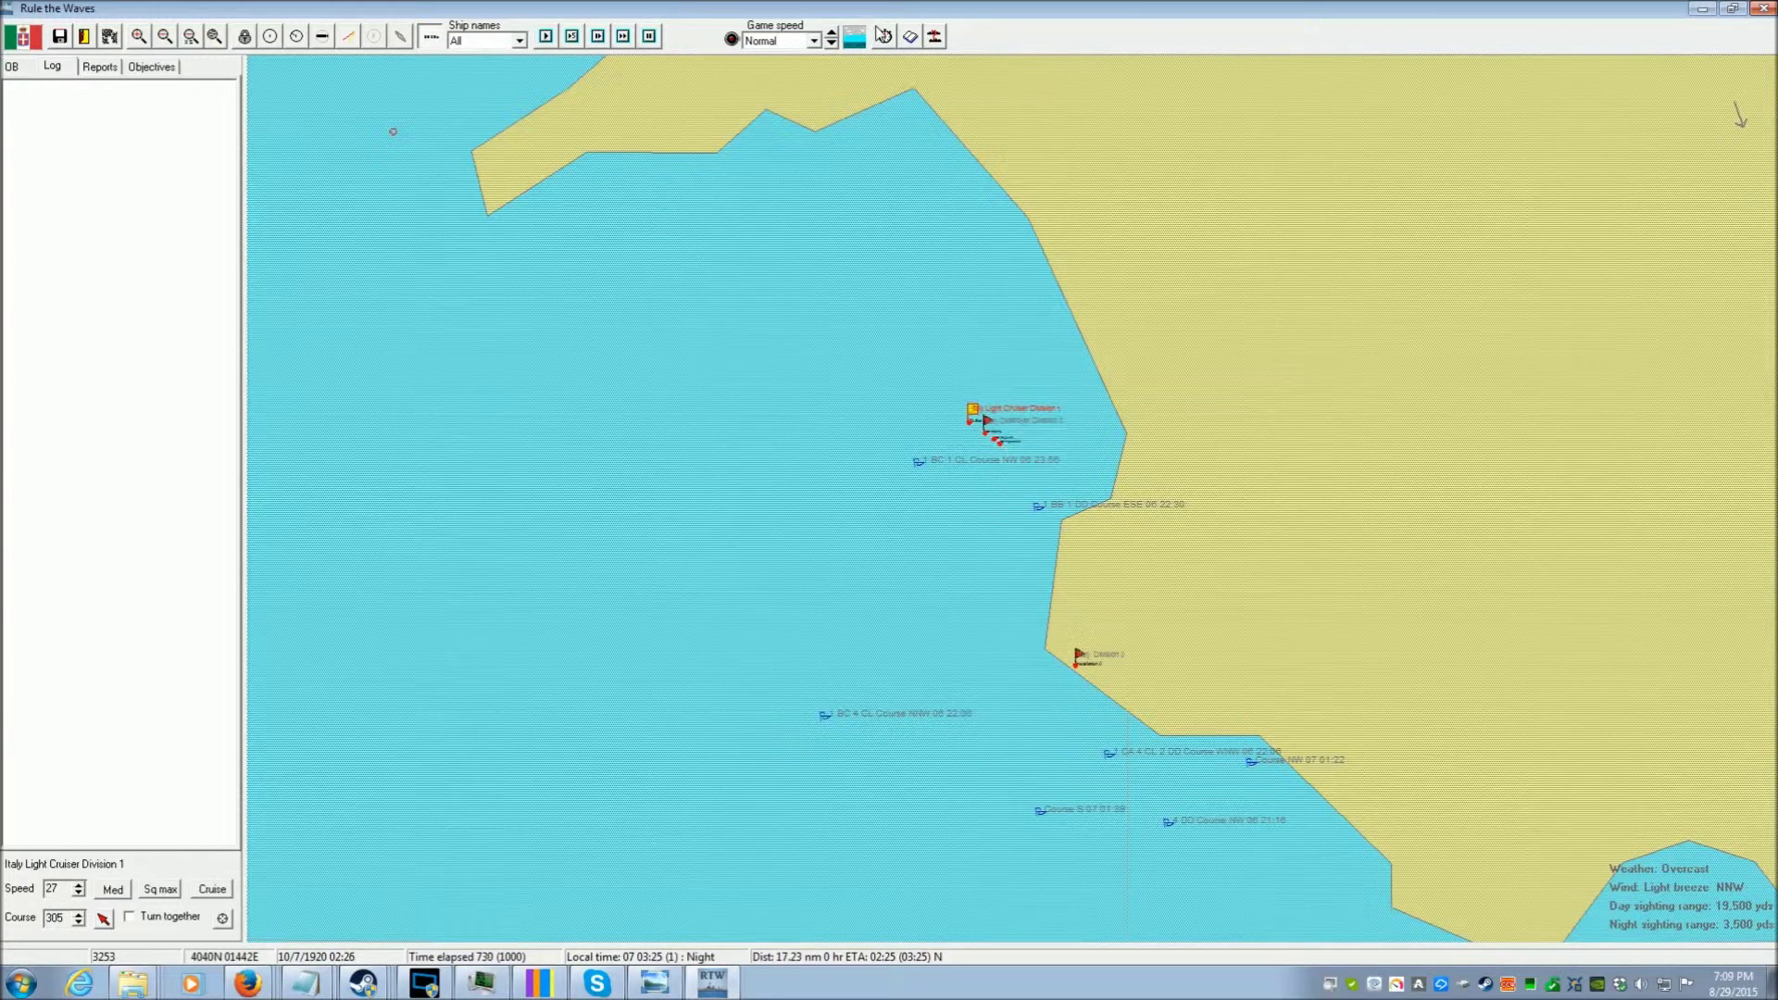
click(884, 37)
click(875, 547)
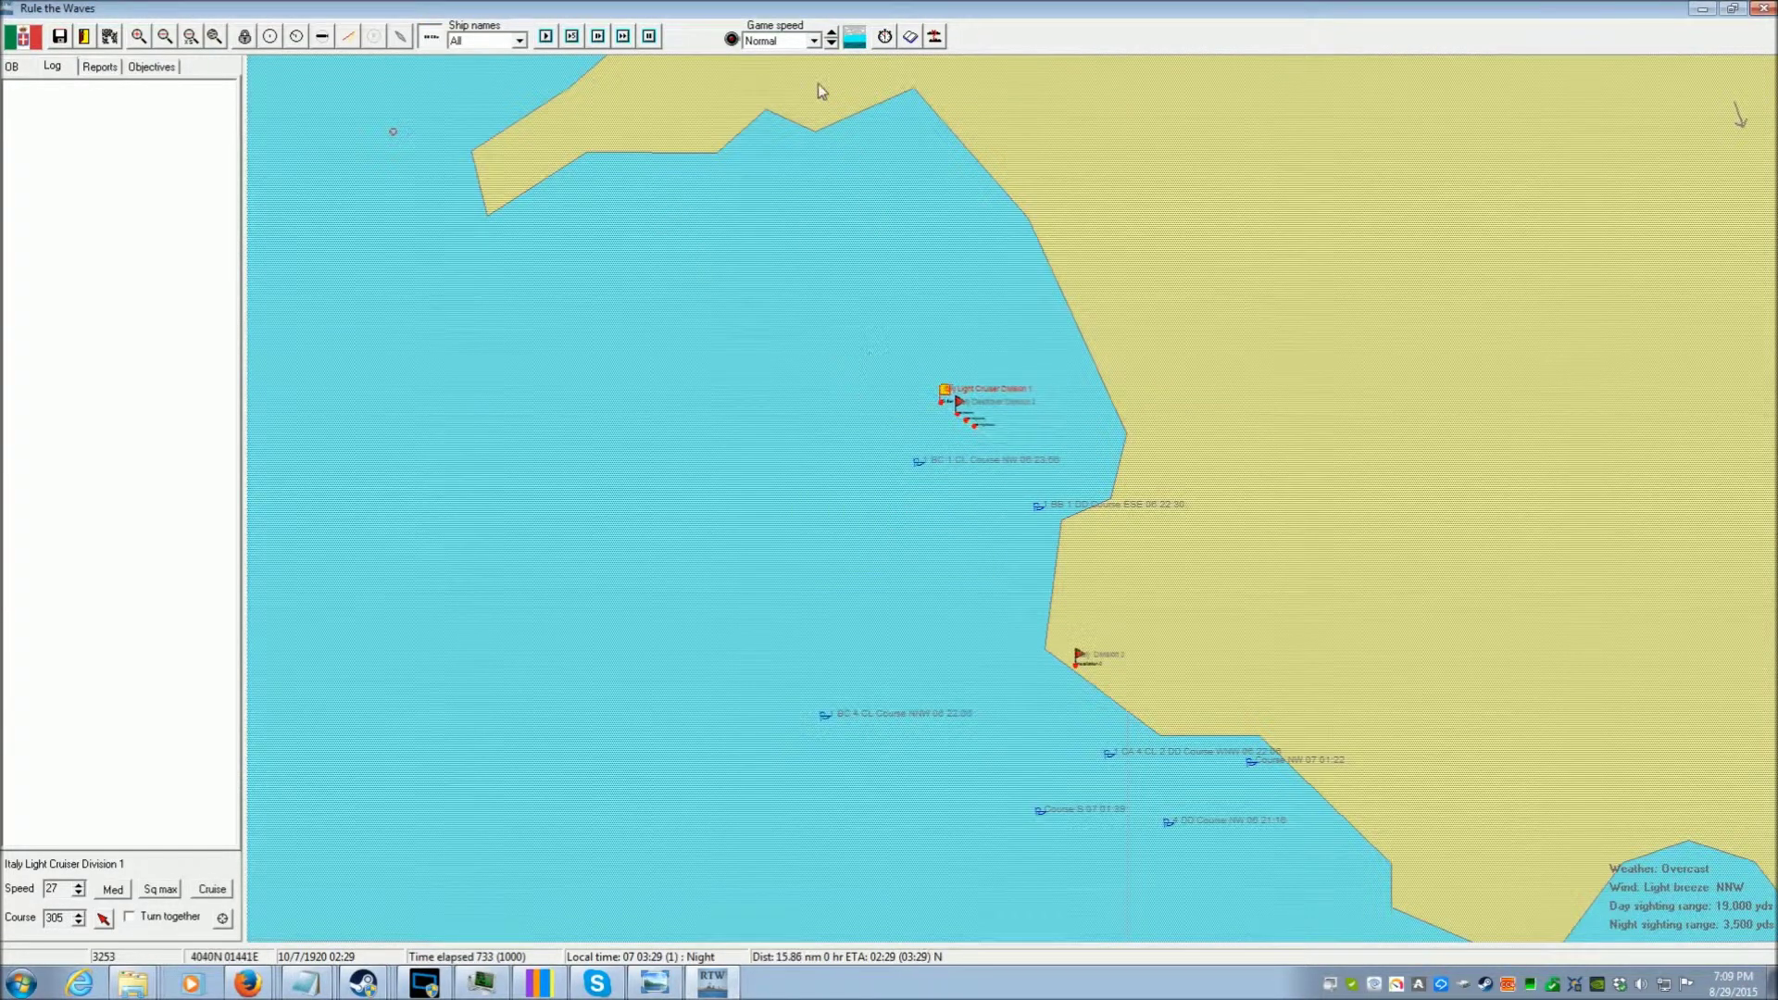
right_click(911, 158)
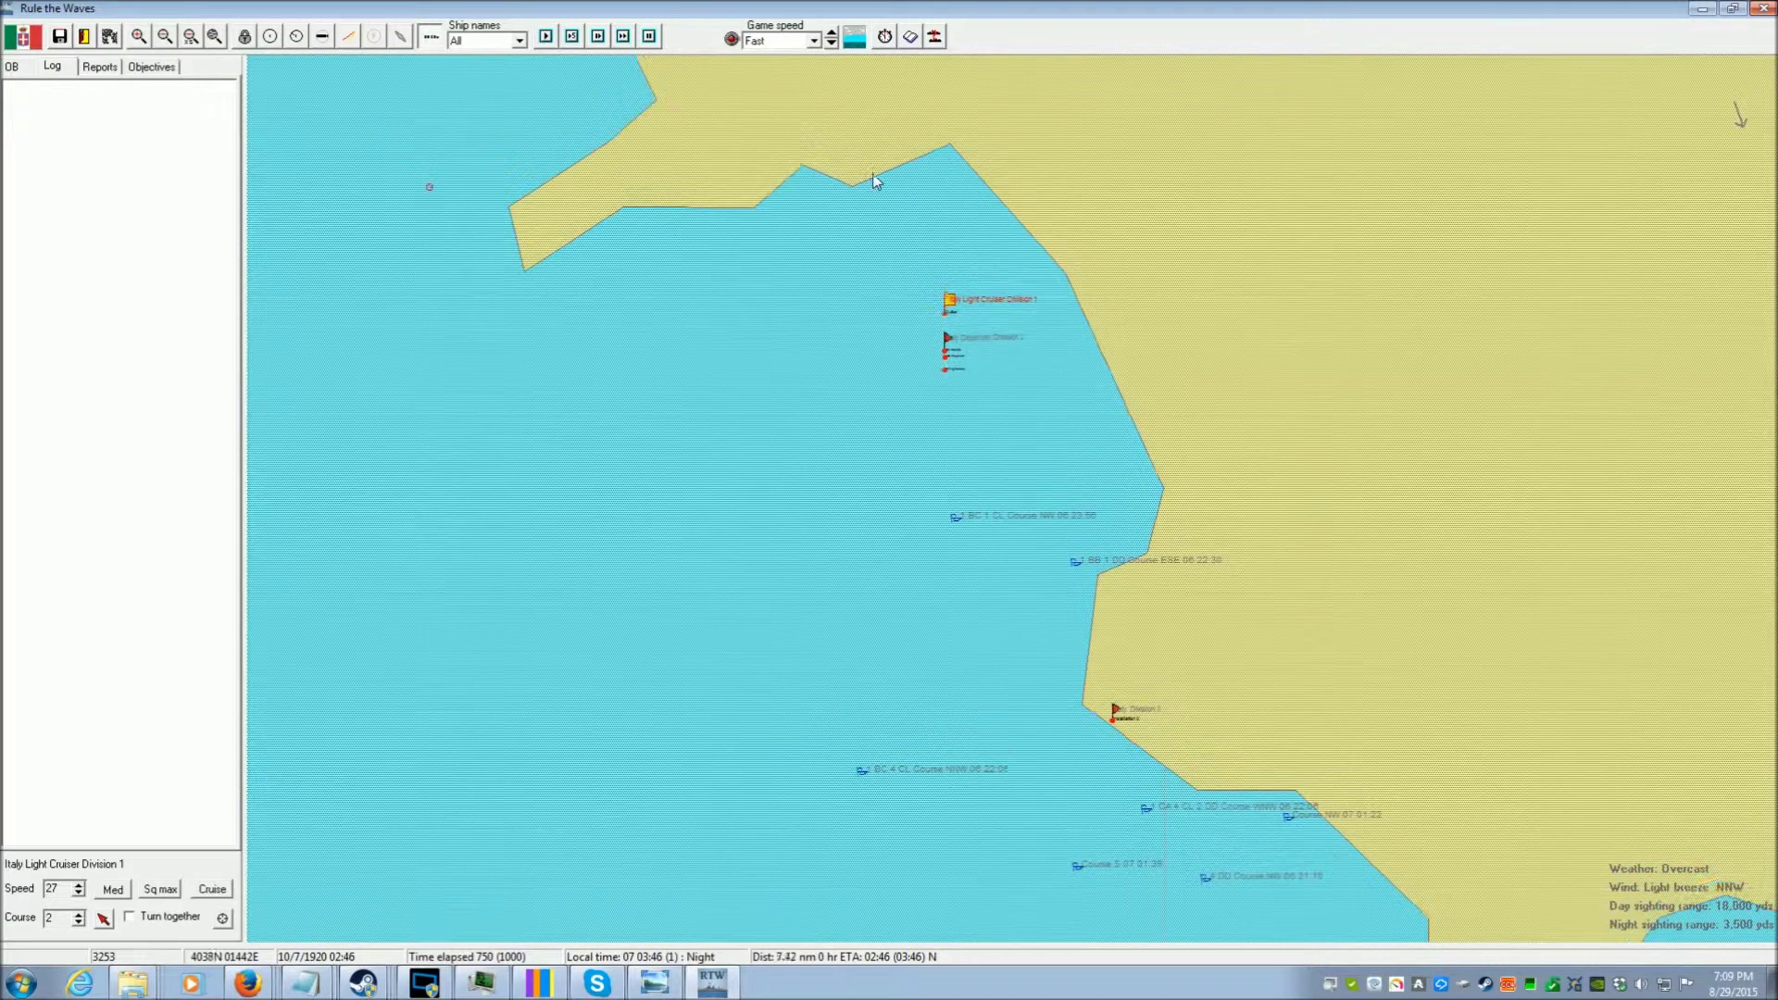
right_click(714, 329)
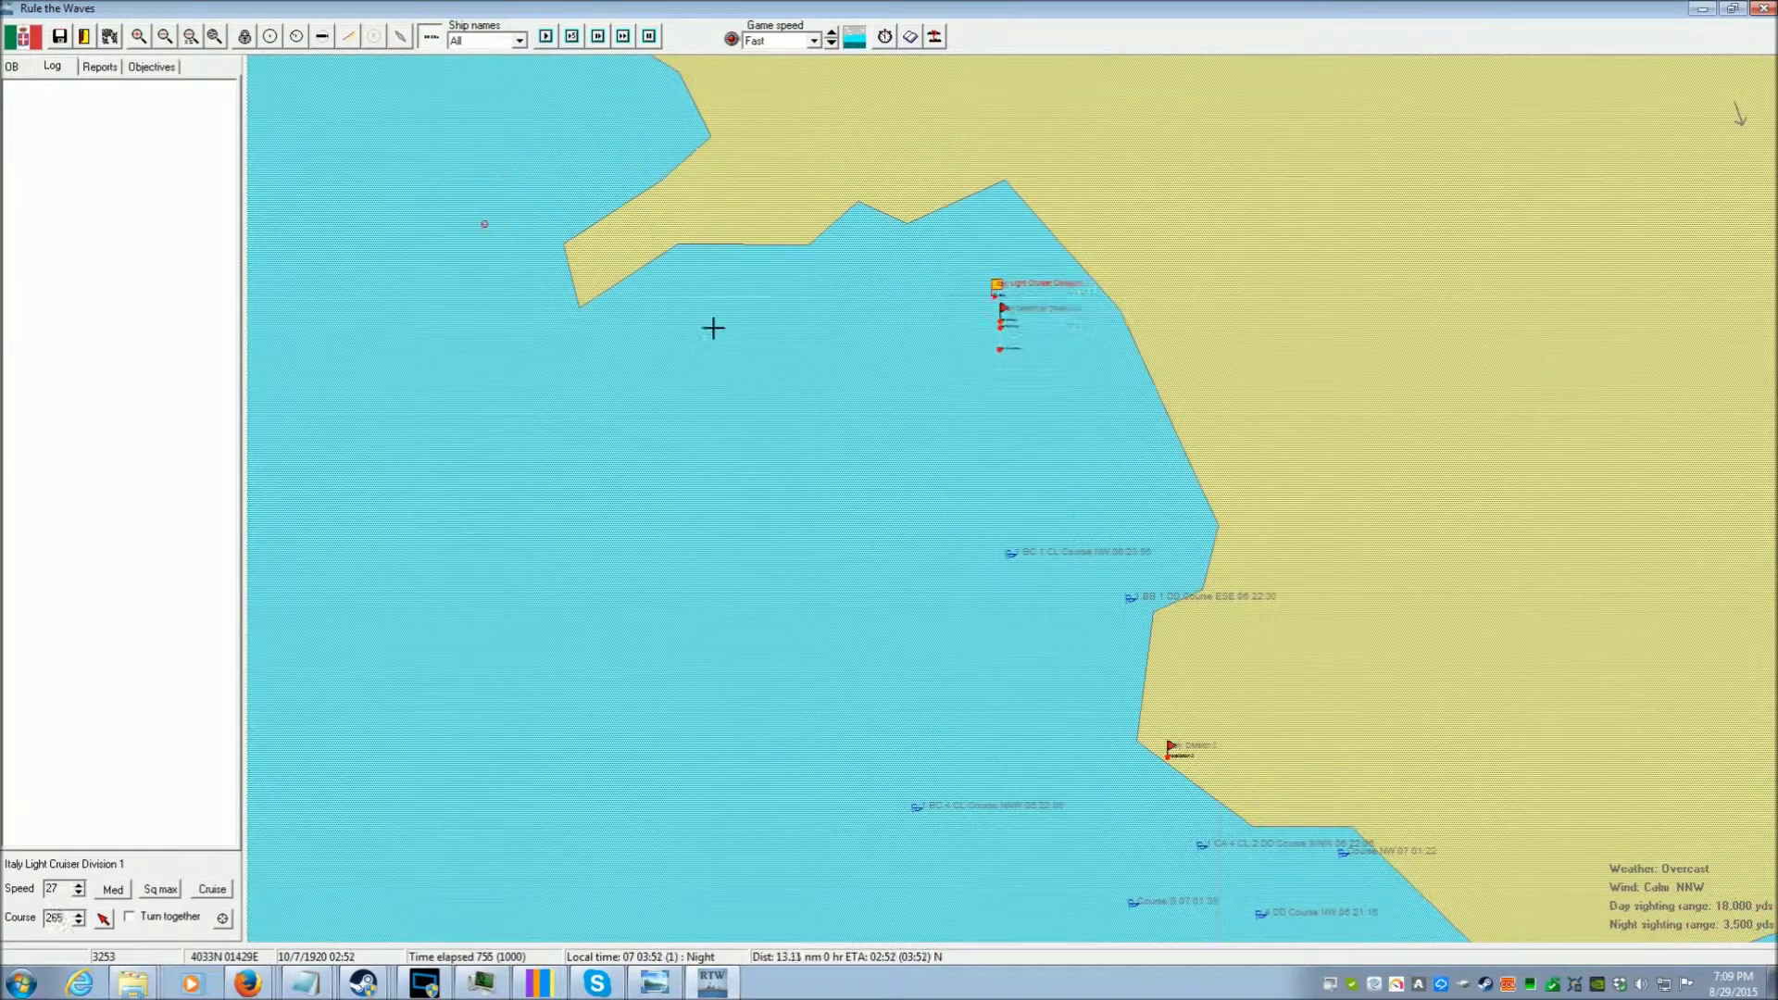
right_click(902, 683)
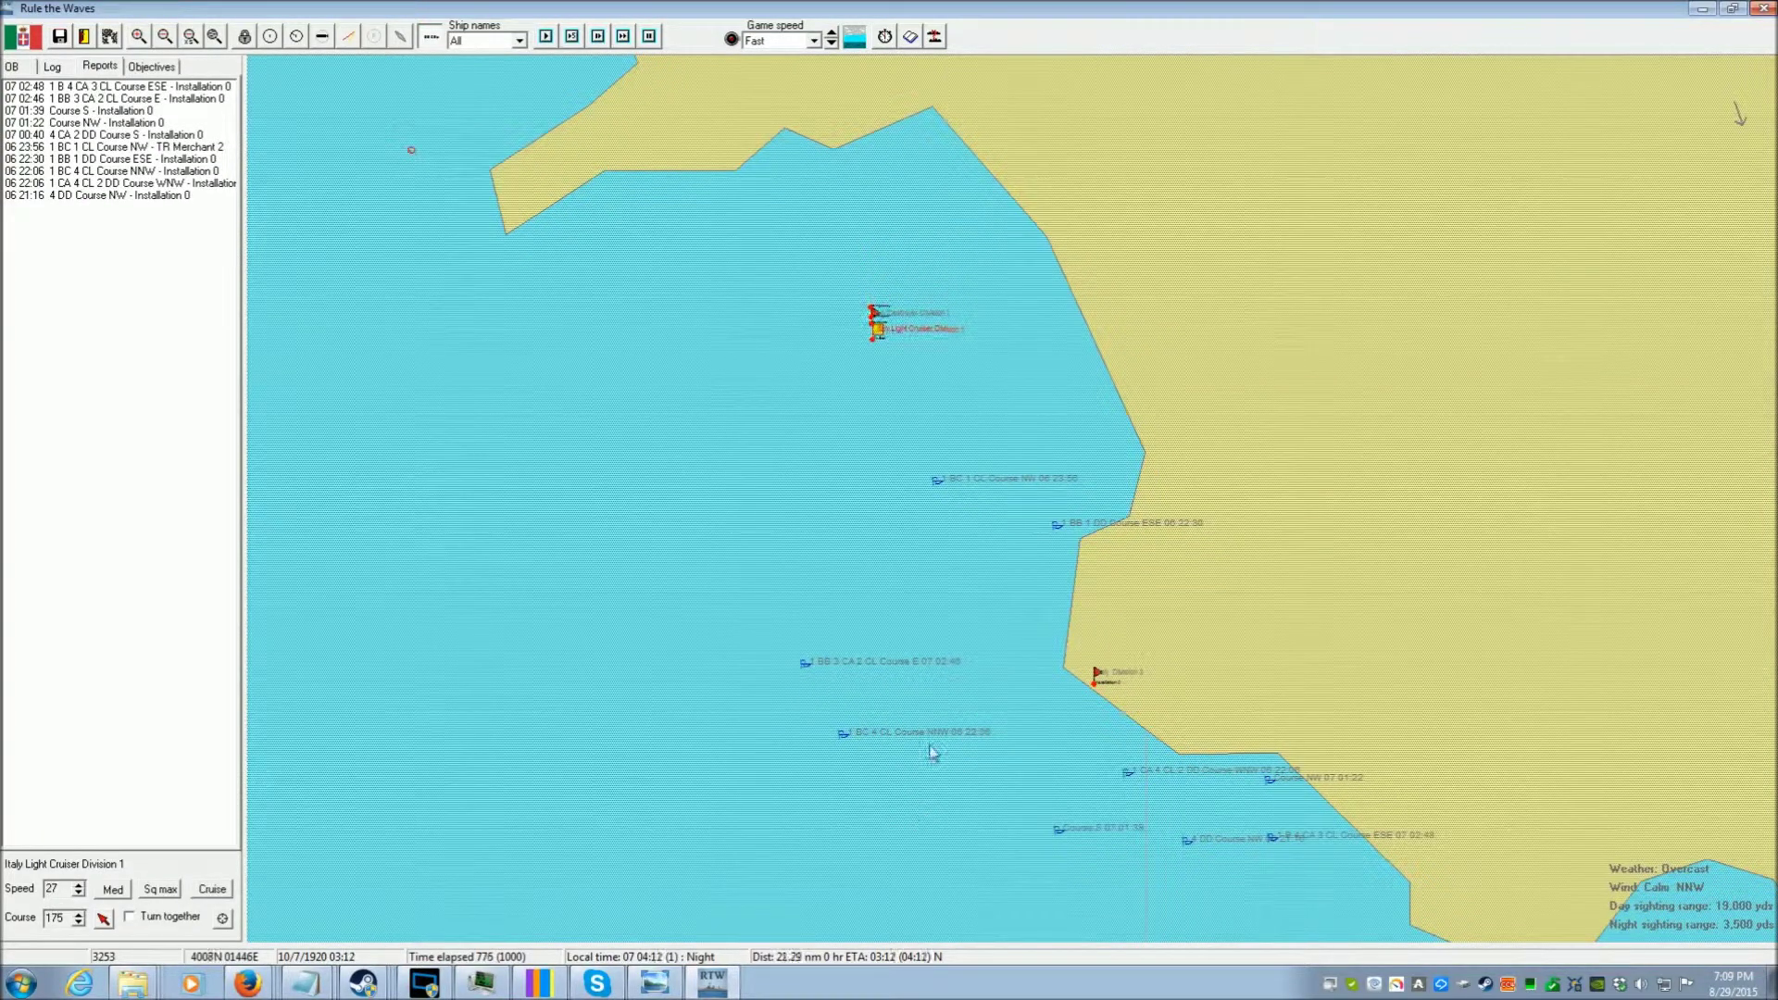
Check and dismiss the flagship's dawn reports, then resume the battle
click(855, 40)
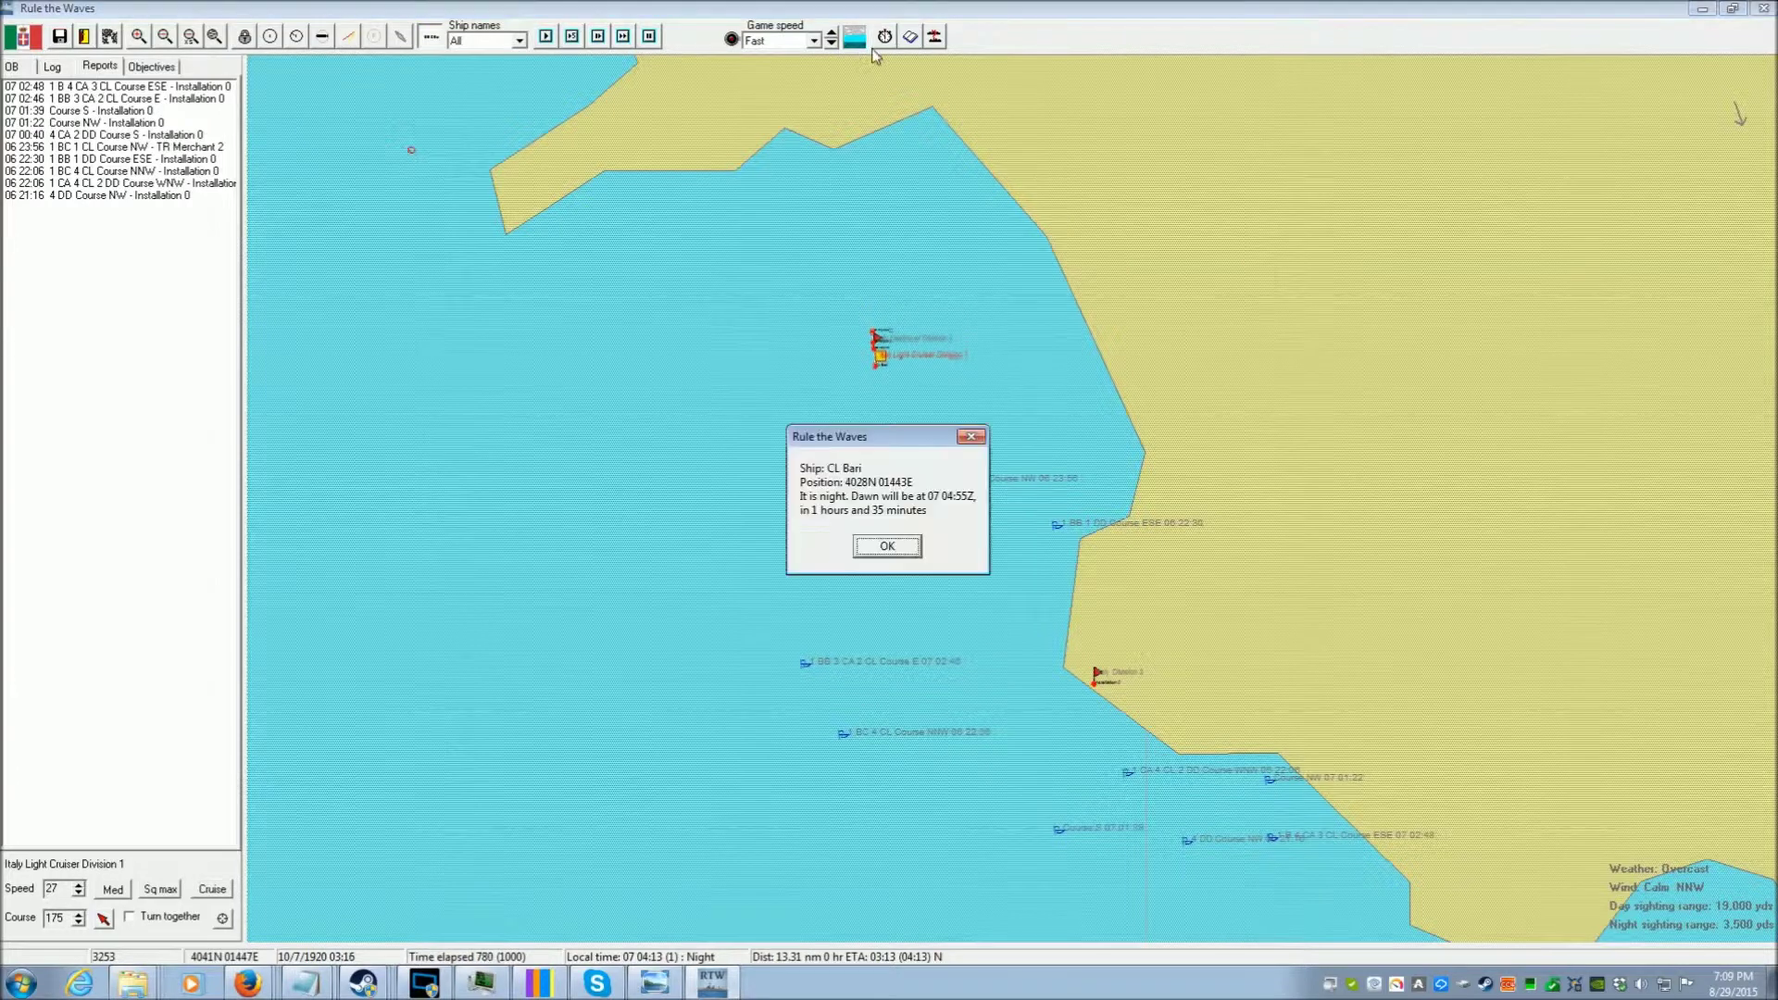
click(886, 554)
click(623, 39)
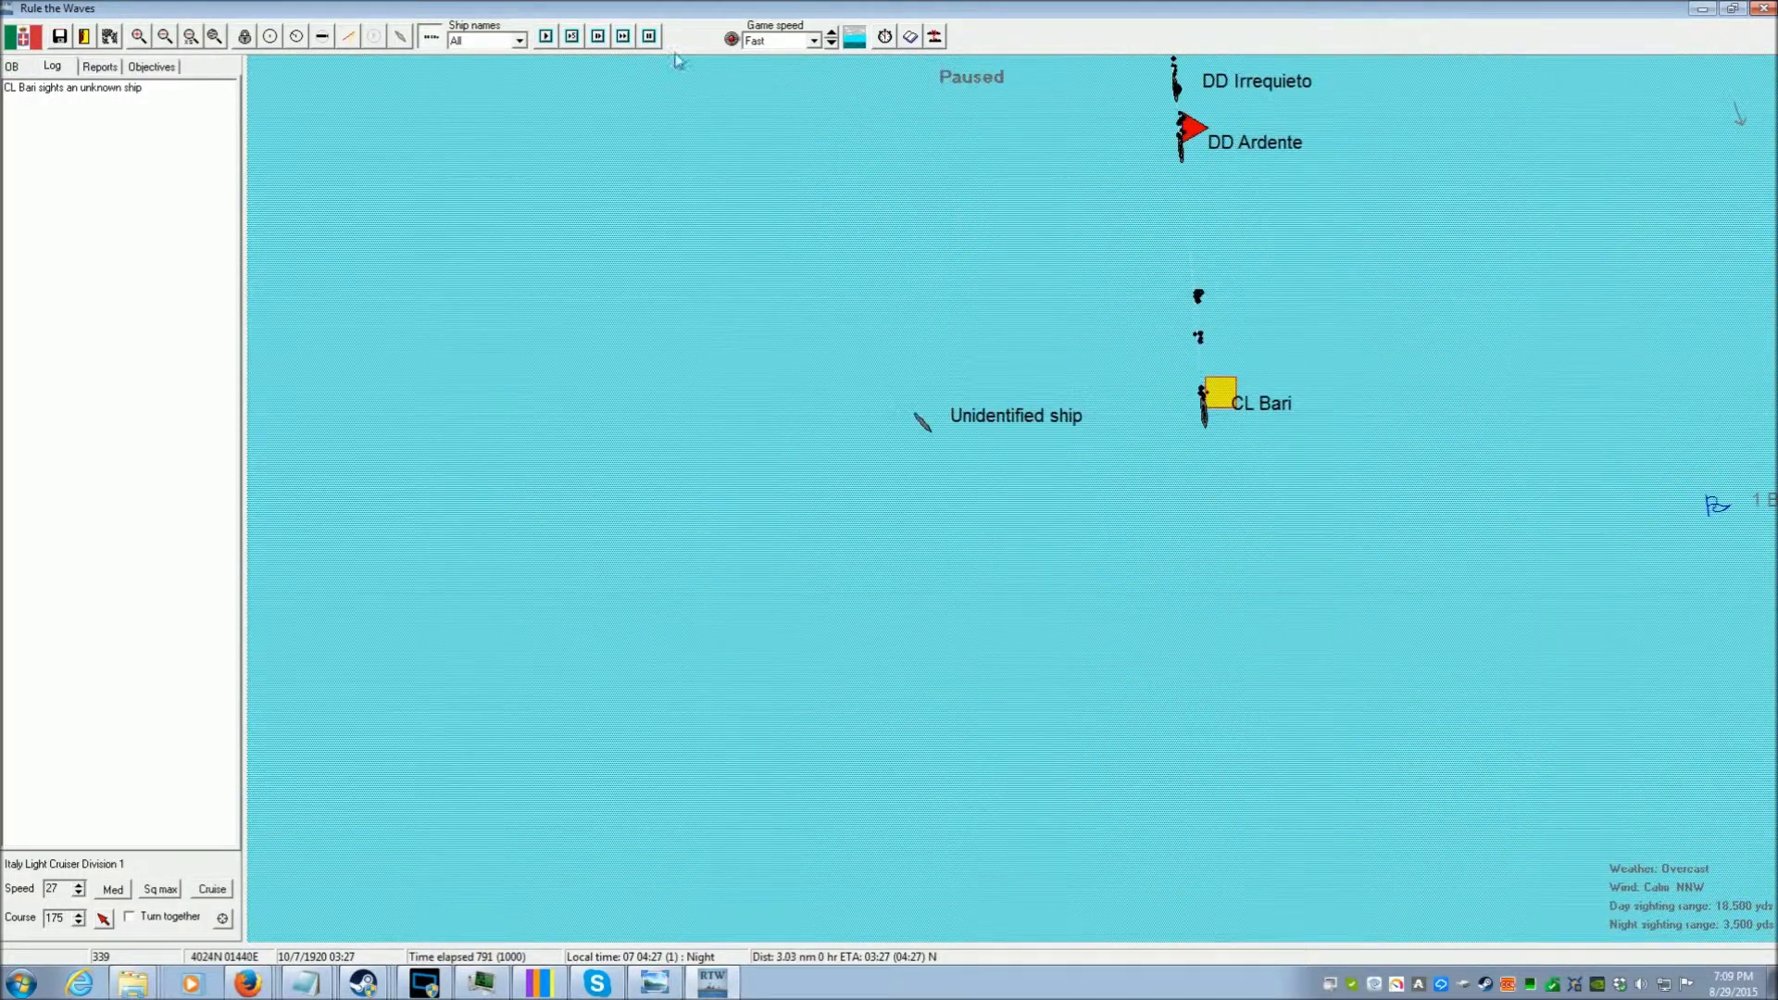
click(622, 38)
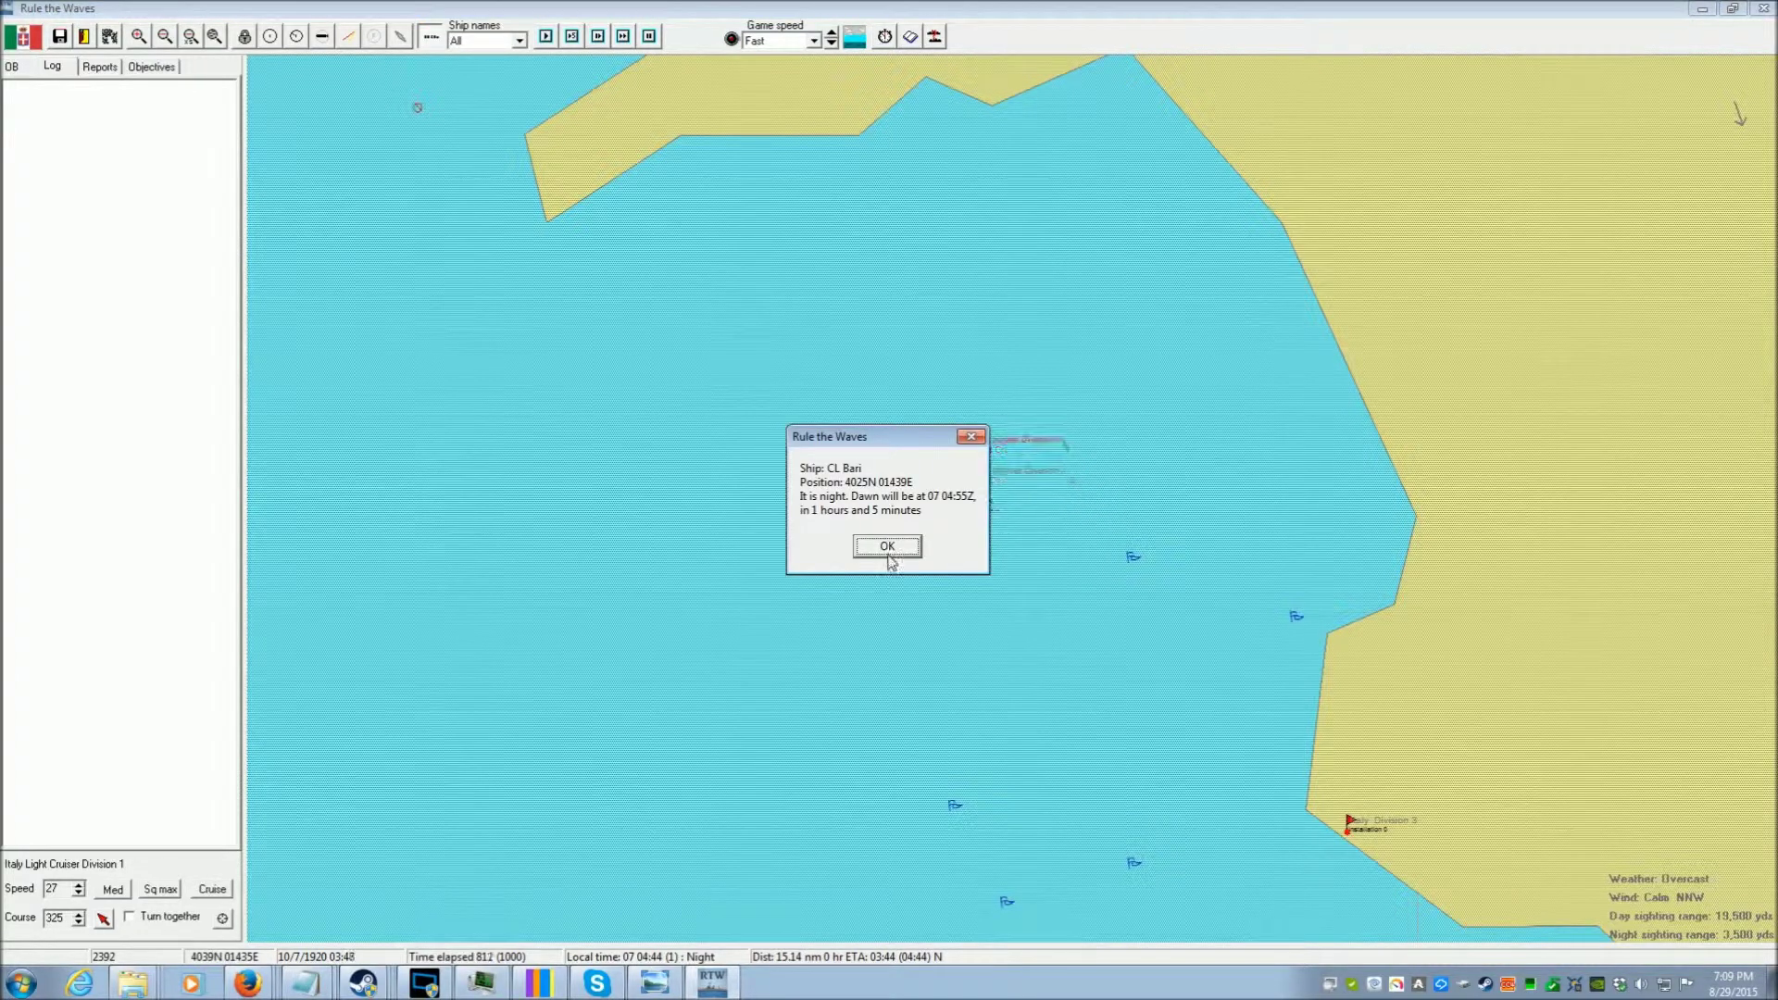
click(887, 546)
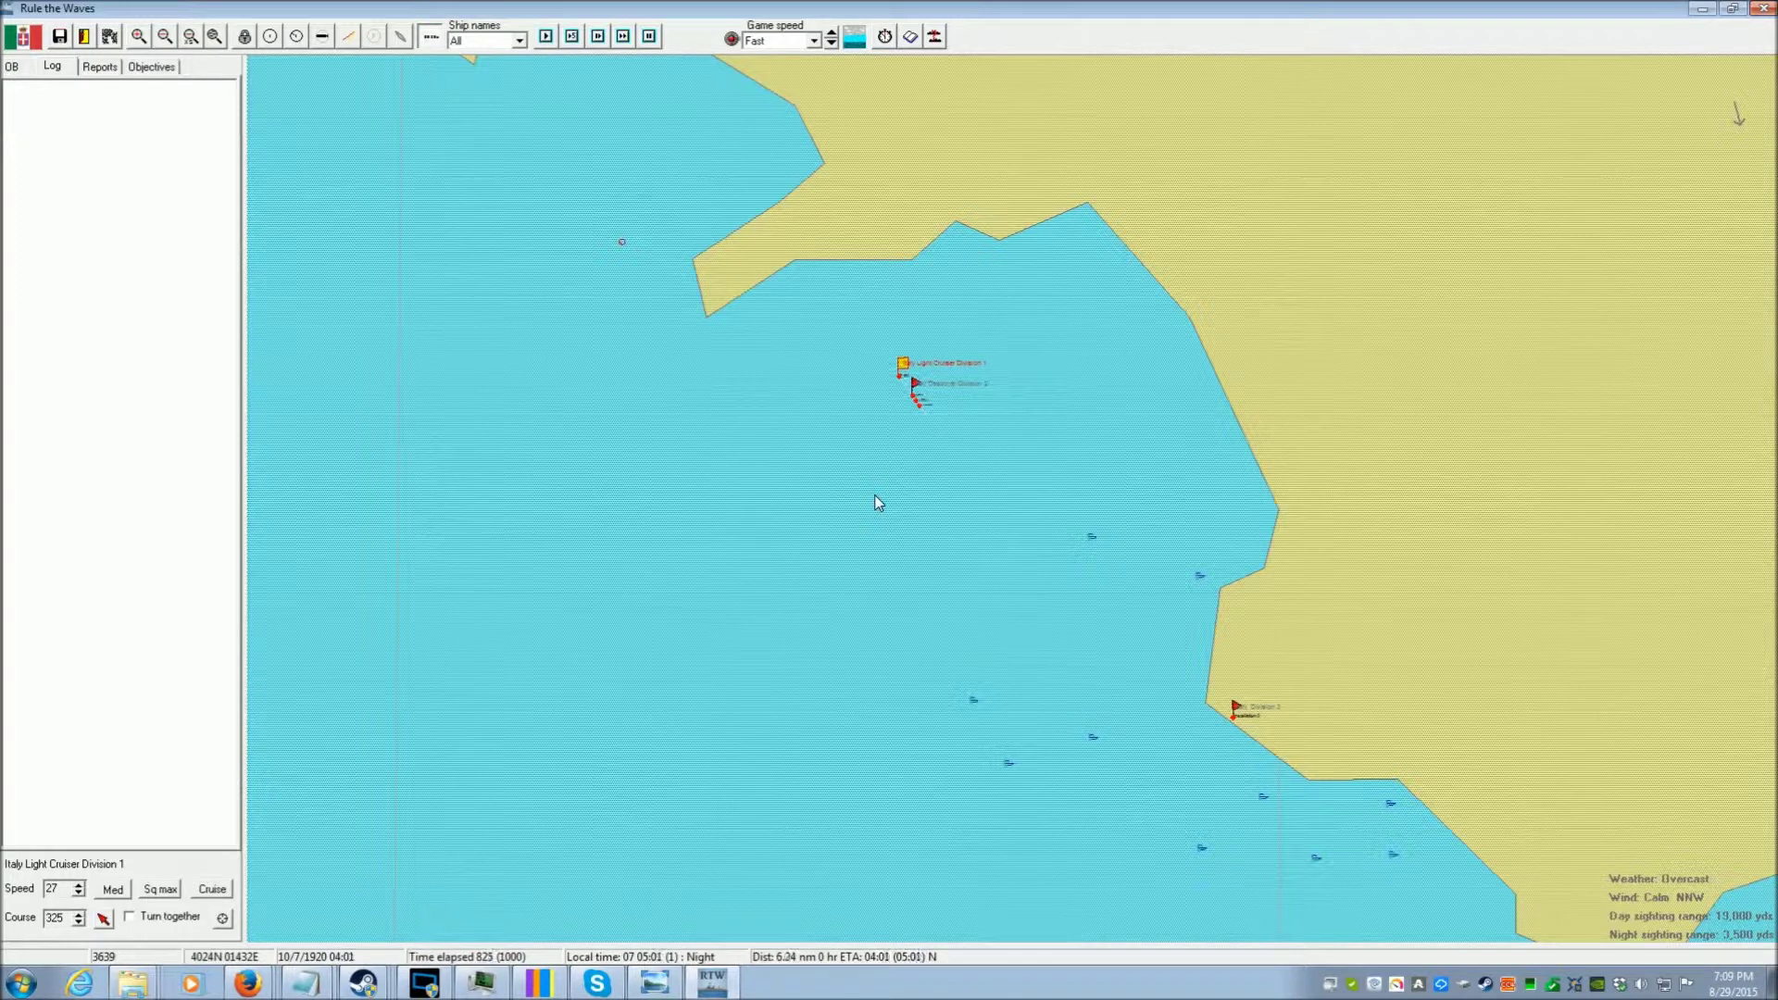
Turn the division west onto course 272, note dawn 35 minutes away, and pause
click(683, 342)
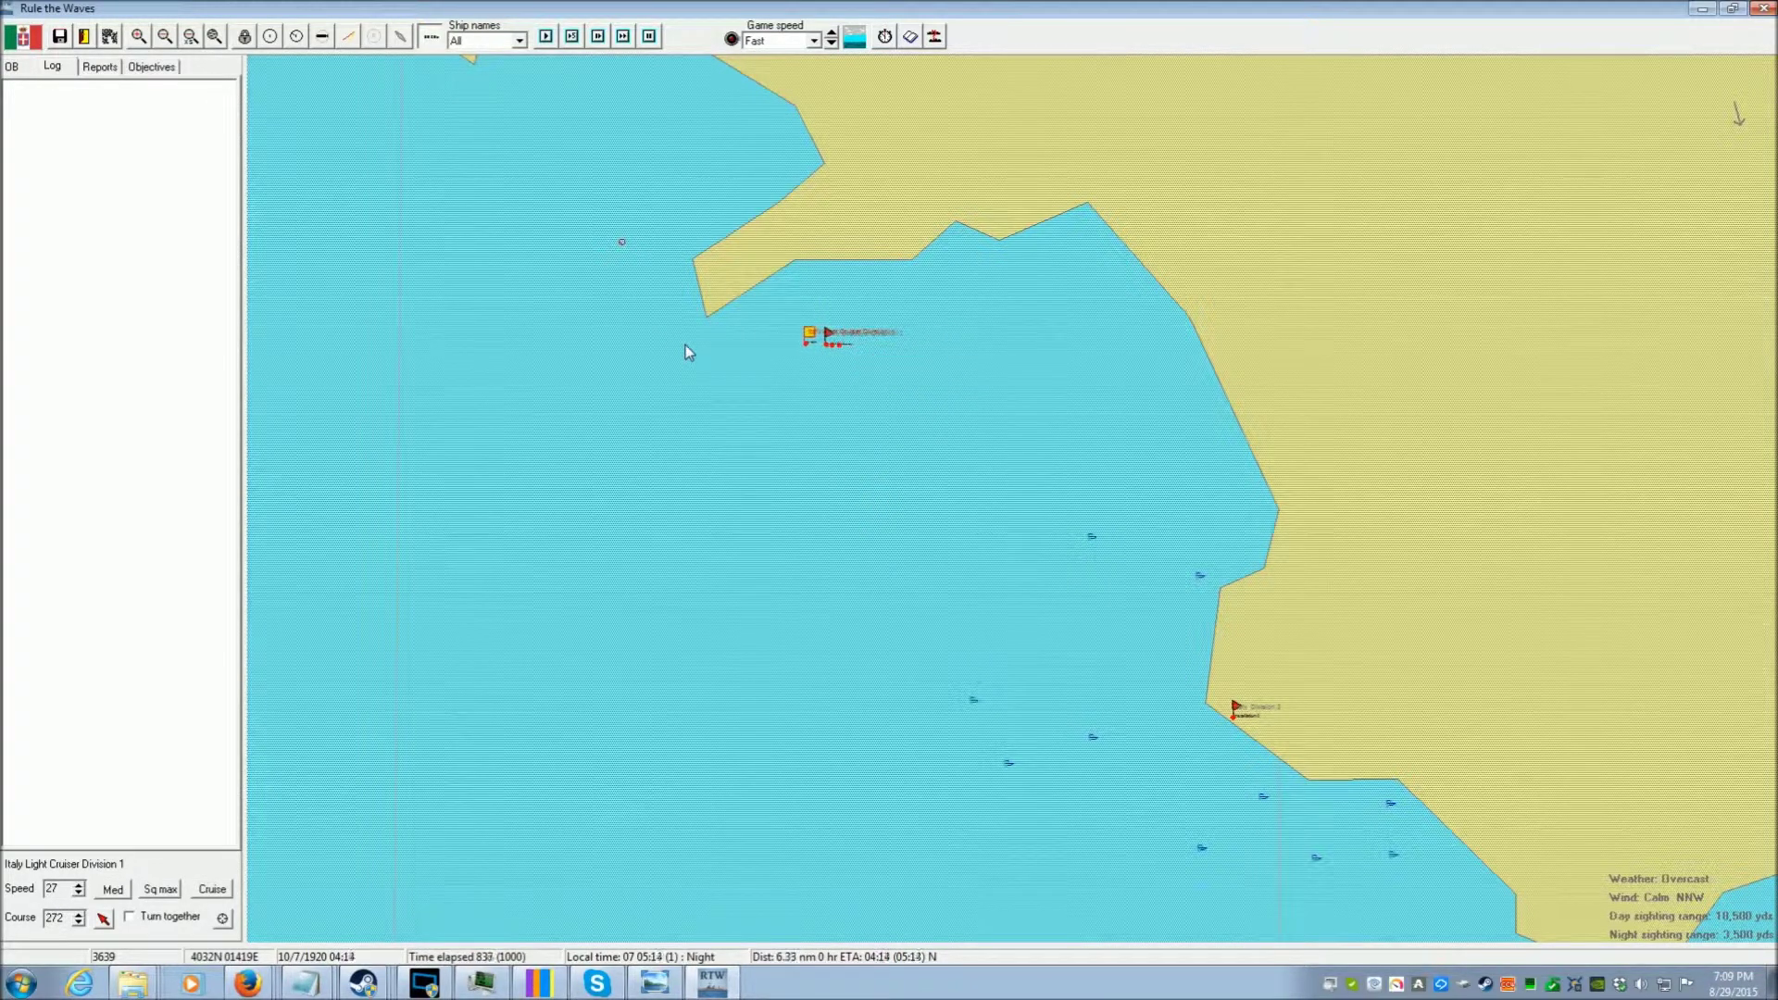
click(883, 40)
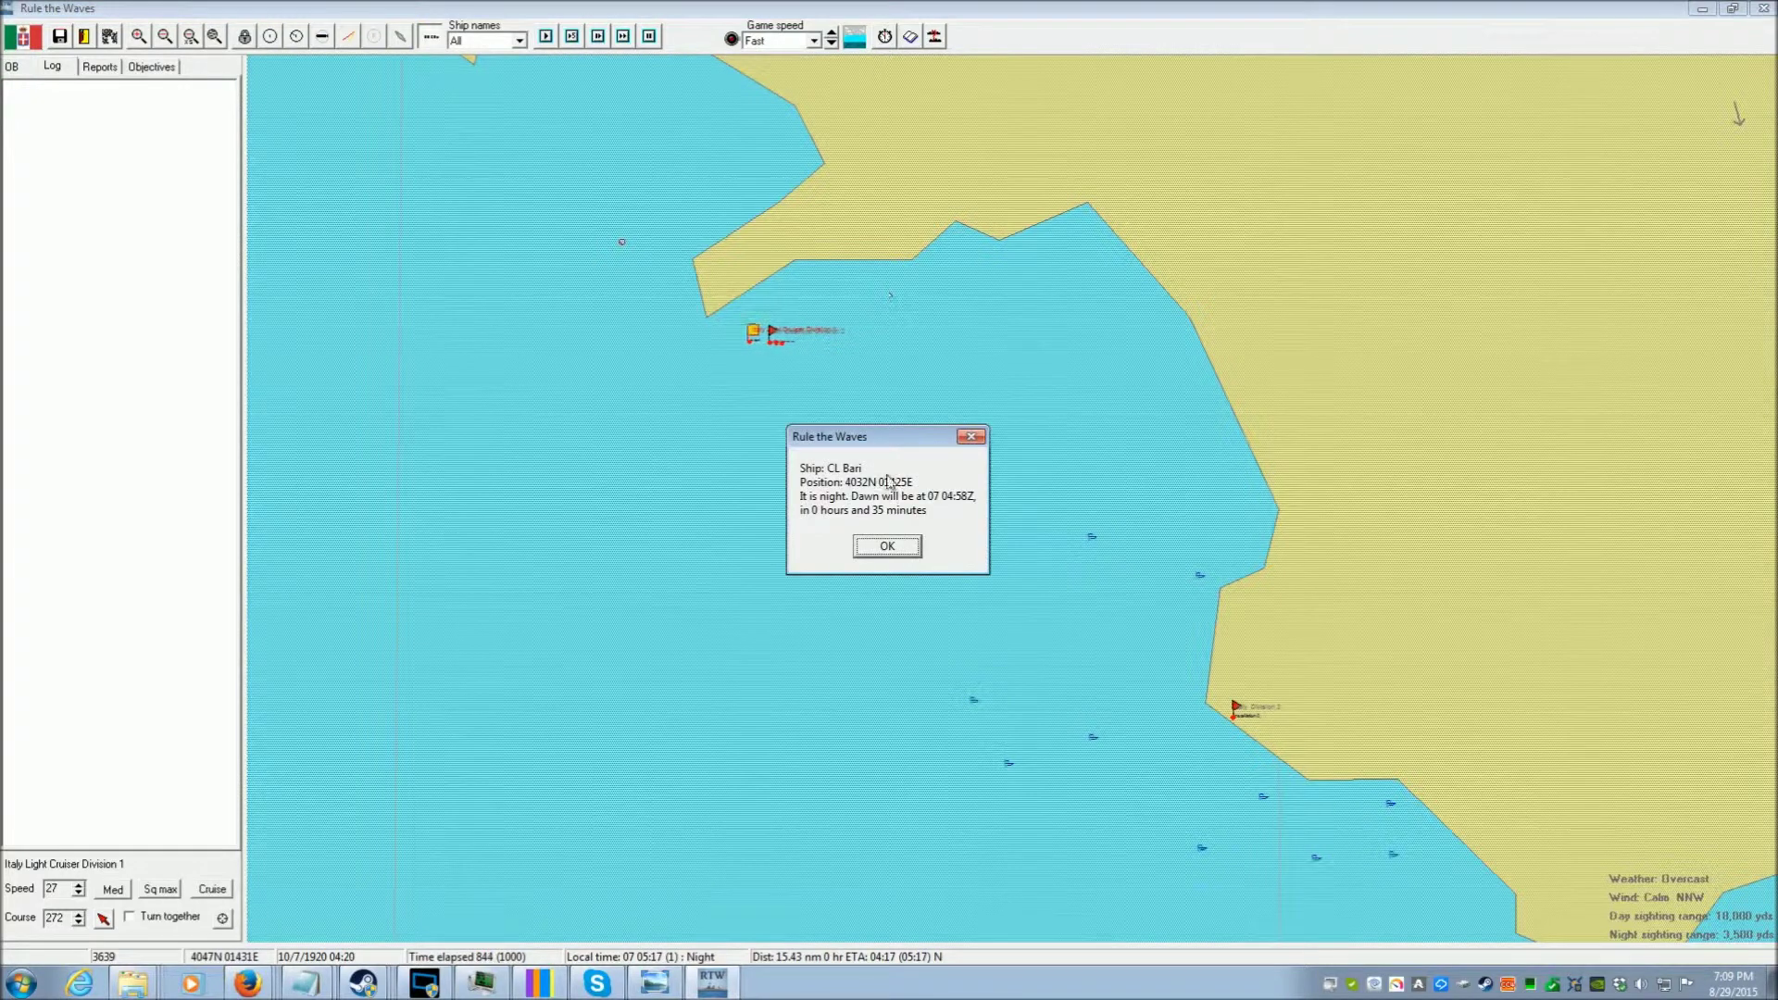
click(888, 546)
scroll(751, 483, down, 1)
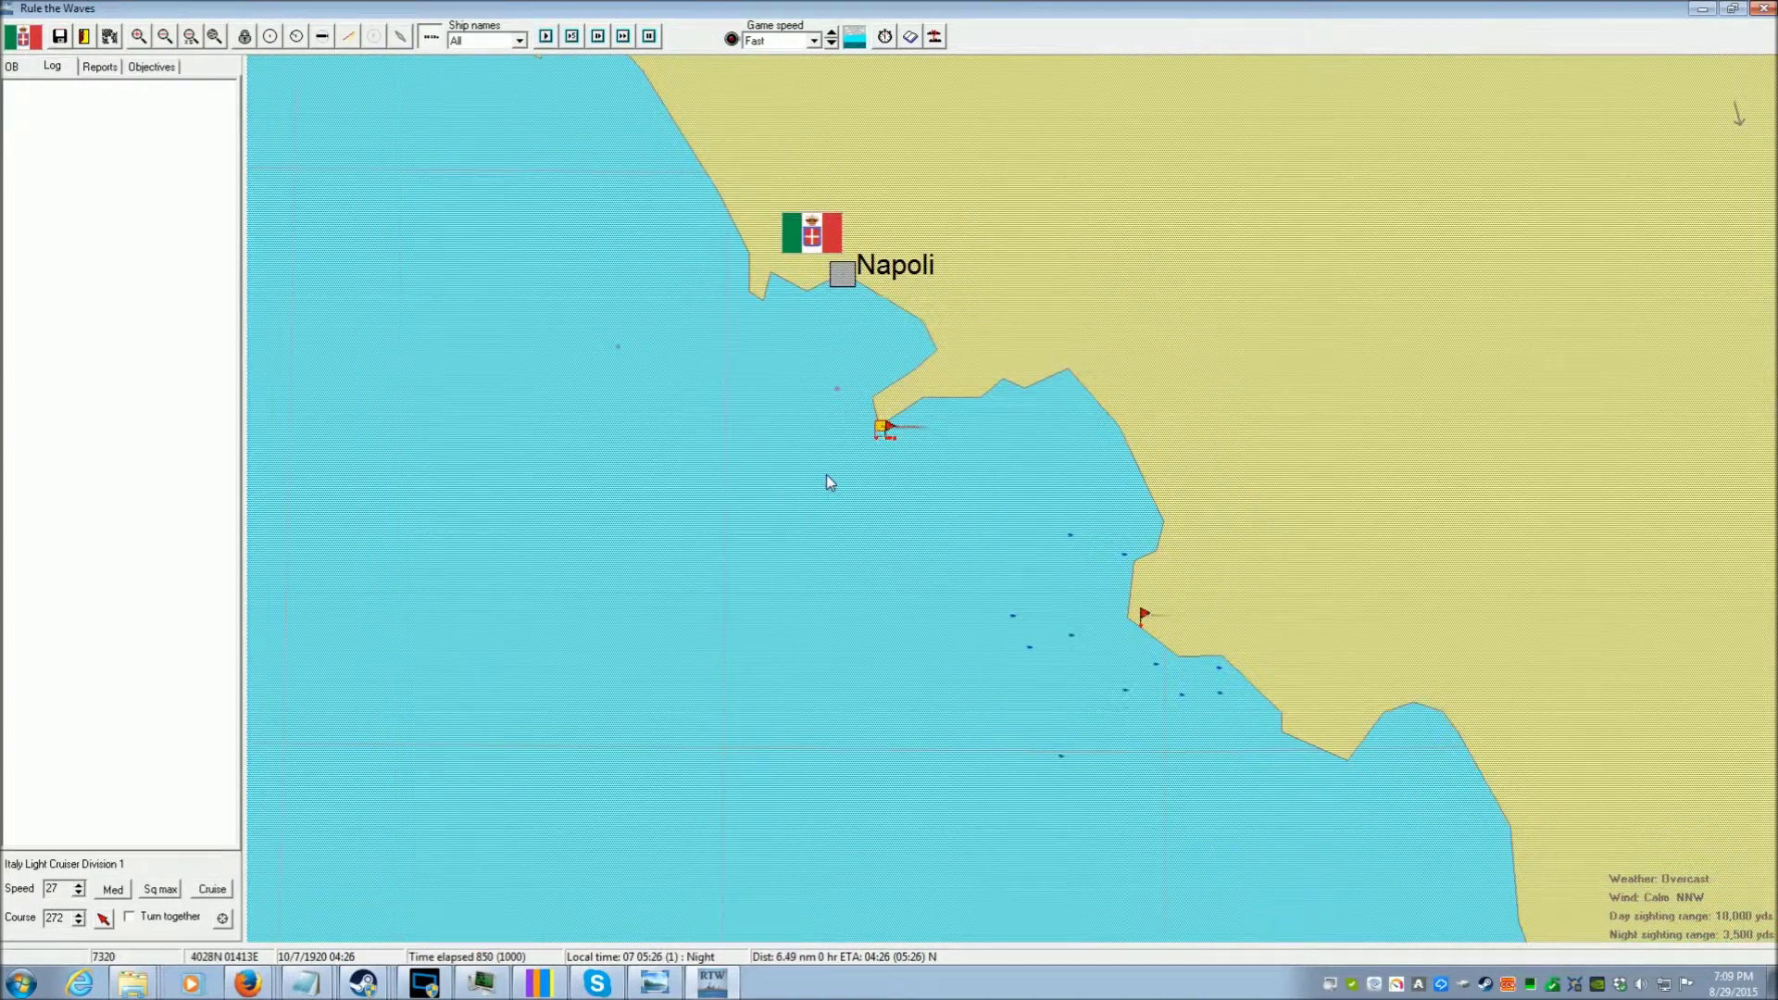
key(p)
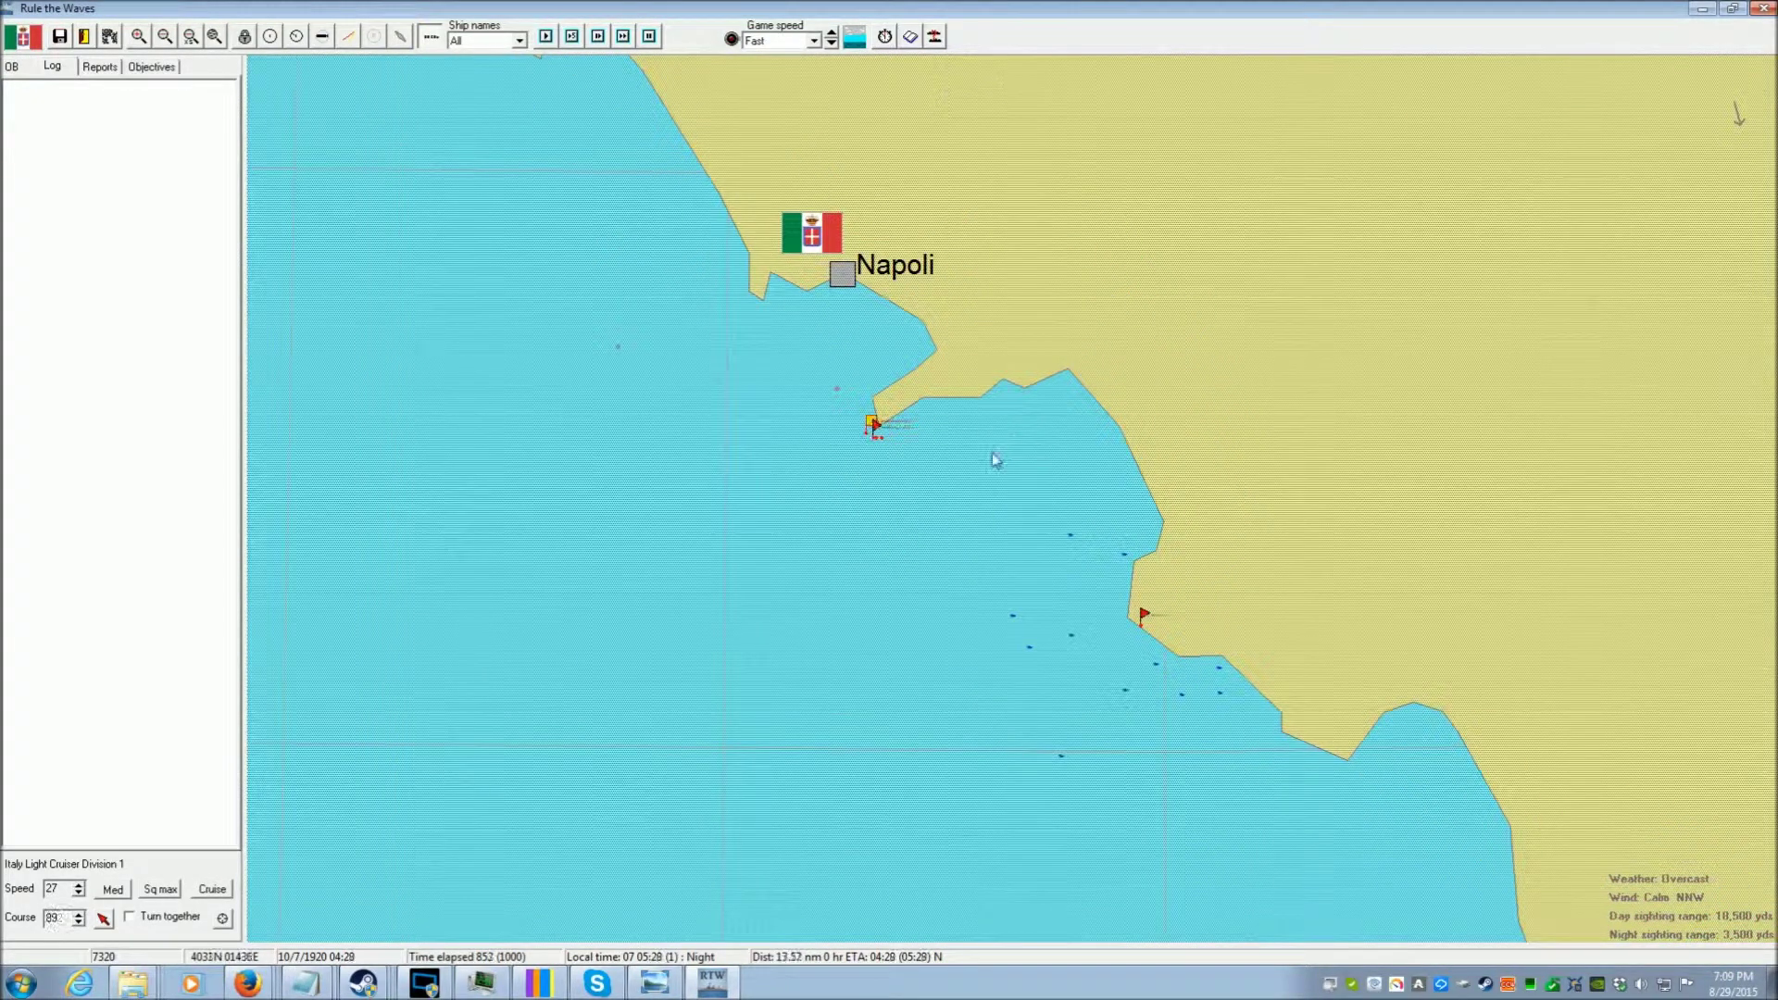
scroll(995, 461, up, 1)
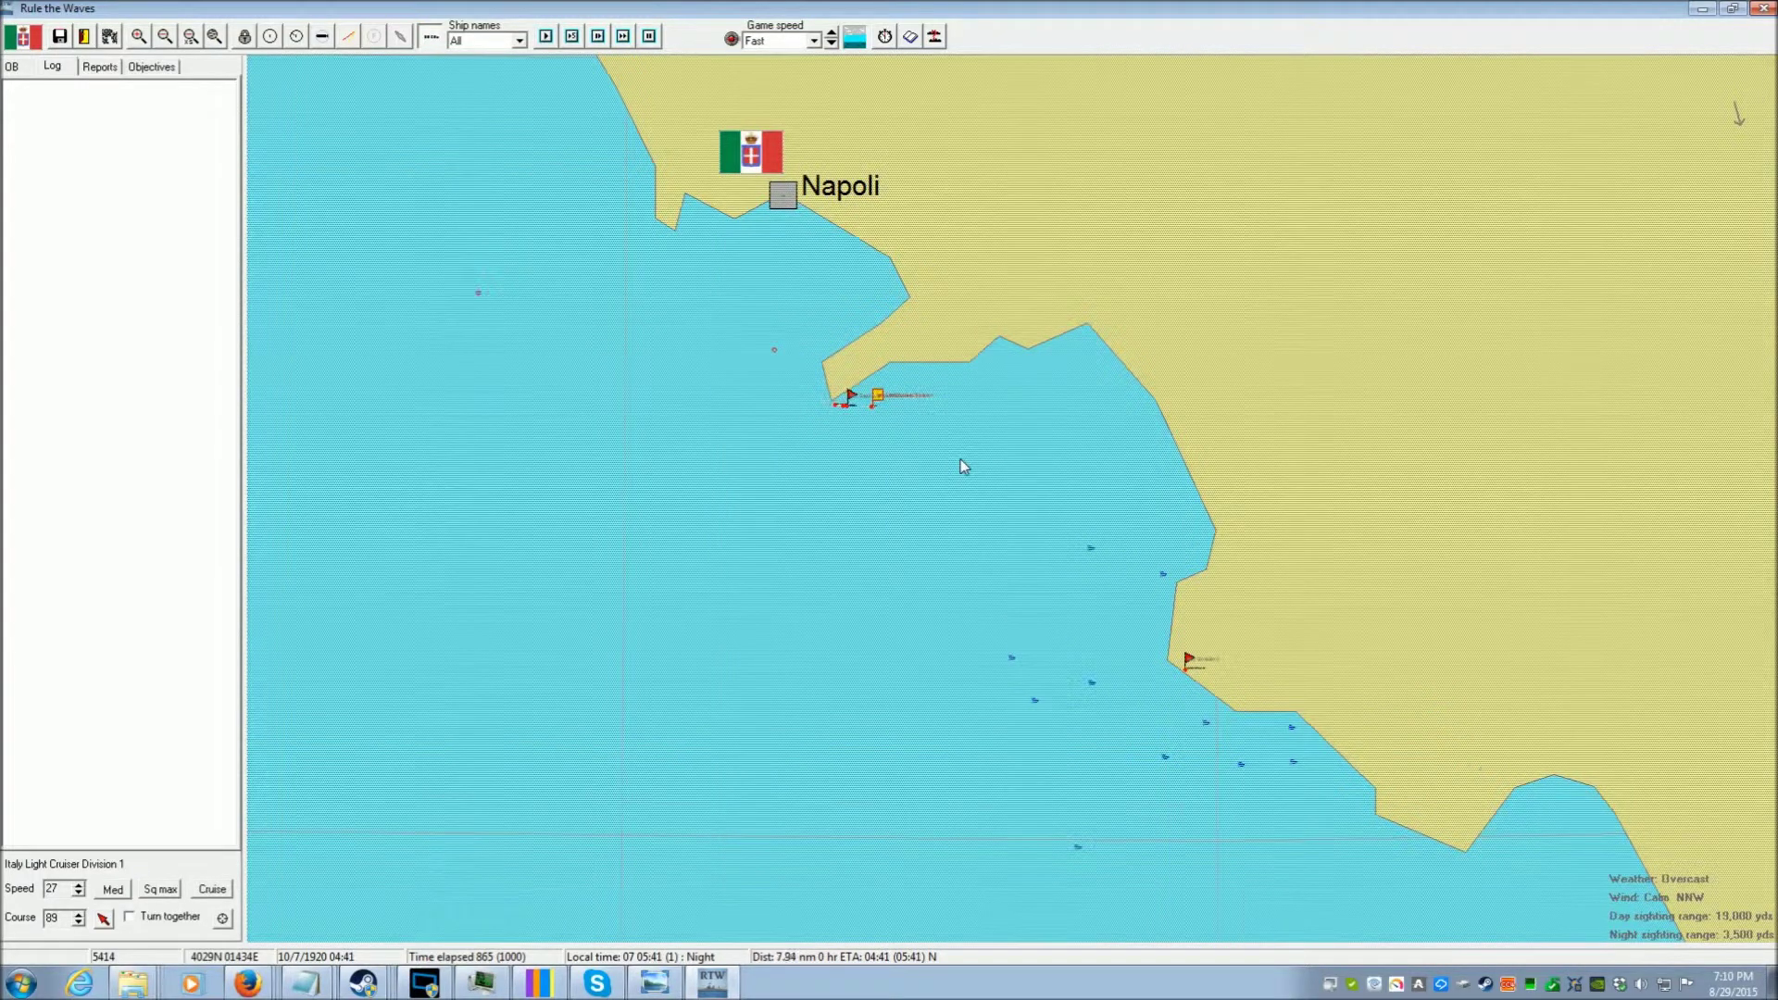
scroll(962, 468, down, 2)
scroll(961, 466, down, 2)
scroll(961, 467, up, 1)
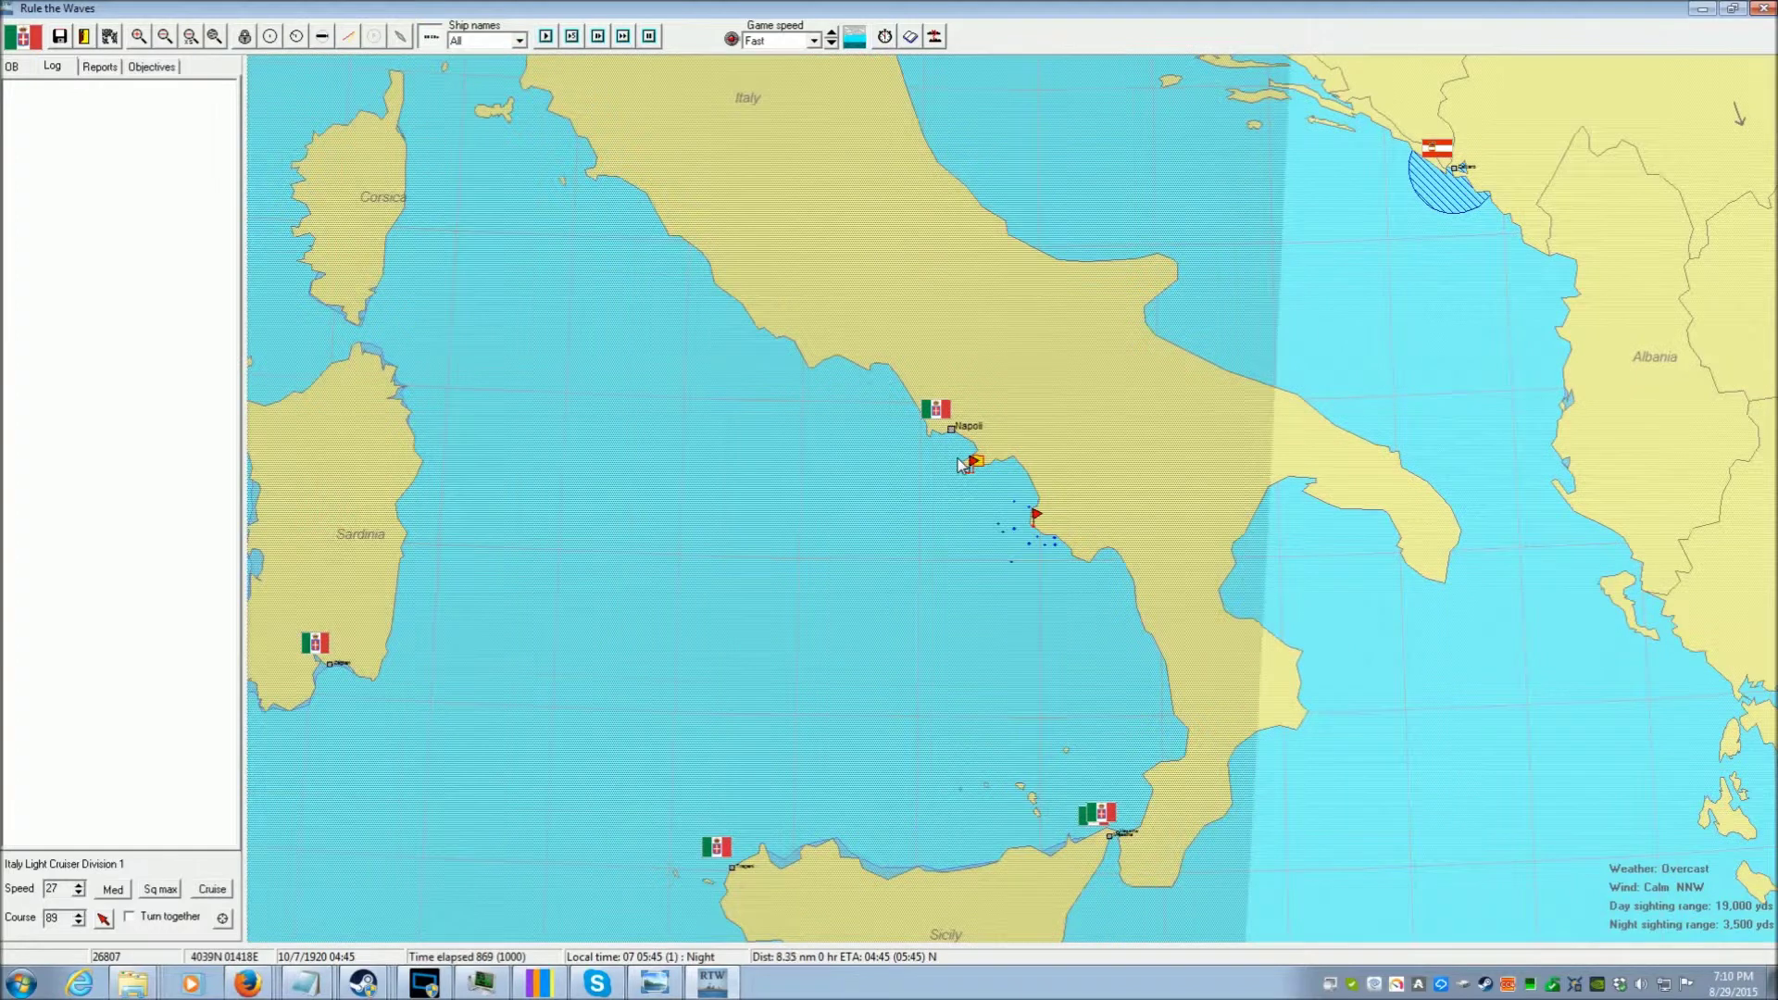
scroll(962, 468, up, 2)
scroll(961, 468, up, 1)
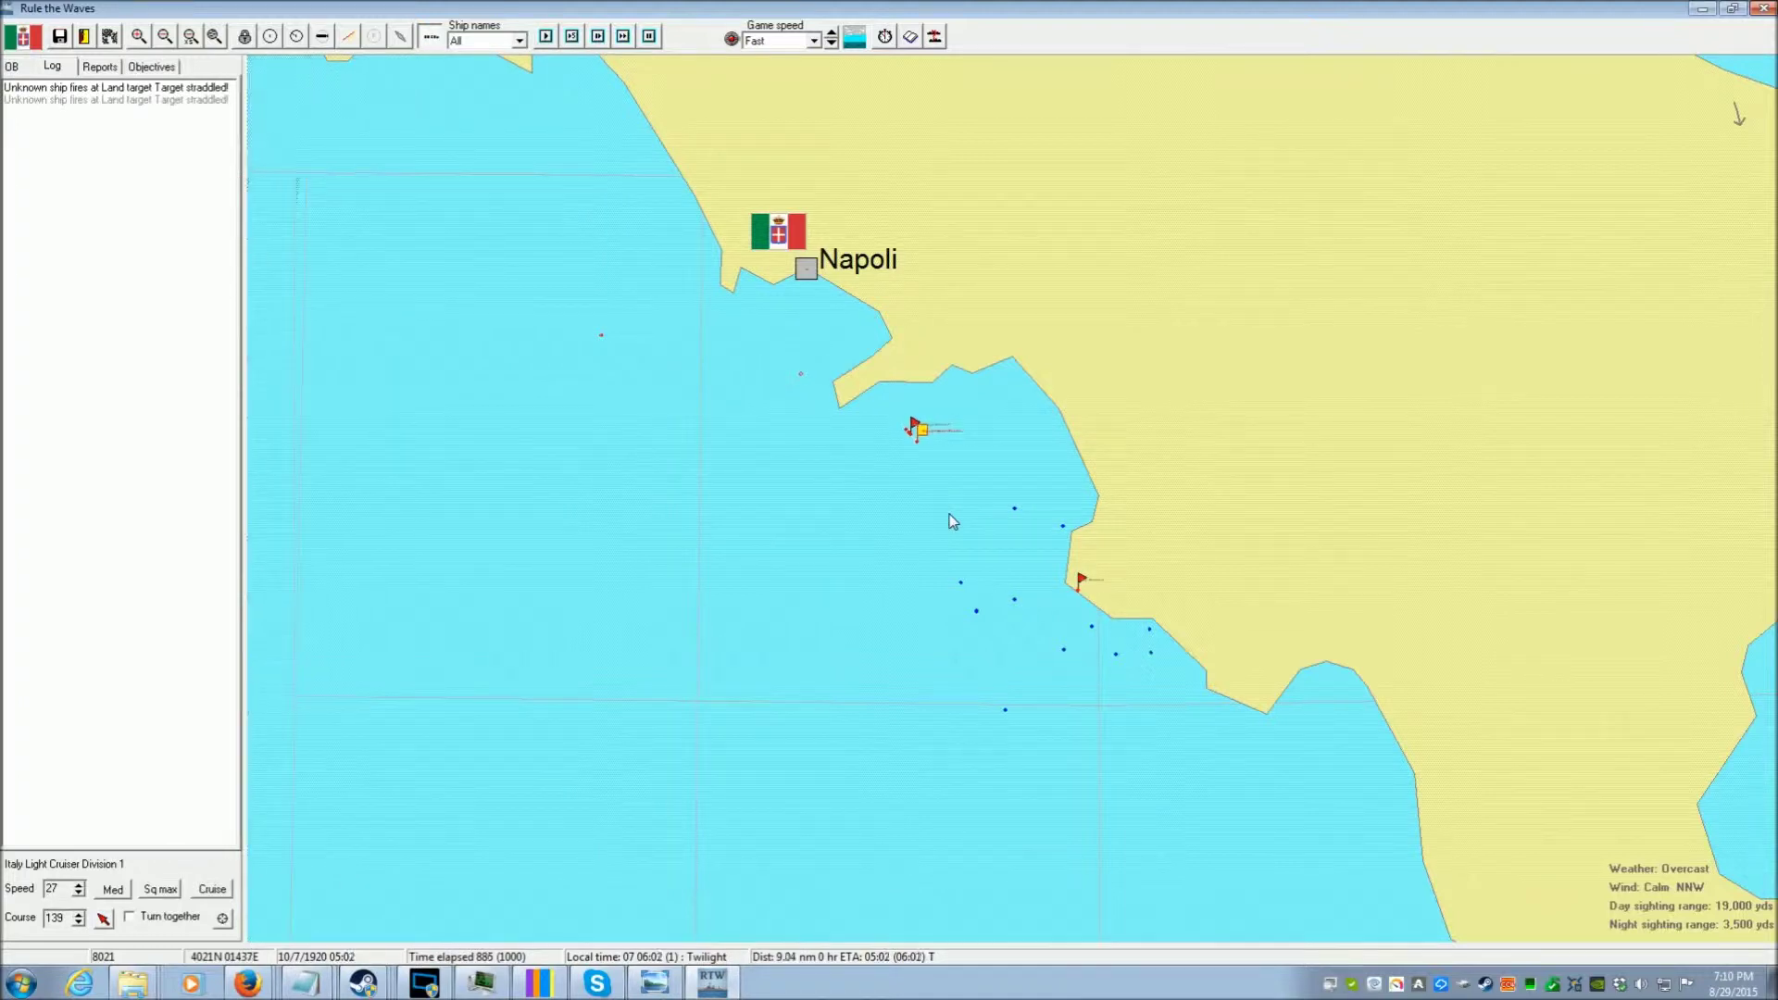
scroll(952, 524, up, 1)
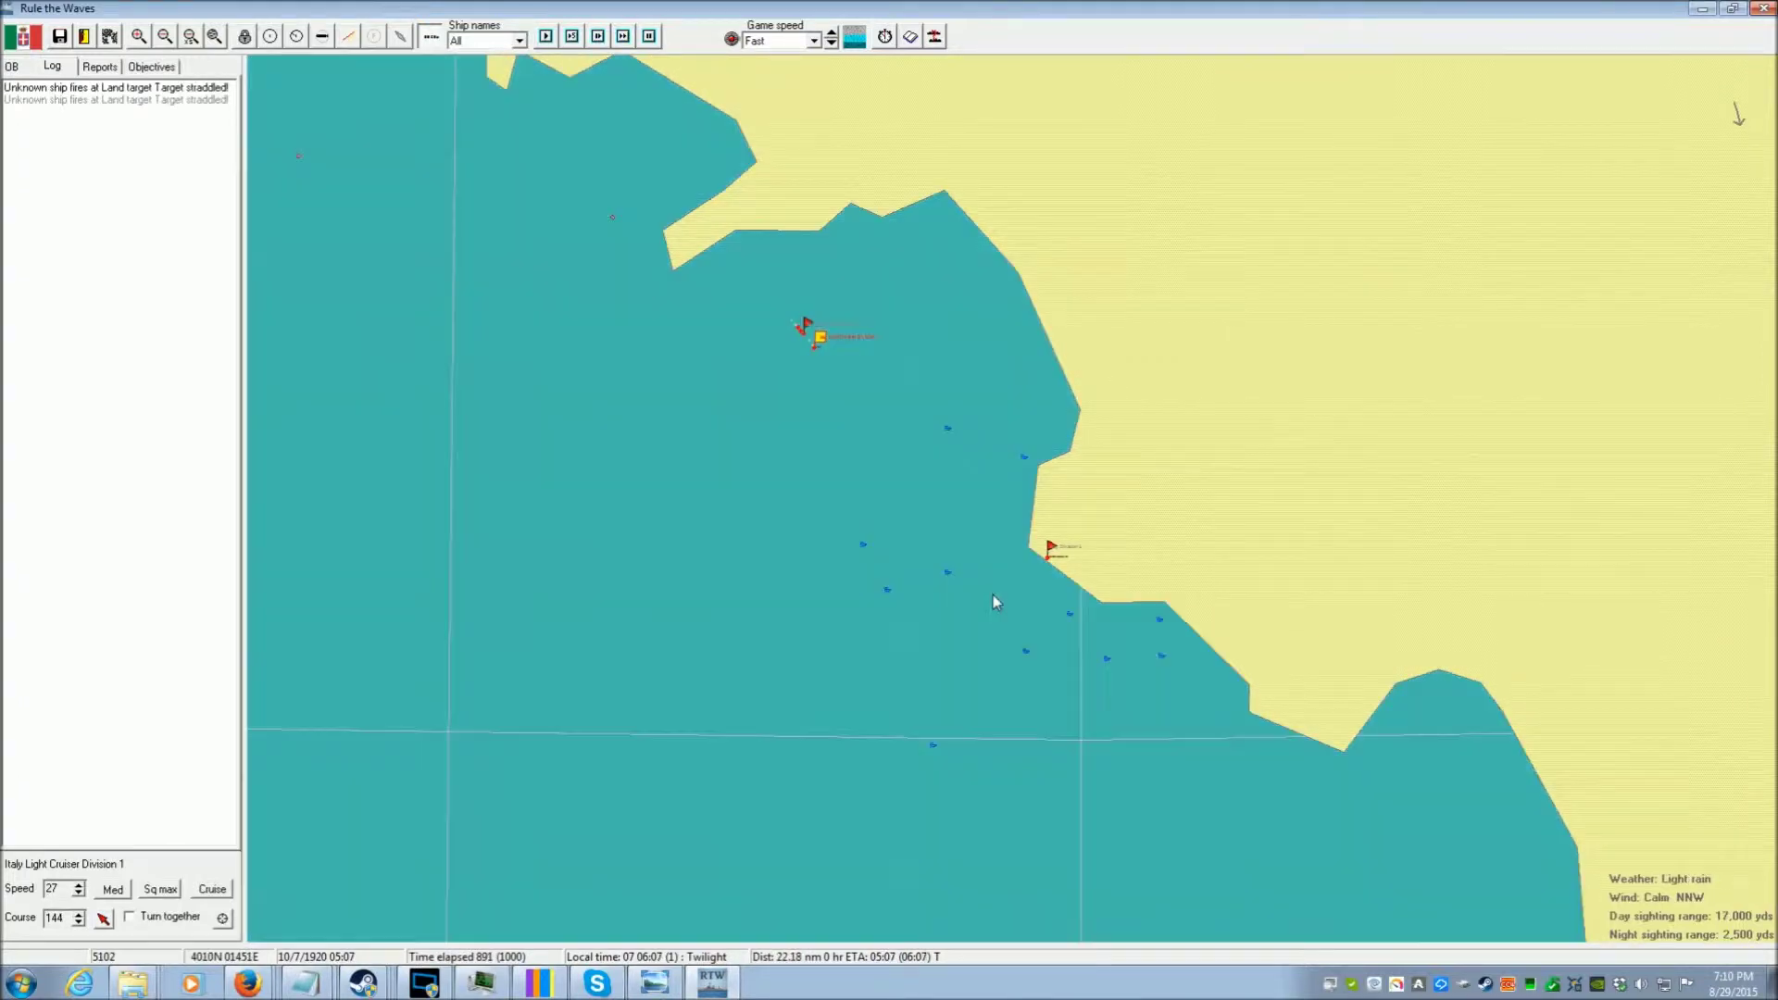
Set the division's heading to 154 toward the coastal sighting and resume the battle
click(956, 634)
scroll(943, 639, down, 1)
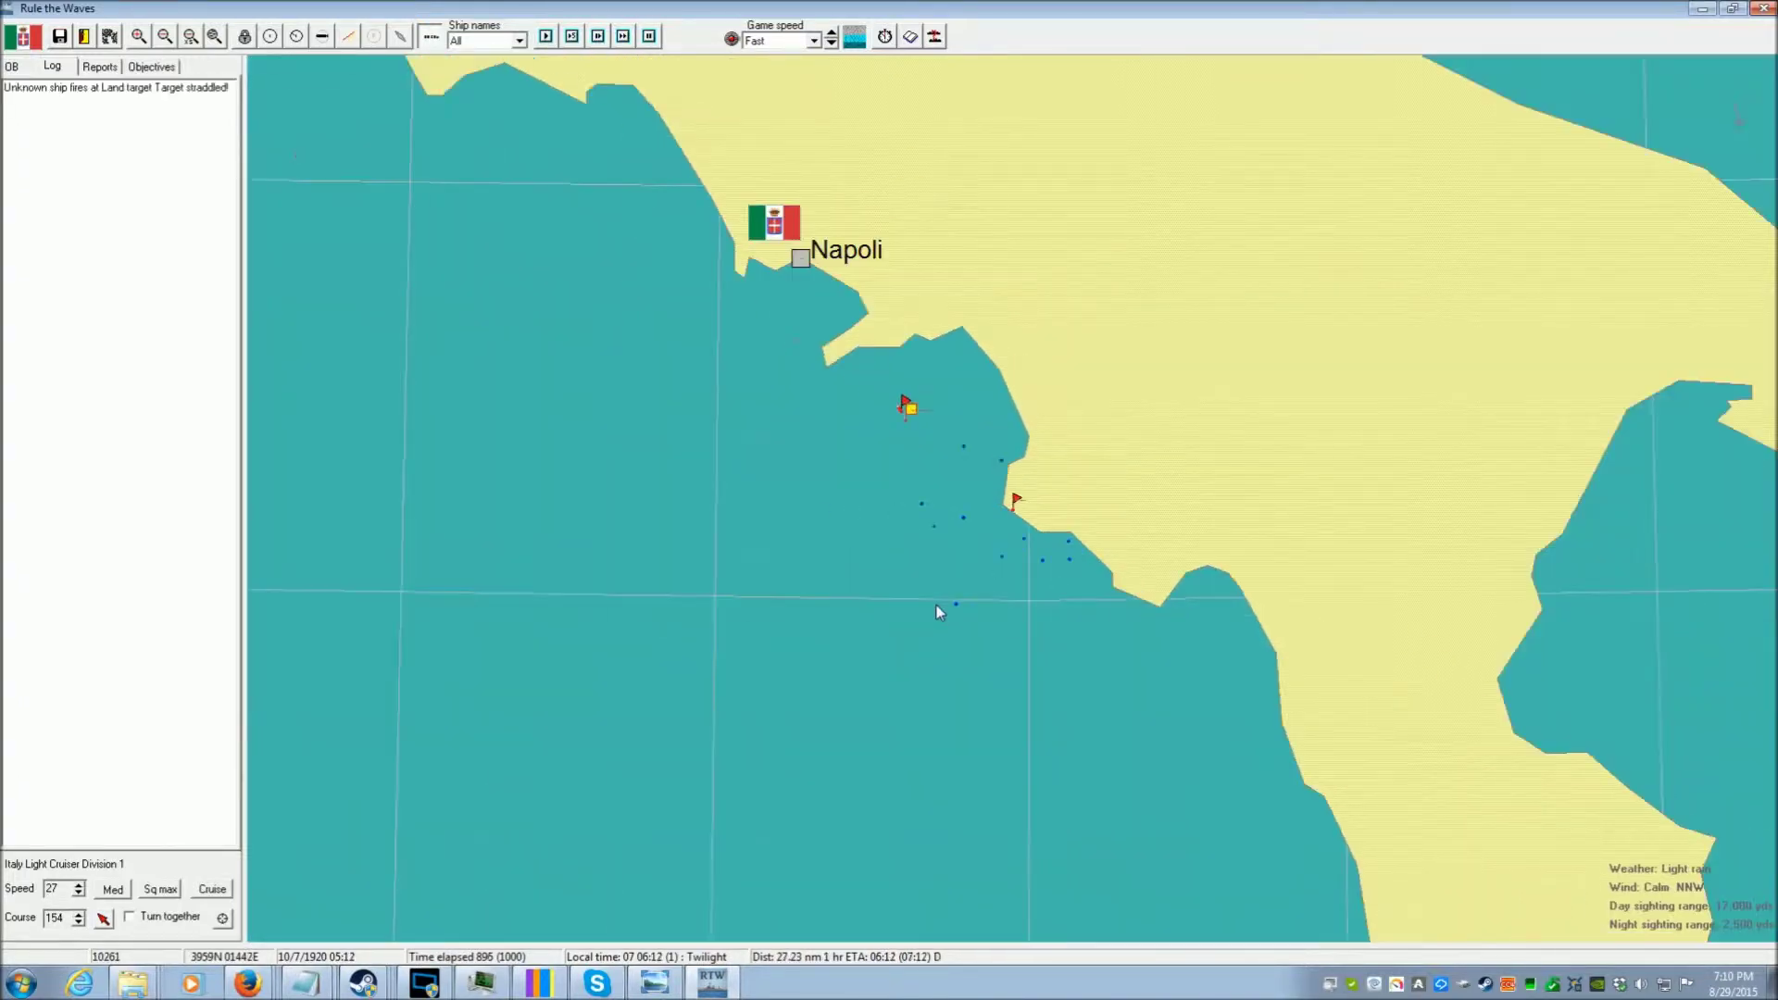
scroll(939, 607, down, 1)
scroll(938, 605, up, 1)
scroll(938, 606, up, 1)
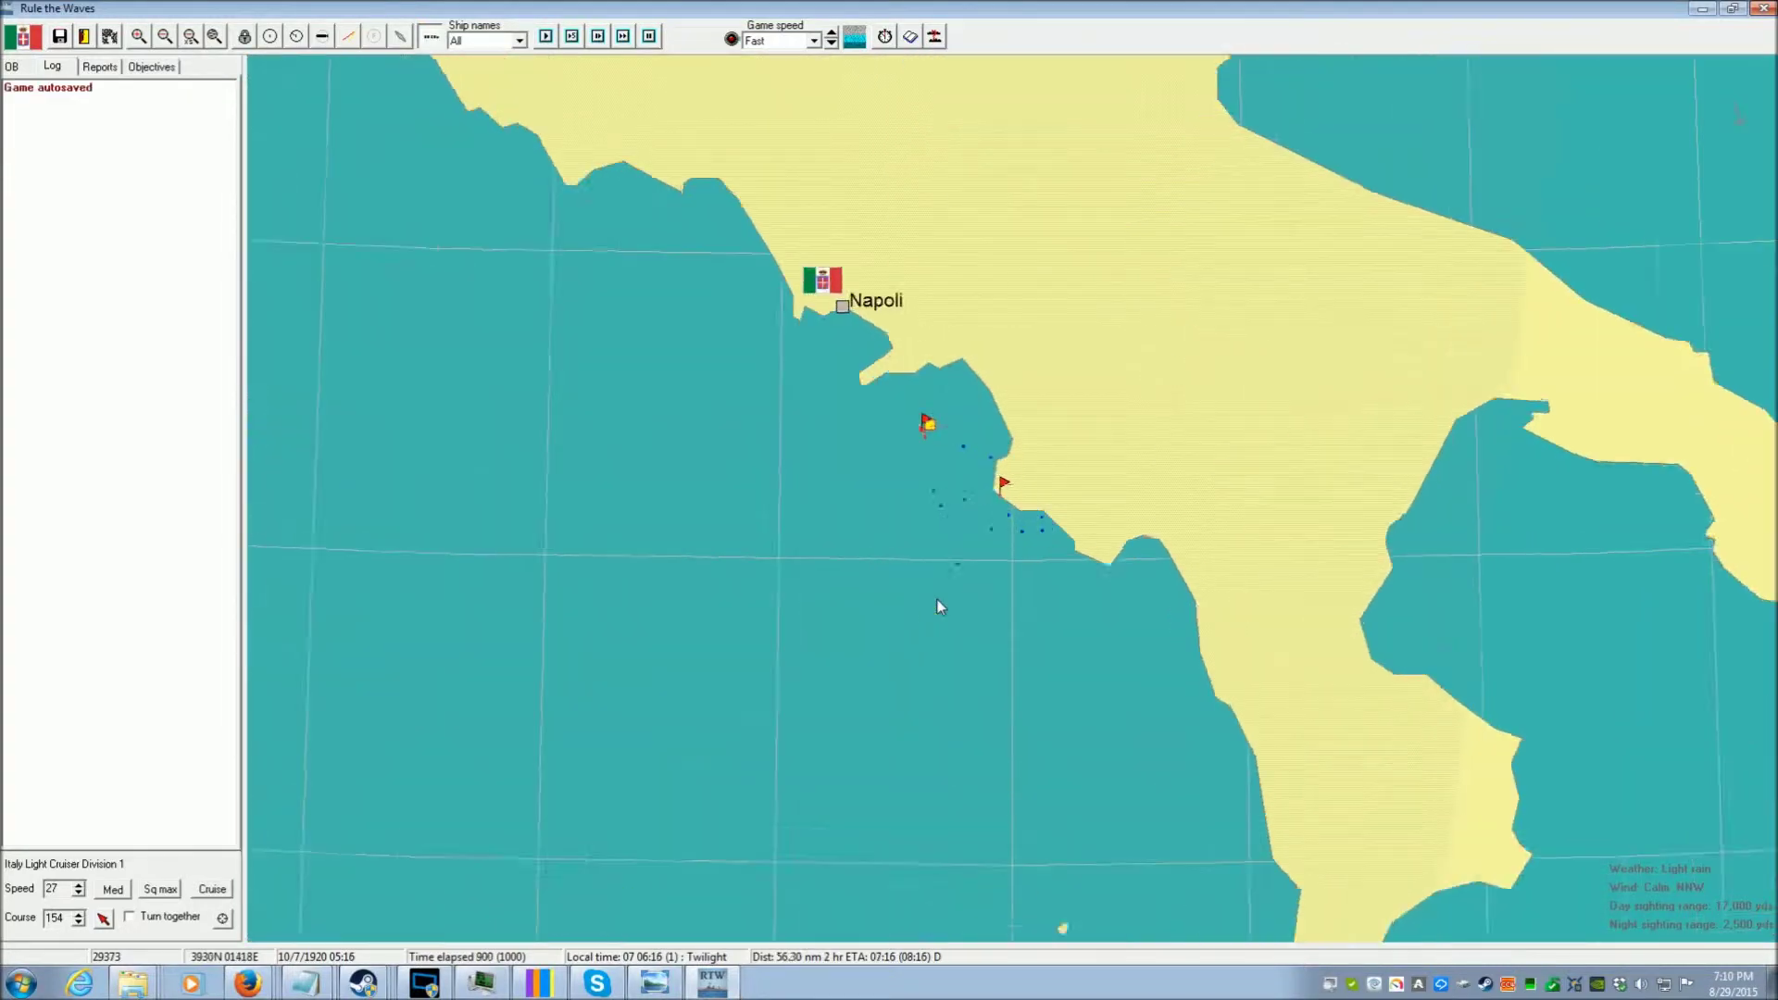
scroll(938, 607, up, 1)
scroll(938, 606, up, 1)
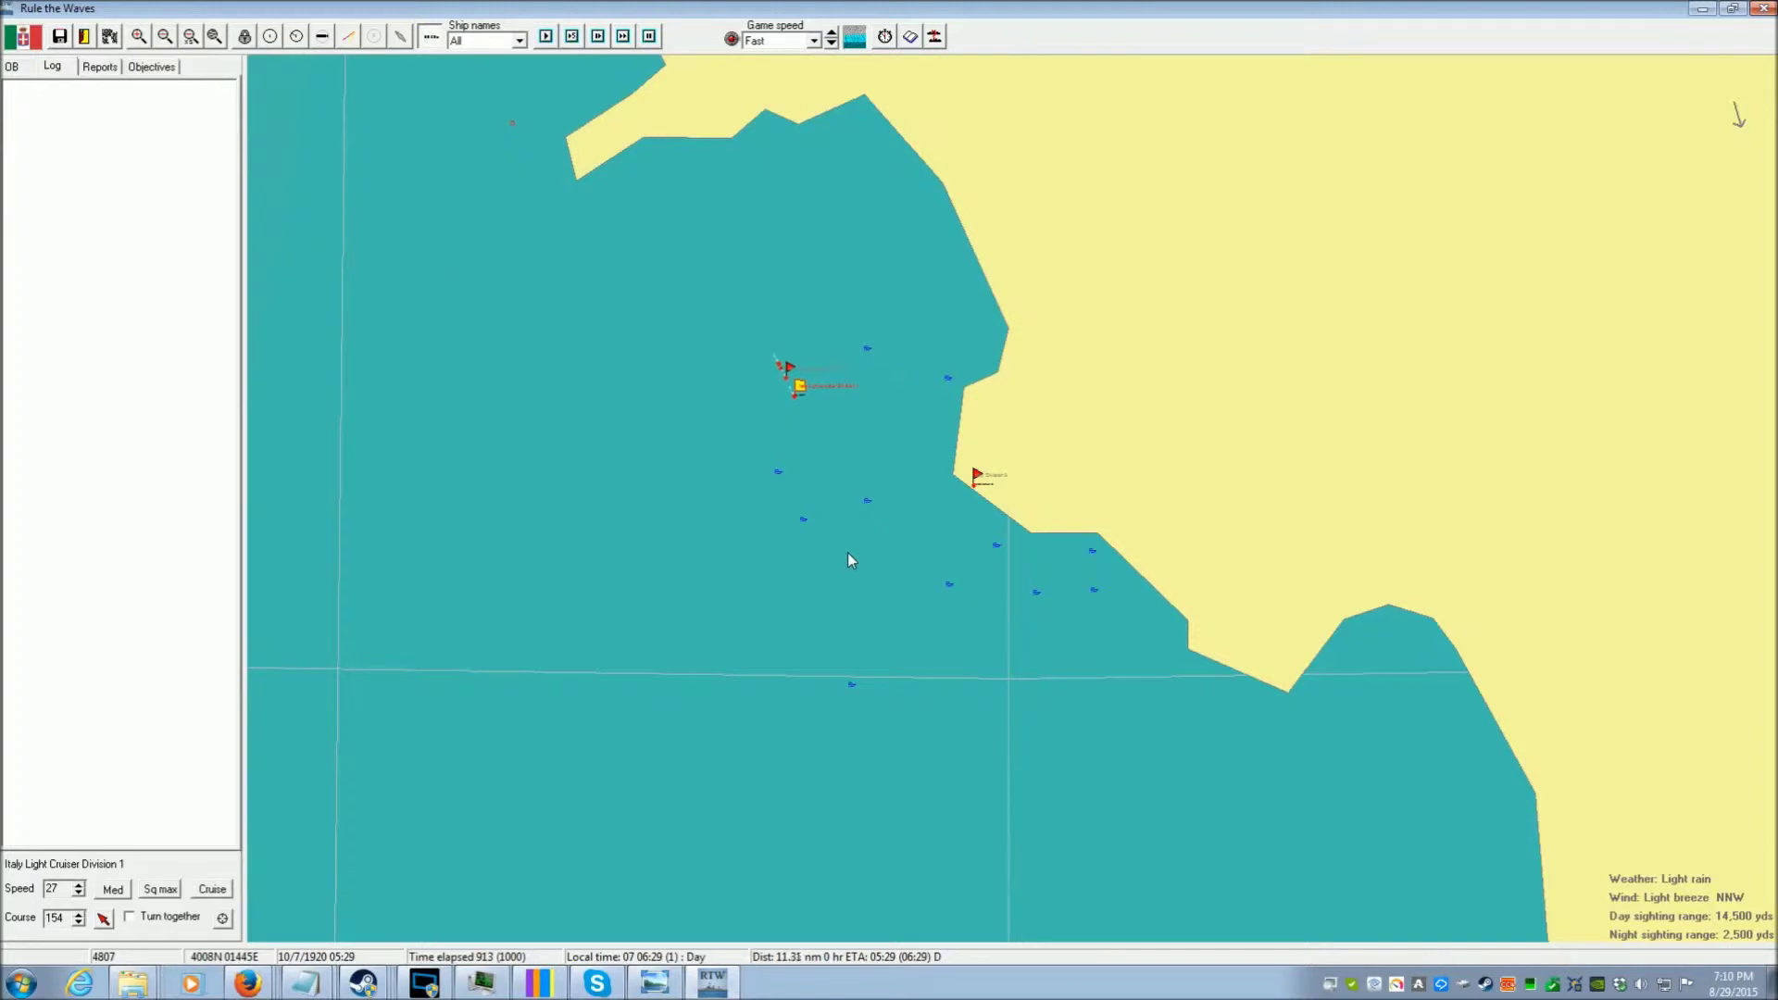
scroll(848, 552, up, 1)
scroll(849, 553, up, 1)
scroll(838, 506, down, 1)
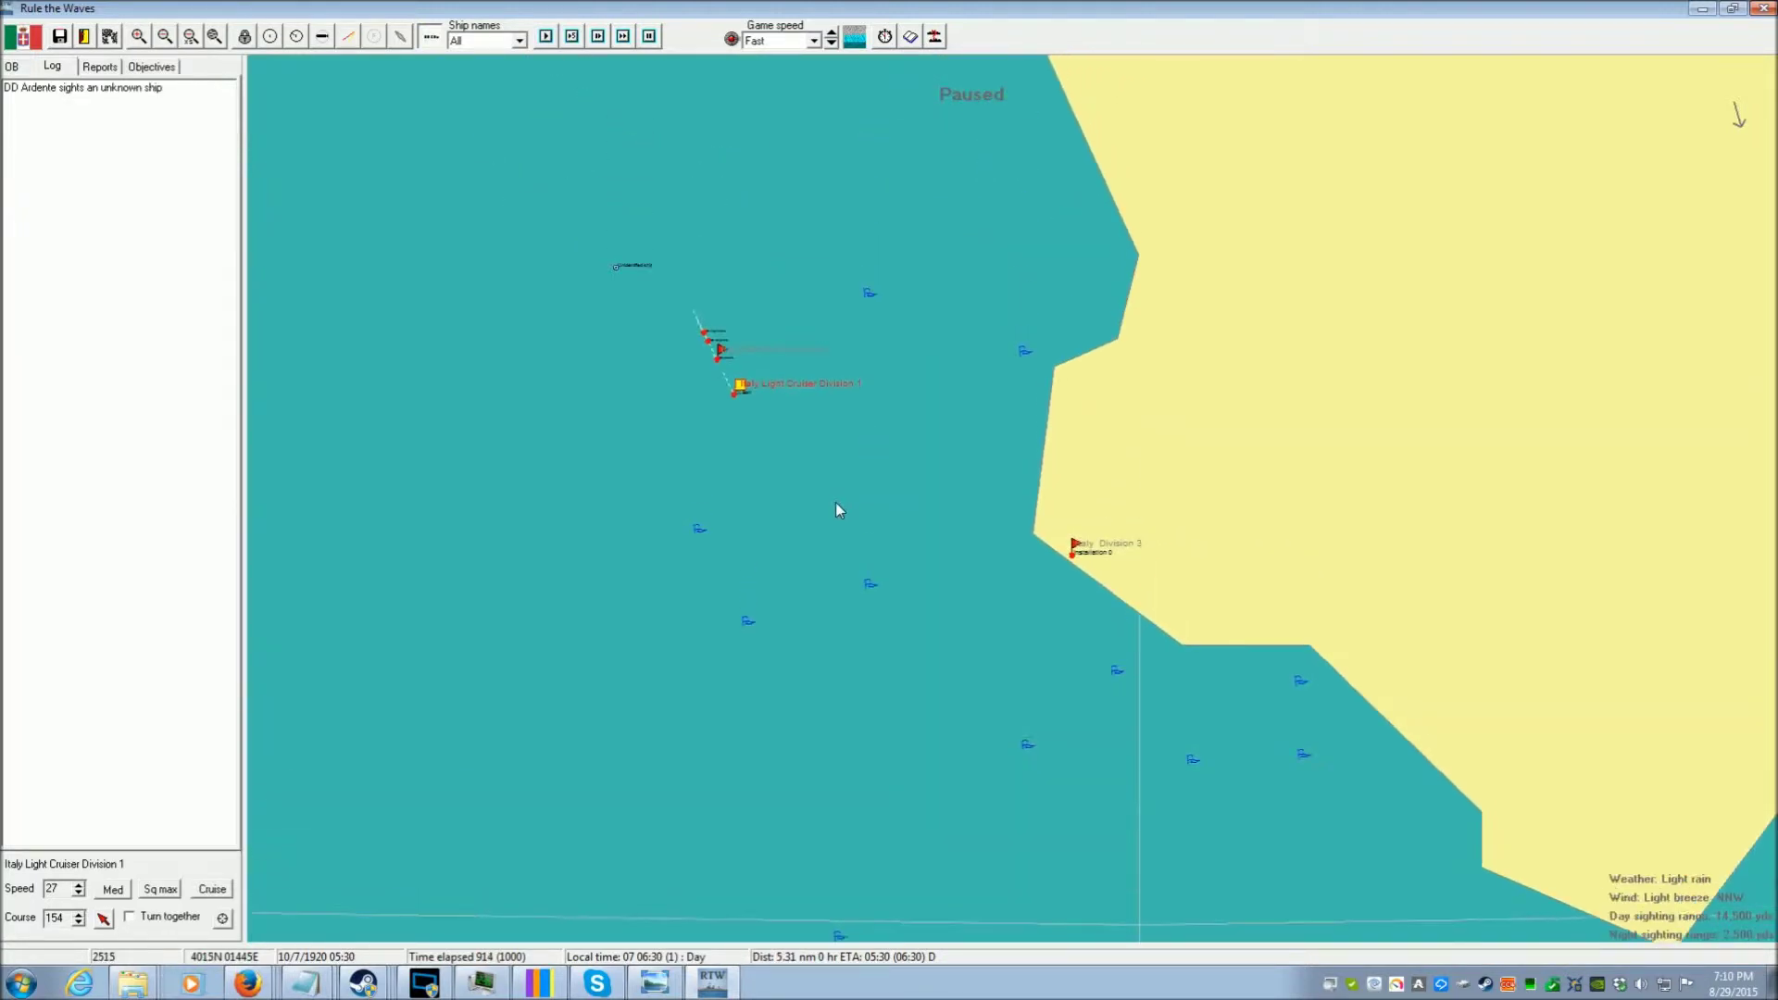
scroll(767, 313, up, 1)
scroll(844, 374, up, 2)
key(space)
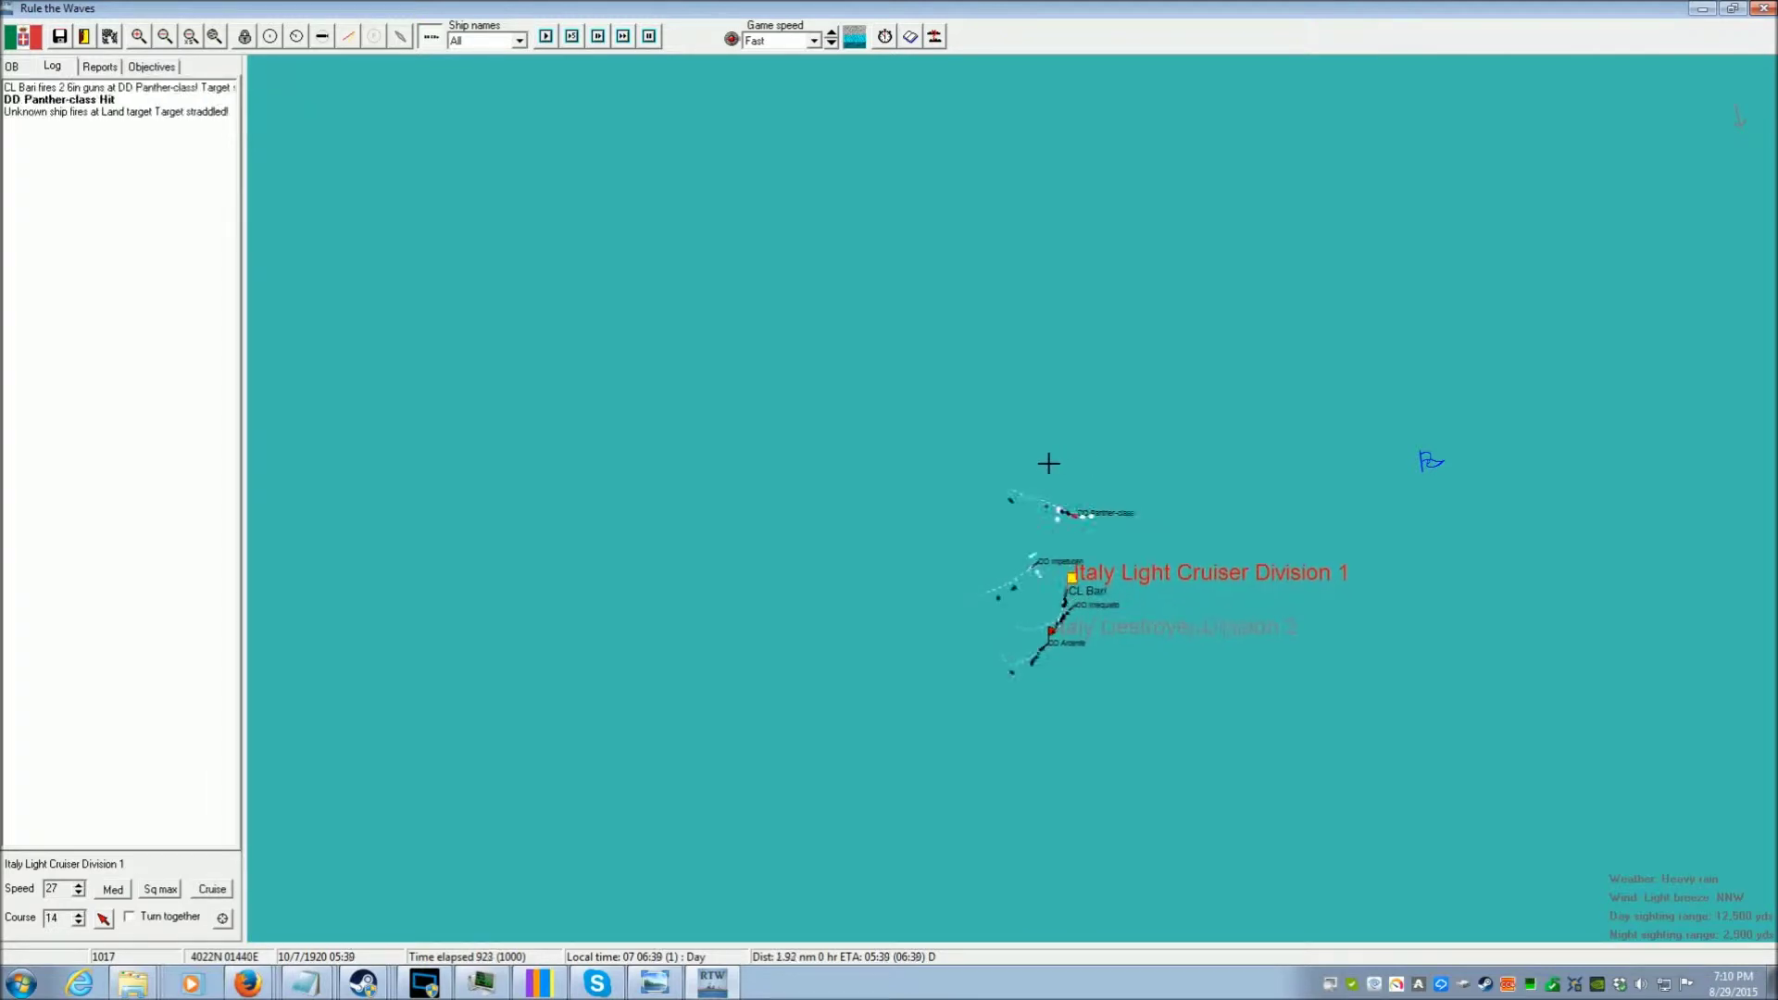
At Normal speed, turn the division west, south and southeast, then review and close the combat log
click(833, 45)
key(space)
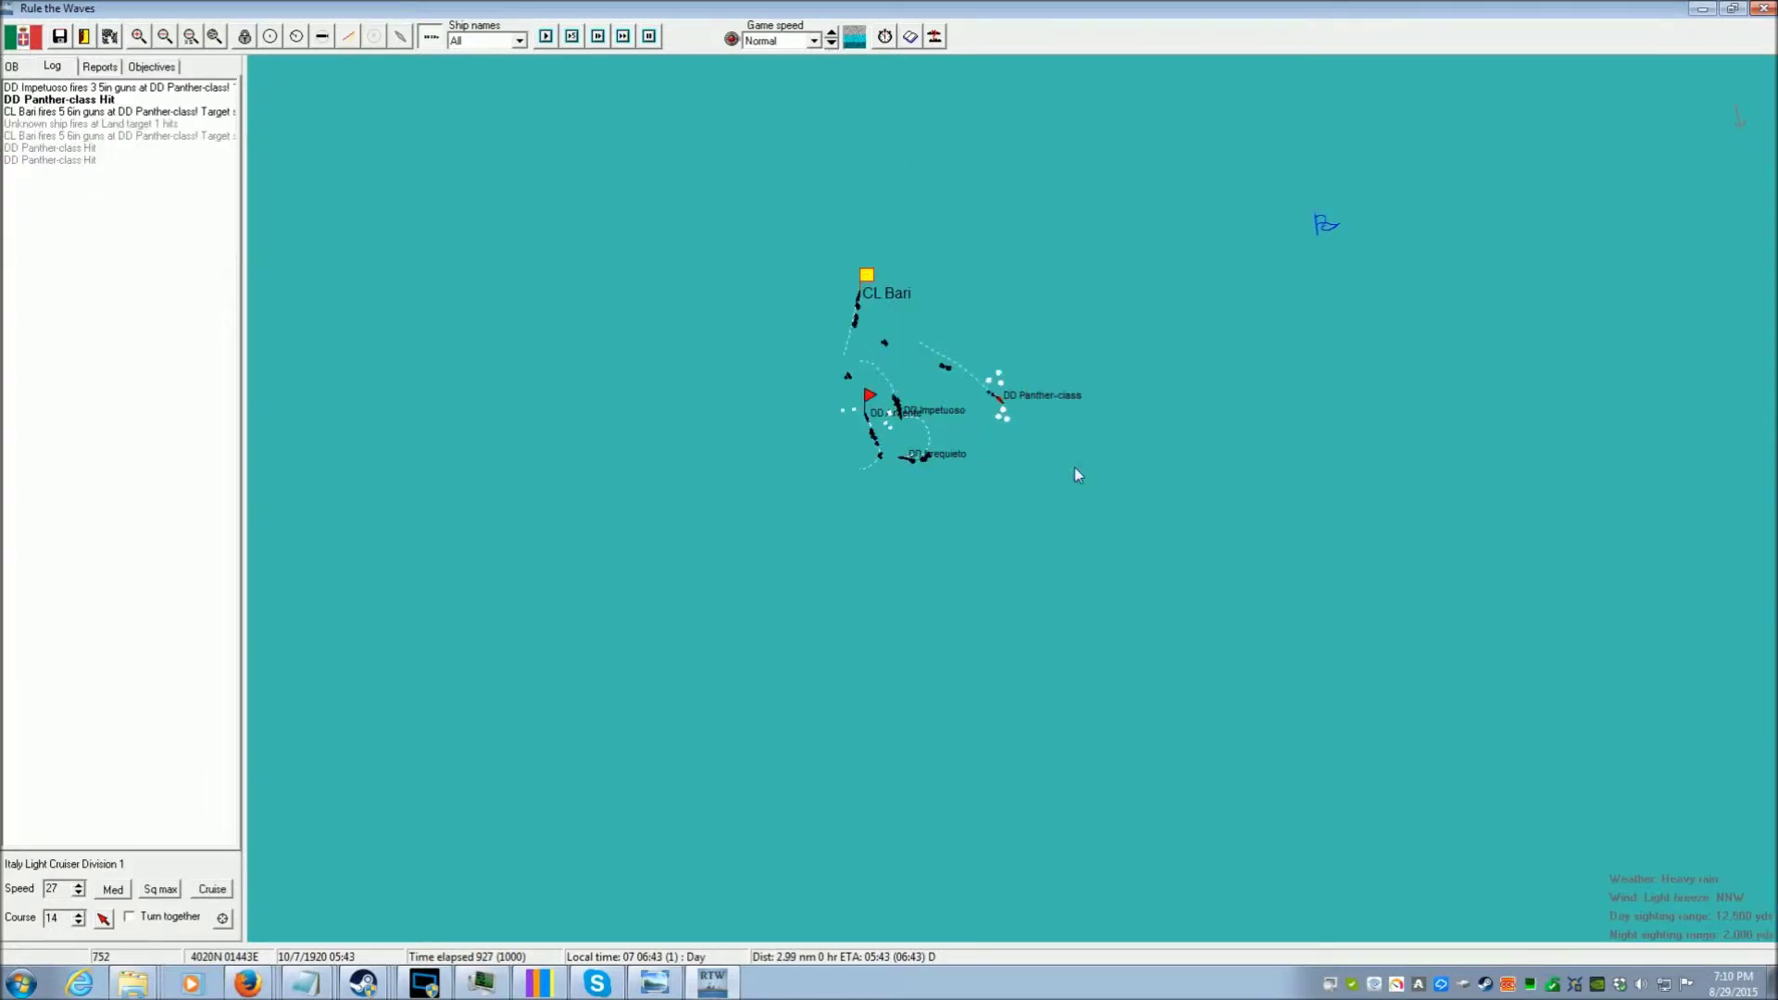
scroll(1074, 468, up, 2)
click(812, 448)
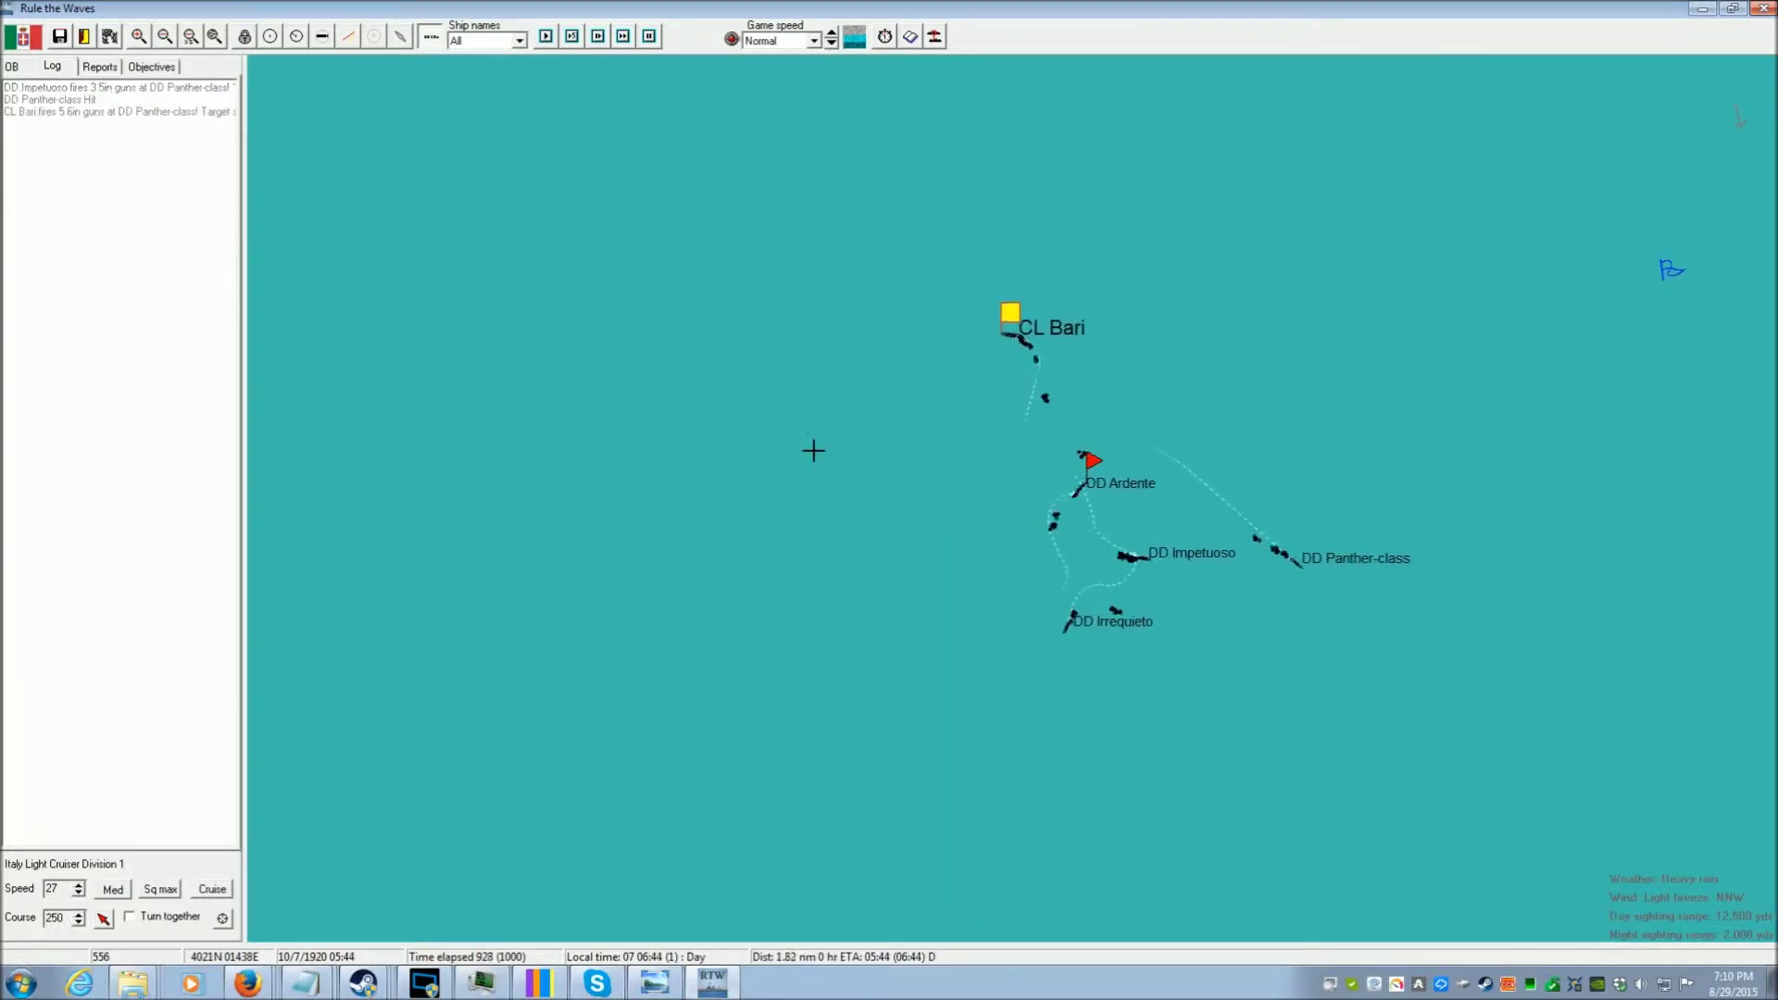
click(976, 563)
scroll(958, 686, down, 1)
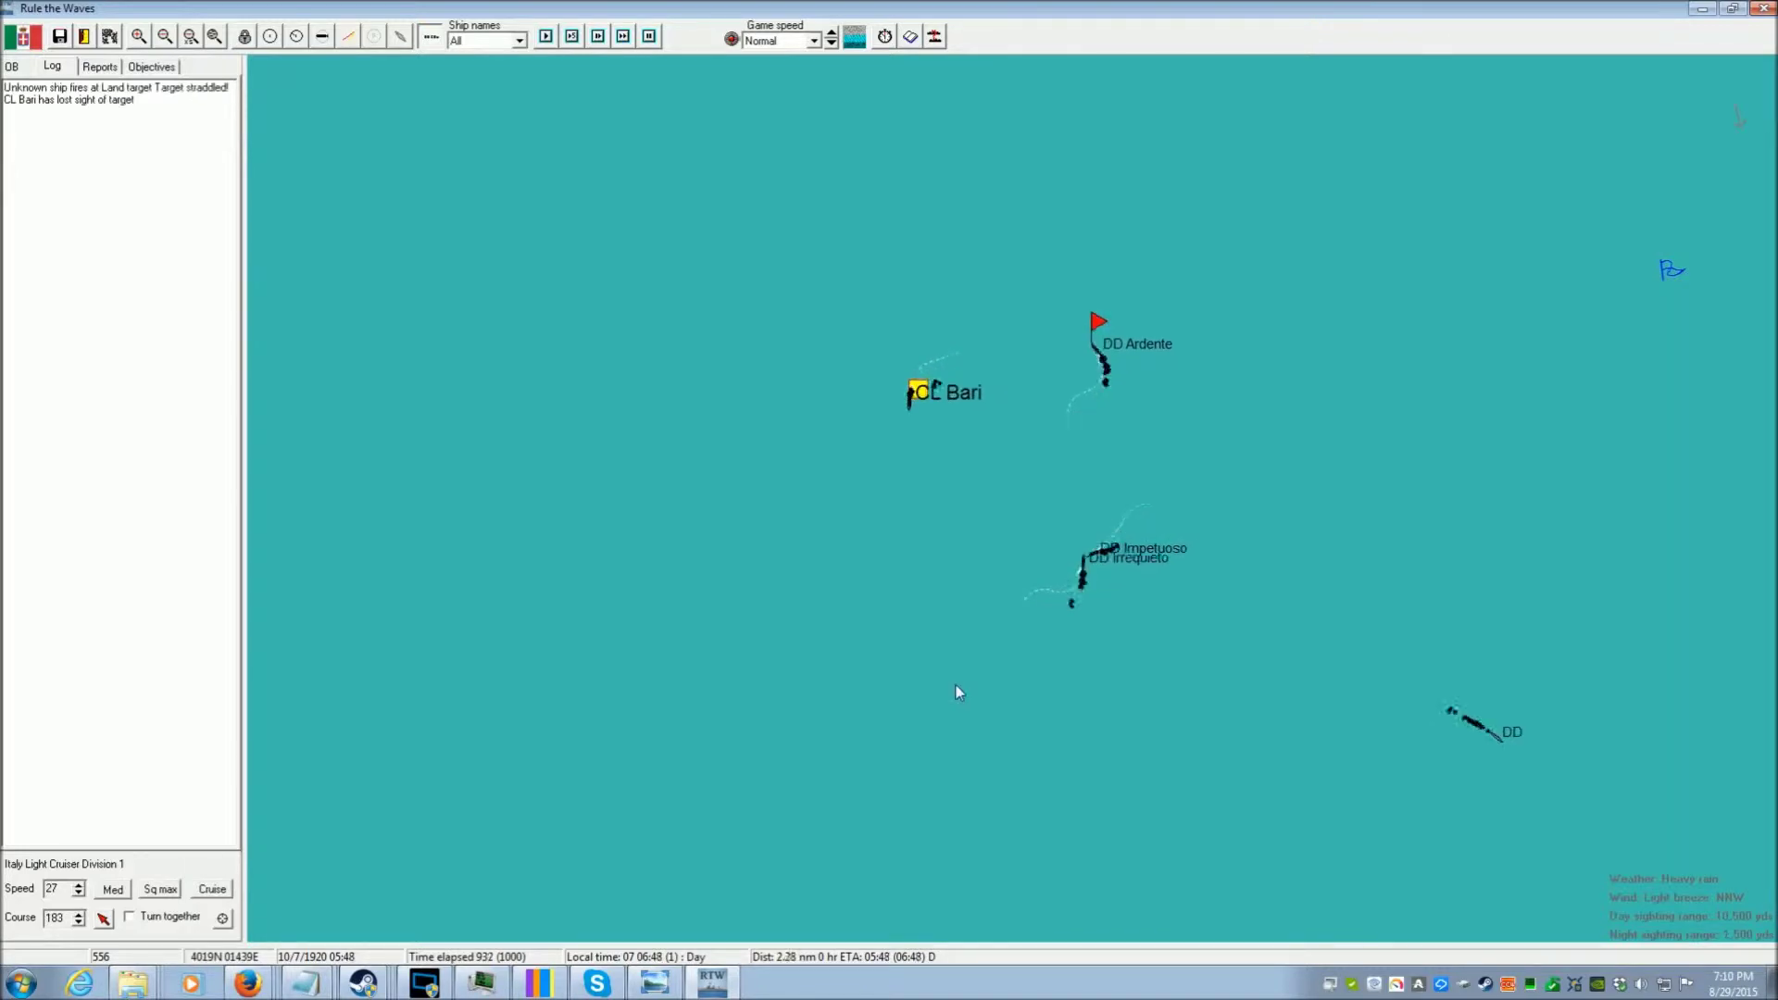
scroll(957, 686, down, 1)
scroll(957, 688, down, 1)
scroll(956, 681, down, 1)
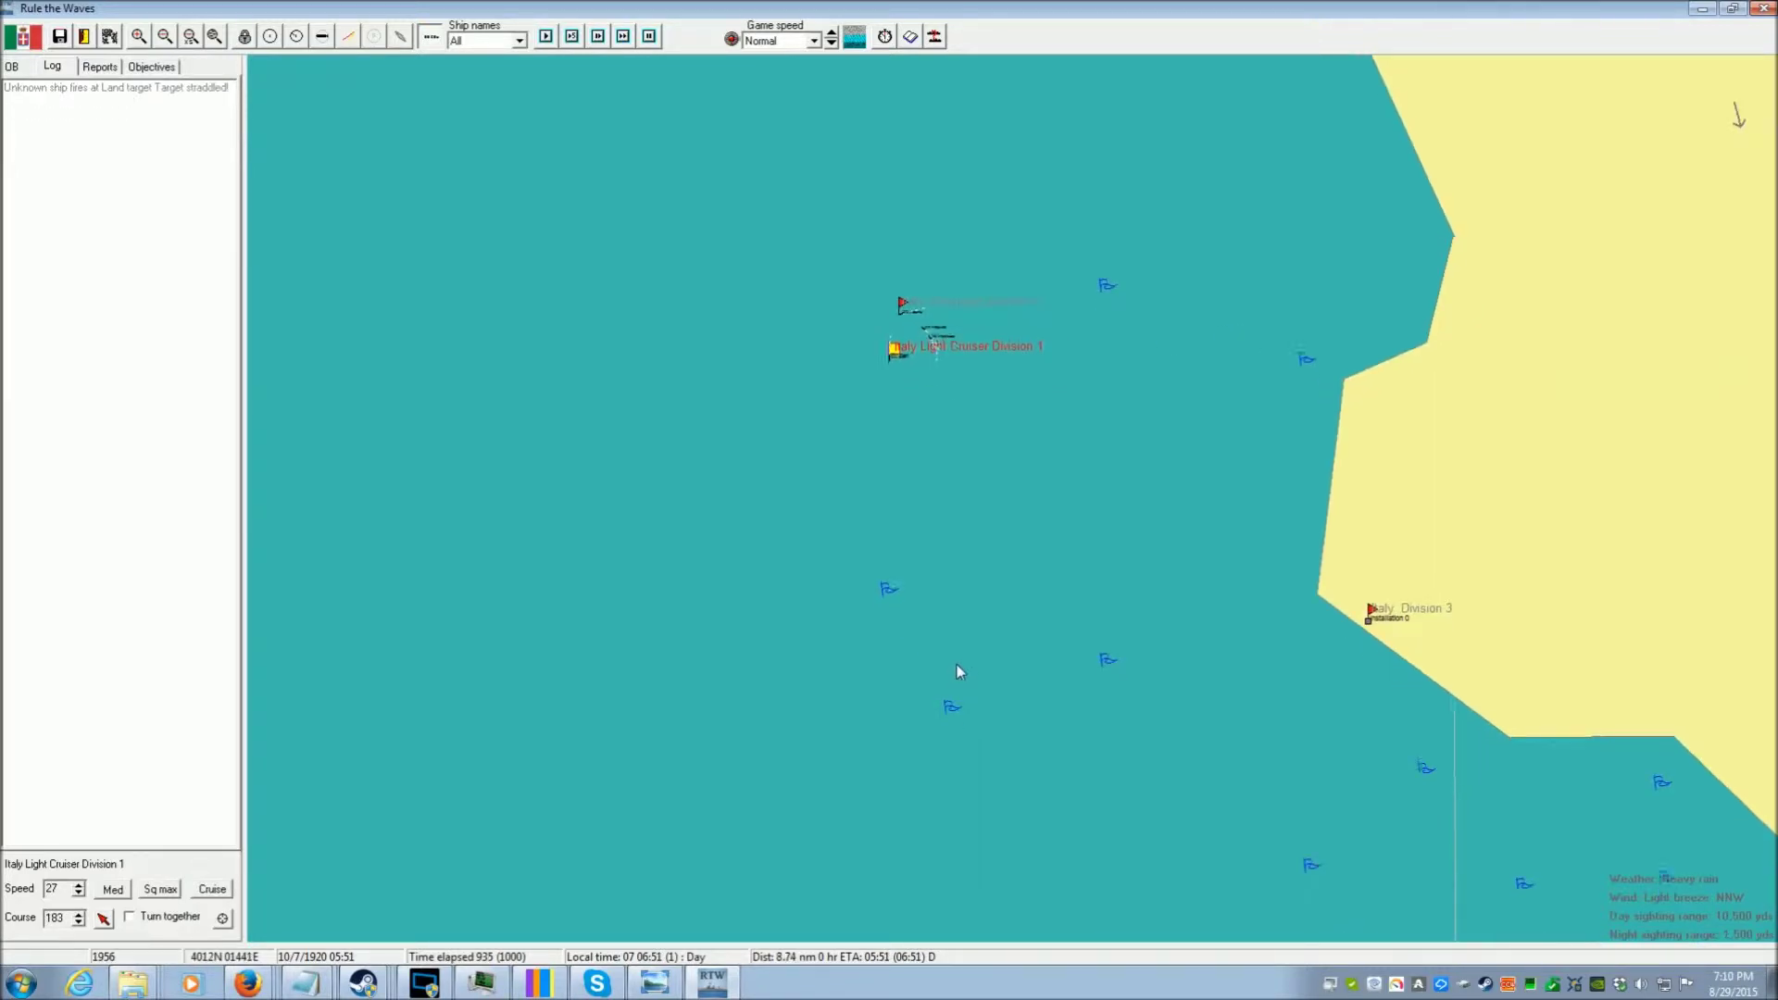
click(1020, 714)
click(910, 40)
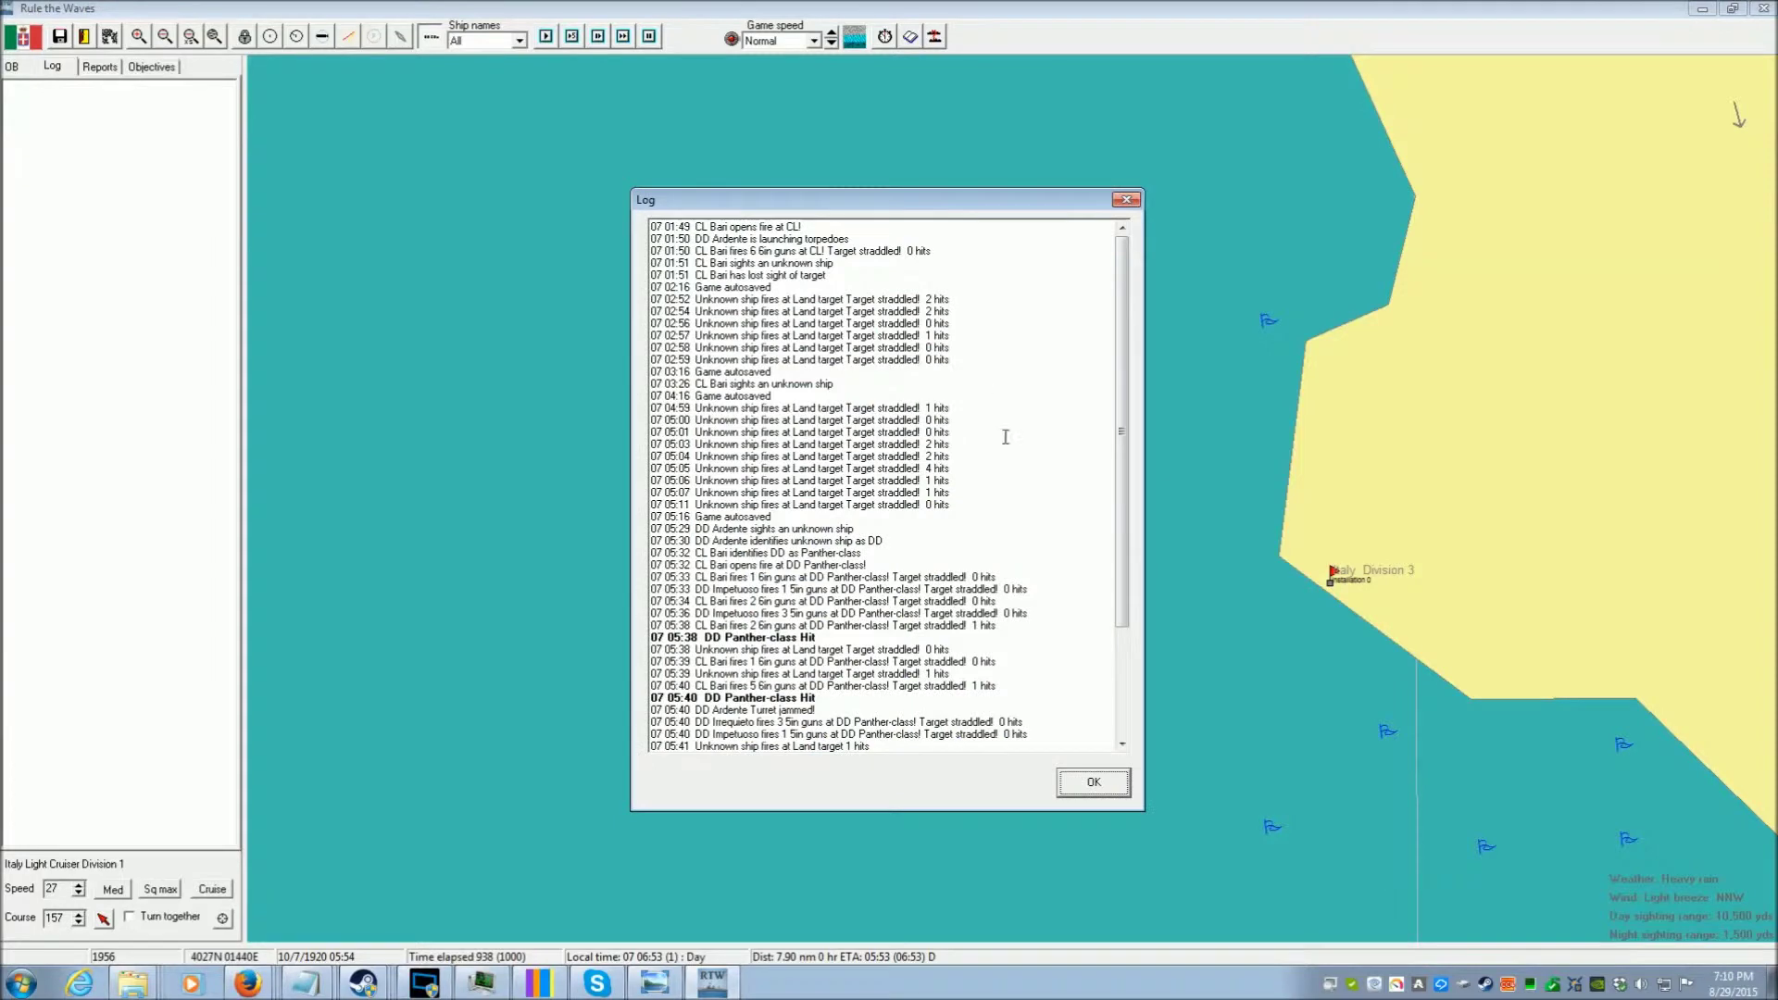
drag(1123, 426, 1120, 675)
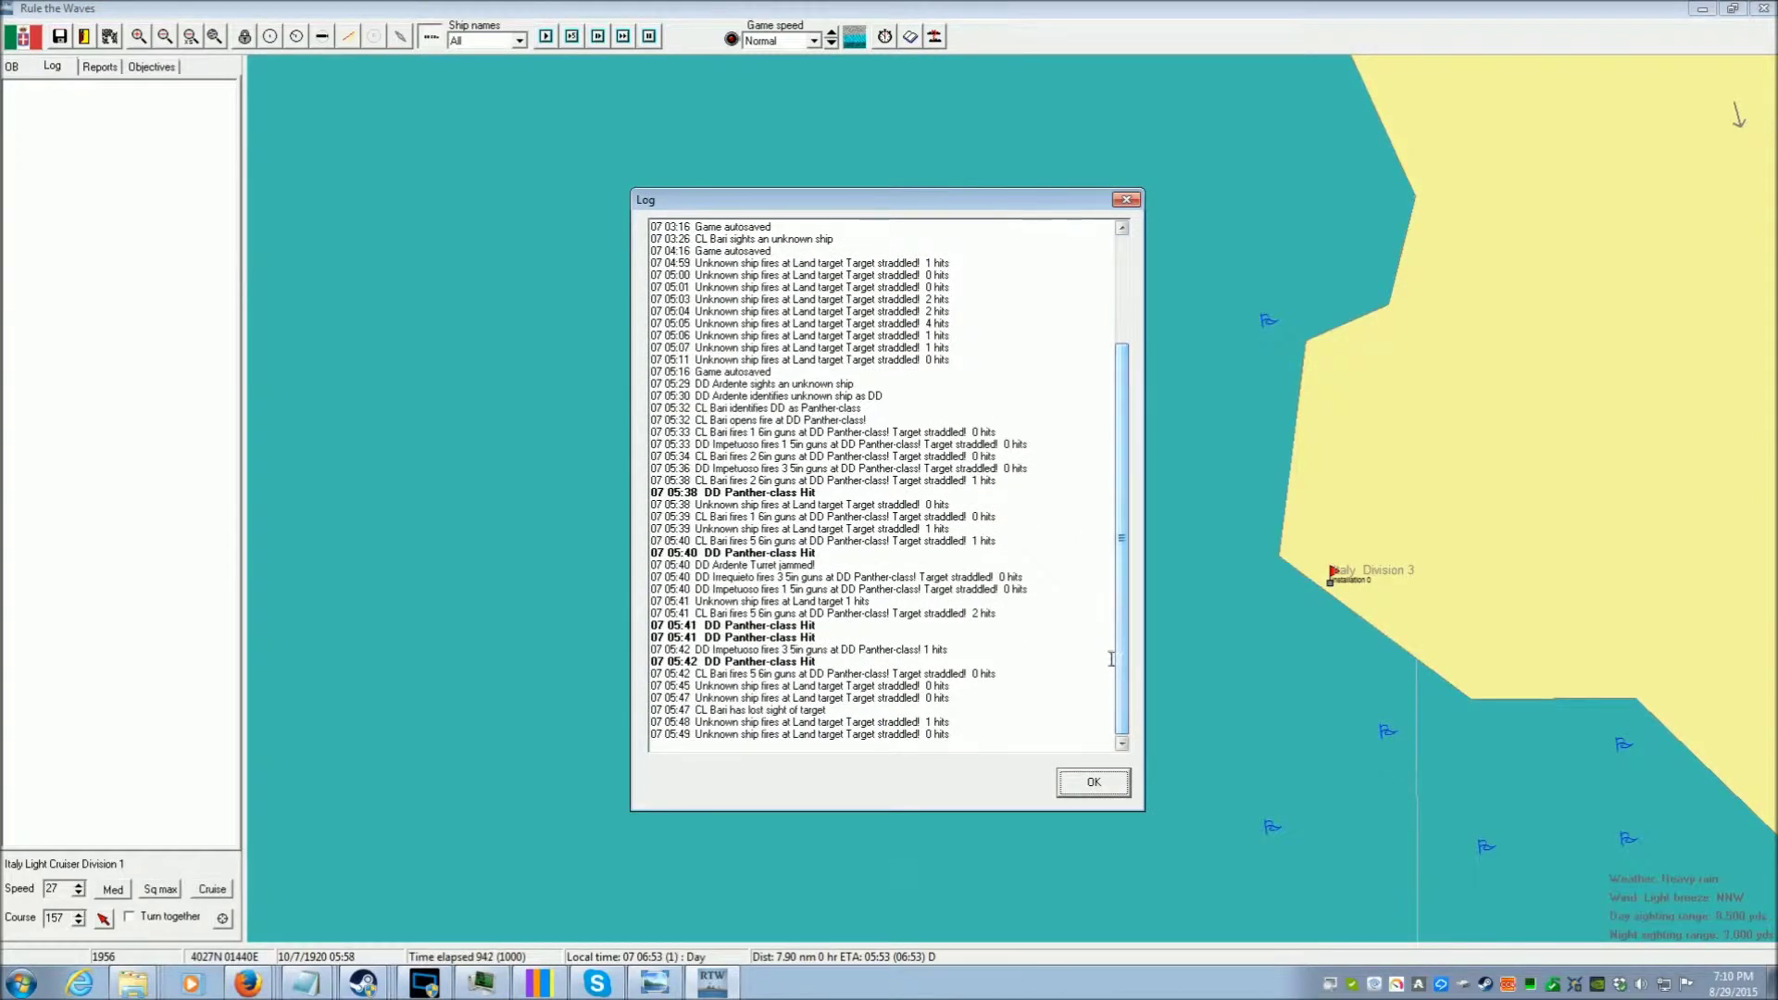
click(1092, 784)
scroll(950, 568, up, 2)
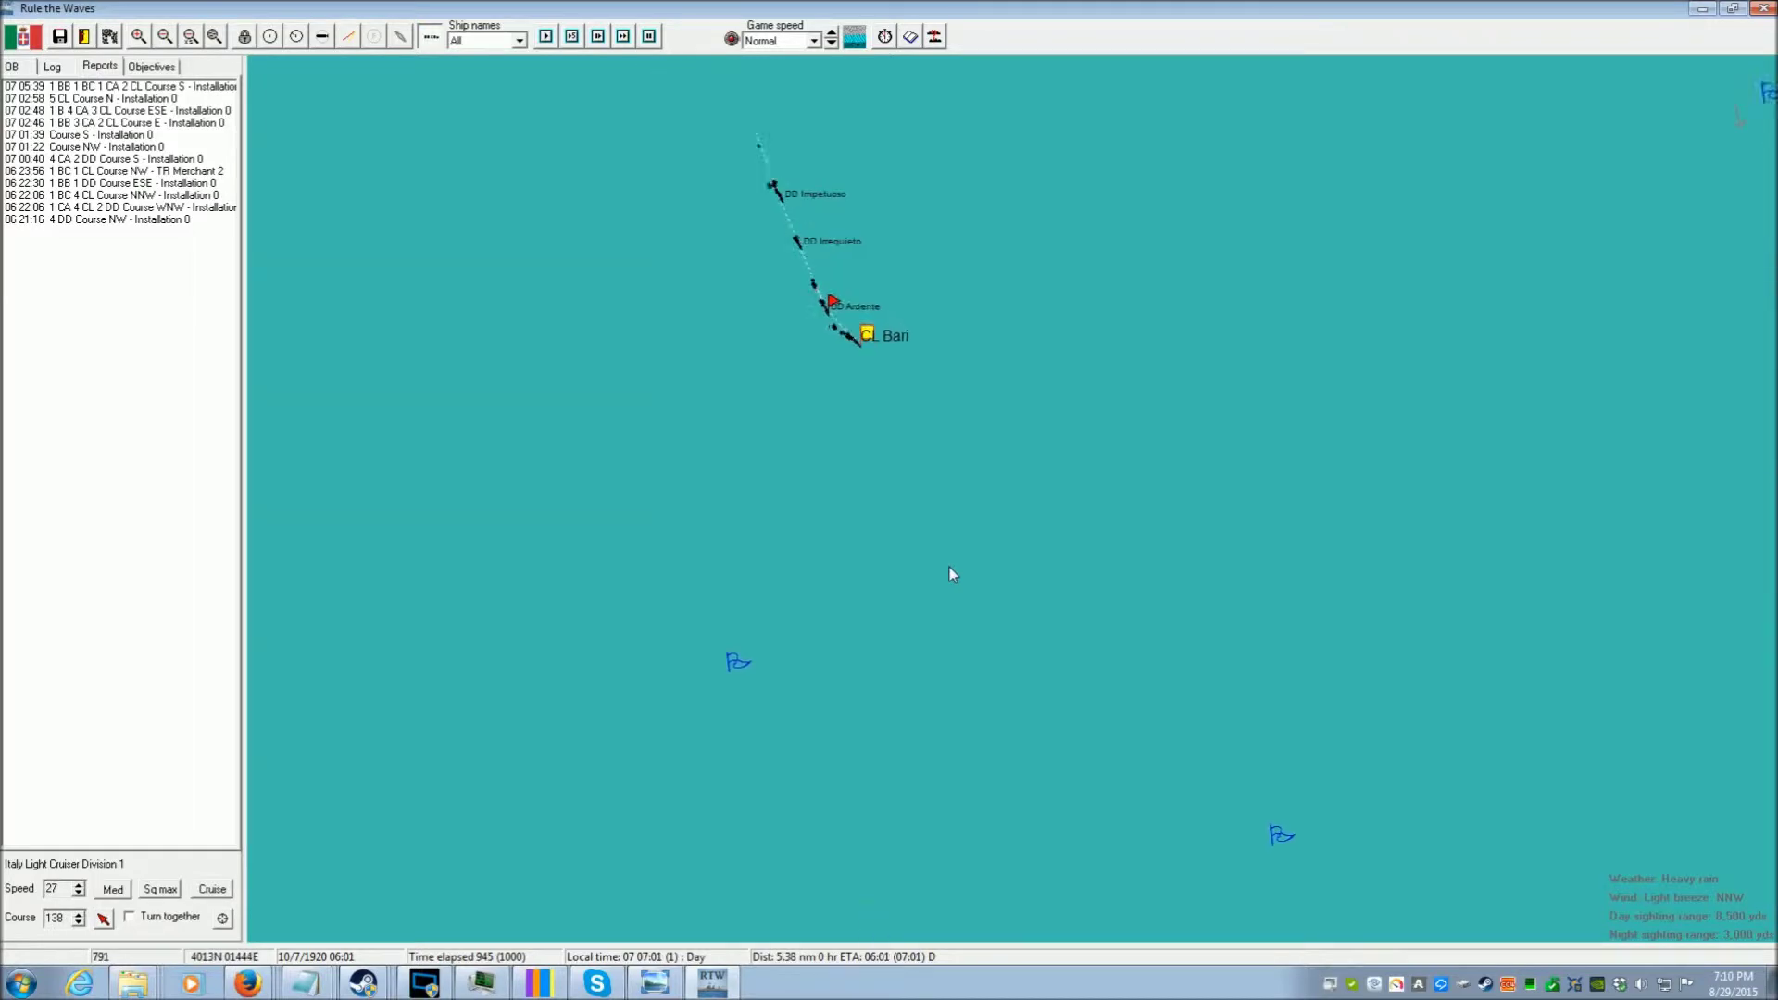
scroll(948, 567, up, 1)
scroll(949, 567, up, 1)
scroll(950, 567, up, 1)
scroll(951, 576, down, 1)
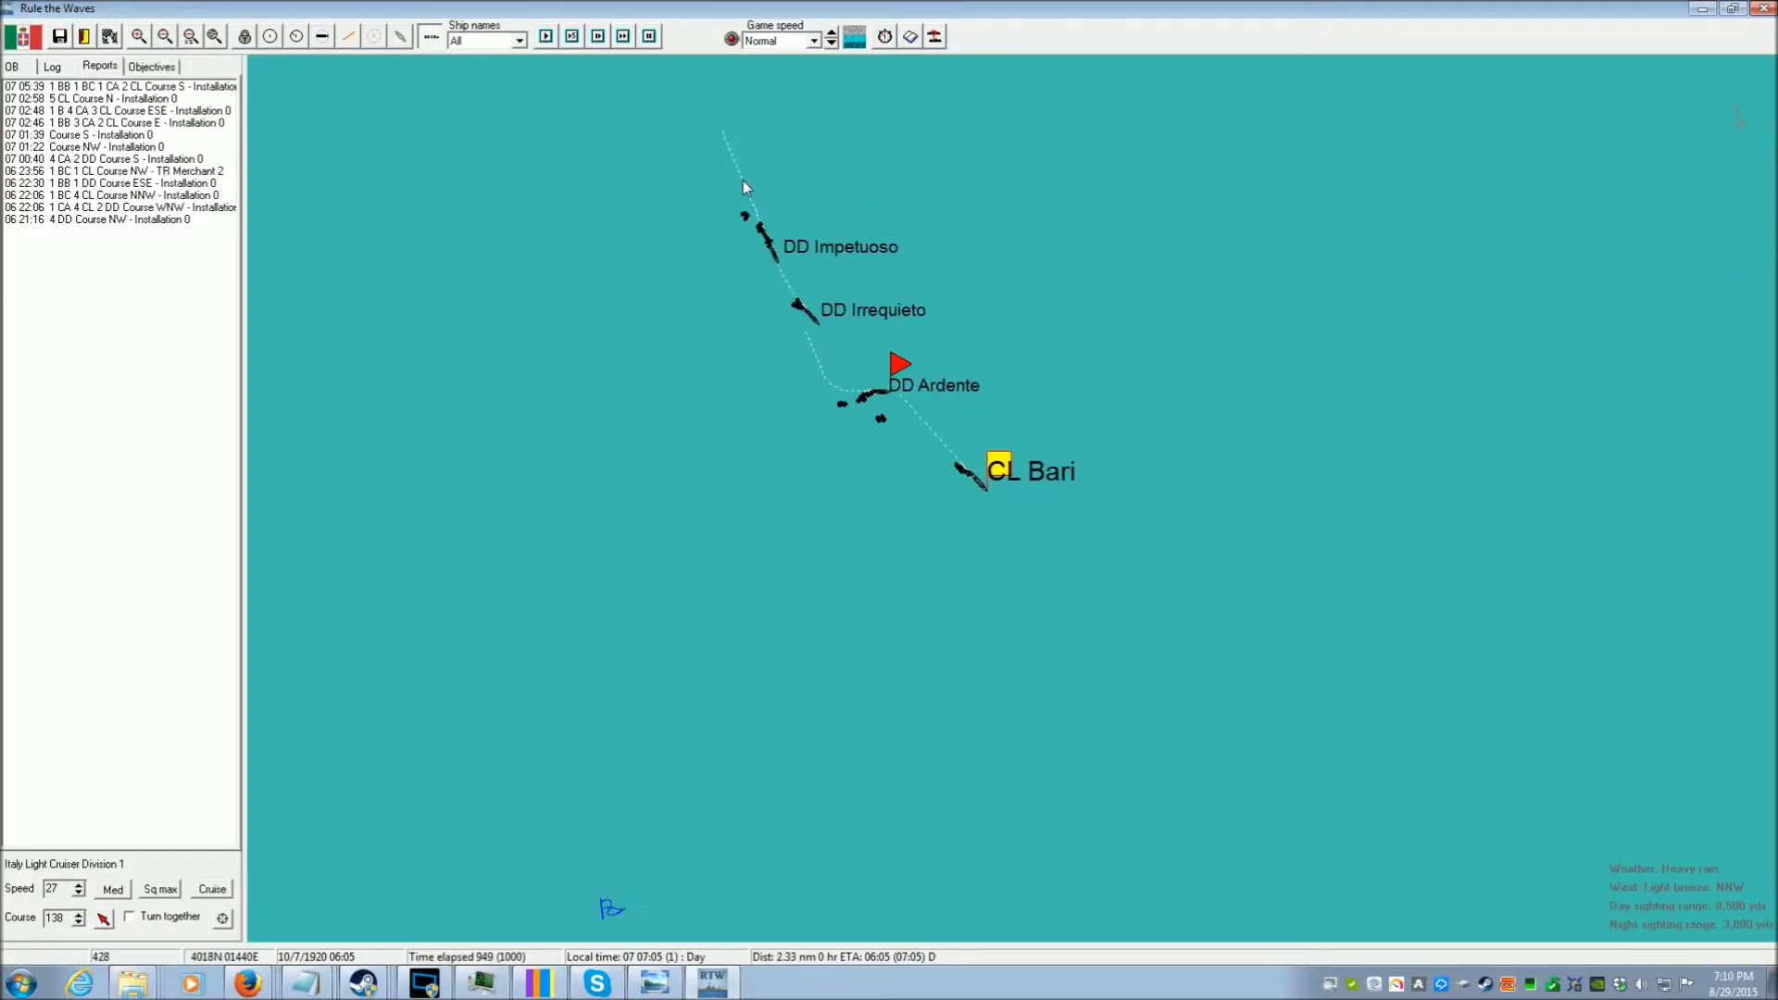
scroll(1044, 570, down, 1)
scroll(1044, 570, down, 1)
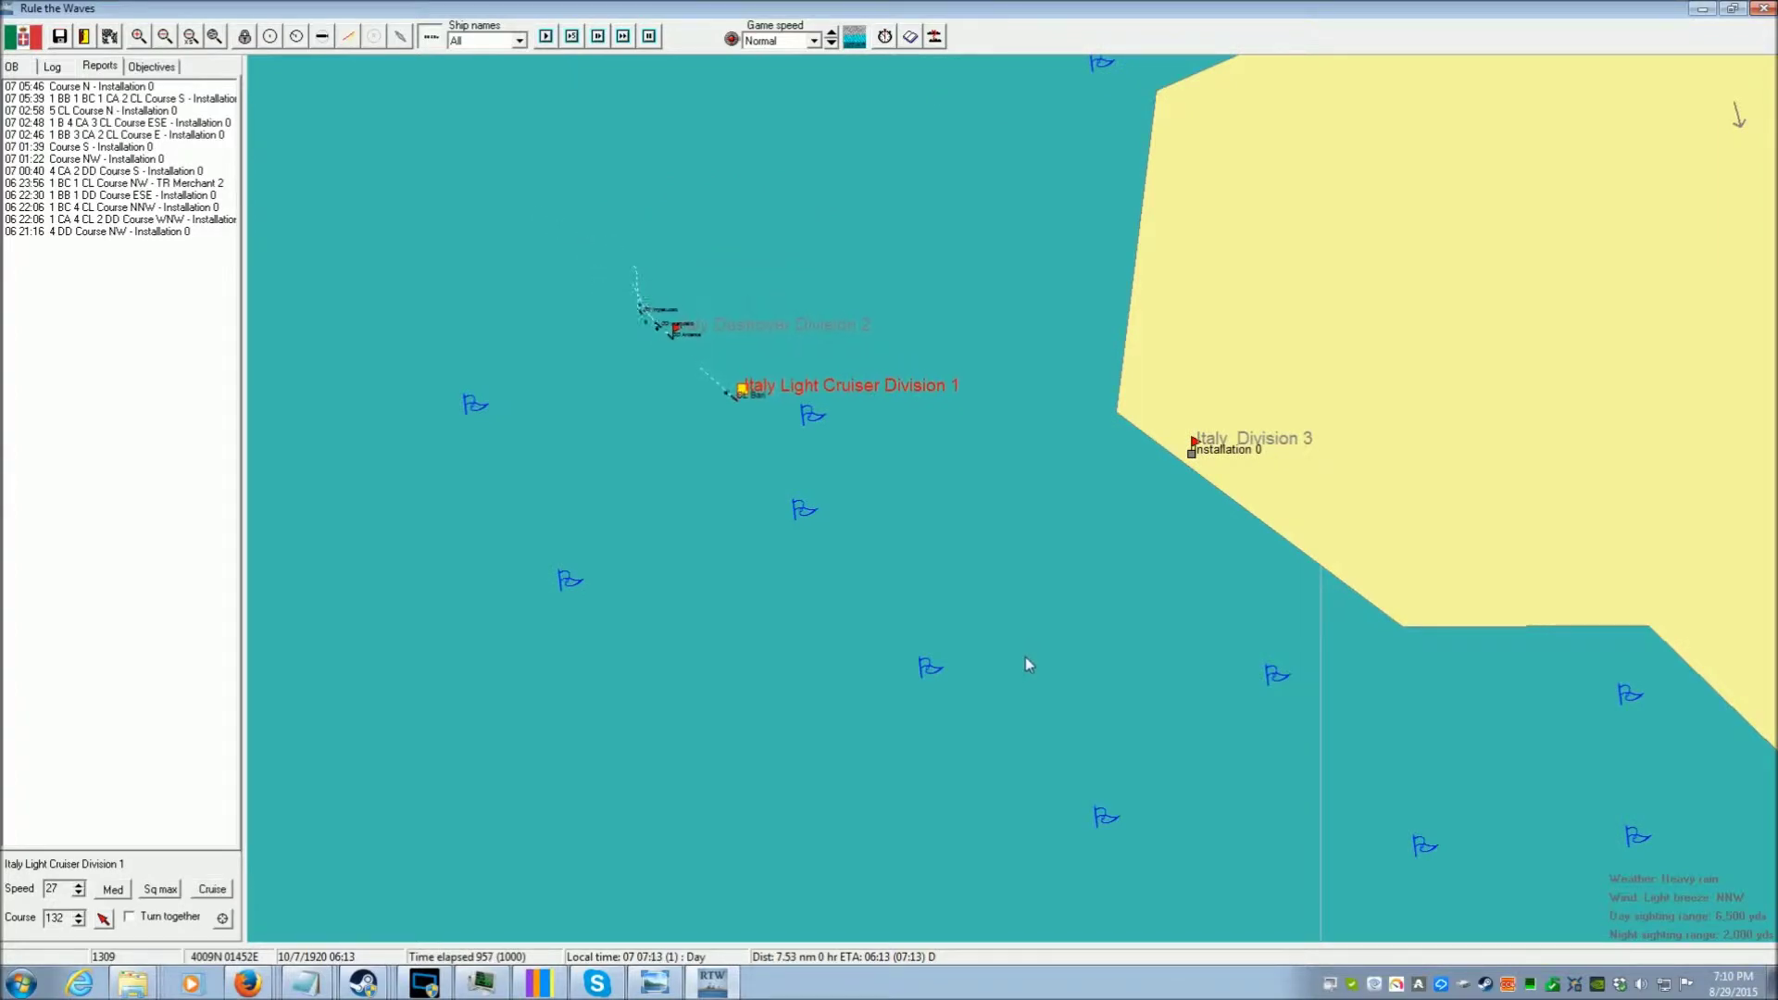
scroll(1025, 666, up, 1)
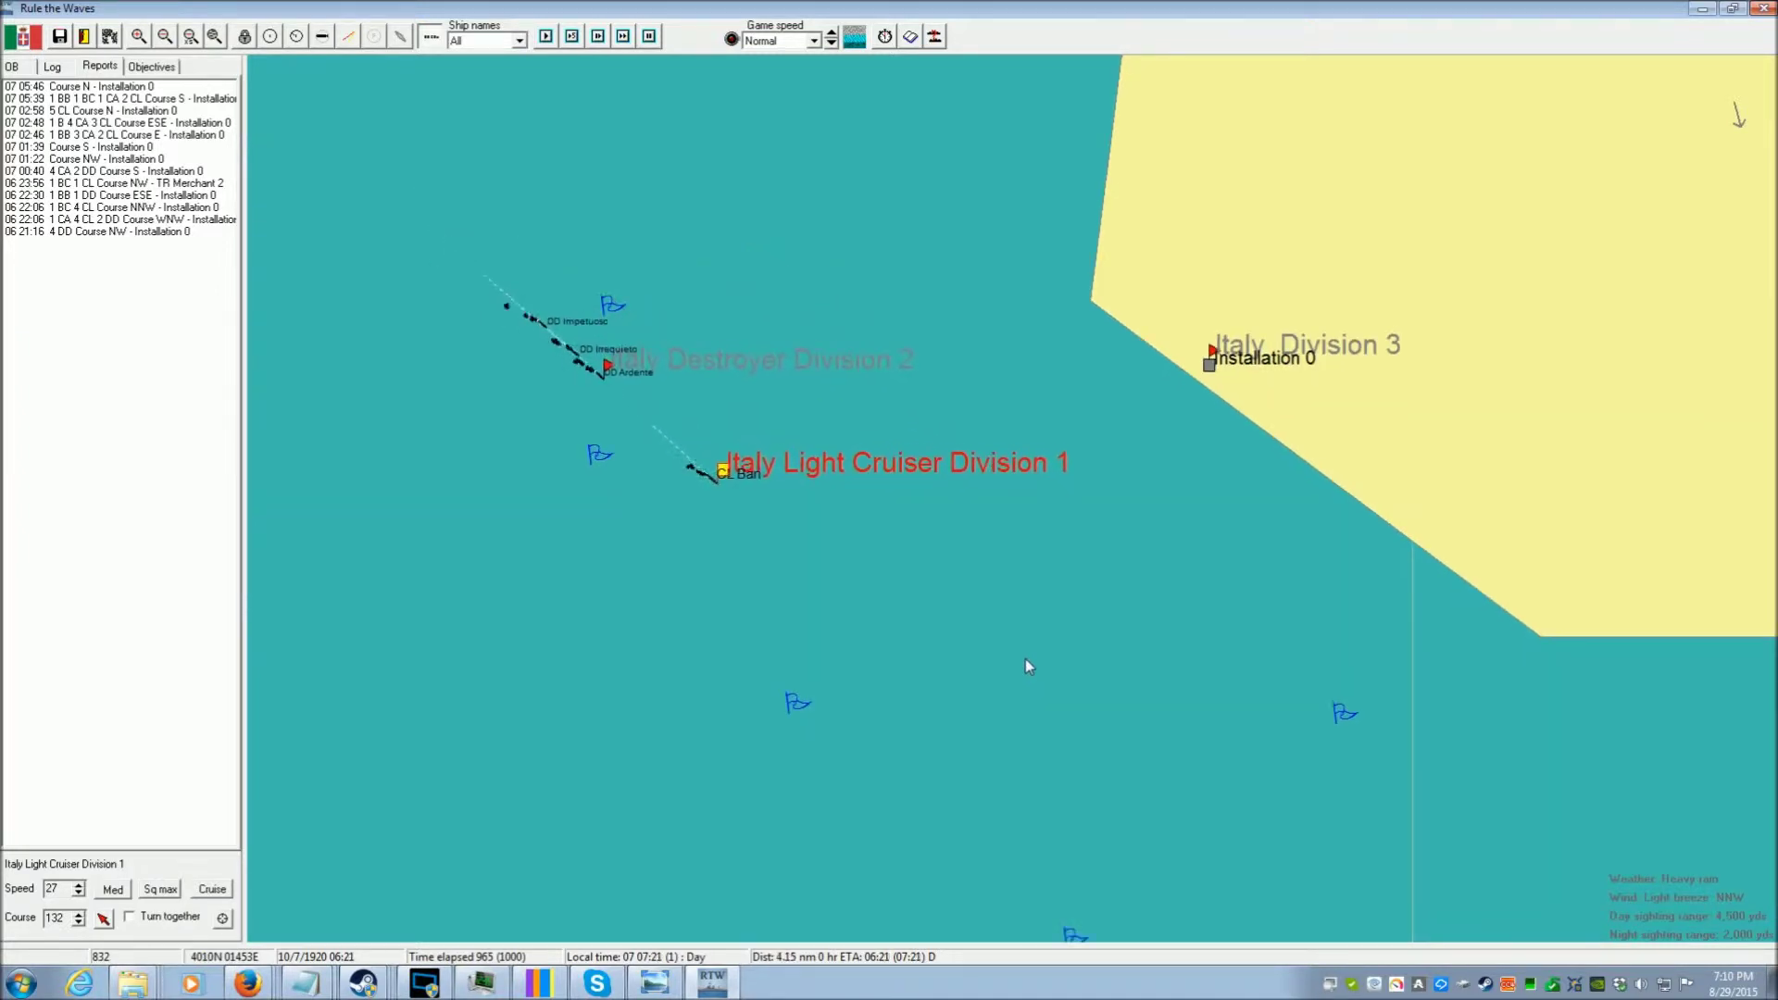
scroll(1026, 666, down, 1)
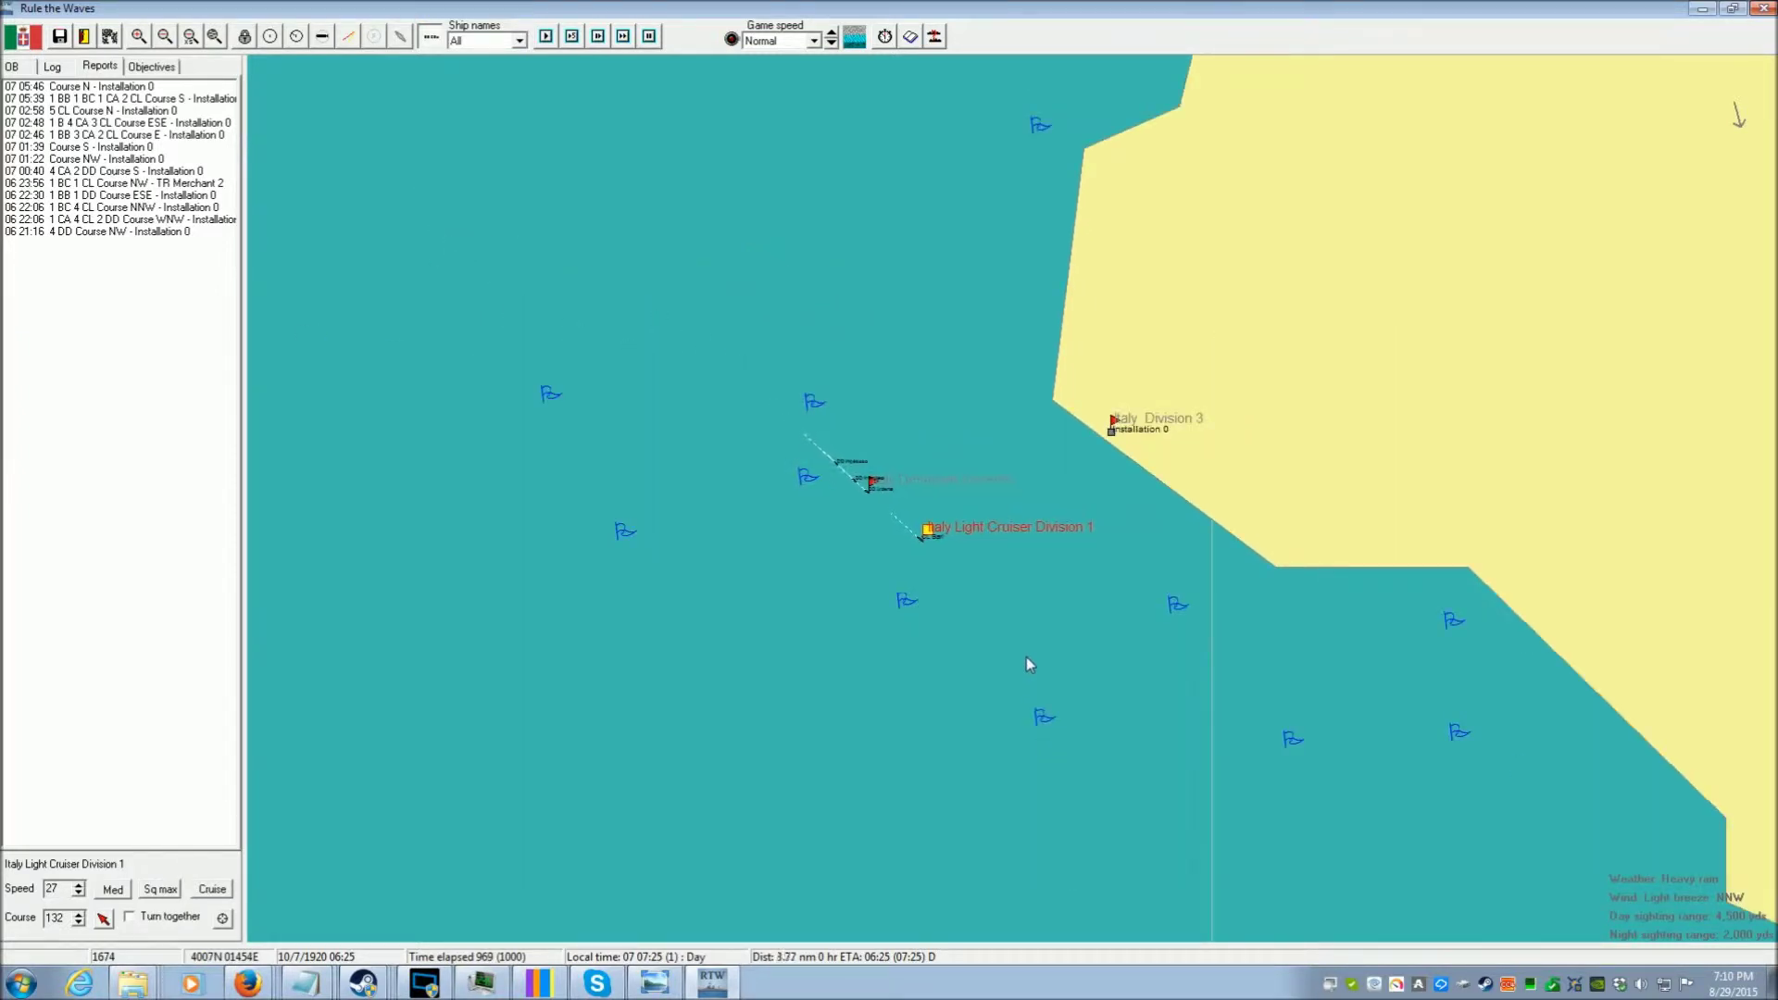
scroll(1077, 686, up, 1)
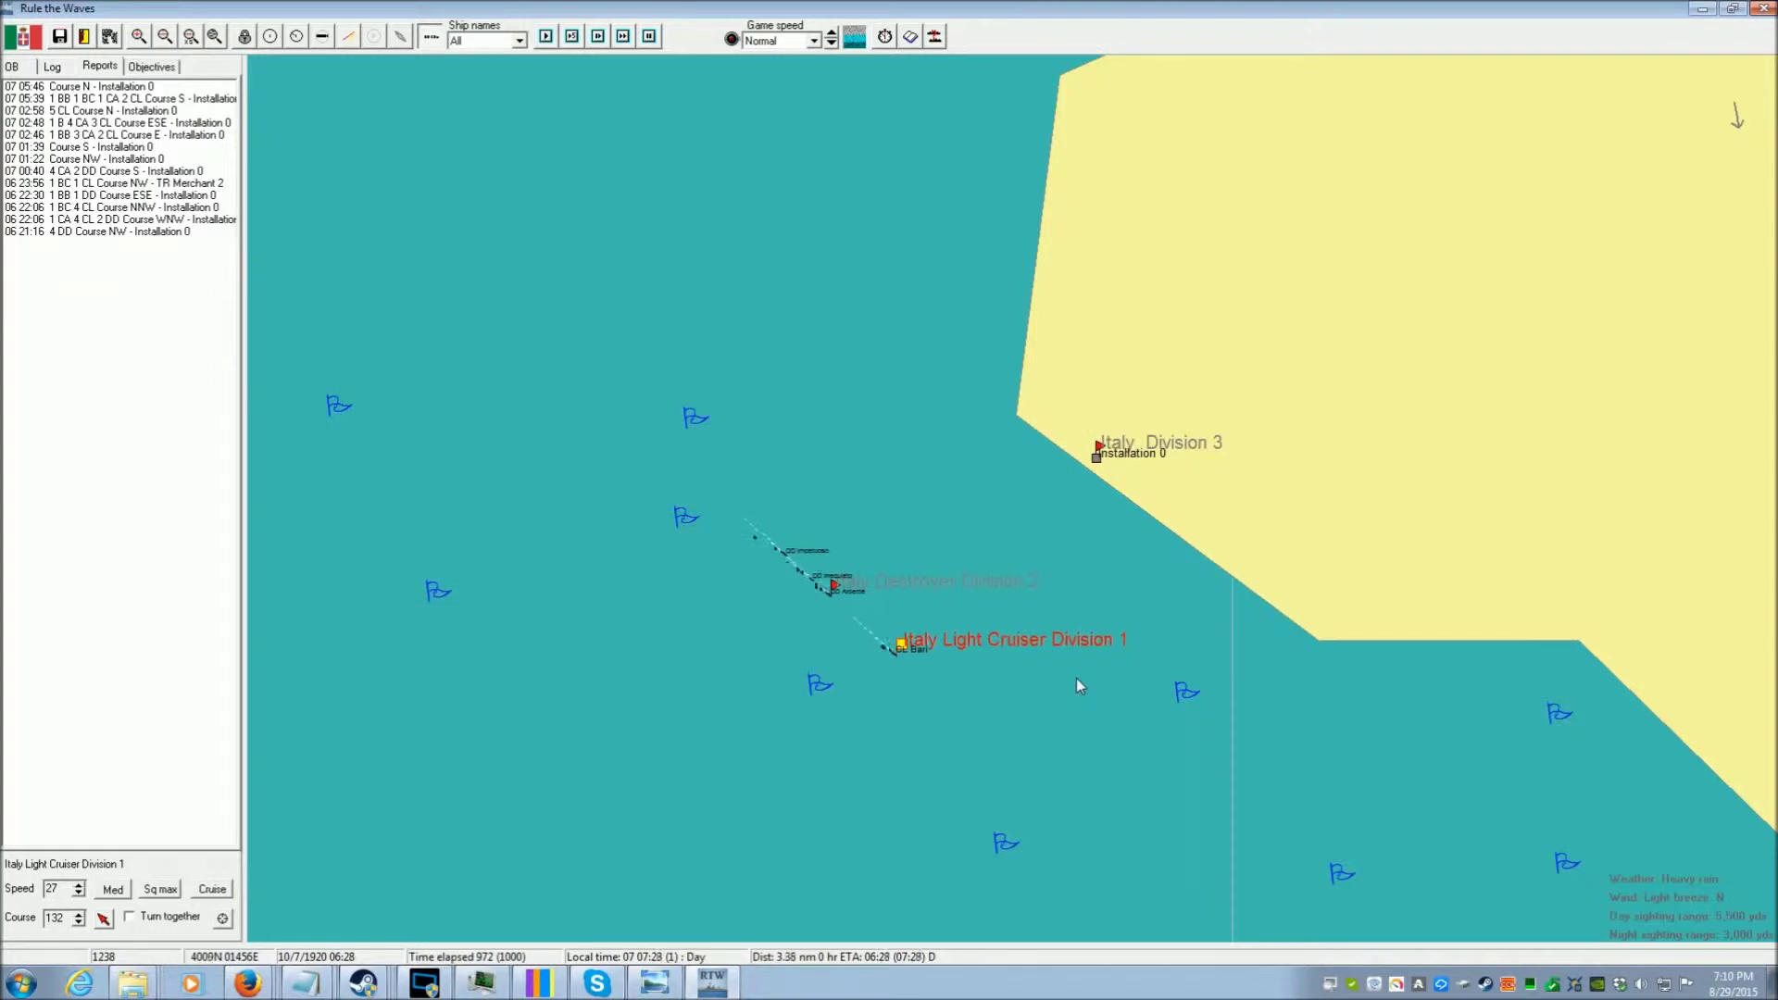
Turn Light Cruiser Division 1 to course 79, then back northwest to course 319
click(1208, 608)
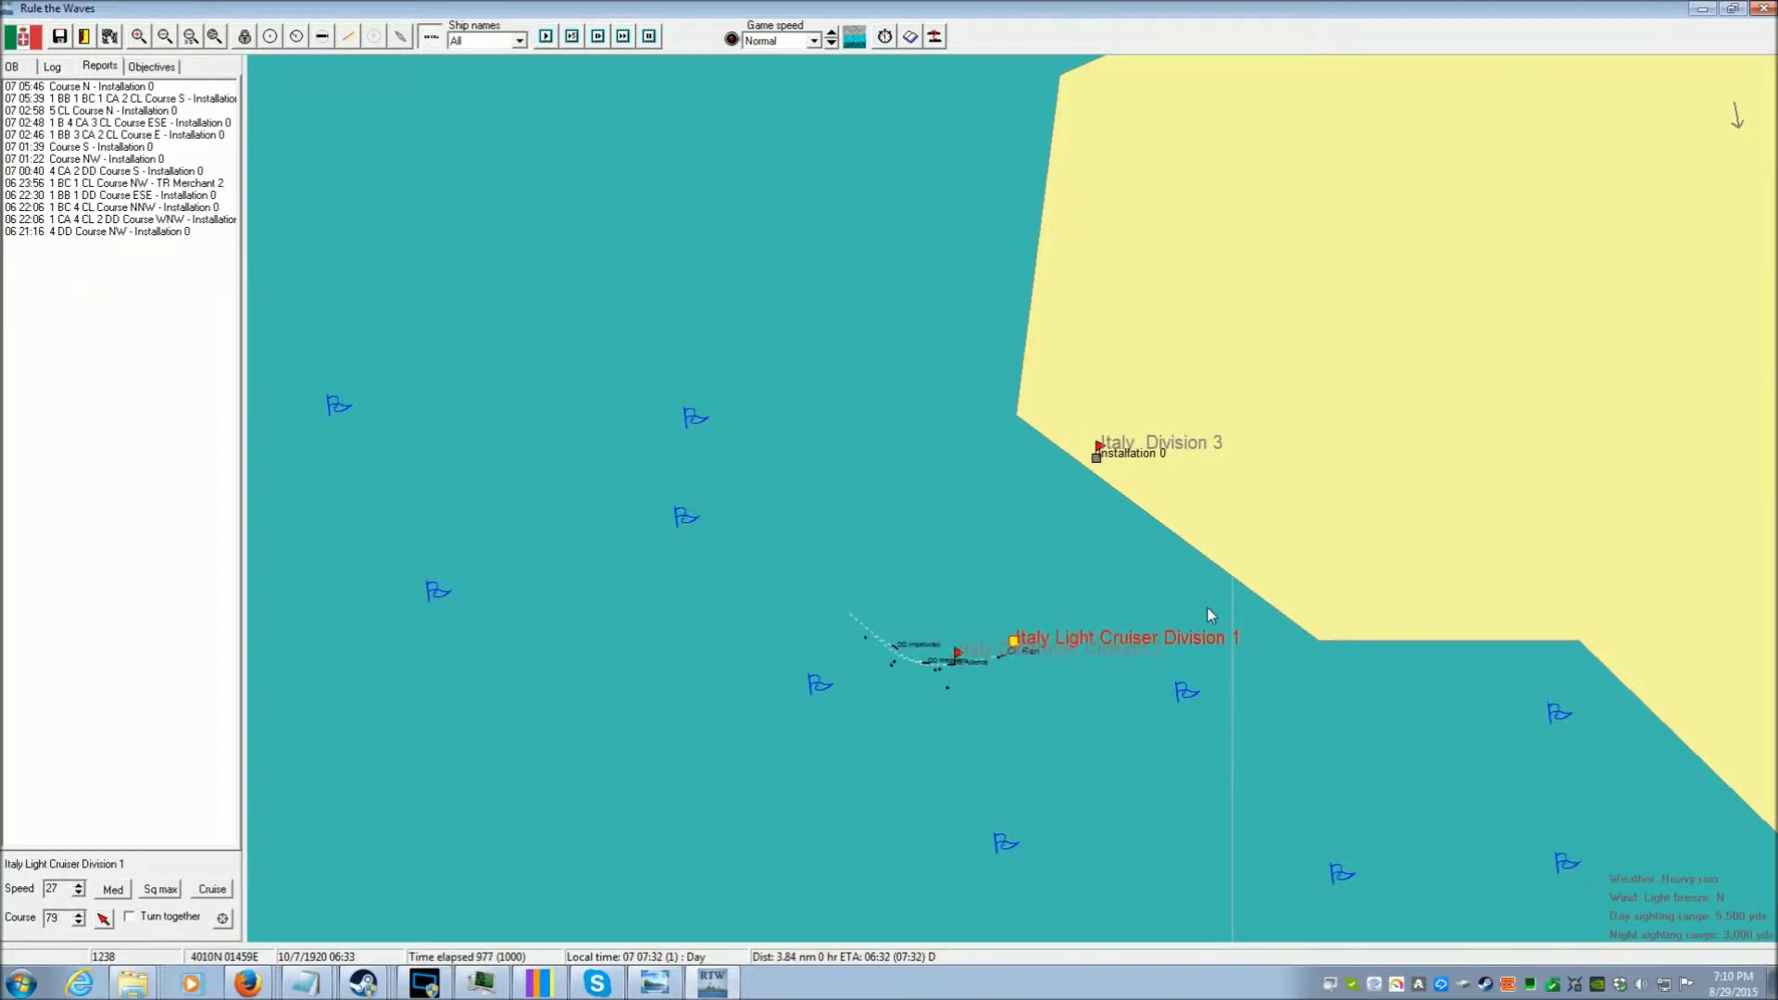
click(810, 333)
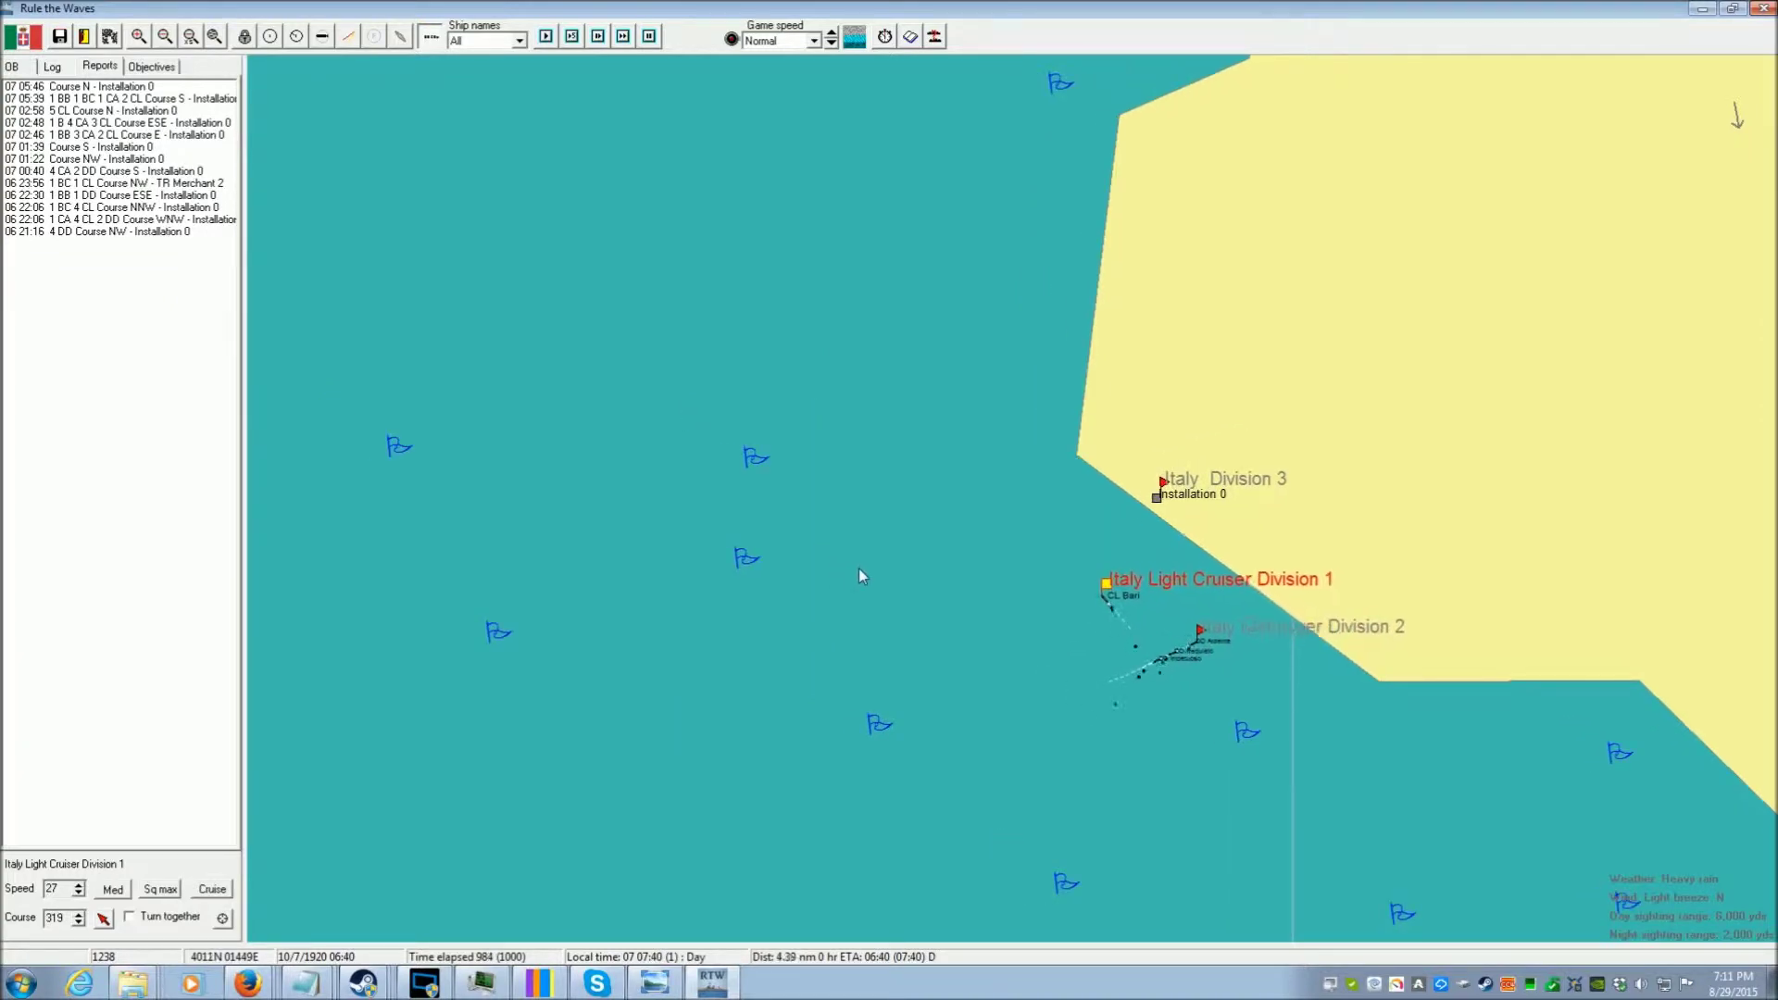
scroll(936, 557, up, 1)
scroll(934, 556, down, 2)
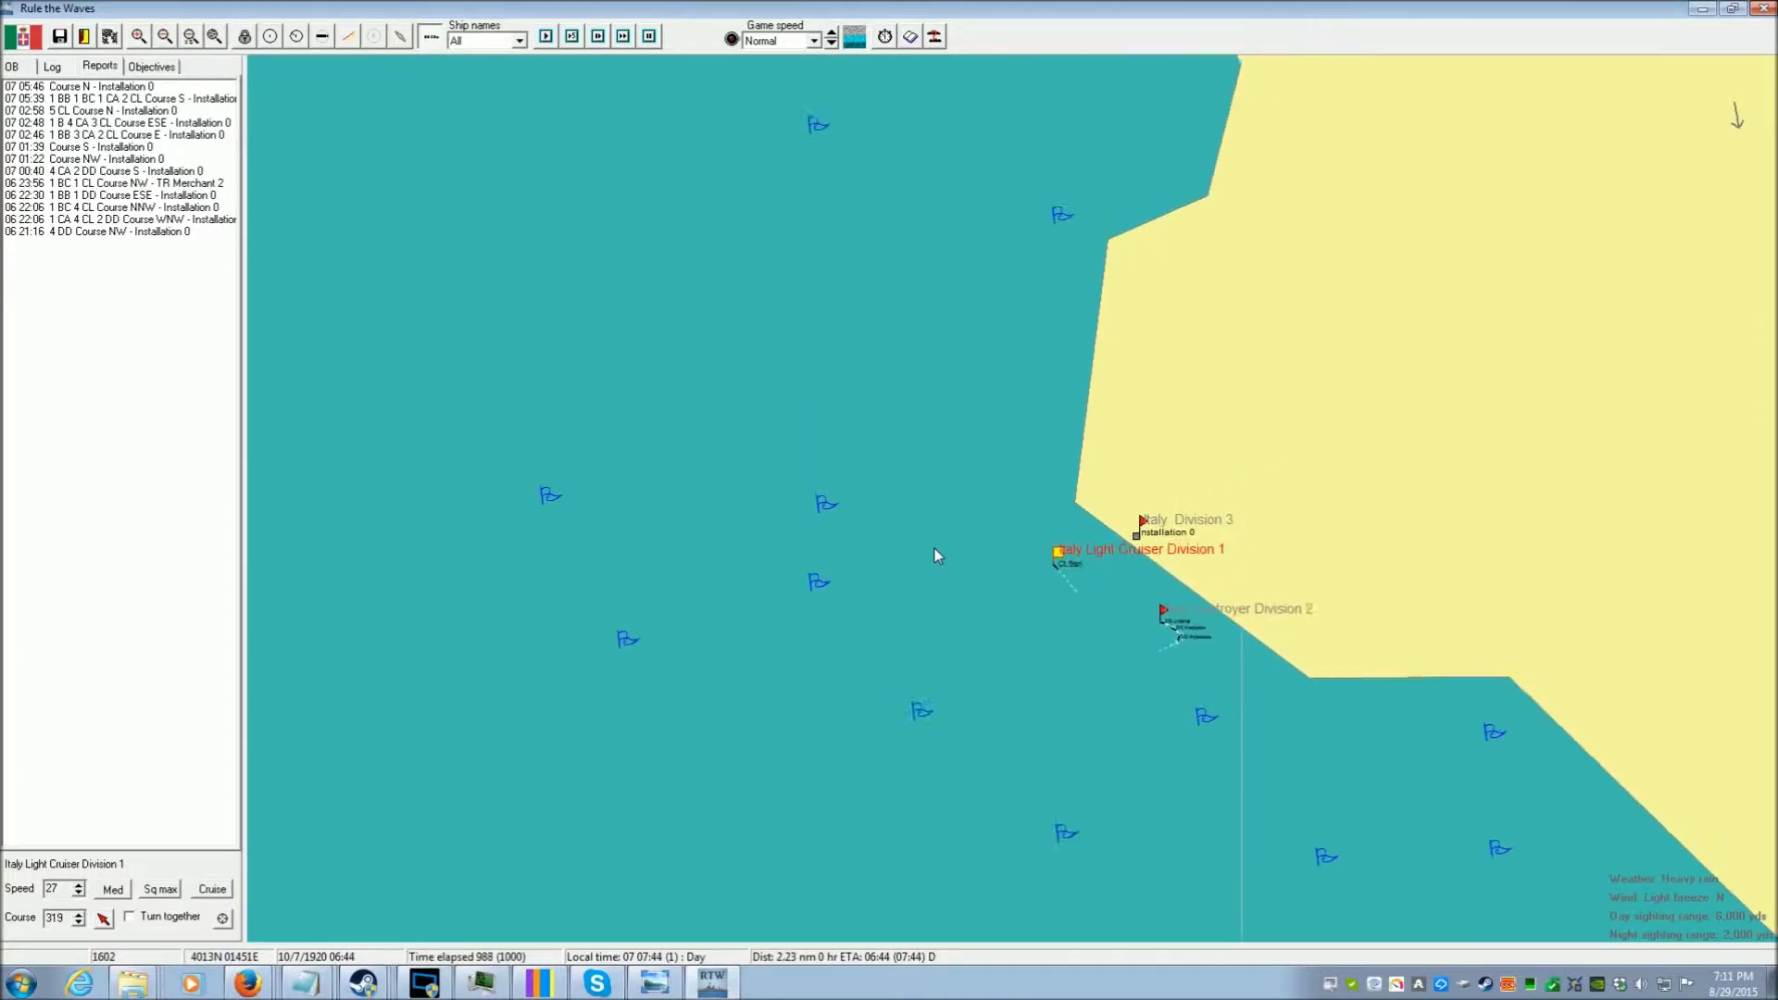
scroll(935, 556, down, 2)
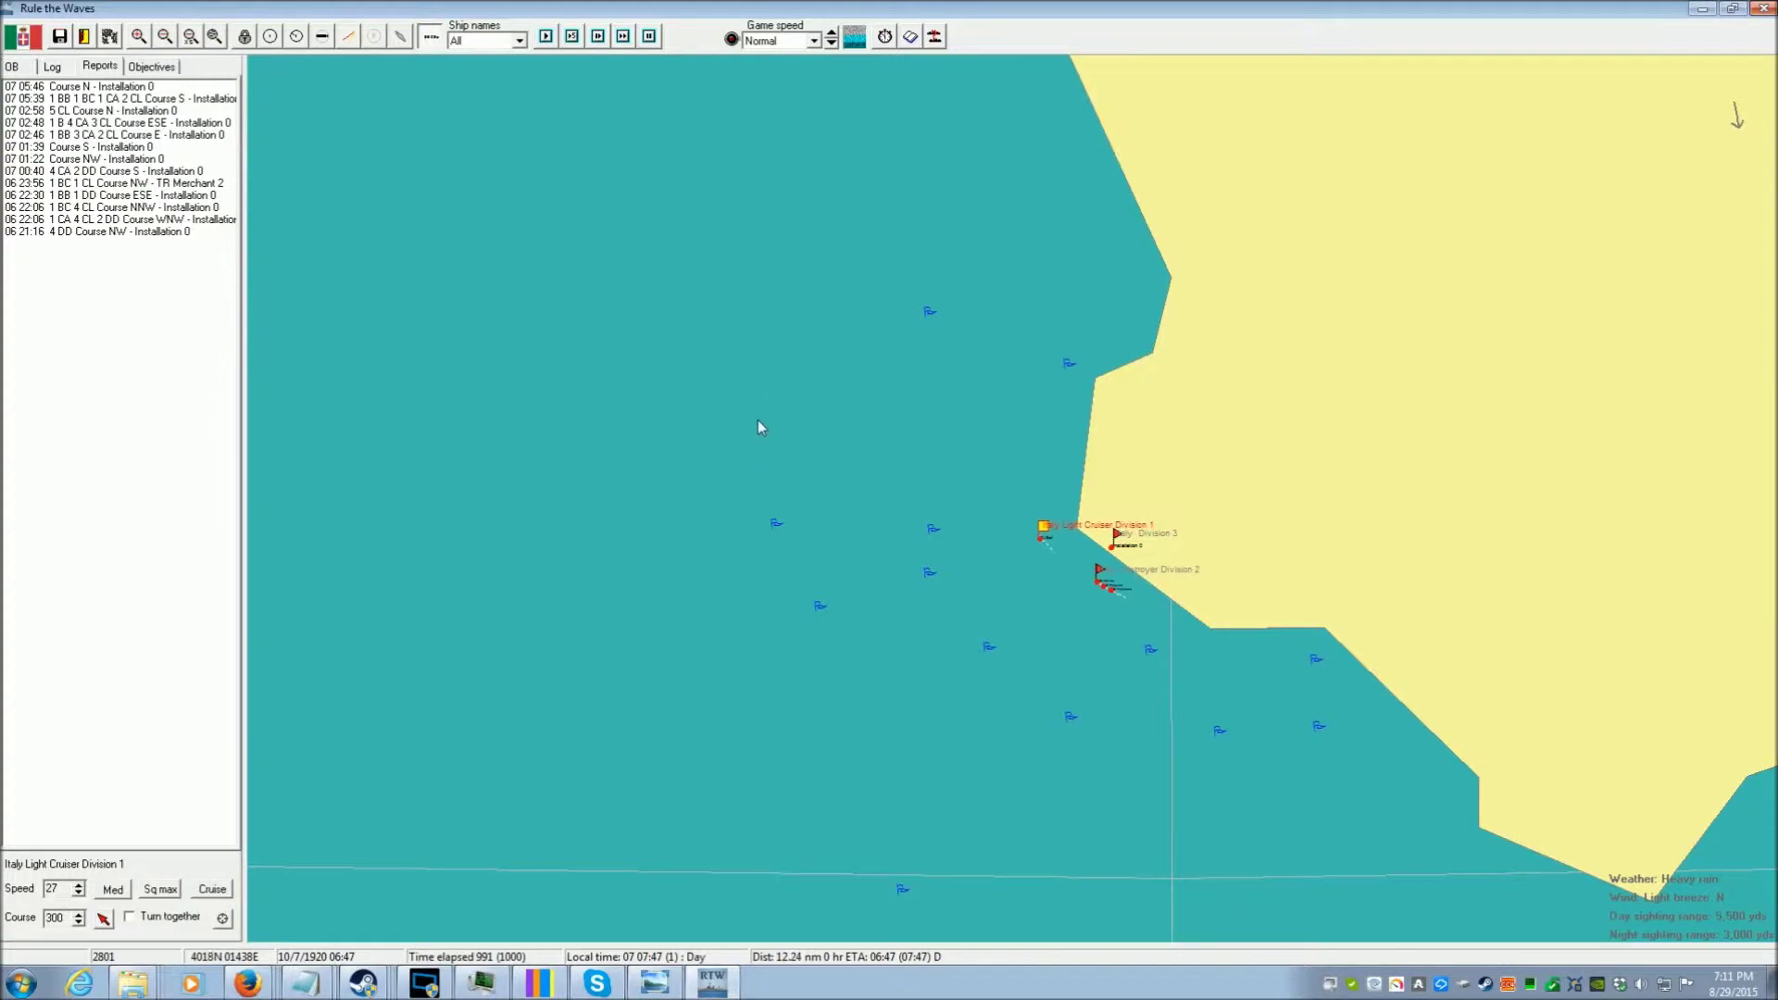
scroll(752, 471, down, 1)
scroll(753, 470, down, 3)
scroll(753, 473, down, 2)
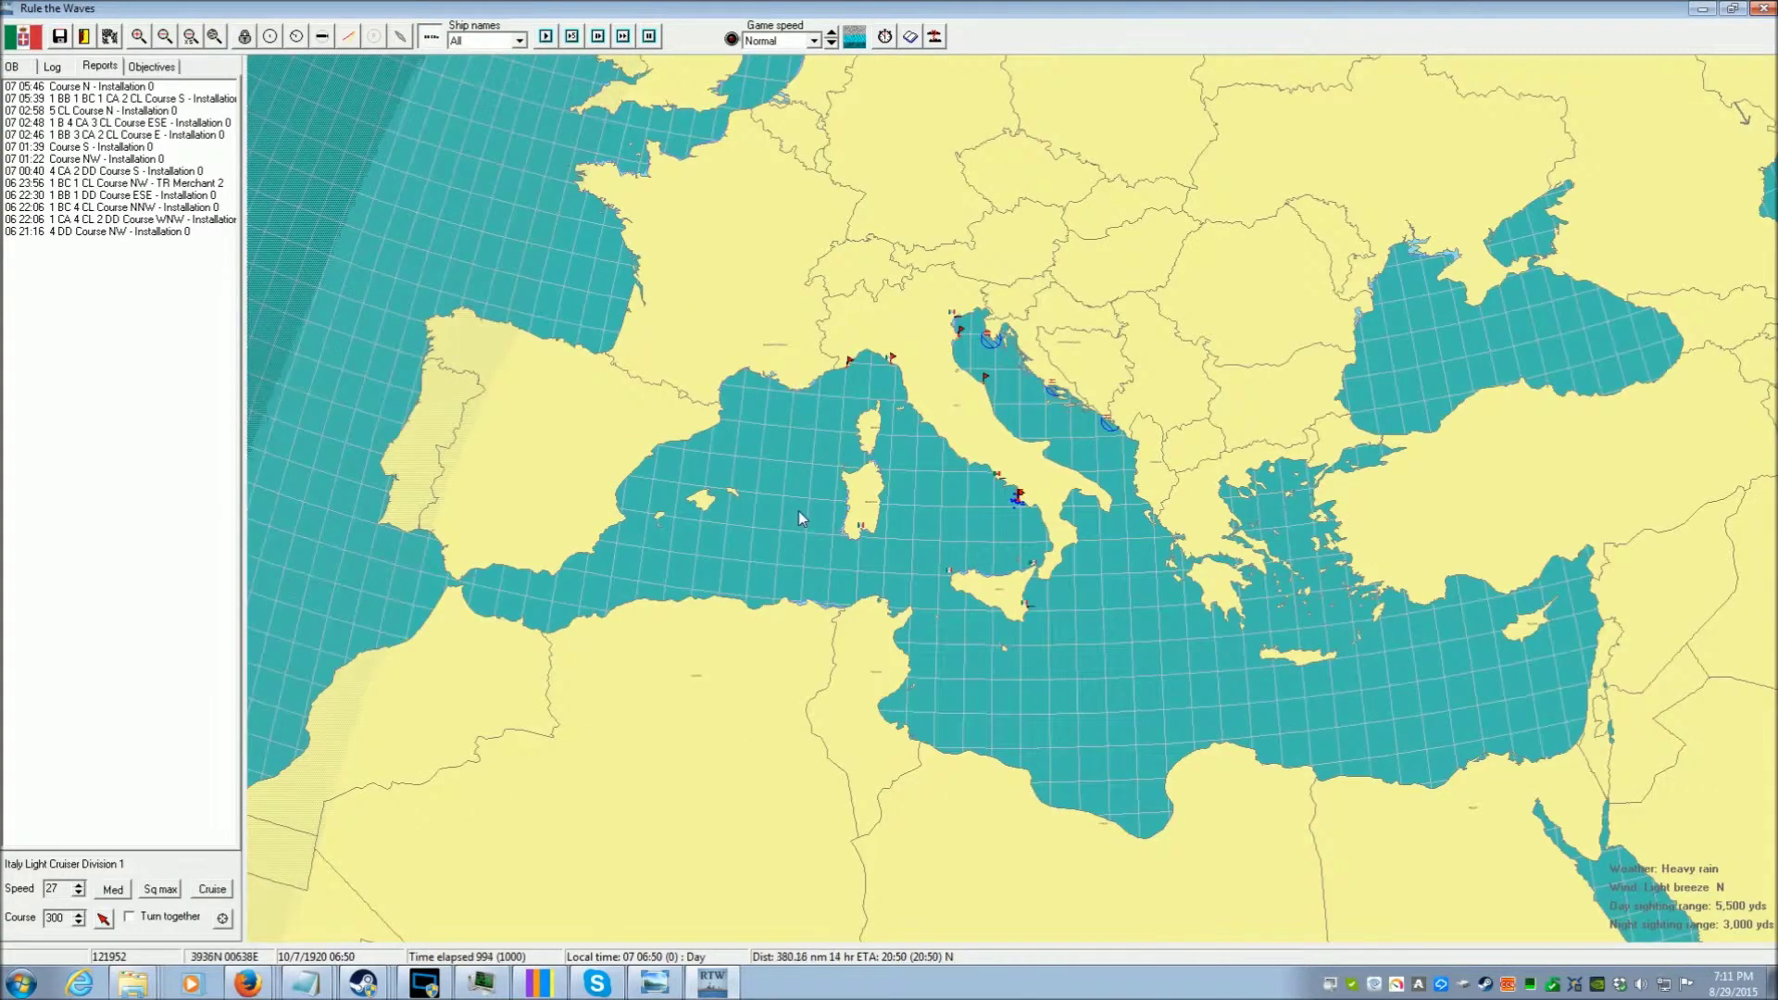
scroll(891, 513, up, 3)
scroll(645, 478, up, 1)
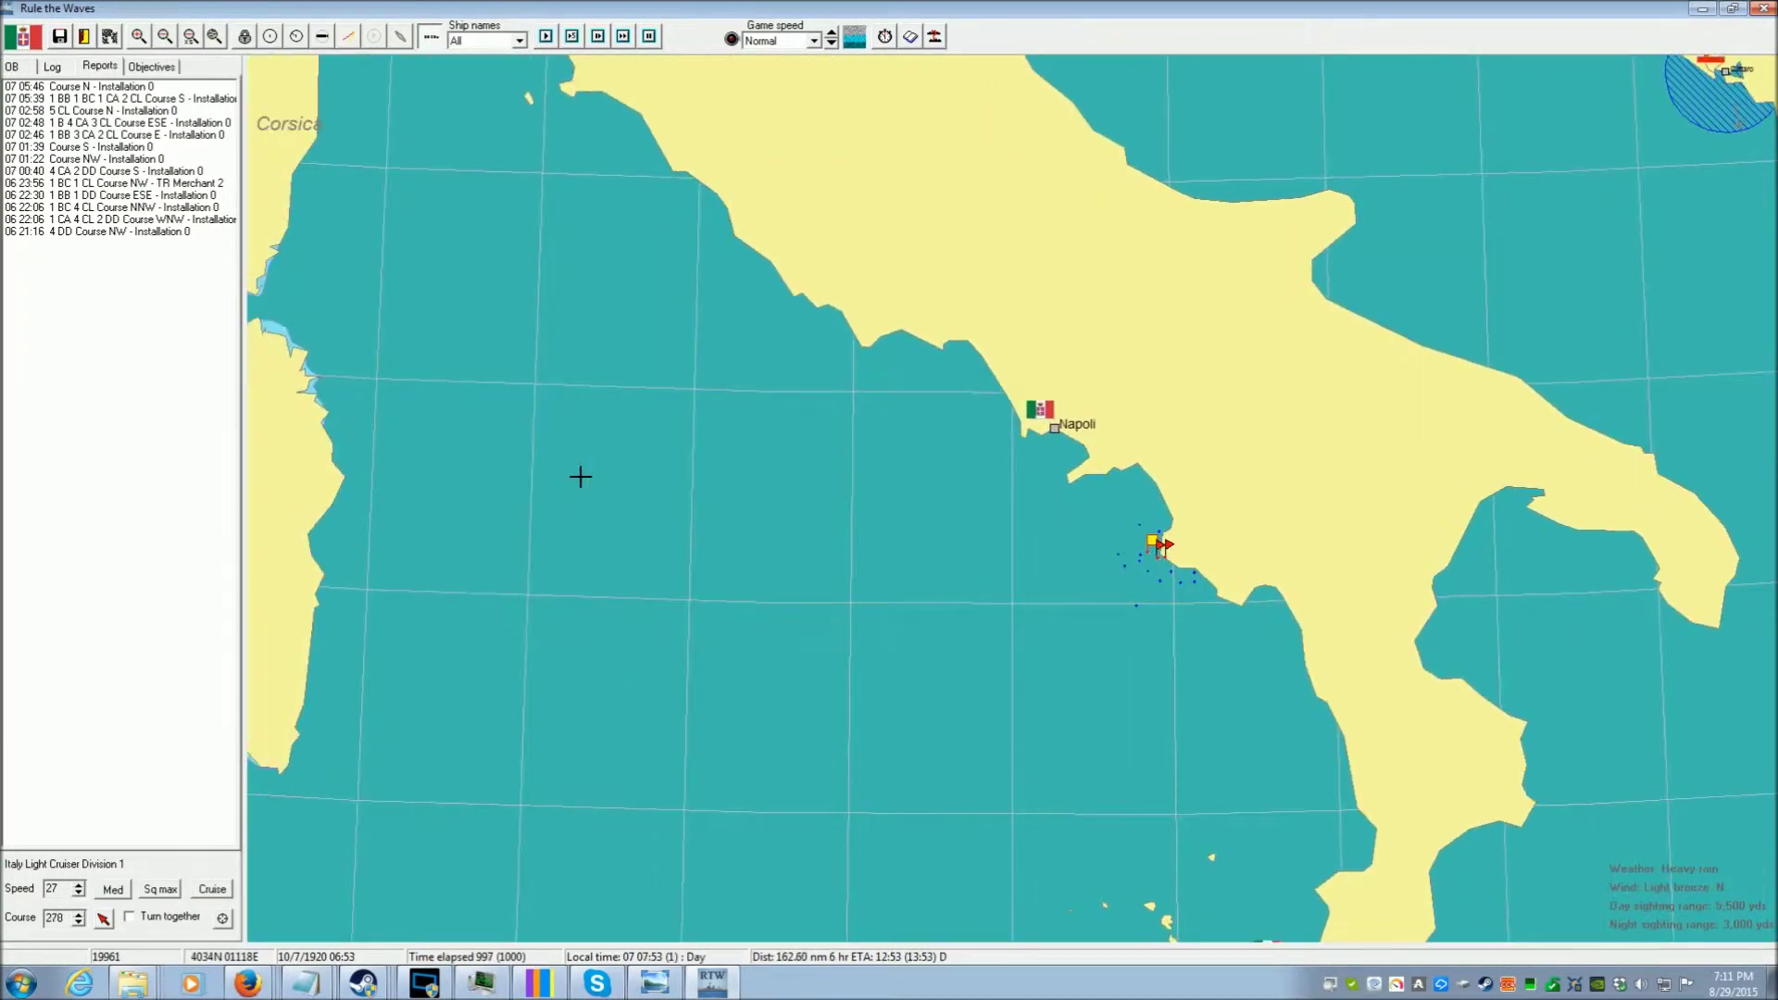
scroll(761, 474, up, 2)
scroll(760, 474, up, 1)
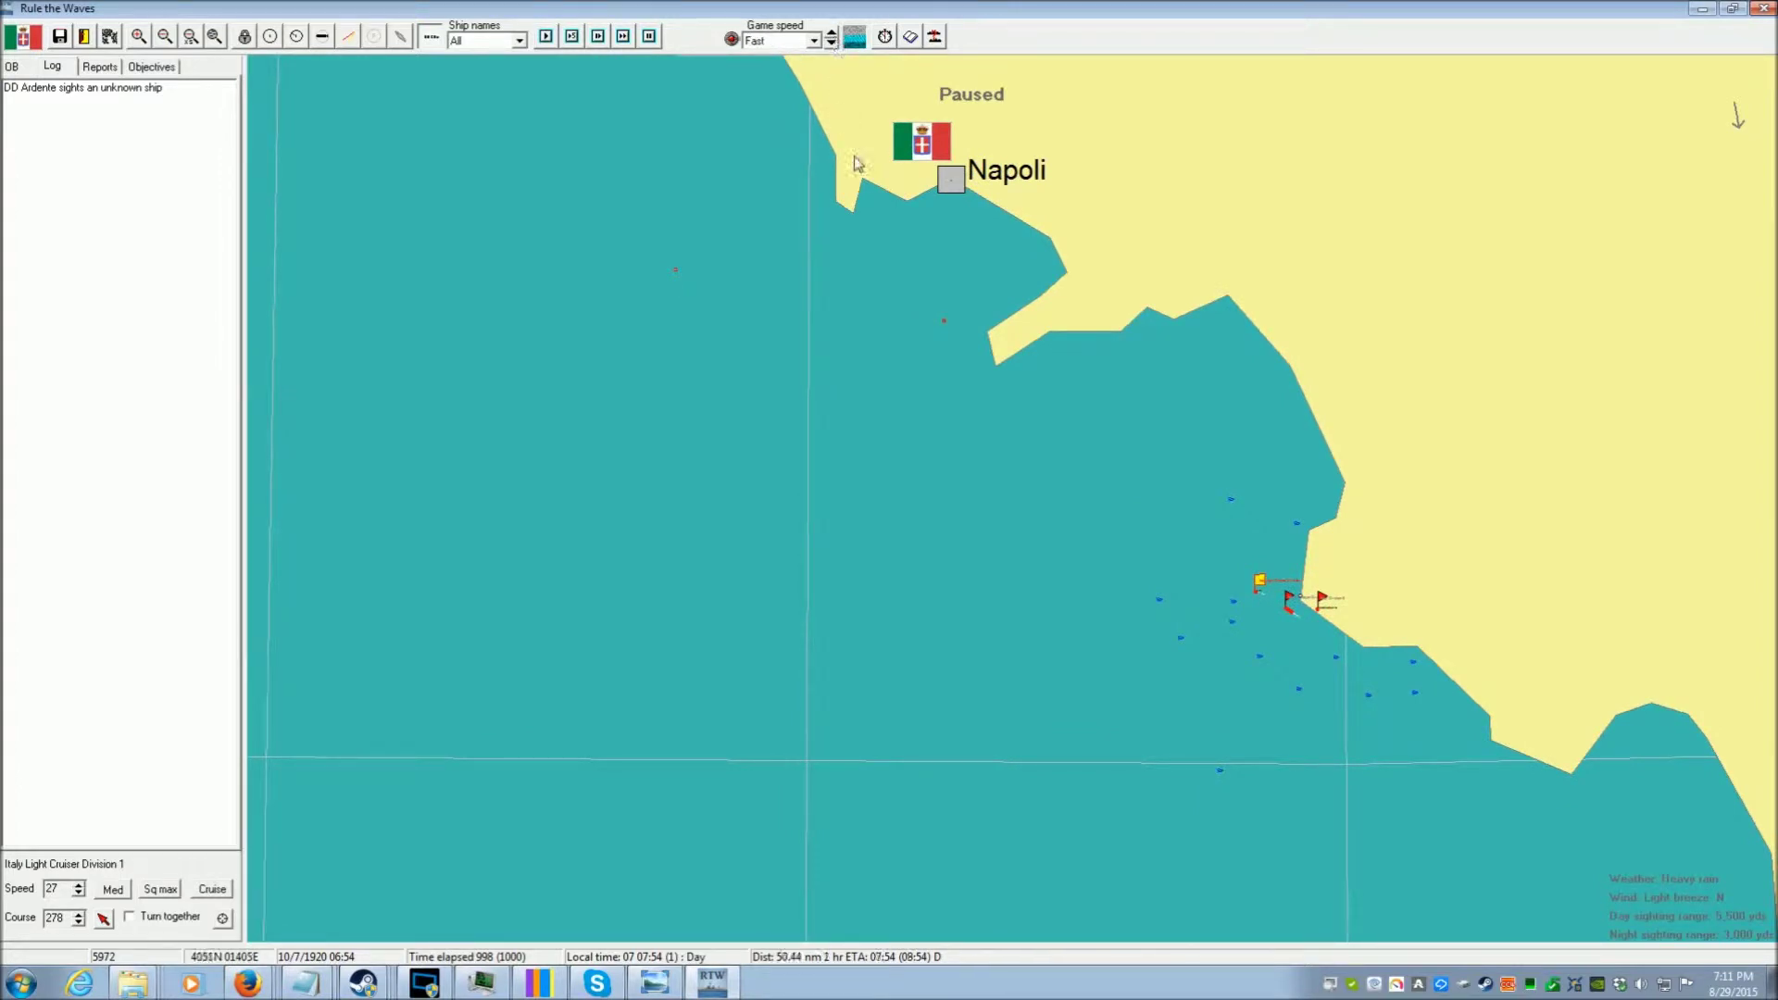
scroll(923, 500, up, 1)
scroll(923, 498, up, 2)
scroll(922, 498, up, 1)
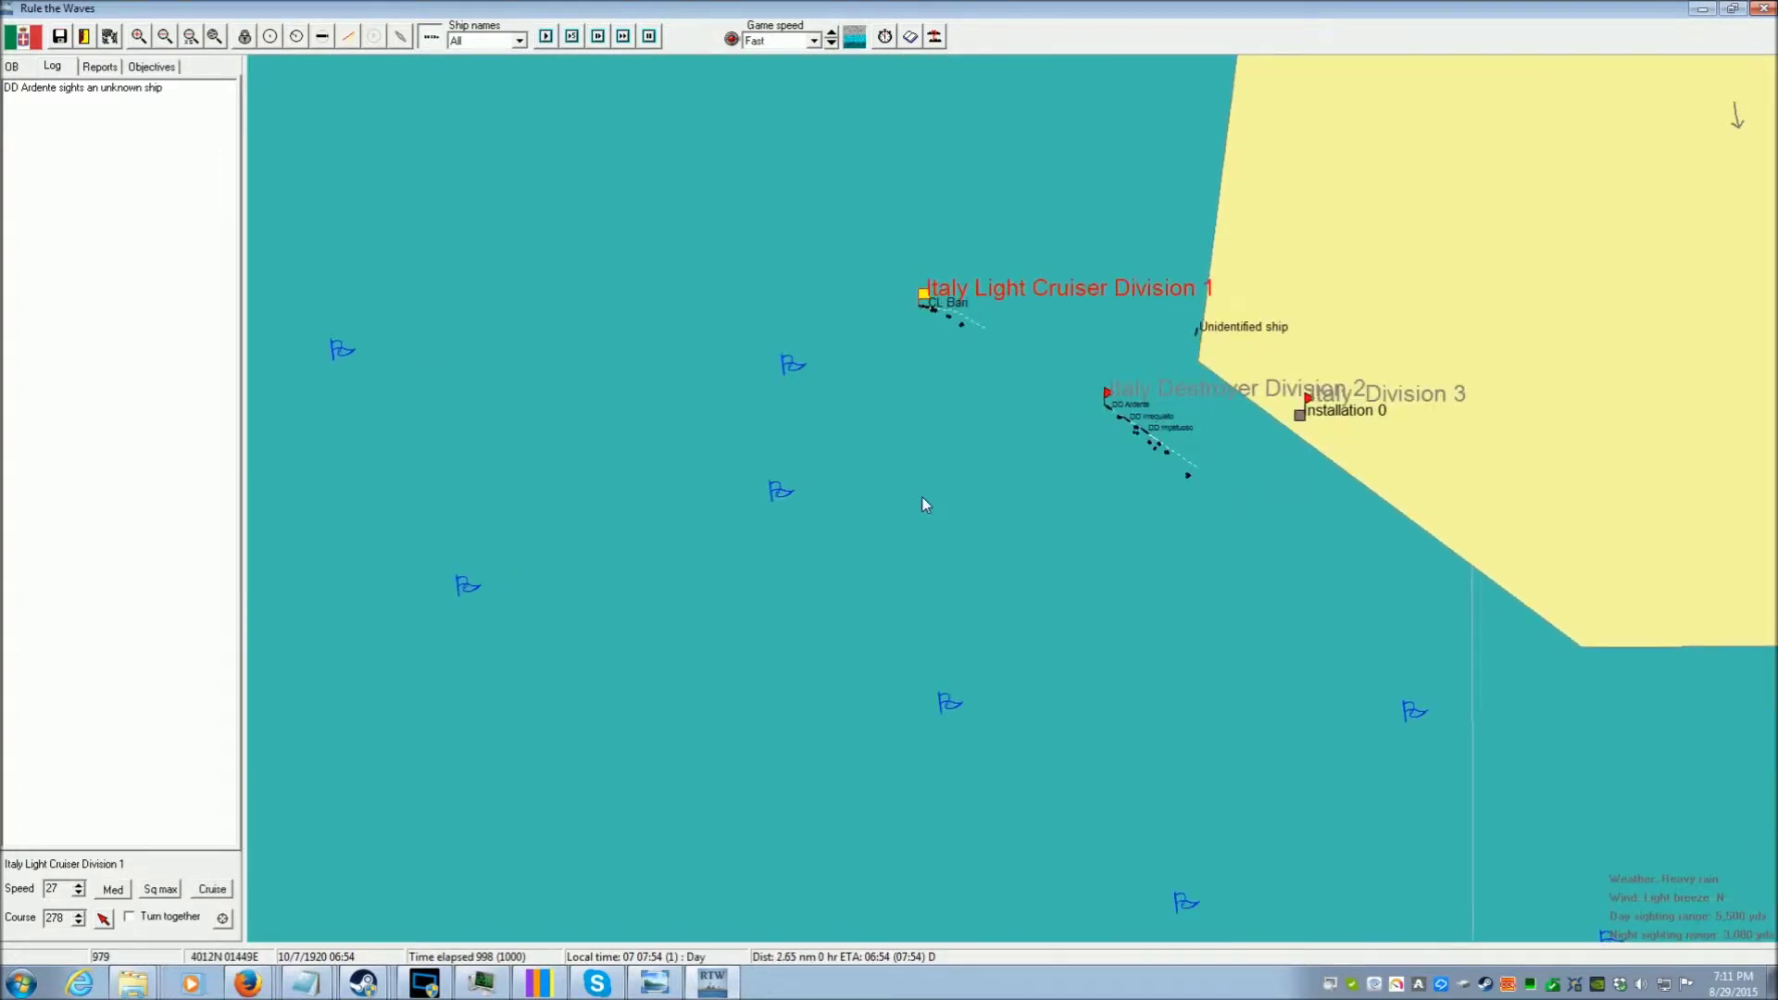
Slow the battle to normal speed while keeping the fleet in view
key(Up)
key(Up)
key(Up)
key(Down)
key(Right)
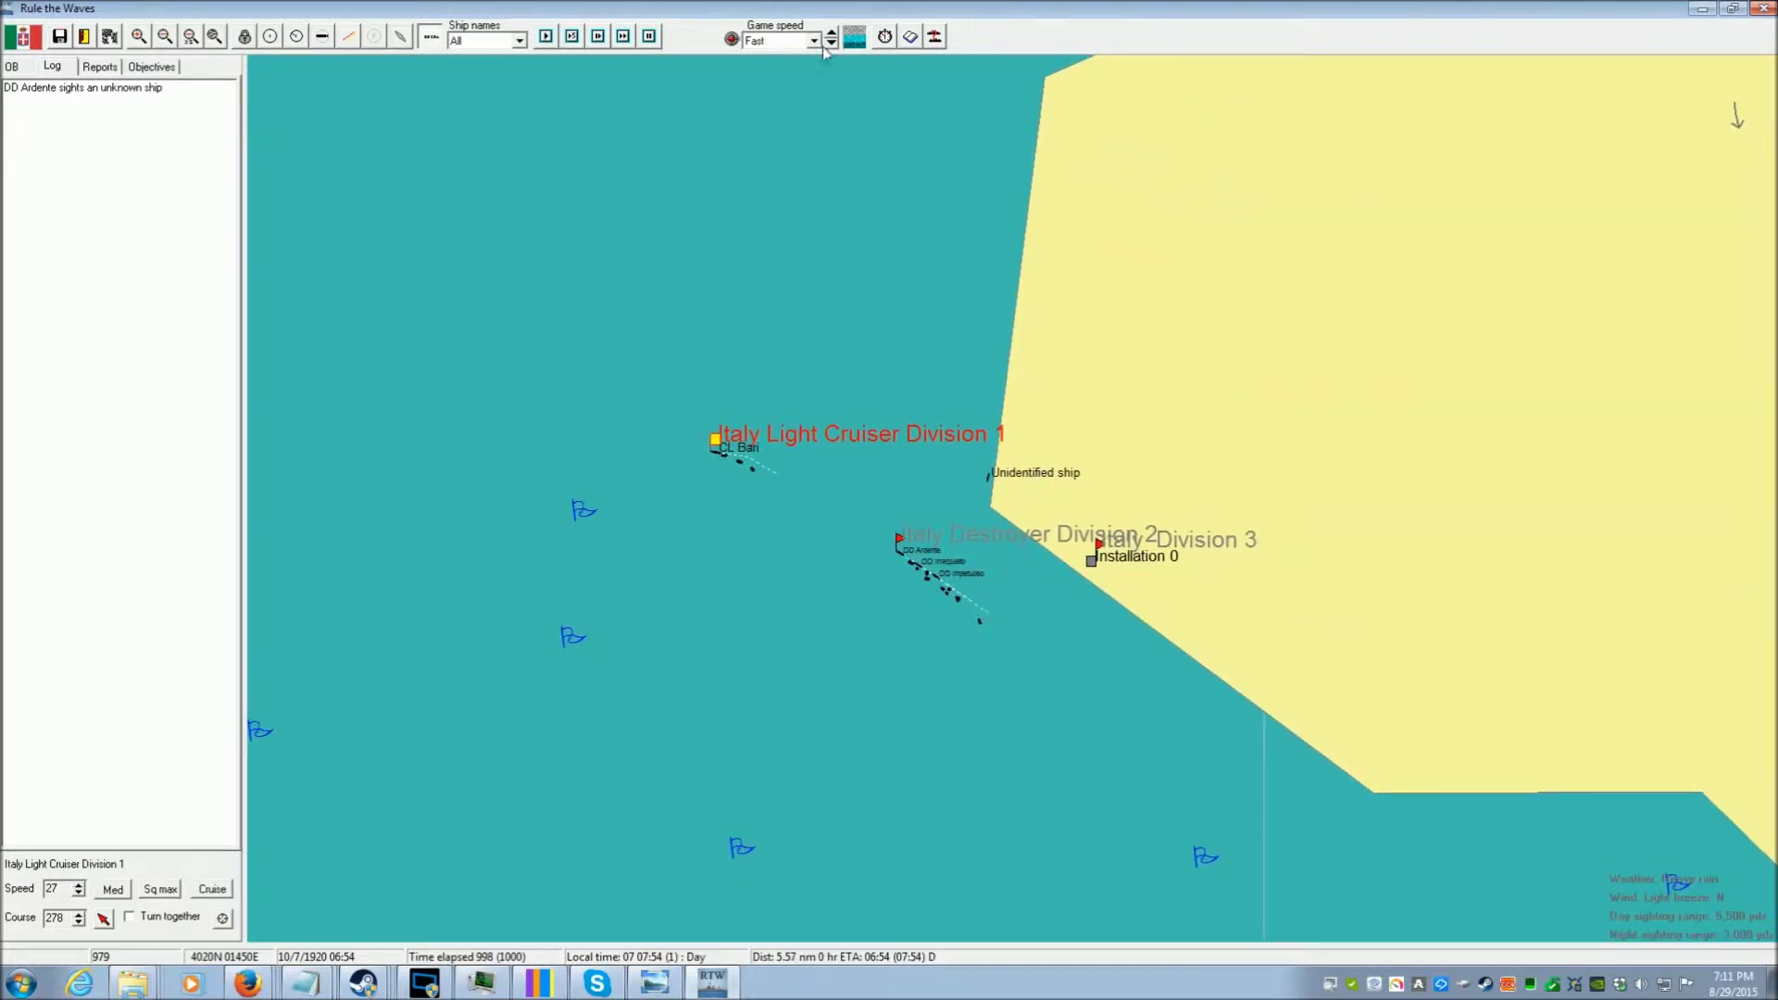
click(830, 45)
key(Down)
key(Right)
Steer the cruiser division north-northeast toward the unidentified ship and resume the battle
click(947, 556)
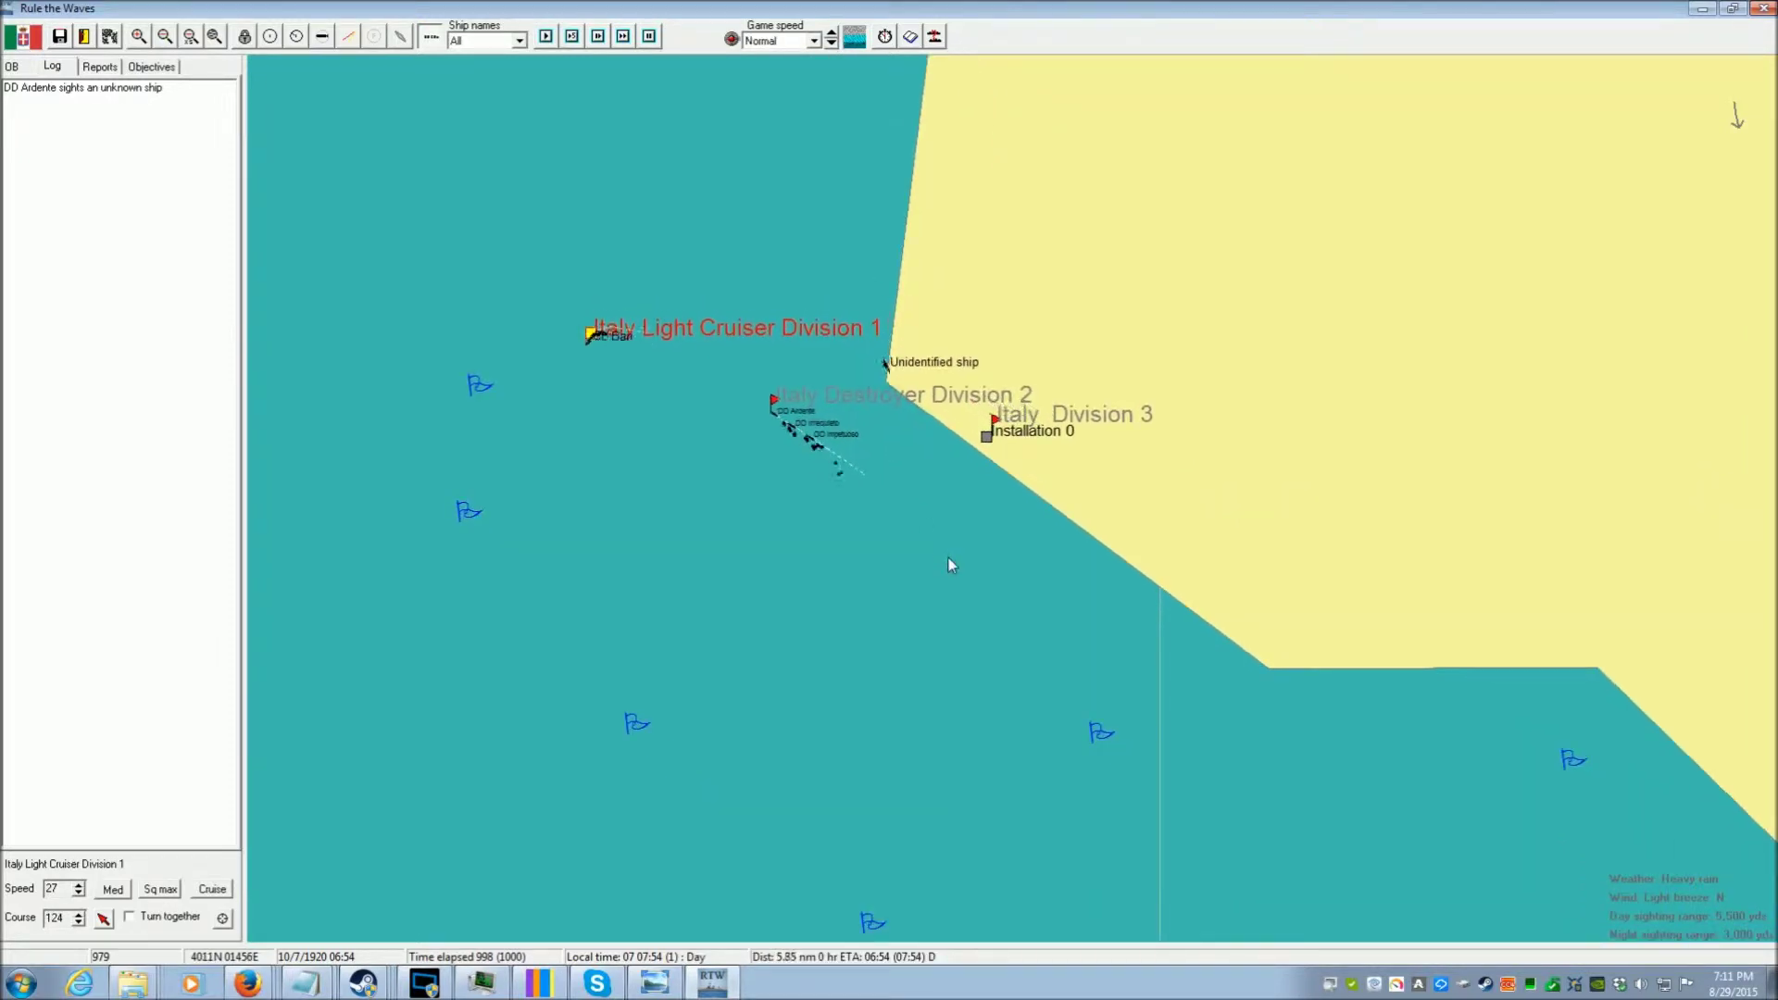
scroll(910, 543, up, 1)
click(786, 275)
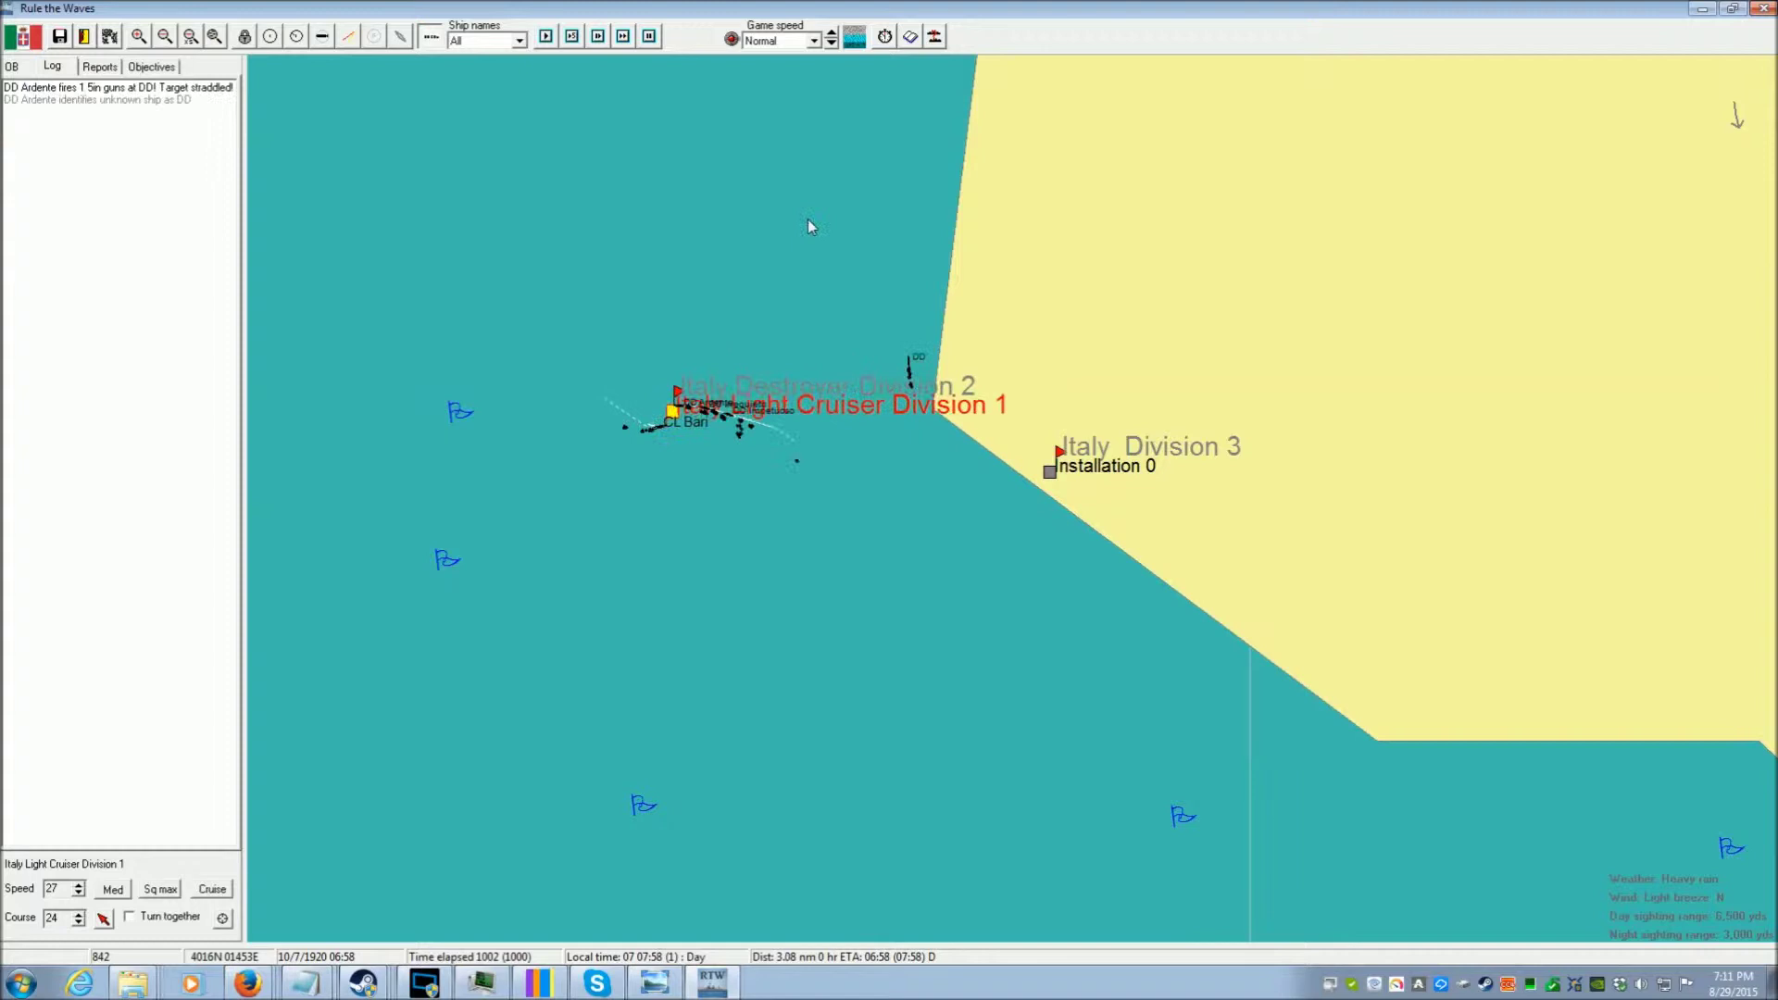
key(Up)
key(Up)
key(Up)
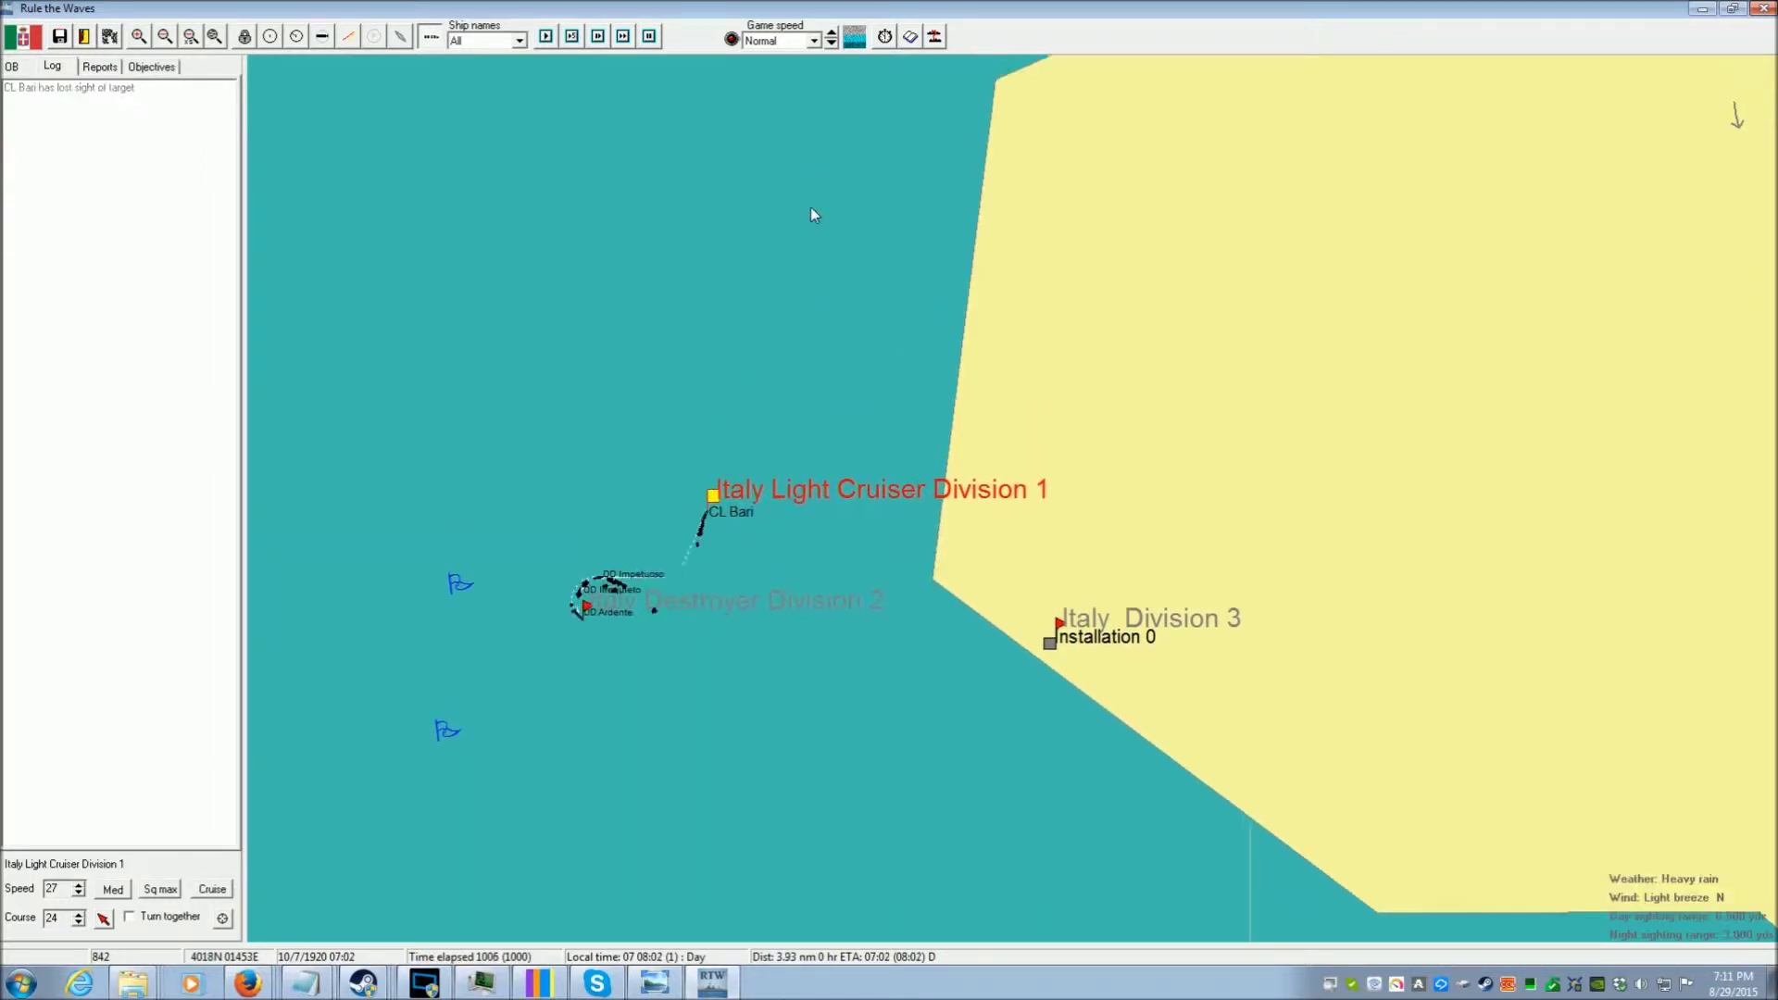
key(Up)
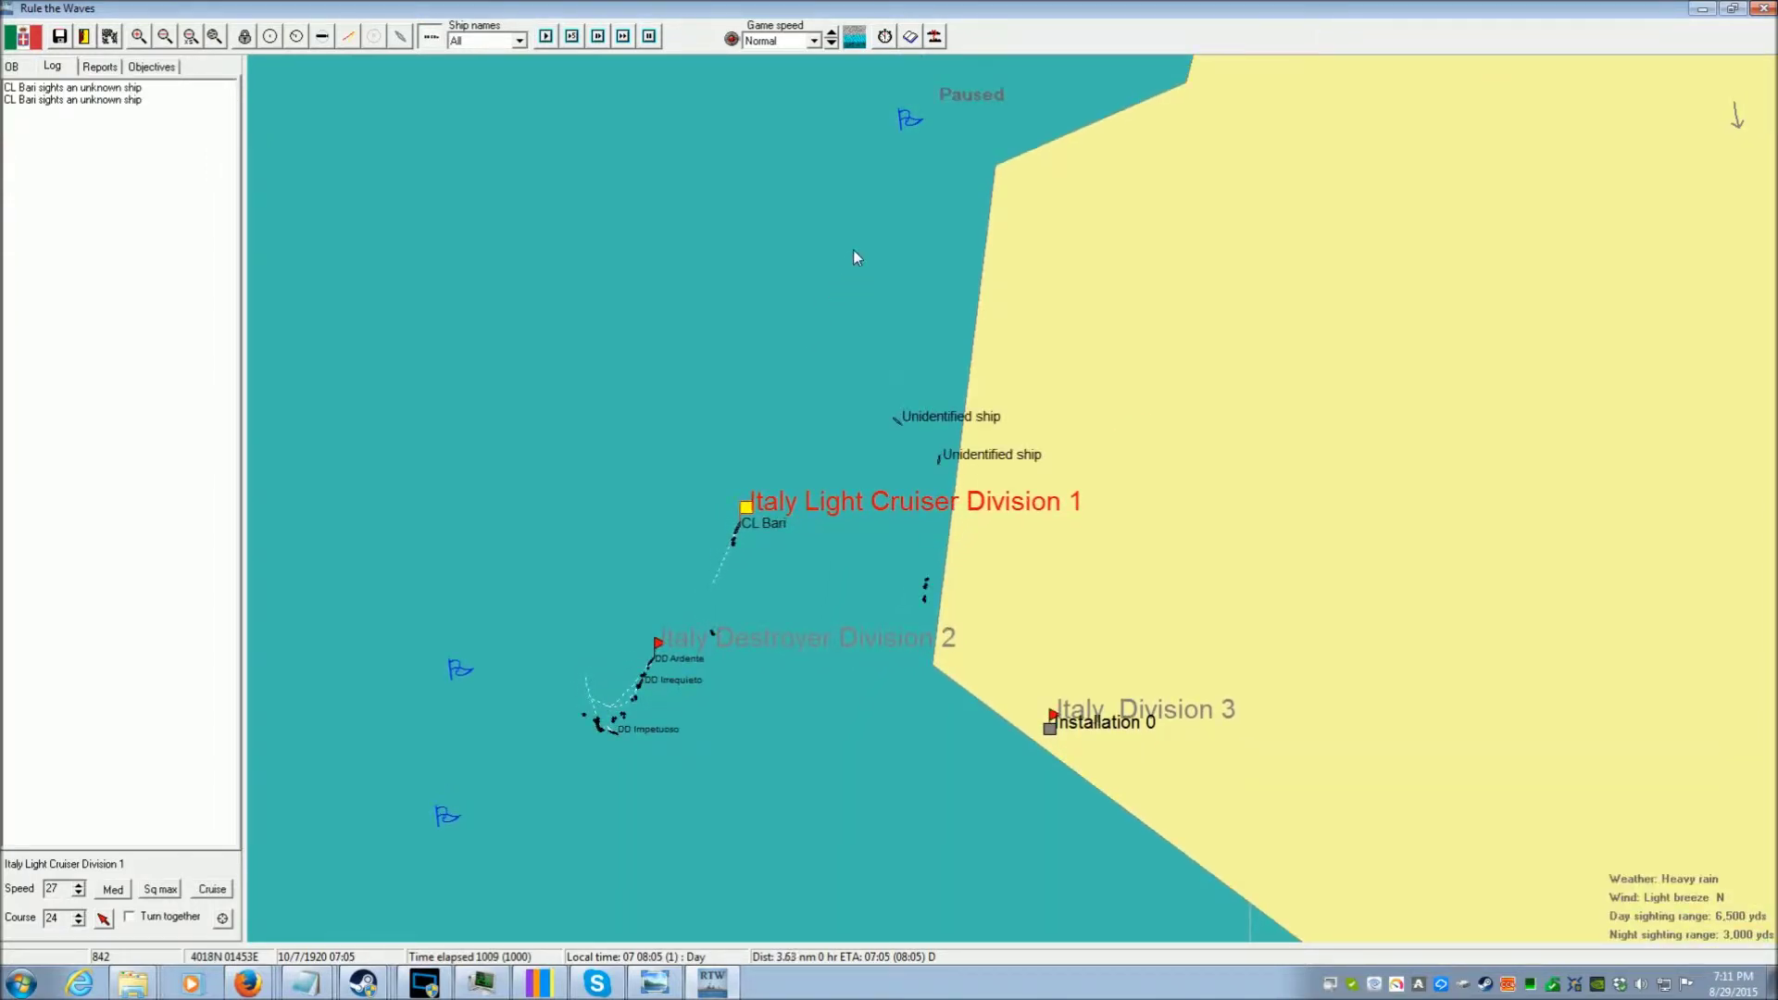
scroll(854, 257, up, 1)
scroll(790, 318, up, 1)
scroll(764, 343, up, 1)
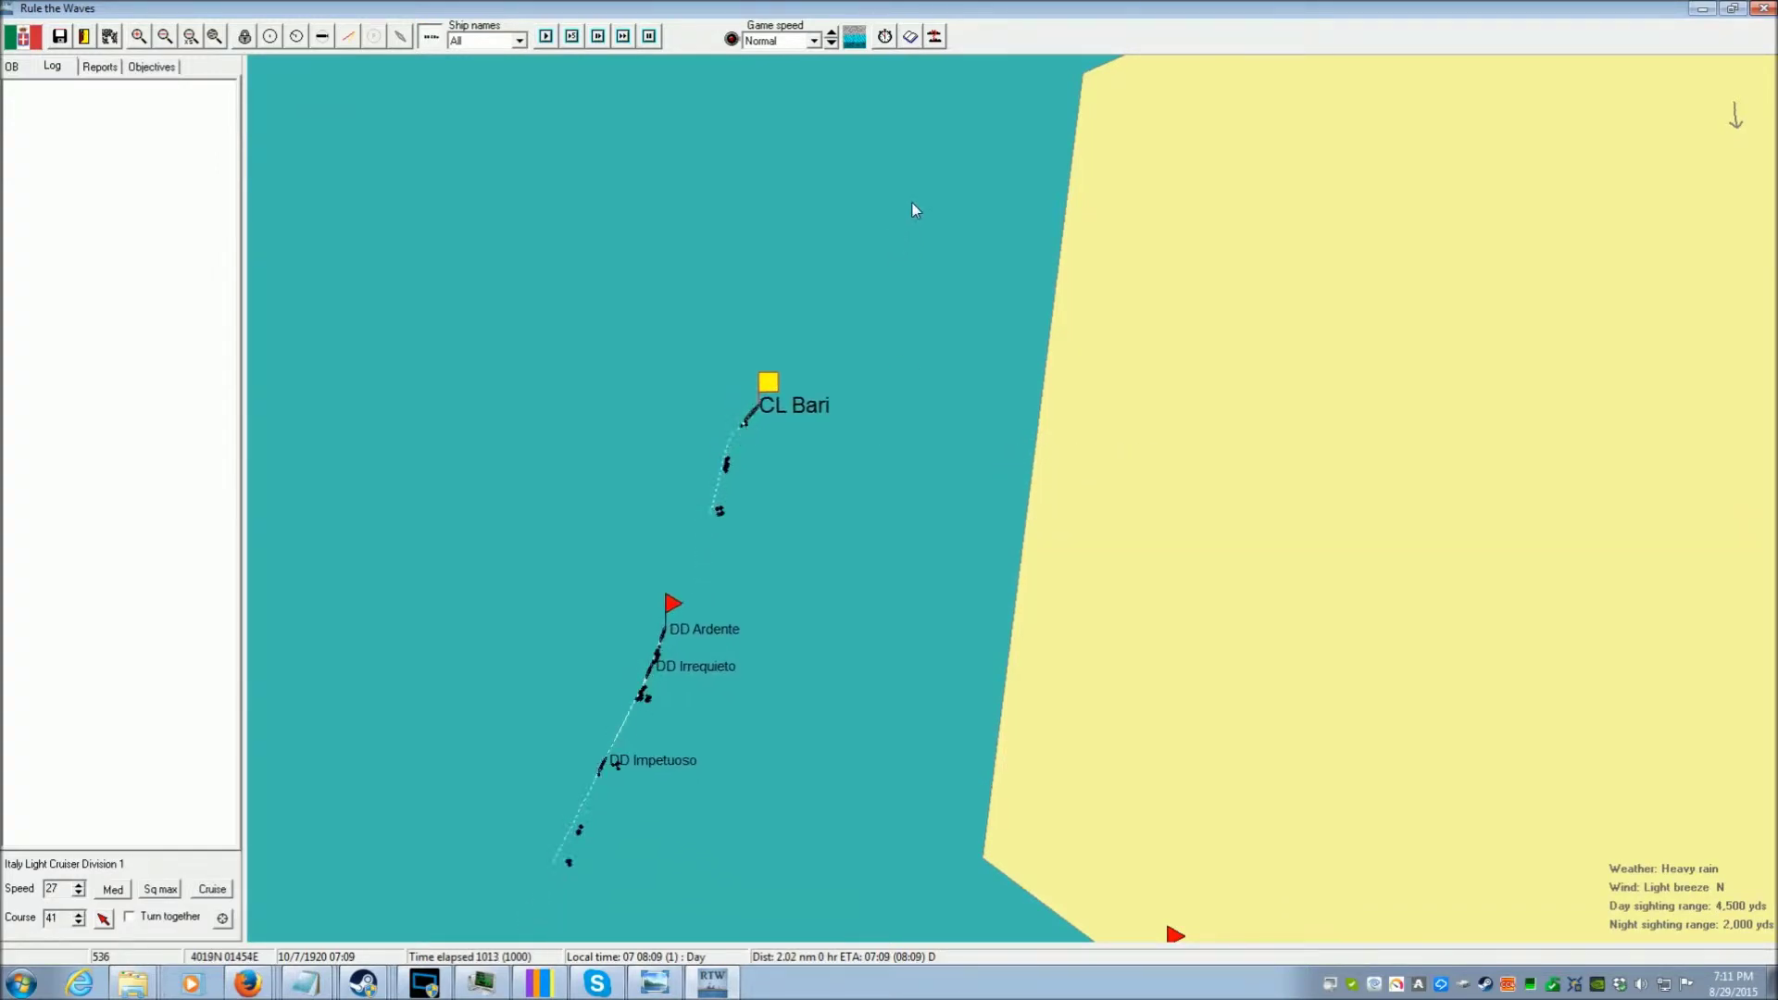
click(895, 255)
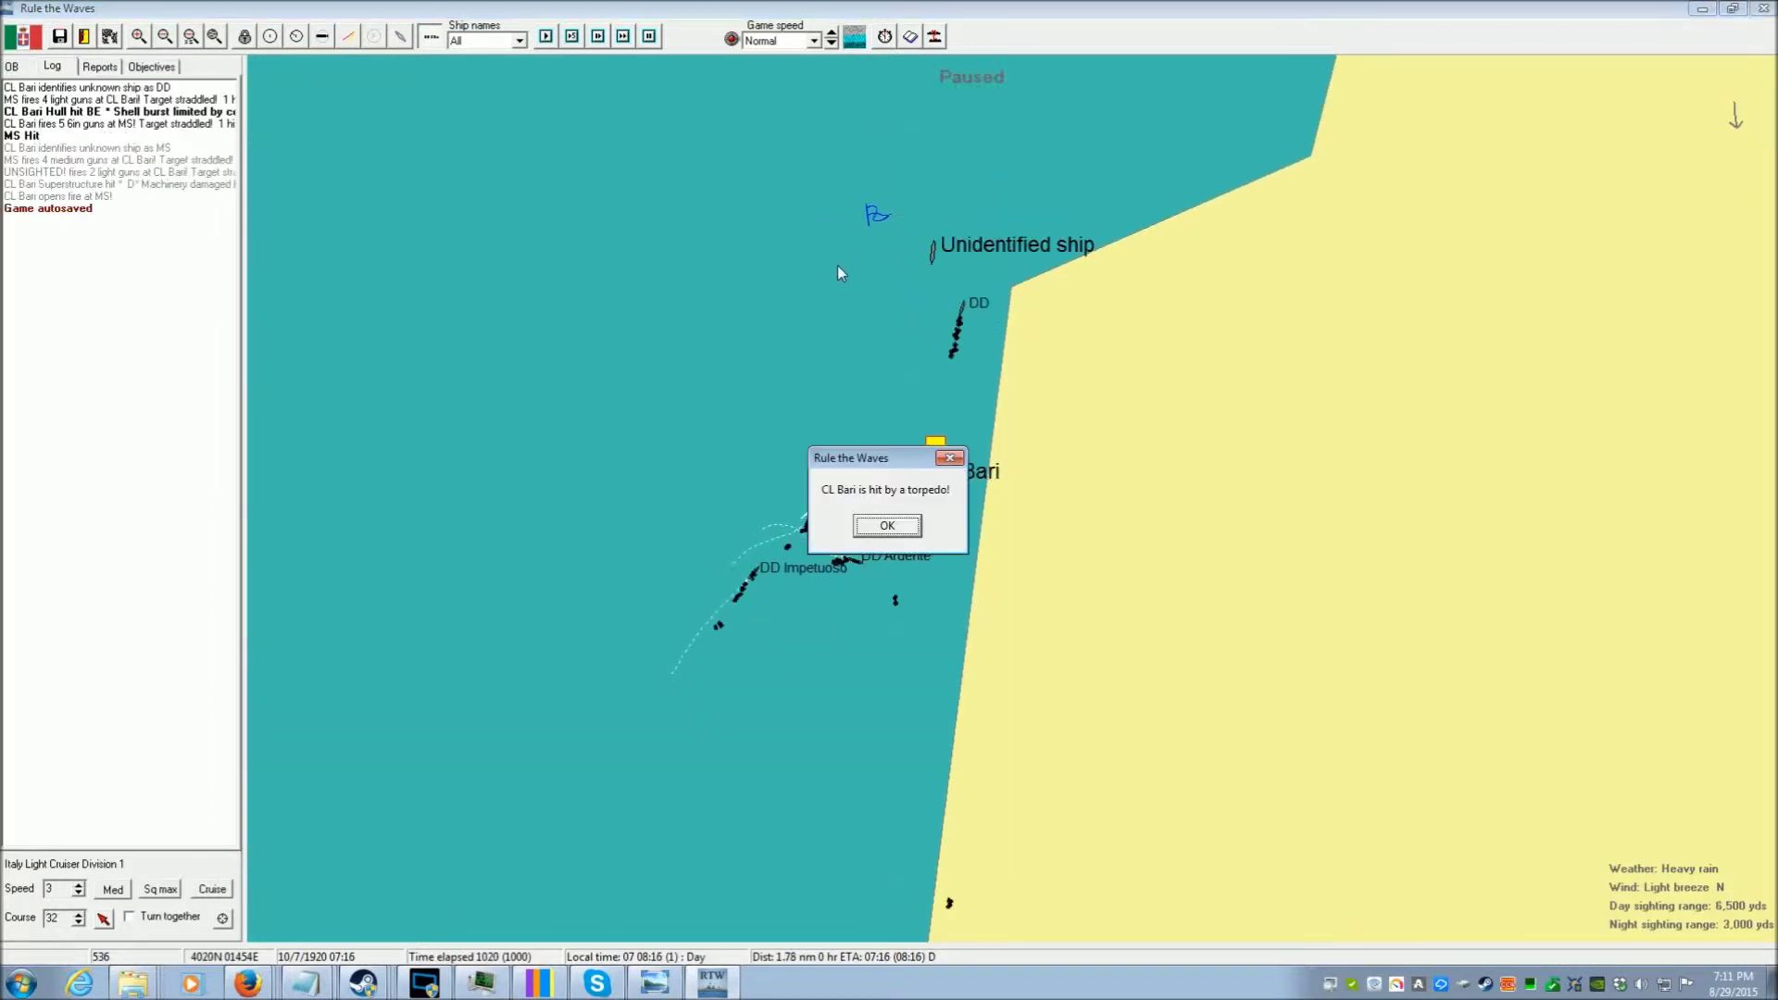
Dismiss the torpedo report, check CL Bari's details, and stop the cruiser at speed 0
click(875, 534)
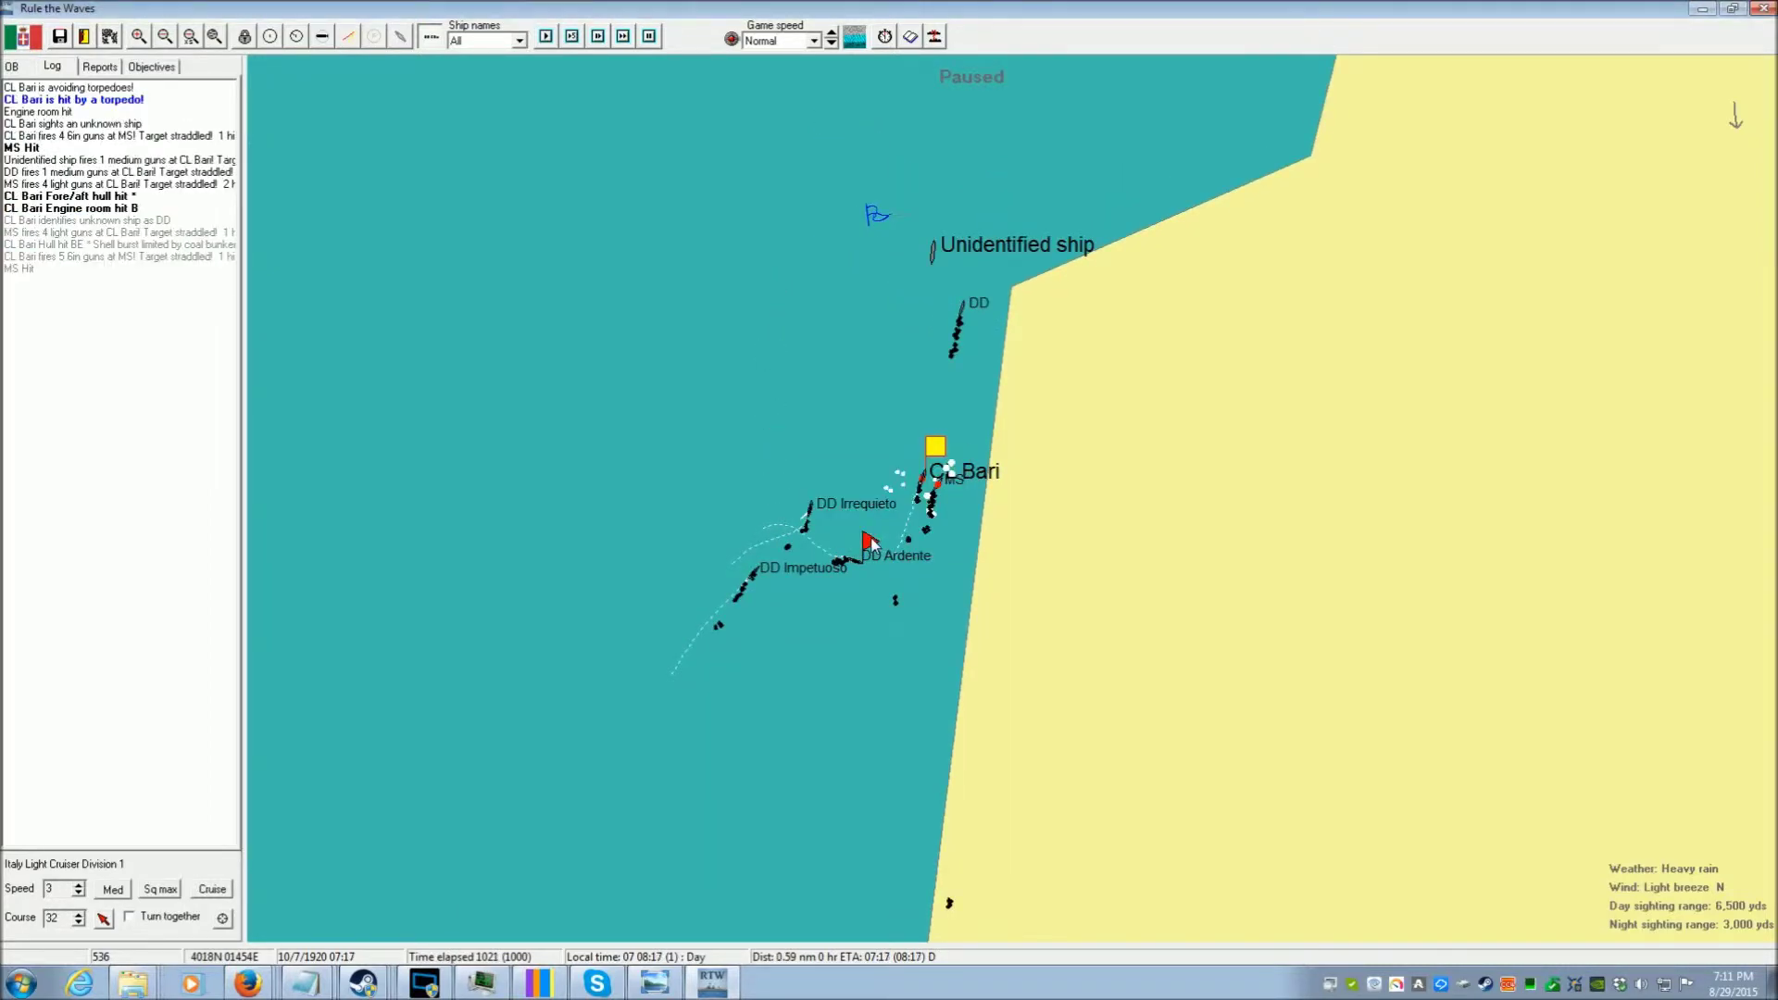
double_click(921, 486)
click(1269, 820)
click(80, 895)
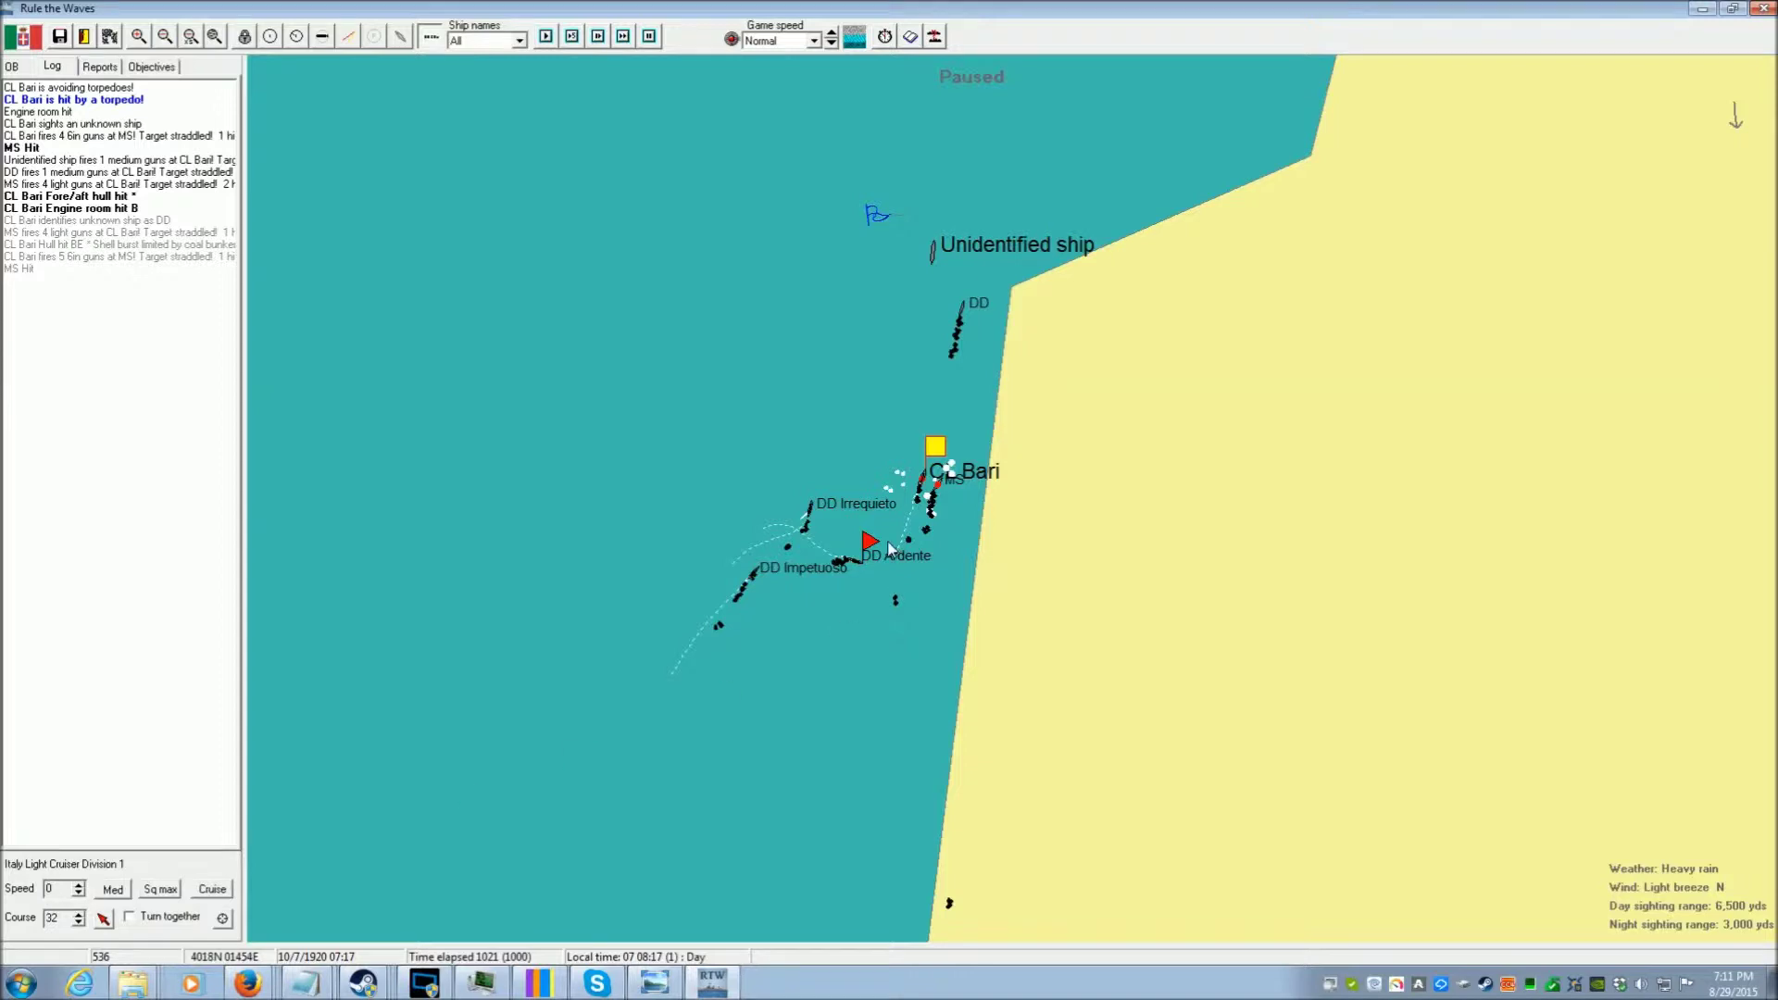
Take Destroyer Division 2 off AI control and send it on course 11
double_click(870, 549)
click(918, 639)
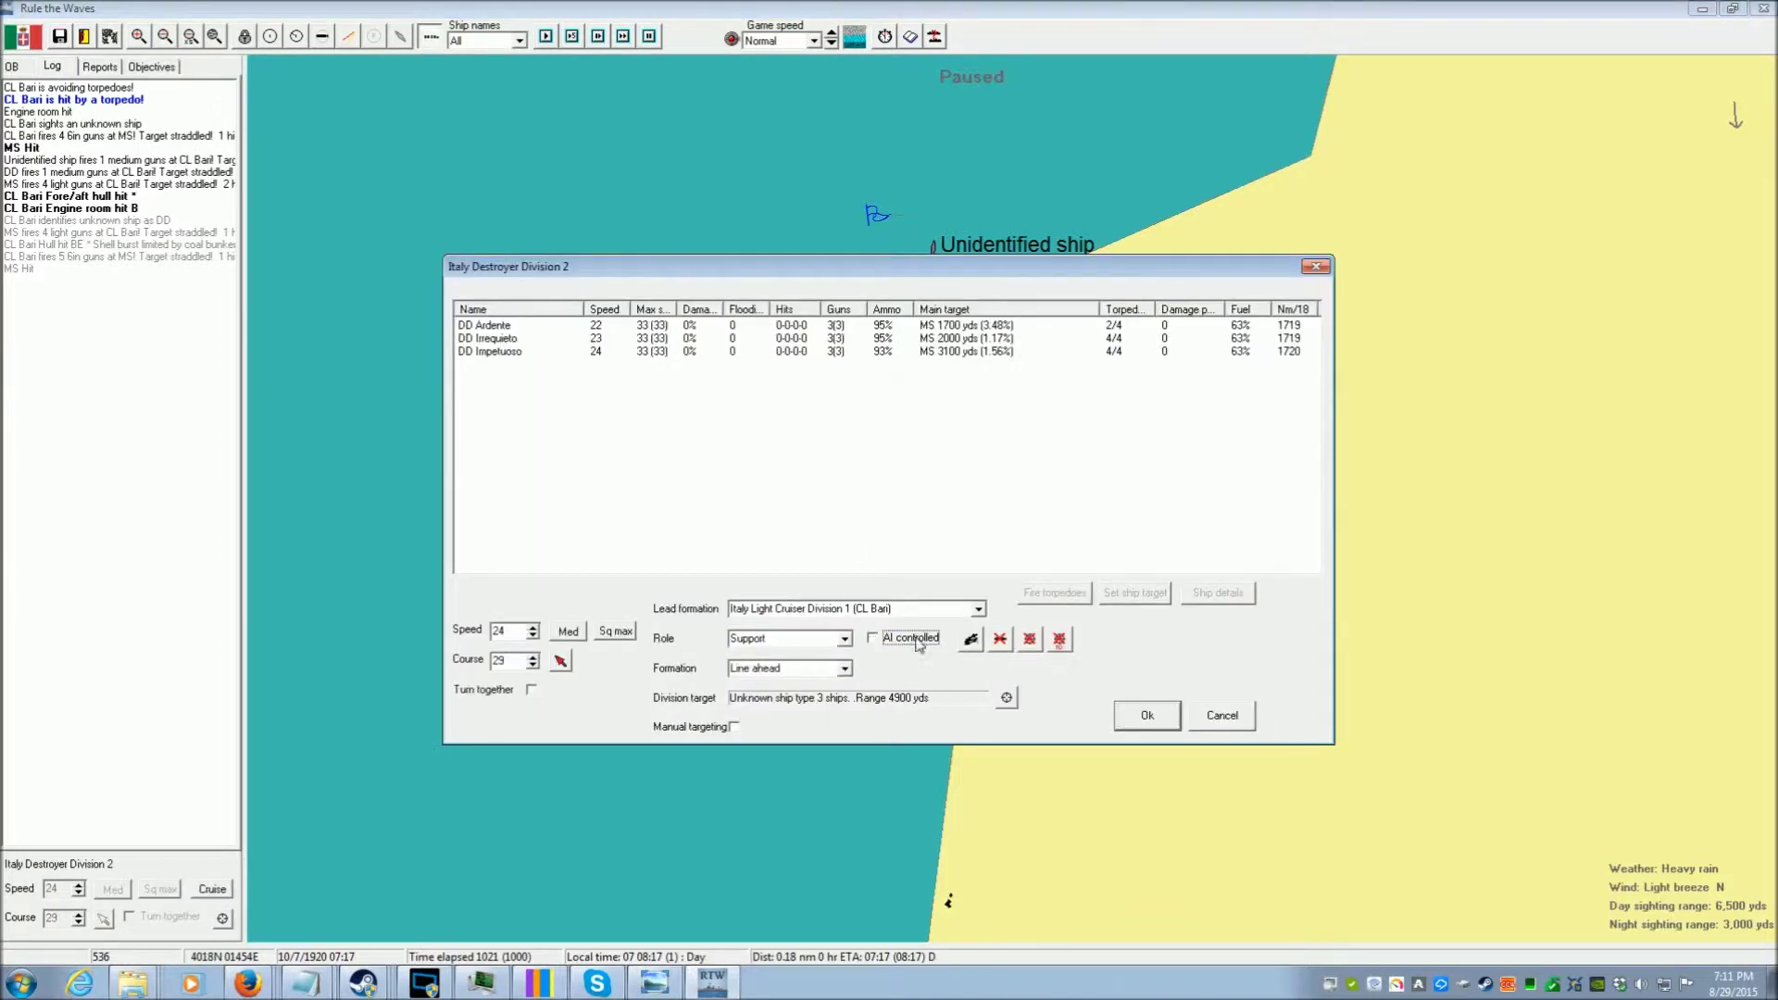
click(1148, 715)
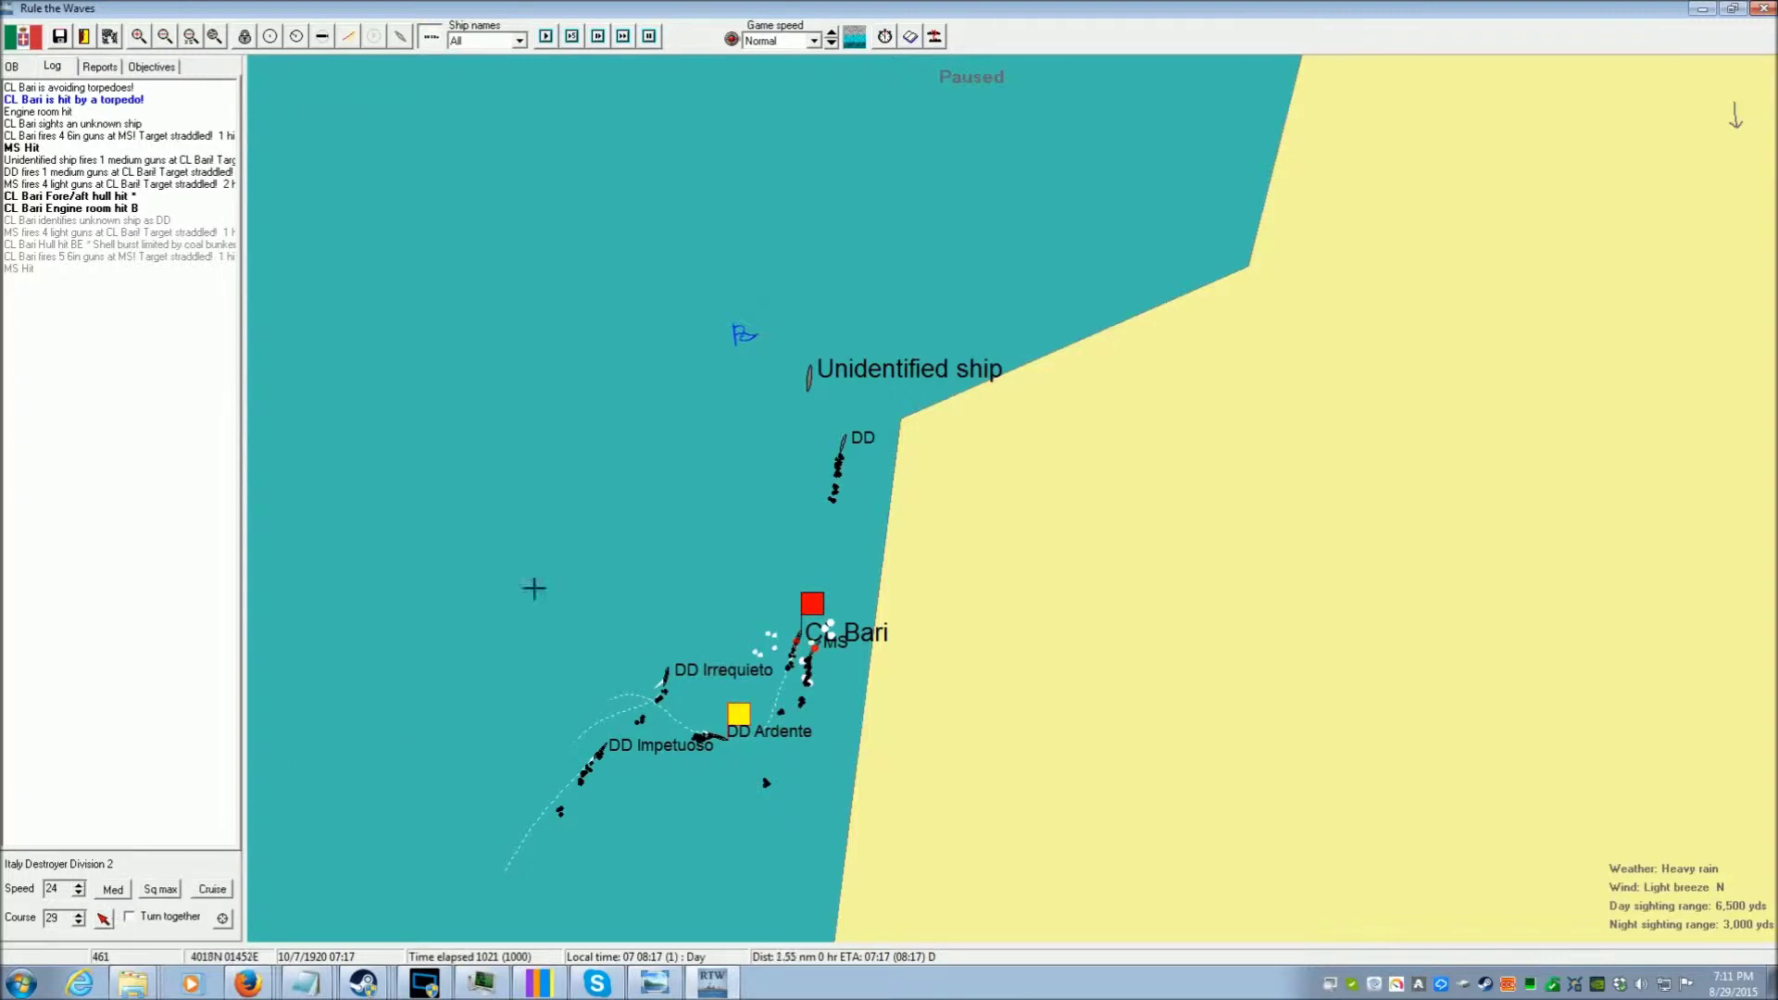
click(830, 244)
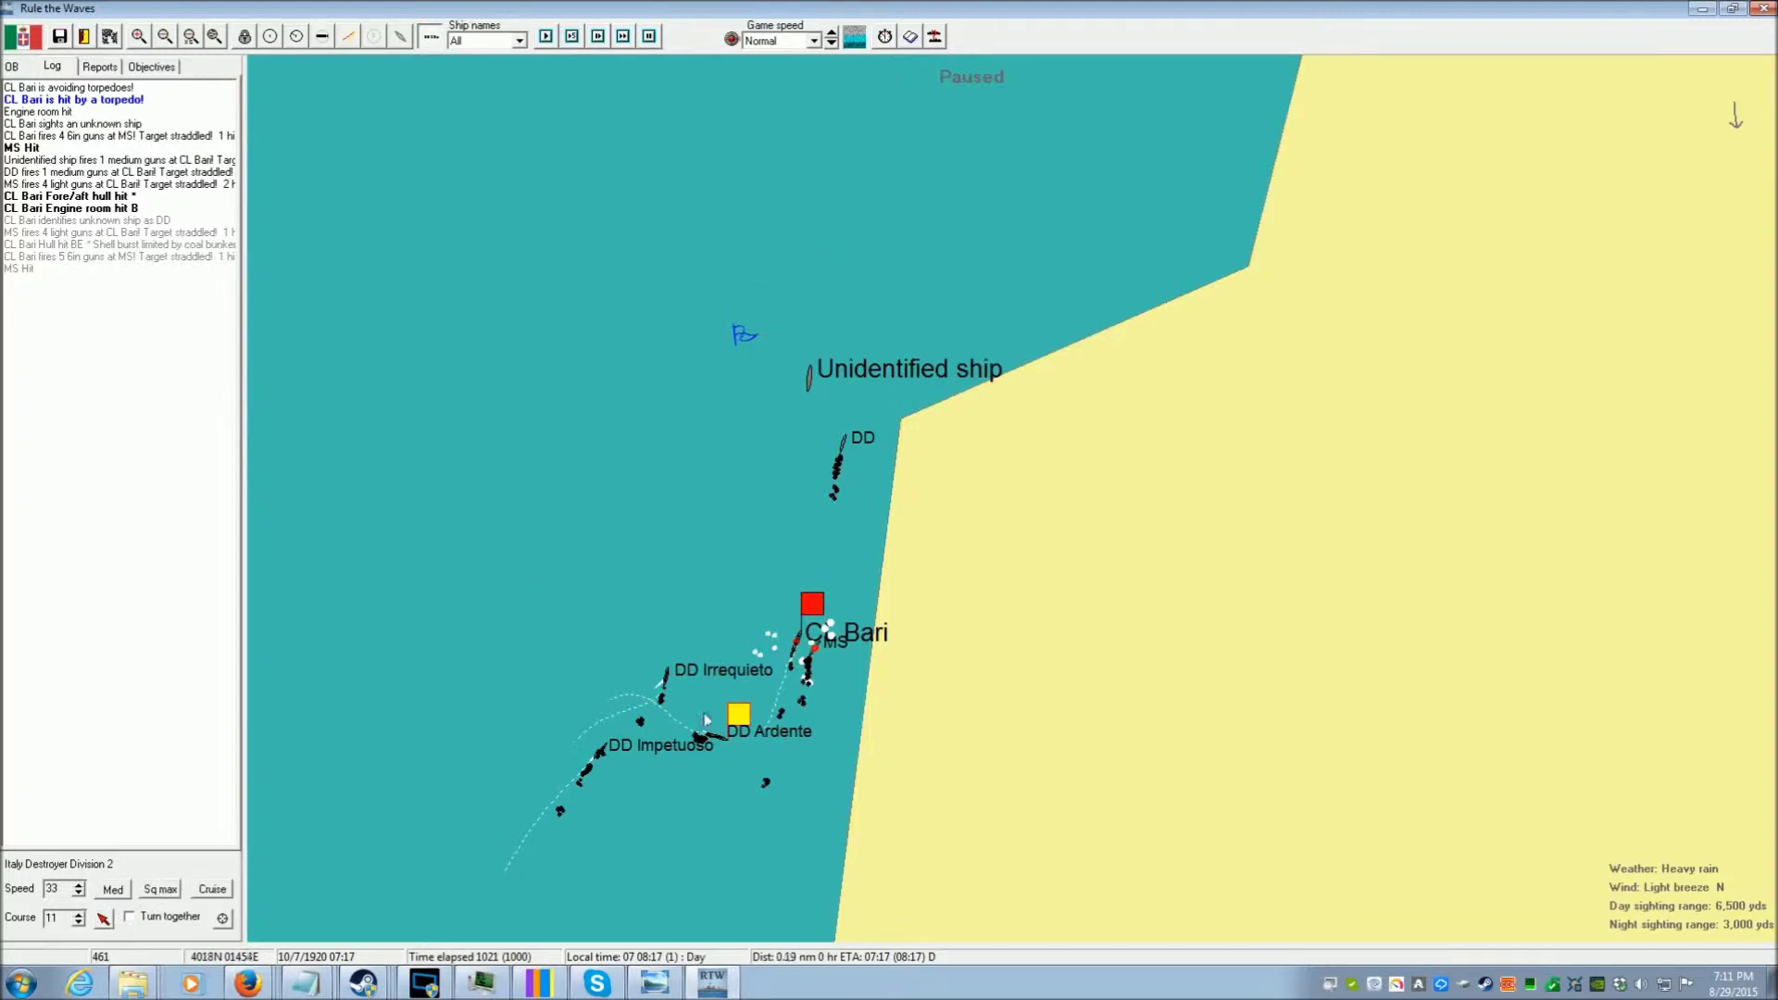
click(807, 615)
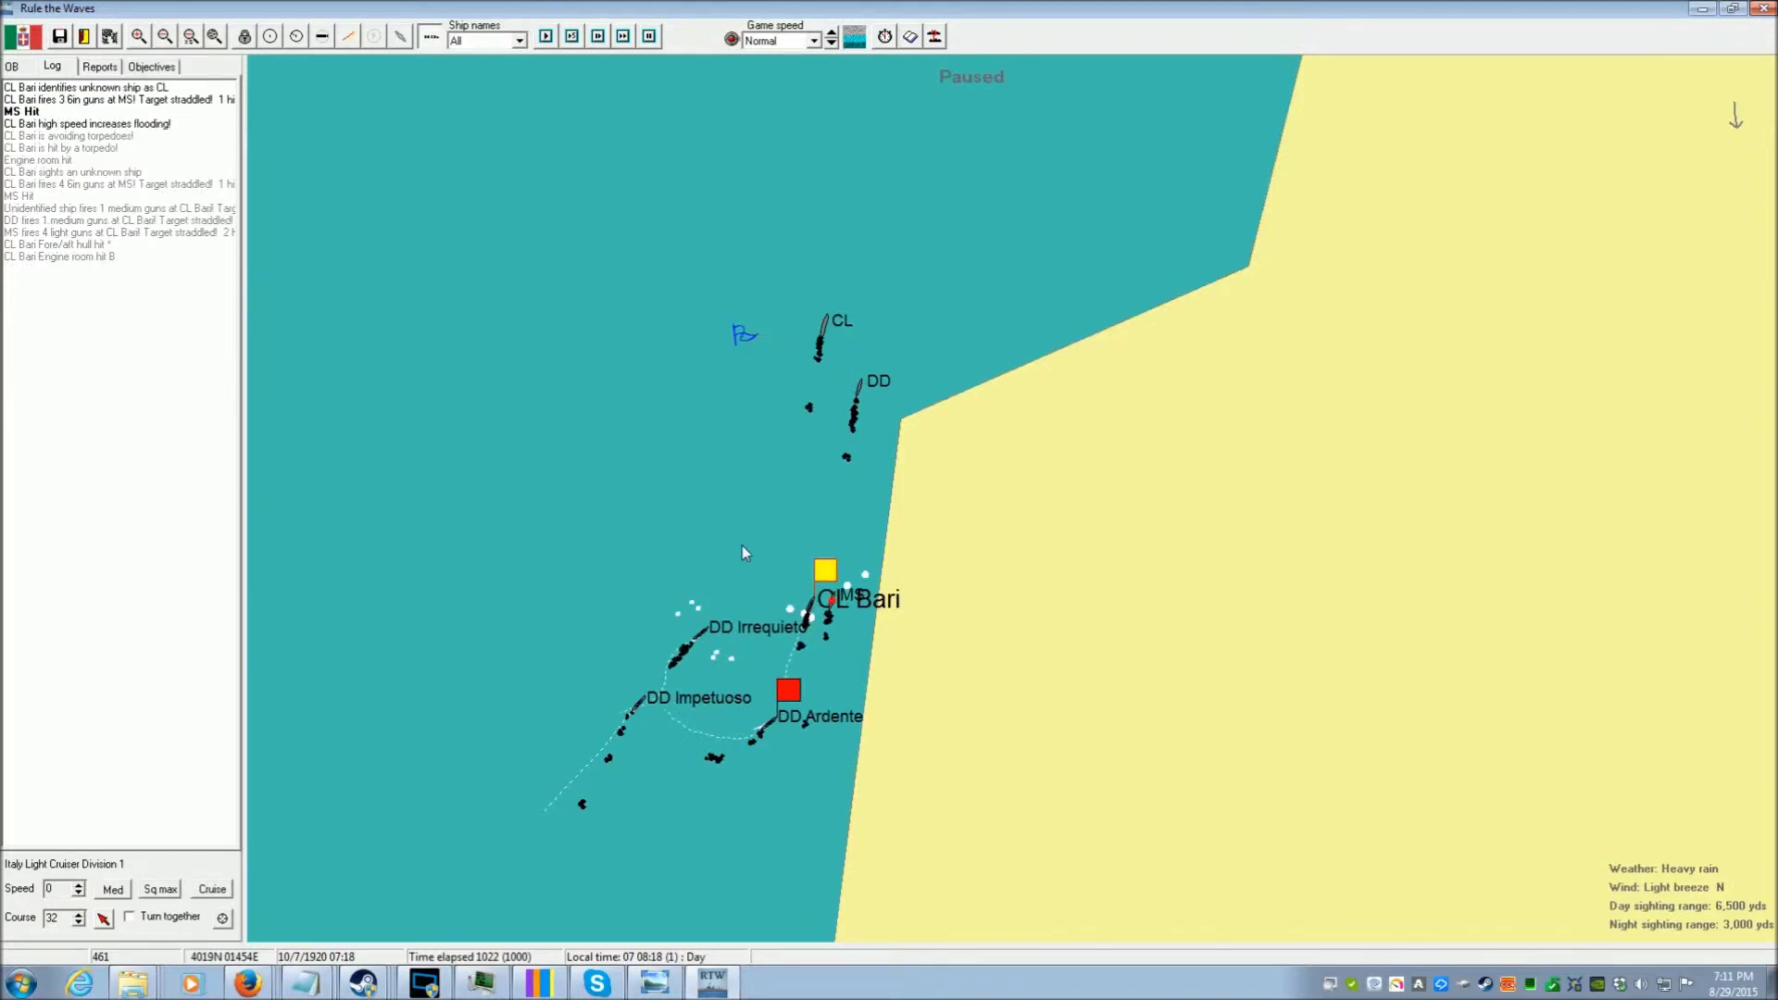
scroll(742, 546, up, 3)
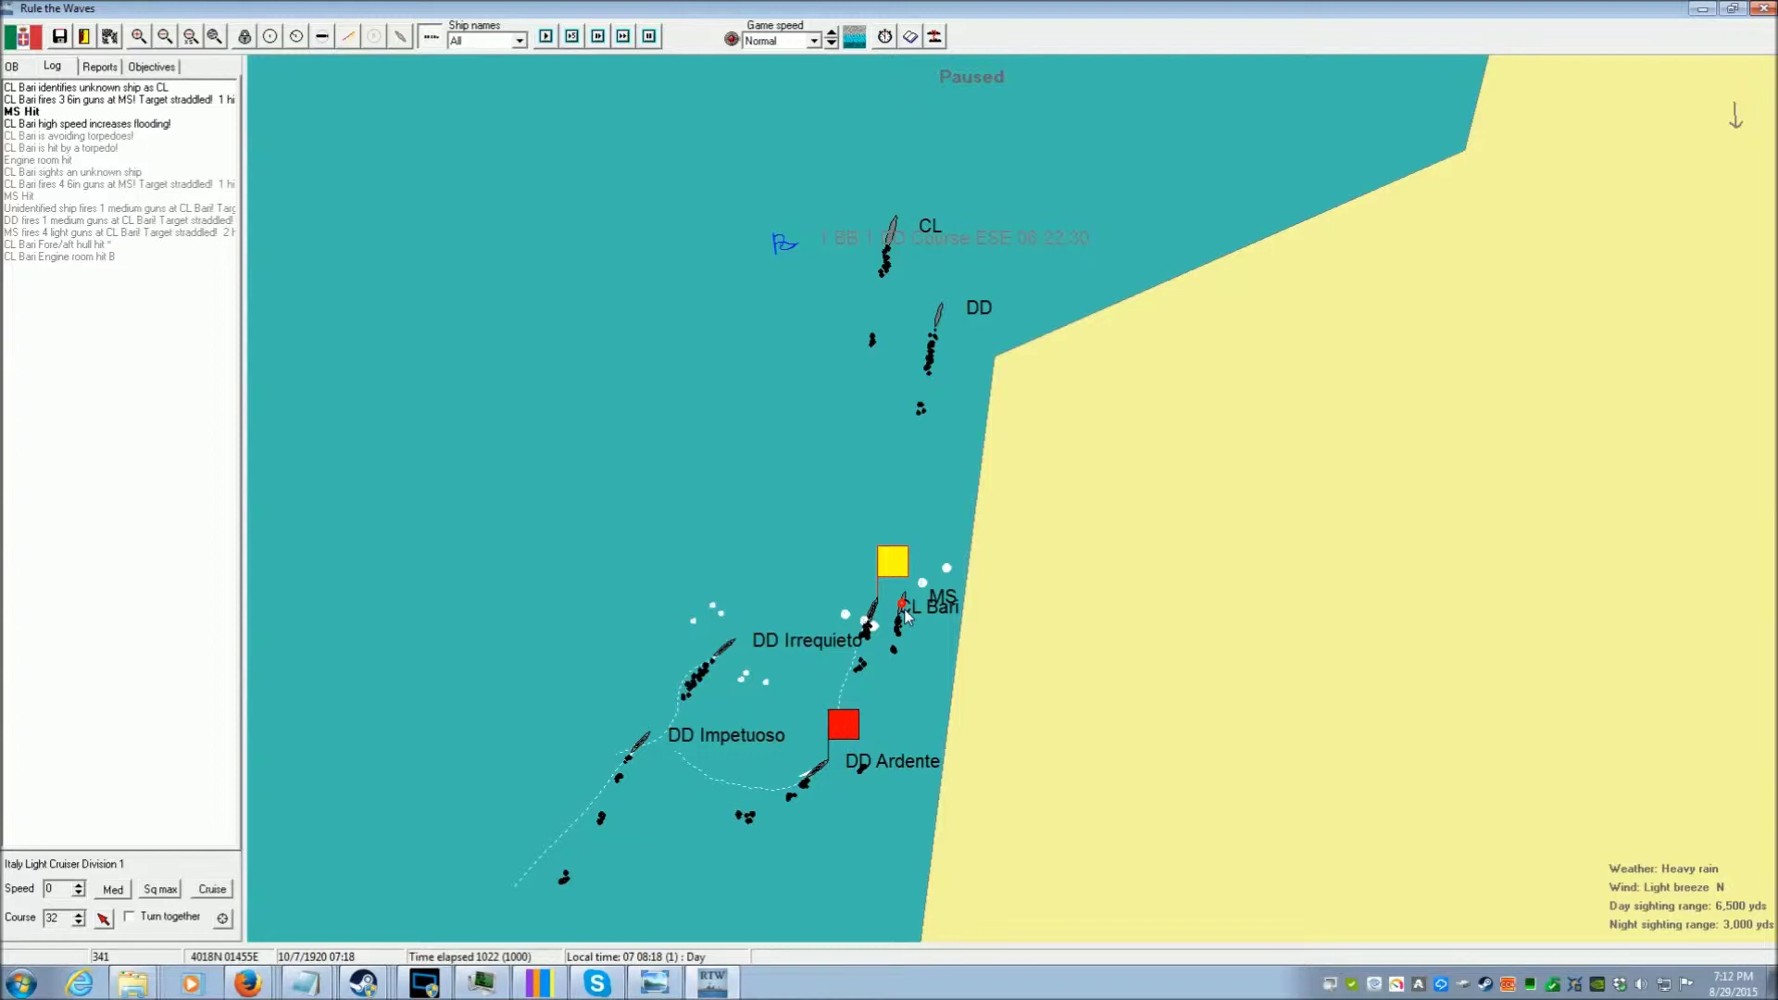
scroll(901, 612, up, 2)
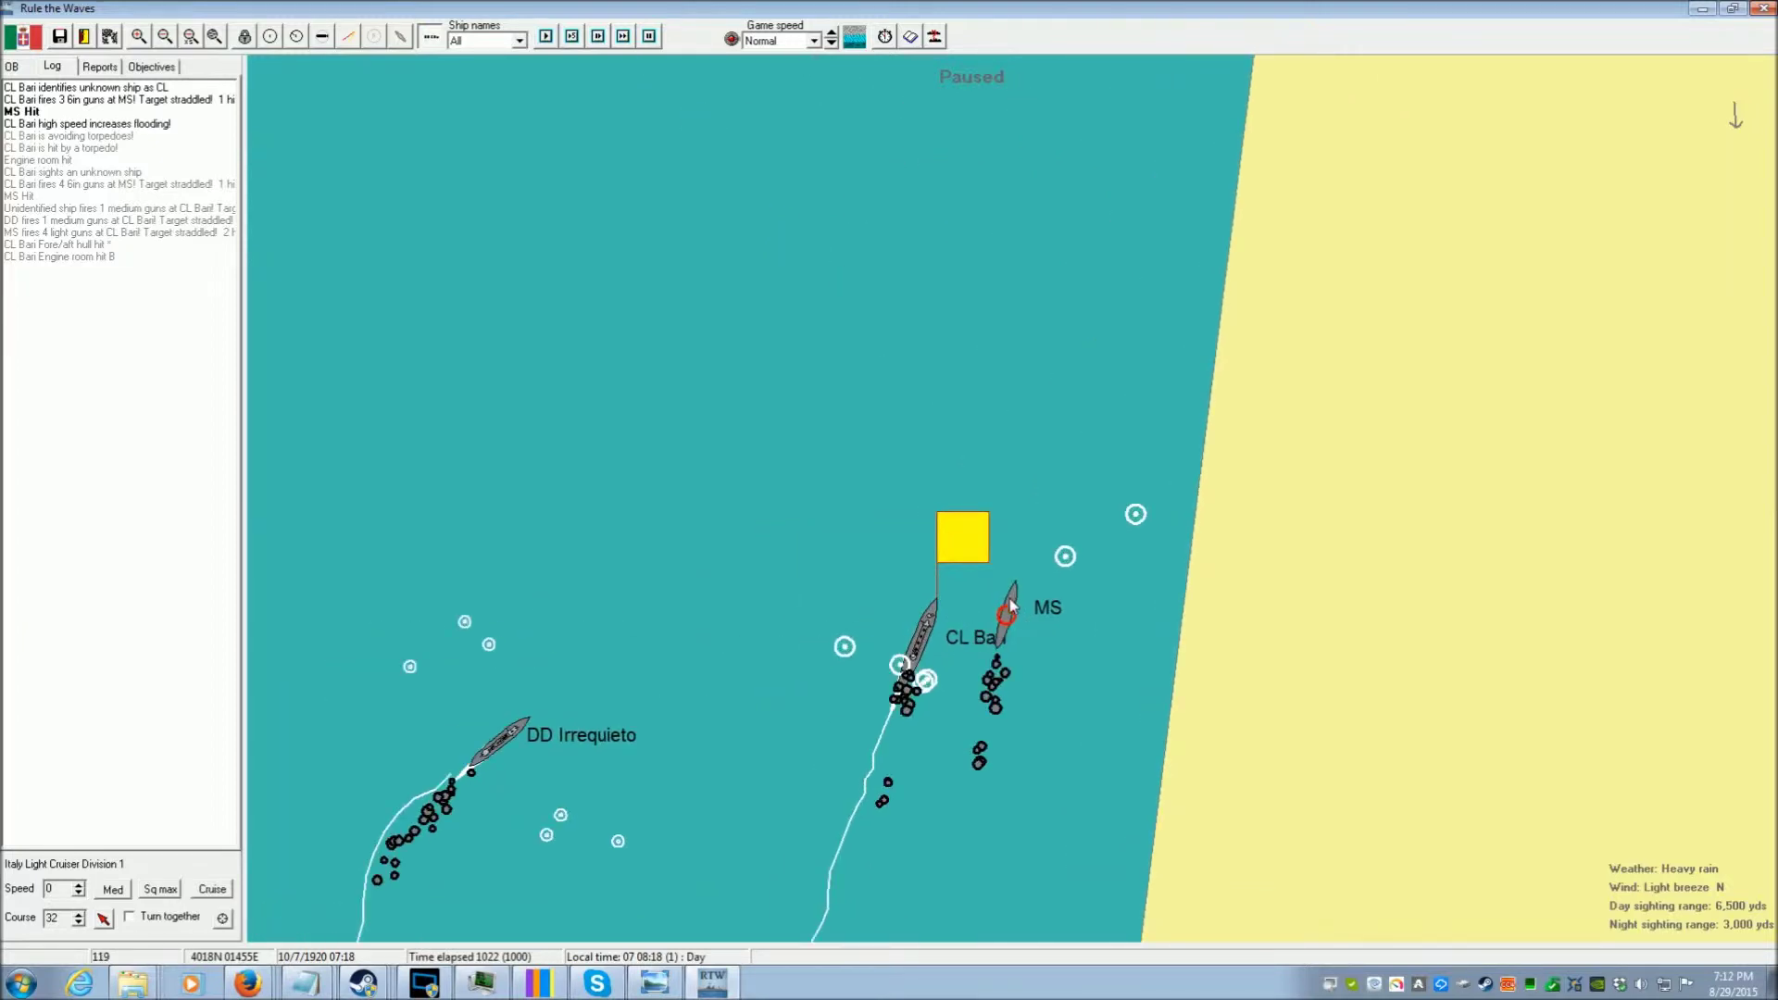
scroll(1010, 604, down, 2)
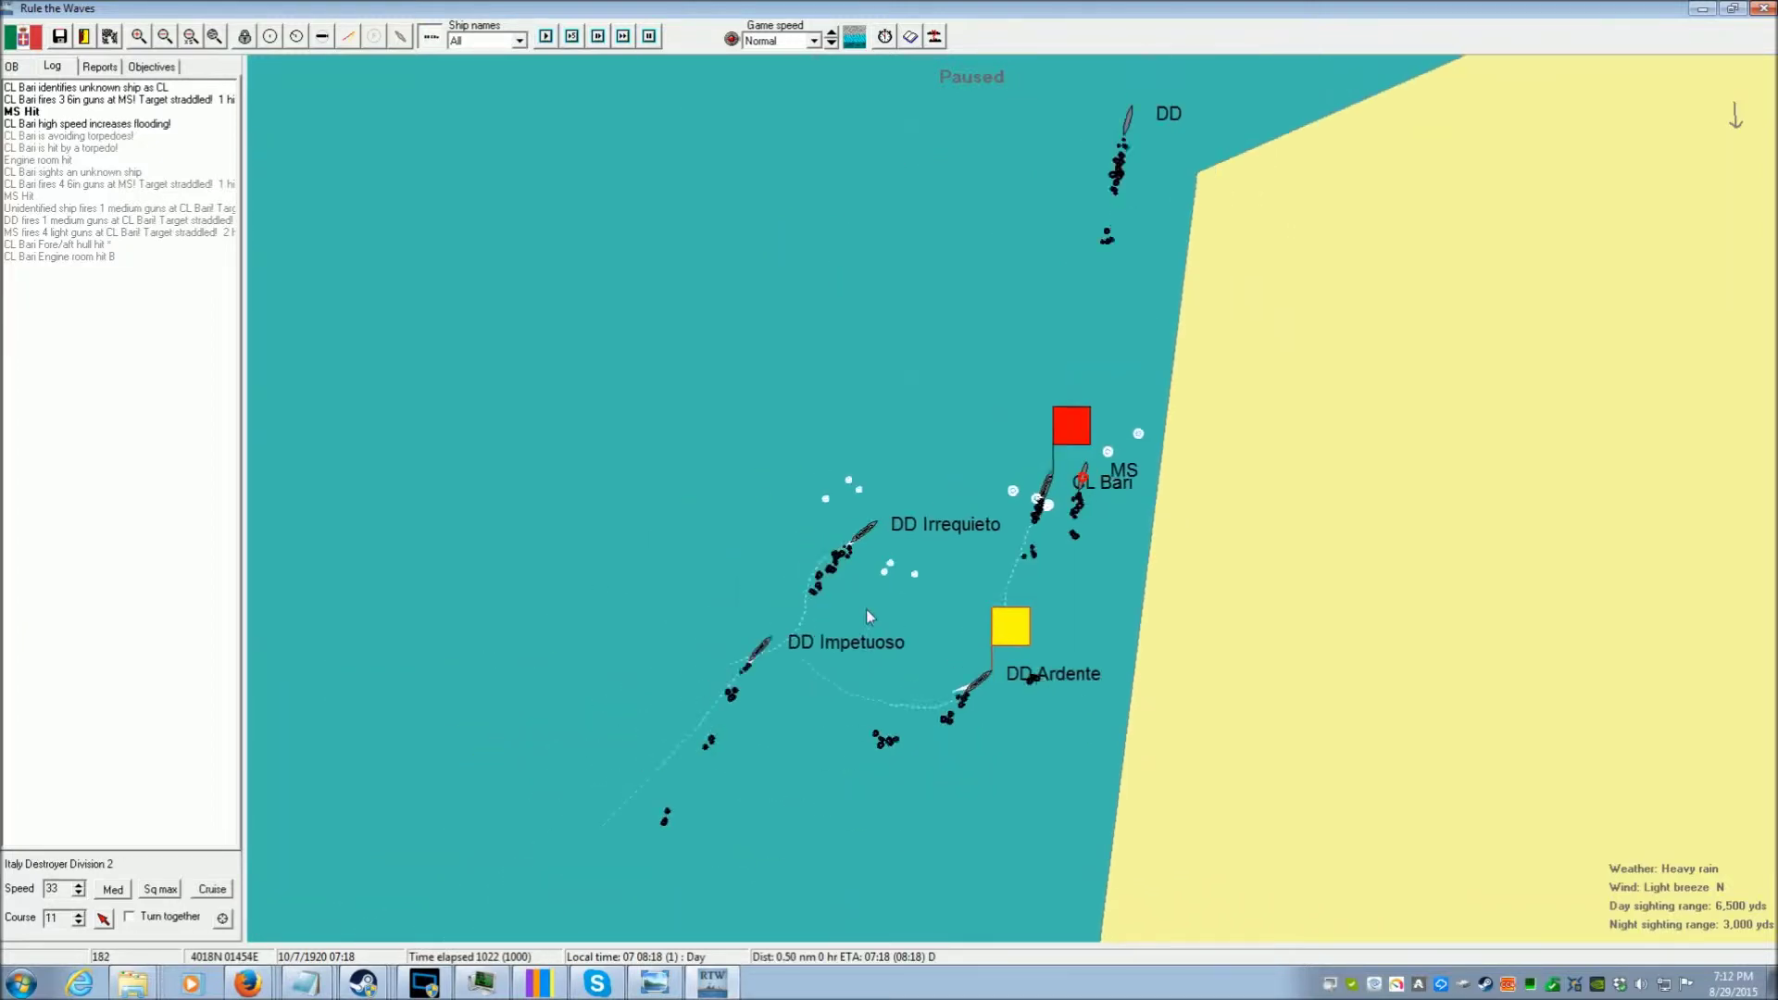
scroll(848, 608, down, 2)
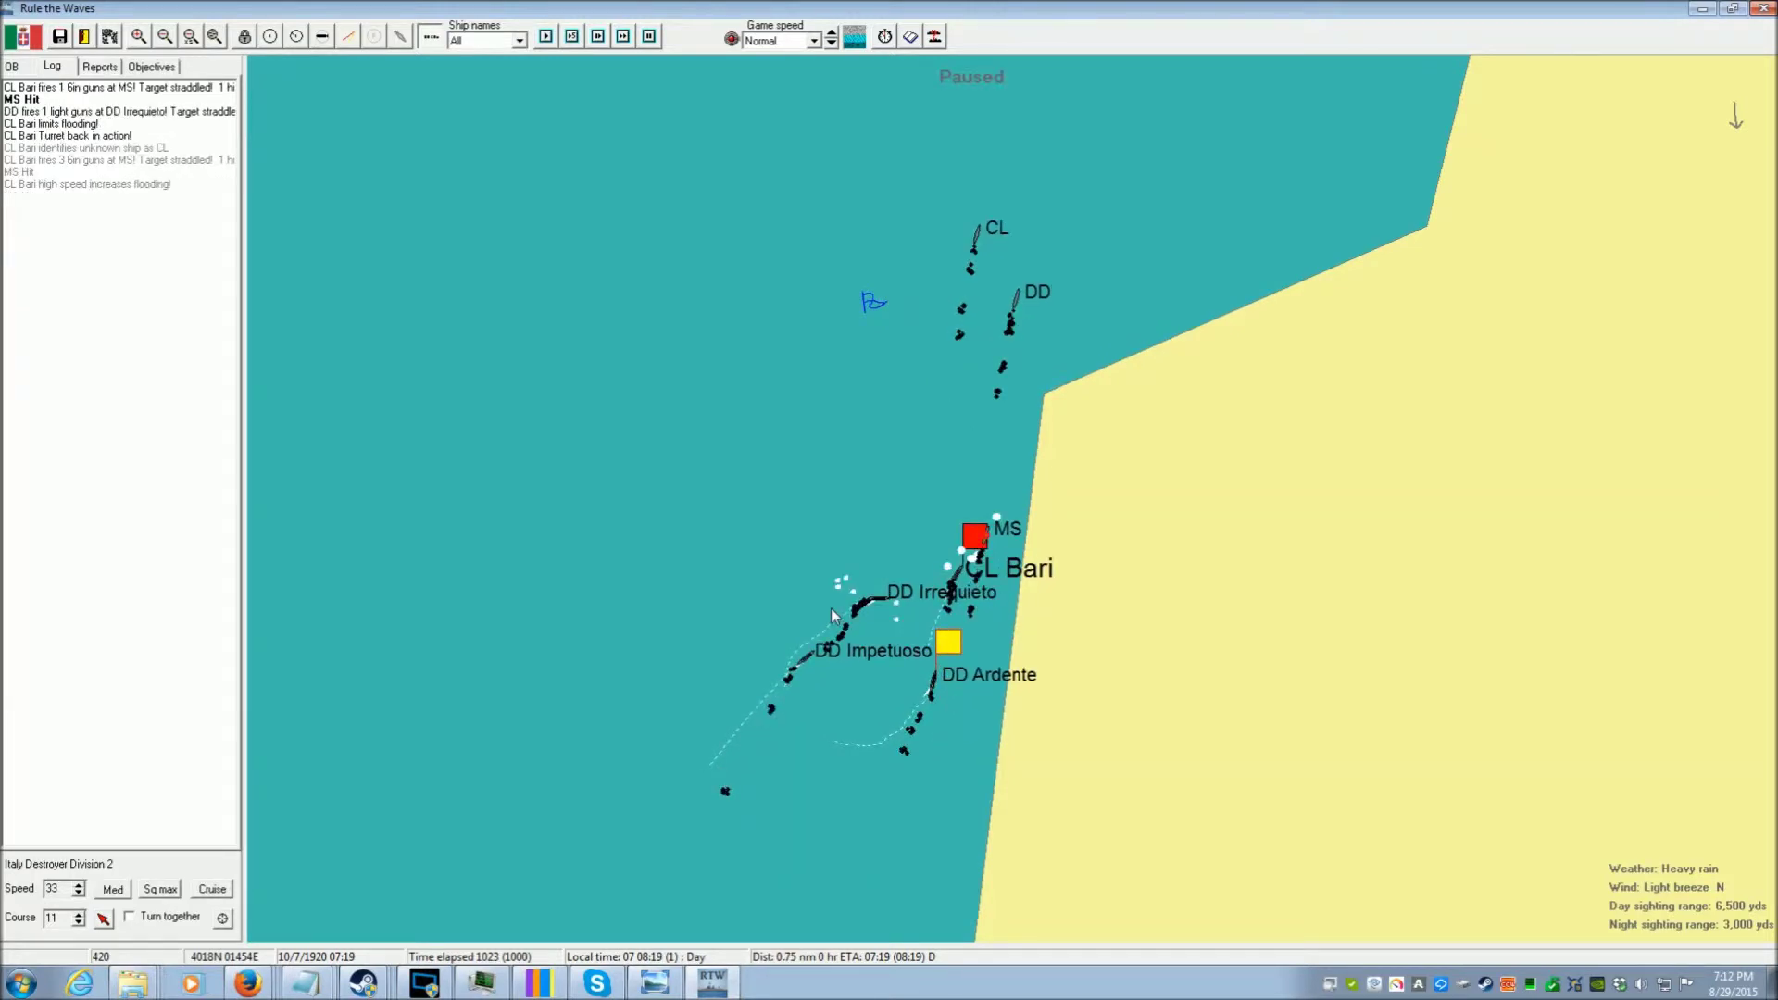
scroll(830, 609, down, 2)
scroll(936, 441, down, 2)
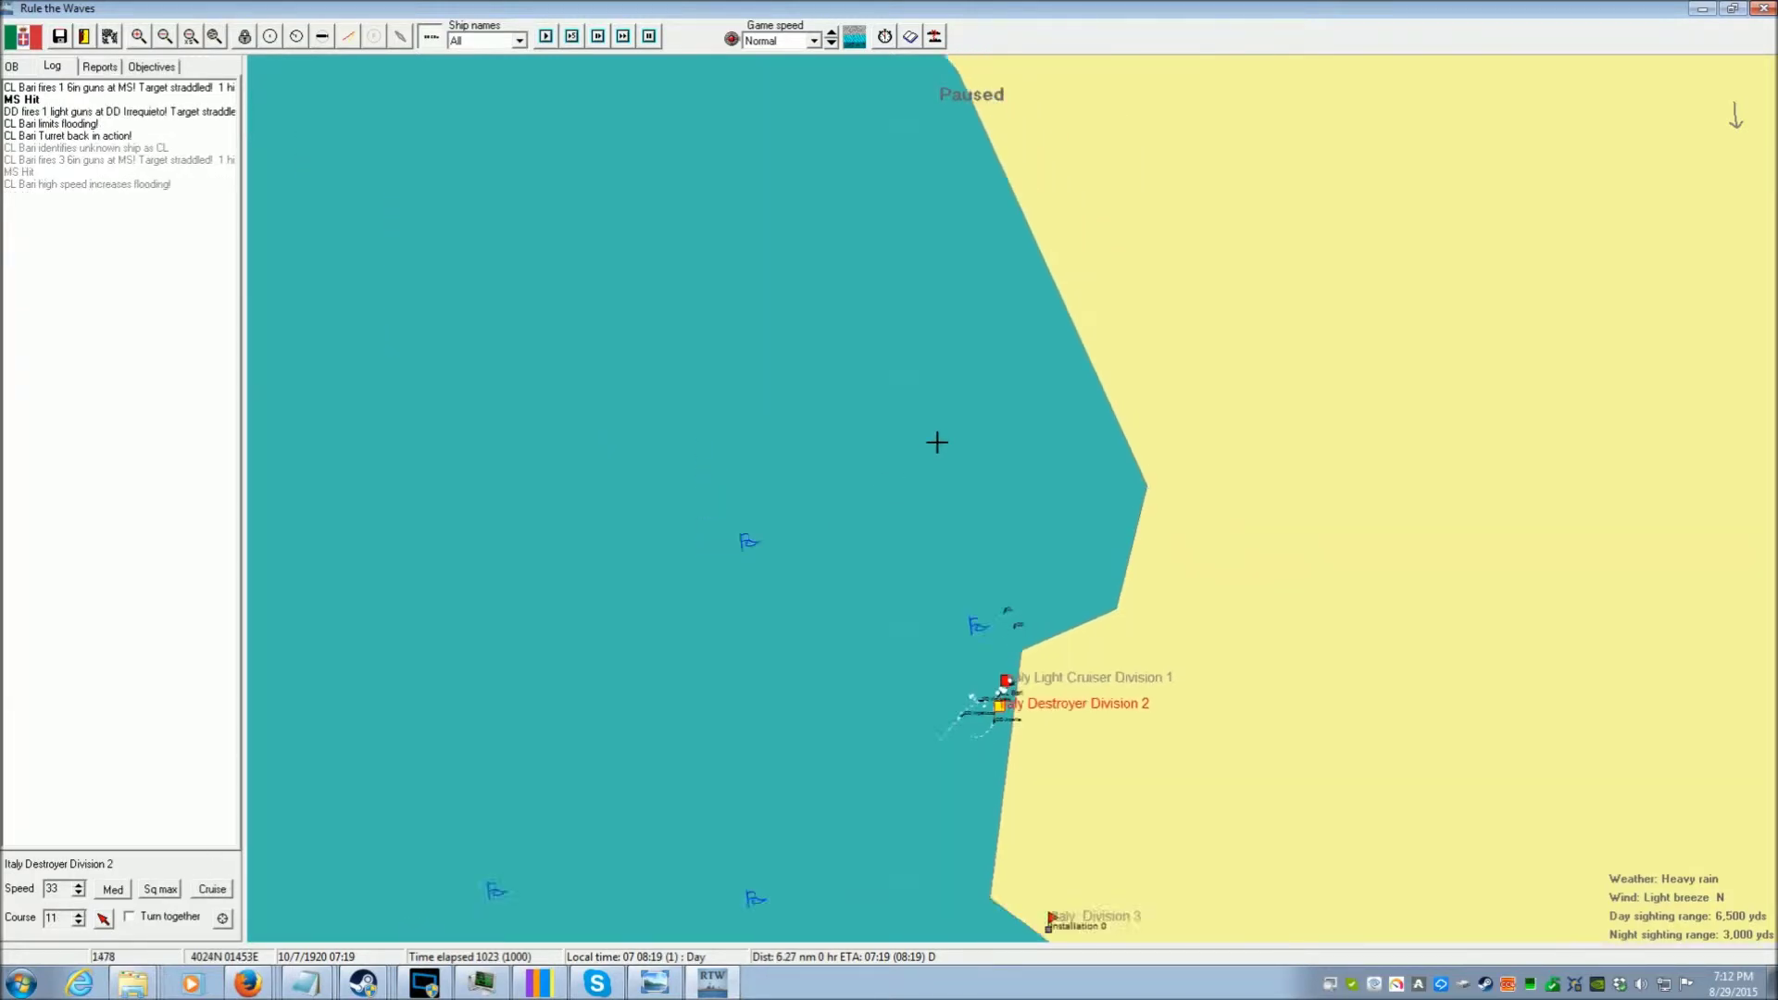
scroll(958, 306, down, 1)
Turn Destroyer Division 2 to course 353 and open CL Bari's details to check damage
click(958, 306)
scroll(931, 500, up, 3)
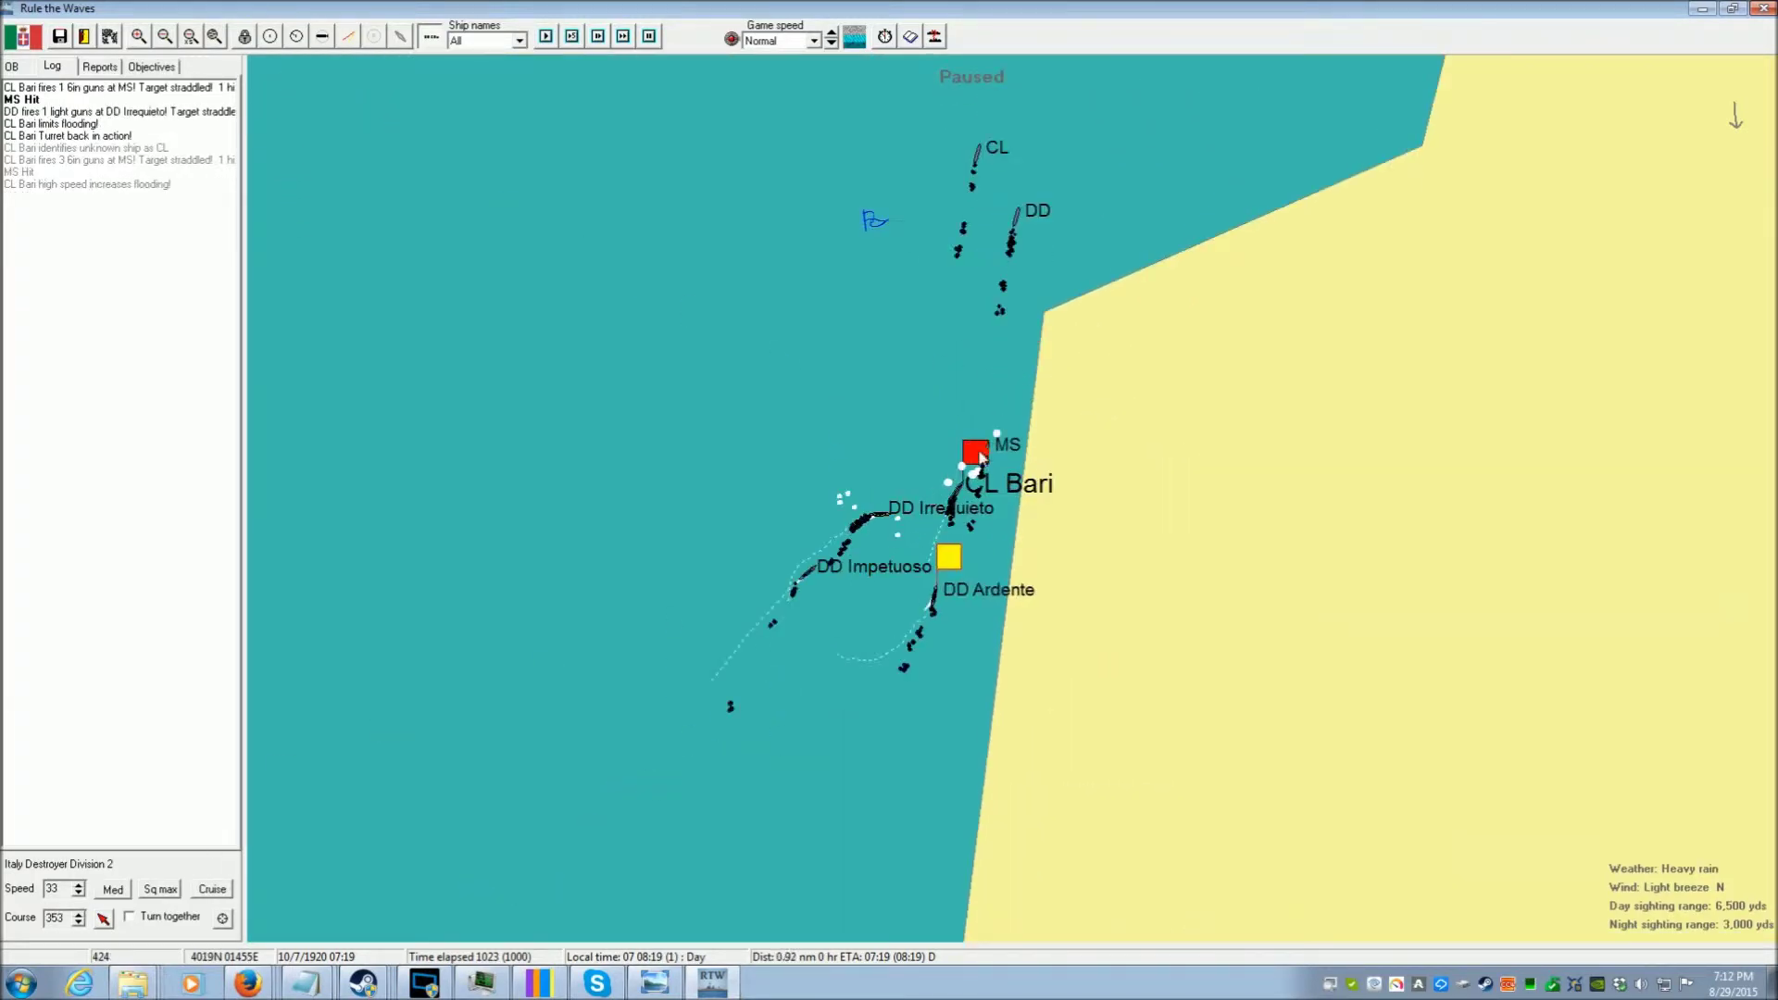
click(955, 500)
double_click(955, 504)
click(1279, 820)
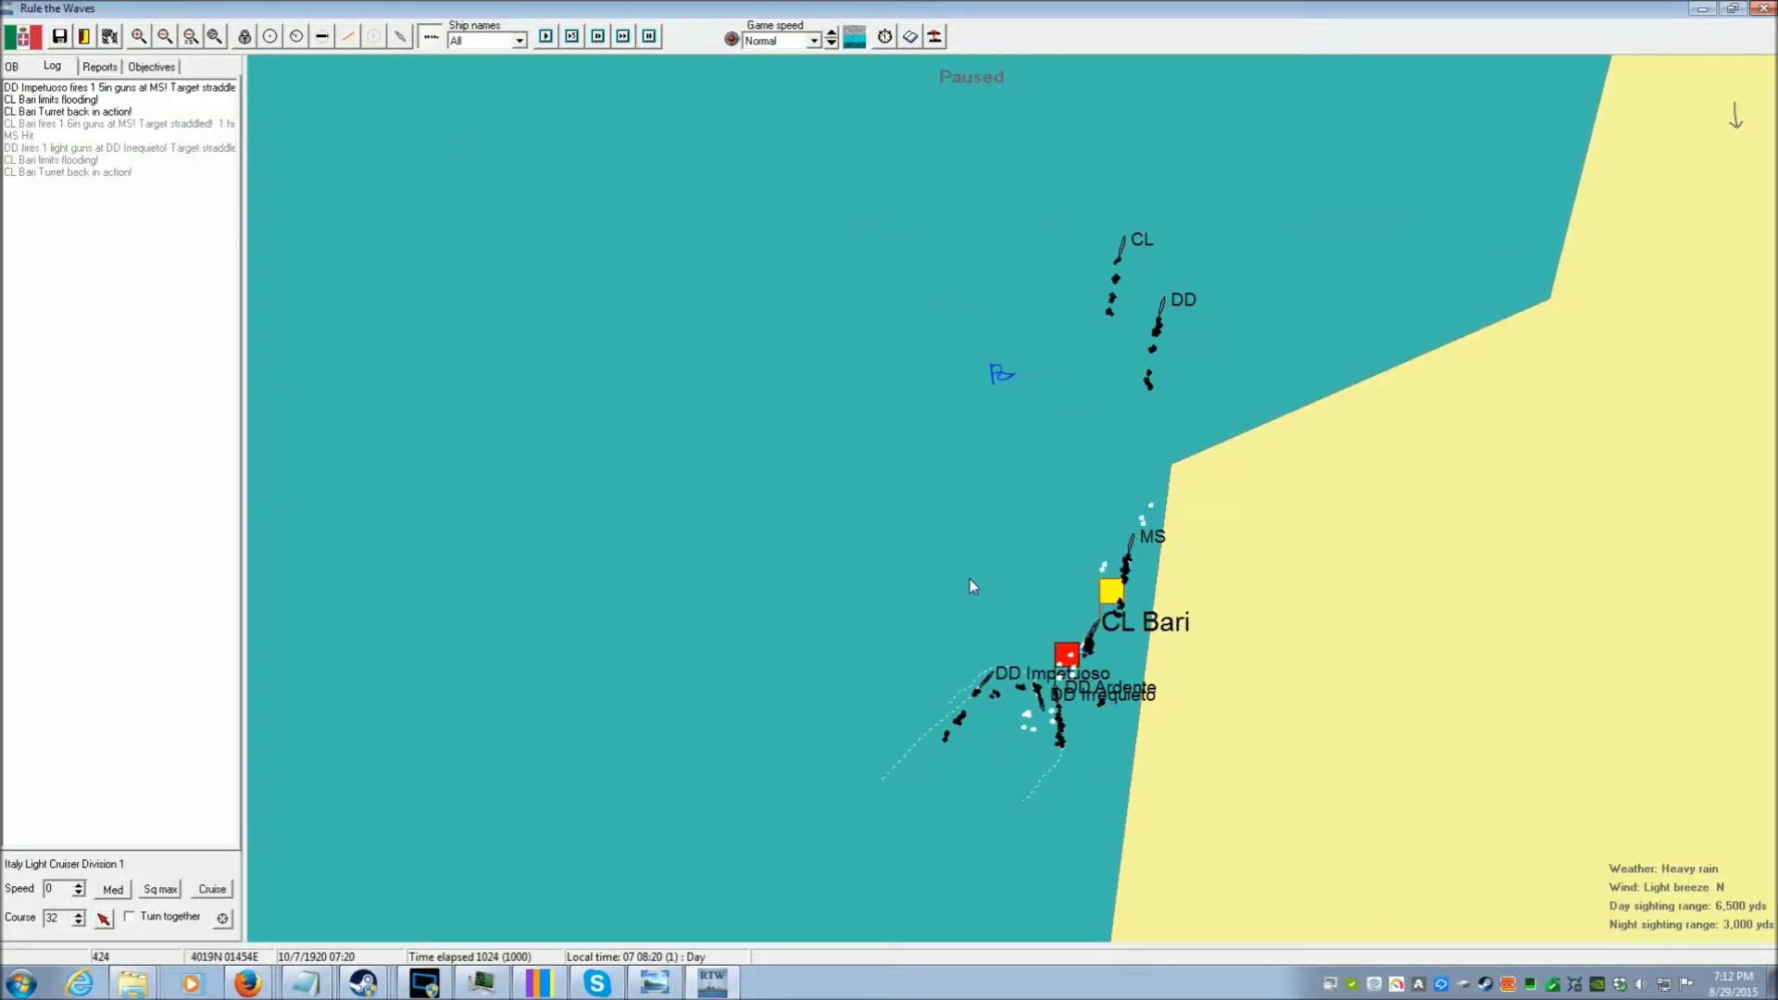
scroll(925, 535, up, 1)
scroll(921, 535, up, 1)
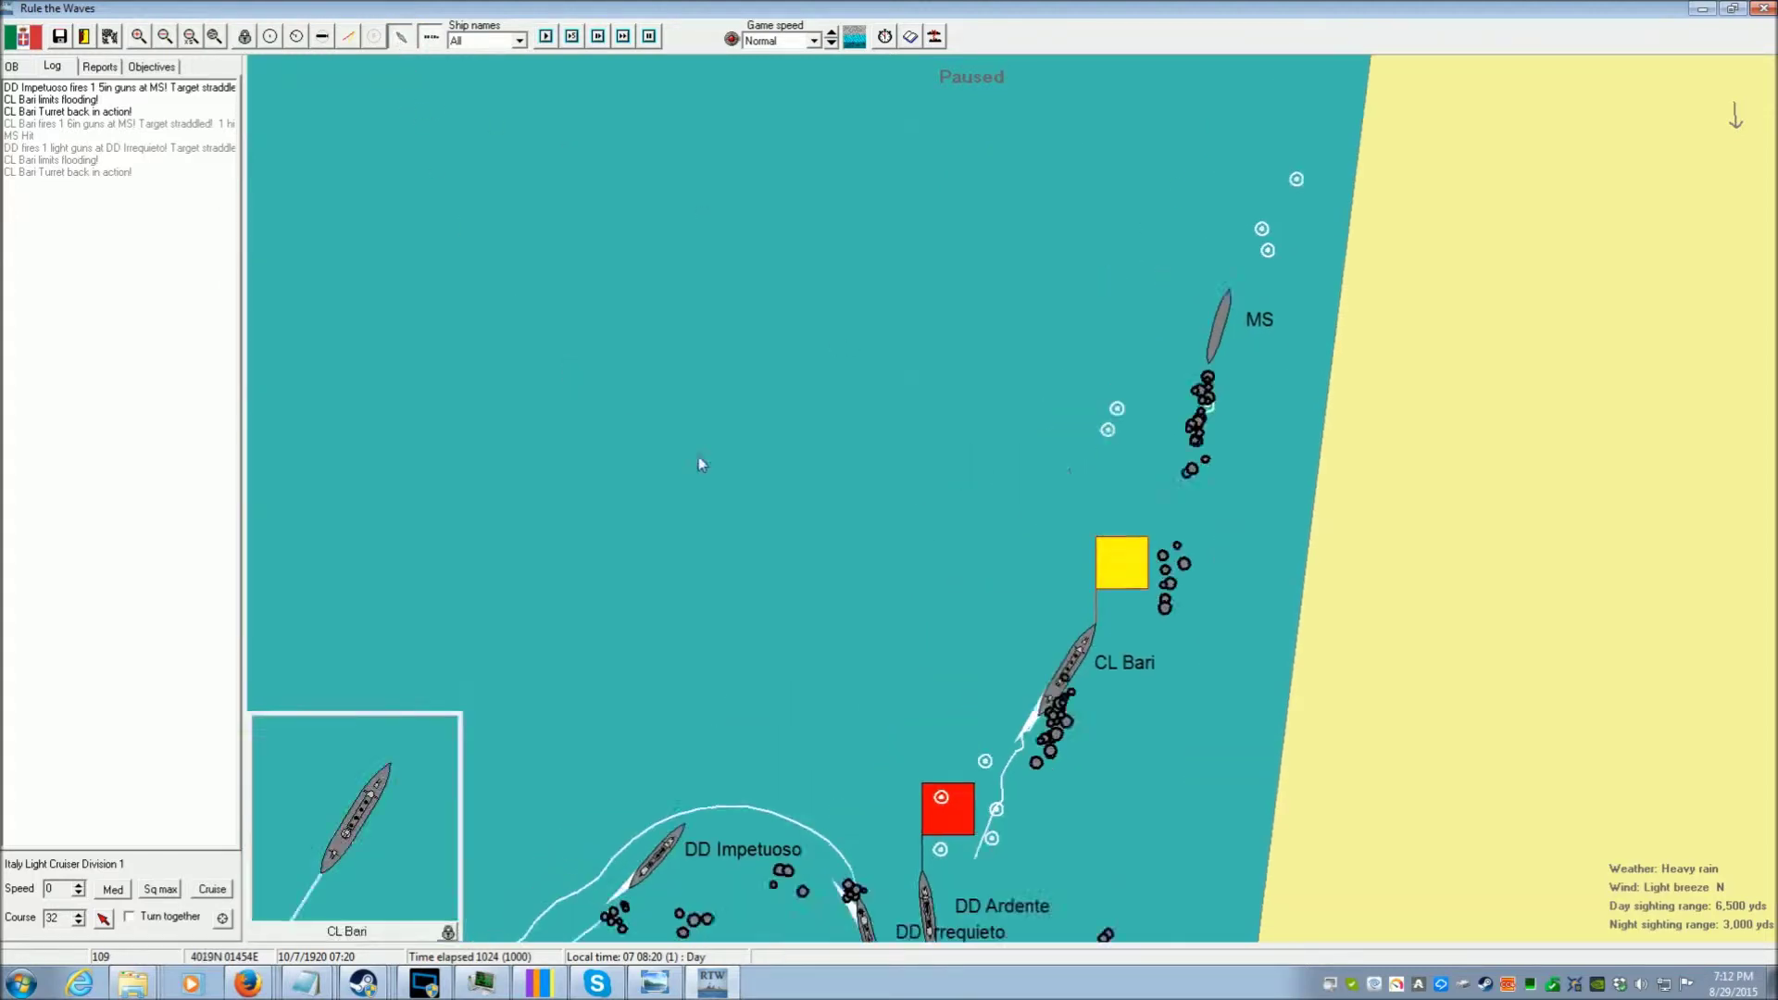
scroll(851, 570, down, 1)
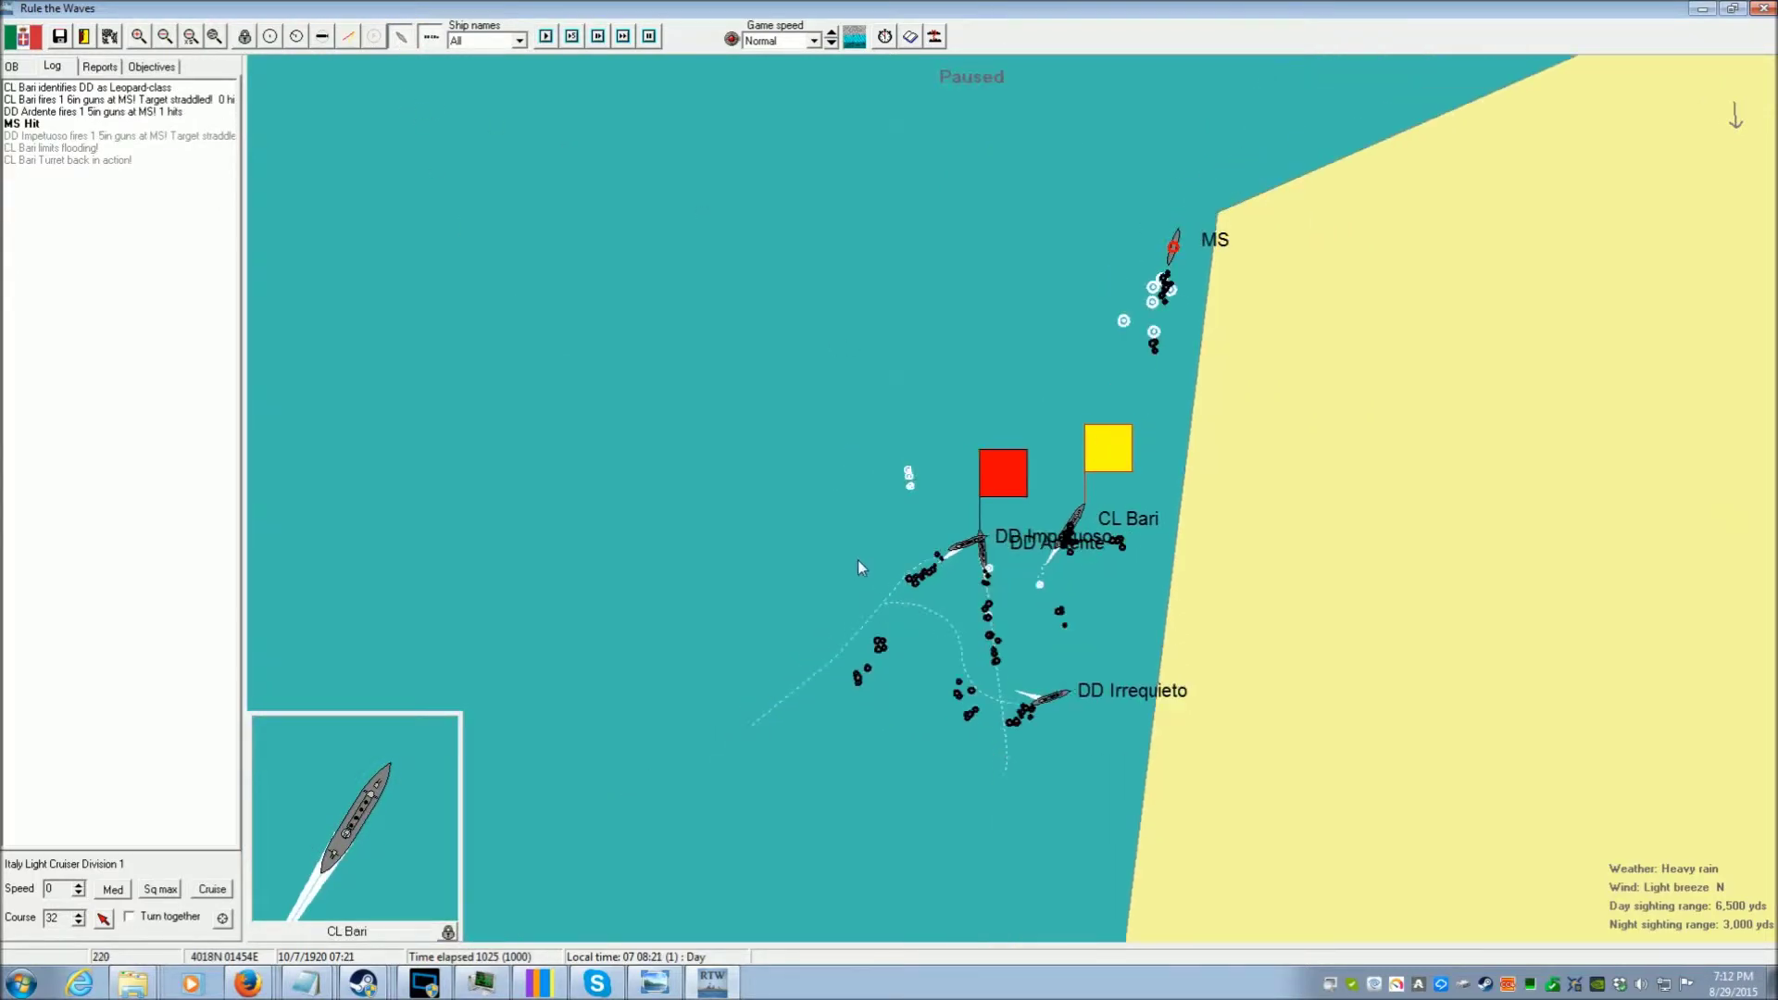
scroll(857, 560, down, 1)
scroll(856, 560, down, 1)
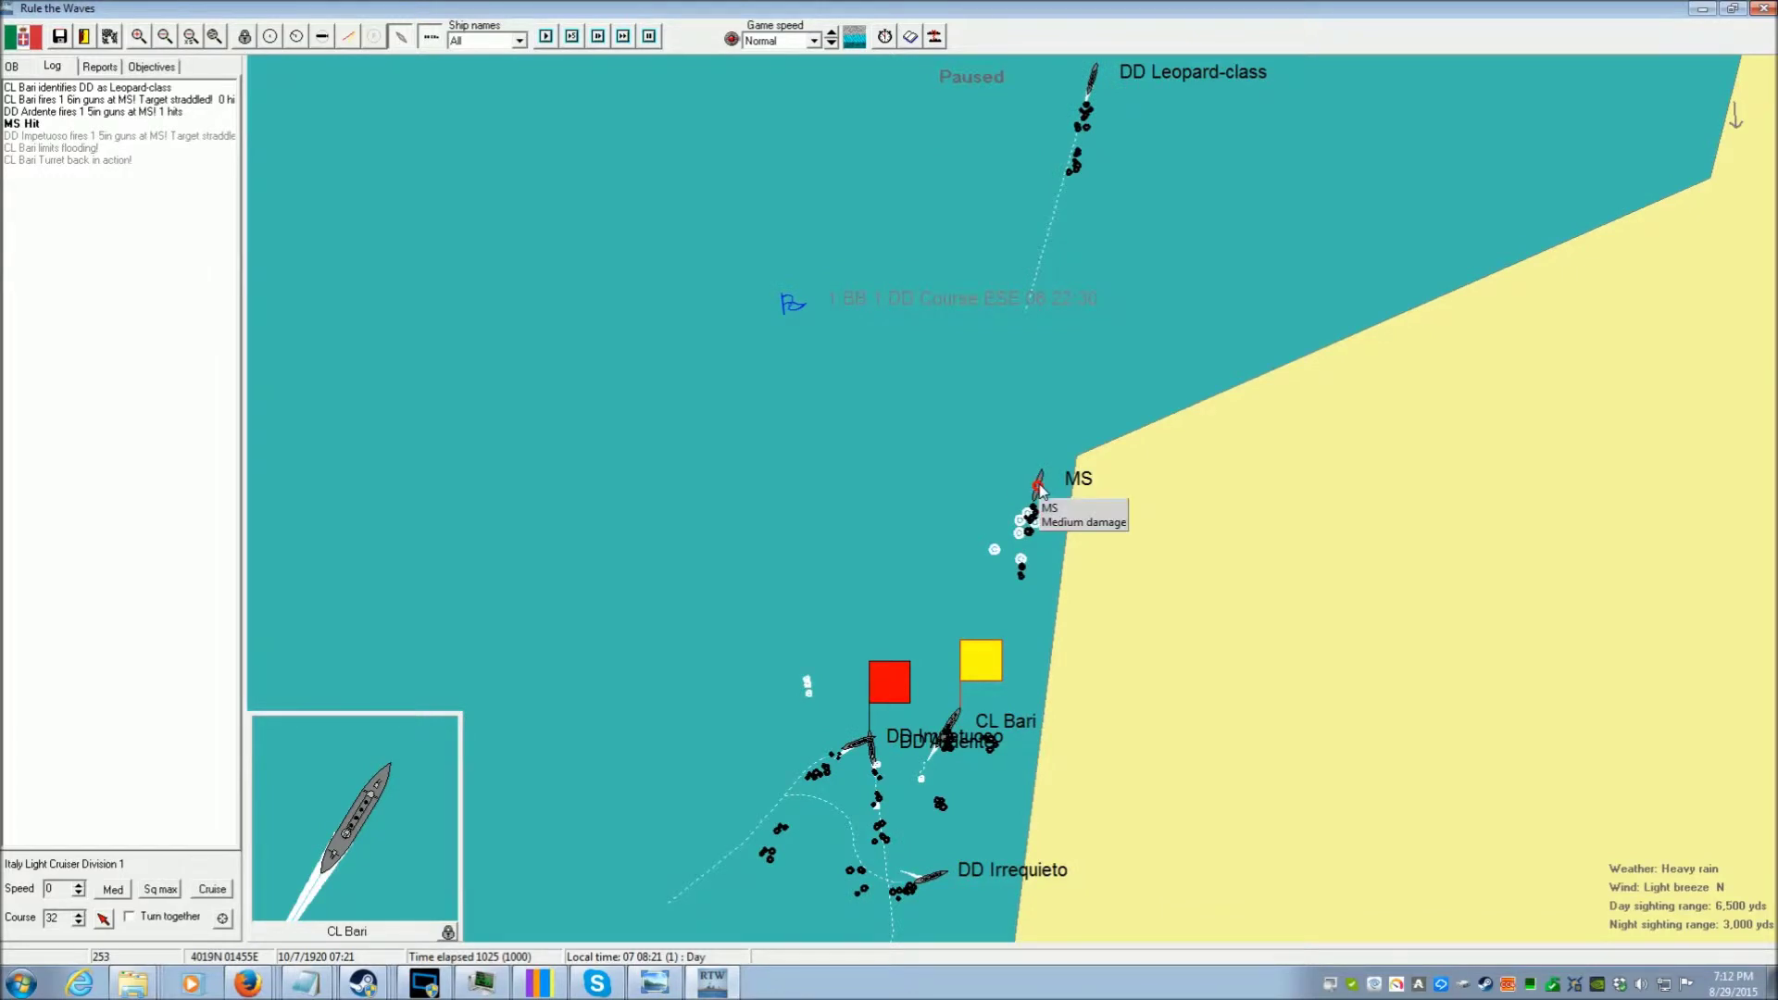
double_click(949, 737)
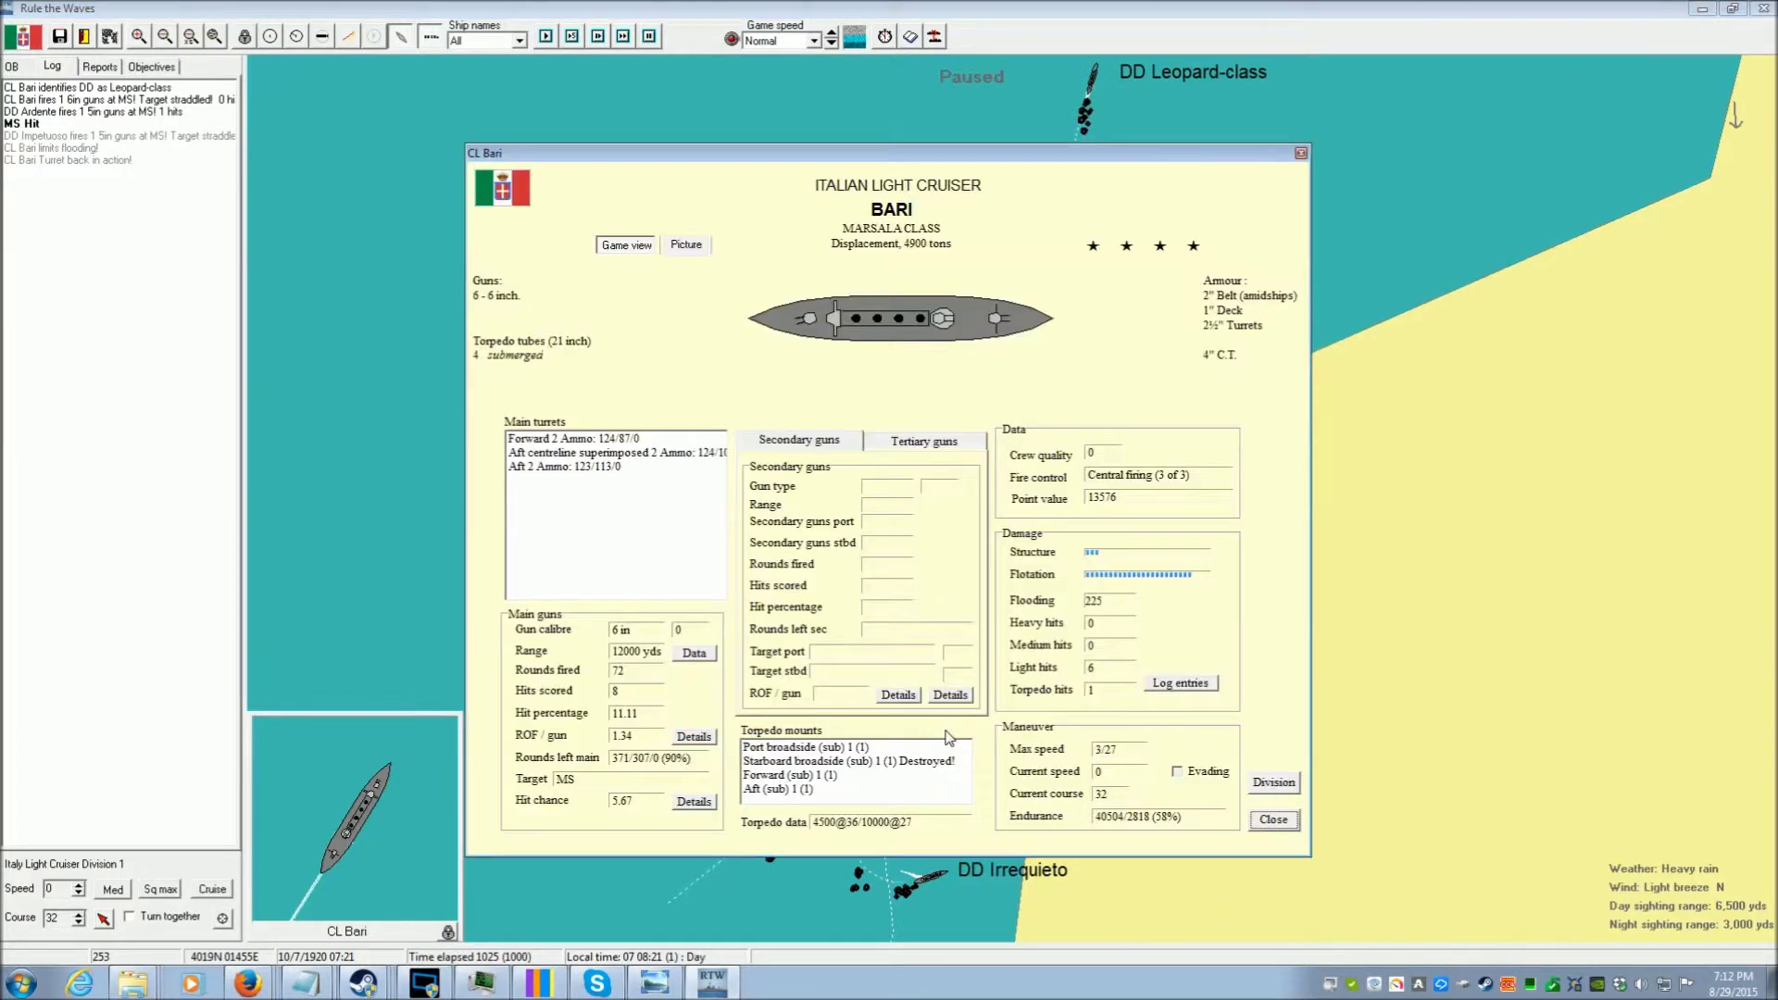
Repeatedly reopen and close CL Bari's damage report, then select DD Ardente's division
click(1273, 820)
scroll(922, 547, up, 2)
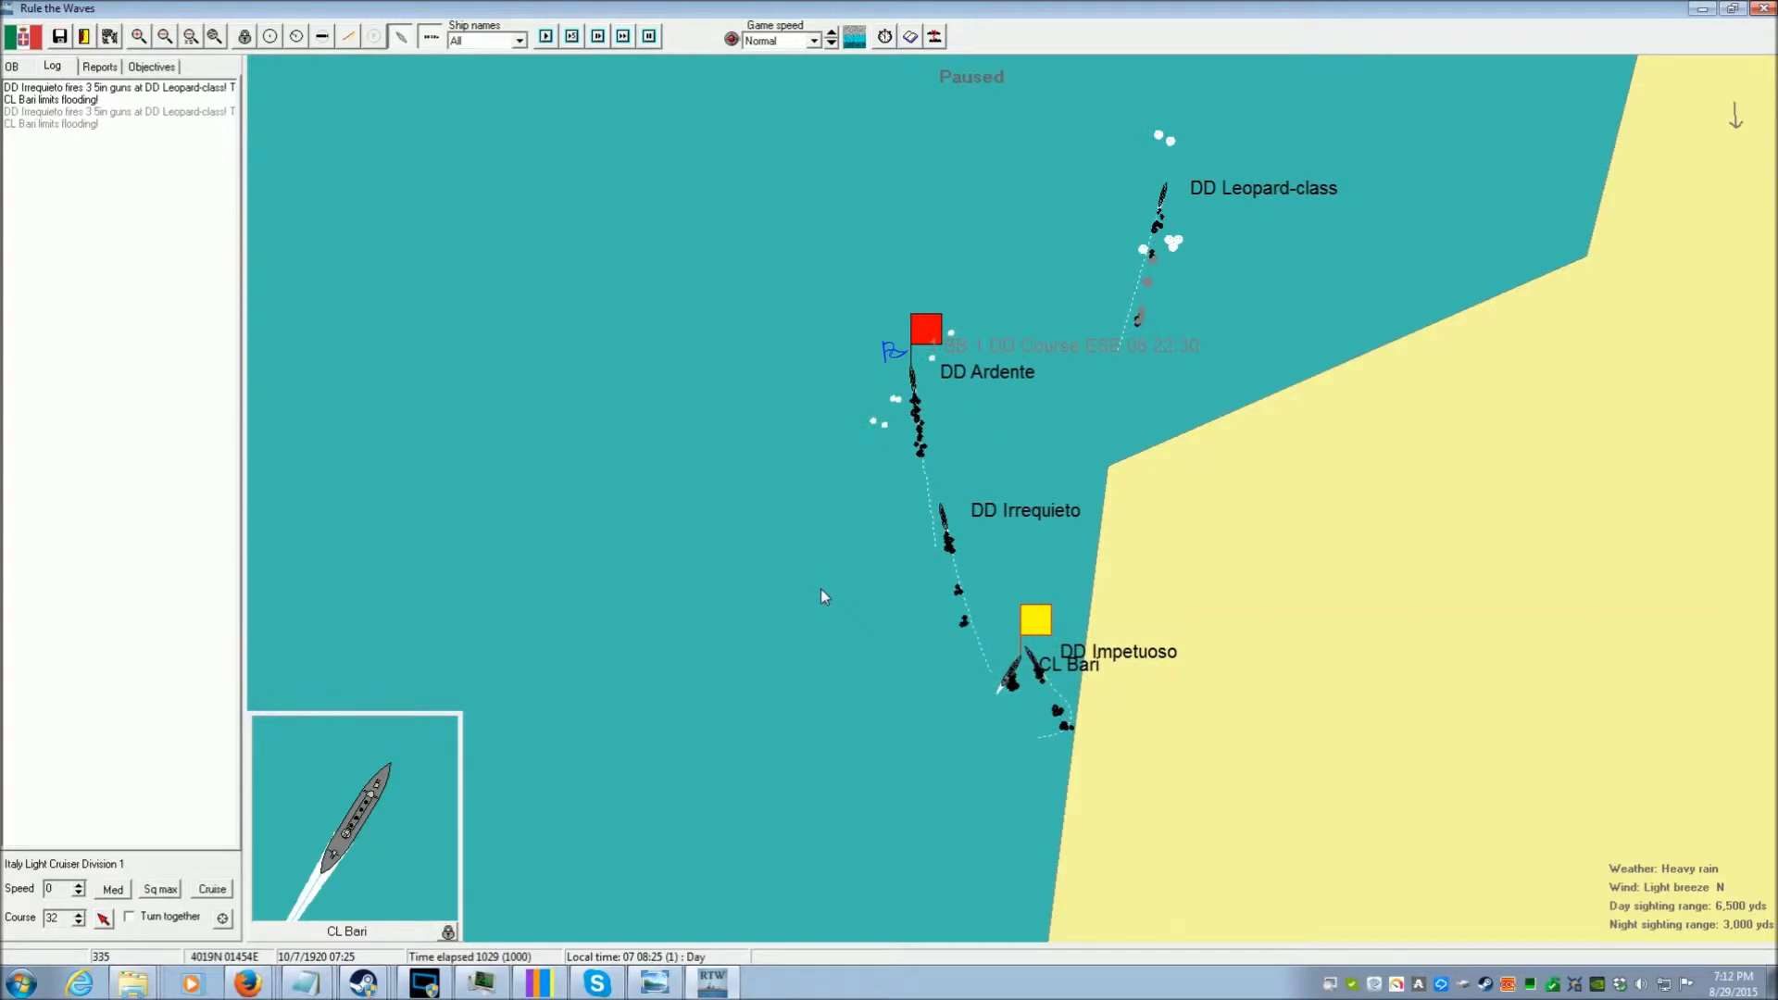
click(1014, 676)
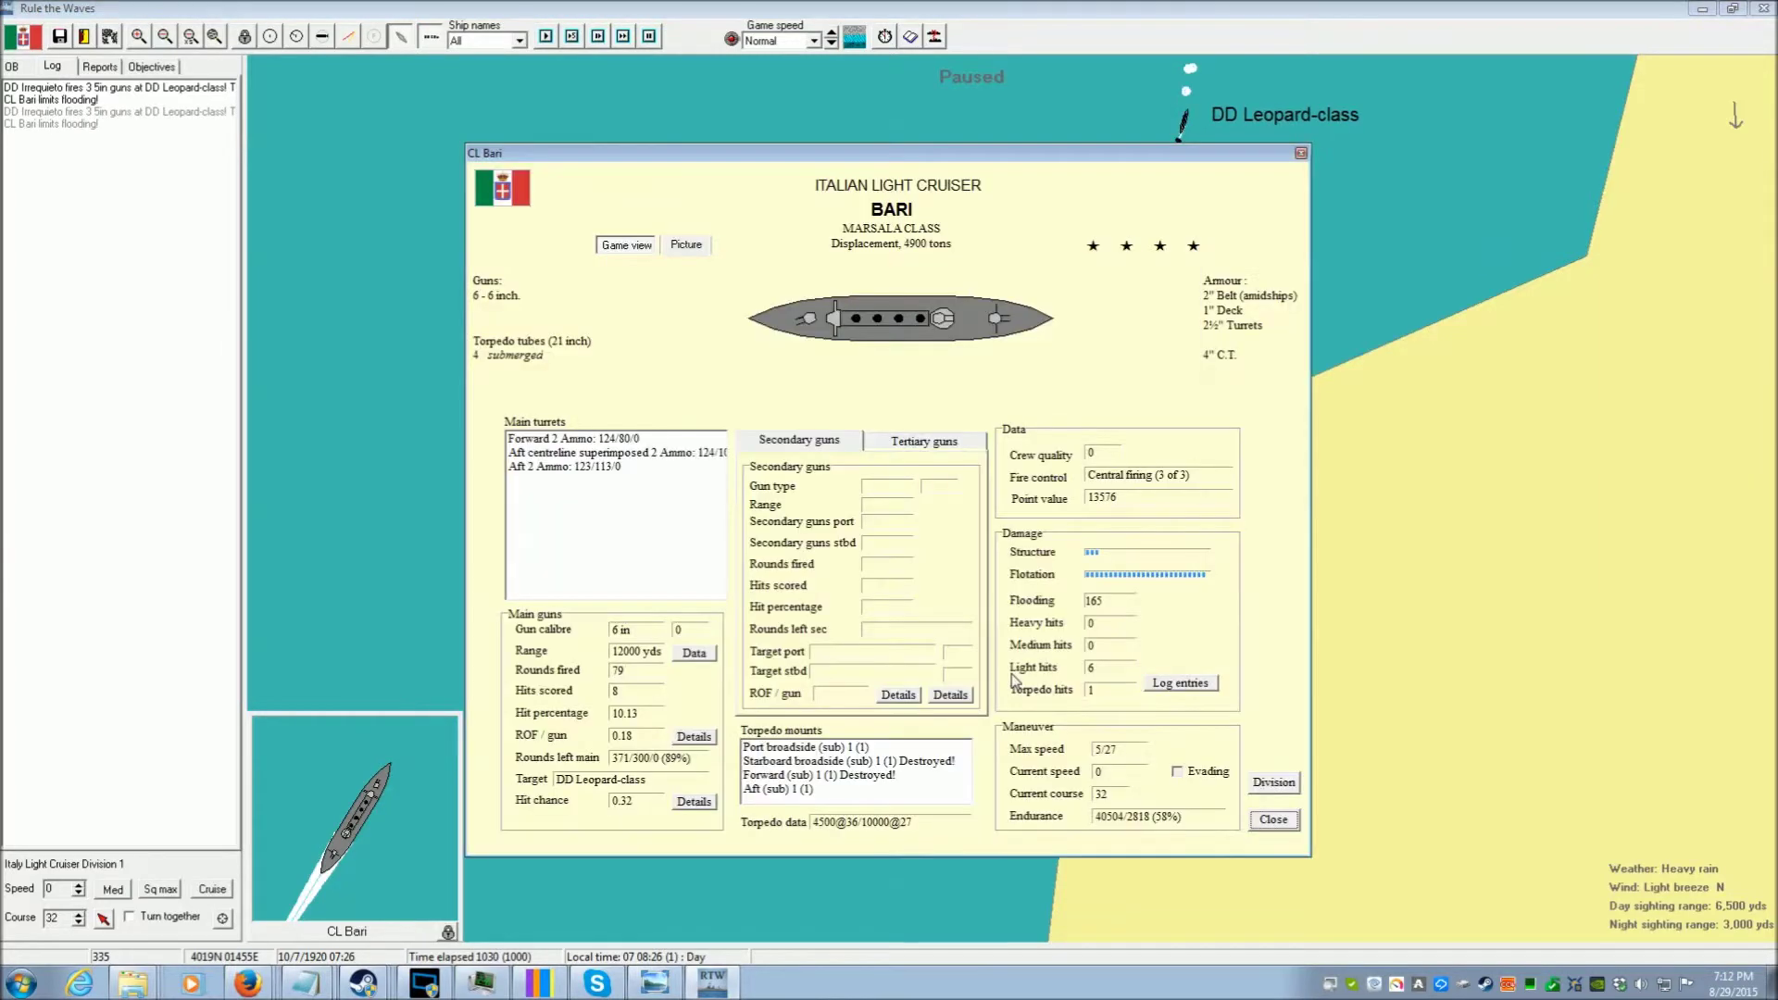
click(1275, 823)
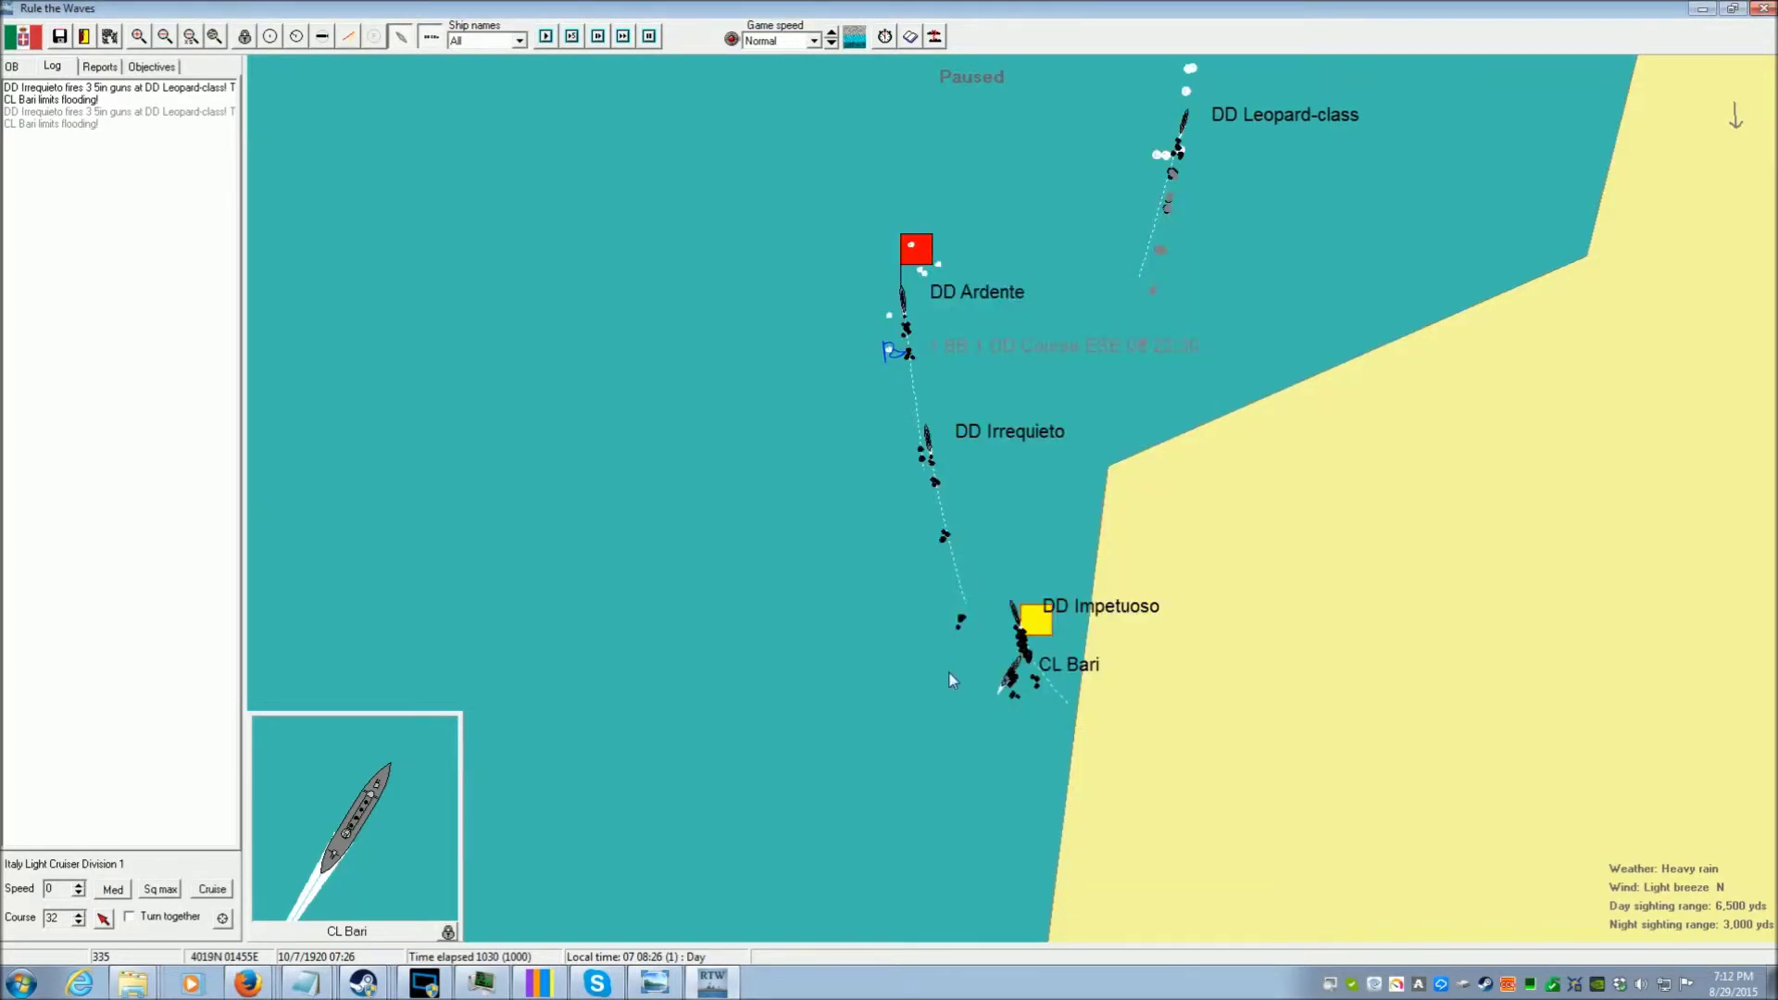
scroll(952, 680, down, 3)
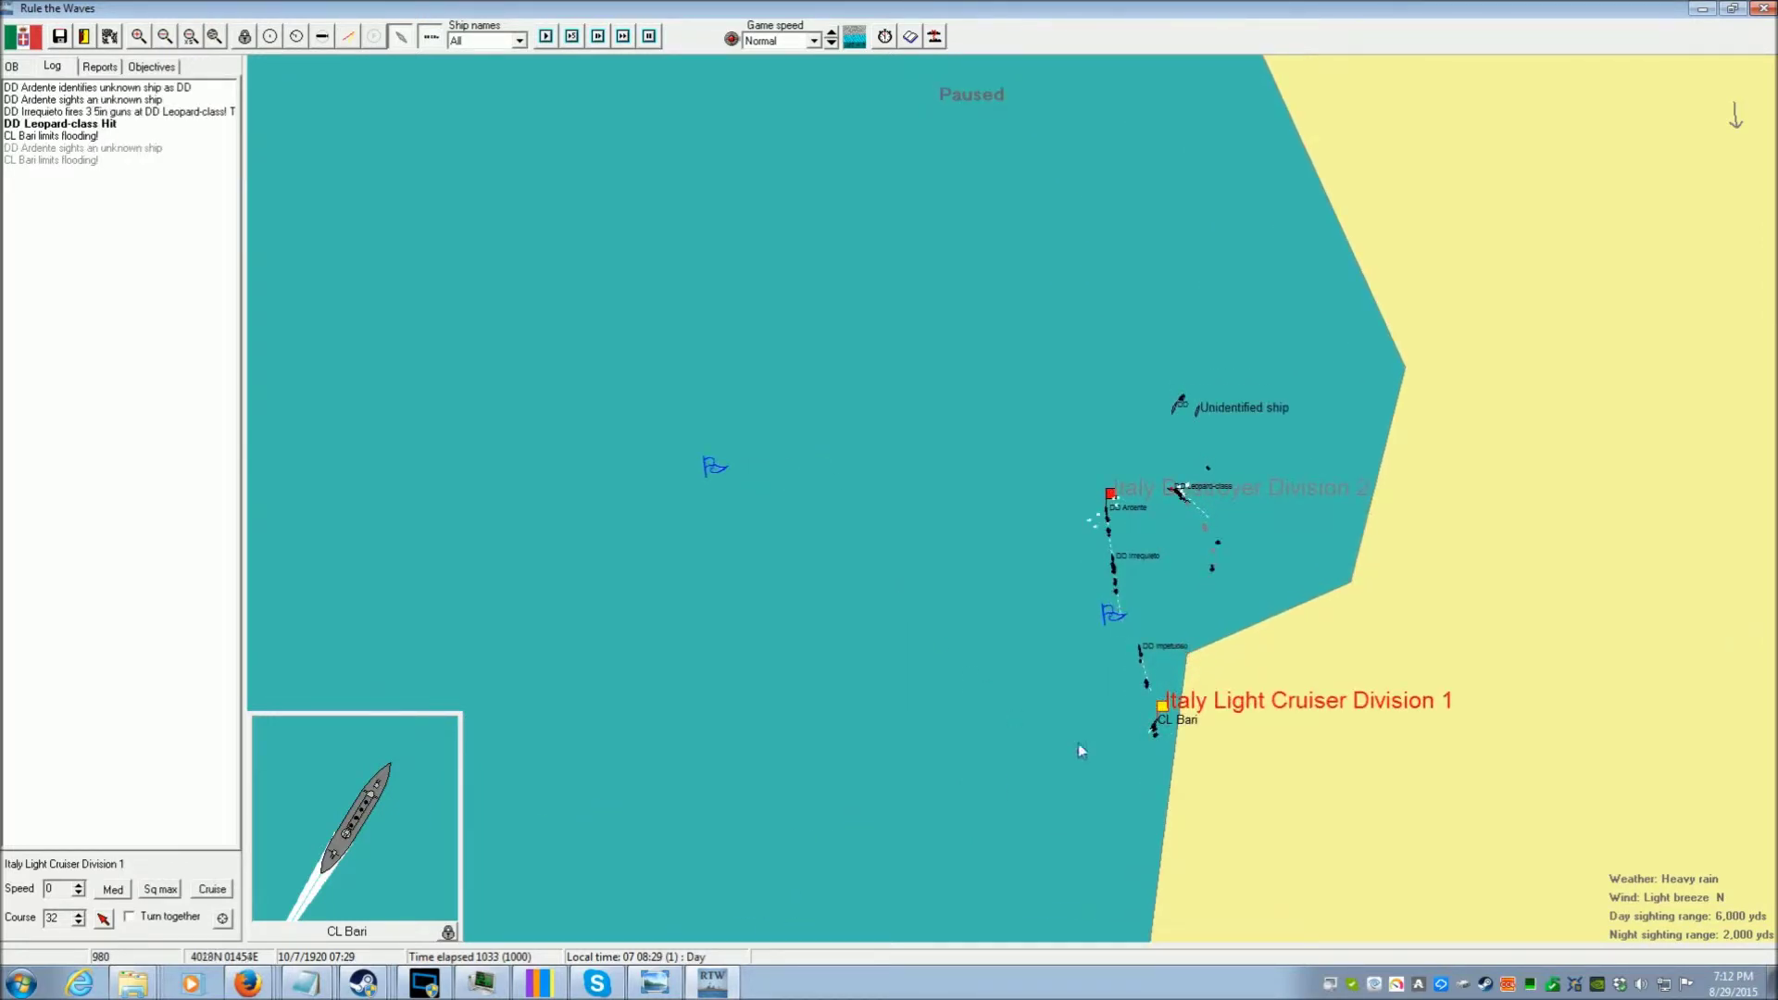
scroll(921, 696, up, 2)
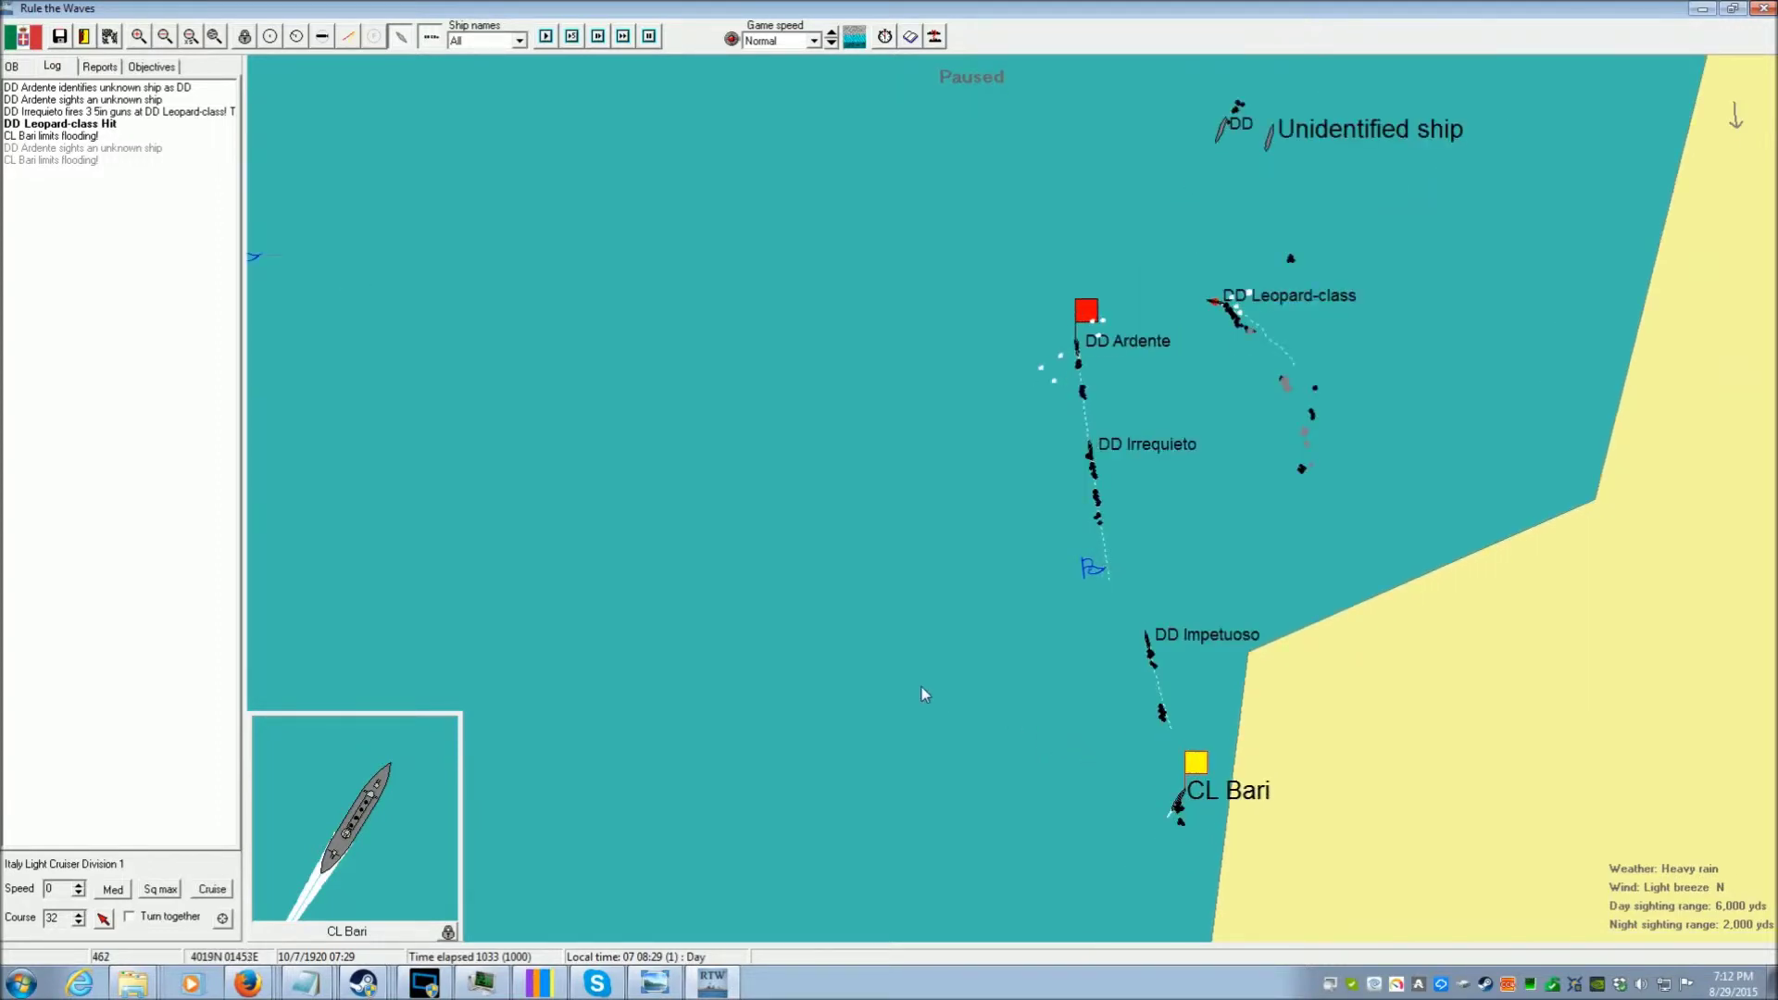
drag(918, 690, 770, 517)
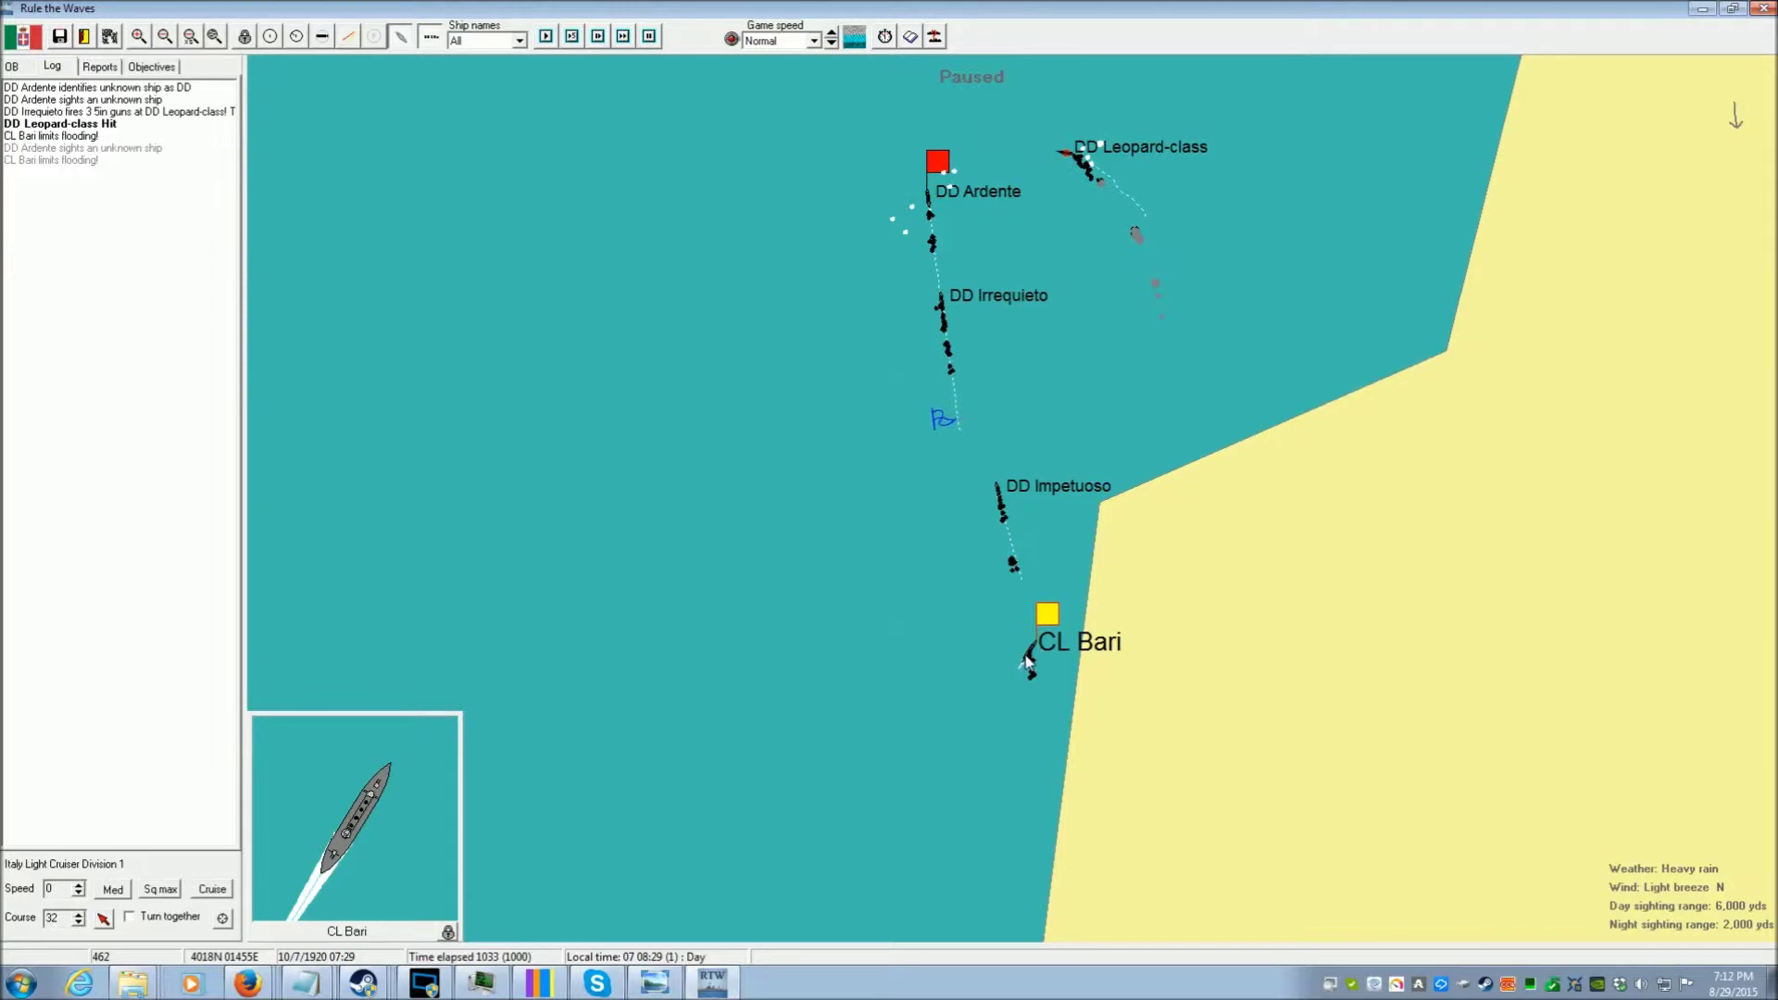
double_click(1029, 664)
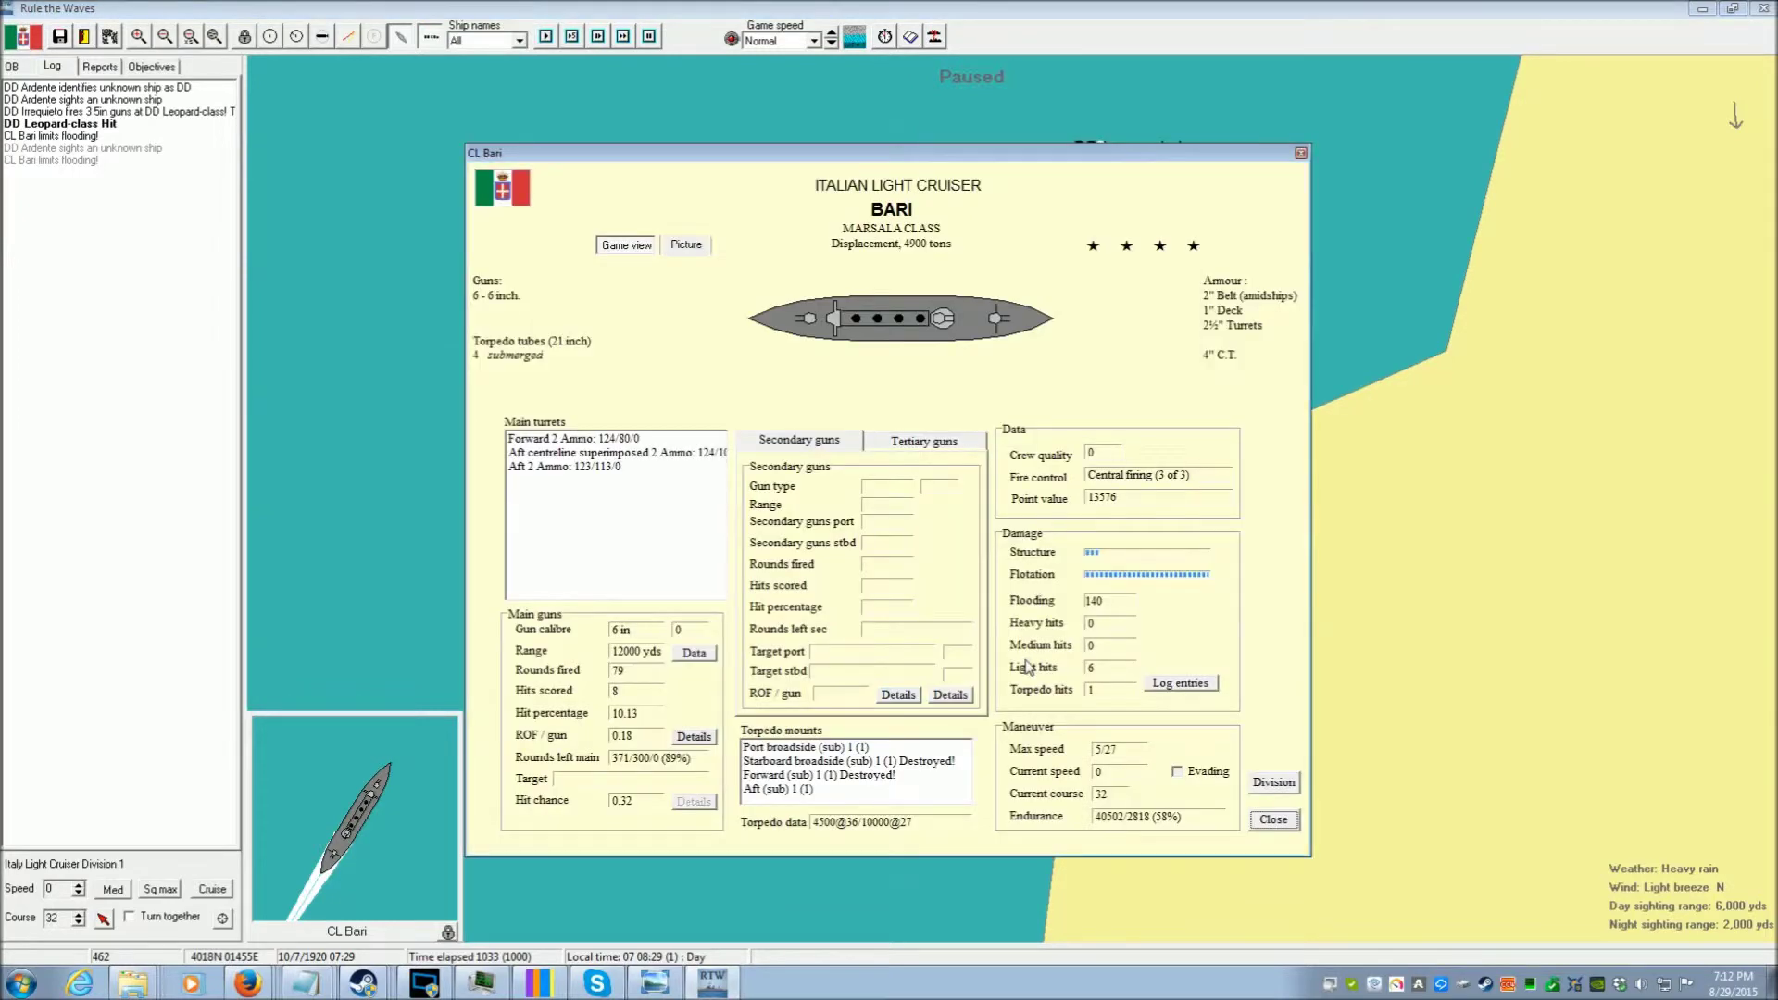
click(1269, 823)
double_click(1036, 661)
click(1271, 818)
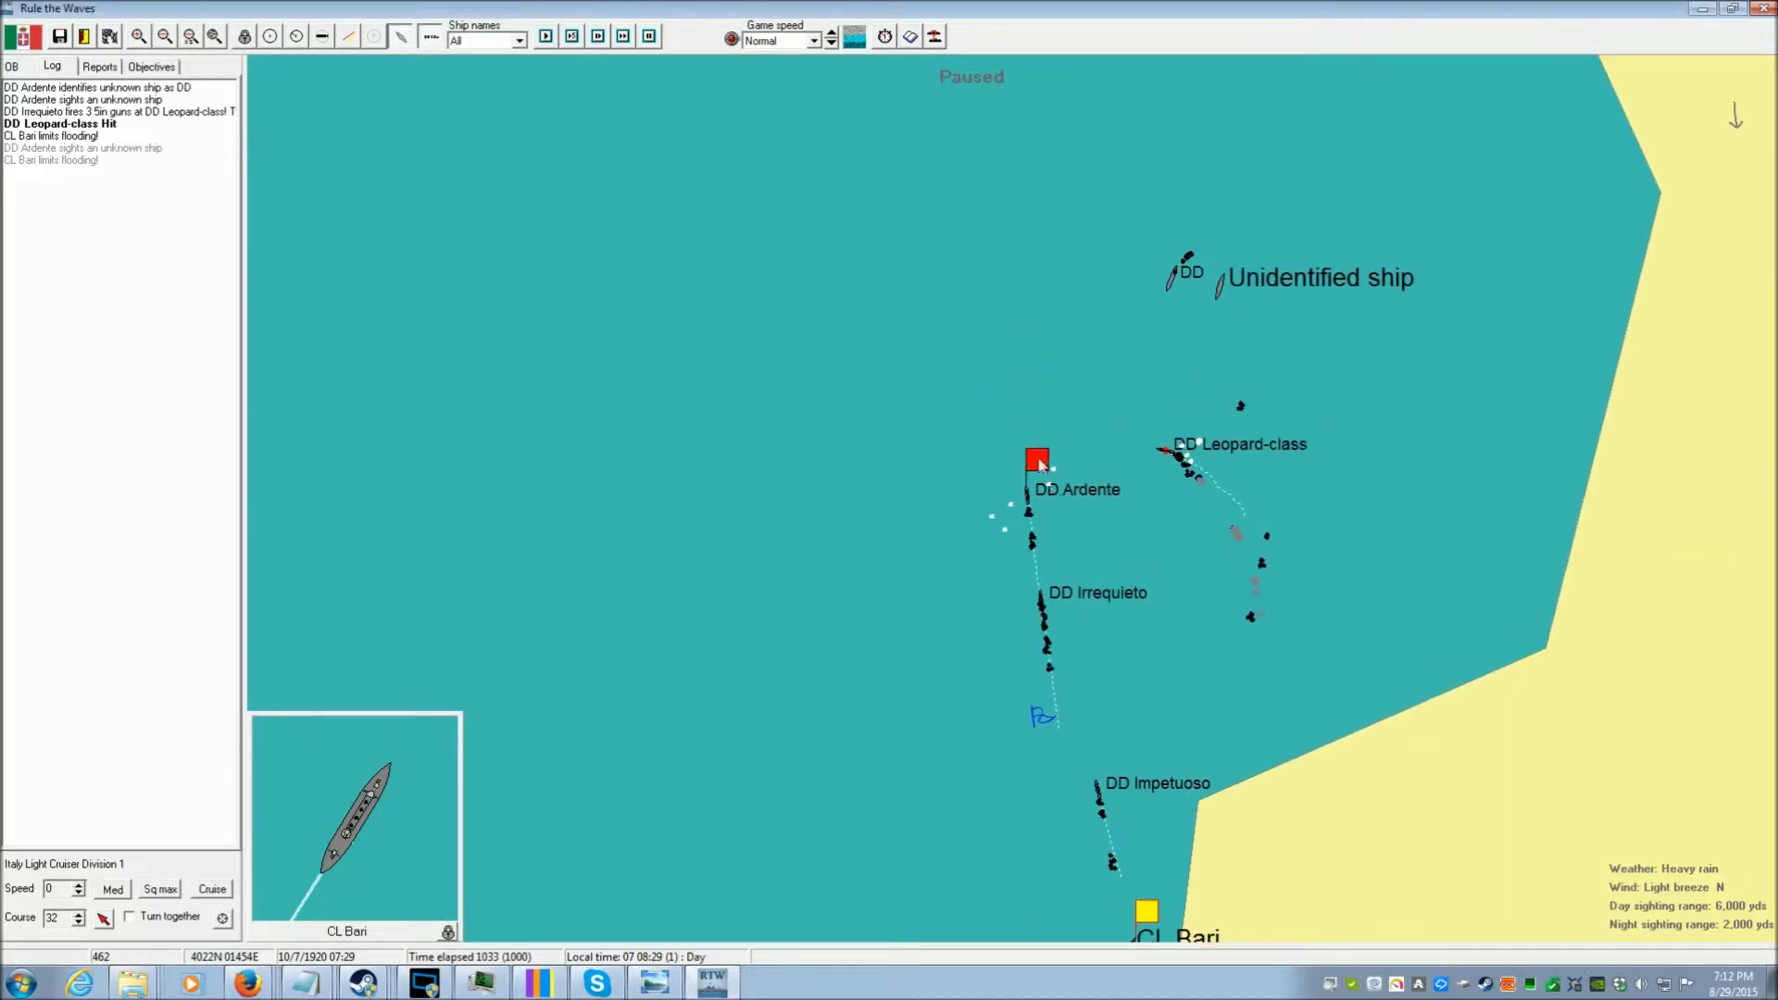
click(1038, 463)
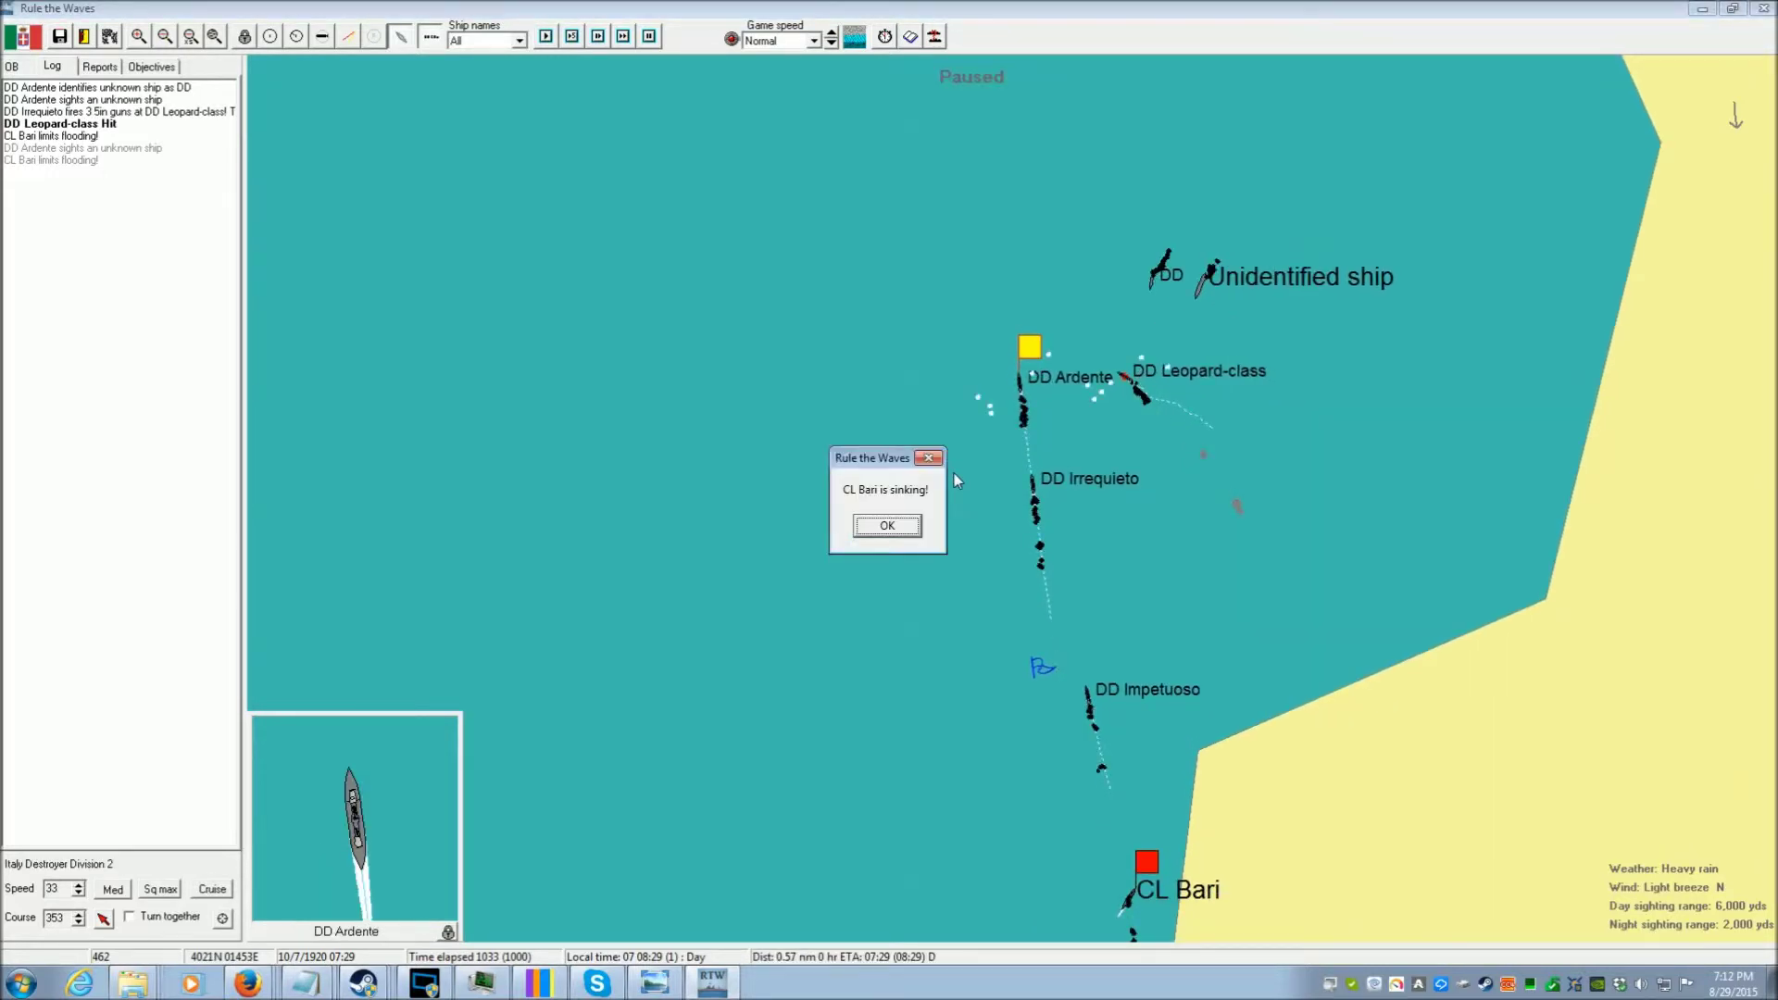
Dismiss the sinking and AI-control notices, then select CL Bari
click(877, 528)
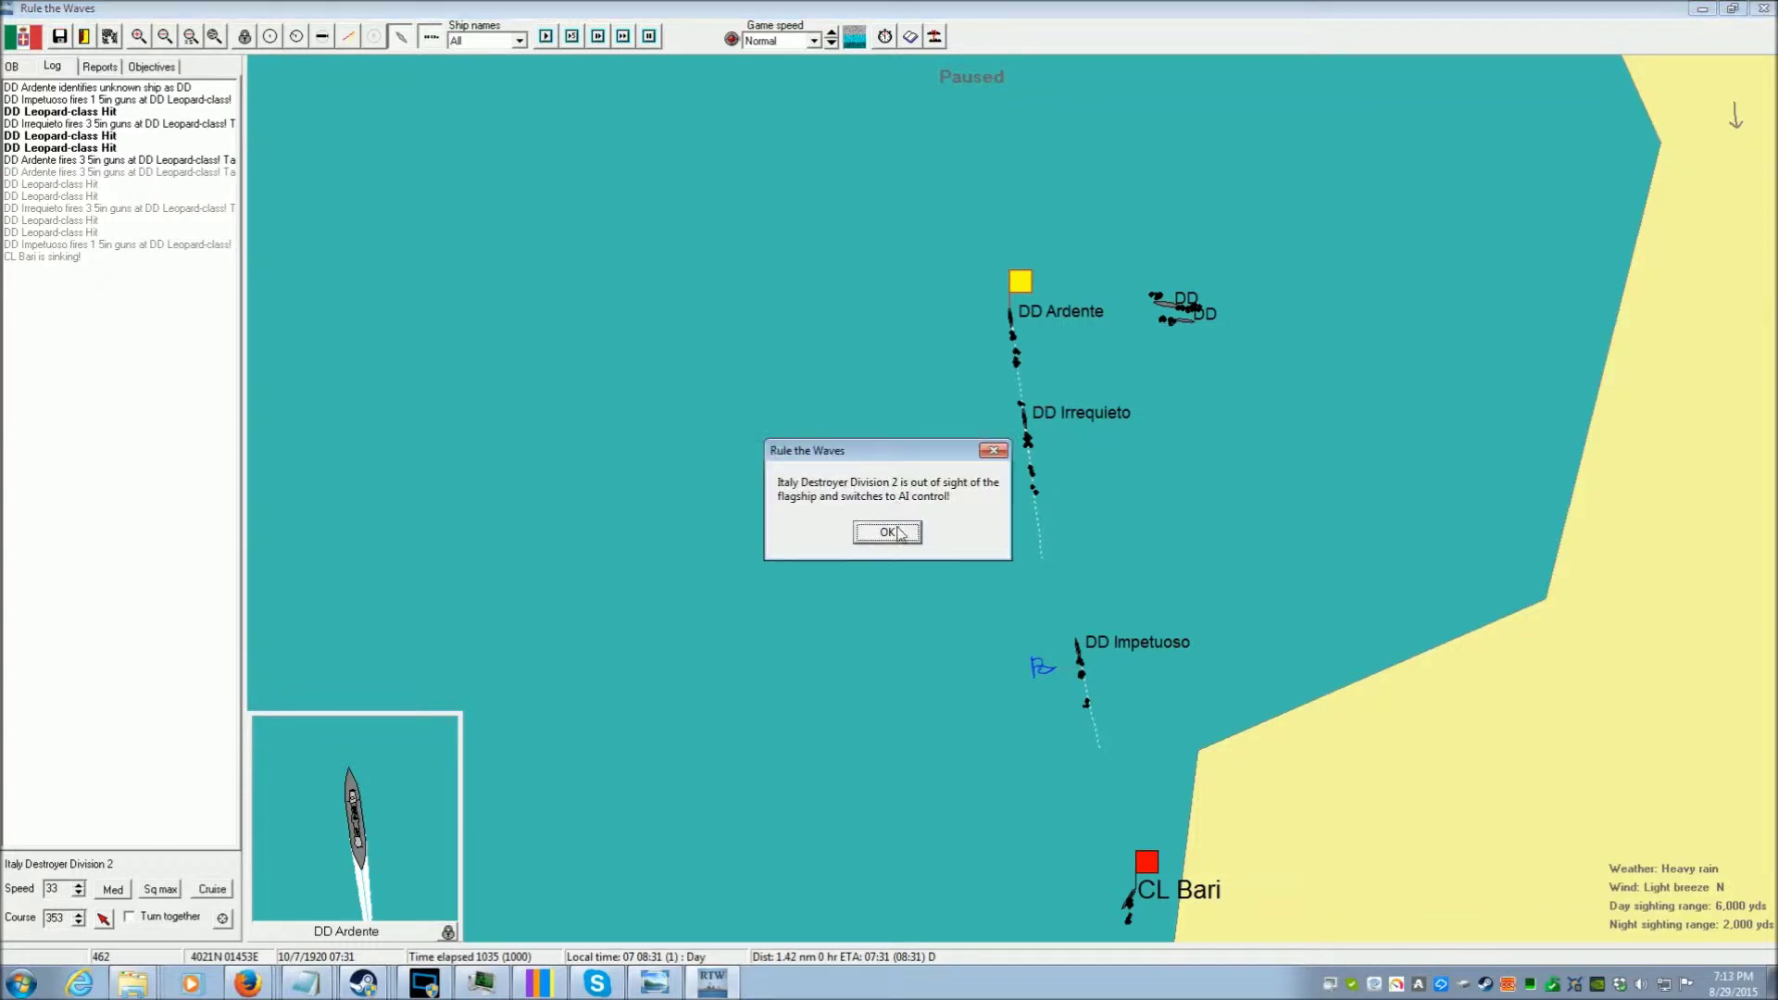
click(887, 535)
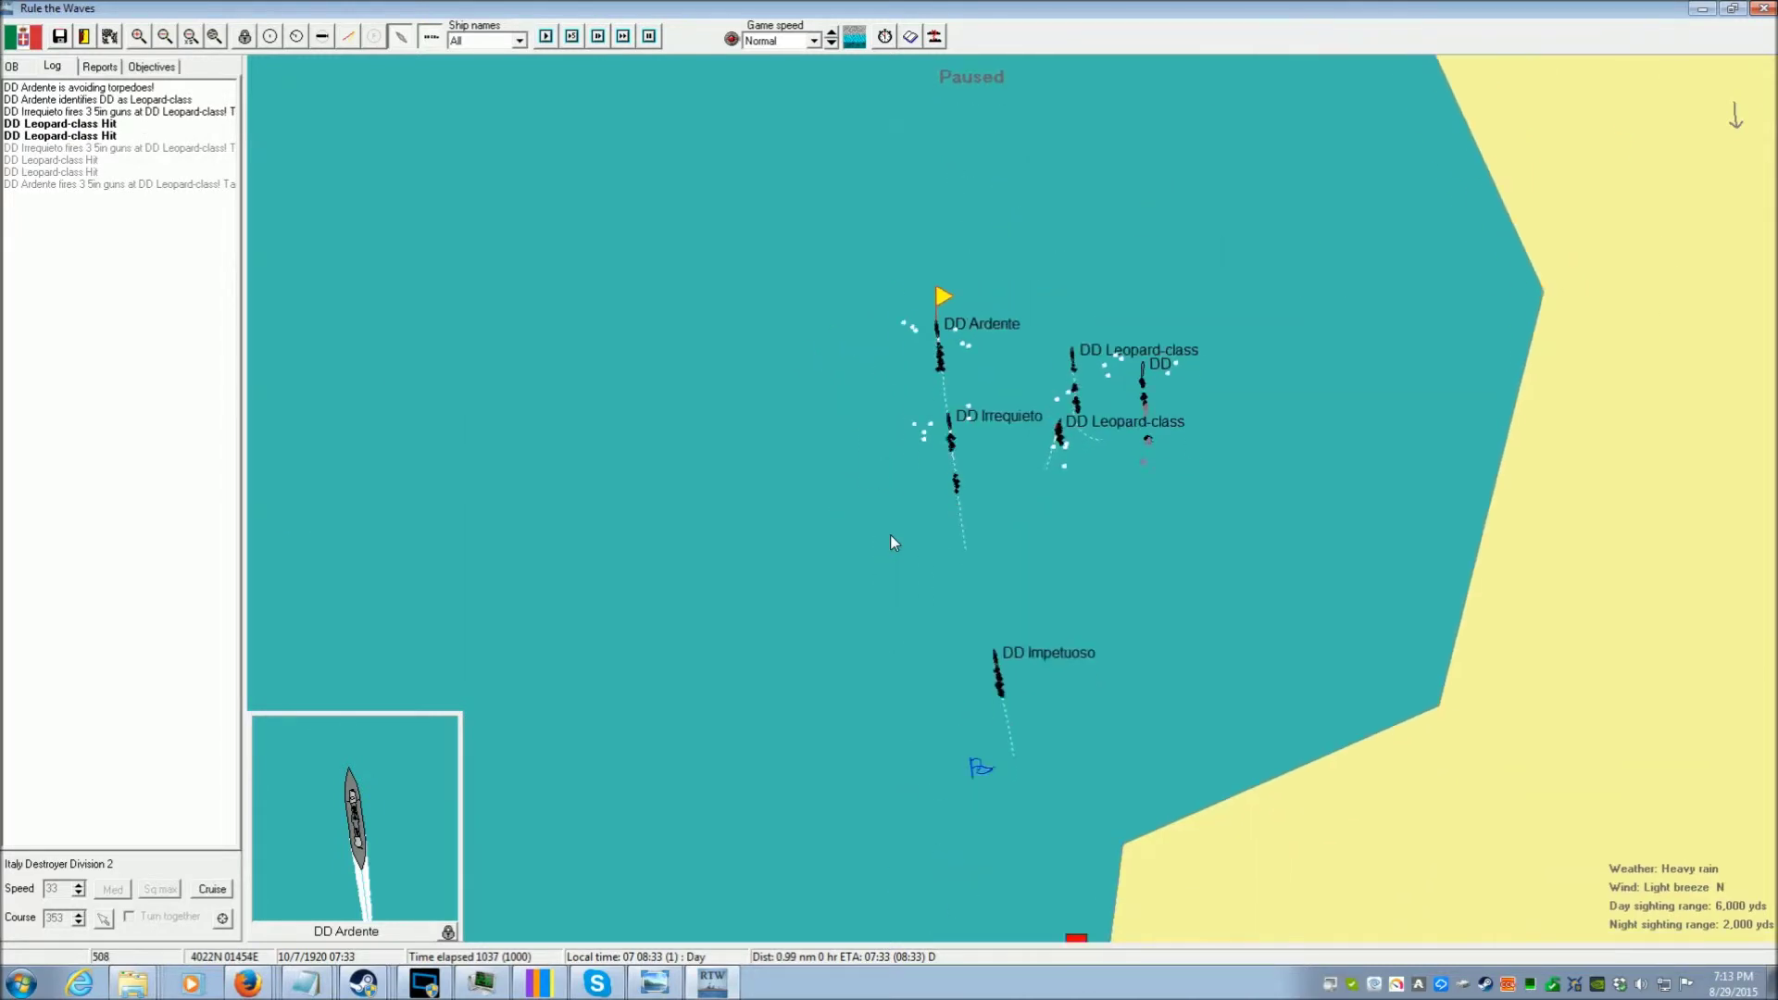
scroll(892, 542, down, 3)
click(1144, 702)
scroll(765, 570, up, 2)
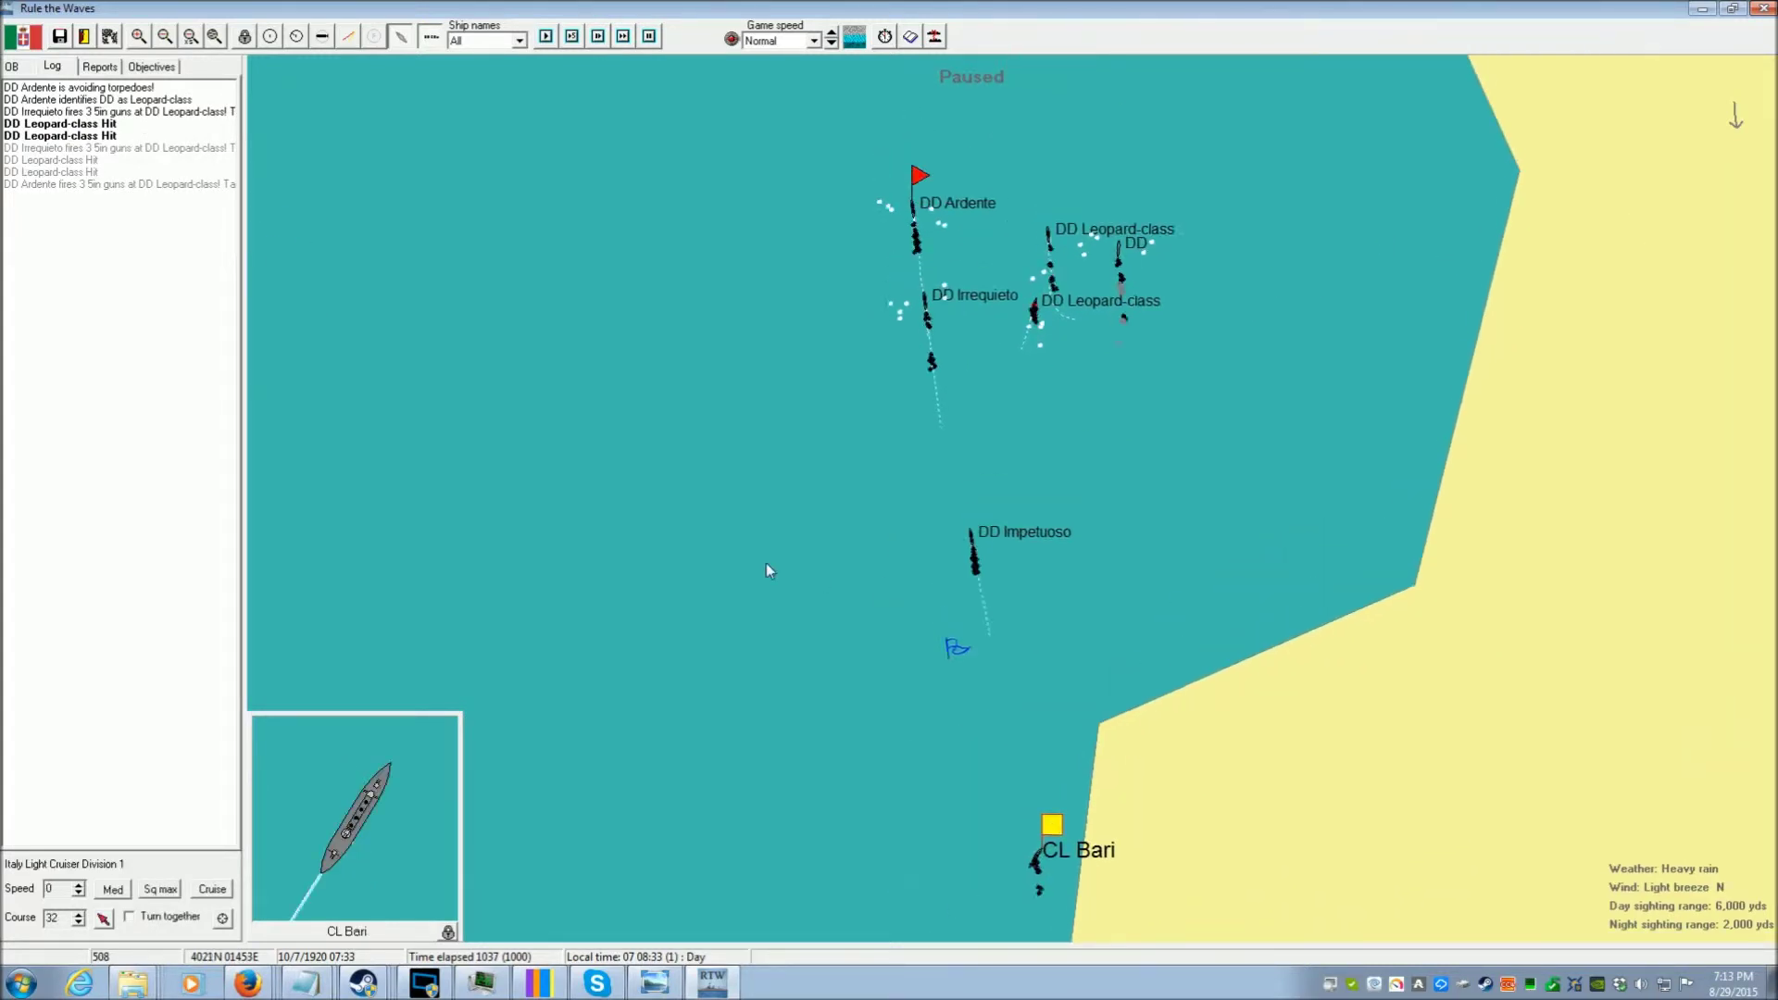
scroll(713, 554, up, 3)
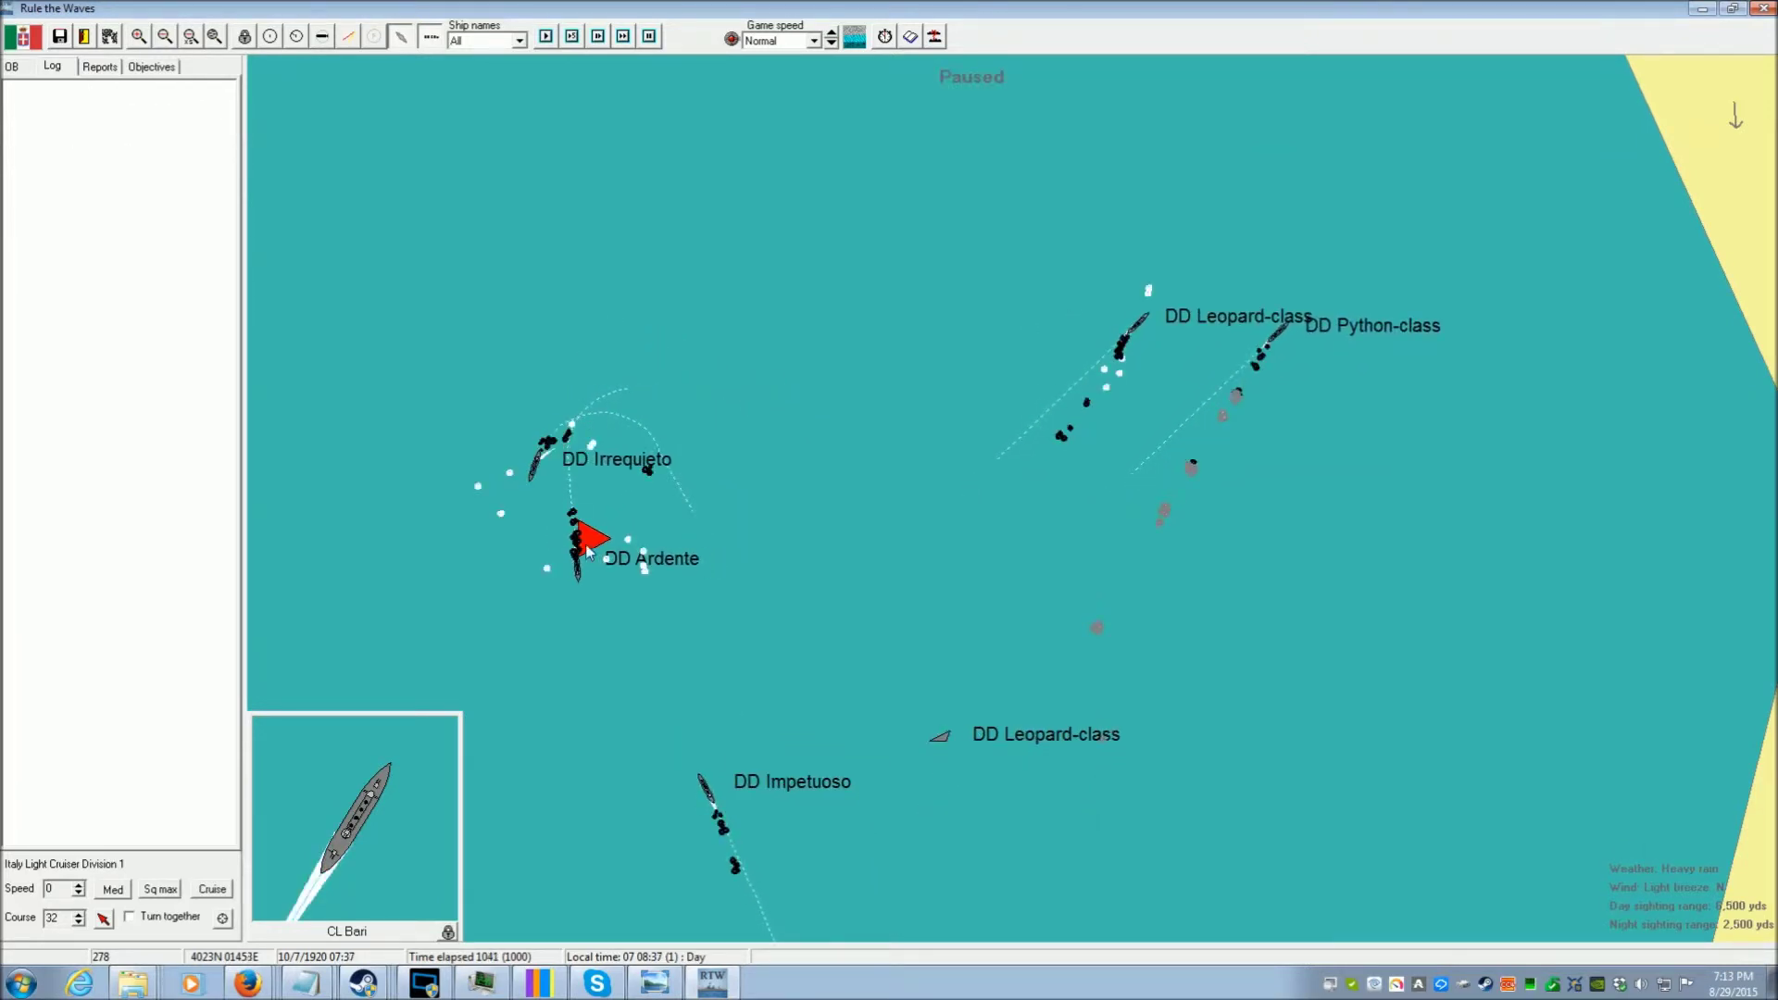
Open DD Ardente's division orders, keep the role Independent, and confirm
click(590, 540)
double_click(594, 542)
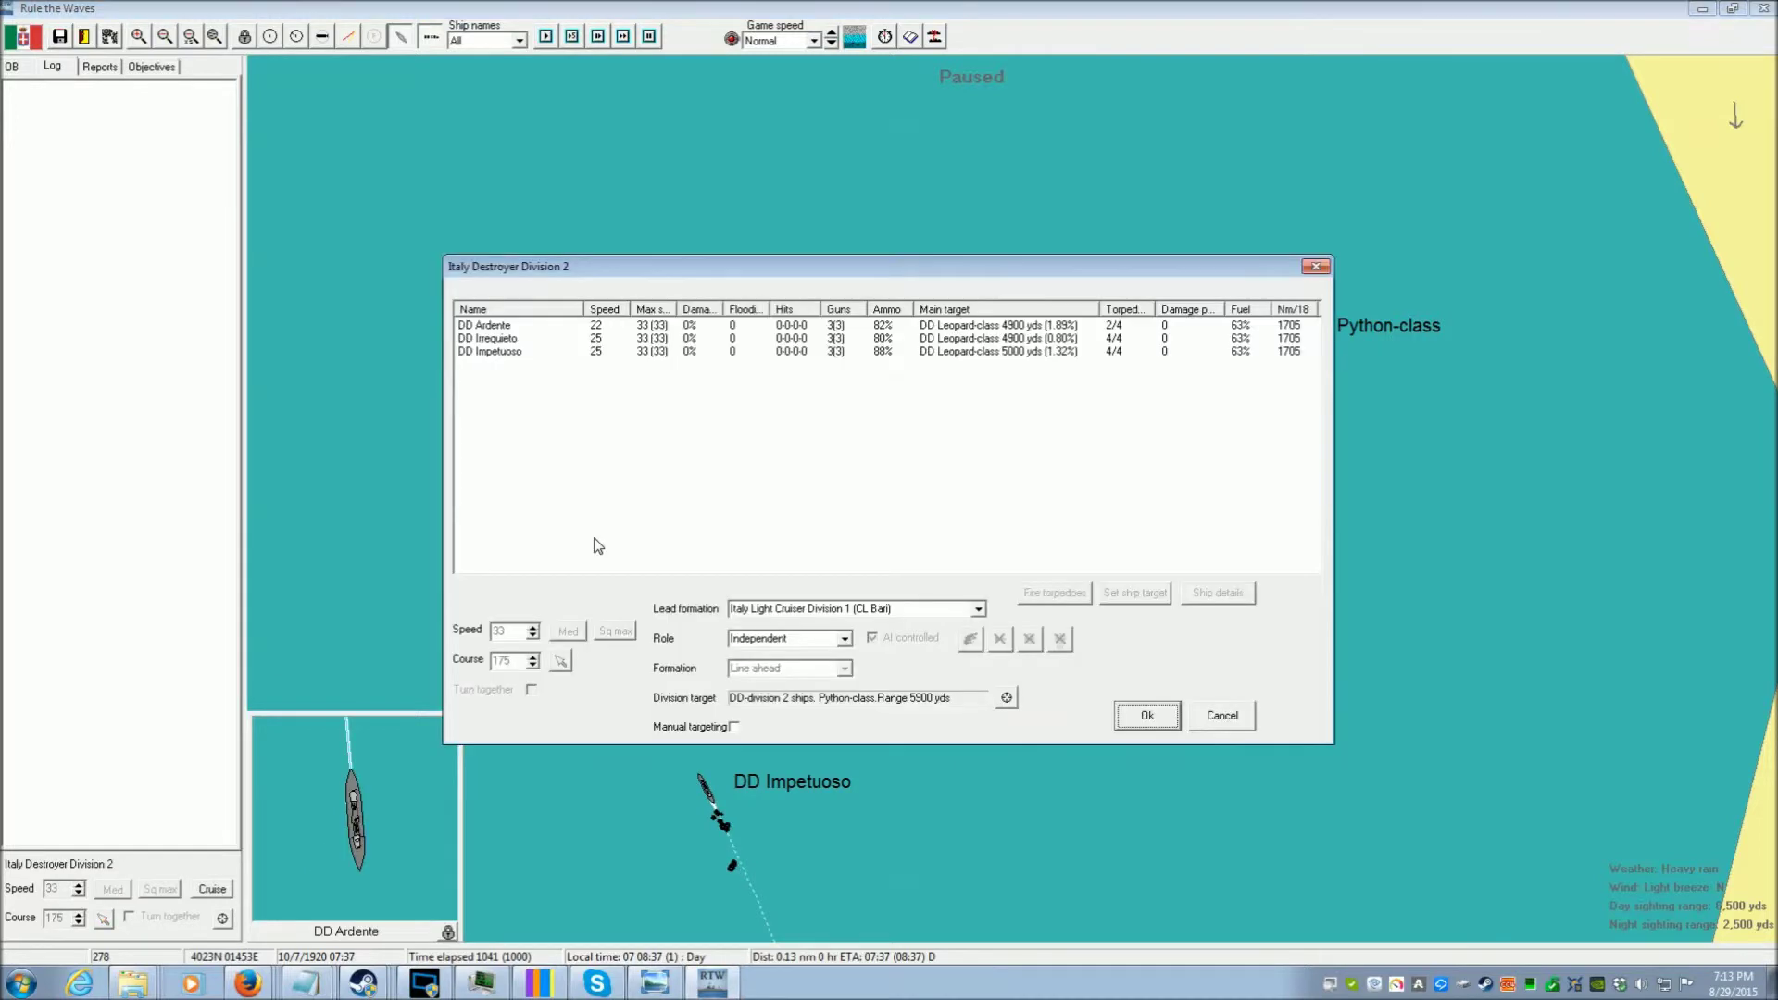
click(844, 640)
click(852, 646)
click(1144, 717)
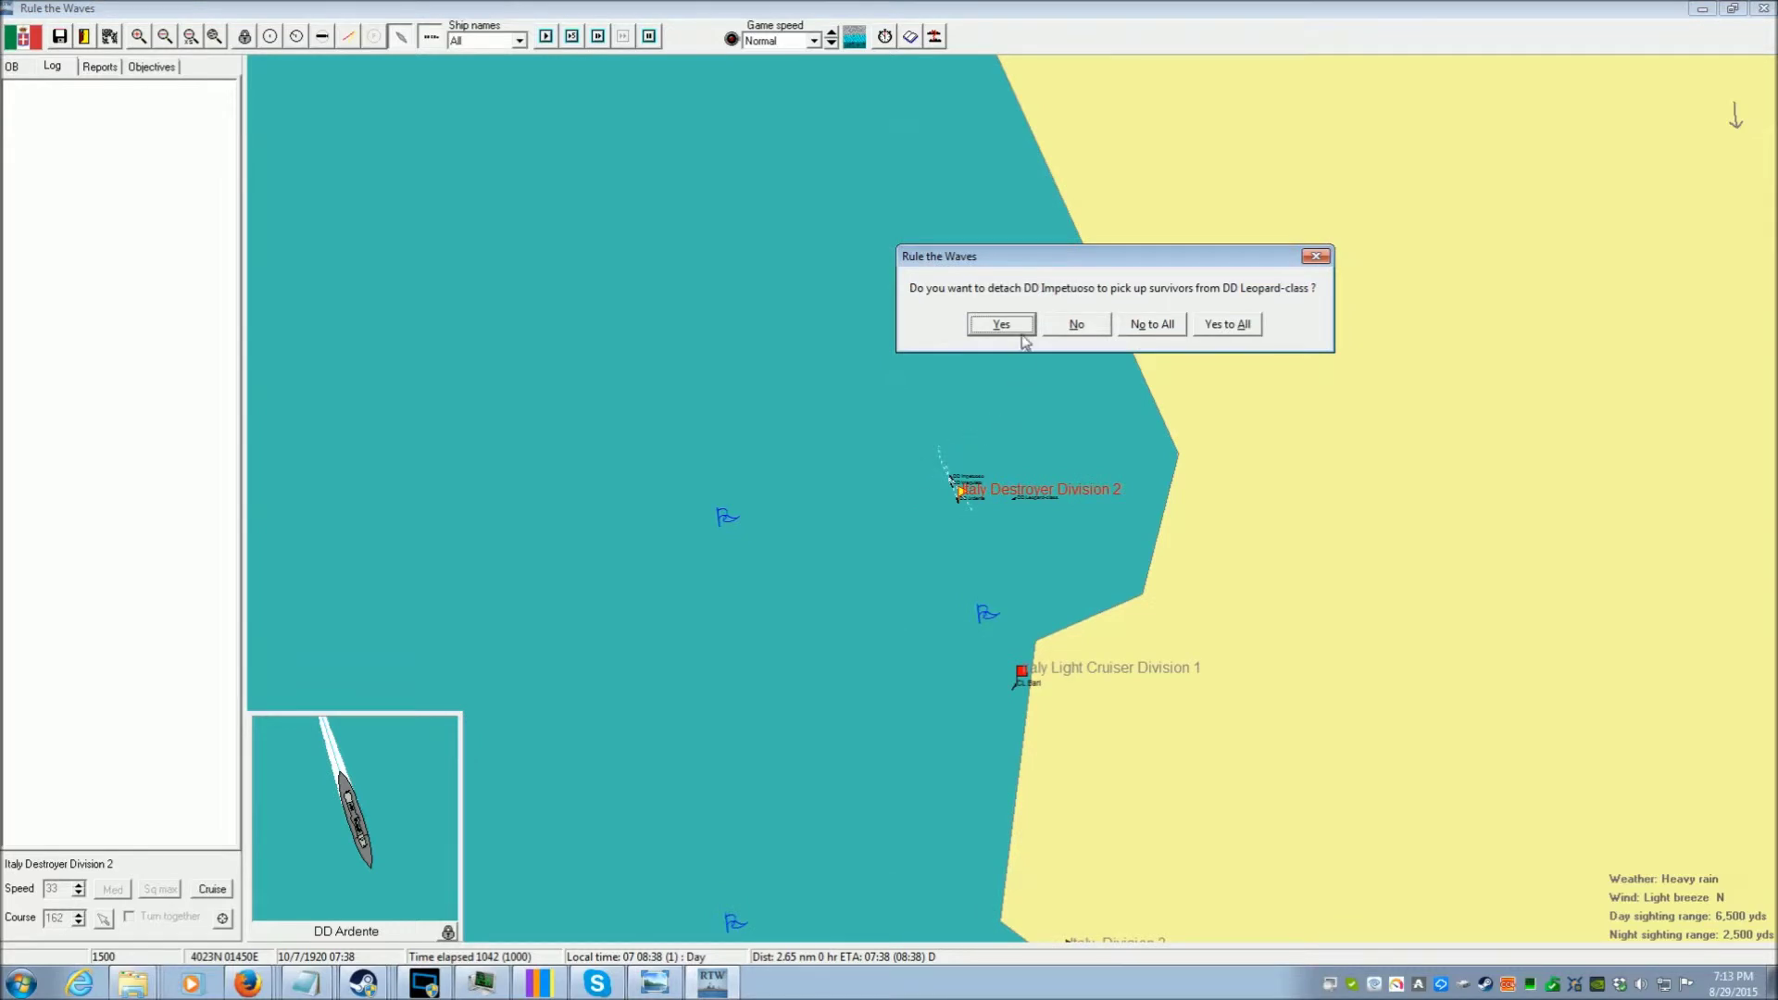
Detach DD Impetuoso and DD Irrequieto to rescue survivors
click(1021, 335)
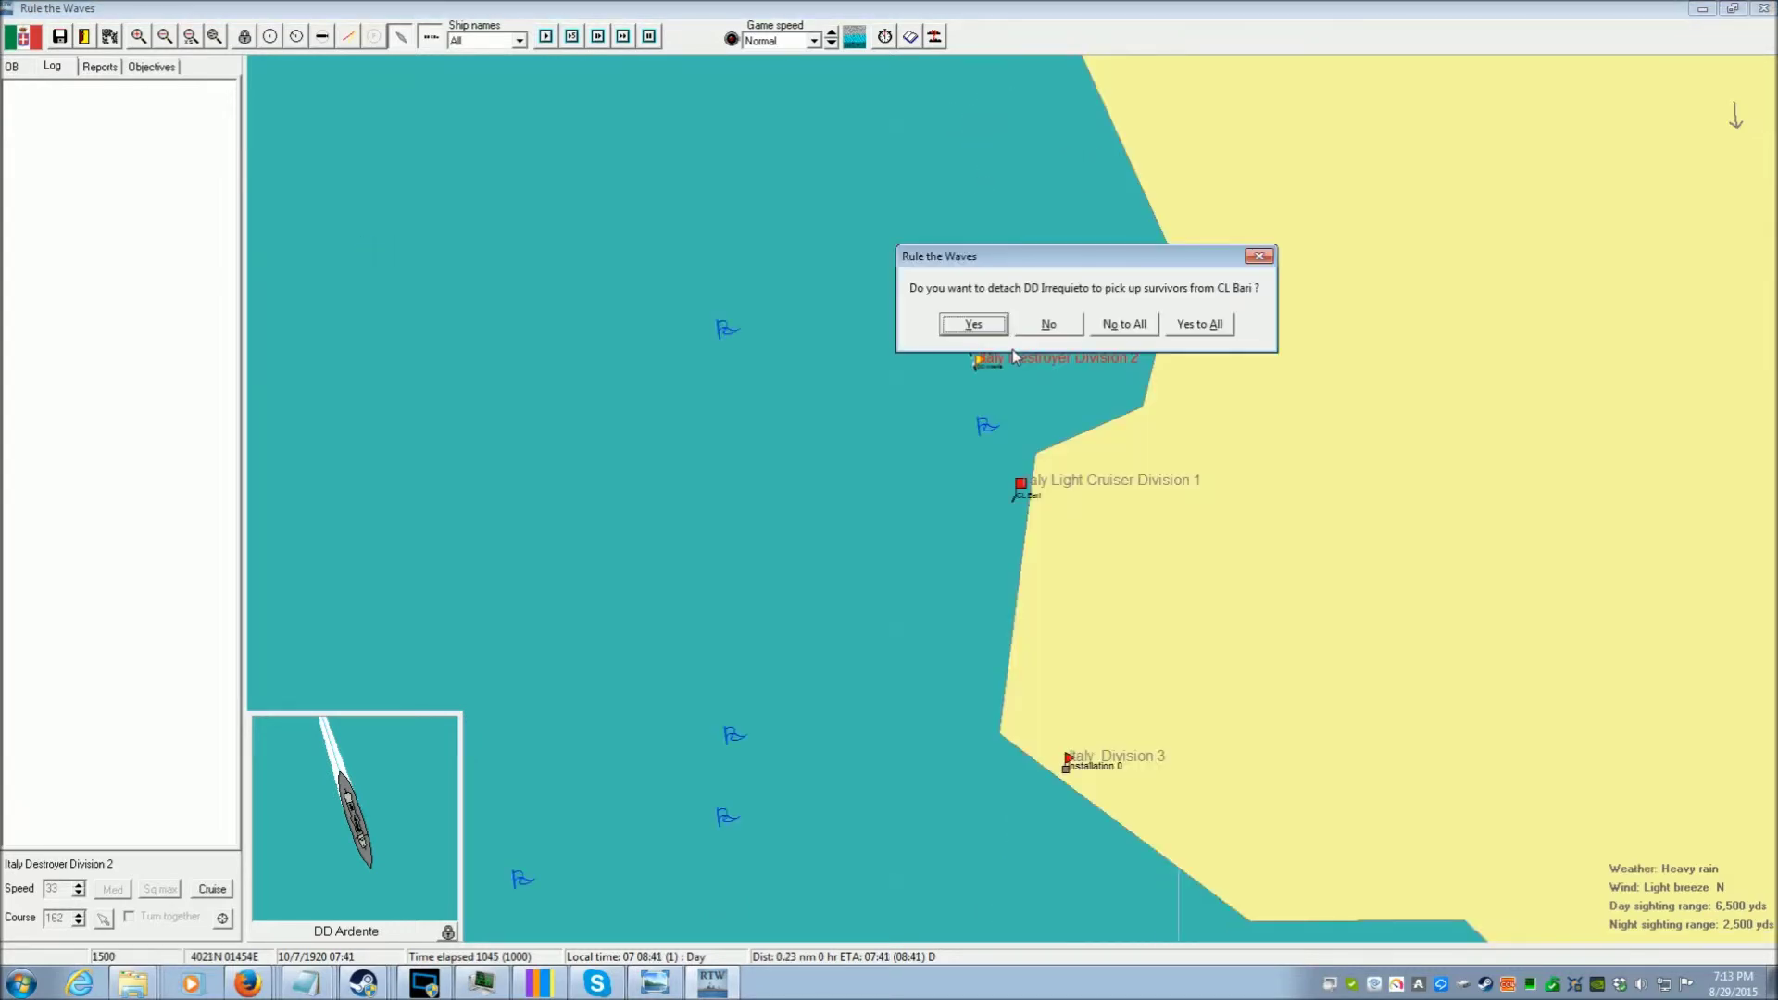
click(992, 332)
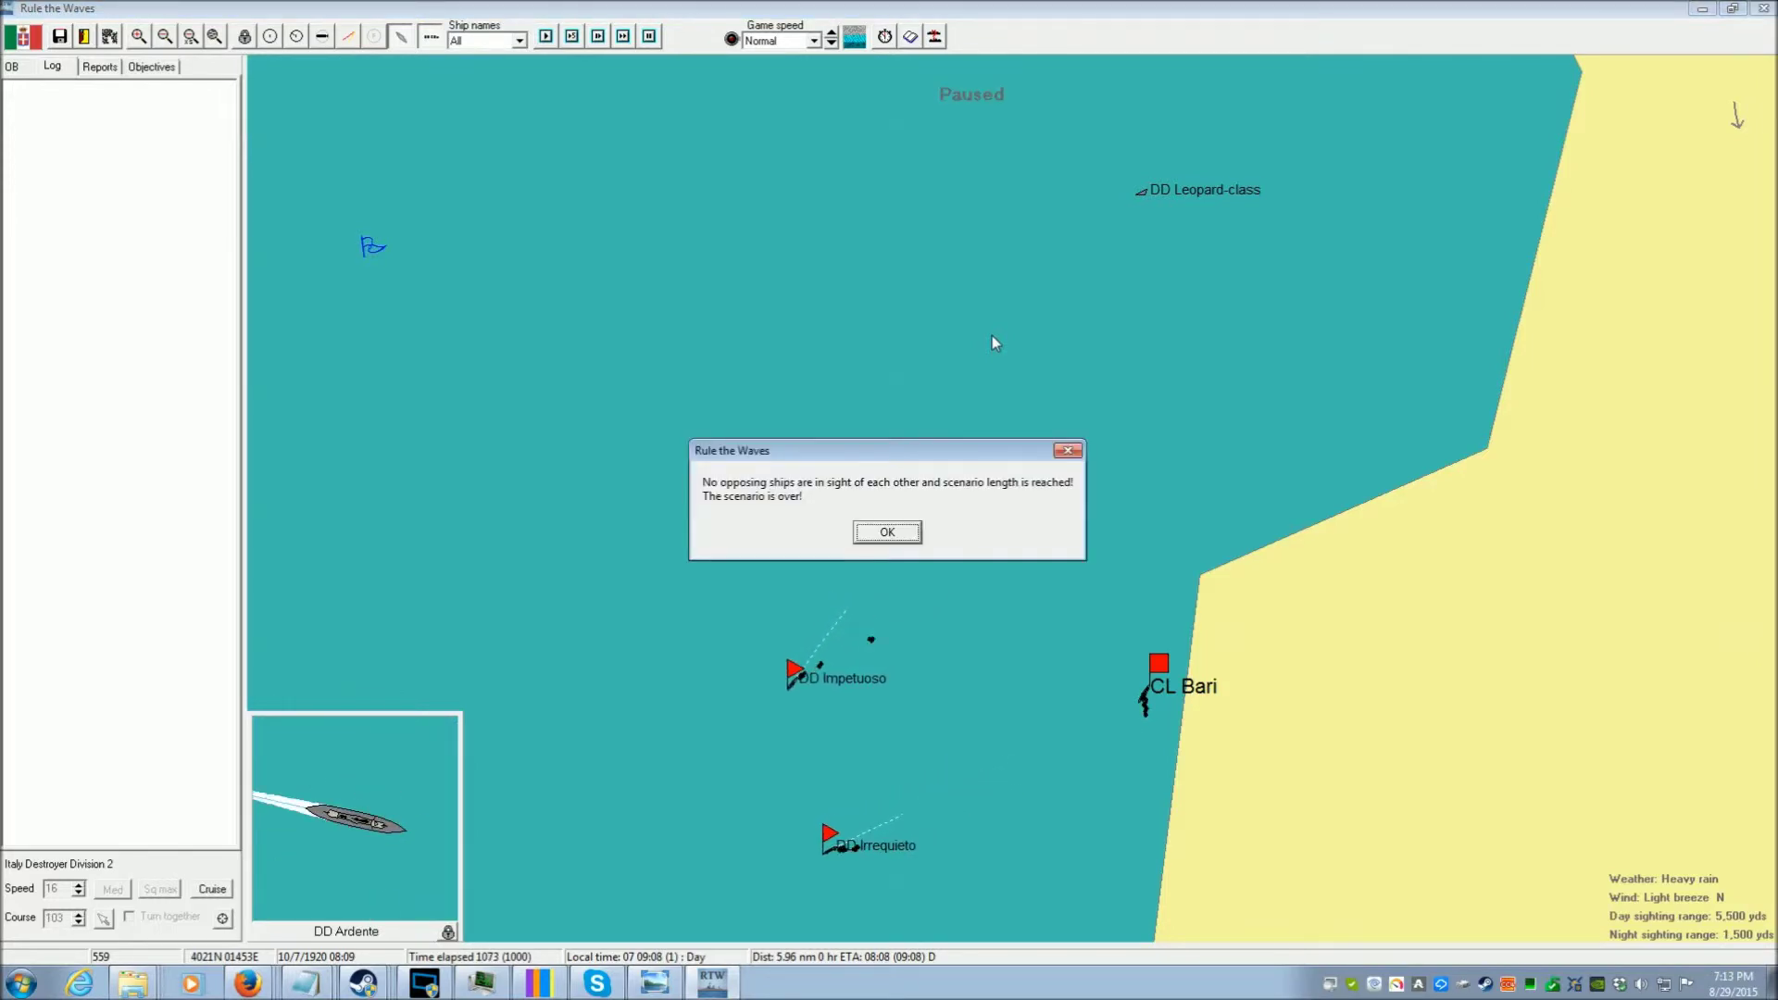
Acknowledge the scenario end, close the results, leave the battle, and dismiss turn messages
click(887, 535)
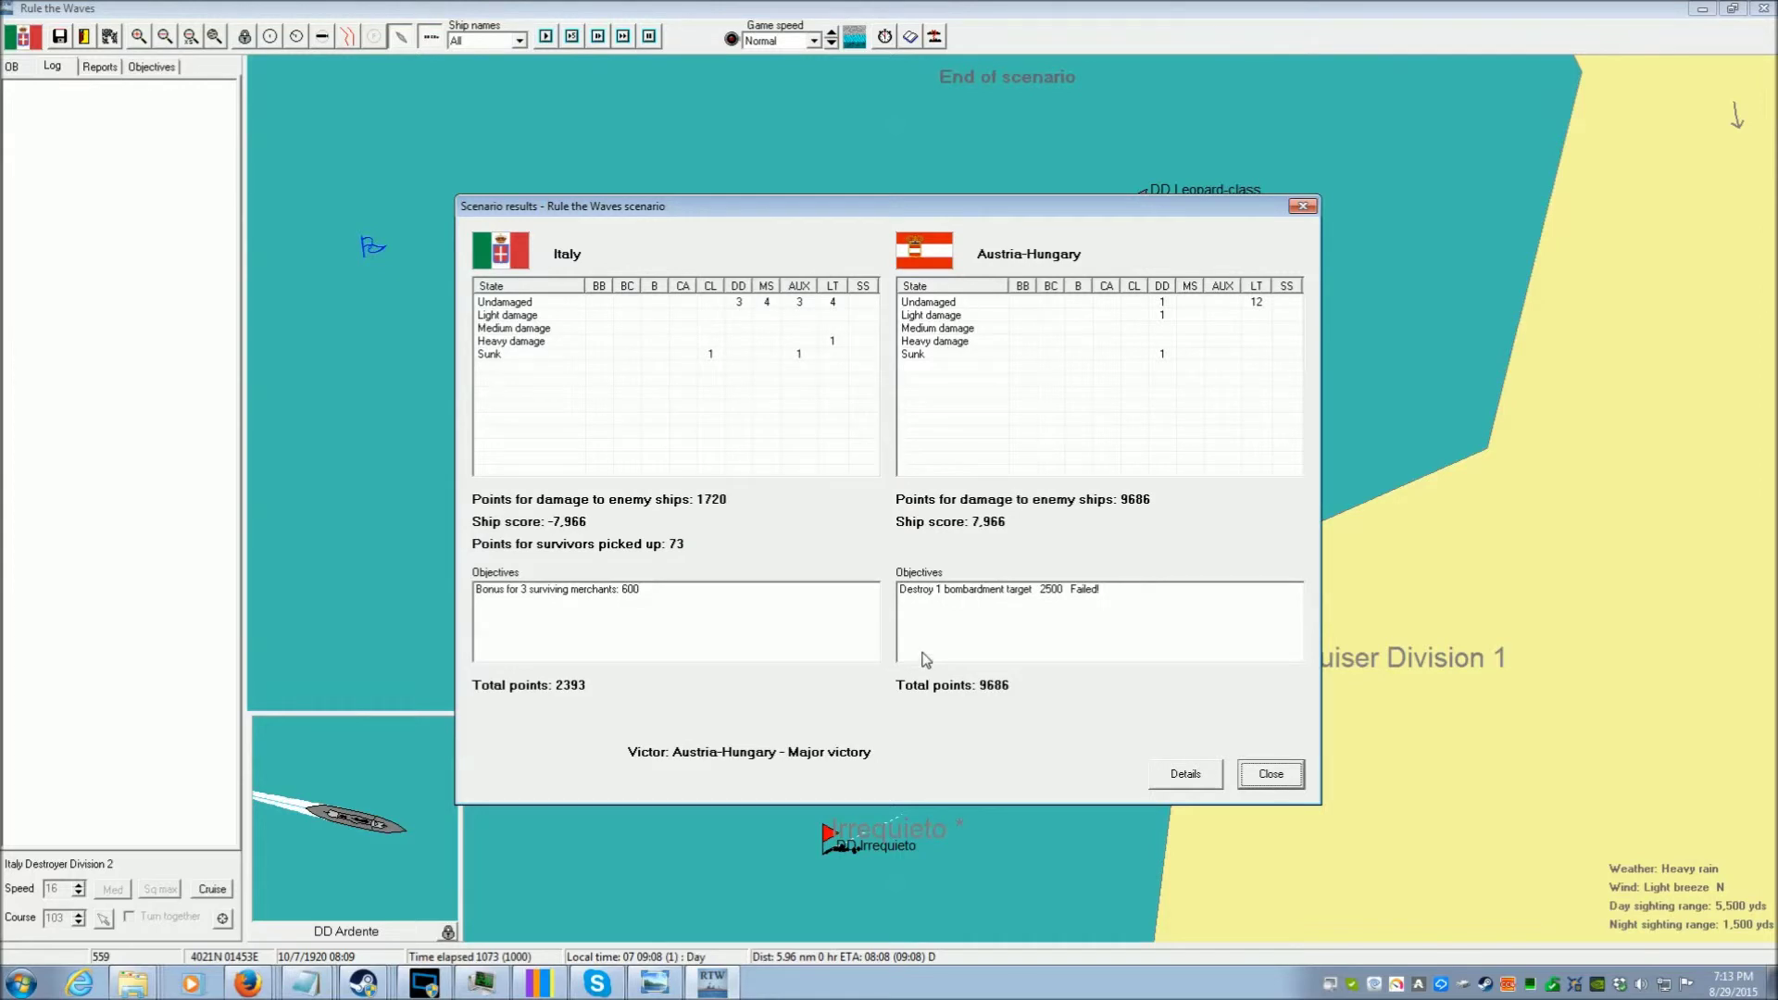
click(1269, 780)
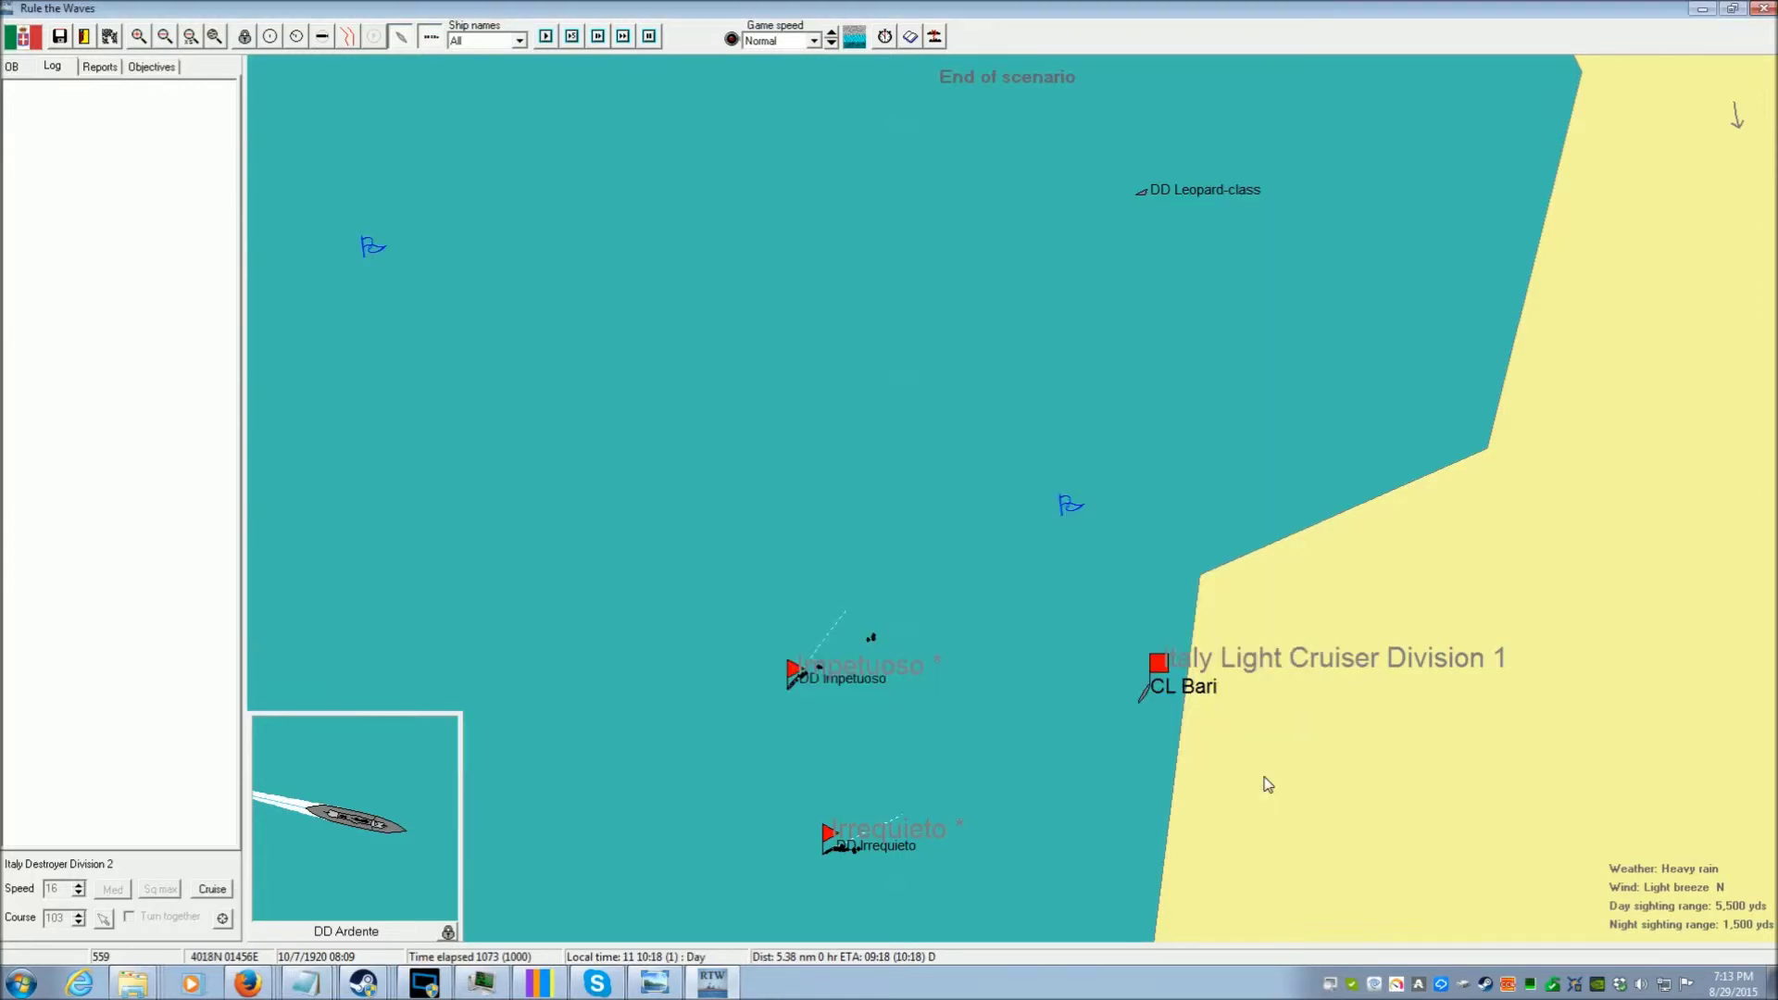
click(1767, 17)
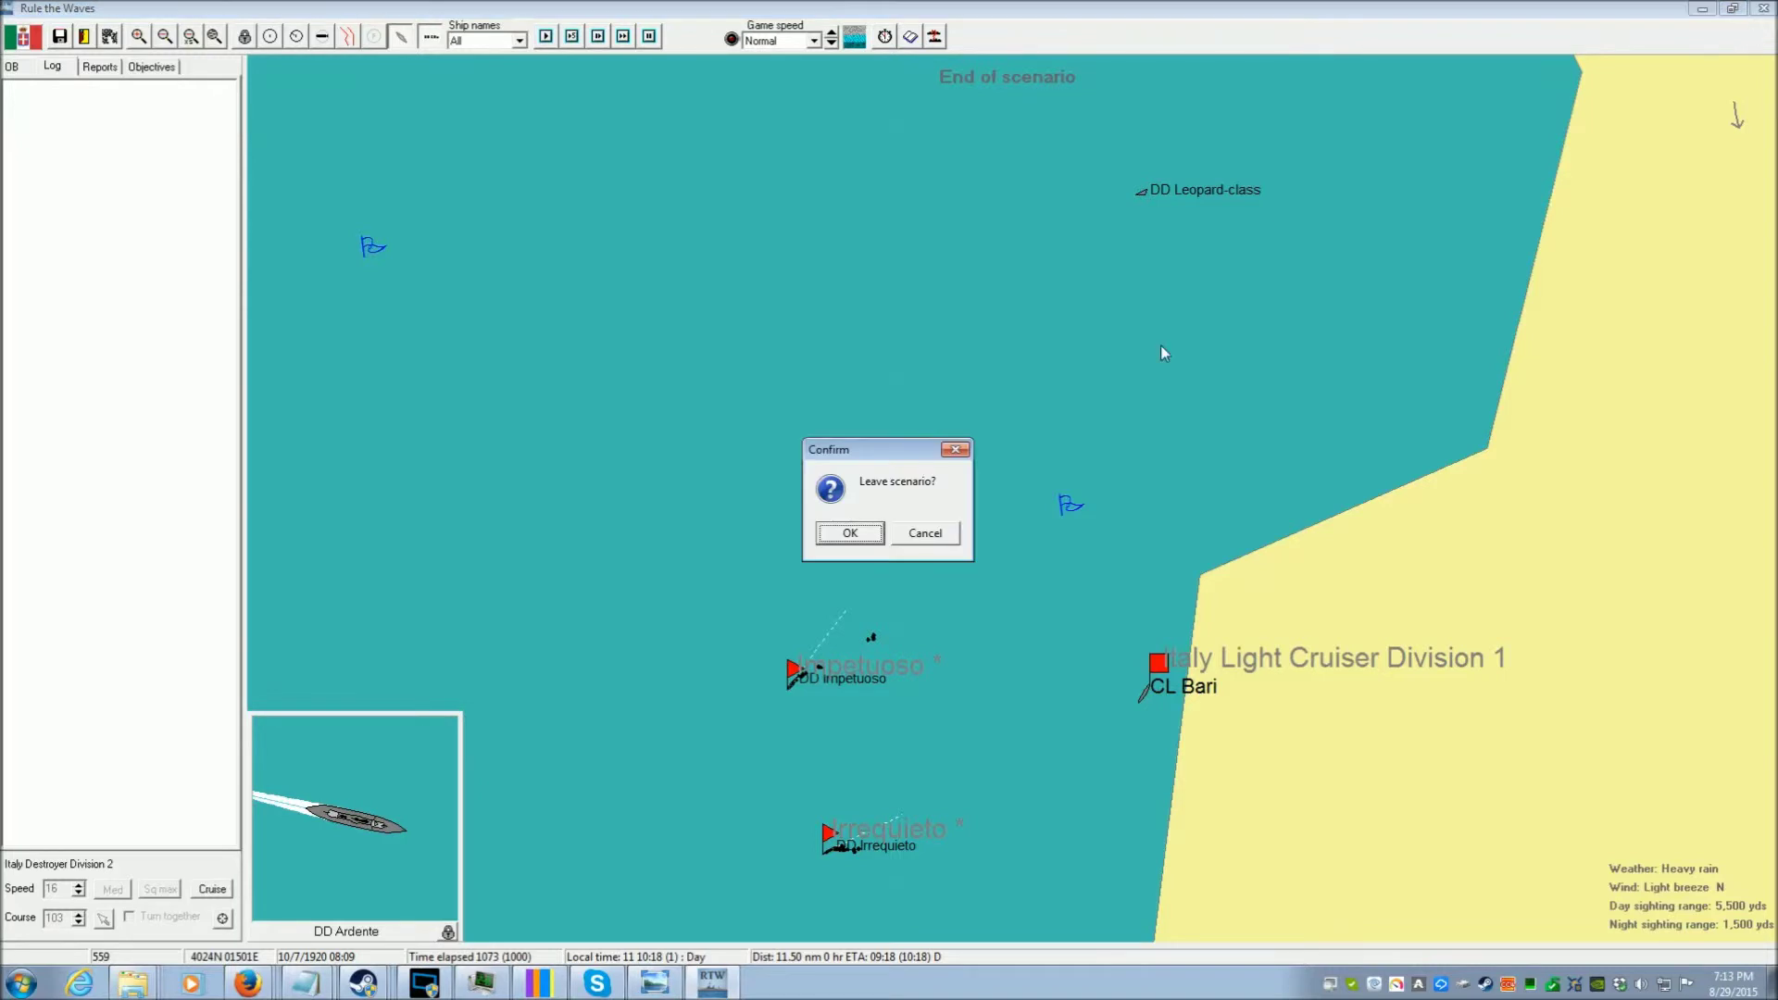
click(864, 530)
click(848, 558)
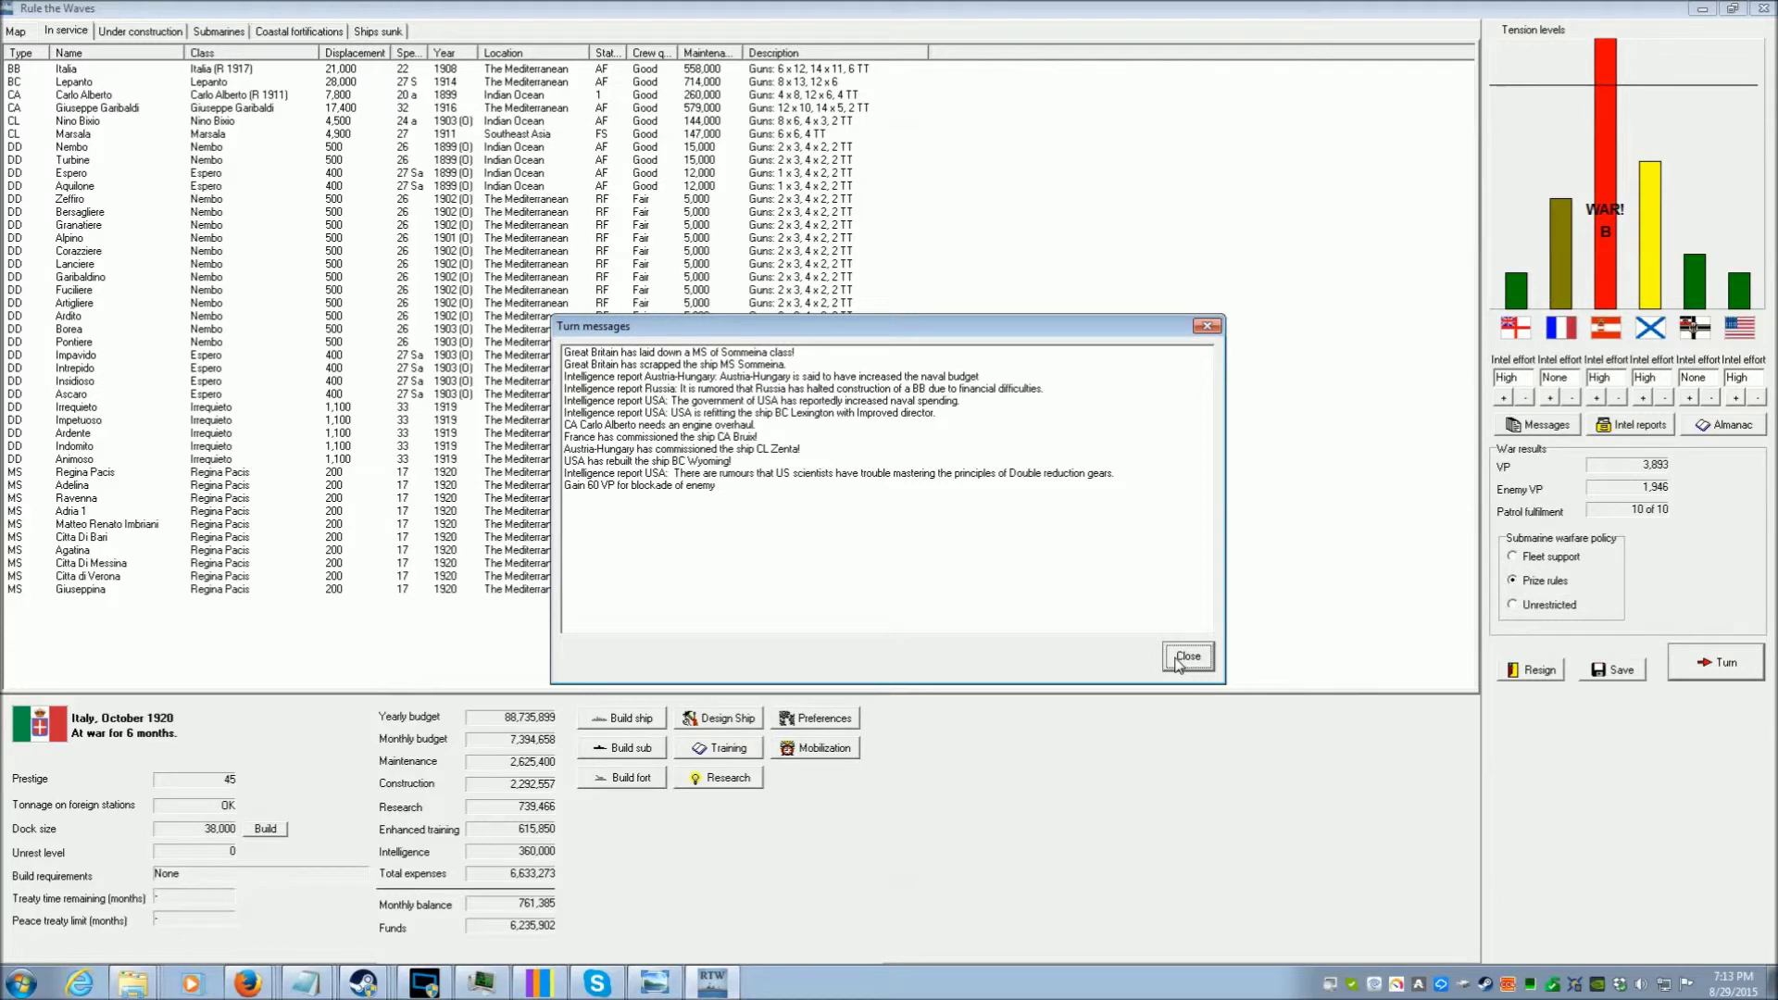
click(1185, 659)
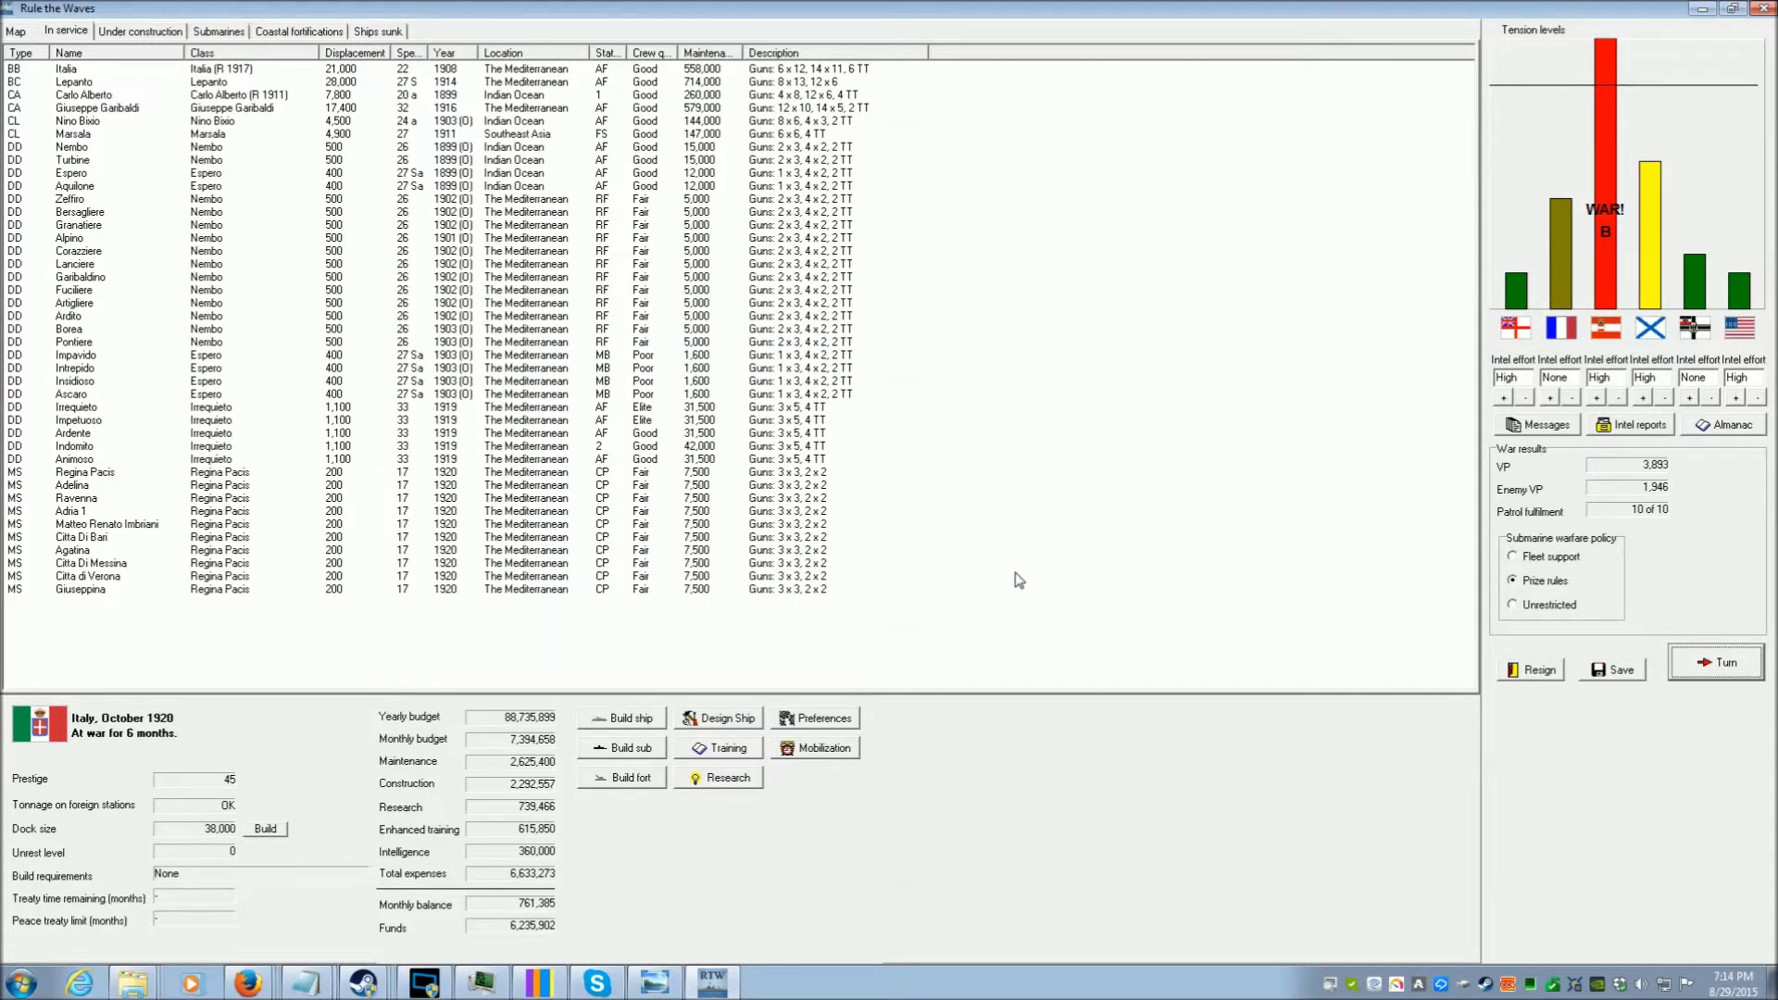
click(135, 33)
Order a new Marsala-class light cruiser with a random name
click(623, 720)
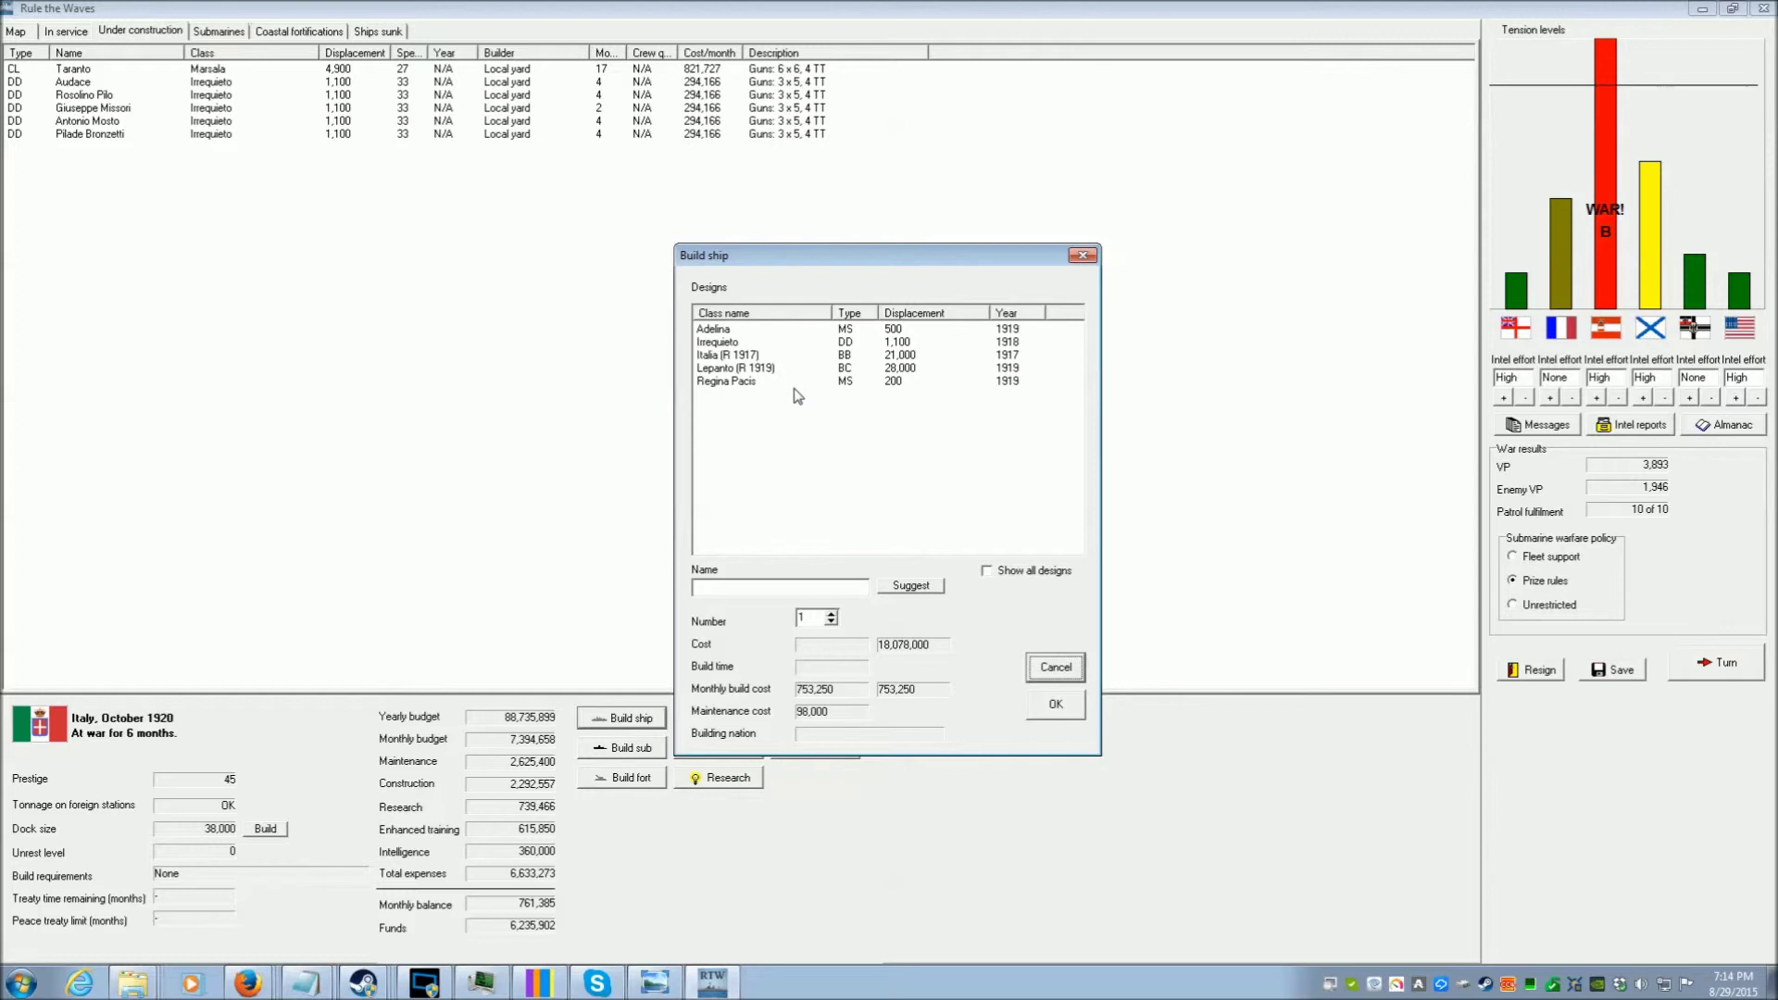
click(988, 571)
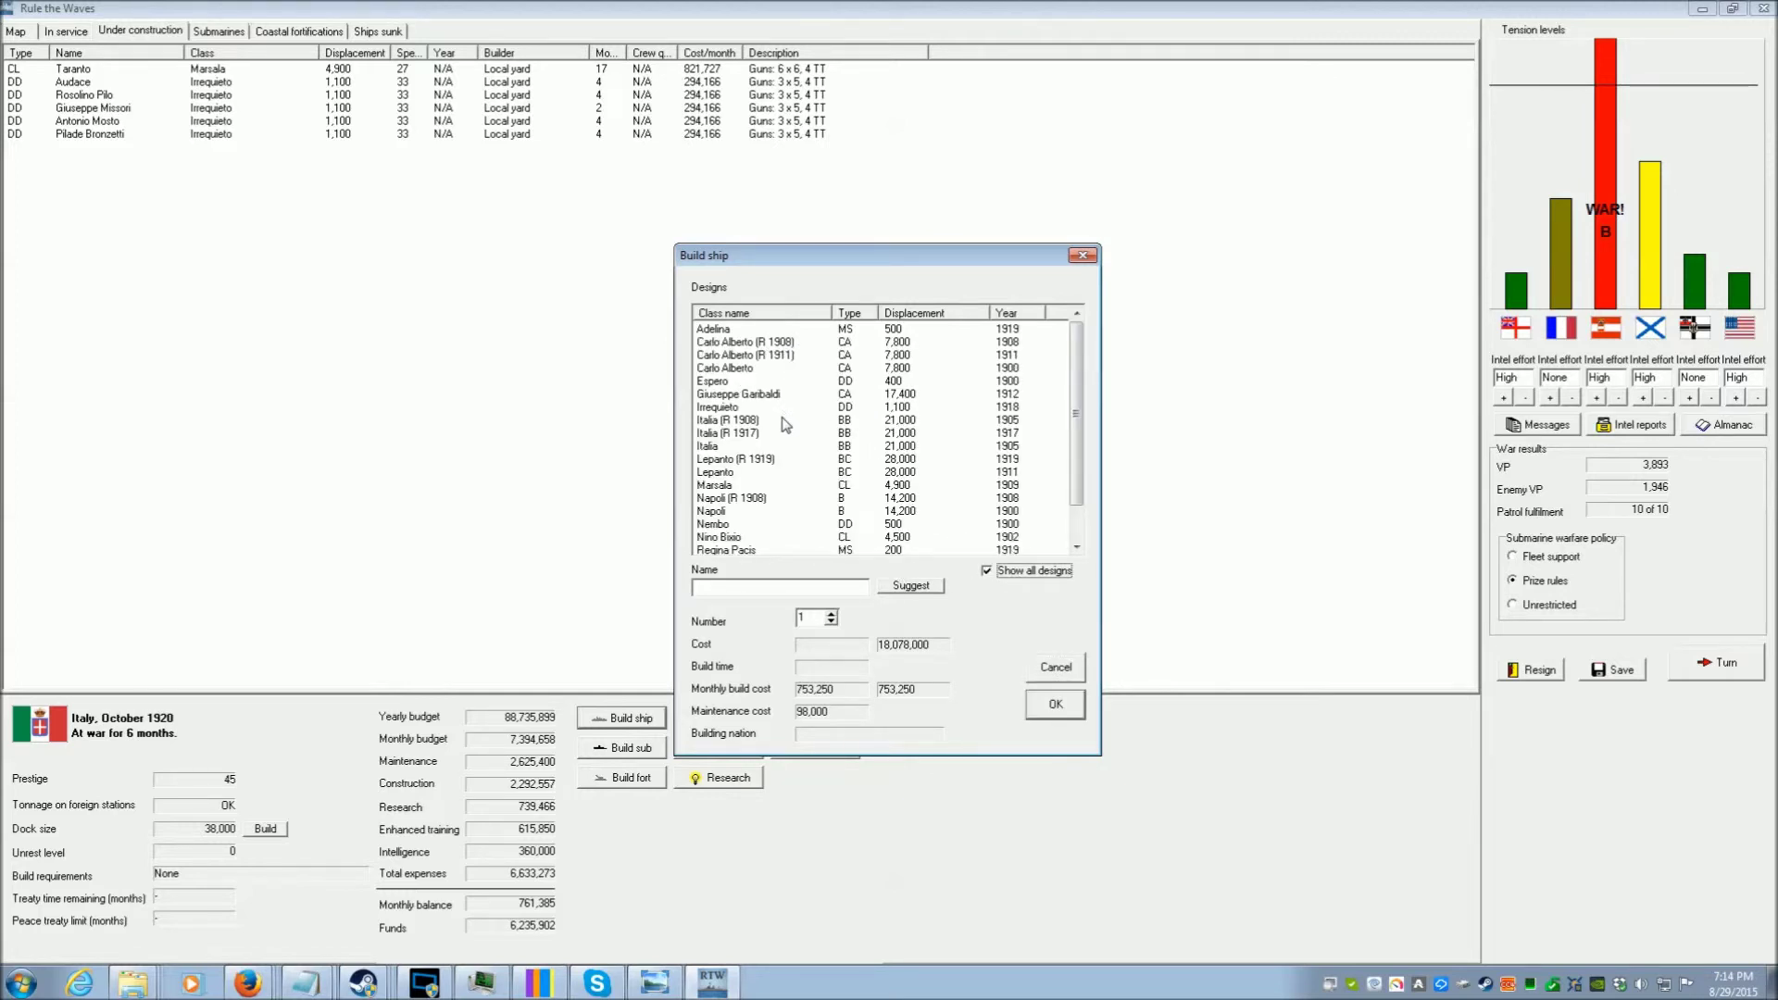
click(783, 486)
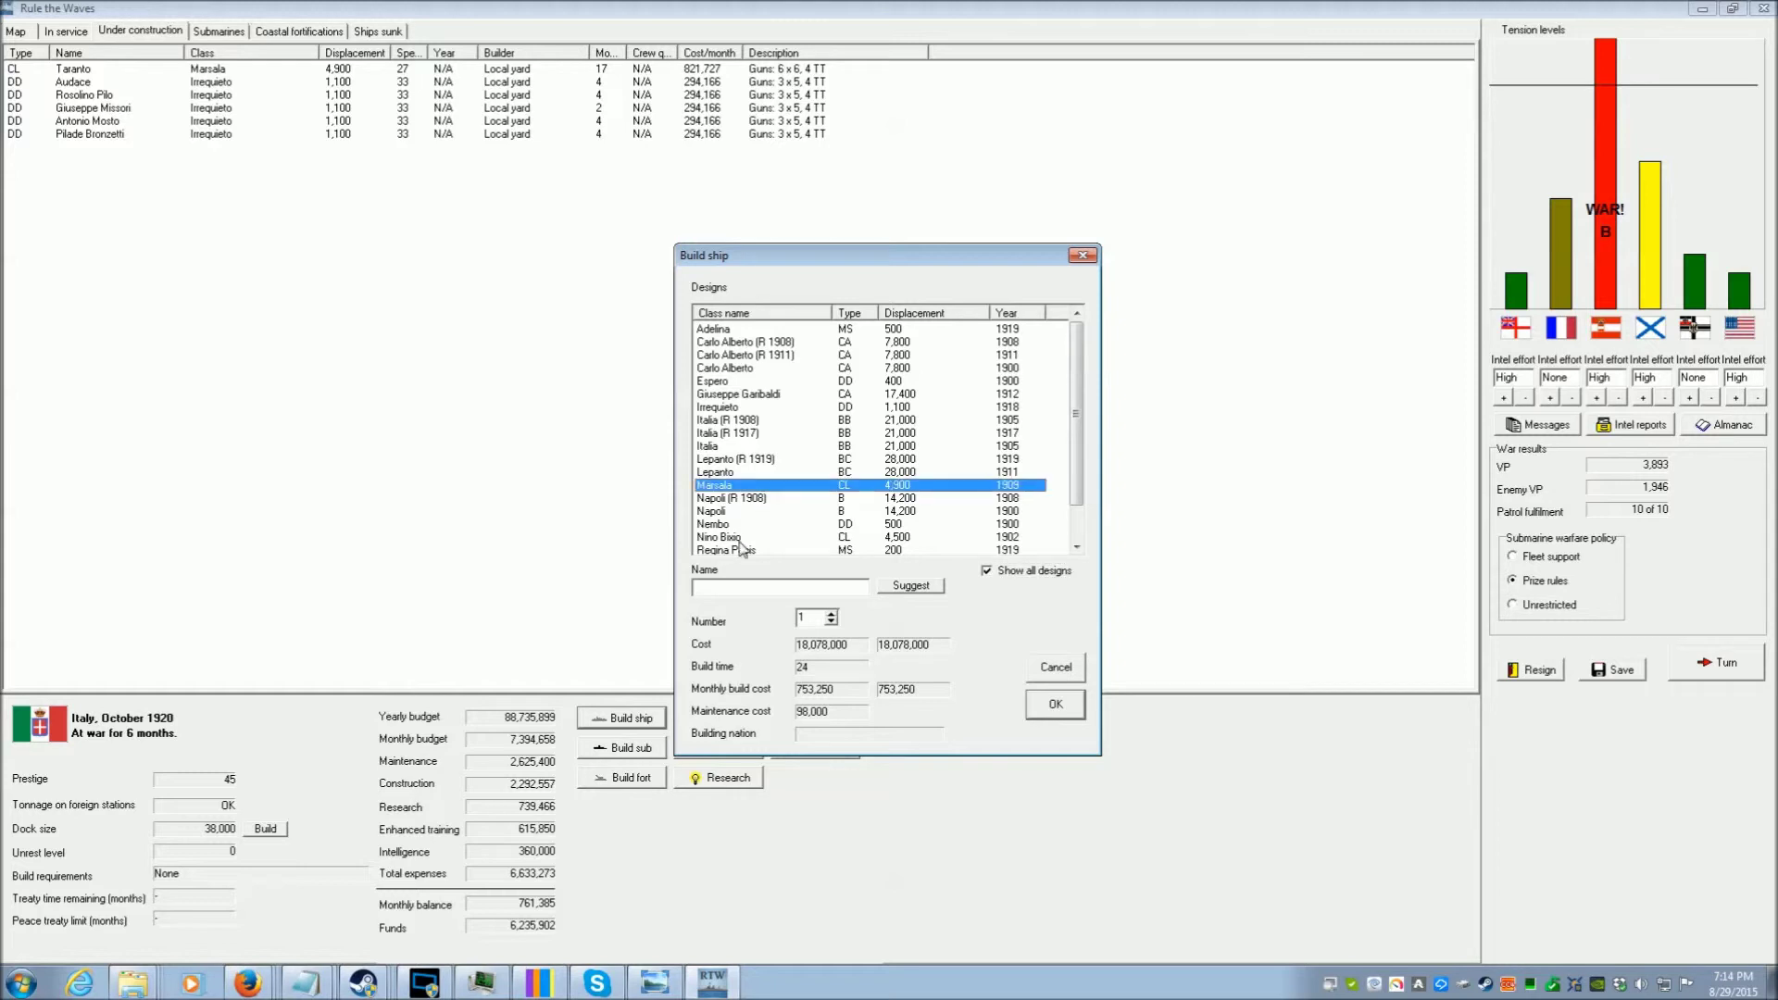
click(1056, 706)
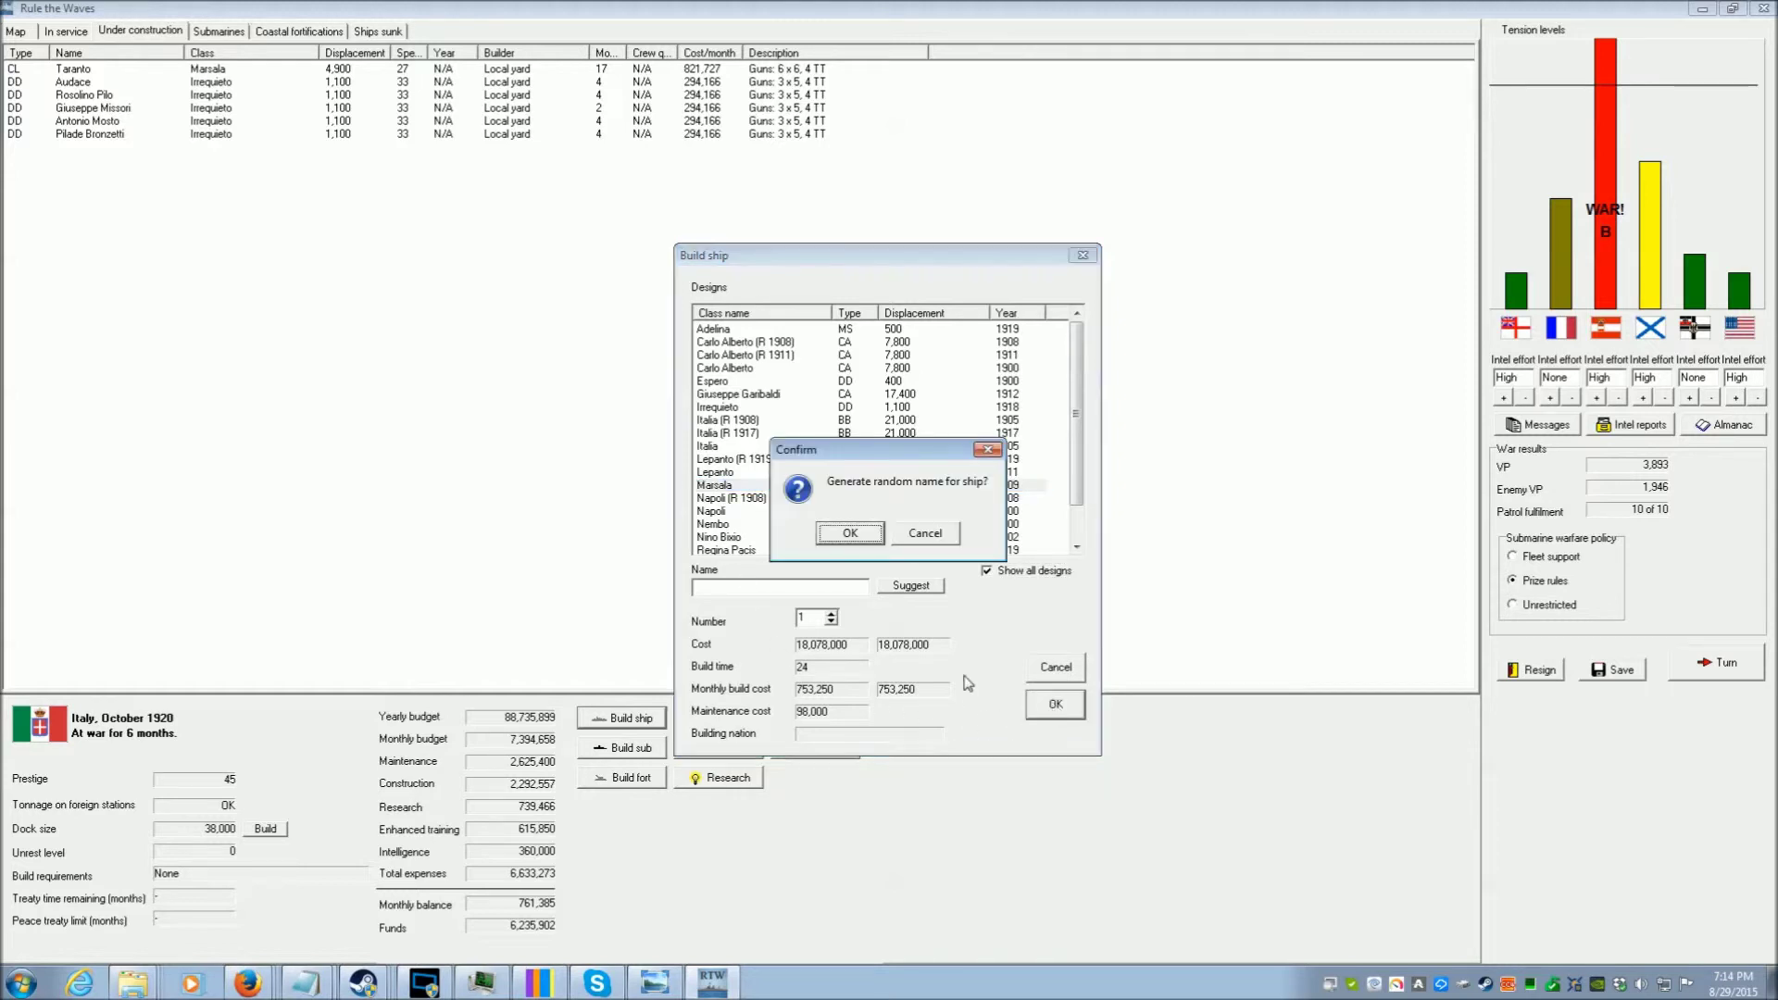
click(847, 540)
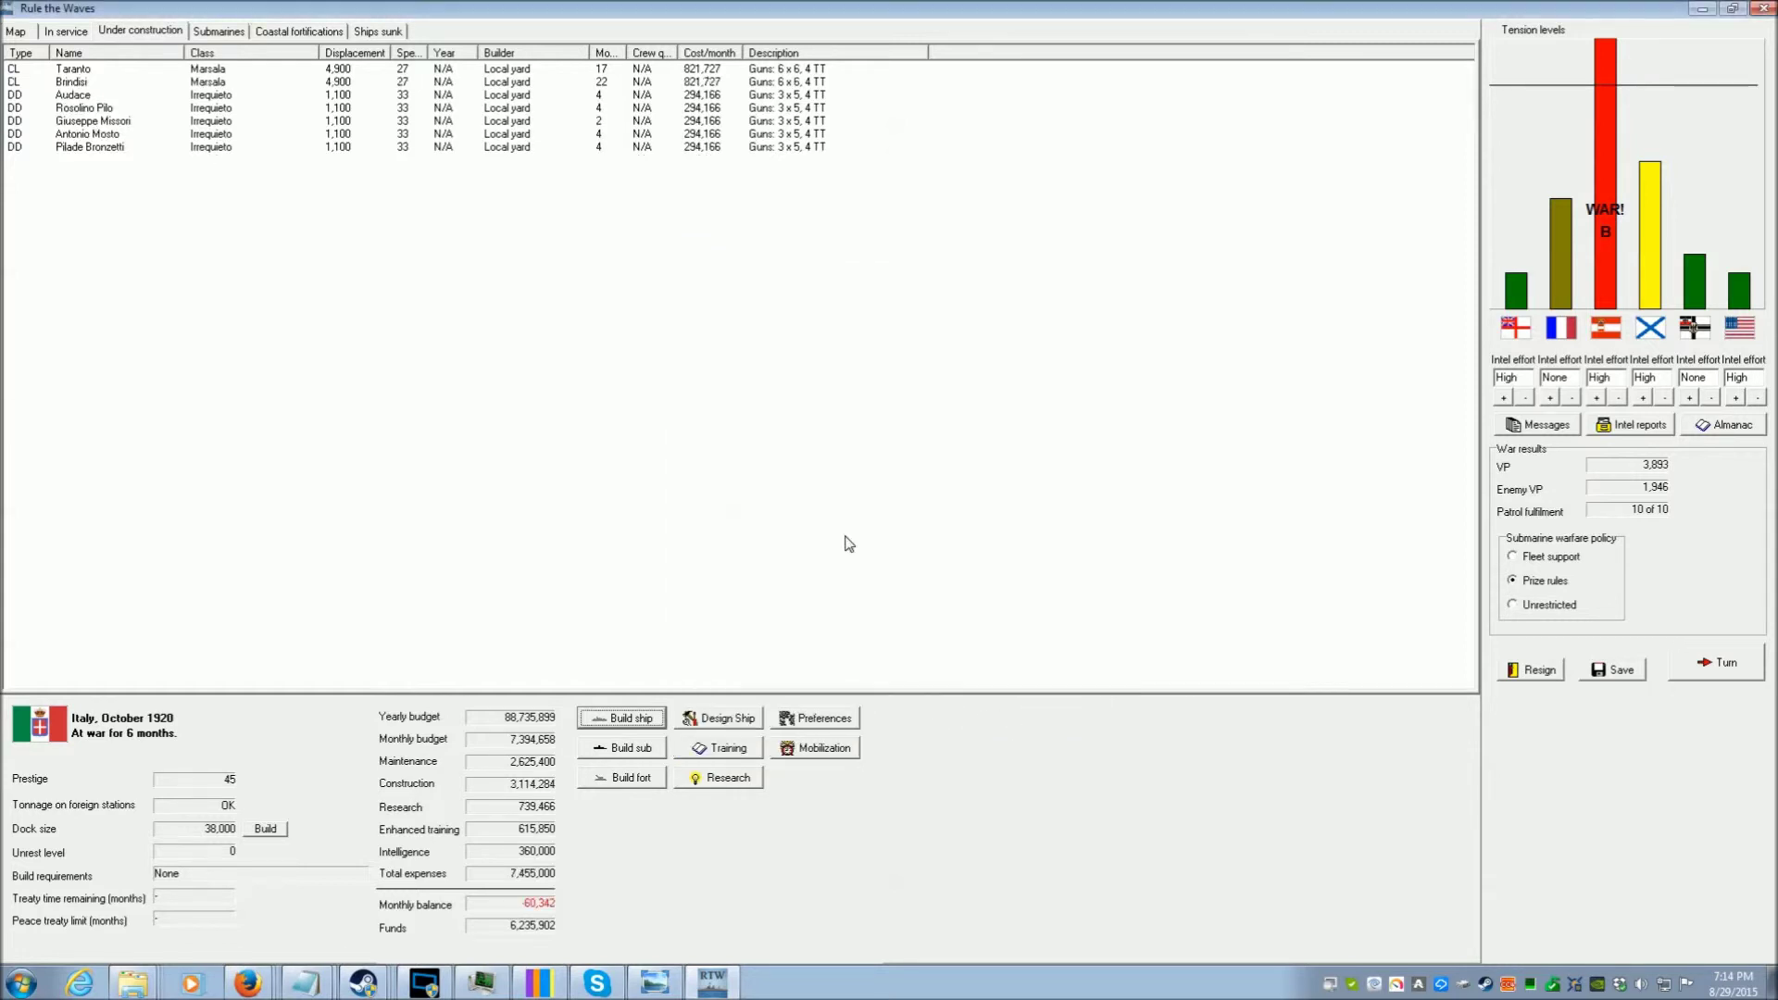
Review the cruiser Taranto's ship data and glance at the ships in service
click(314, 71)
right_click(314, 71)
click(349, 173)
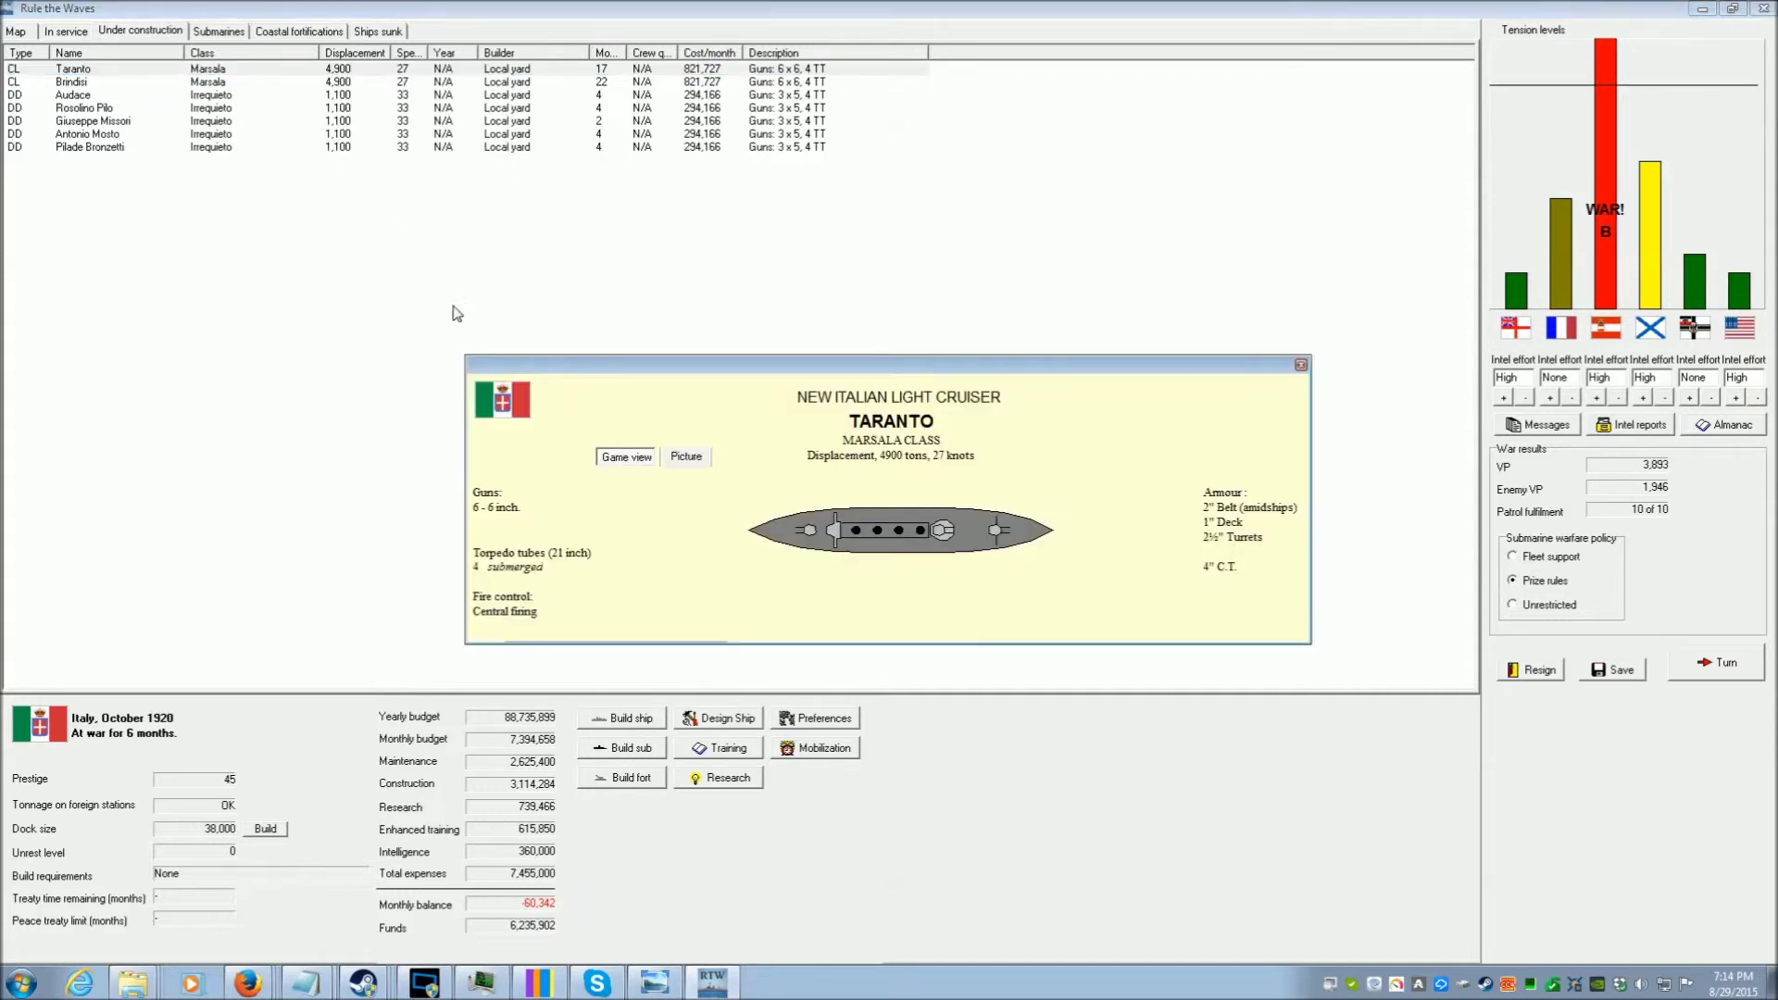
click(1301, 366)
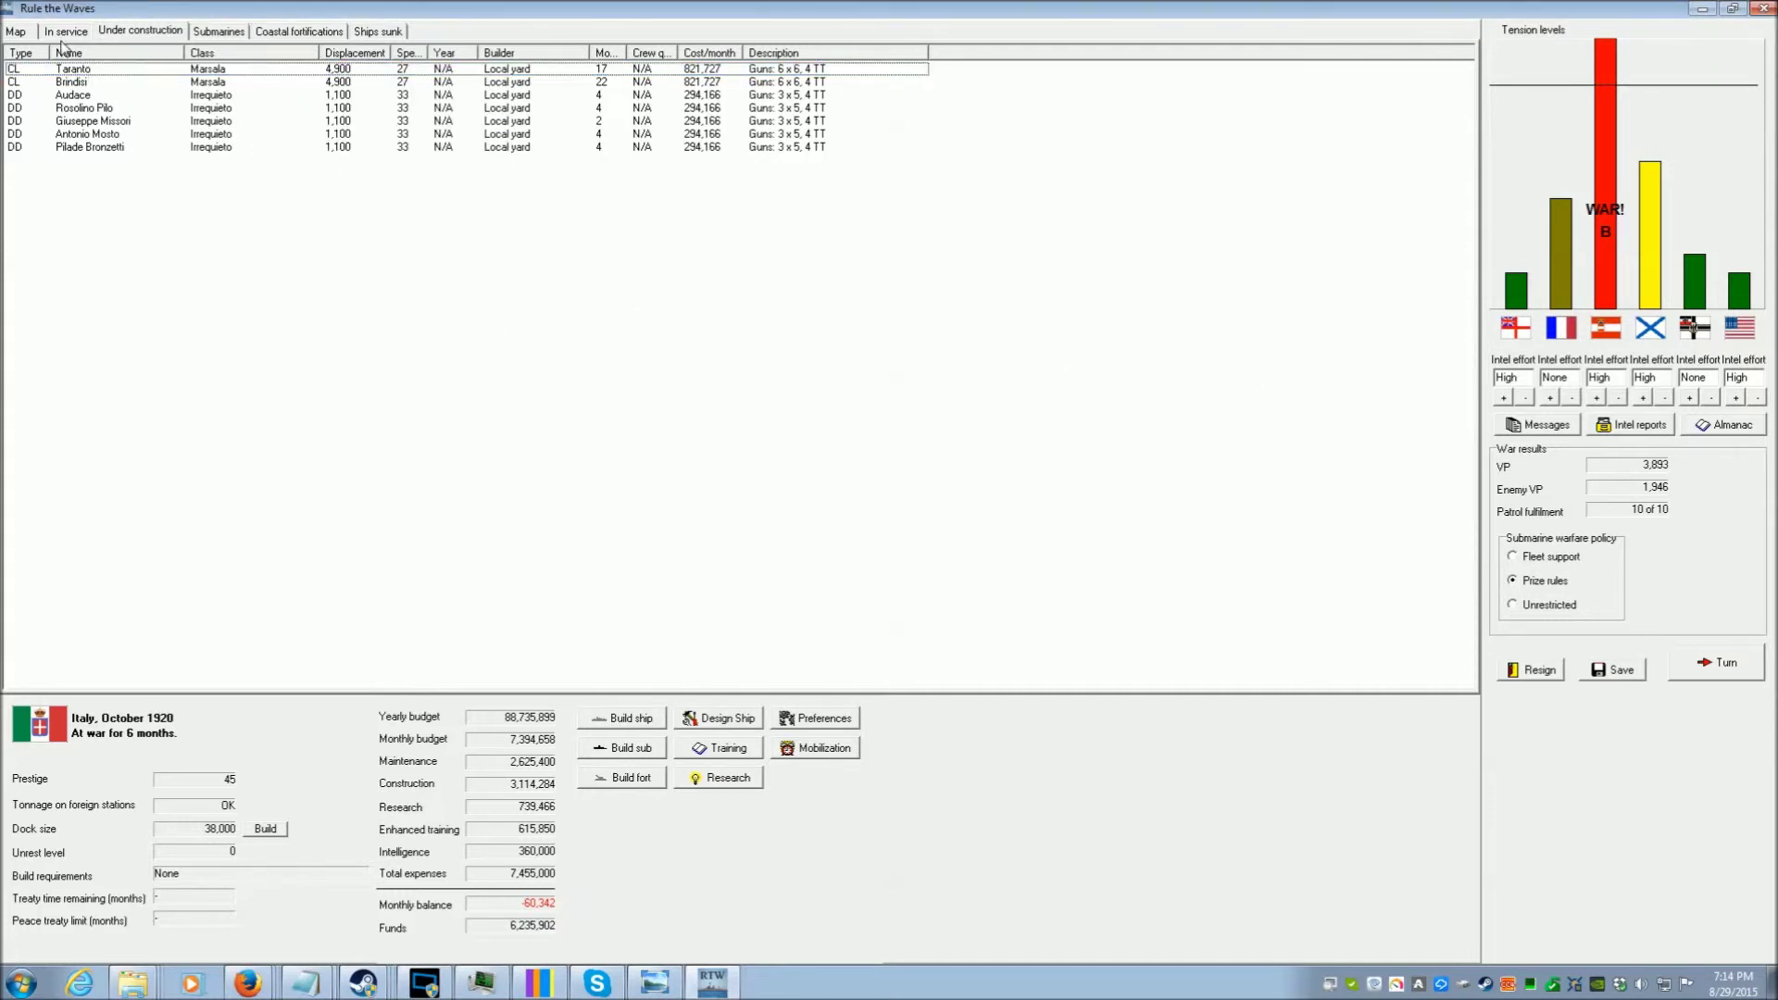
click(22, 31)
click(90, 31)
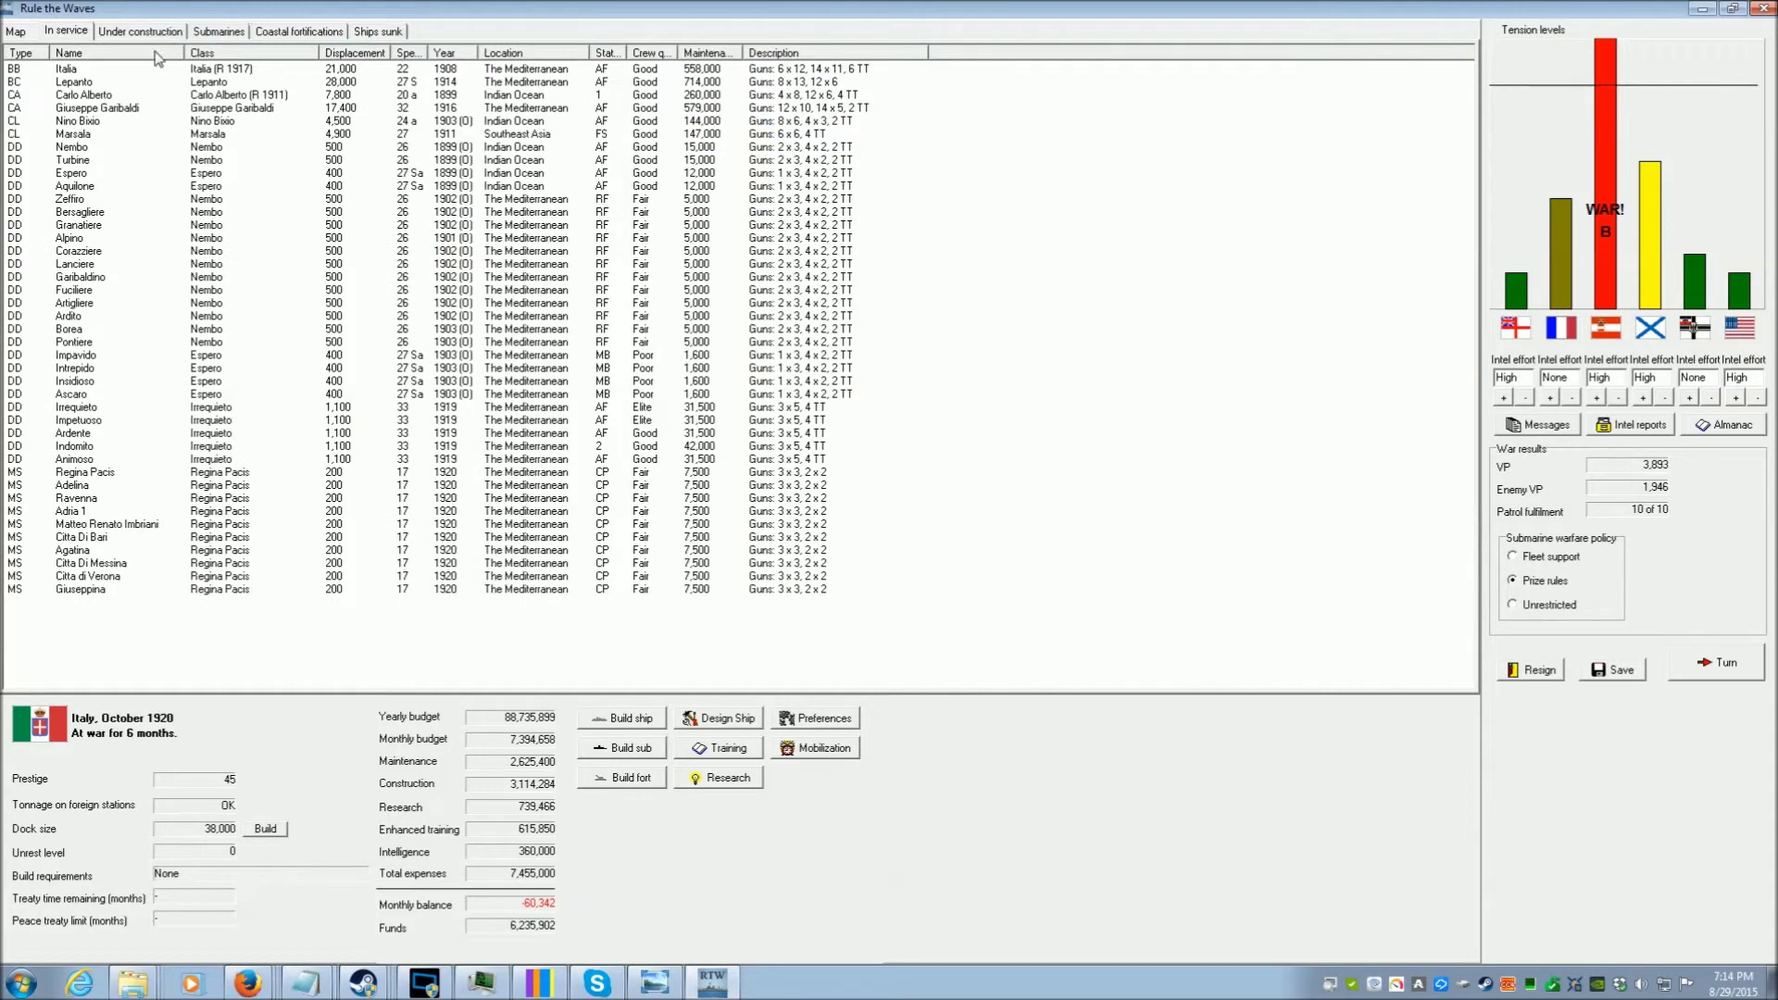
click(155, 30)
Switch Taranto to accelerated construction and back to normal, then advance to November 1920
click(208, 70)
right_click(210, 75)
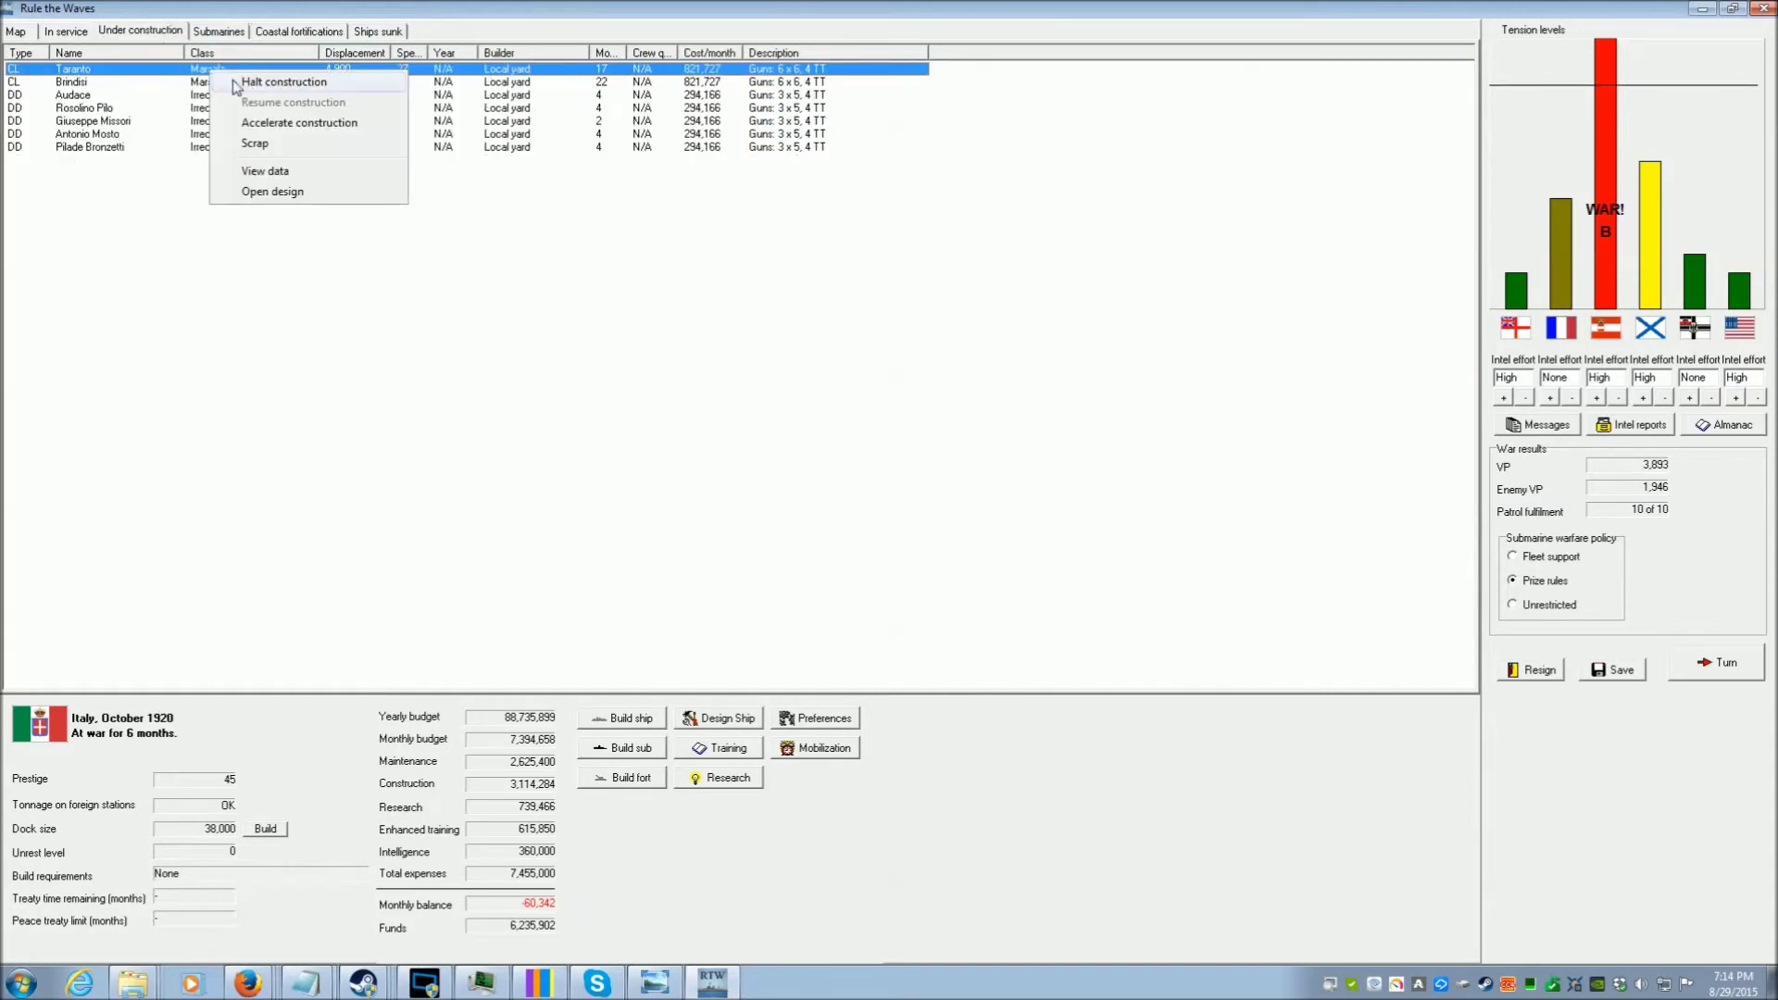
click(272, 124)
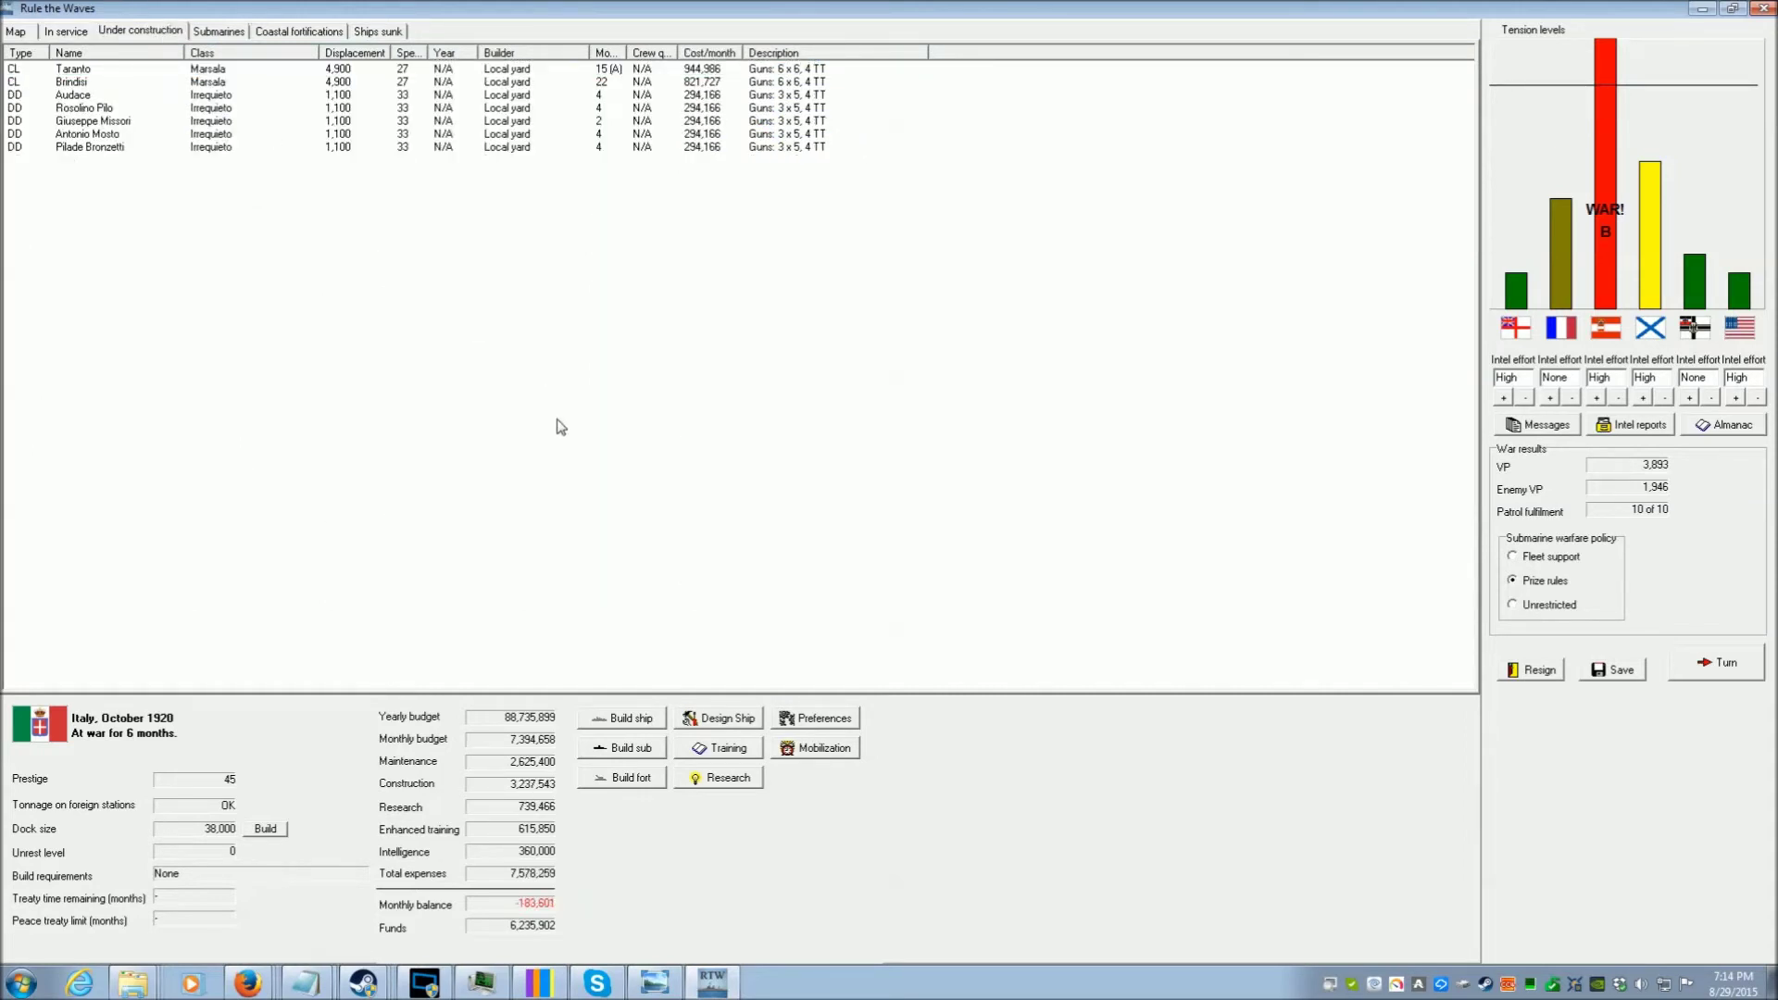
click(417, 82)
right_click(407, 71)
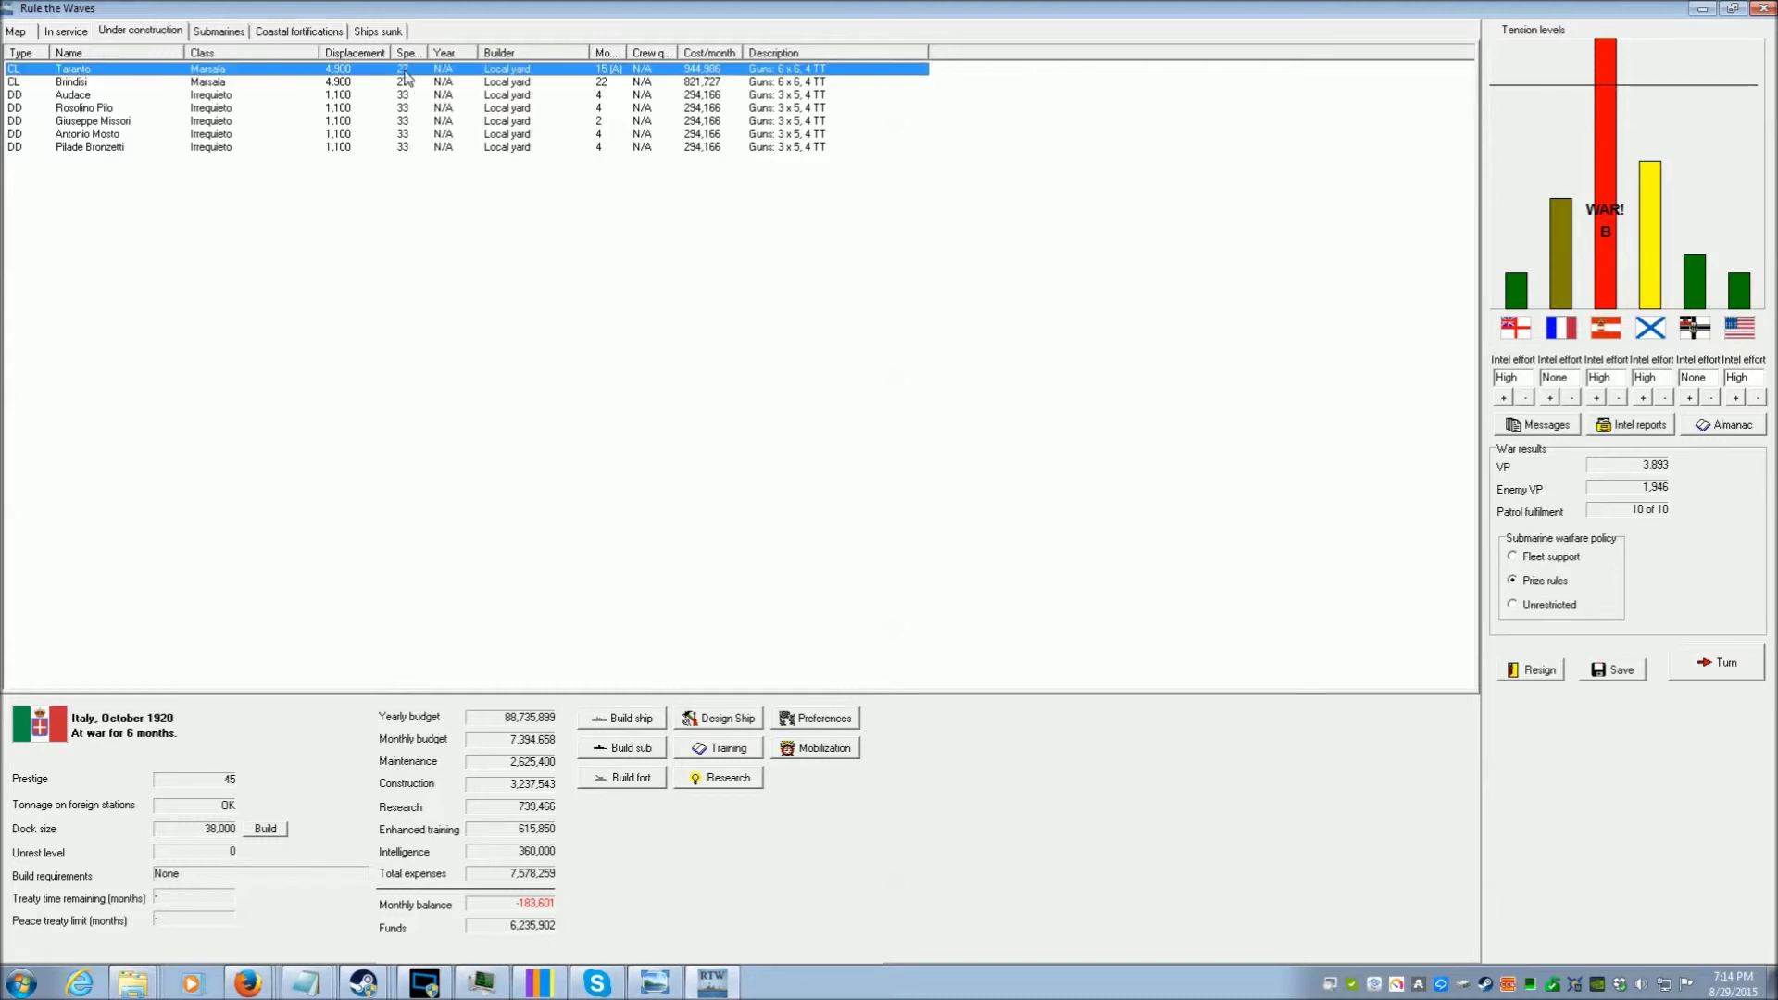
click(441, 124)
right_click(570, 329)
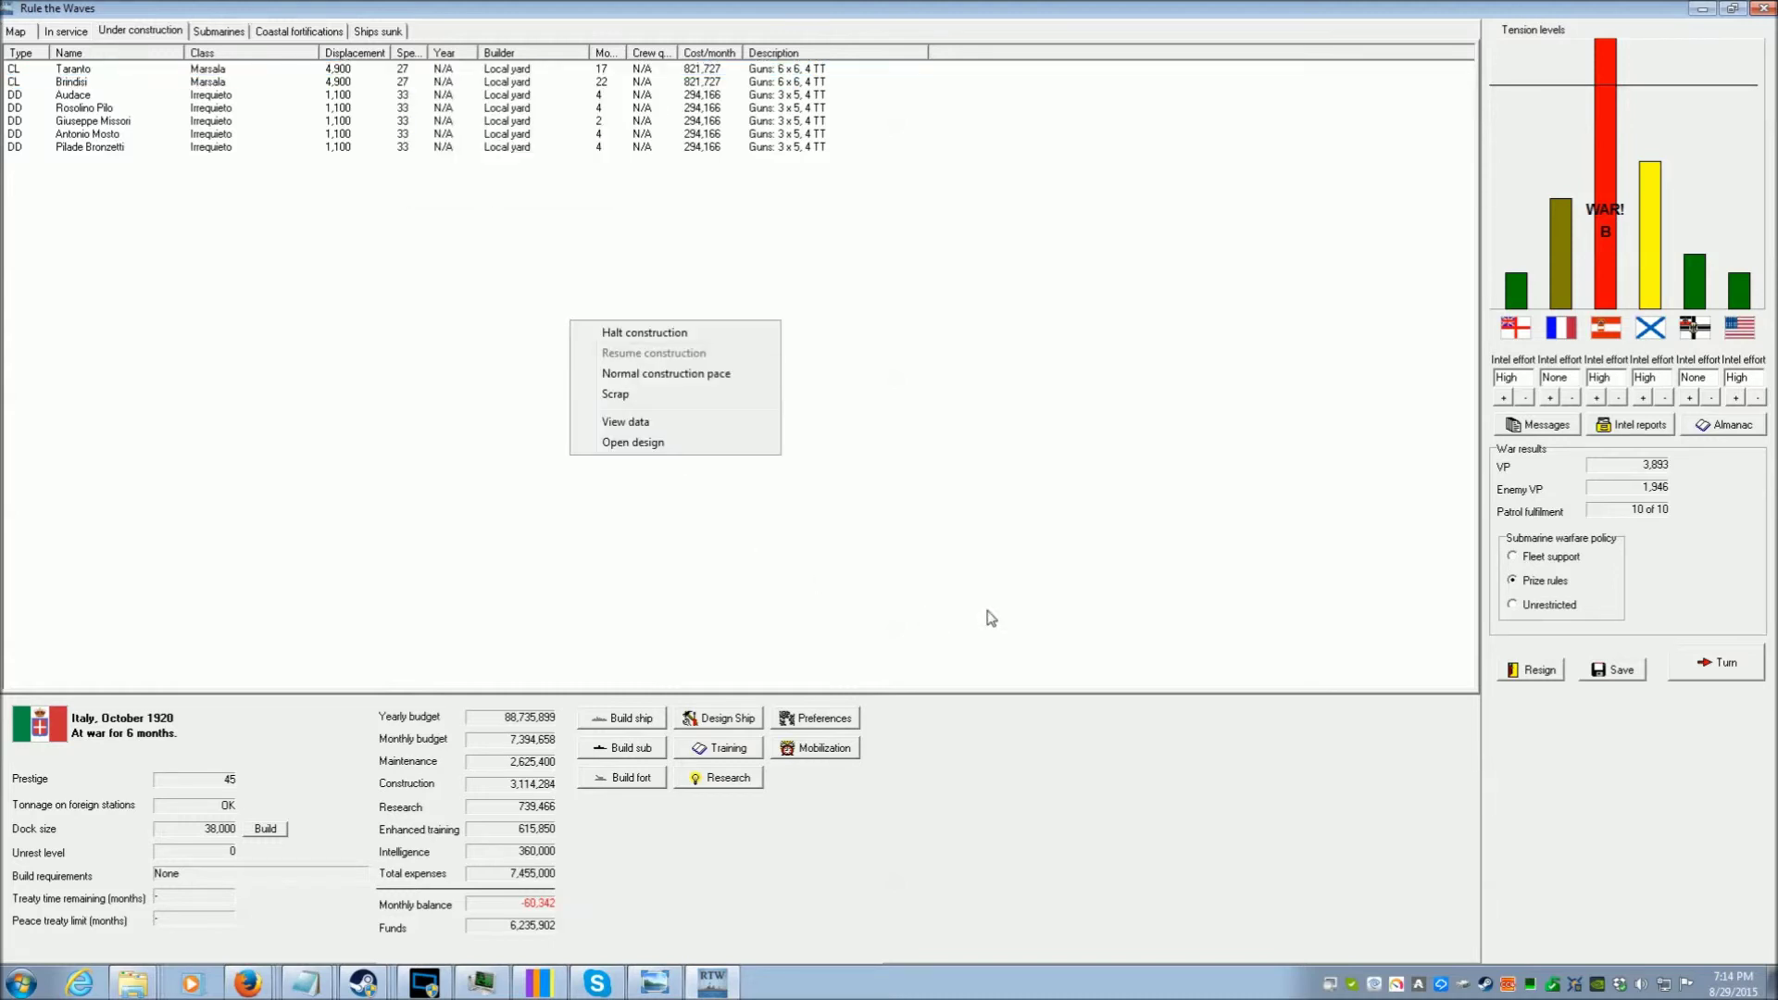
click(1151, 647)
click(1719, 662)
click(919, 680)
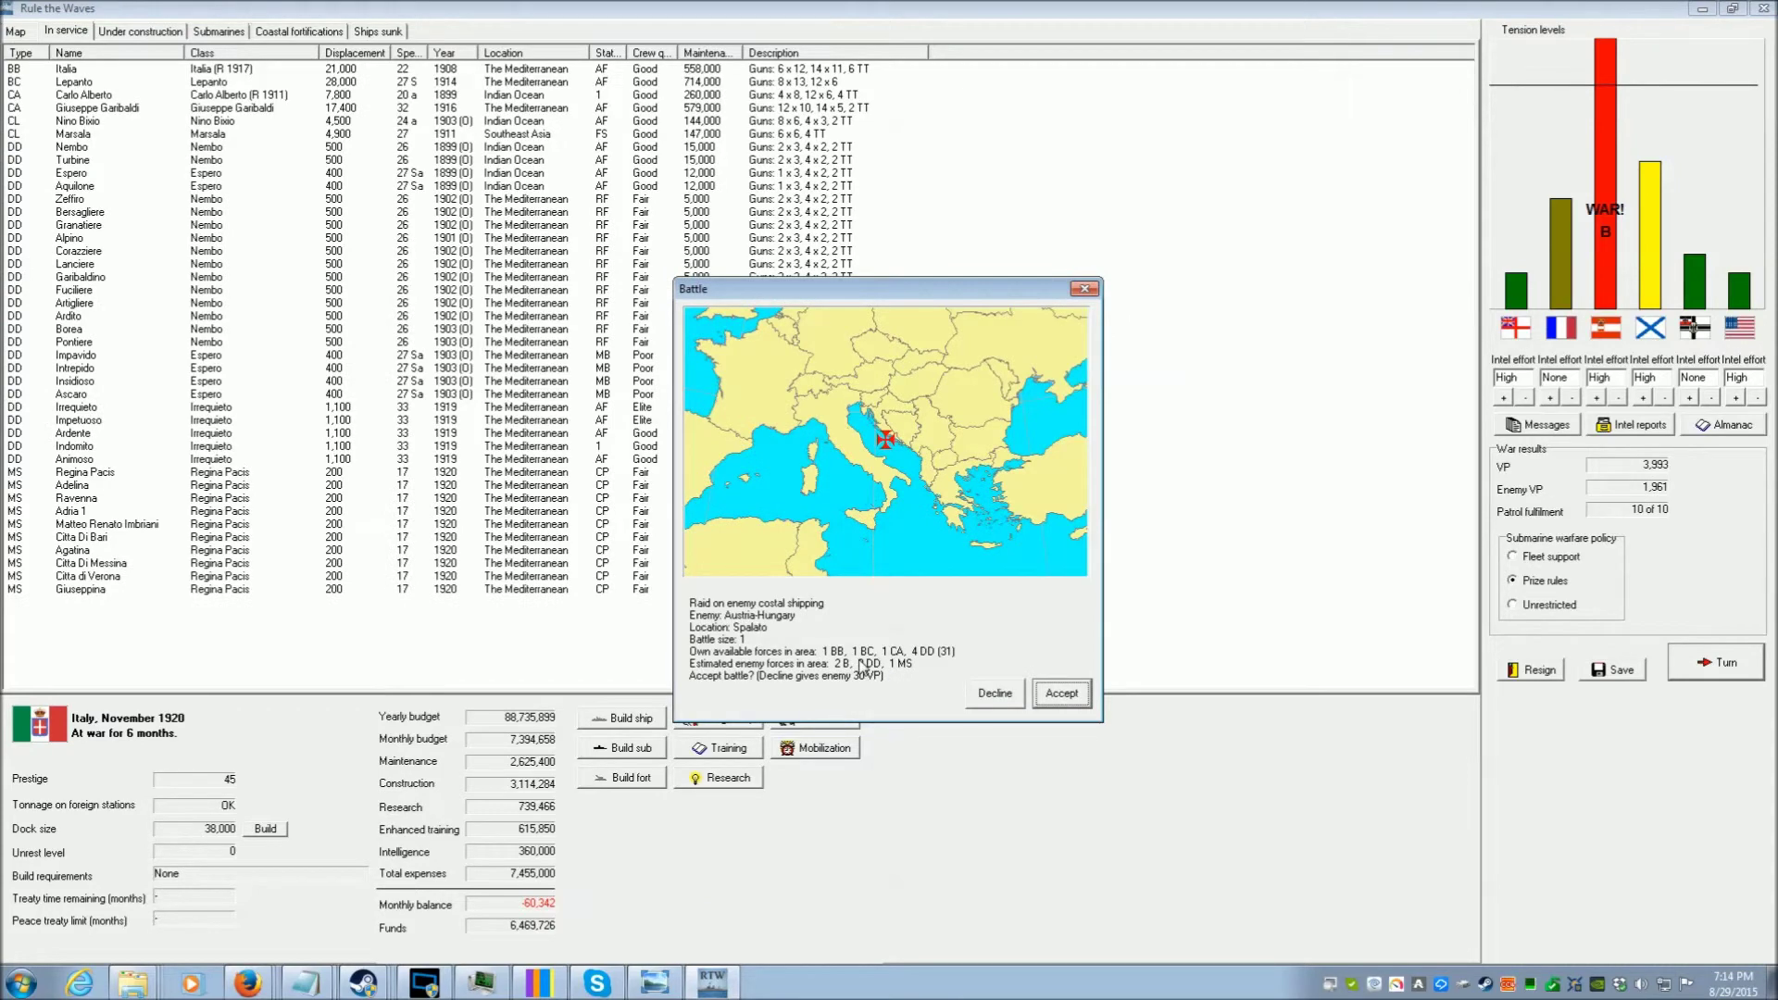
Accept the Spalato raid and Sicily convoy battles, which Austria-Hungary declines, pushing VP to 4,073
click(1064, 694)
click(888, 537)
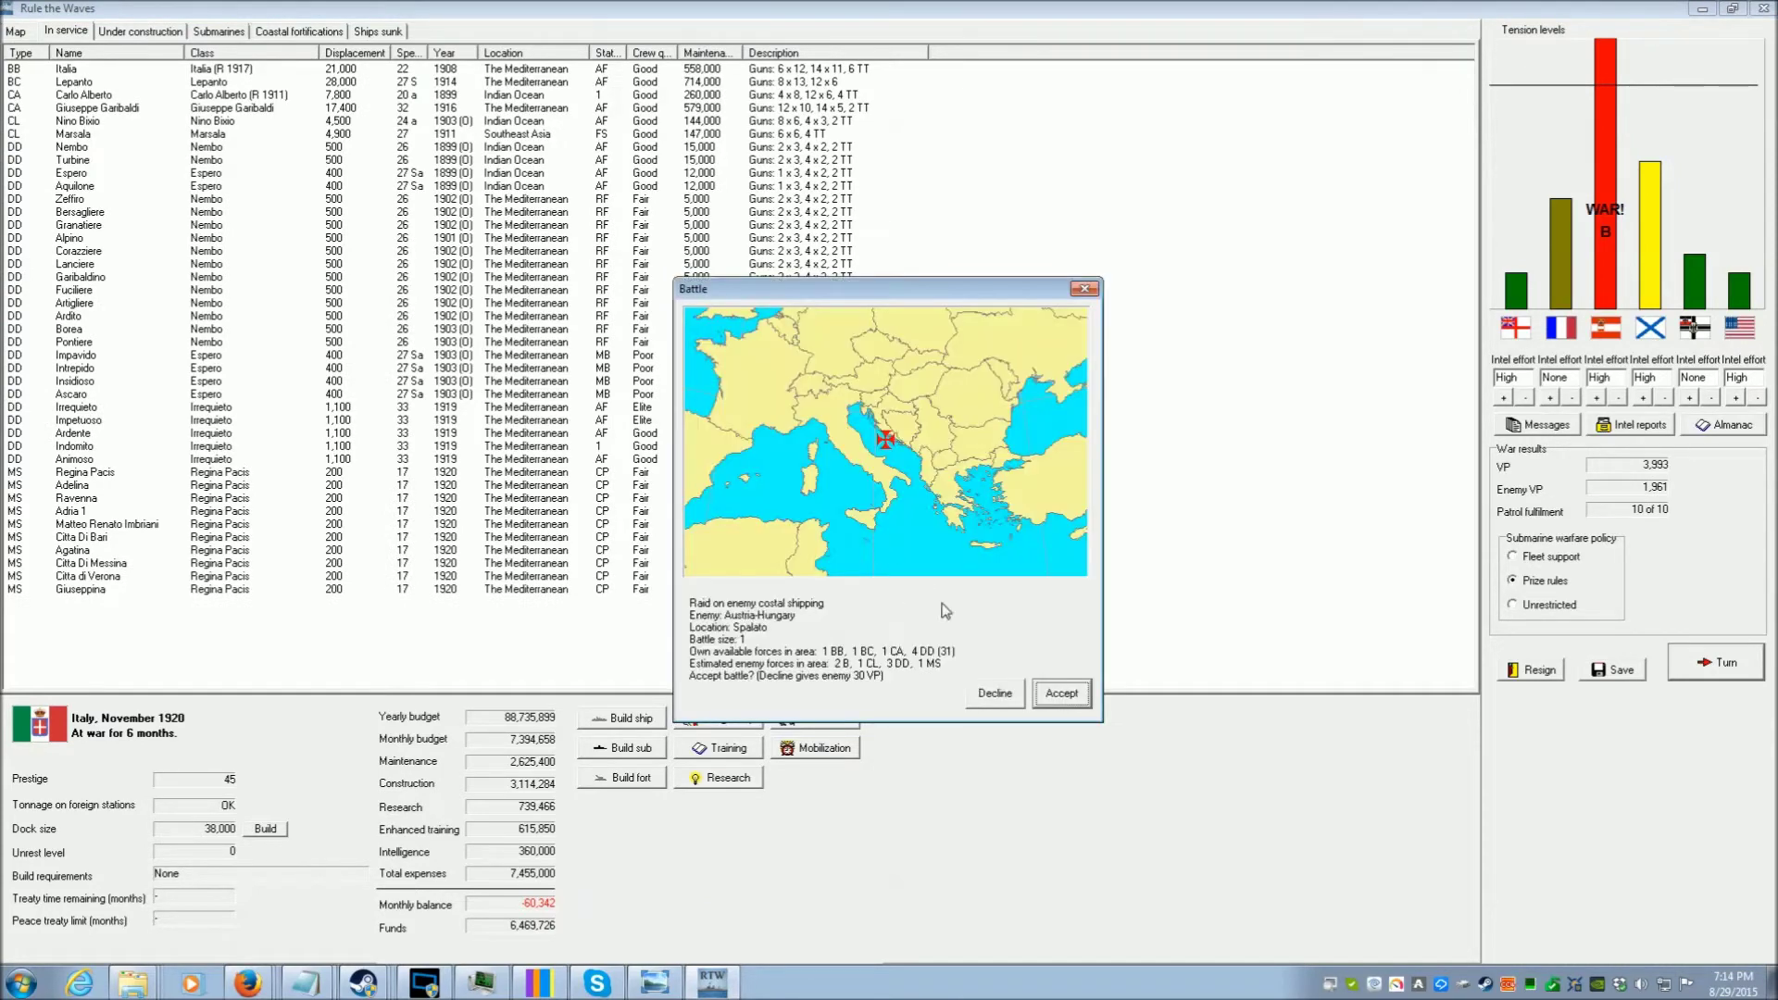
click(1068, 704)
click(884, 538)
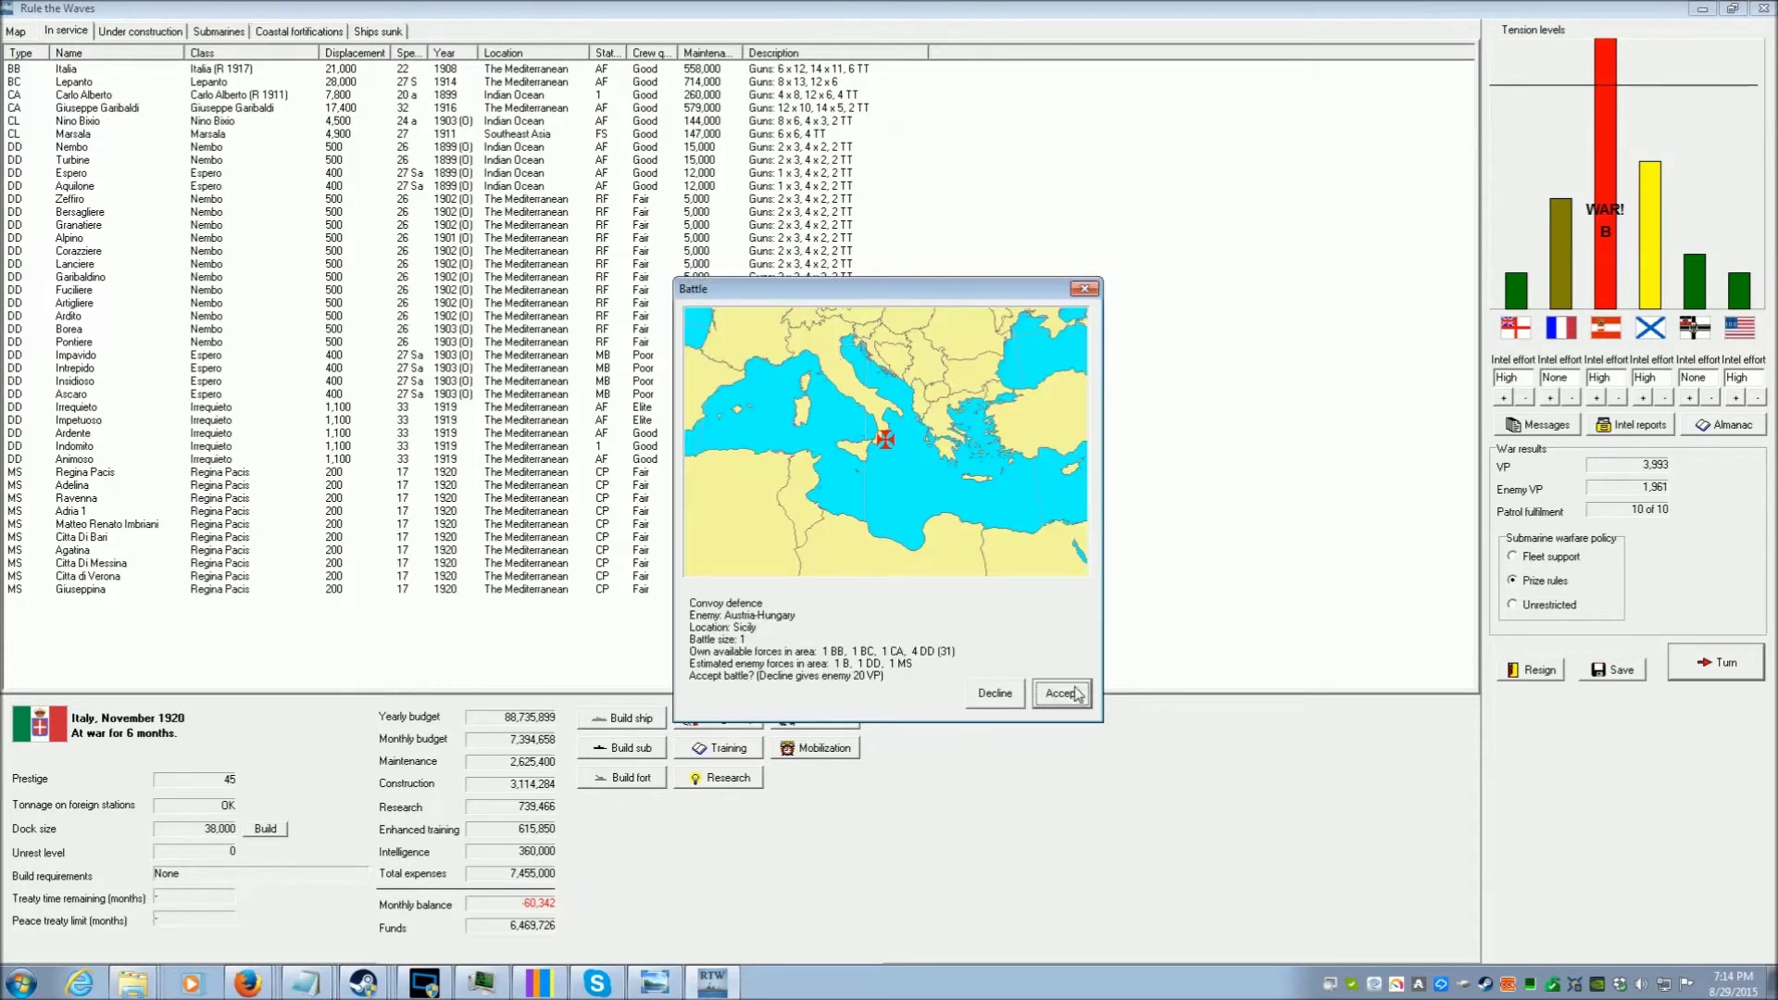
click(1064, 694)
click(888, 536)
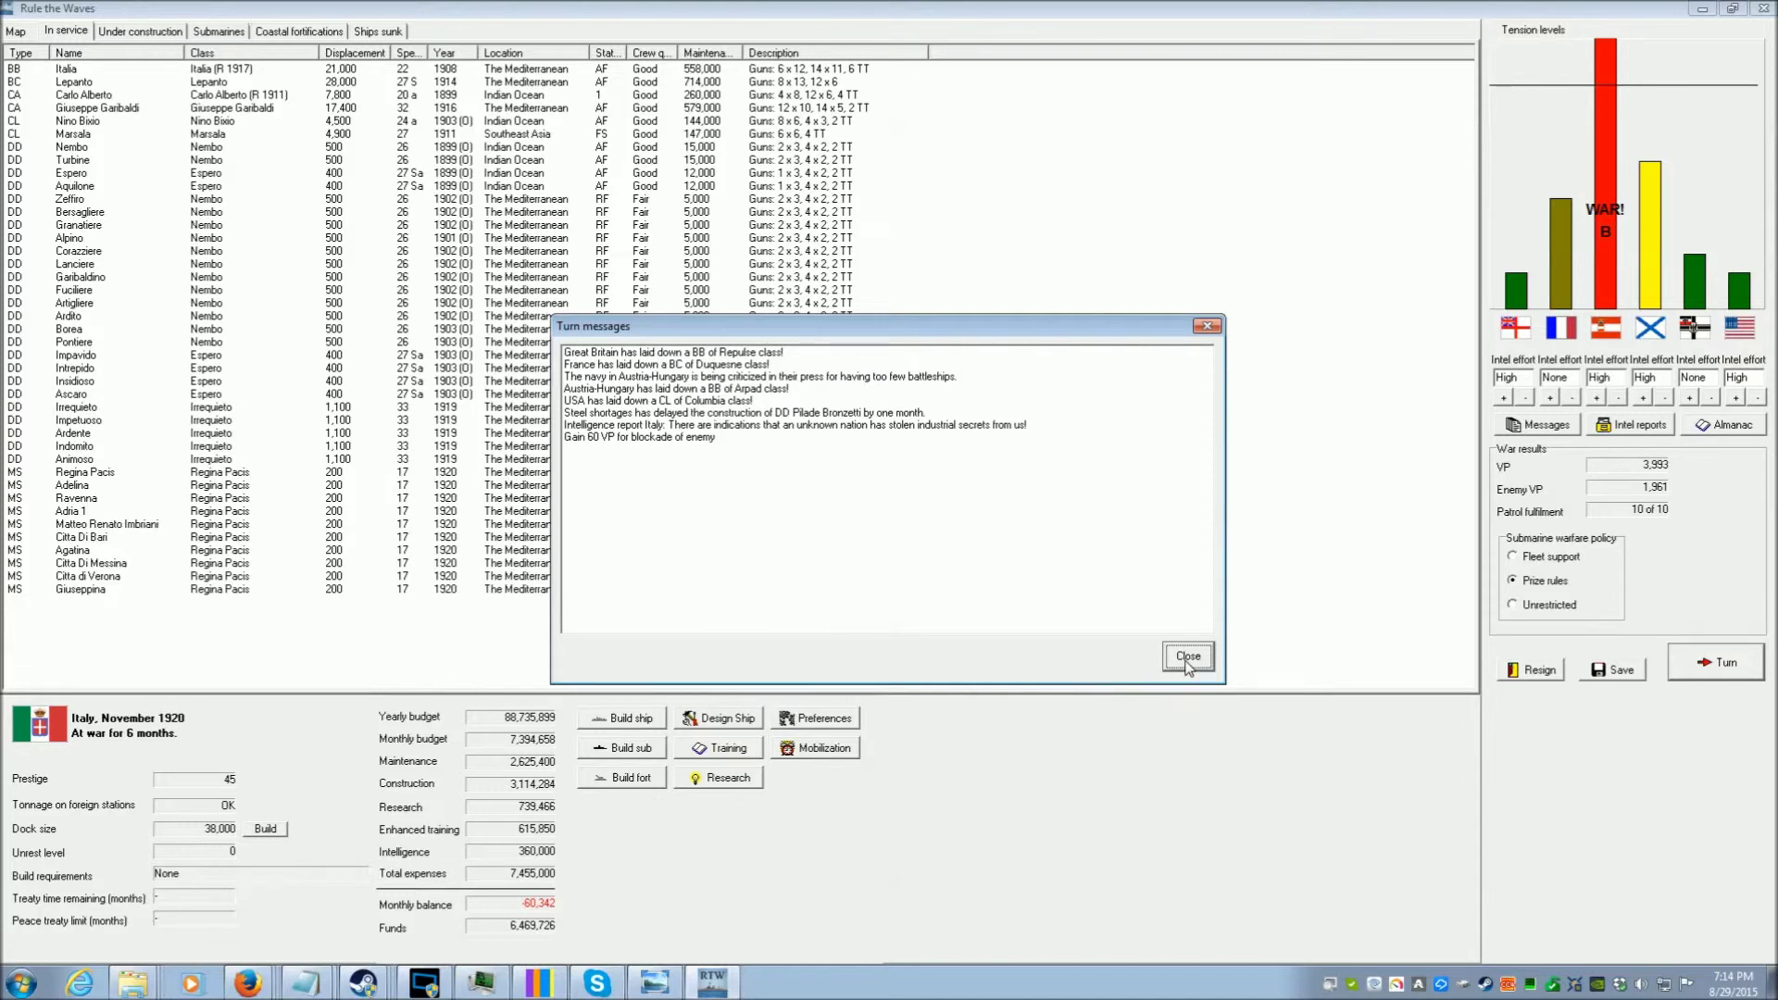
click(1188, 656)
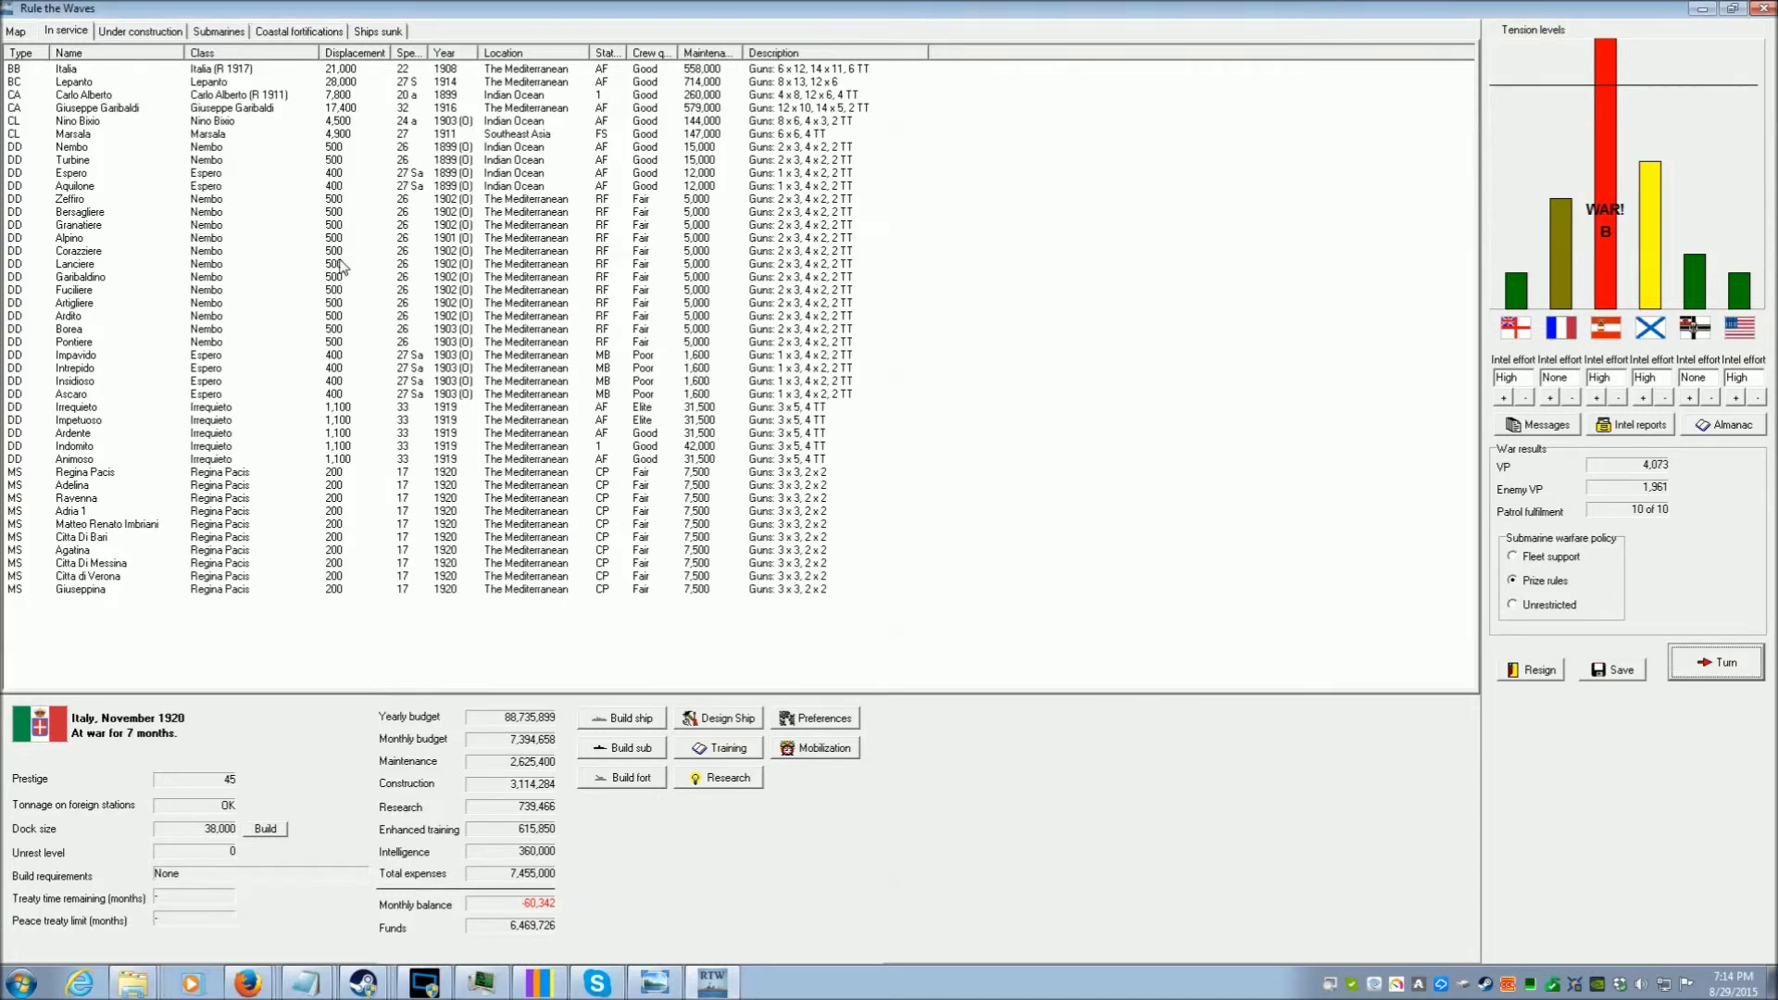
Move the 16 old destroyers from Zeffiro to Ascaro into the active fleet
click(323, 203)
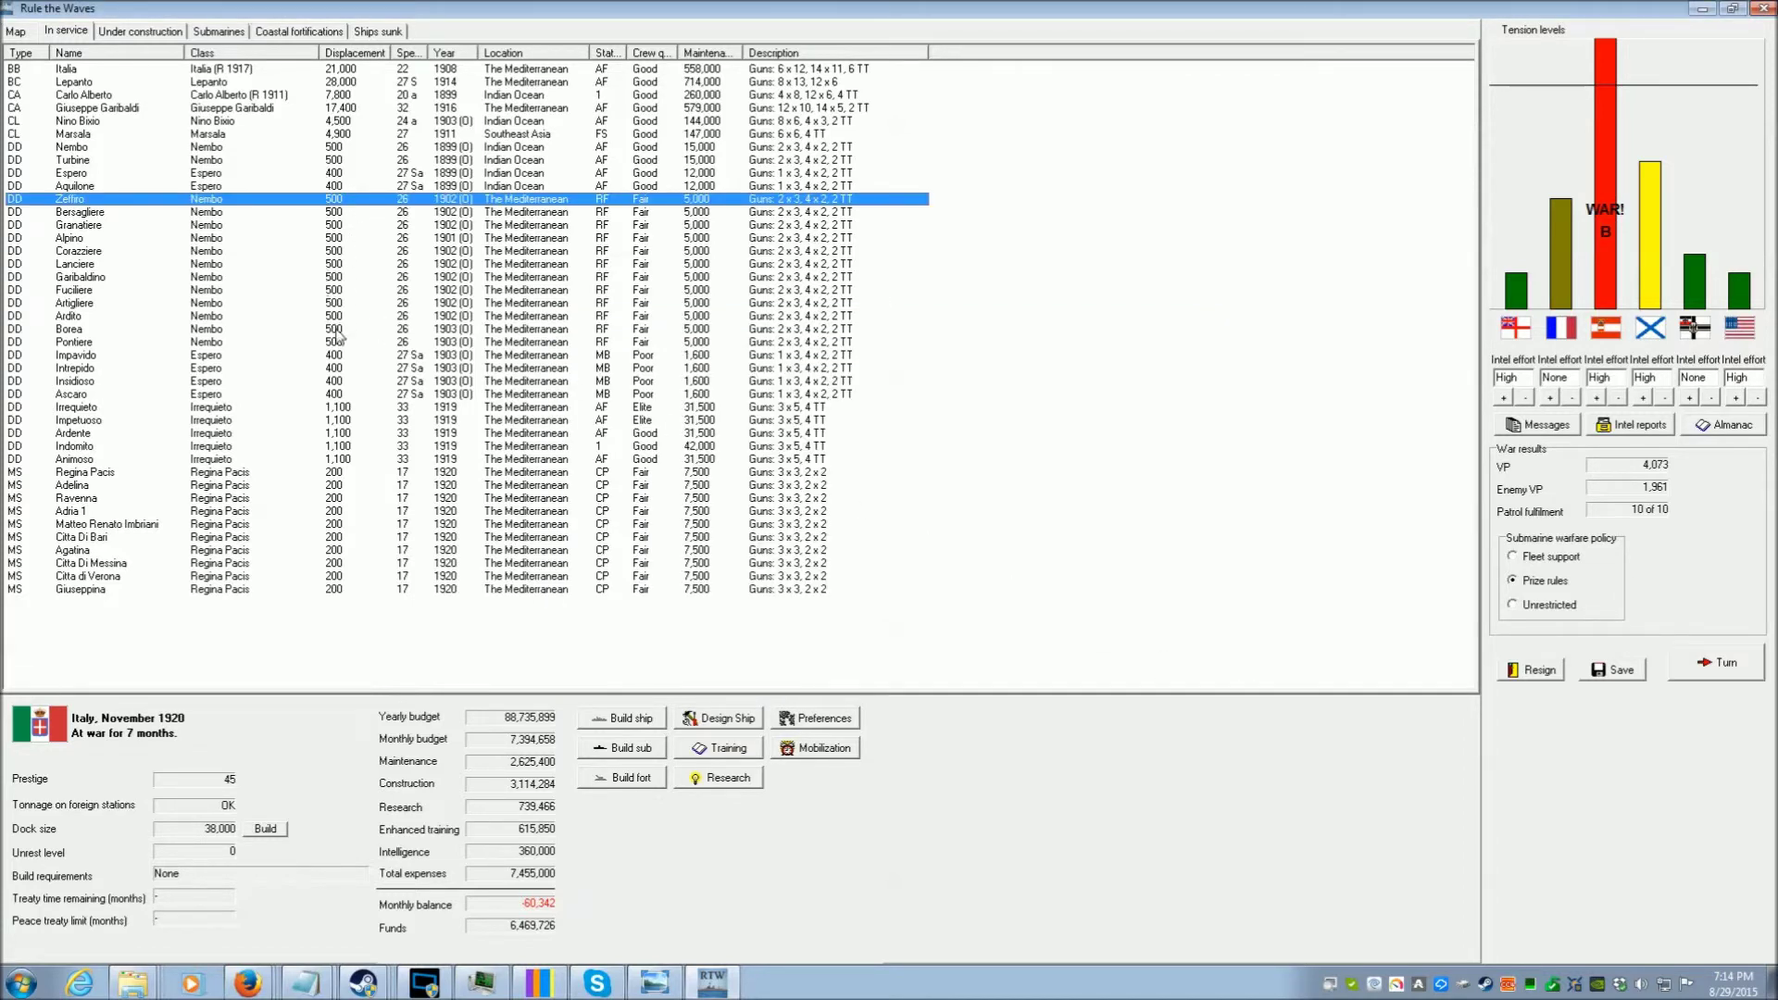
shift+click(347, 399)
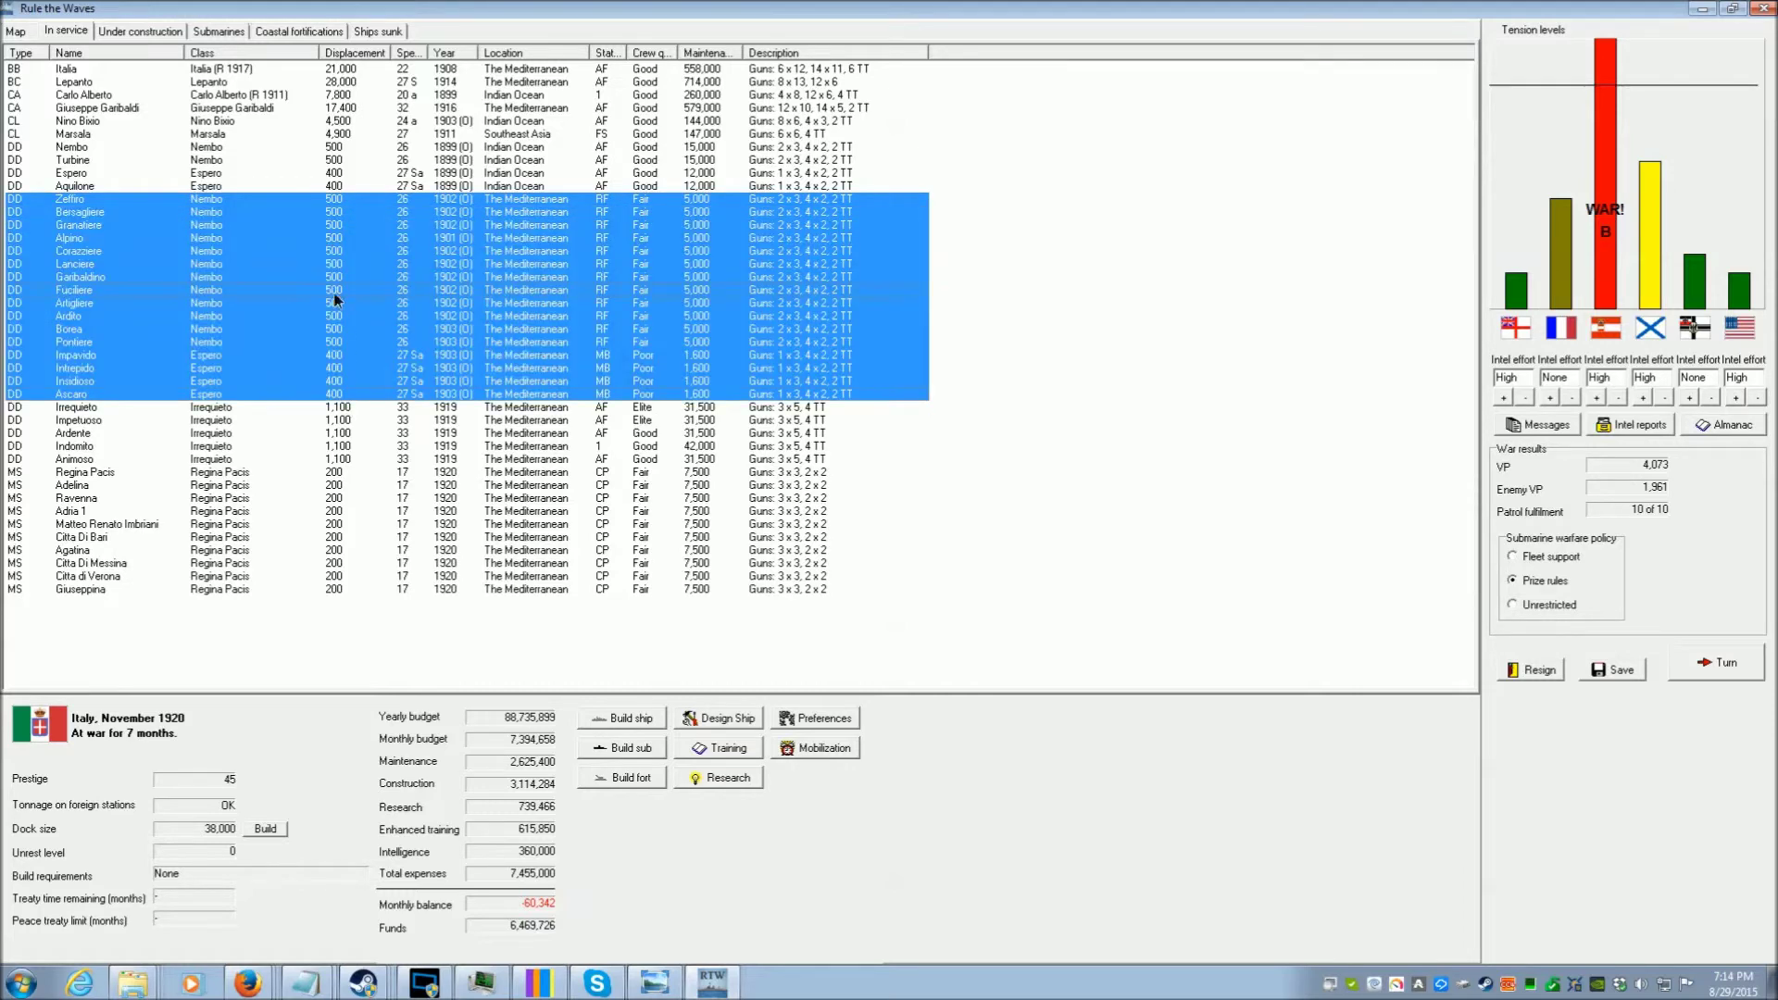
right_click(335, 298)
click(386, 309)
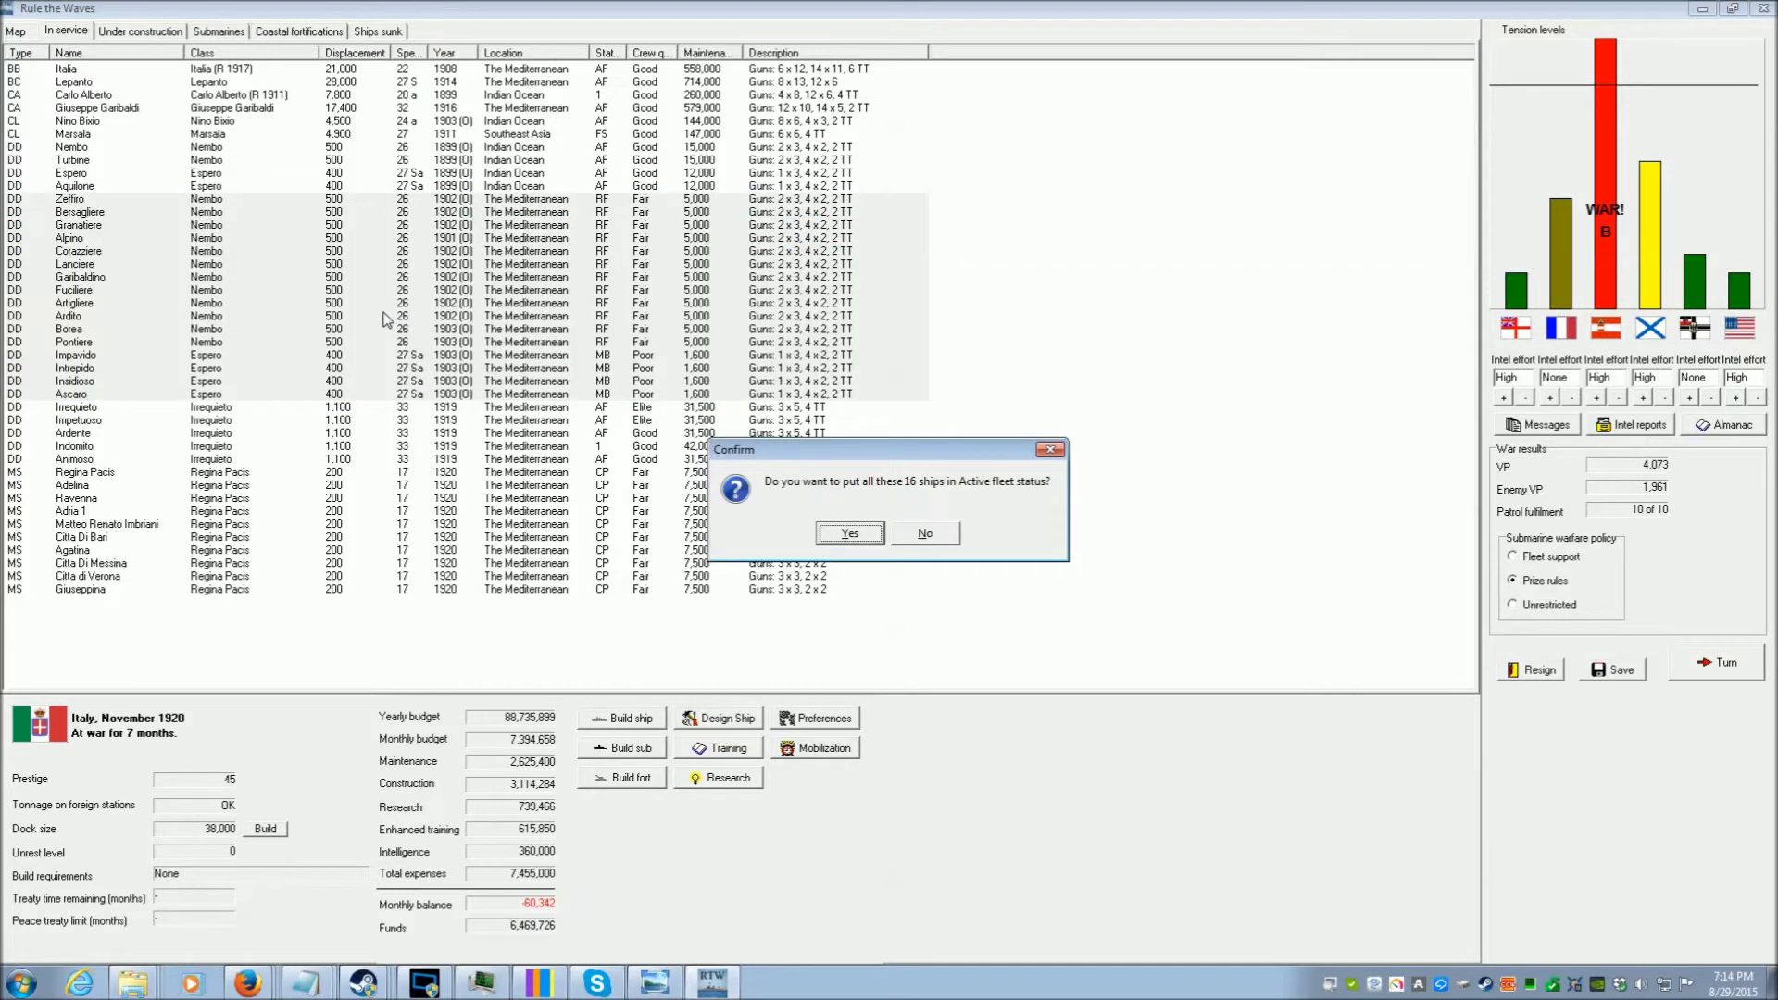
click(846, 534)
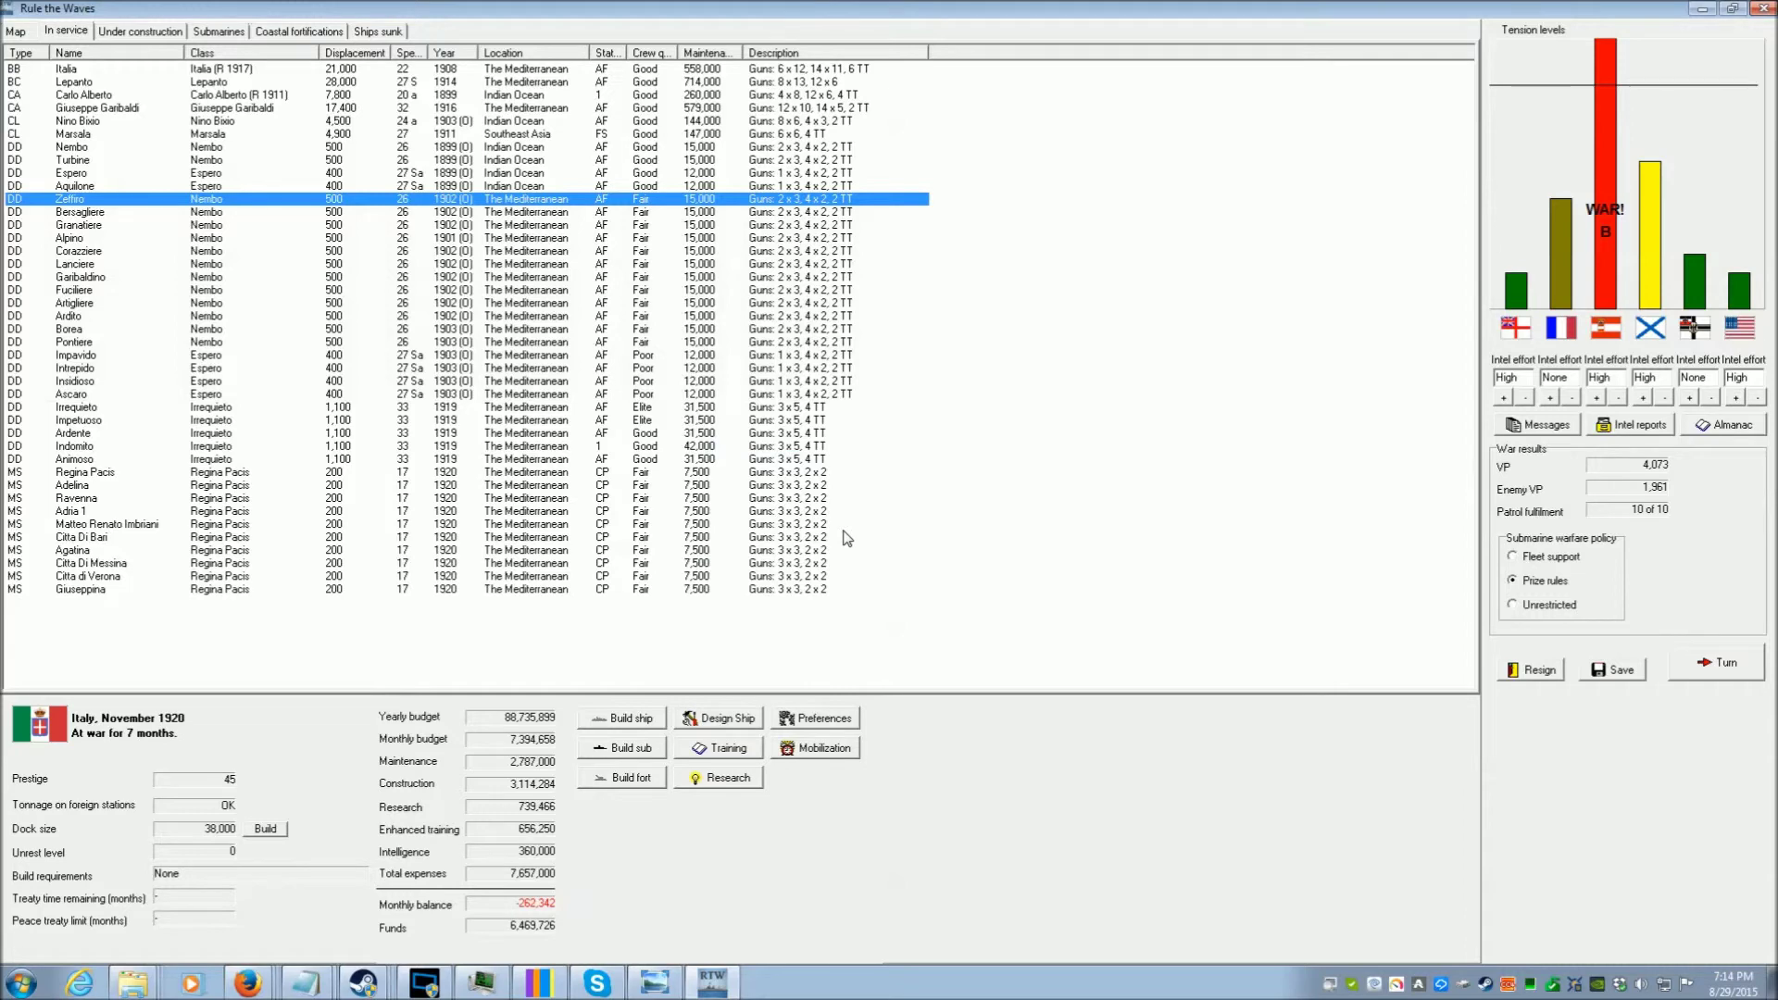
Advance to December 1920 and accept the Adriatic fleet battle, then the coastal raid battle
click(1718, 666)
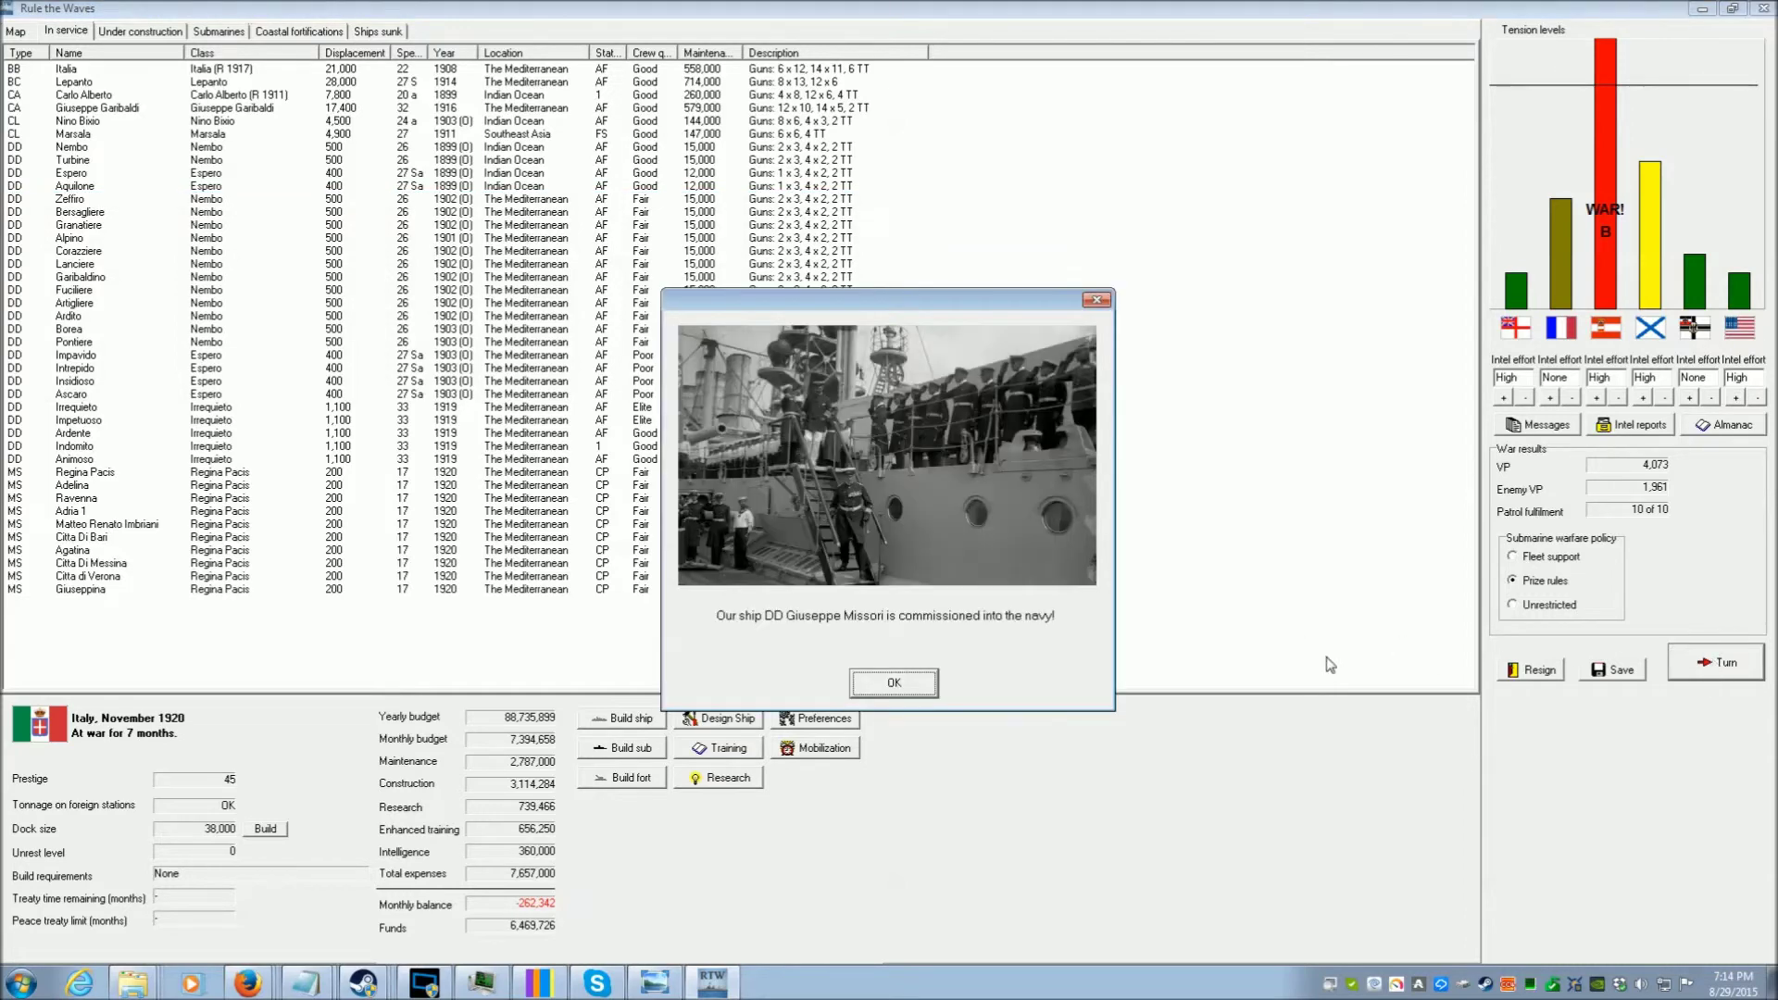
click(893, 684)
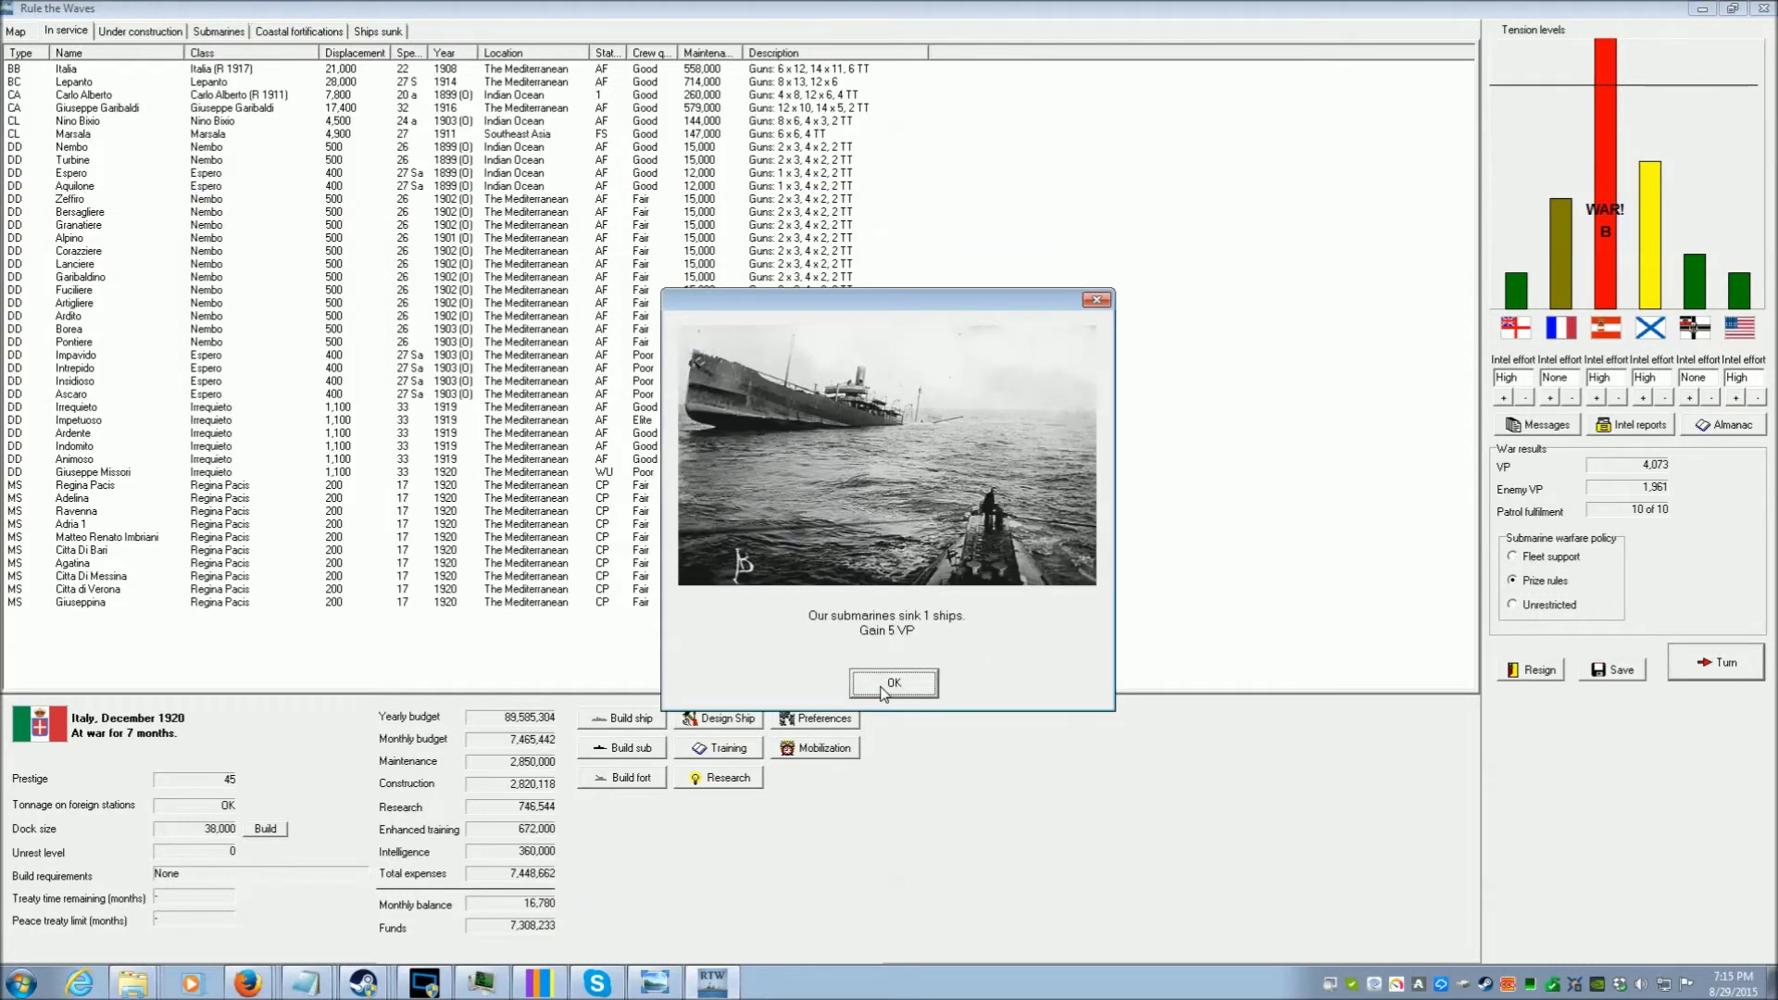
click(894, 684)
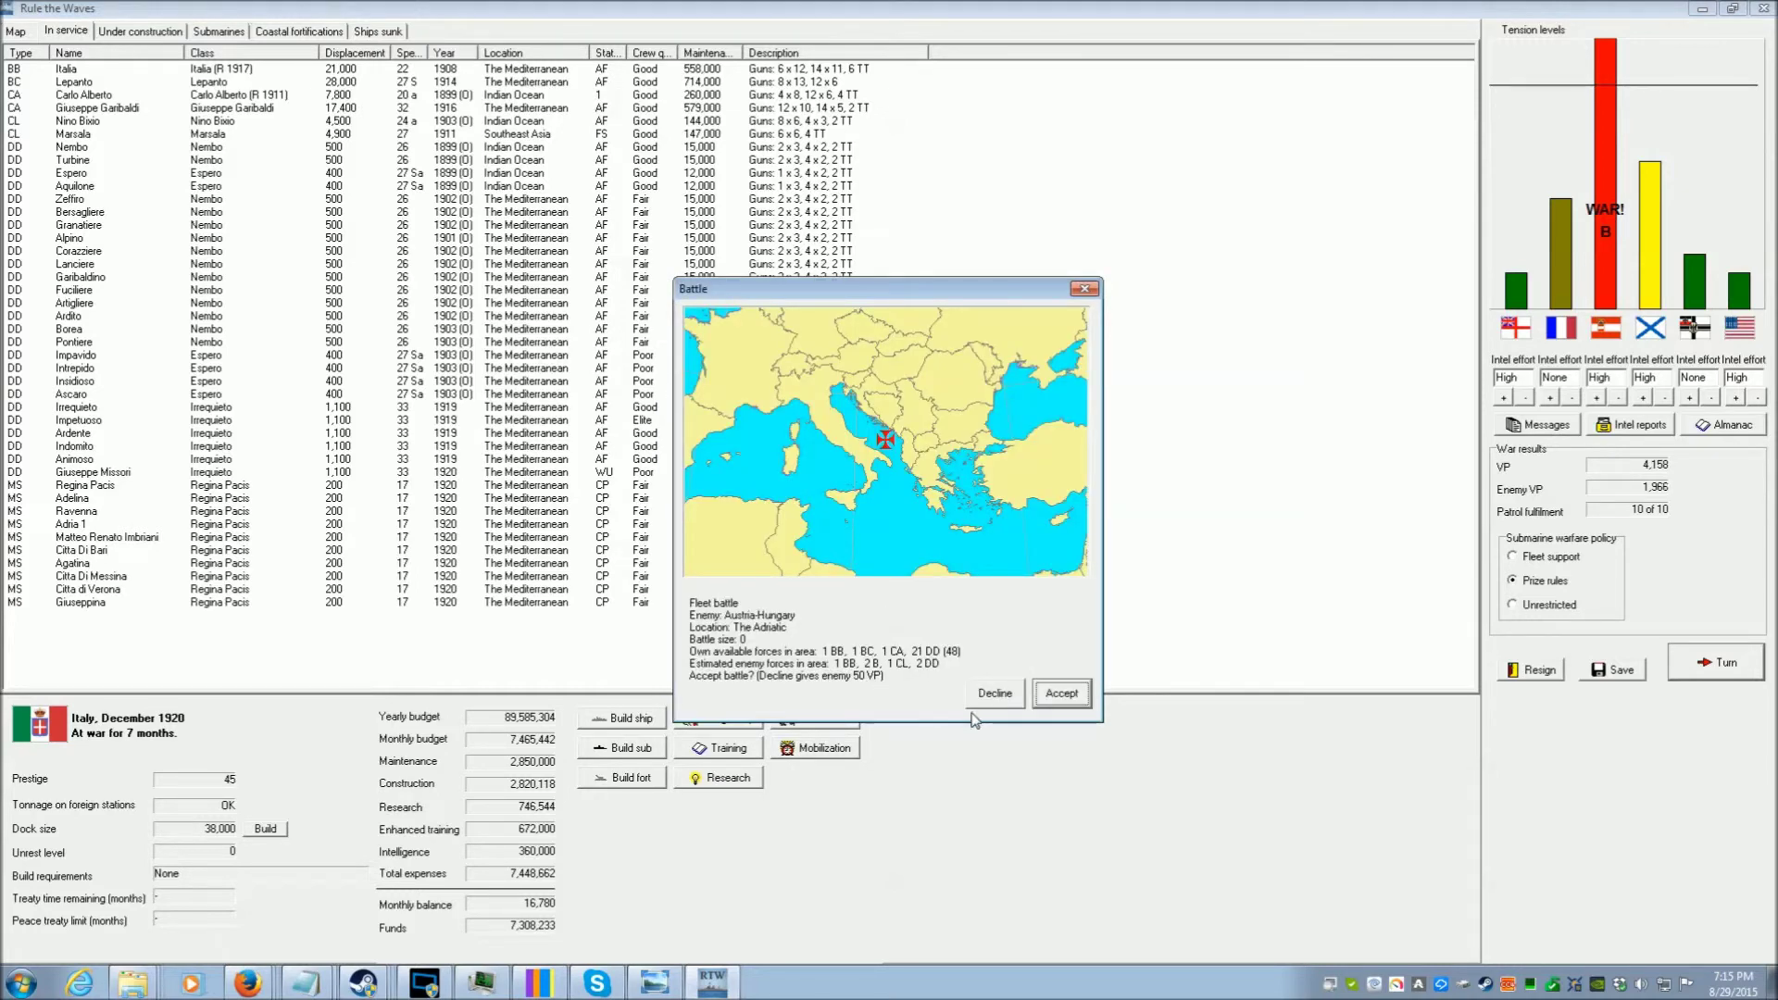
click(1060, 698)
click(889, 534)
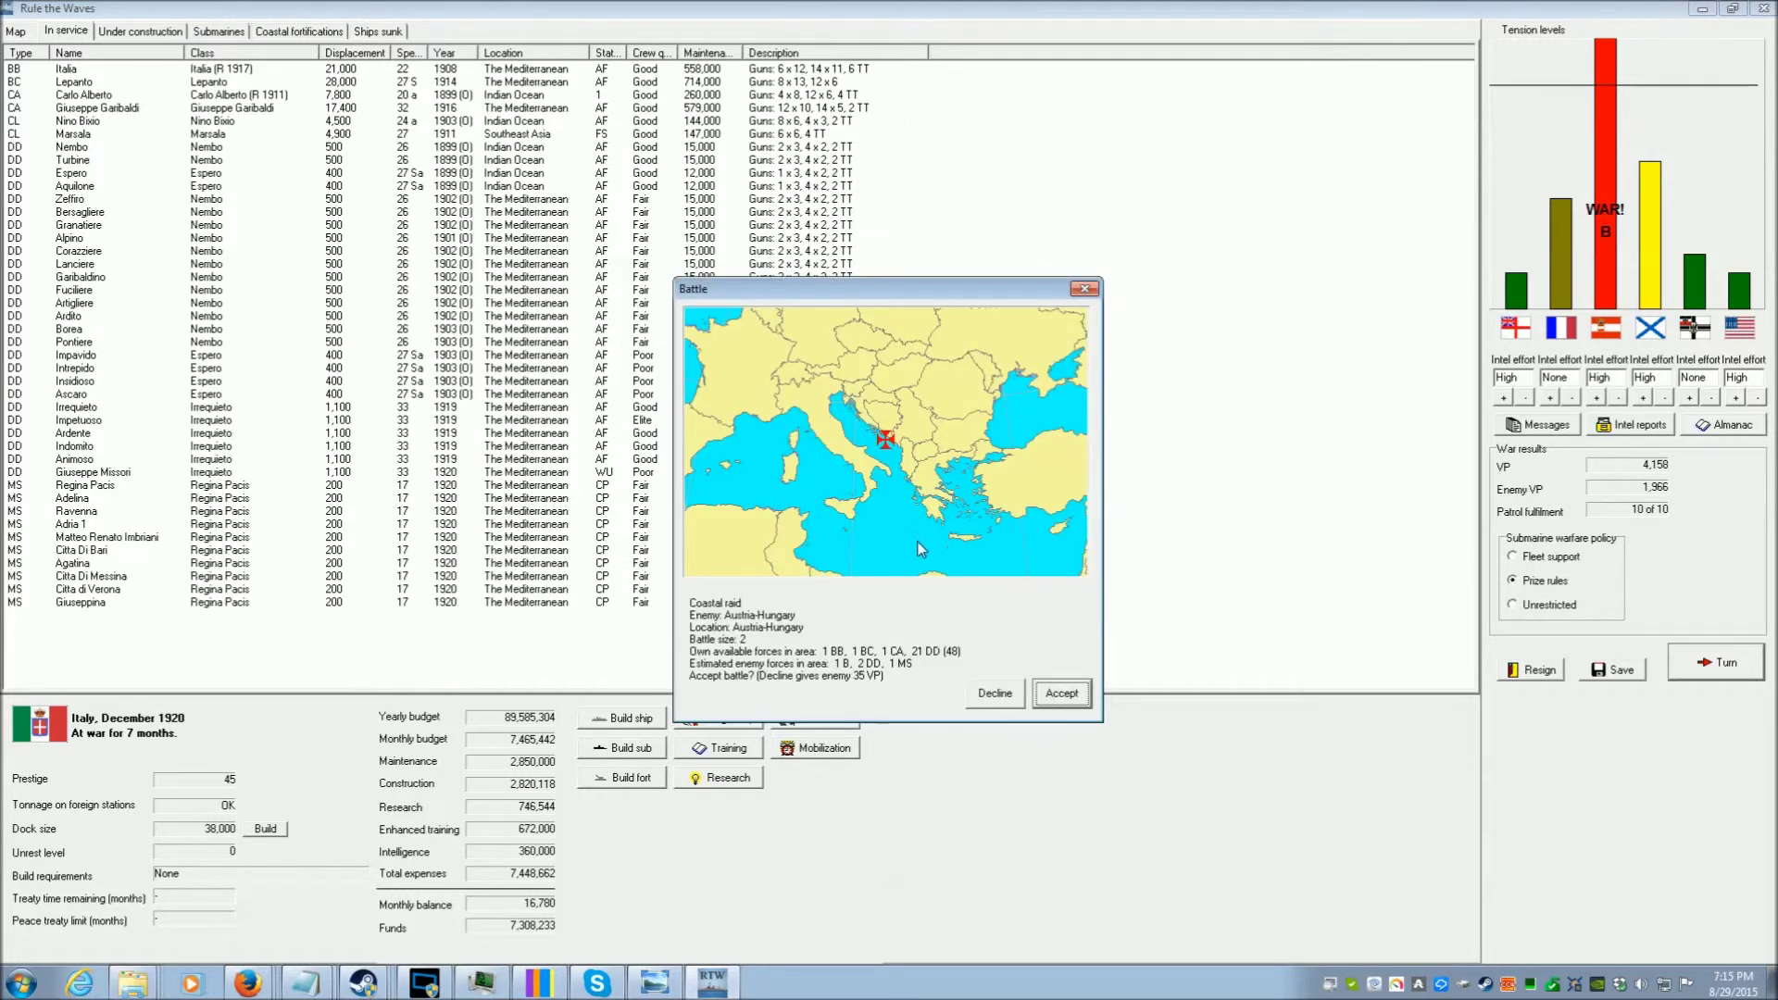
click(1061, 697)
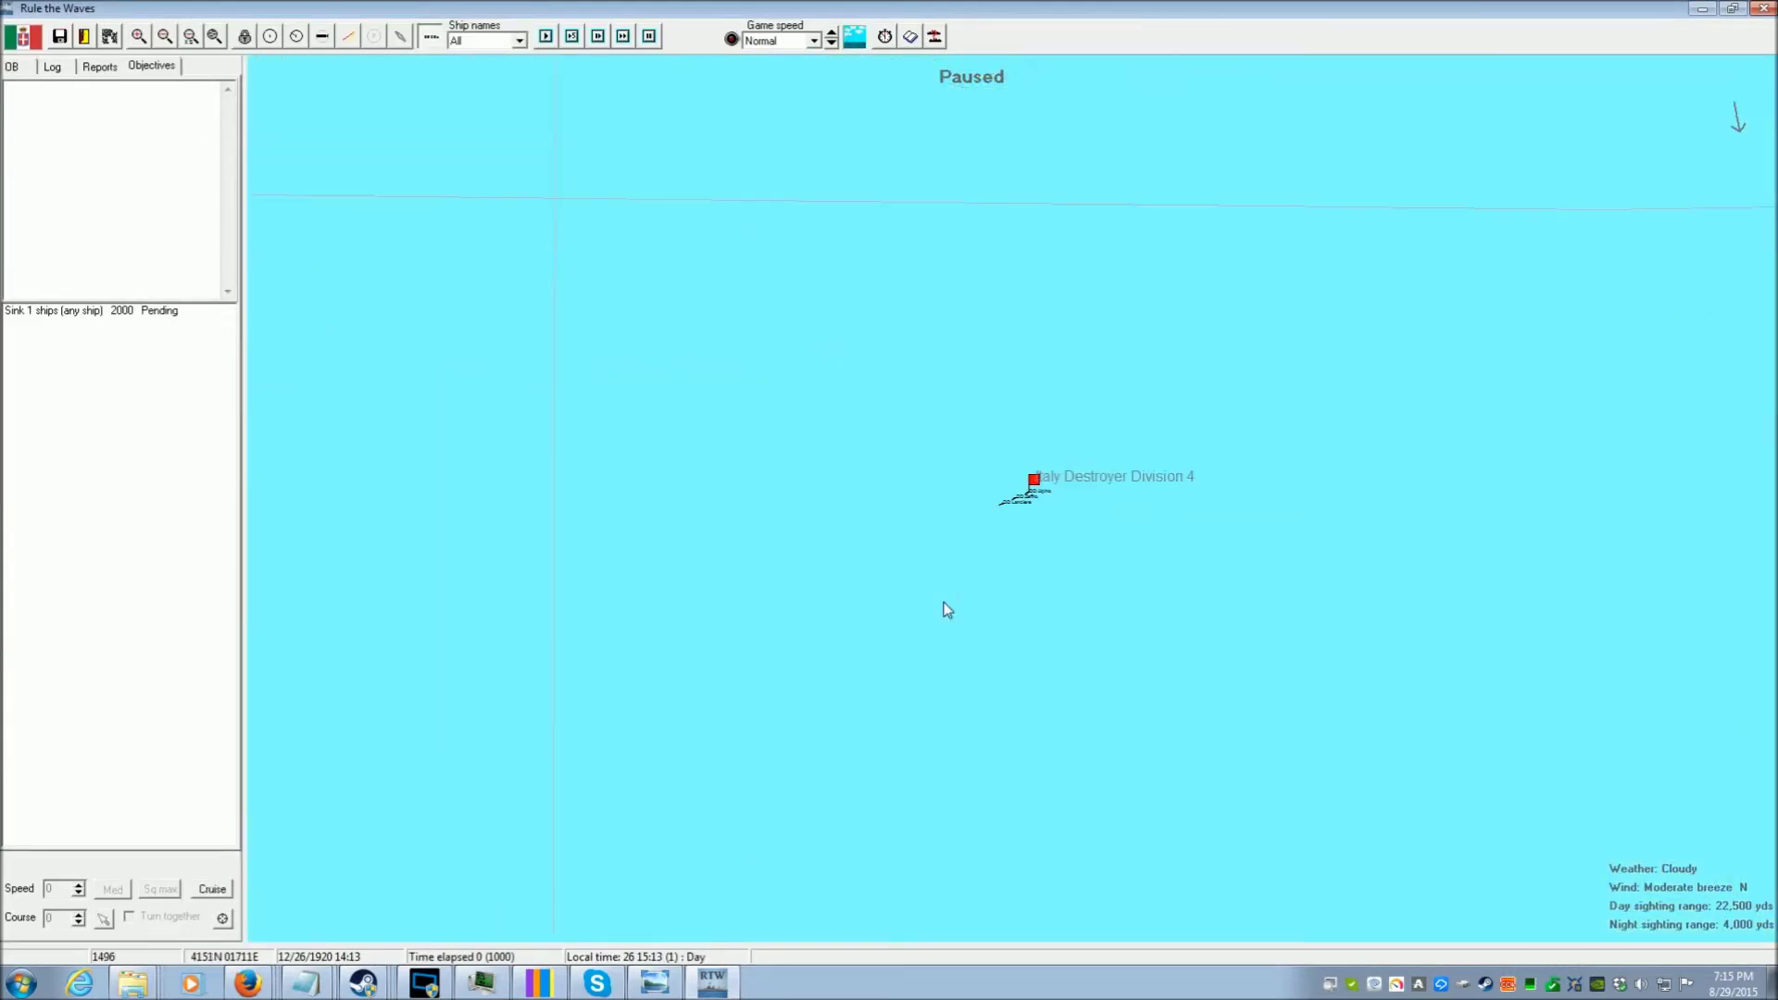
Start the Cattaro battle, check DD Alpino's details, and select Destroyer Division 4
click(624, 37)
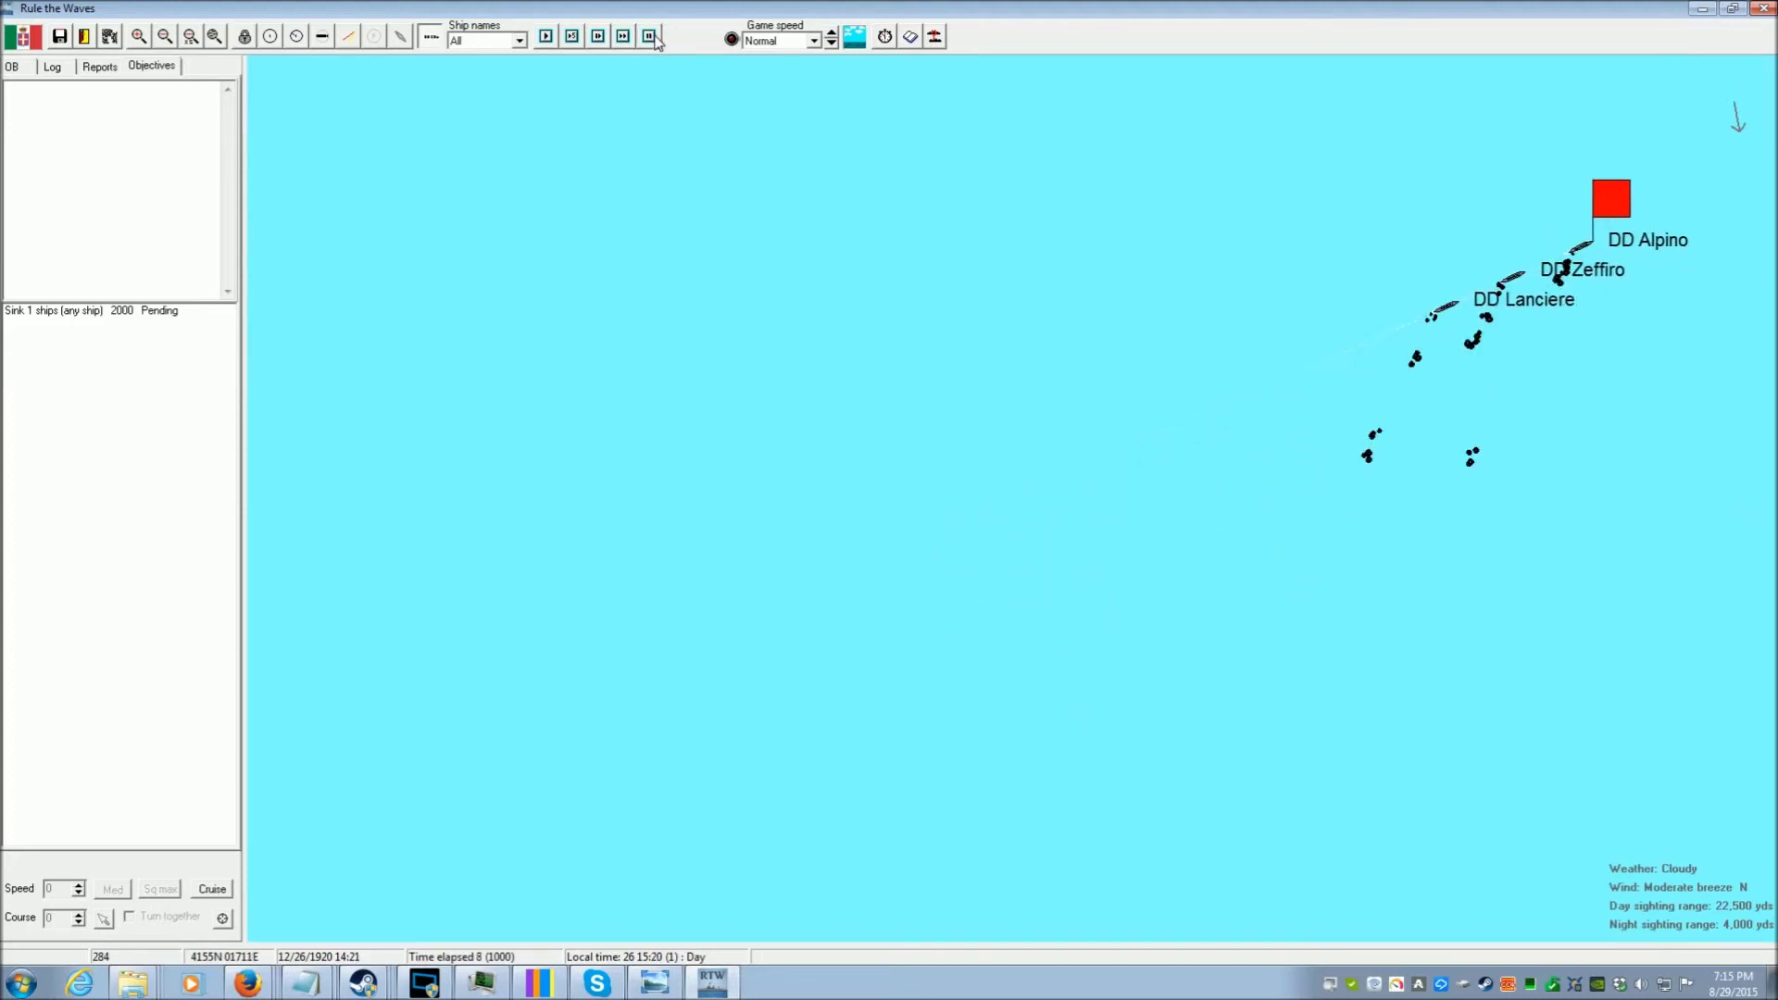
scroll(1088, 461, down, 2)
double_click(955, 605)
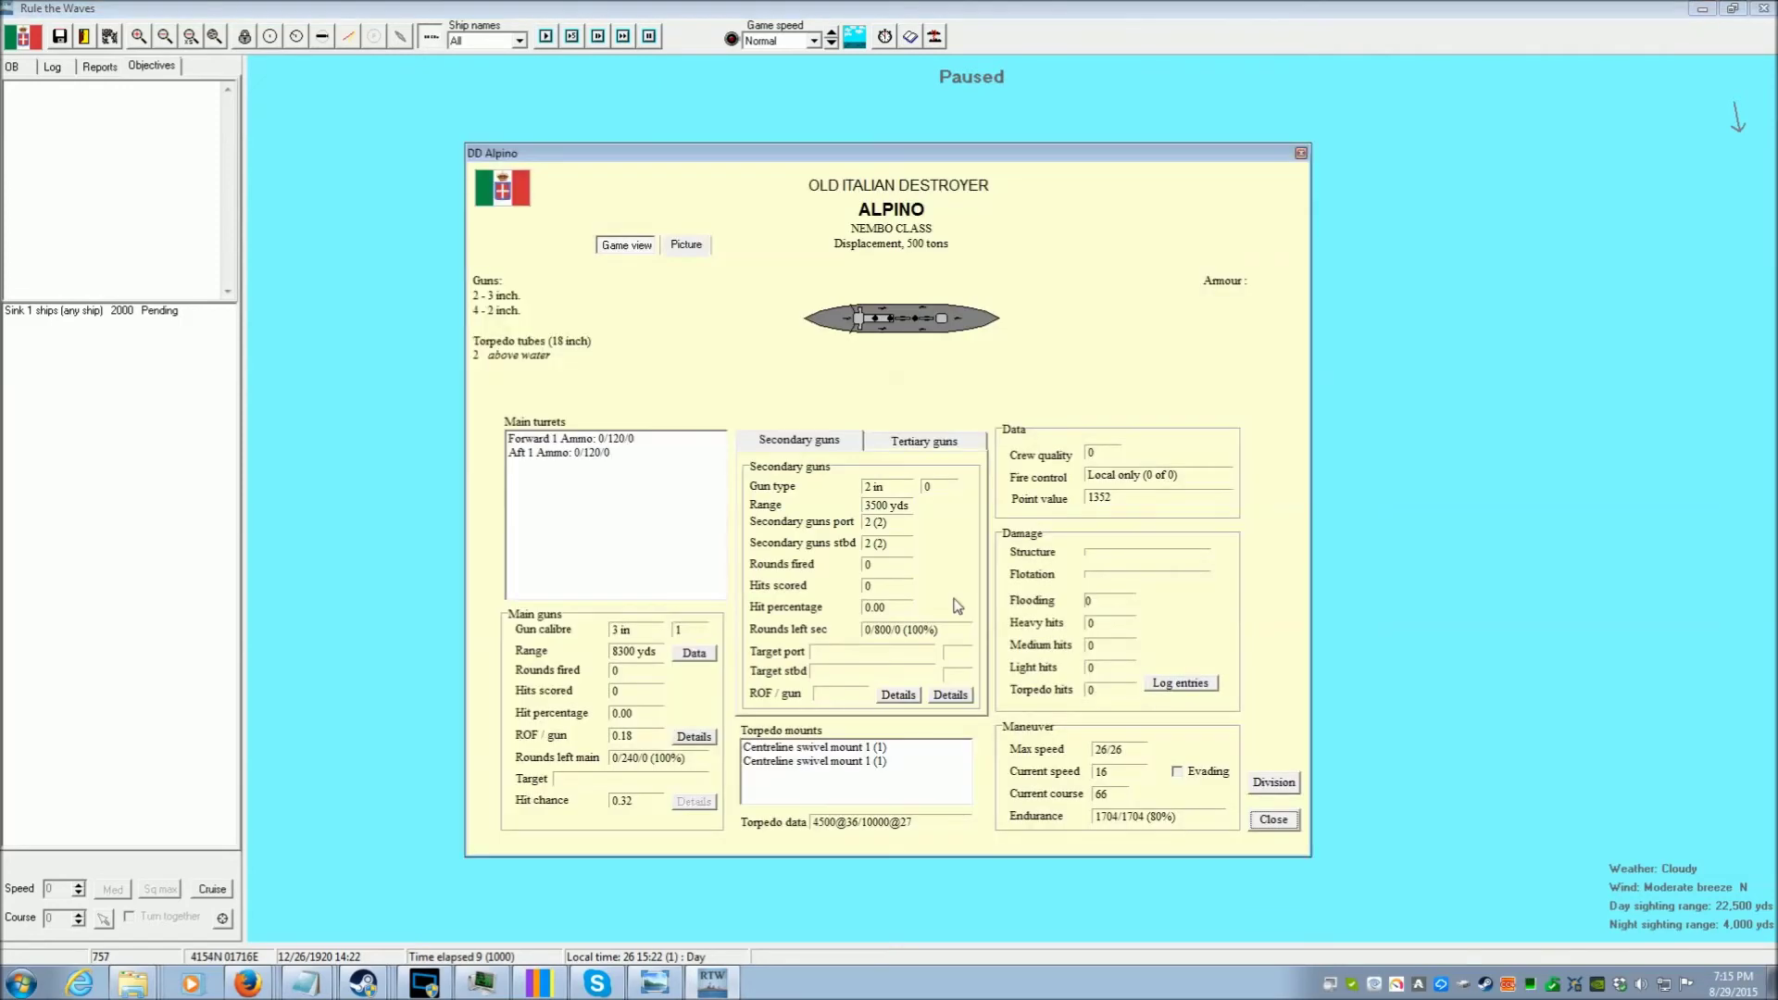
click(1272, 822)
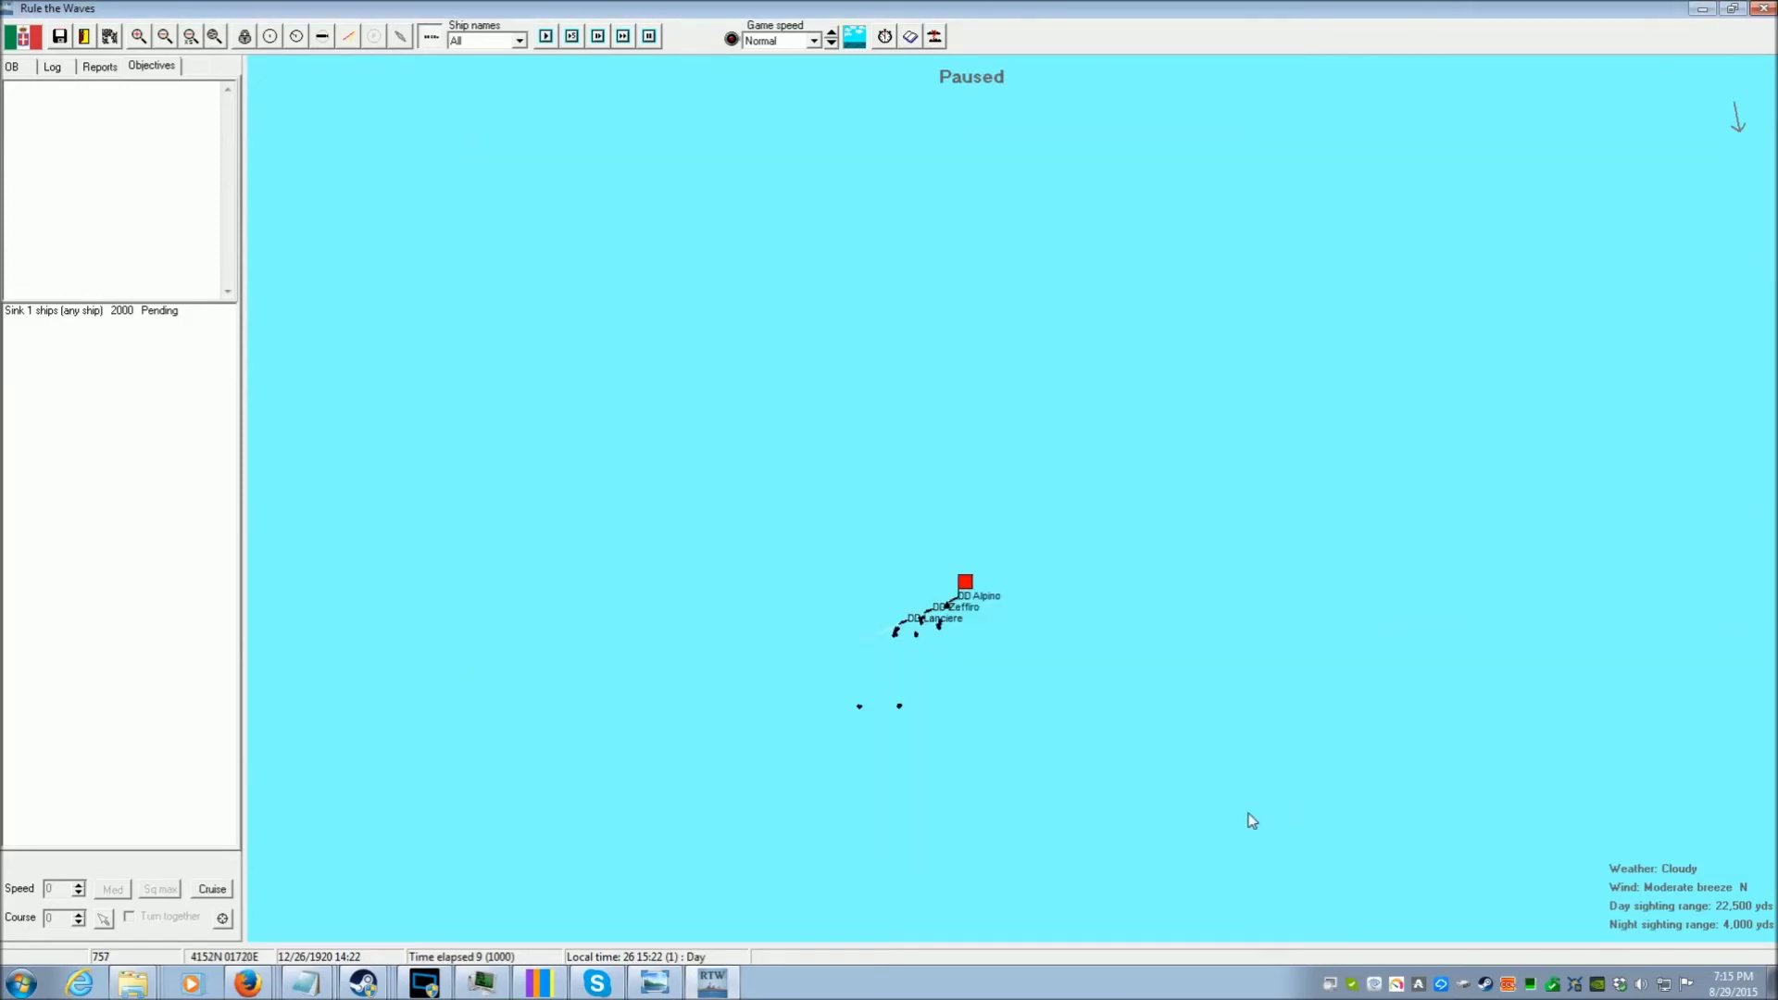
click(967, 590)
scroll(445, 258, down, 1)
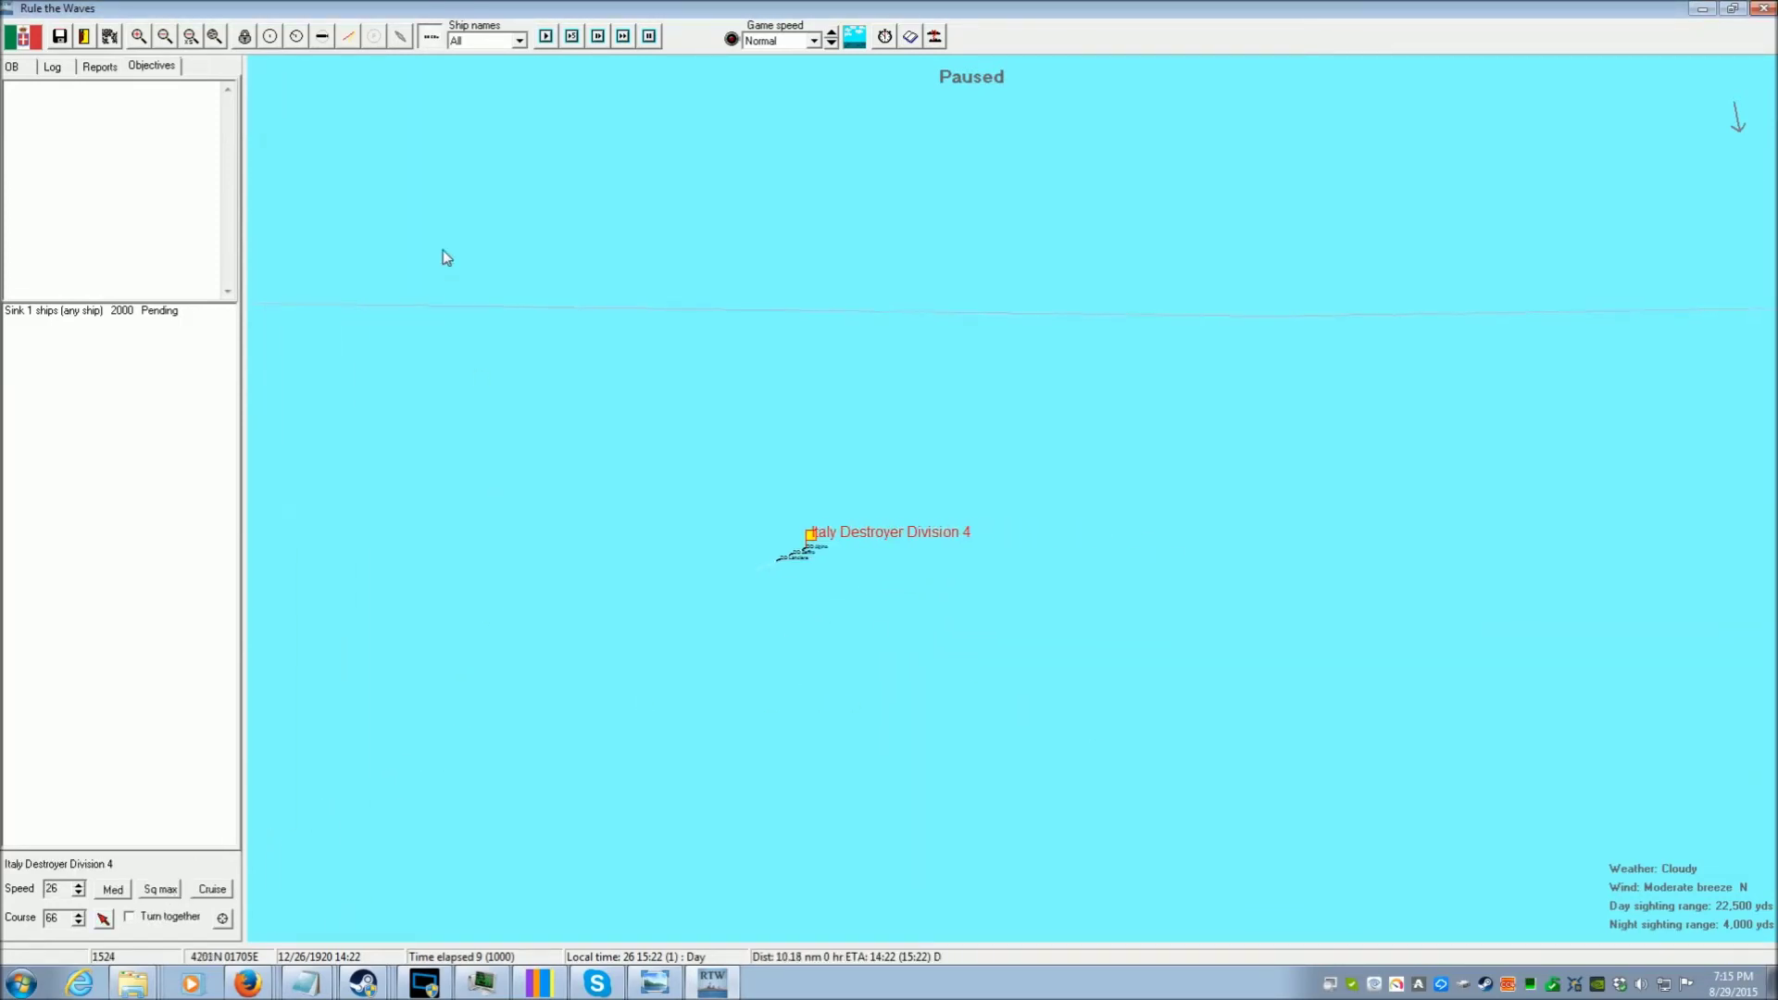
Resume the battle at rising game speeds until DD Alpino sights an unknown ship
click(628, 44)
scroll(802, 515, down, 1)
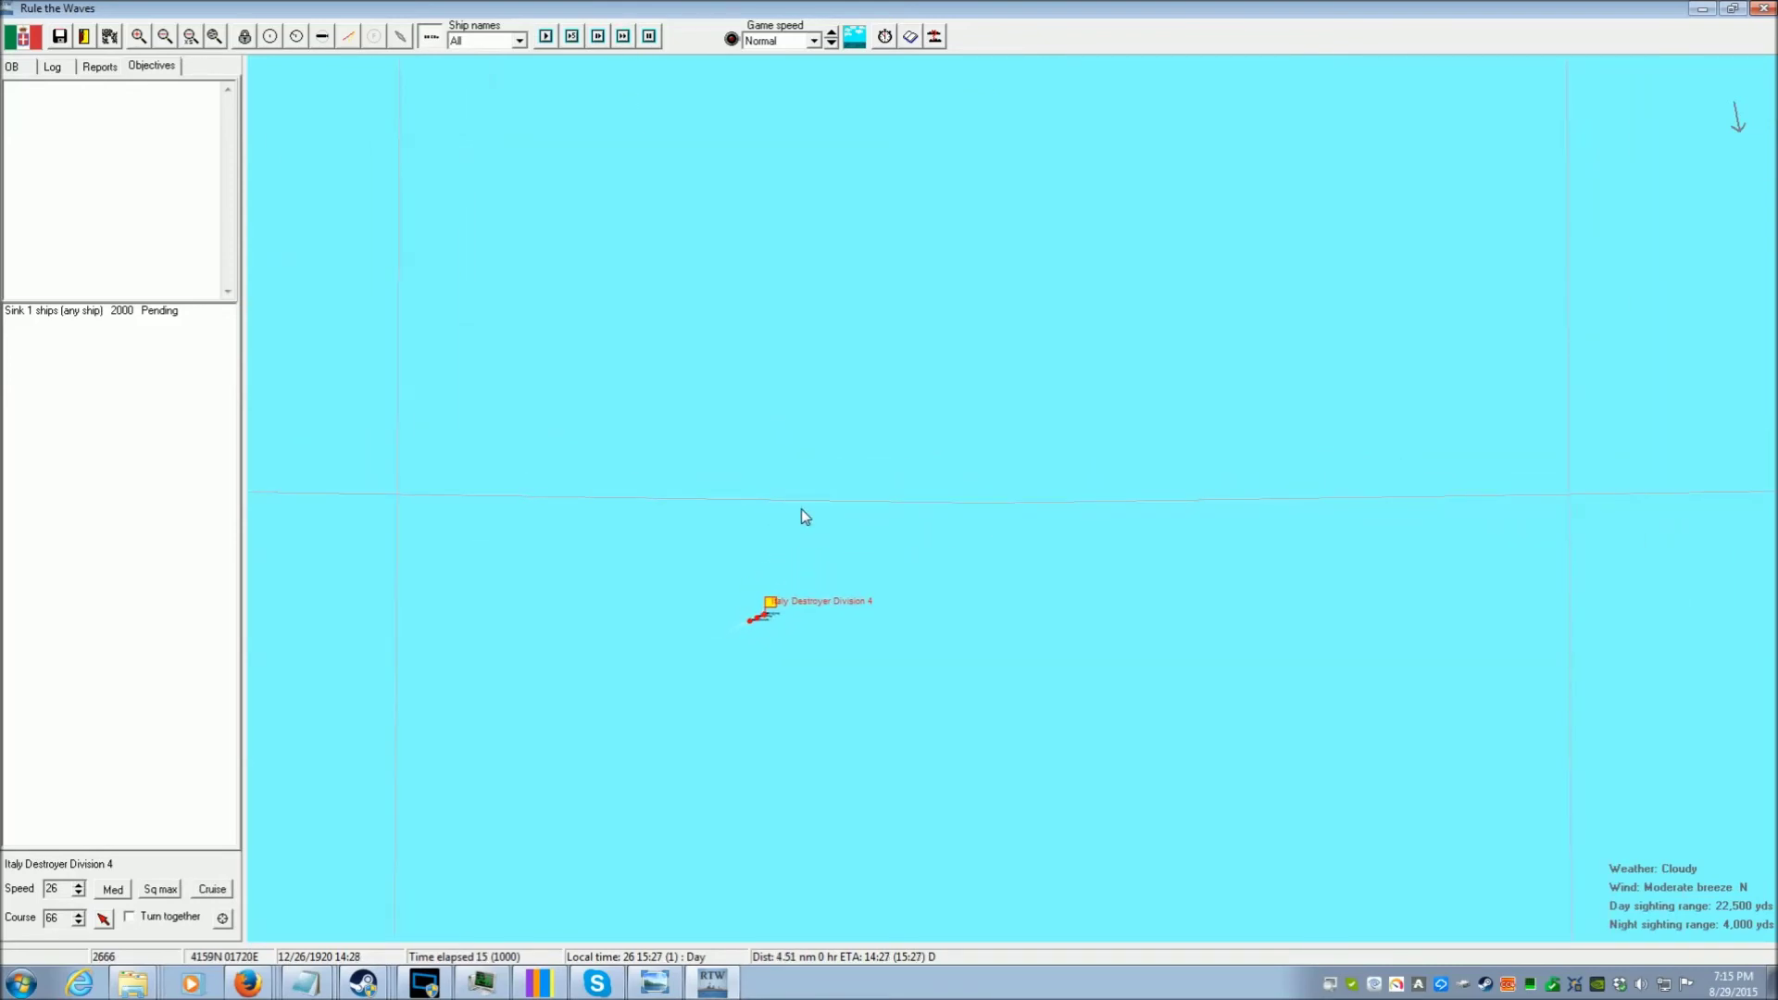
click(832, 33)
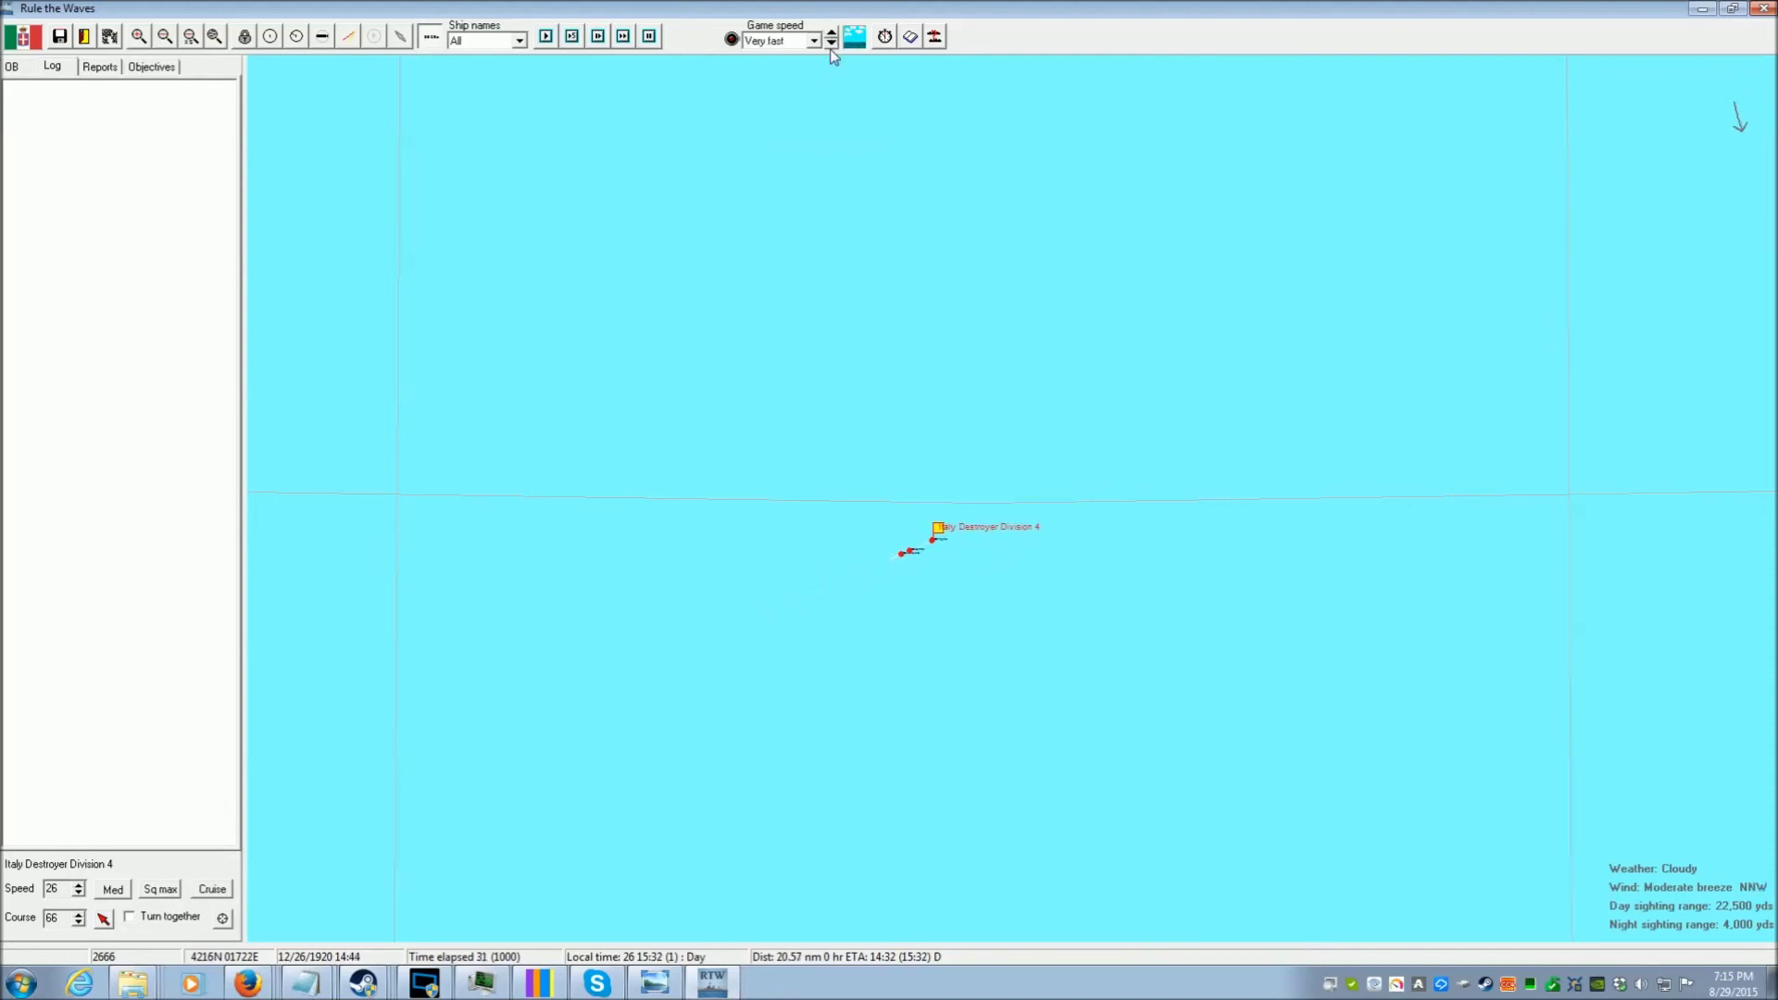
click(830, 45)
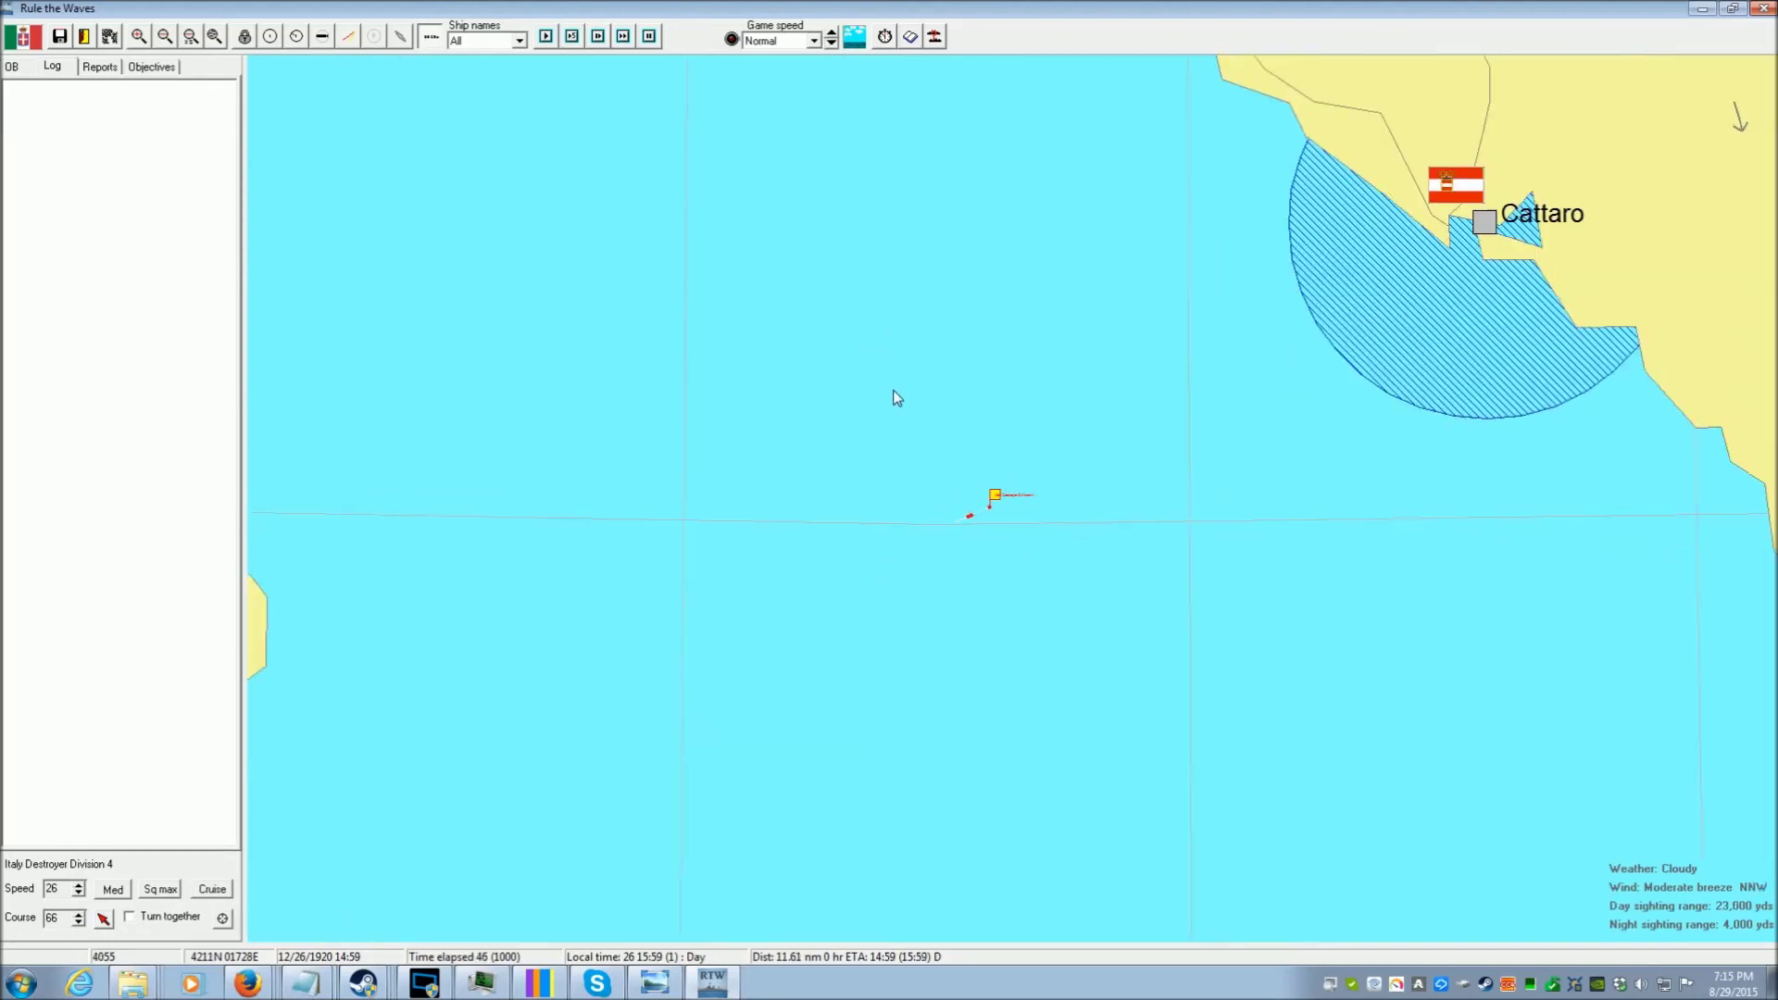
click(831, 34)
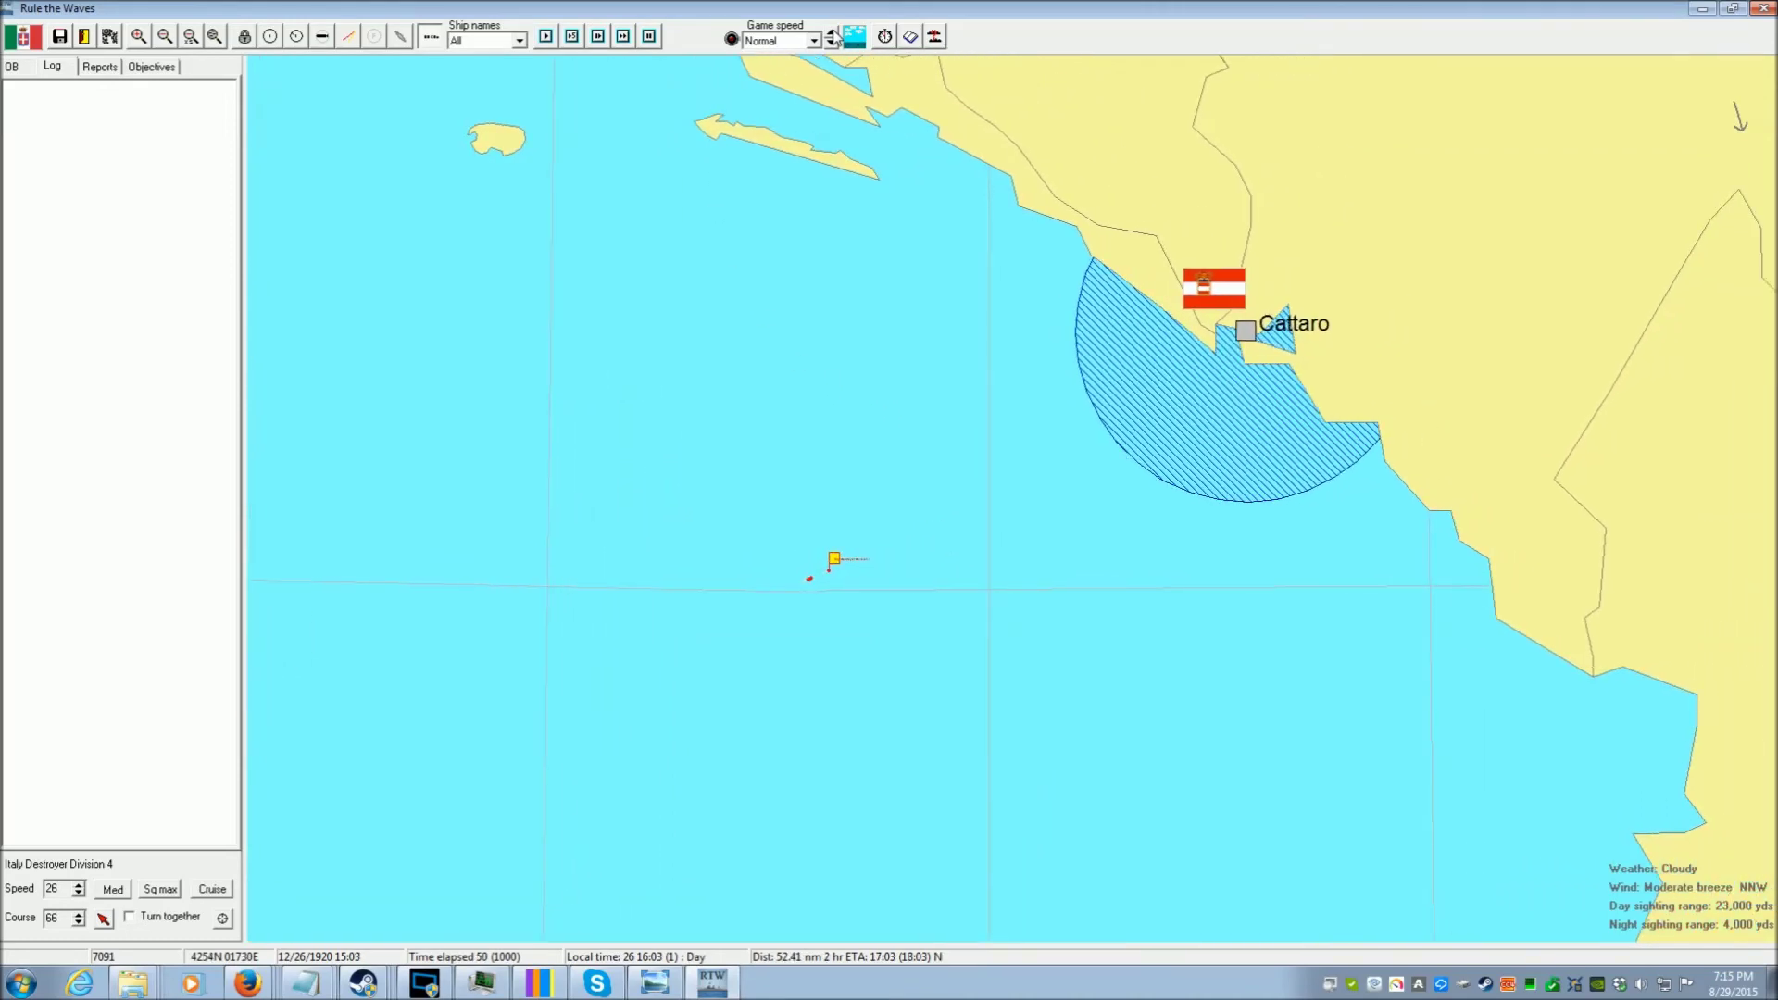
click(831, 34)
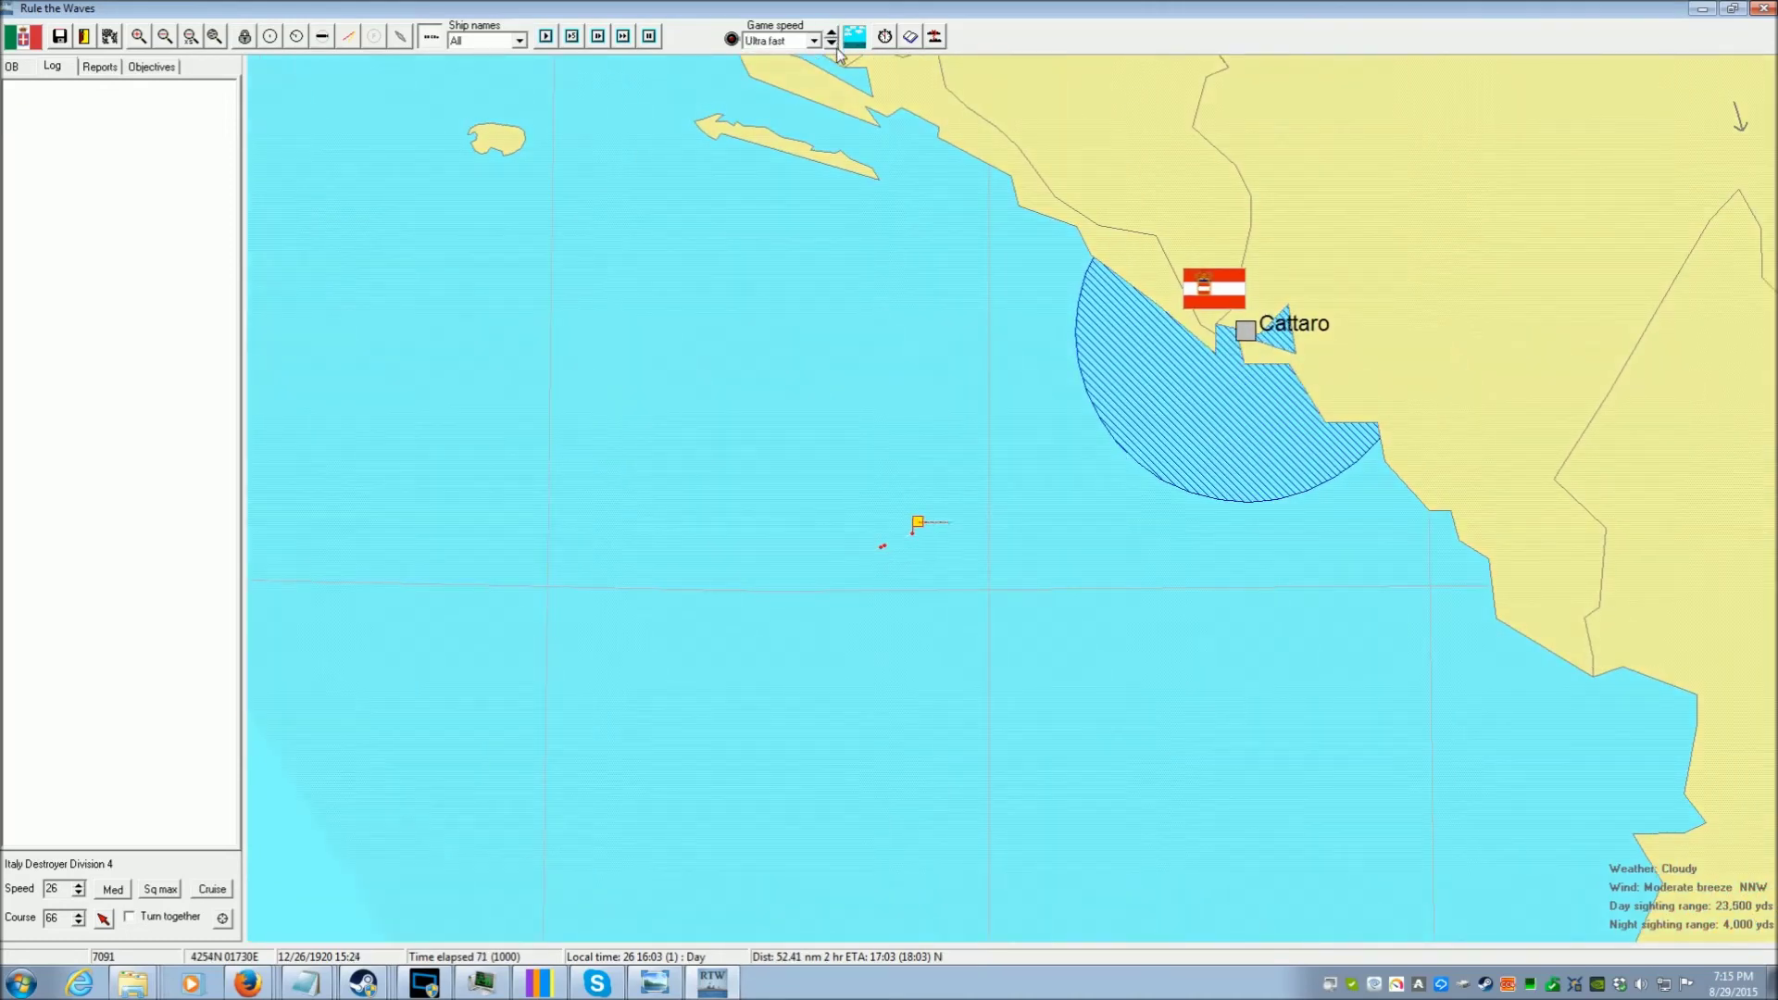
Dismiss the sighting alert and steer Destroyer Division 4 onto course 121 toward the unidentified ship
click(904, 531)
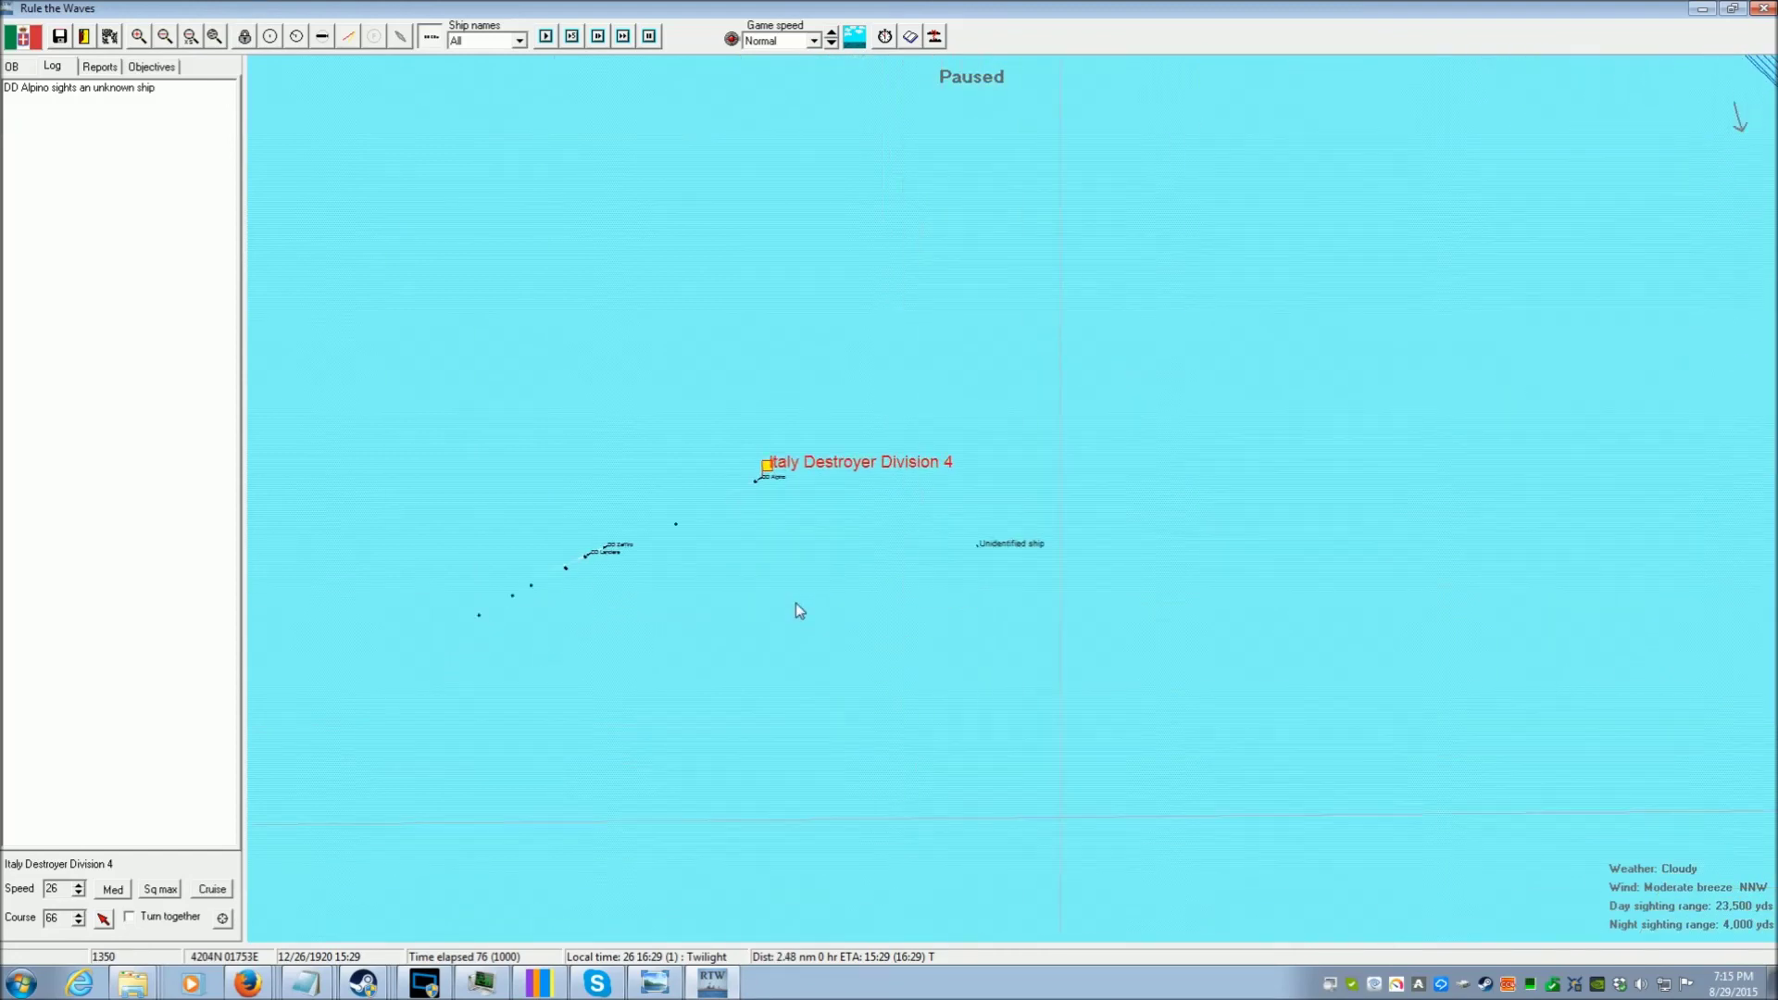
scroll(800, 611, up, 1)
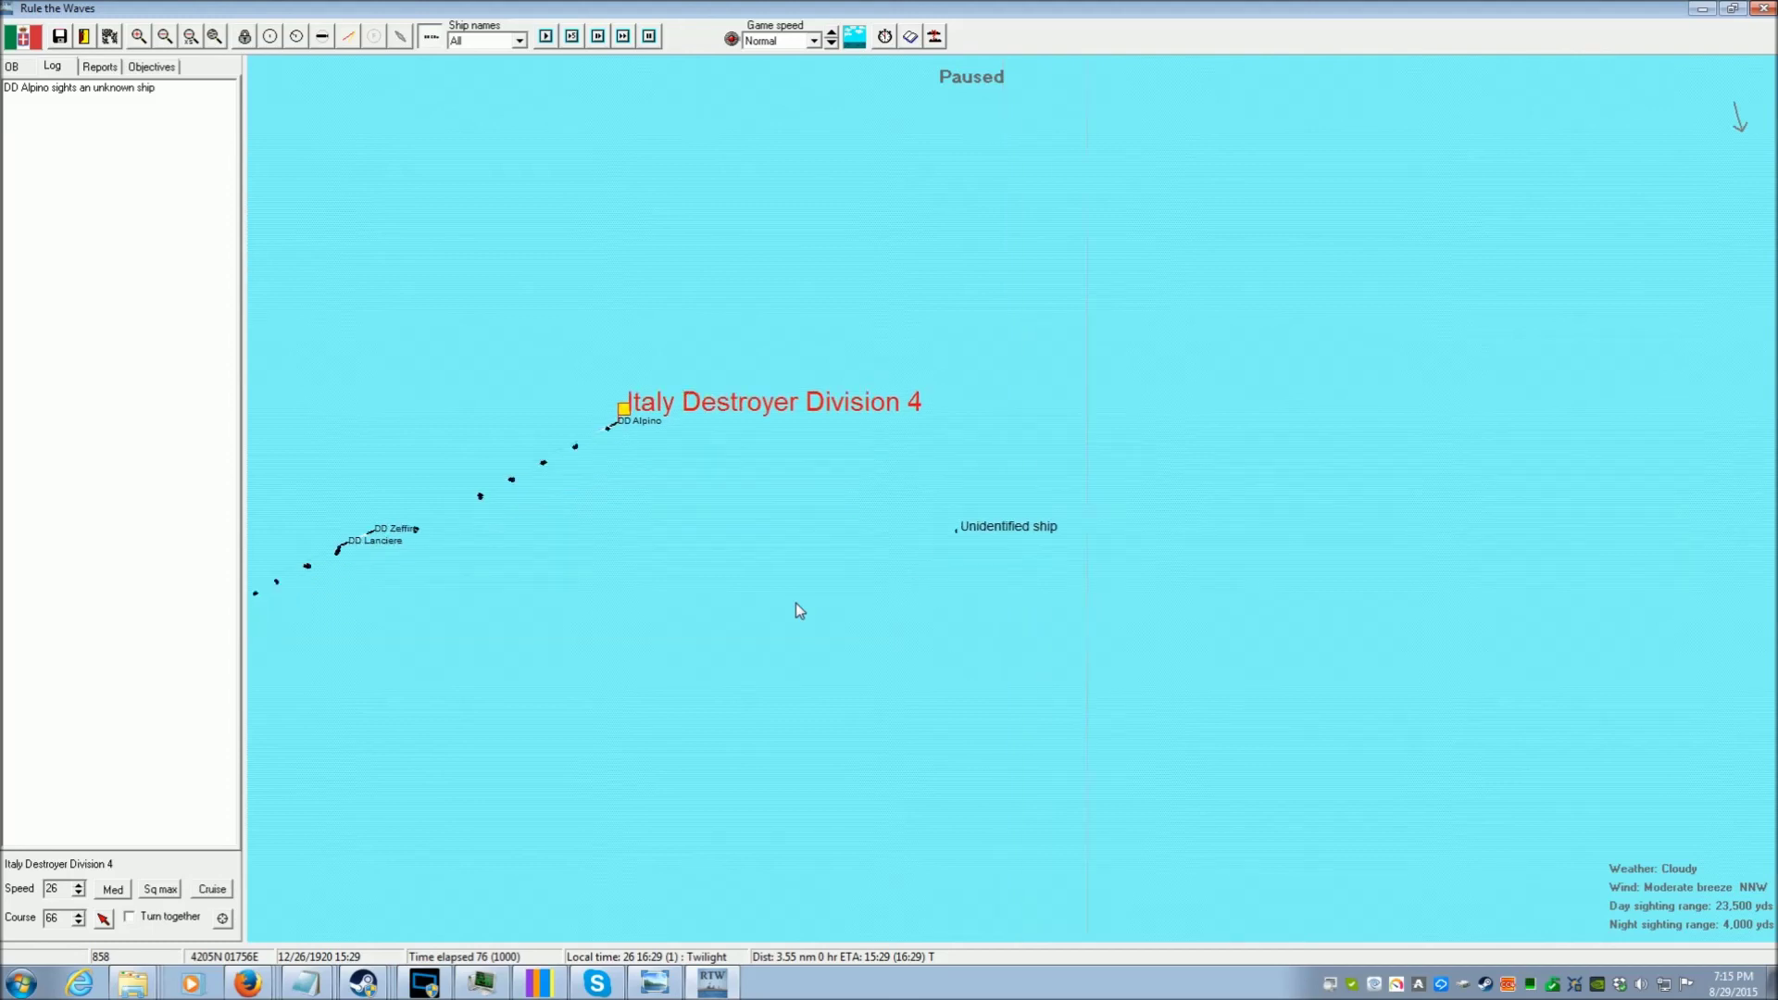
scroll(795, 611, up, 1)
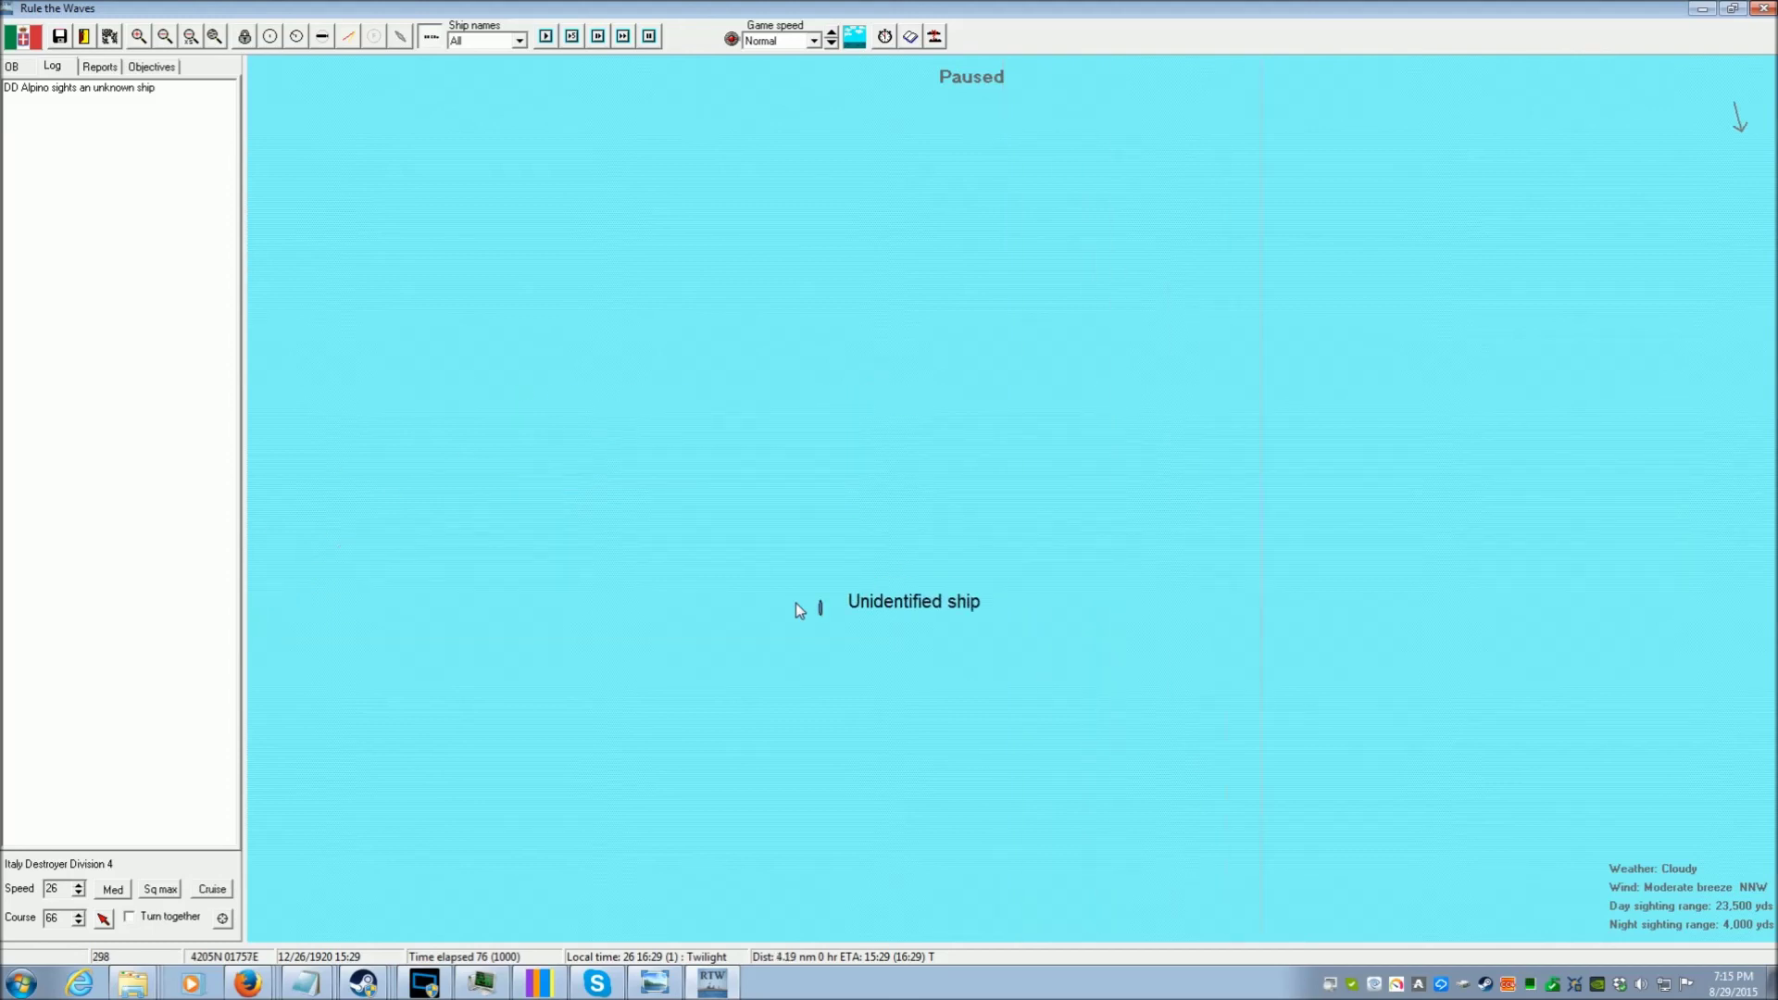
click(103, 917)
click(986, 664)
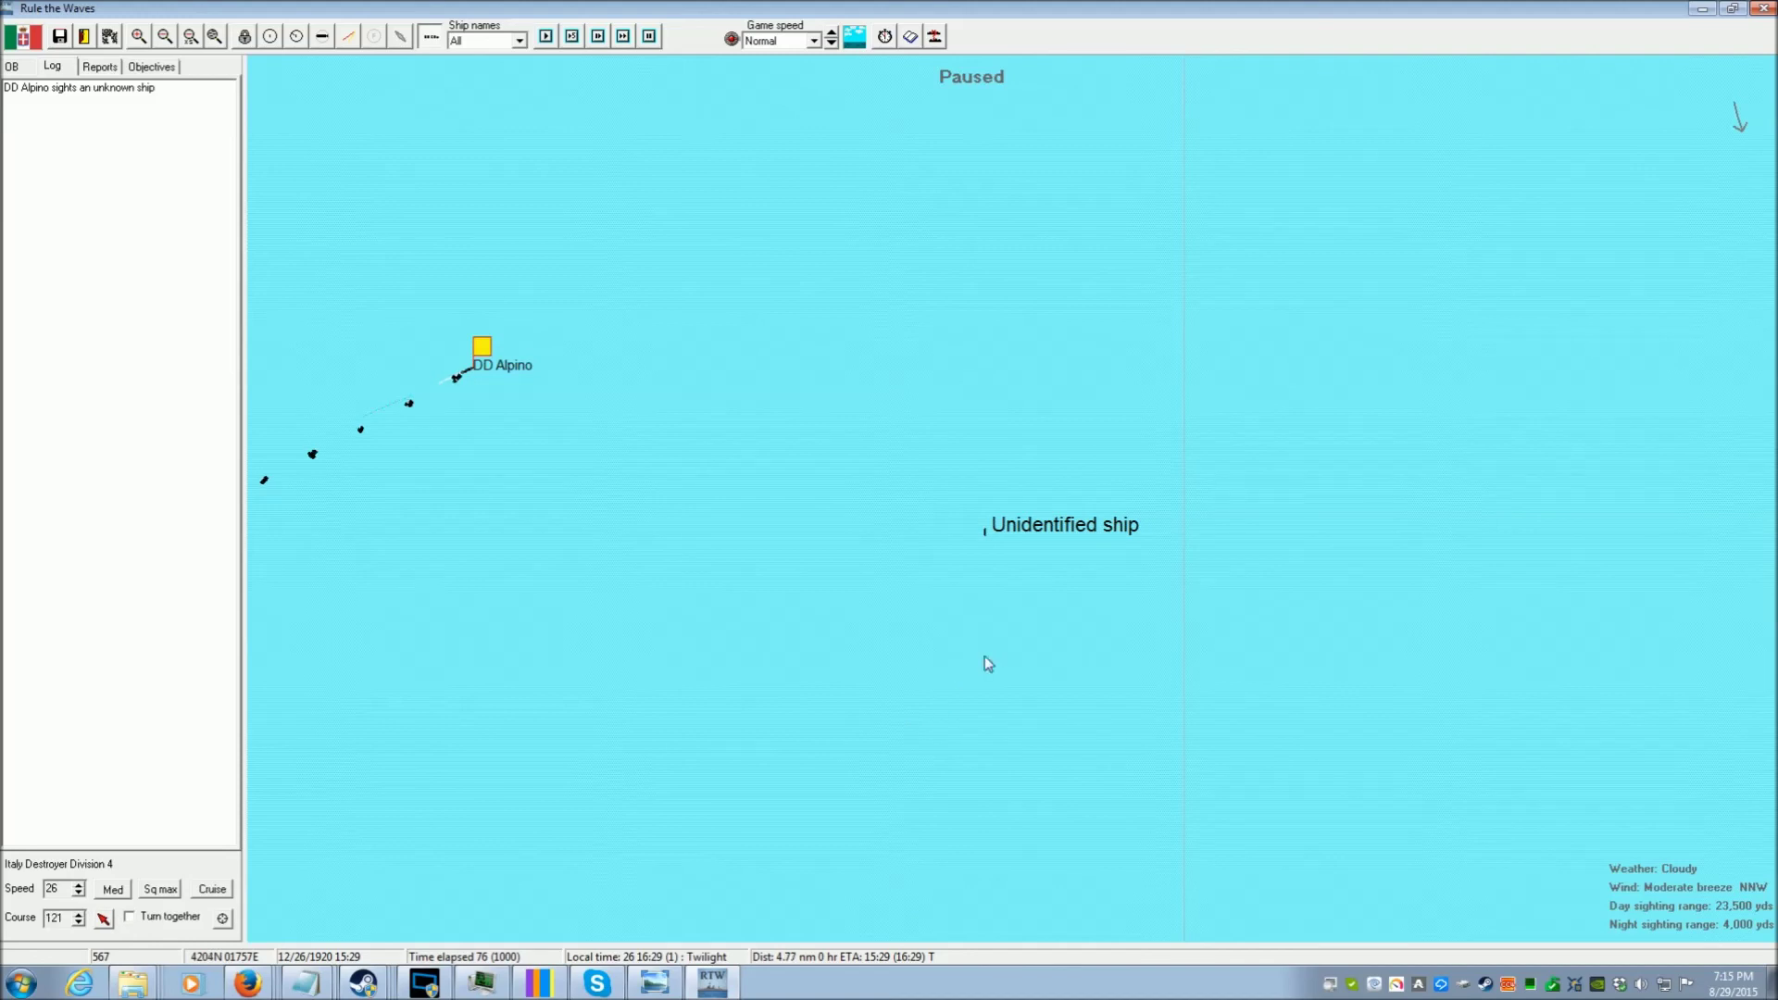